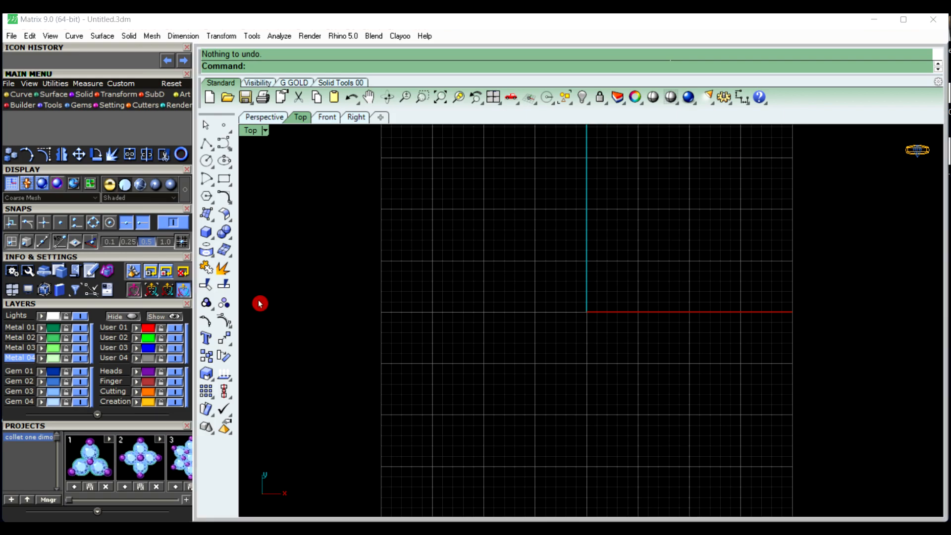
Draw a 20 by 20 rectangle centred on the origin in the Top view
{"action": "left_click", "coordinate": [226, 181]}
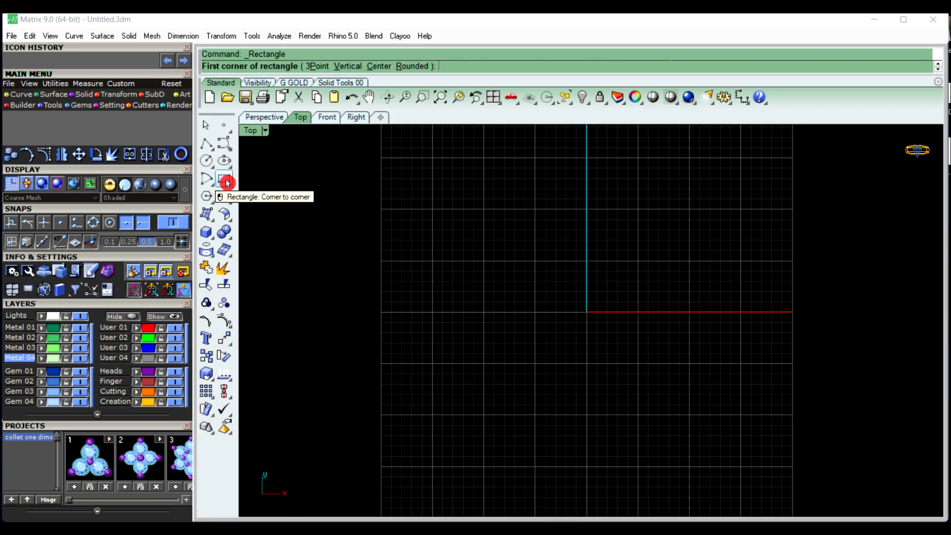
{"action": "left_click", "coordinate": [379, 65]}
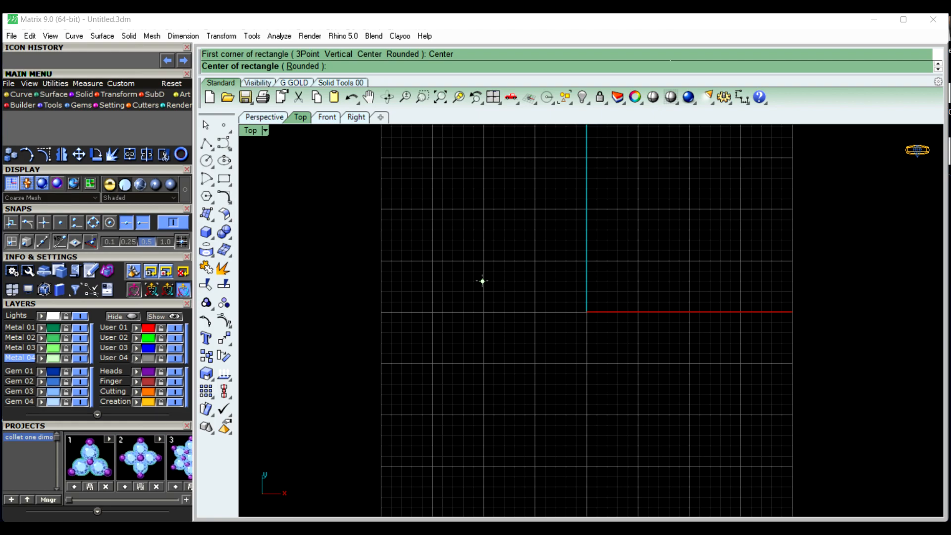
{"action": "key", "text": "Return"}
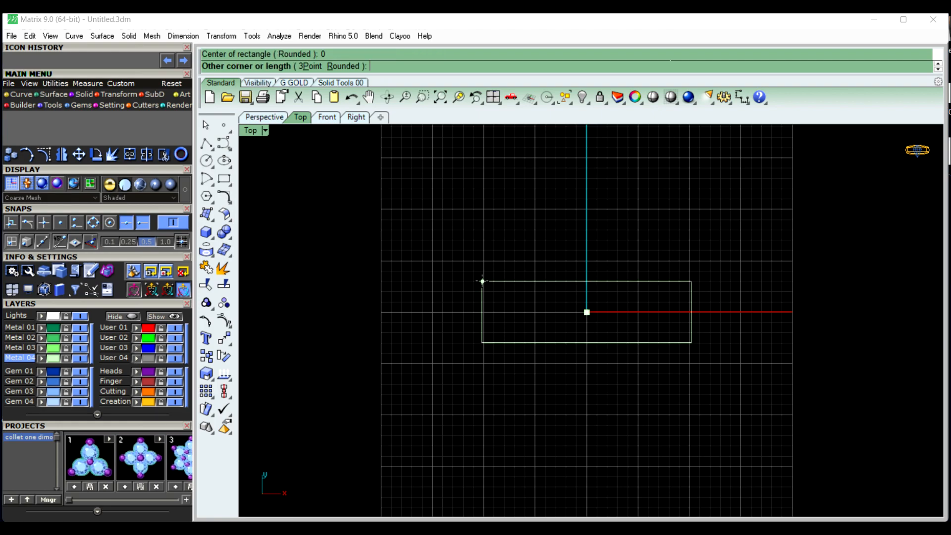
{"action": "type", "text": "20"}
{"action": "key", "text": "Return"}
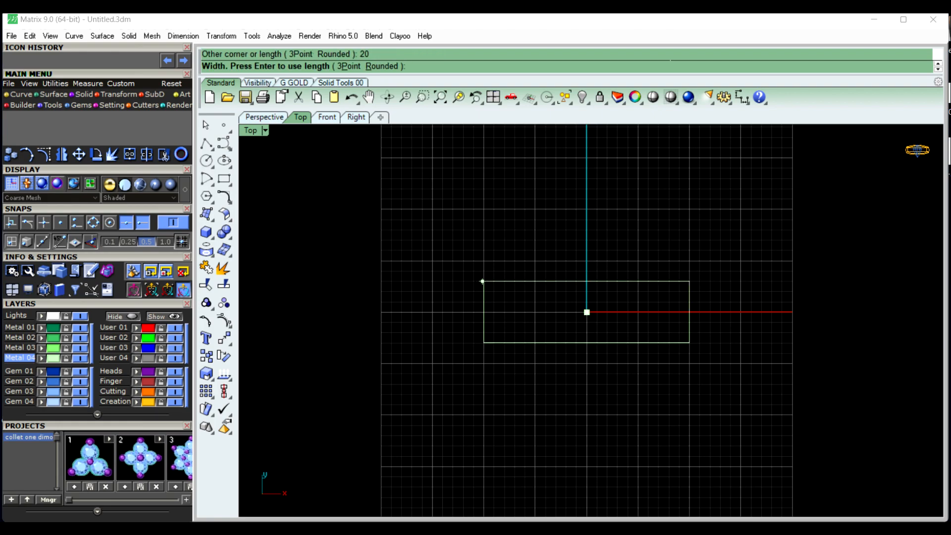
{"action": "right_click", "coordinate": [482, 281]}
{"action": "right_click_drag", "start_coordinate": [603, 272], "coordinate": [536, 278]}
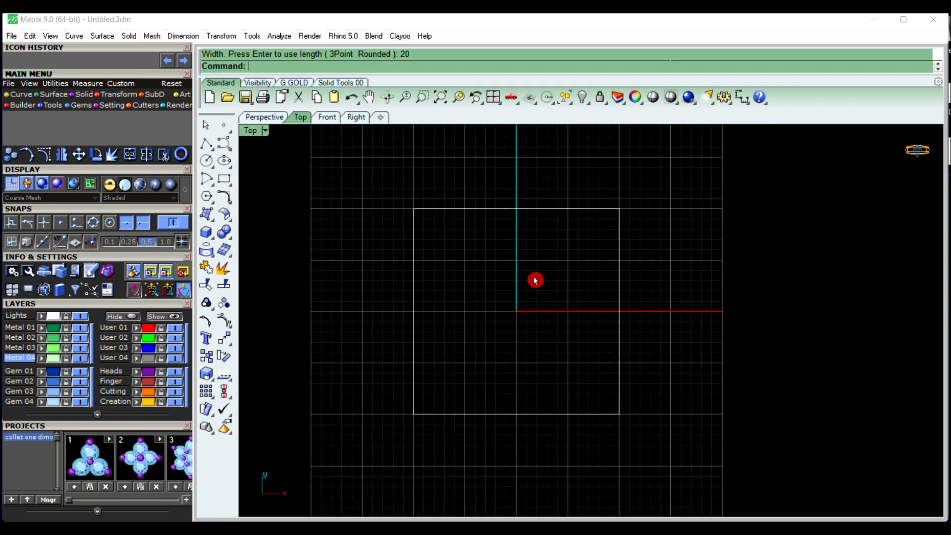
Insert the gold Om ring photo from the Desktop as a picture frame spanning the rectangle's lower edge
{"action": "left_click", "coordinate": [418, 317]}
{"action": "left_click", "coordinate": [648, 287]}
{"action": "type", "text": "Pict"}
{"action": "key", "text": "Return"}
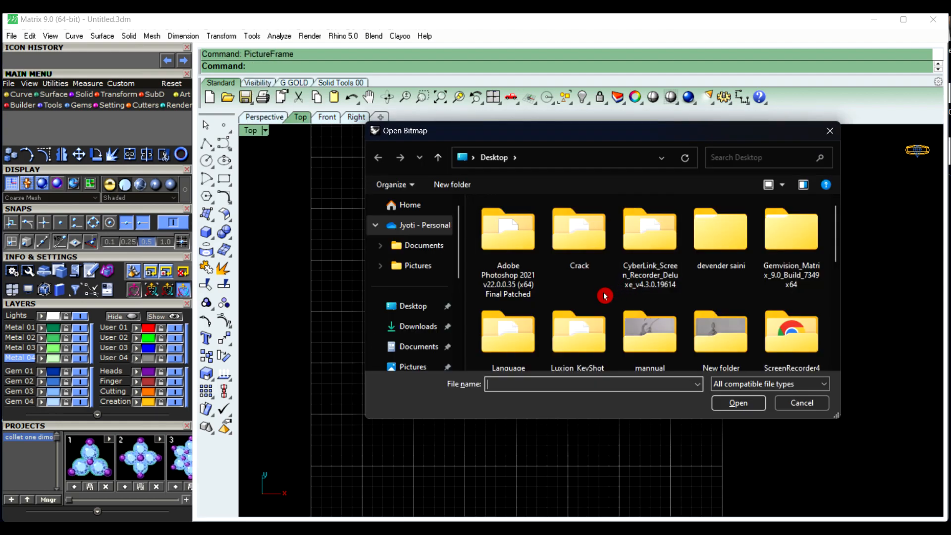
{"action": "scroll", "coordinate": [604, 295], "scroll_direction": "down", "scroll_amount": 5}
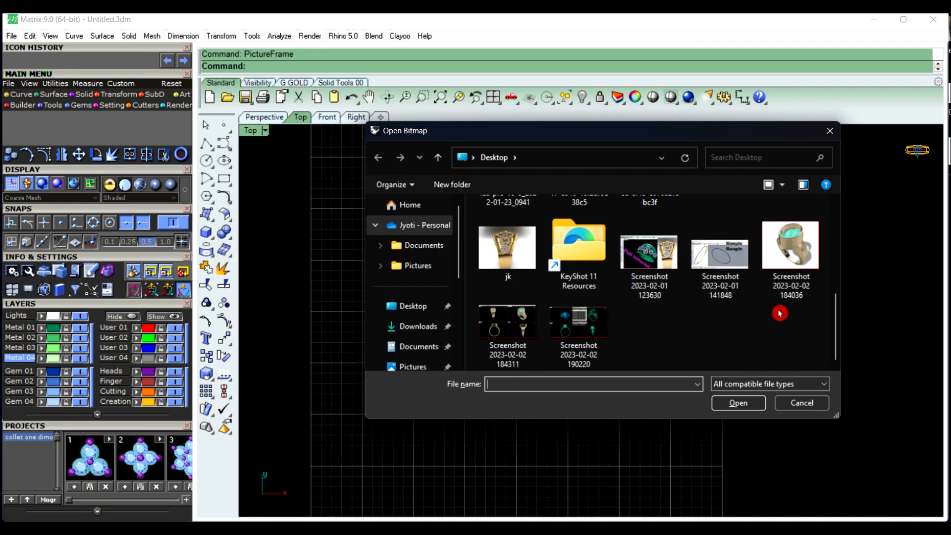
{"action": "scroll", "coordinate": [740, 338], "scroll_direction": "up", "scroll_amount": 2}
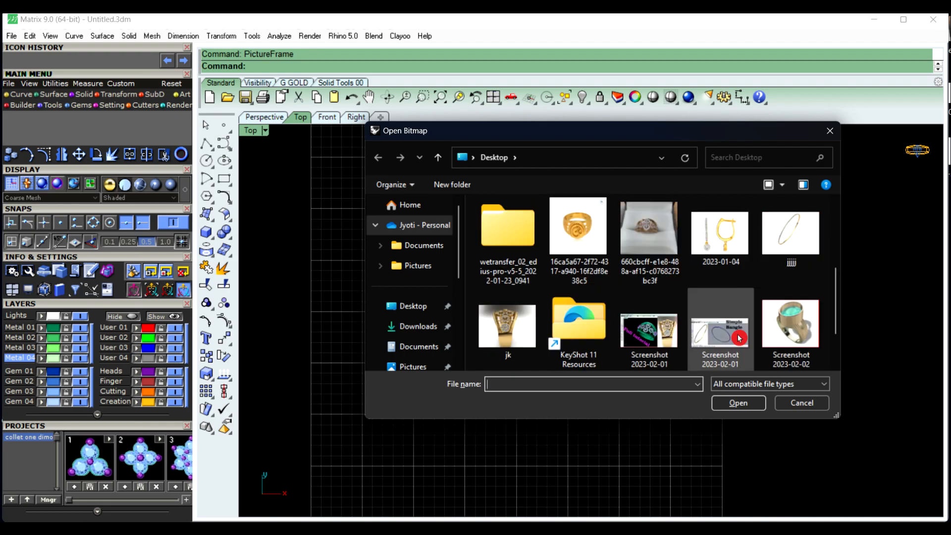
{"action": "left_click", "coordinate": [578, 232]}
{"action": "left_click", "coordinate": [738, 402]}
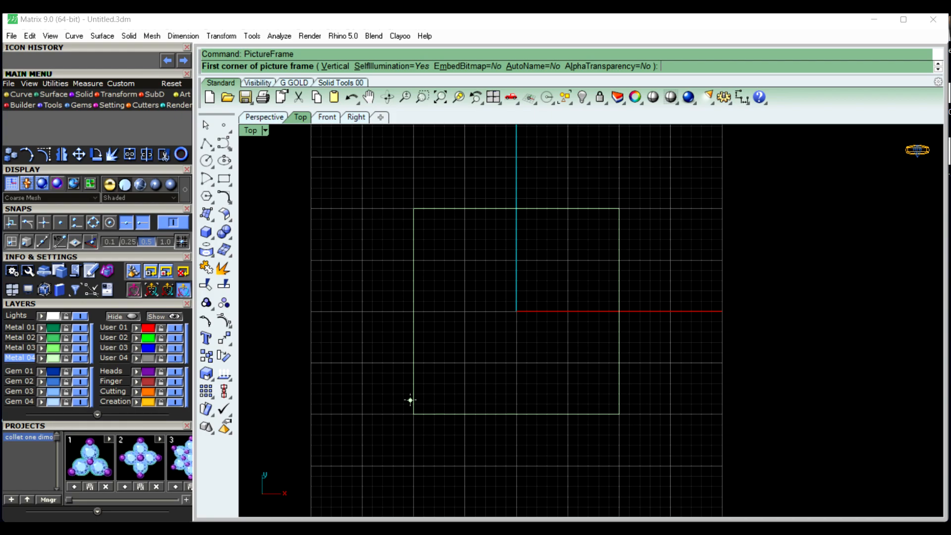
{"action": "left_click", "coordinate": [414, 414]}
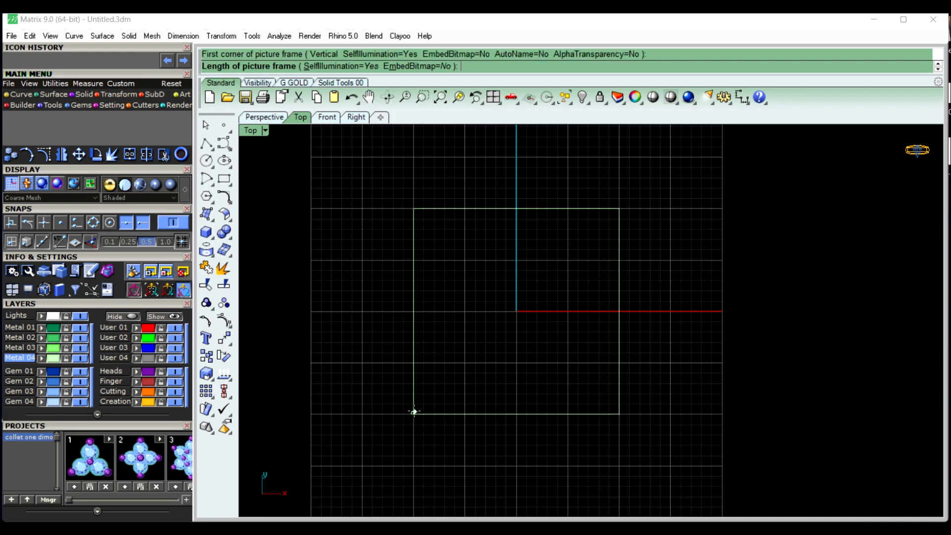
{"action": "left_click", "coordinate": [619, 414]}
{"action": "scroll", "coordinate": [507, 329], "scroll_direction": "up", "scroll_amount": 3}
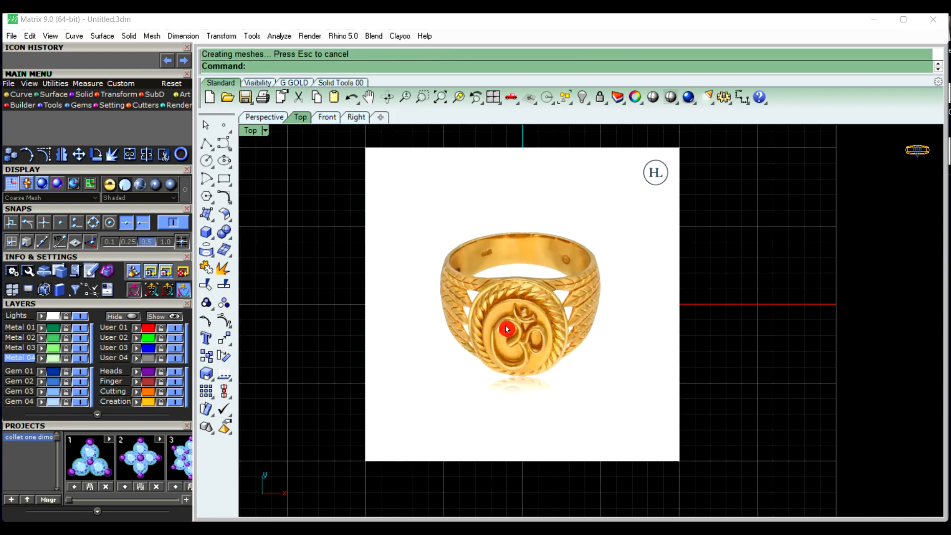
Make layer User 02 current and draw a horizontal centre line across the picture's full width
{"action": "scroll", "coordinate": [506, 329], "scroll_direction": "down", "scroll_amount": 2}
{"action": "right_click_drag", "start_coordinate": [510, 351], "coordinate": [508, 337]}
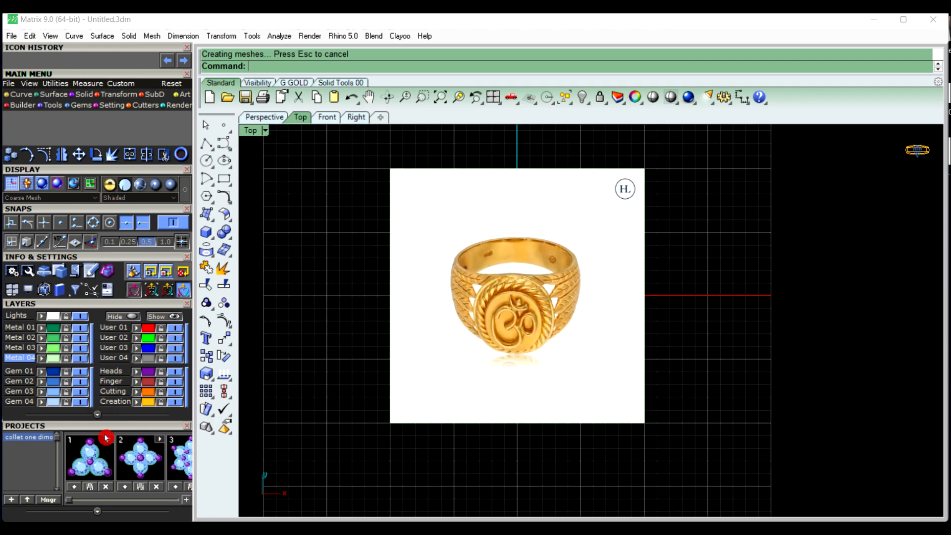
{"action": "left_click", "coordinate": [116, 339]}
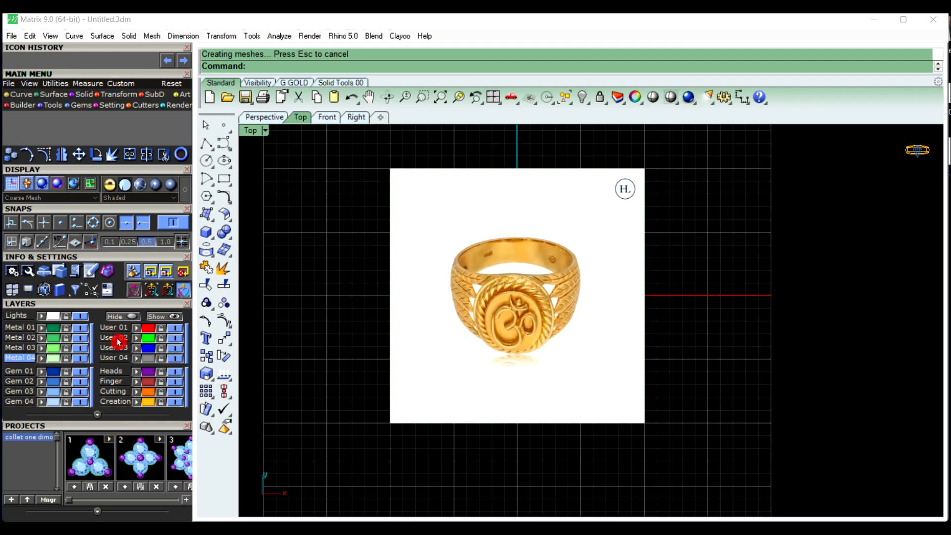
{"action": "left_click", "coordinate": [206, 145]}
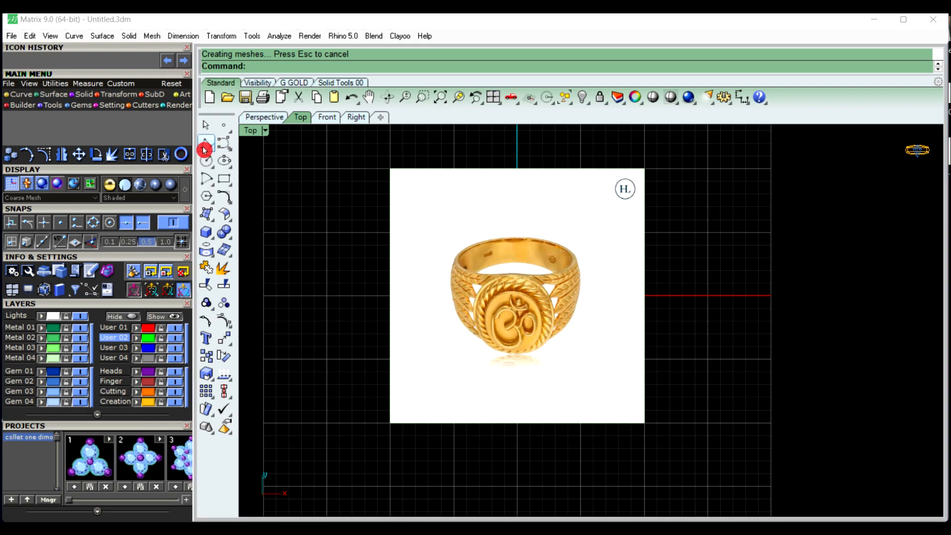
{"action": "left_click", "coordinate": [390, 296]}
{"action": "left_click", "coordinate": [639, 293]}
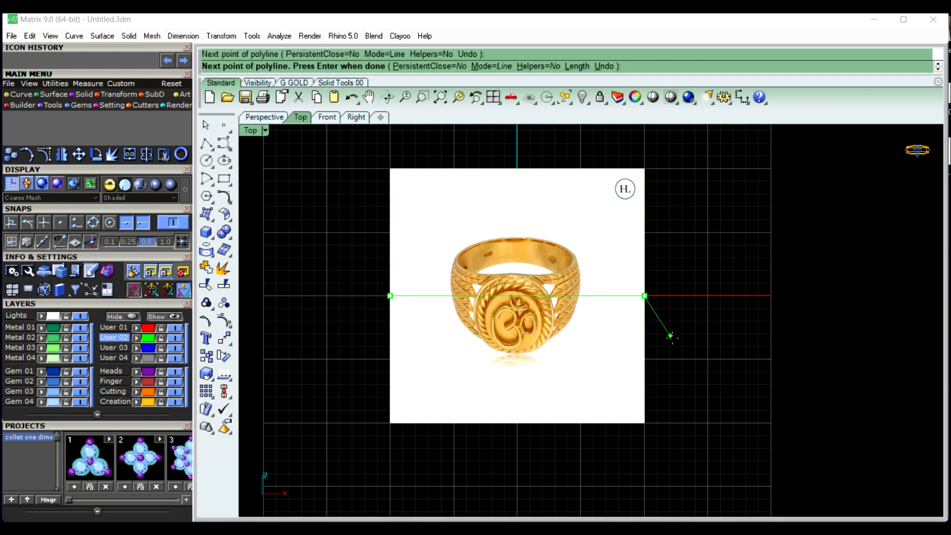
{"action": "right_click", "coordinate": [618, 244]}
{"action": "right_click_drag", "start_coordinate": [656, 217], "coordinate": [654, 216]}
Draw a vertical centre line from the midpoint of the picture's upper edge to the midpoint of its lower edge
{"action": "right_click", "coordinate": [530, 174]}
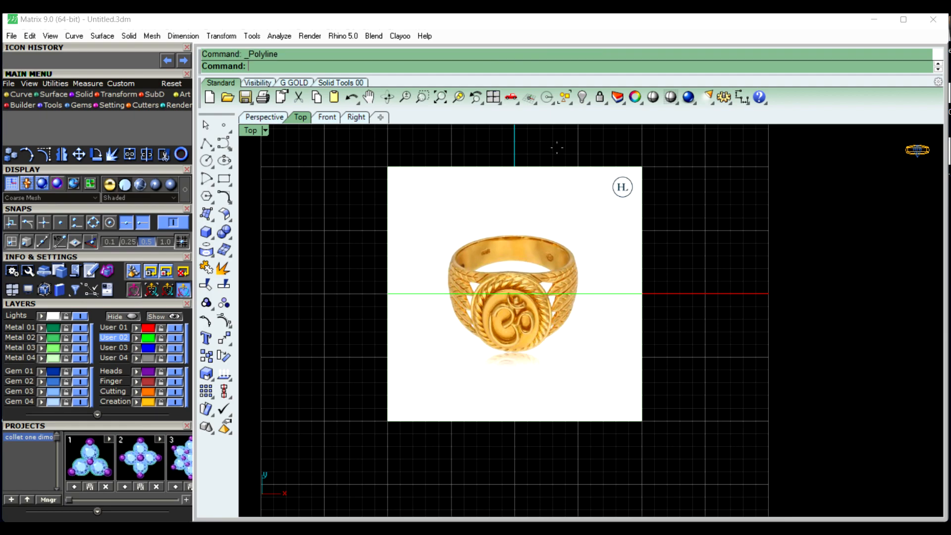
{"action": "left_click", "coordinate": [514, 166]}
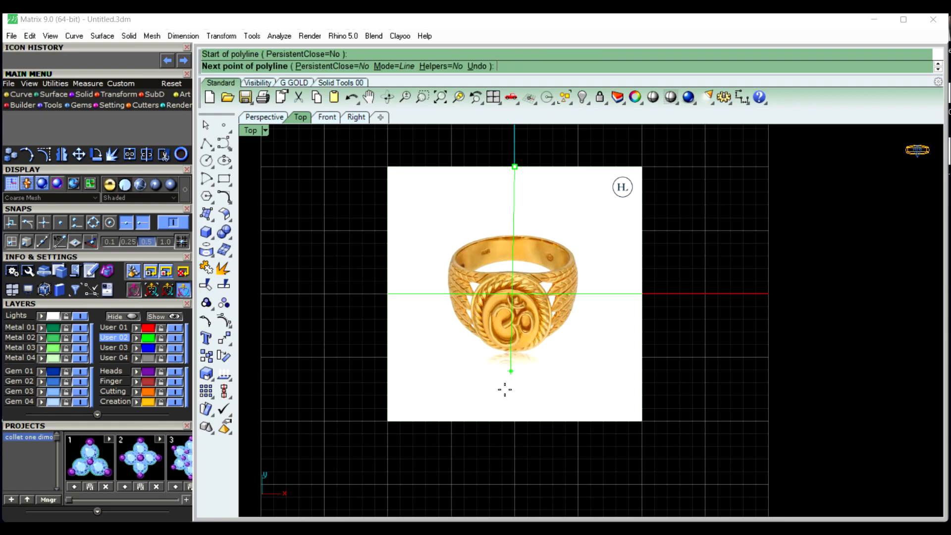
{"action": "left_click", "coordinate": [515, 420]}
{"action": "right_click", "coordinate": [496, 448]}
Move the ring picture straight up so the Om medallion sits over the centre-line intersection, and select the picture again
{"action": "left_click", "coordinate": [516, 293]}
{"action": "scroll", "coordinate": [517, 295], "scroll_direction": "up", "scroll_amount": 3}
{"action": "left_click_drag", "start_coordinate": [500, 249], "coordinate": [499, 199]}
{"action": "scroll", "coordinate": [524, 317], "scroll_direction": "down", "scroll_amount": 4}
{"action": "left_click", "coordinate": [770, 252]}
{"action": "scroll", "coordinate": [560, 321], "scroll_direction": "down", "scroll_amount": 1}
{"action": "left_click", "coordinate": [587, 360]}
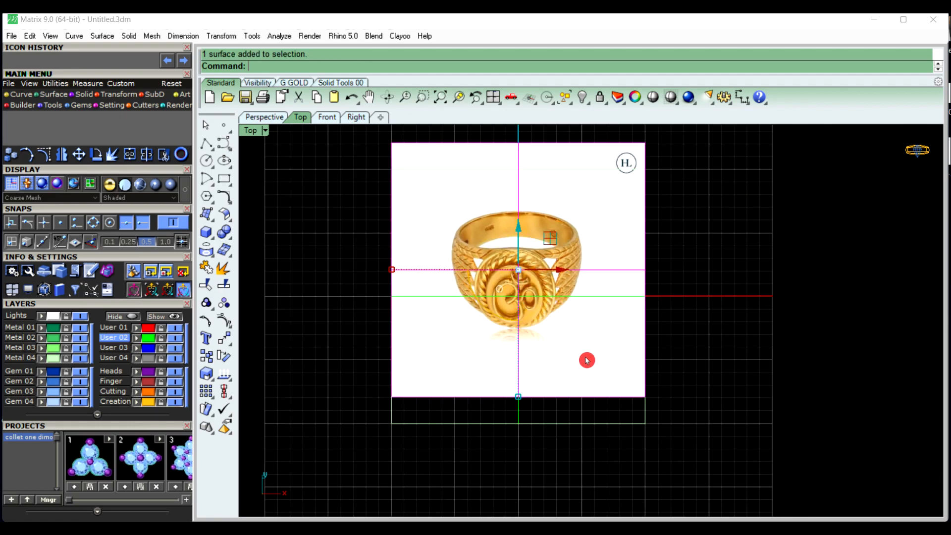
{"action": "left_click", "coordinate": [207, 375]}
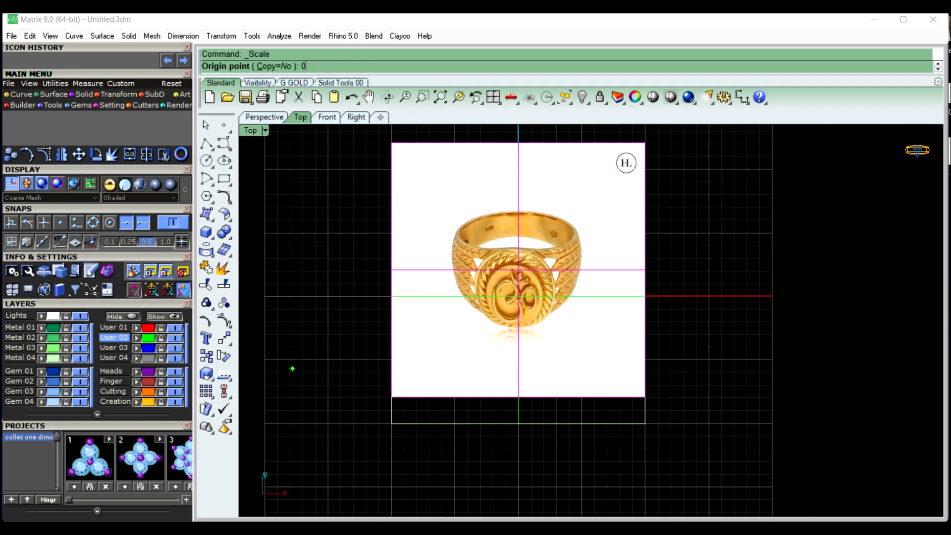
{"action": "scroll", "coordinate": [319, 367], "scroll_direction": "down", "scroll_amount": 2}
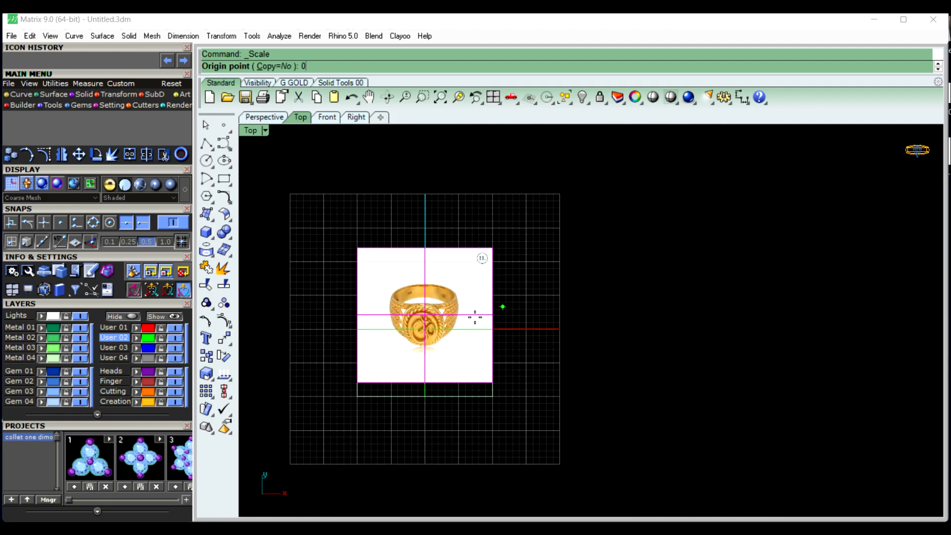
{"action": "key", "text": "BackSpace"}
{"action": "right_click", "coordinate": [310, 376]}
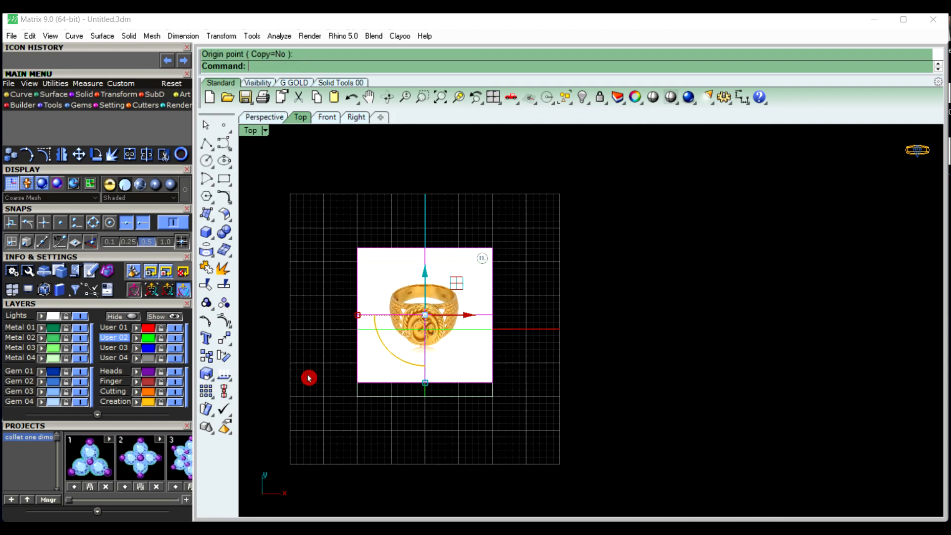
Scale the picture up from the origin (0) by reference points until the ring is about as wide as the rectangle
{"action": "left_click", "coordinate": [207, 374]}
{"action": "key", "text": "Return"}
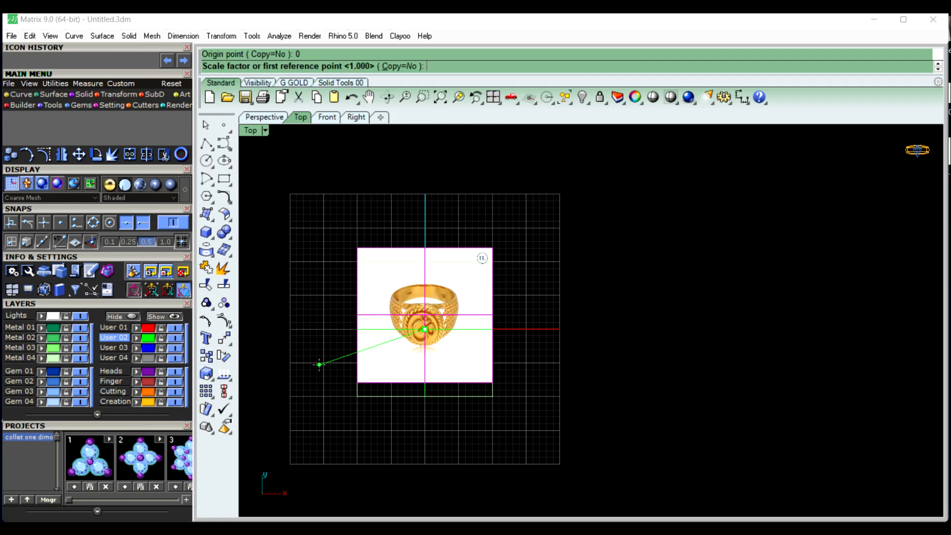
{"action": "left_click", "coordinate": [526, 275]}
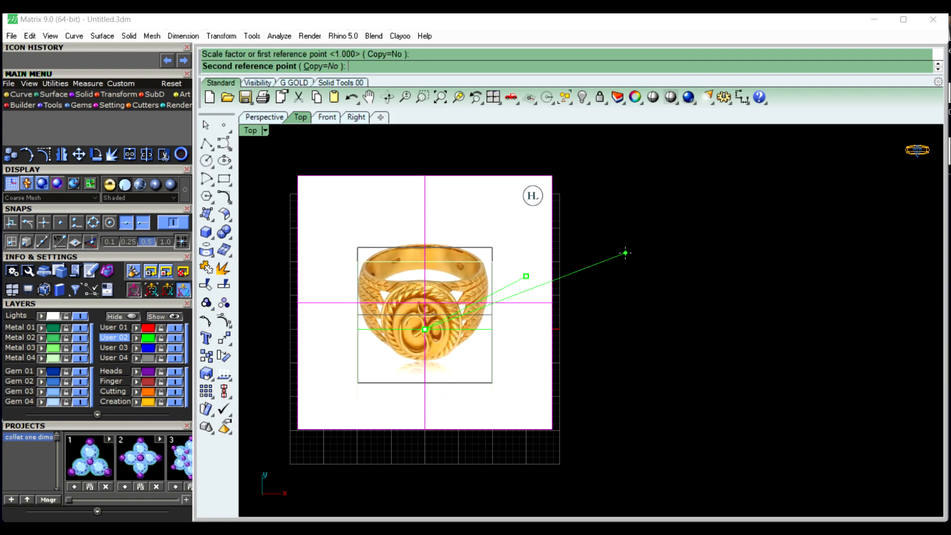
{"action": "left_click", "coordinate": [625, 253]}
{"action": "left_click", "coordinate": [684, 331]}
Examine the enlarged ring photo against the rectangle's width and the Om medallion's position on the centre lines
{"action": "right_click_drag", "start_coordinate": [598, 334], "coordinate": [617, 330]}
{"action": "scroll", "coordinate": [439, 321], "scroll_direction": "up", "scroll_amount": 8}
{"action": "scroll", "coordinate": [441, 327], "scroll_direction": "down", "scroll_amount": 5}
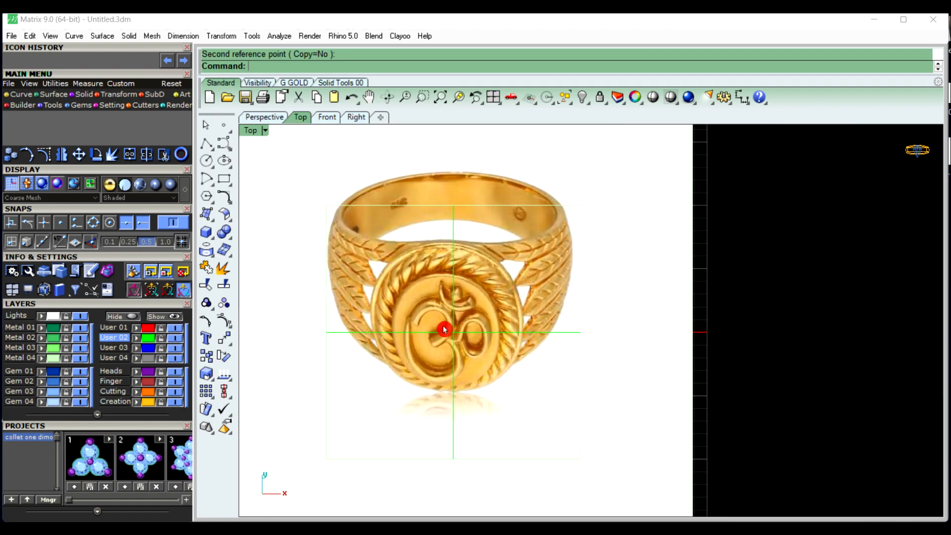
{"action": "scroll", "coordinate": [414, 293], "scroll_direction": "up", "scroll_amount": 2}
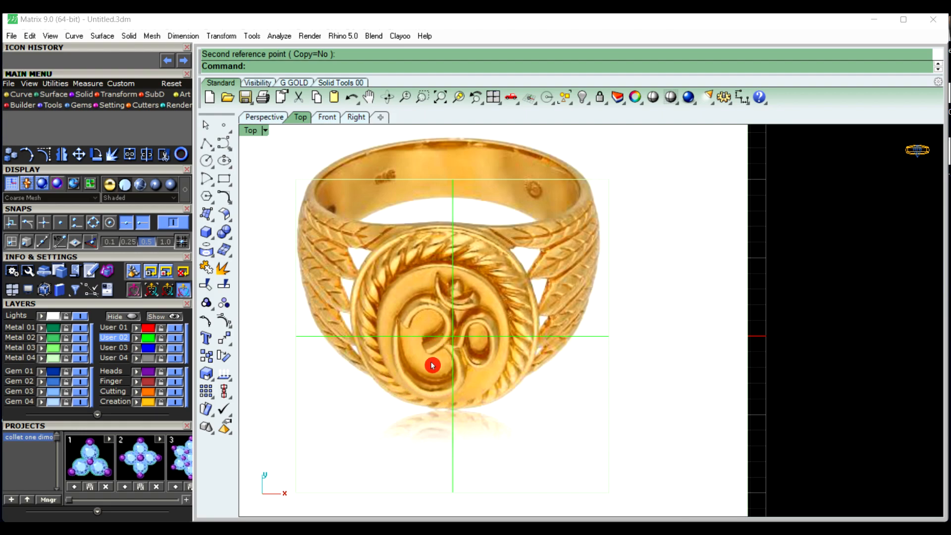
{"action": "scroll", "coordinate": [458, 352], "scroll_direction": "down", "scroll_amount": 1}
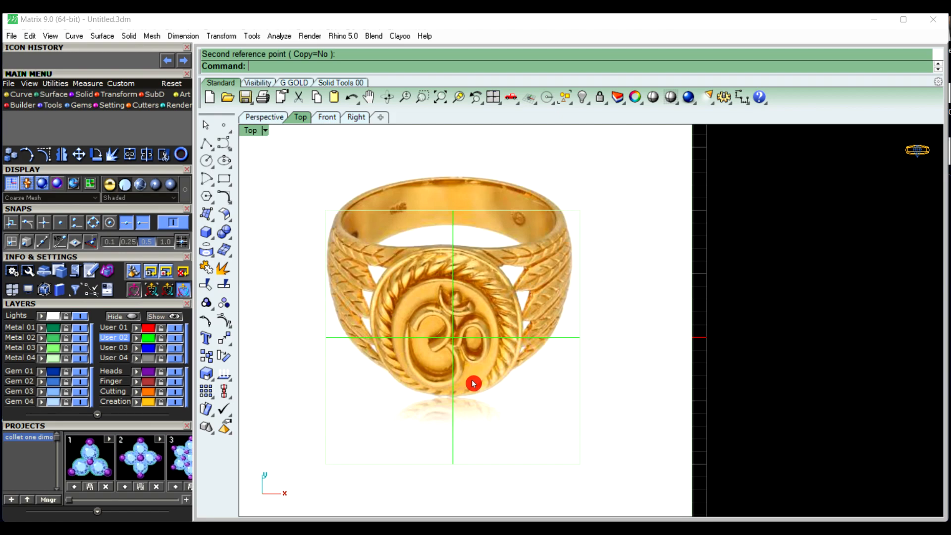
{"action": "scroll", "coordinate": [473, 384], "scroll_direction": "down", "scroll_amount": 2}
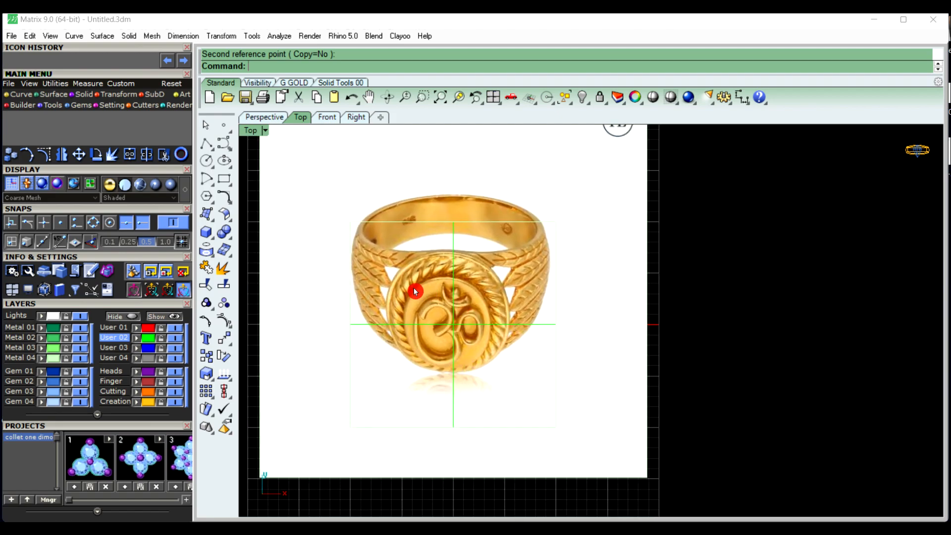
{"action": "scroll", "coordinate": [488, 304], "scroll_direction": "up", "scroll_amount": 1}
{"action": "scroll", "coordinate": [488, 304], "scroll_direction": "down", "scroll_amount": 1}
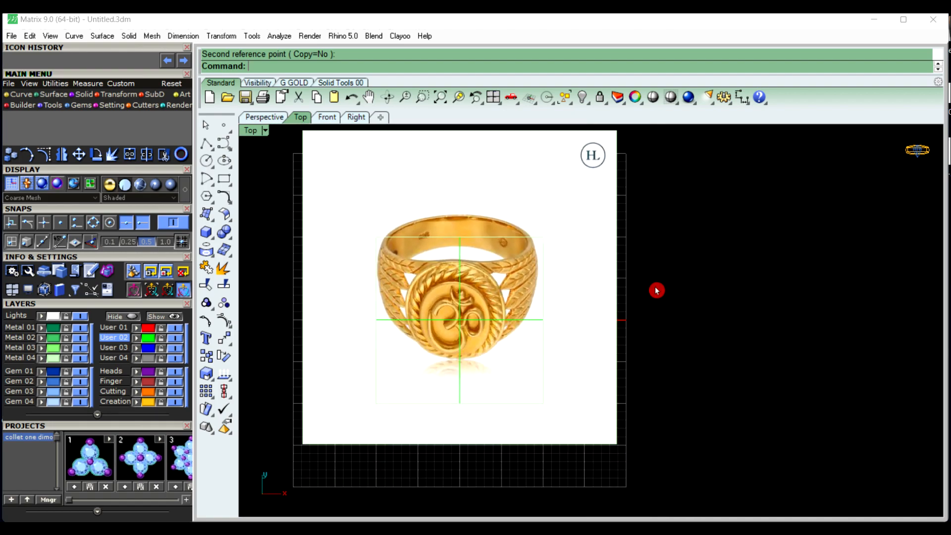
Lock the ring picture so that it serves as a fixed tracing background
{"action": "left_click", "coordinate": [597, 289]}
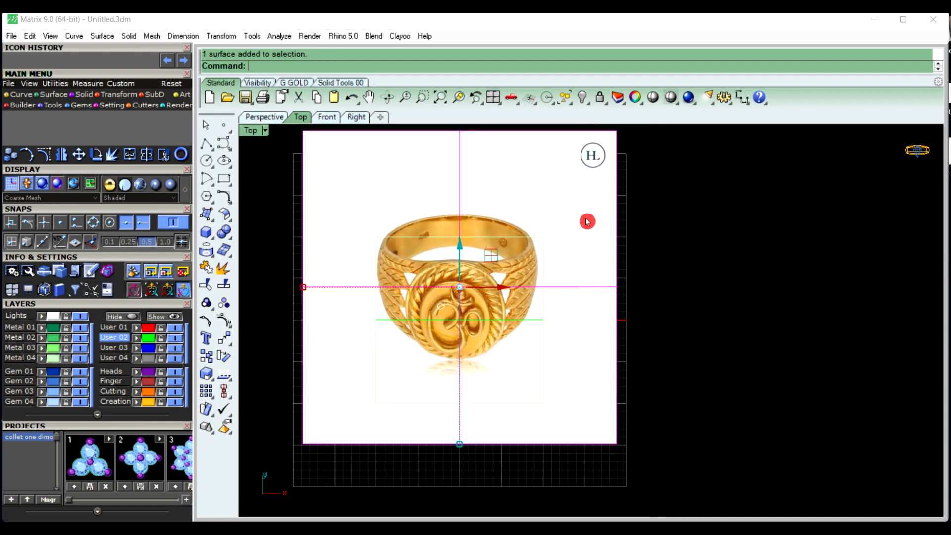
{"action": "left_click", "coordinate": [600, 100]}
{"action": "mouse_move", "coordinate": [587, 252]}
{"action": "right_mouse_down"}
{"action": "mouse_move", "coordinate": [588, 271]}
{"action": "mouse_move", "coordinate": [590, 254]}
{"action": "right_mouse_up"}
{"action": "scroll", "coordinate": [679, 275], "scroll_direction": "down", "scroll_amount": 1}
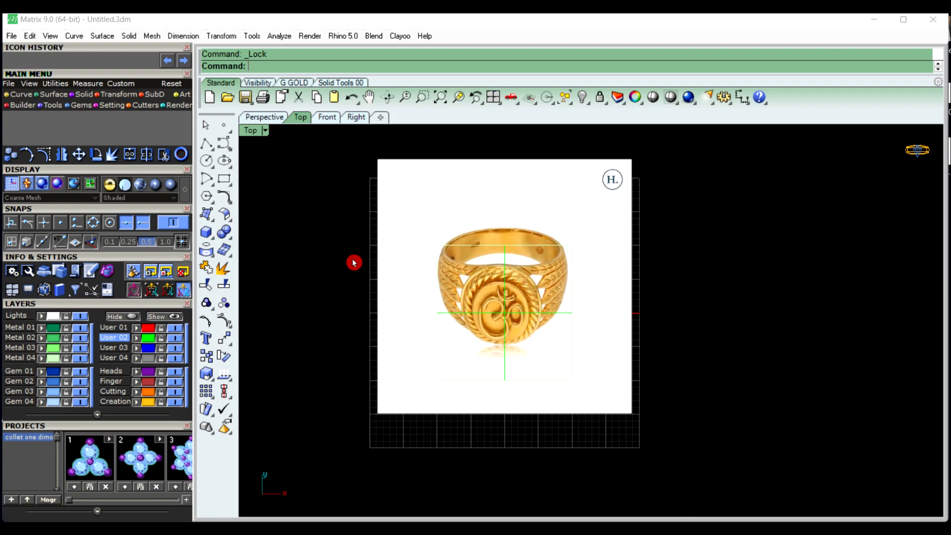
Delete the reference rectangle and both centre lines from over the picture
{"action": "left_click_drag", "start_coordinate": [315, 188], "coordinate": [623, 410]}
{"action": "key", "text": "Delete"}
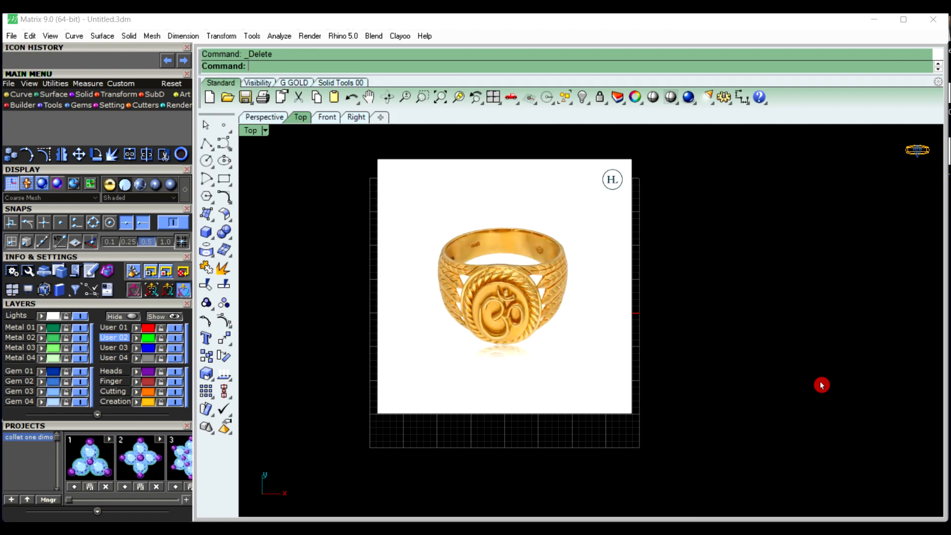
{"action": "right_click_drag", "start_coordinate": [698, 323], "coordinate": [689, 334]}
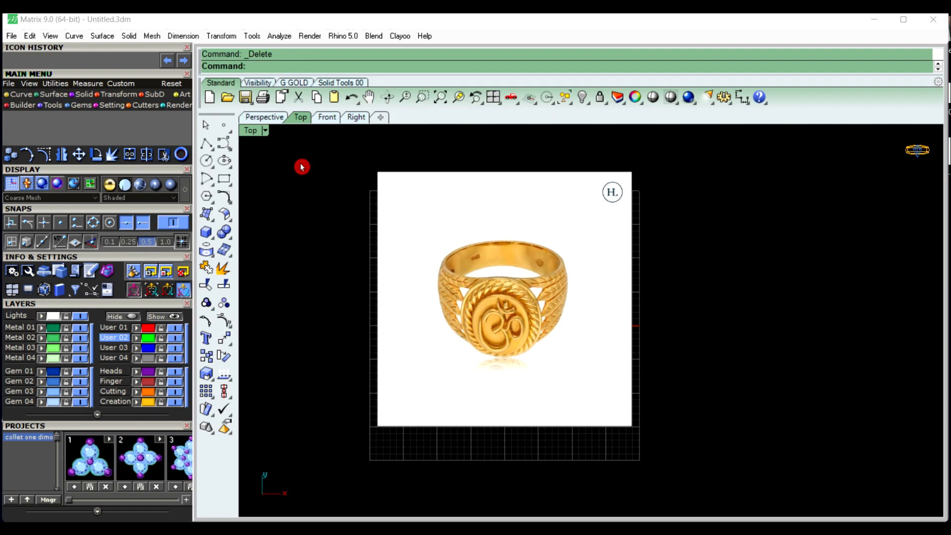
Draw a circle of 12 mm diameter centred on the origin (0) over the ring's medallion
{"action": "left_click", "coordinate": [208, 161]}
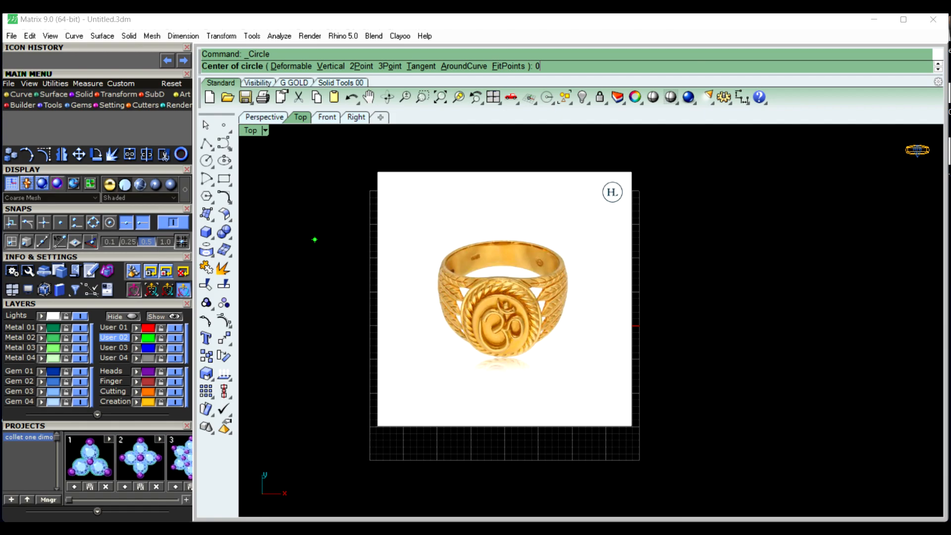
{"action": "type", "text": "0"}
{"action": "key", "text": "Return"}
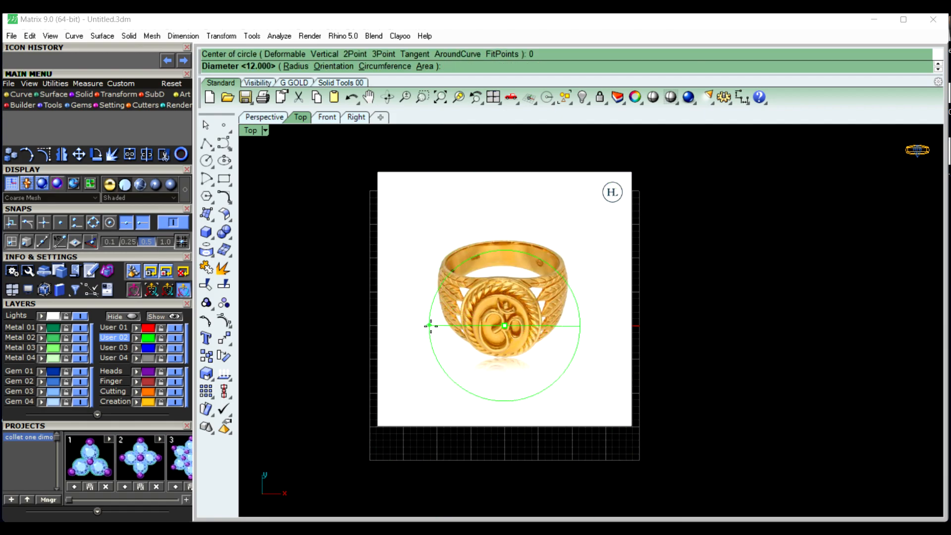
{"action": "scroll", "coordinate": [429, 327], "scroll_direction": "up", "scroll_amount": 2}
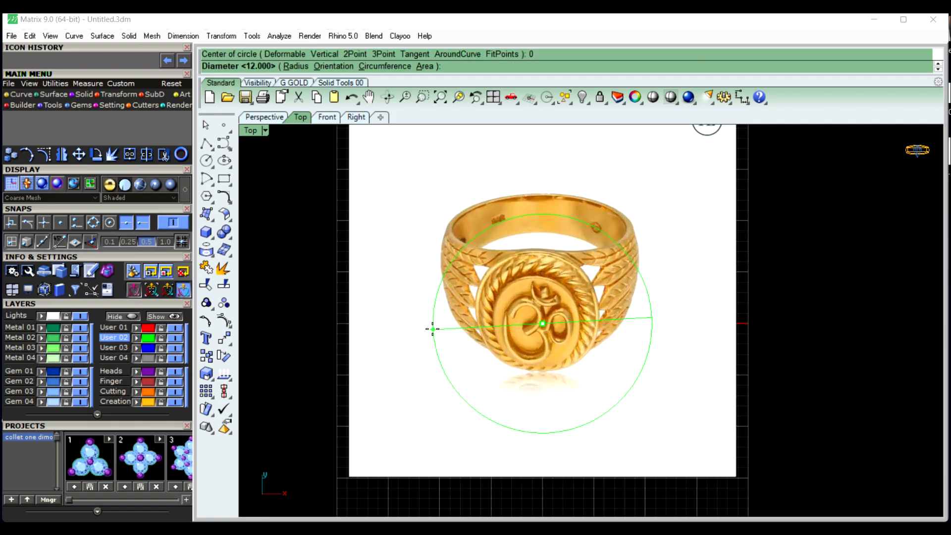
{"action": "key", "text": "Return"}
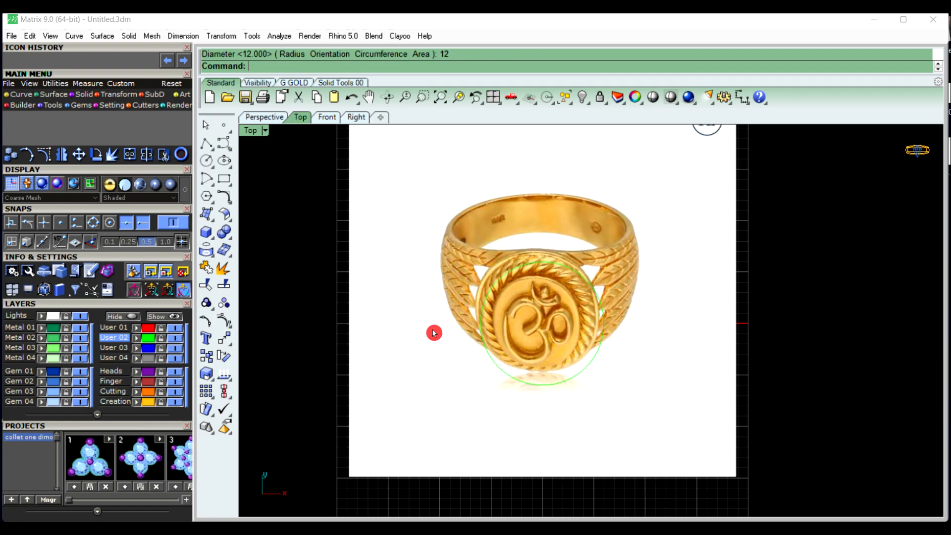
Trace the upper arc of the Om's 3-shape with an interpolated curve, from its outer tip round to the middle notch
{"action": "scroll", "coordinate": [541, 344], "scroll_direction": "up", "scroll_amount": 2}
{"action": "scroll", "coordinate": [479, 268], "scroll_direction": "up", "scroll_amount": 2}
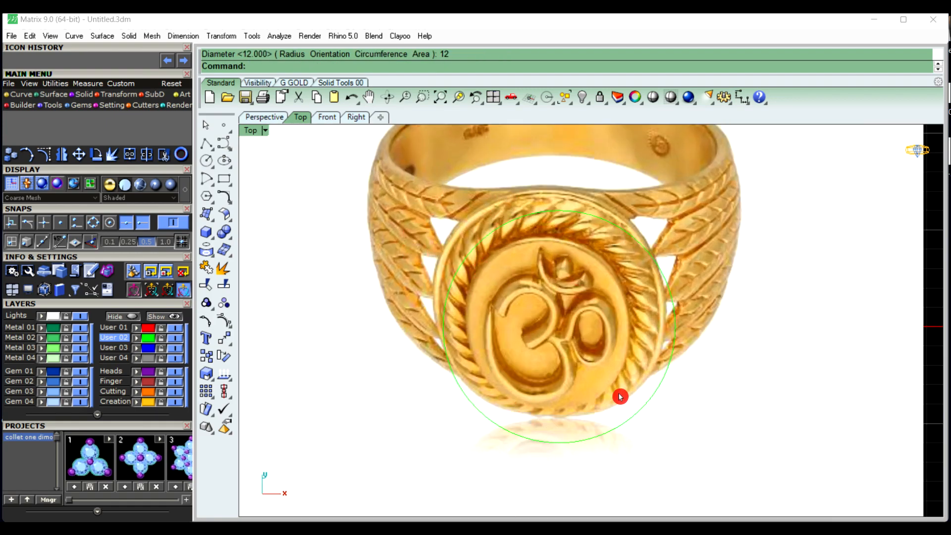
{"action": "mouse_move", "coordinate": [526, 380]}
{"action": "right_mouse_down"}
{"action": "mouse_move", "coordinate": [525, 362]}
{"action": "mouse_move", "coordinate": [524, 377]}
{"action": "right_mouse_up"}
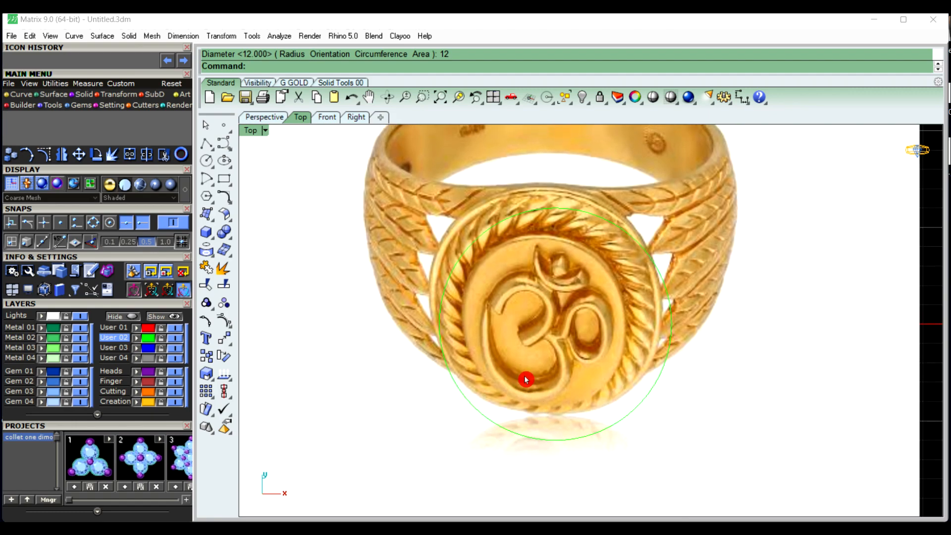
{"action": "right_click_drag", "start_coordinate": [524, 370], "coordinate": [515, 366]}
{"action": "left_click", "coordinate": [533, 304]}
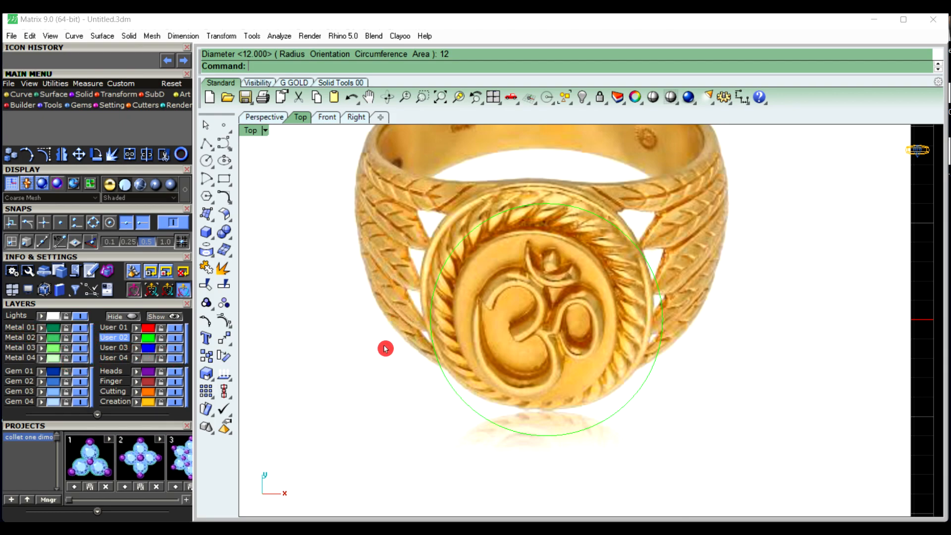
{"action": "left_click", "coordinate": [232, 152]}
{"action": "left_click", "coordinate": [259, 155]}
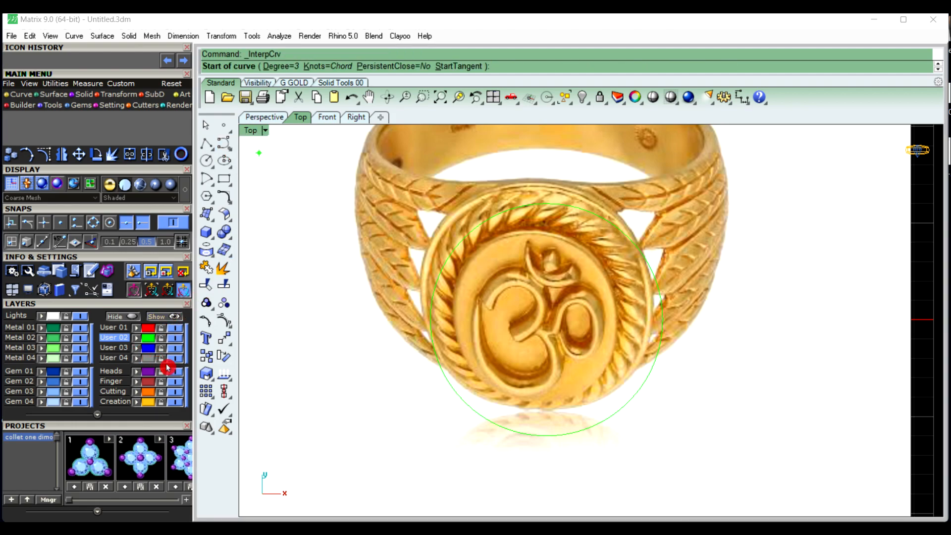
{"action": "scroll", "coordinate": [486, 300], "scroll_direction": "up", "scroll_amount": 5}
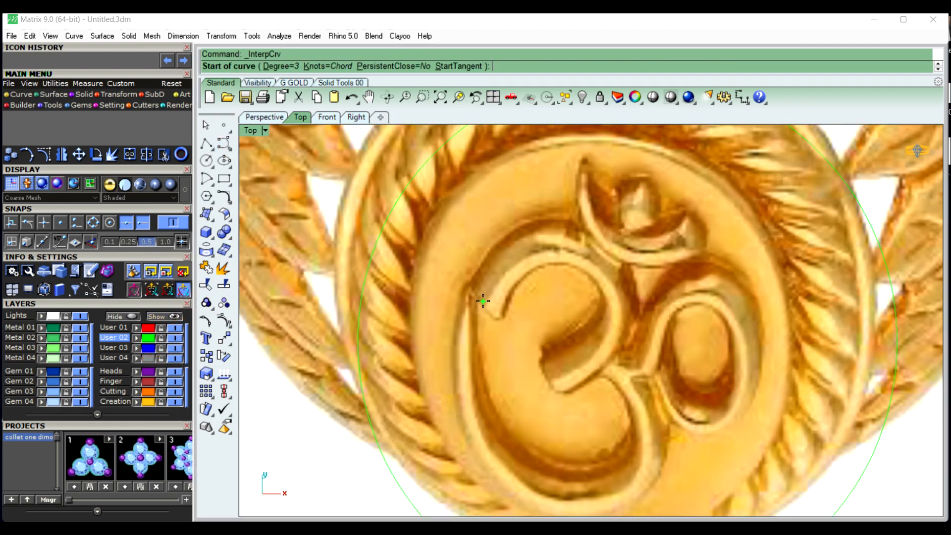
{"action": "left_click", "coordinate": [483, 301]}
{"action": "left_click", "coordinate": [510, 256]}
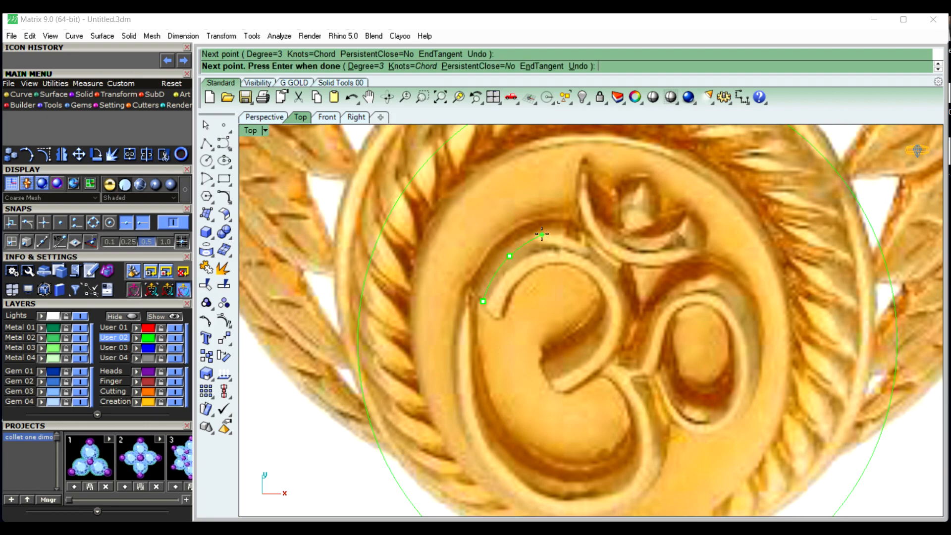
{"action": "left_click", "coordinate": [542, 234]}
{"action": "left_click", "coordinate": [579, 231]}
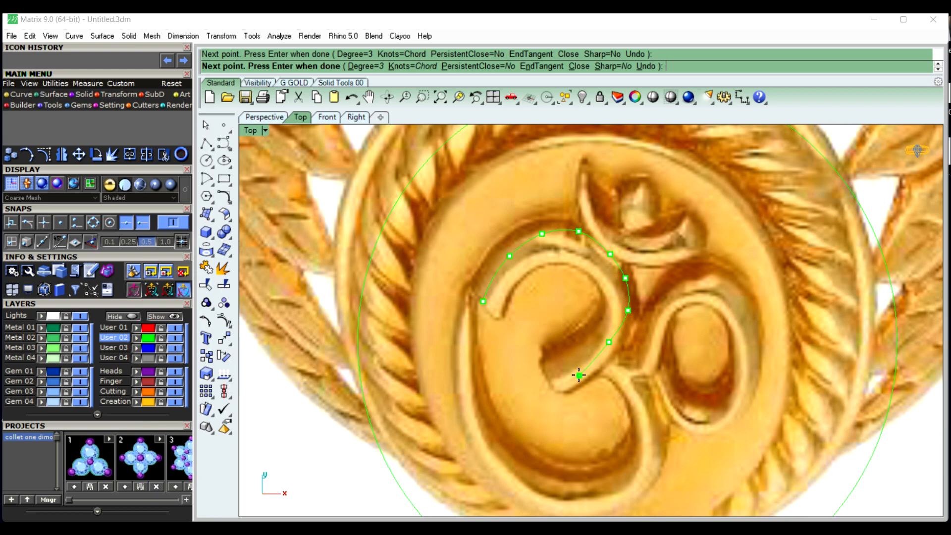
{"action": "key", "text": "Return"}
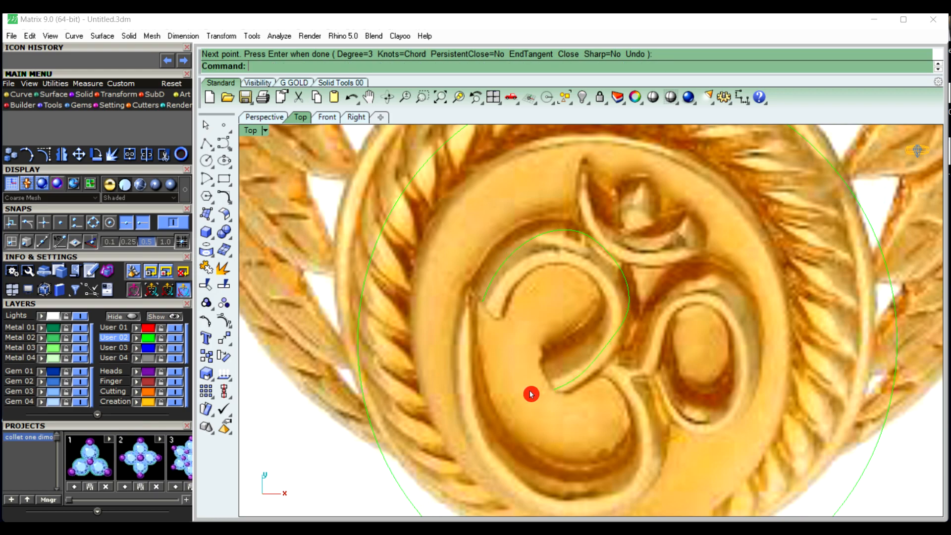
Rebuild the traced Om arc and smooth it in X, Y and Z with fixed boundaries and a smooth factor of 0.5
{"action": "left_click", "coordinate": [502, 267]}
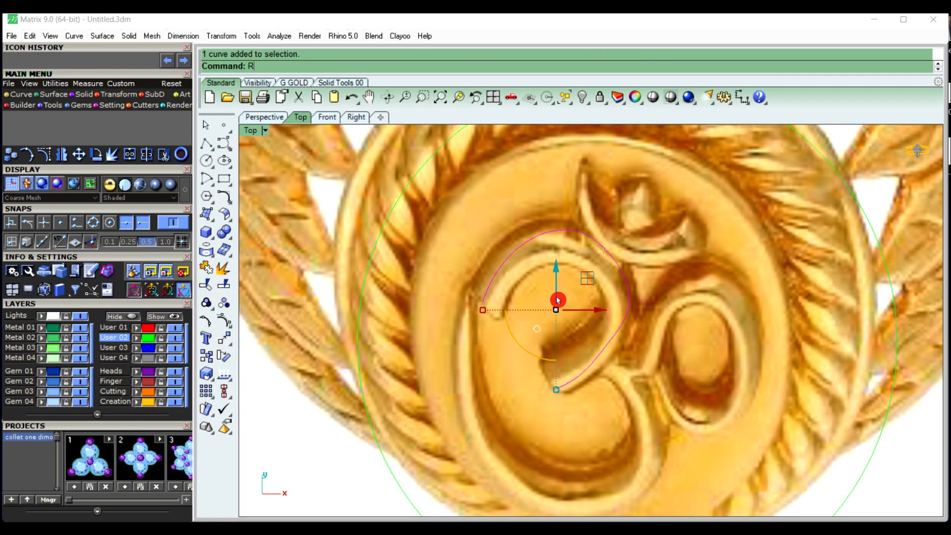
{"action": "type", "text": "Rebuild"}
{"action": "key", "text": "Return"}
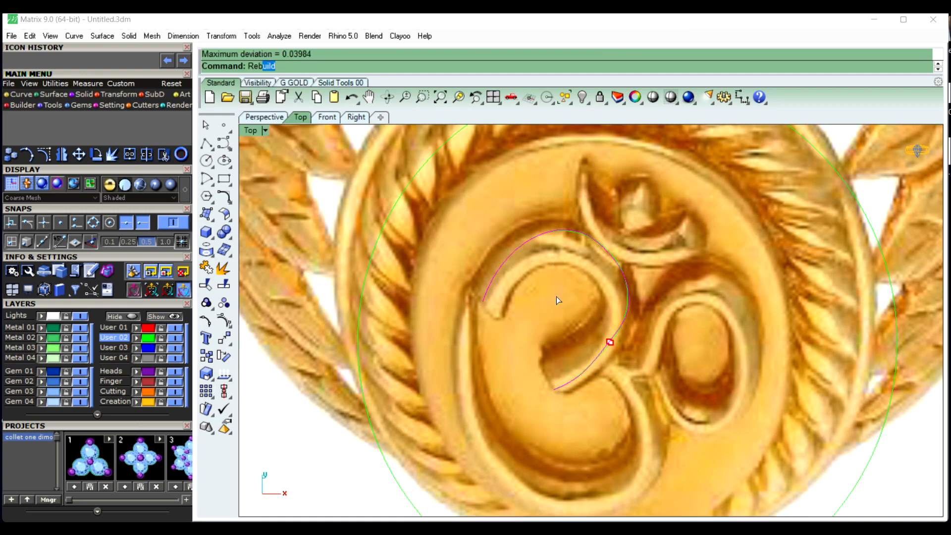
{"action": "key", "text": "Return"}
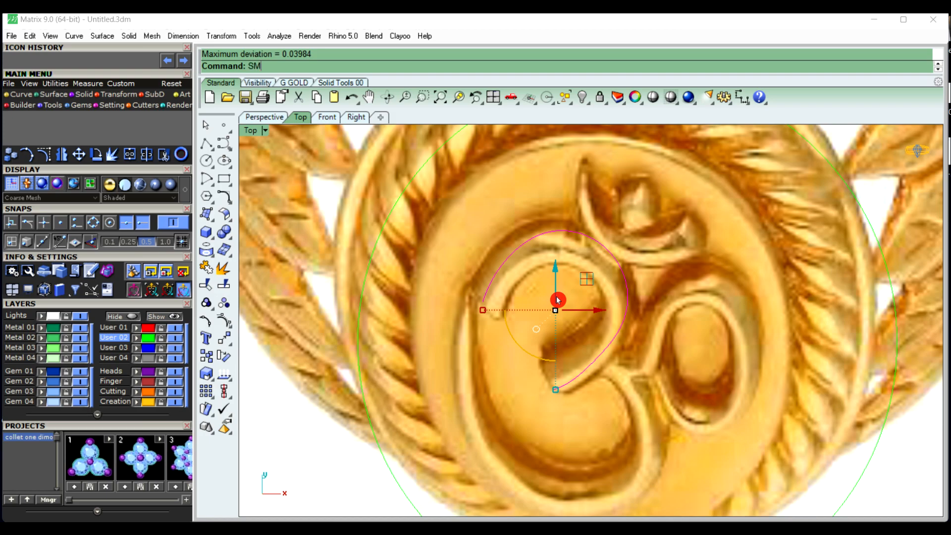
{"action": "type", "text": "Smo"}
{"action": "key", "text": "Return"}
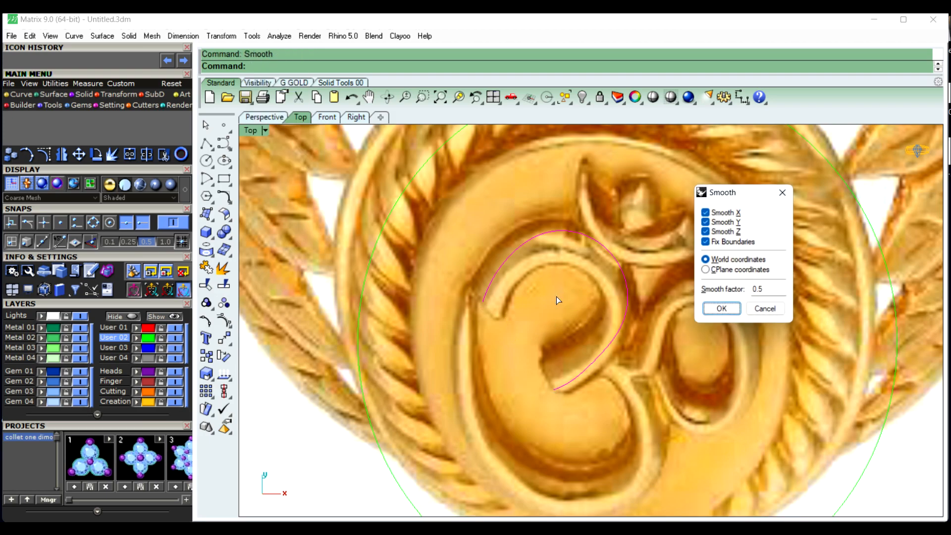
{"action": "key", "text": "Return"}
{"action": "left_click", "coordinate": [699, 301]}
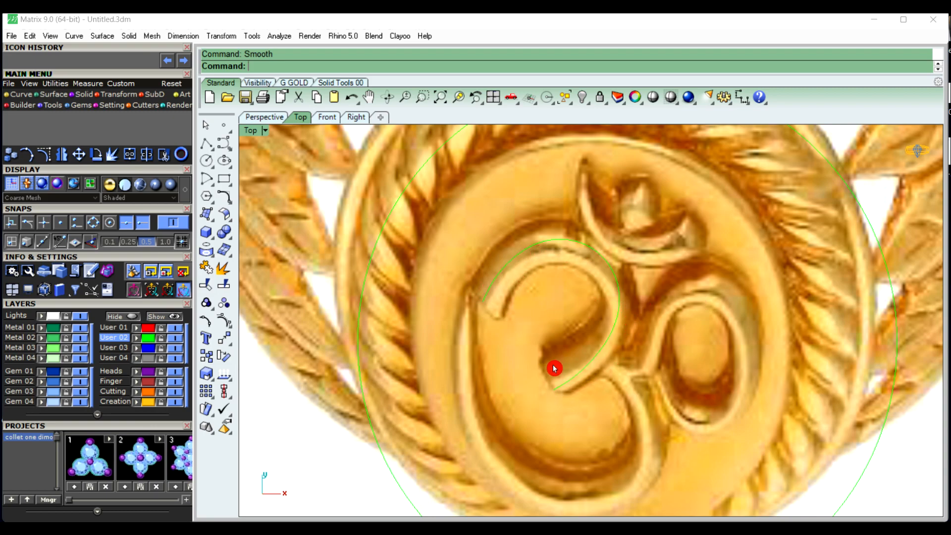
Unlock the ring picture and move it along the X axis, clear of the circle and the traced Om curves
{"action": "scroll", "coordinate": [560, 382], "scroll_direction": "down", "scroll_amount": 2}
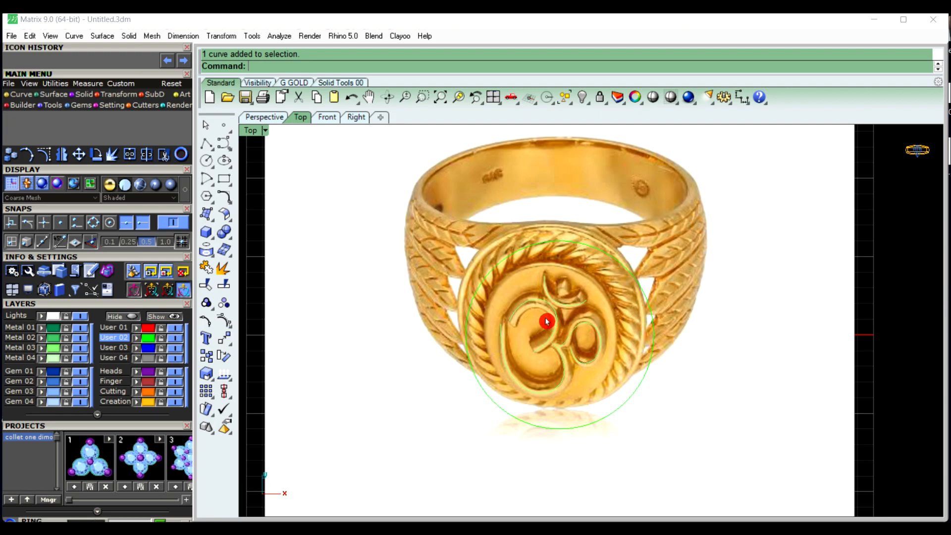
{"action": "scroll", "coordinate": [545, 320], "scroll_direction": "up", "scroll_amount": 5}
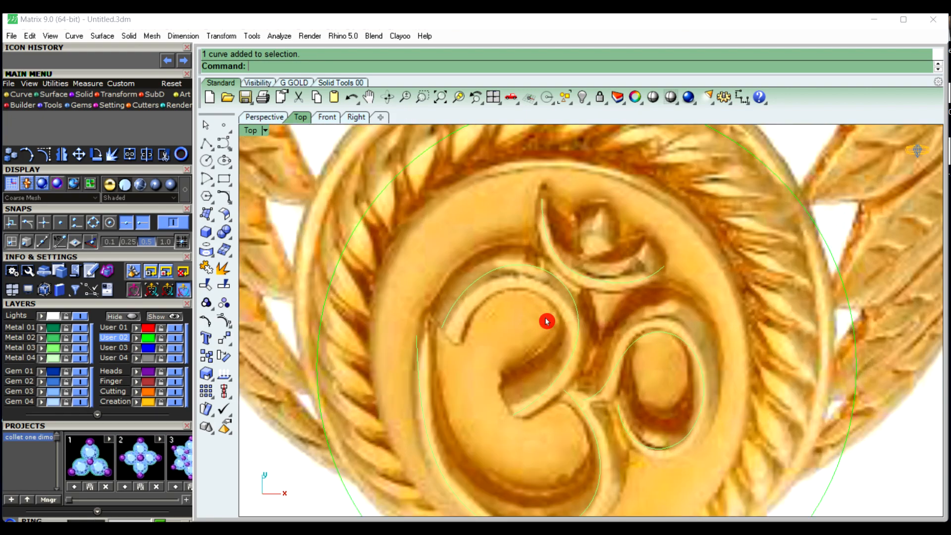
{"action": "scroll", "coordinate": [546, 321], "scroll_direction": "down", "scroll_amount": 5}
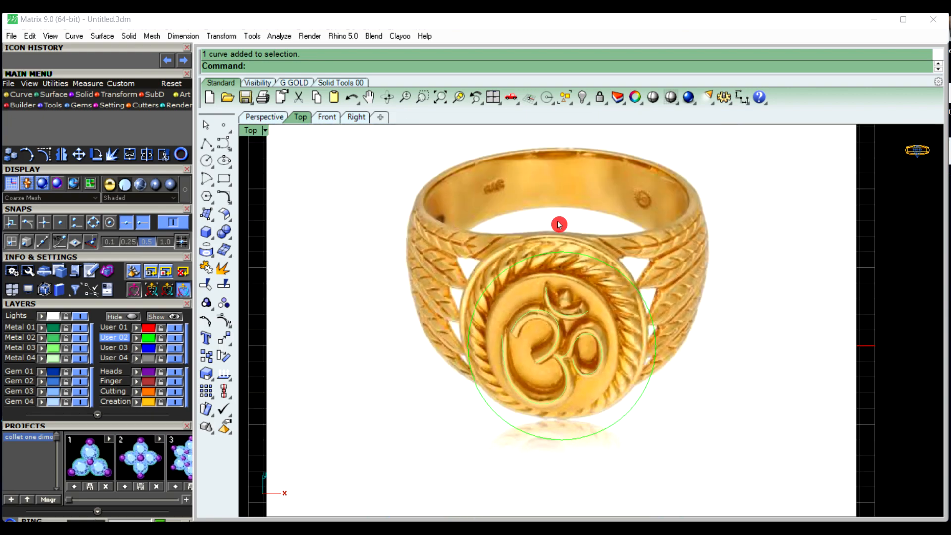
{"action": "left_click", "coordinate": [606, 103]}
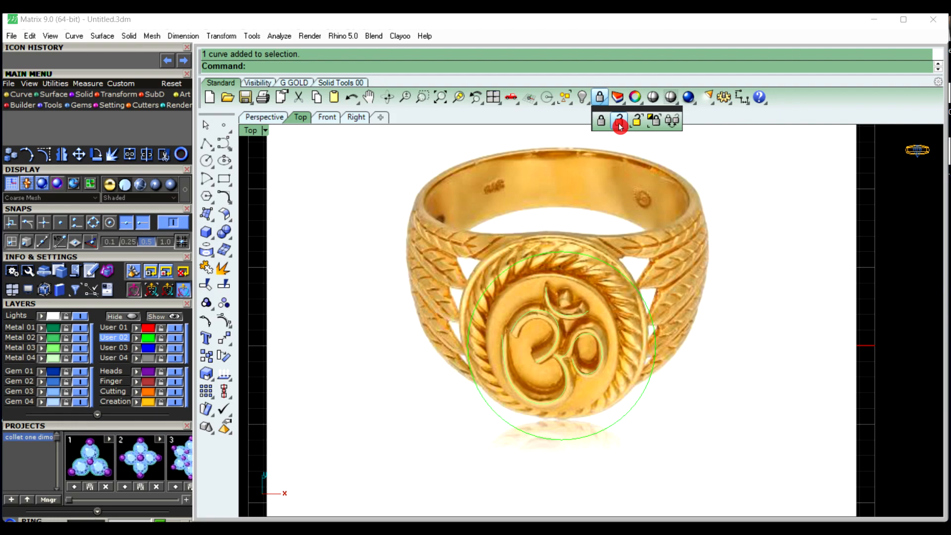
{"action": "left_click", "coordinate": [619, 125]}
{"action": "scroll", "coordinate": [569, 344], "scroll_direction": "down", "scroll_amount": 3}
{"action": "left_click", "coordinate": [626, 348]}
{"action": "scroll", "coordinate": [615, 322], "scroll_direction": "up", "scroll_amount": 2}
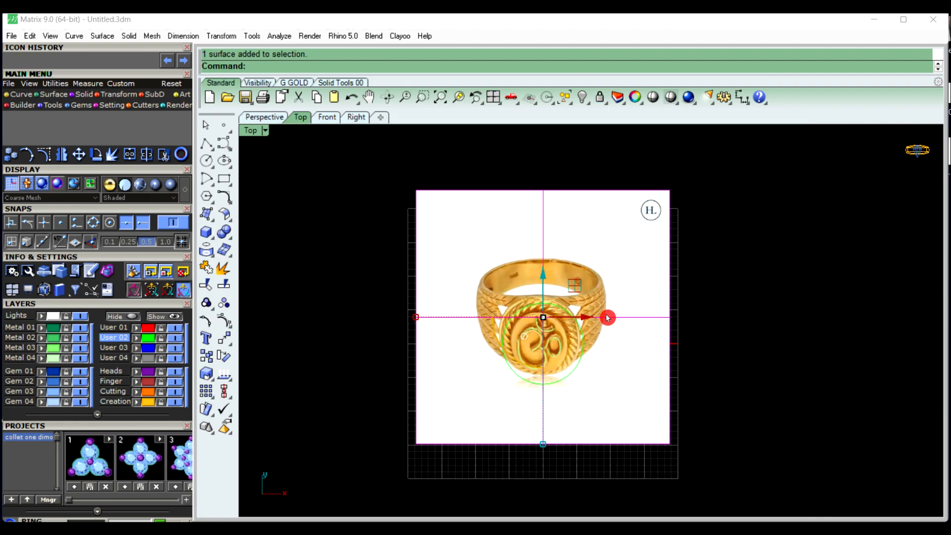
{"action": "left_click_drag", "start_coordinate": [577, 322], "coordinate": [868, 327]}
{"action": "left_click", "coordinate": [617, 386]}
Select the four traced Om curves inside the circle, assign them to the Metal 03 layer and hide that layer
{"action": "scroll", "coordinate": [550, 334], "scroll_direction": "up", "scroll_amount": 4}
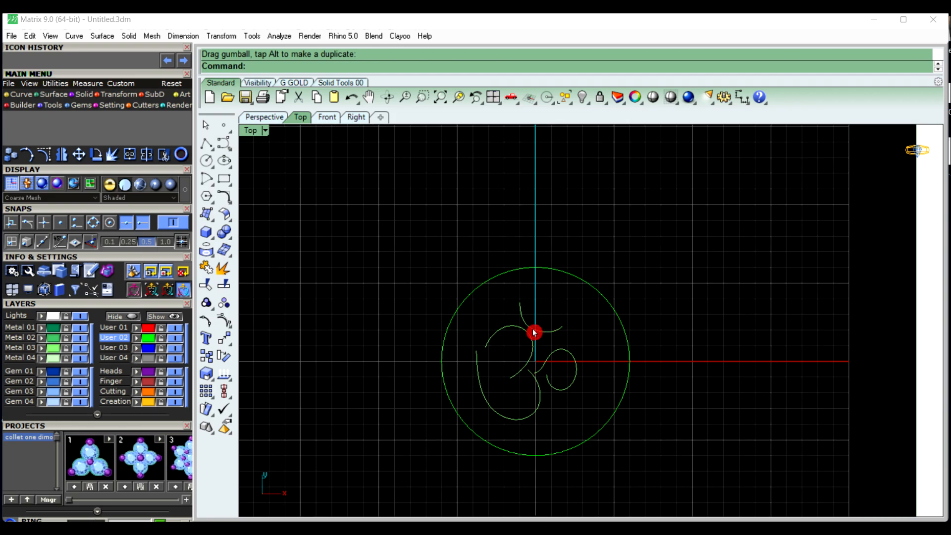
{"action": "scroll", "coordinate": [534, 333], "scroll_direction": "down", "scroll_amount": 3}
{"action": "scroll", "coordinate": [524, 334], "scroll_direction": "up", "scroll_amount": 3}
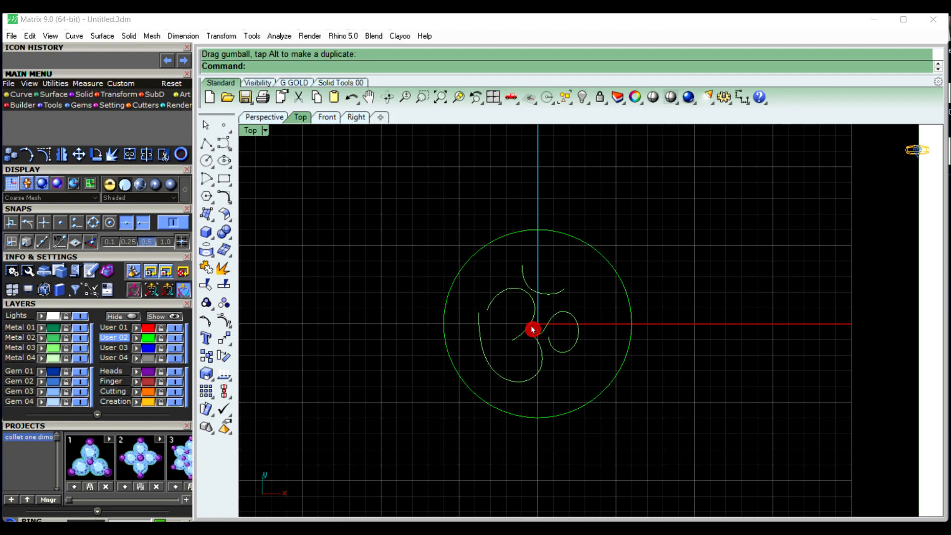
{"action": "scroll", "coordinate": [533, 329], "scroll_direction": "down", "scroll_amount": 3}
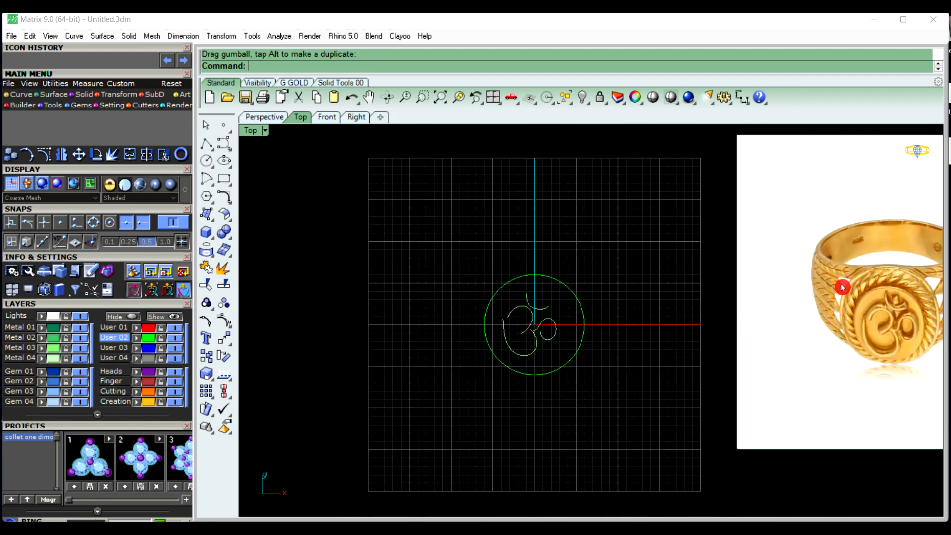
{"action": "scroll", "coordinate": [524, 319], "scroll_direction": "up", "scroll_amount": 3}
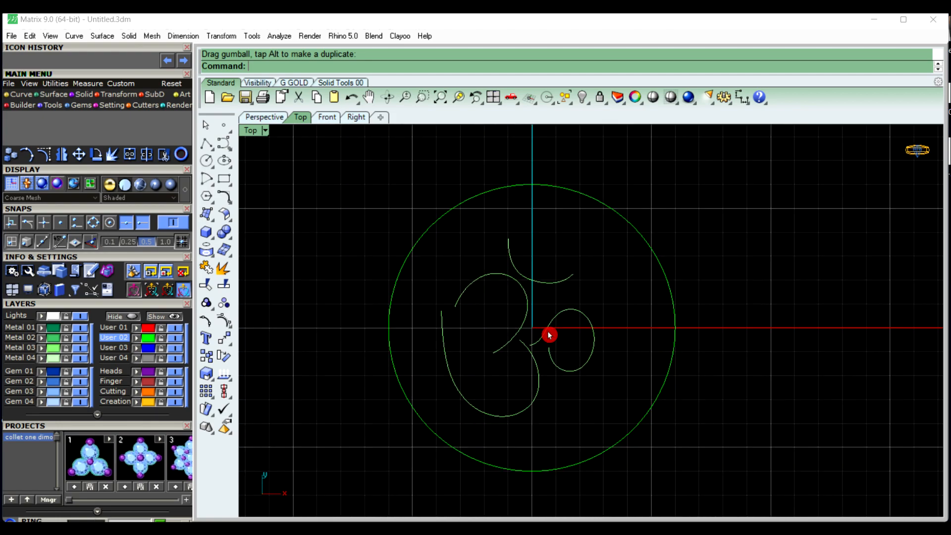
{"action": "left_click_drag", "start_coordinate": [383, 246], "coordinate": [586, 399]}
{"action": "scroll", "coordinate": [616, 389], "scroll_direction": "down", "scroll_amount": 3}
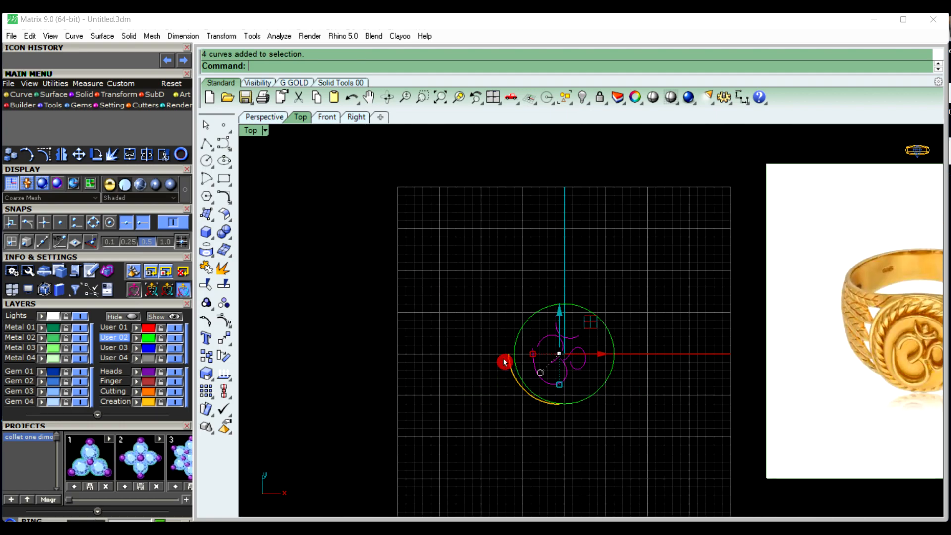
{"action": "left_click", "coordinate": [40, 349]}
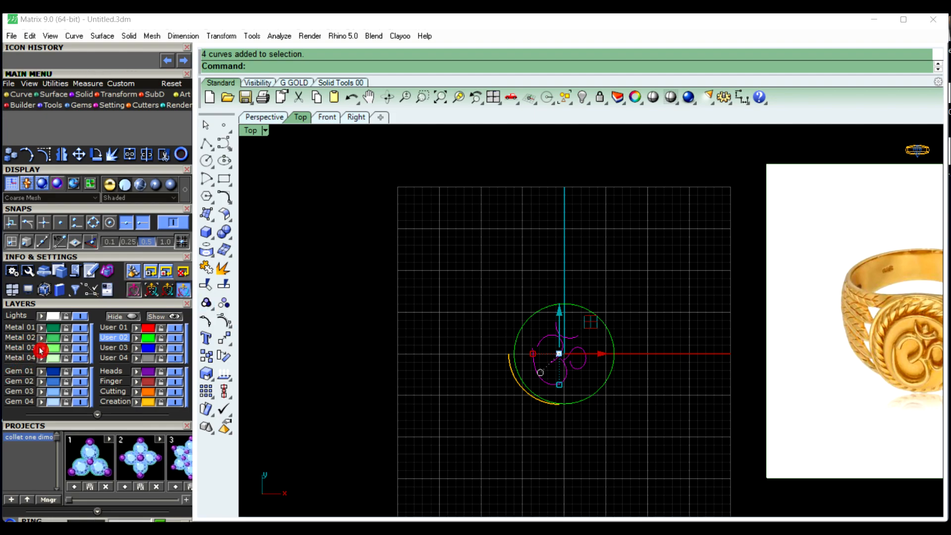
{"action": "left_click", "coordinate": [79, 353]}
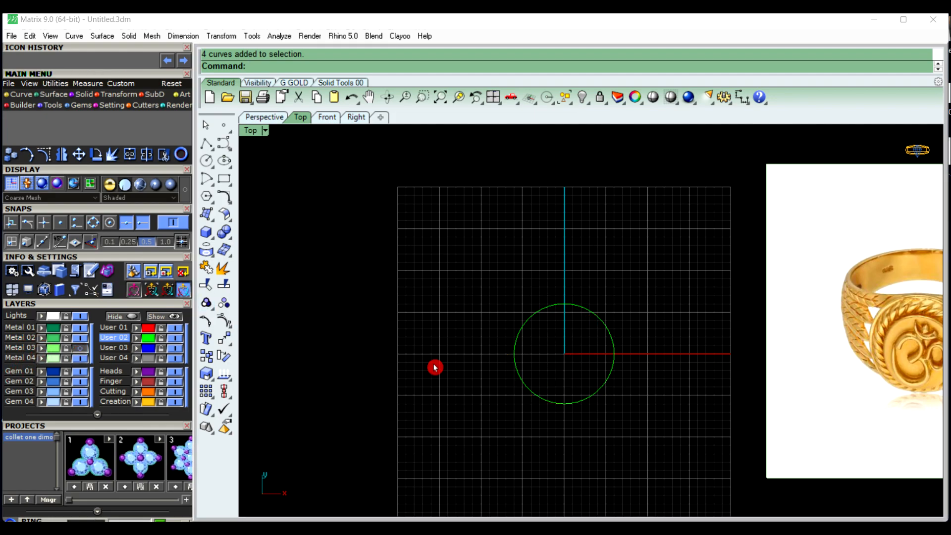
Create a ring rail with a diameter of 20 mm in the Front view
{"action": "scroll", "coordinate": [435, 365], "scroll_direction": "down", "scroll_amount": 3}
{"action": "right_click_drag", "start_coordinate": [496, 391], "coordinate": [496, 362]}
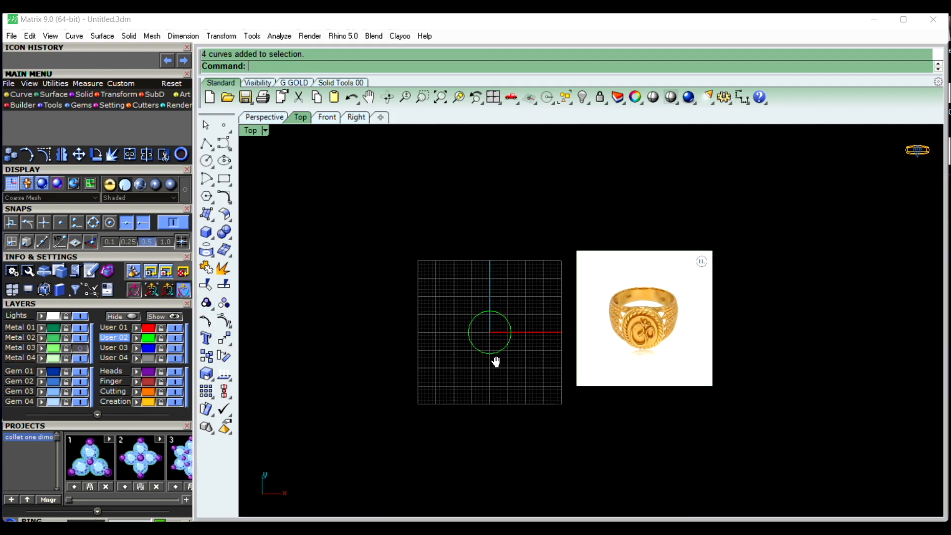
{"action": "left_click", "coordinate": [327, 117]}
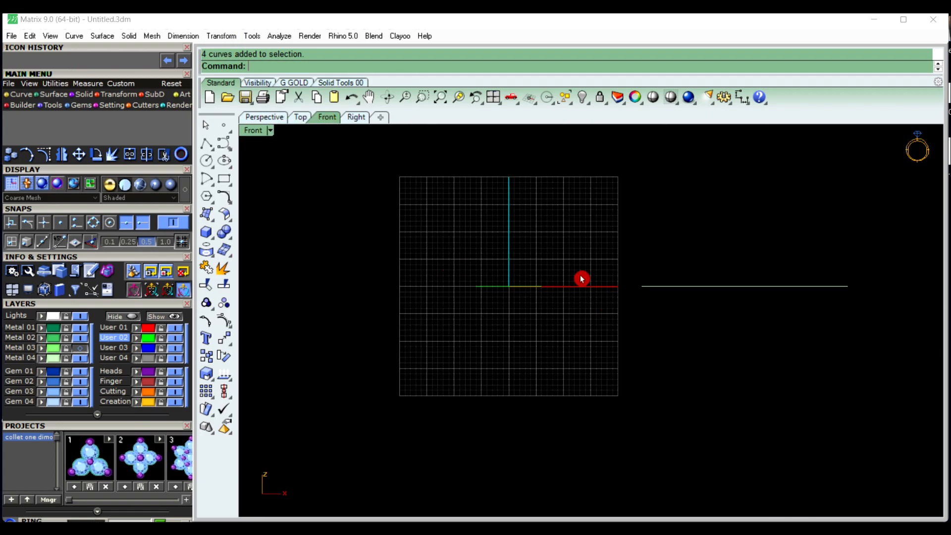
{"action": "mouse_move", "coordinate": [475, 317]}
{"action": "right_mouse_down"}
{"action": "mouse_move", "coordinate": [470, 301]}
{"action": "mouse_move", "coordinate": [472, 320]}
{"action": "right_mouse_up"}
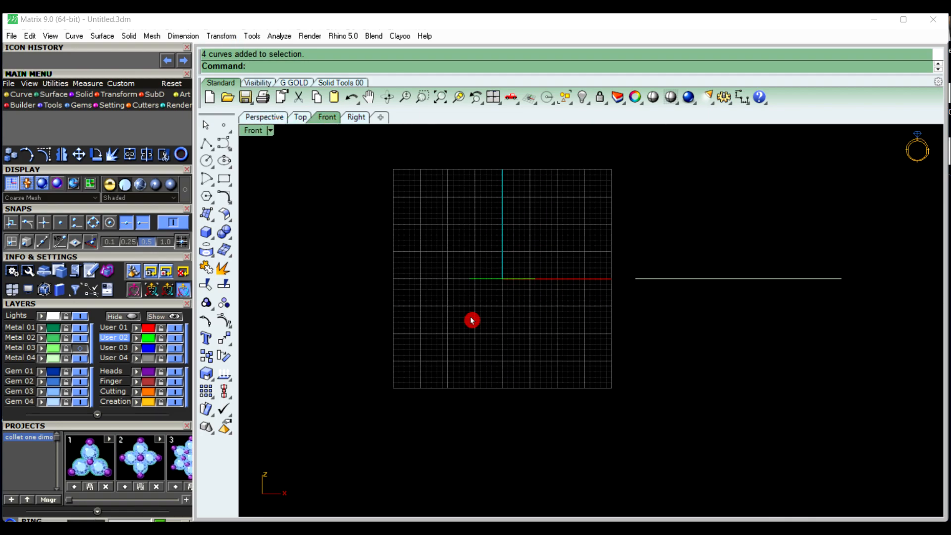
{"action": "left_click", "coordinate": [182, 157]}
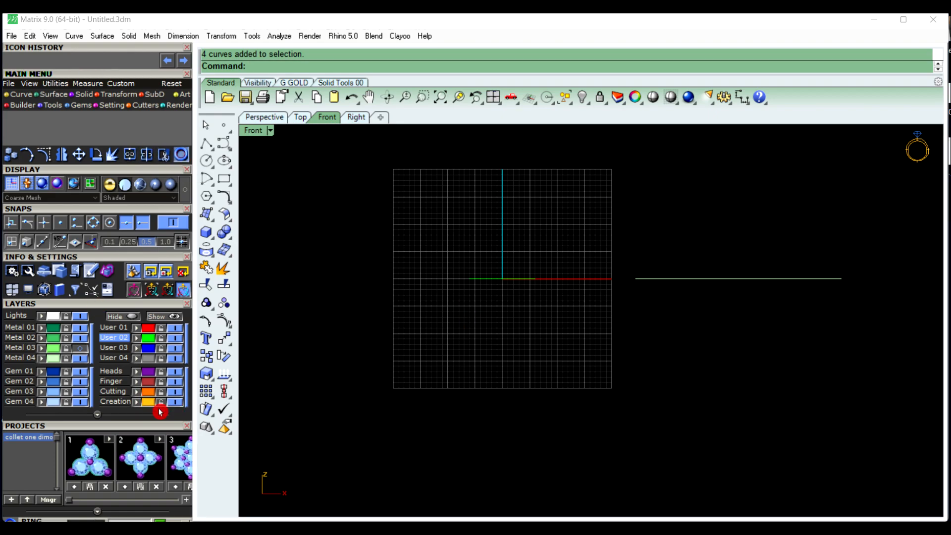
{"action": "left_click_drag", "start_coordinate": [164, 429], "coordinate": [157, 263]}
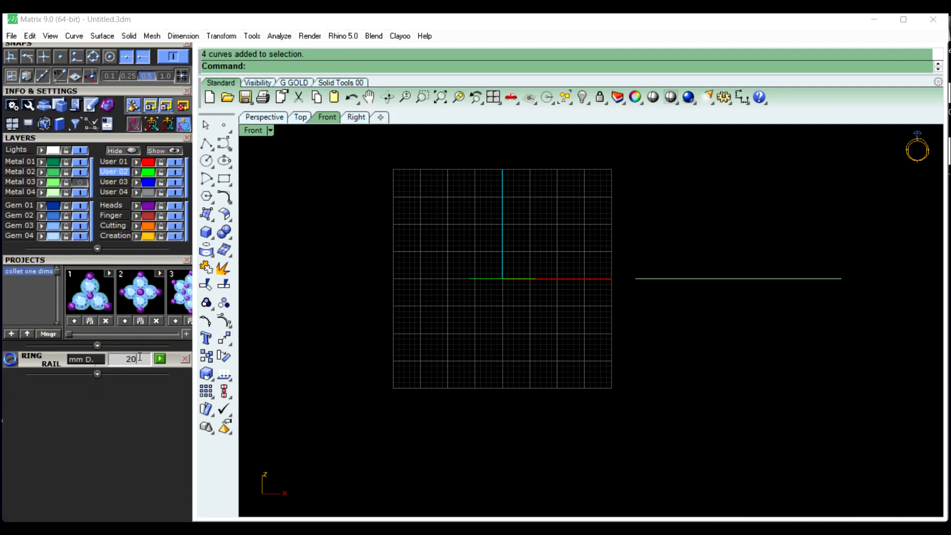
{"action": "left_click", "coordinate": [161, 362]}
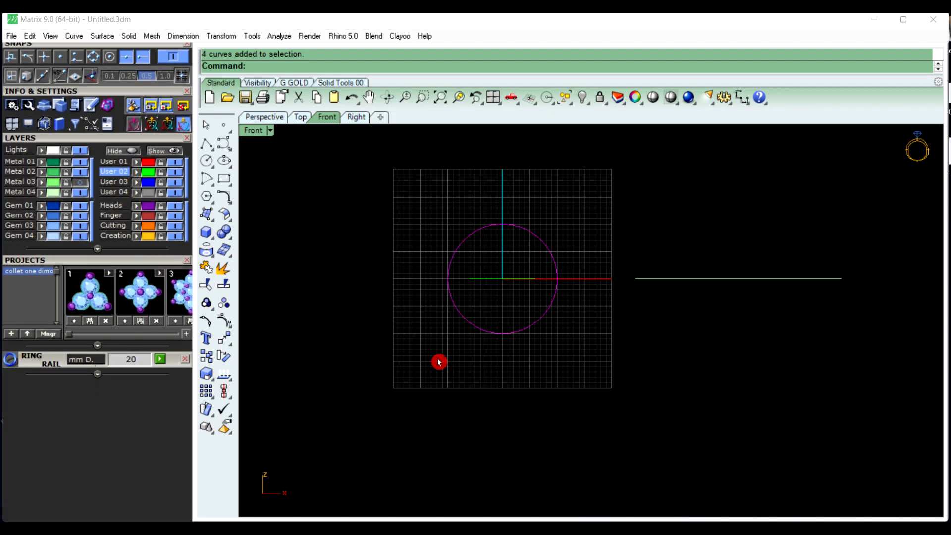
Draw a 1.5 mm vertical polyline downward from the bottom quadrant of the ring rail
{"action": "scroll", "coordinate": [506, 250], "scroll_direction": "up", "scroll_amount": 3}
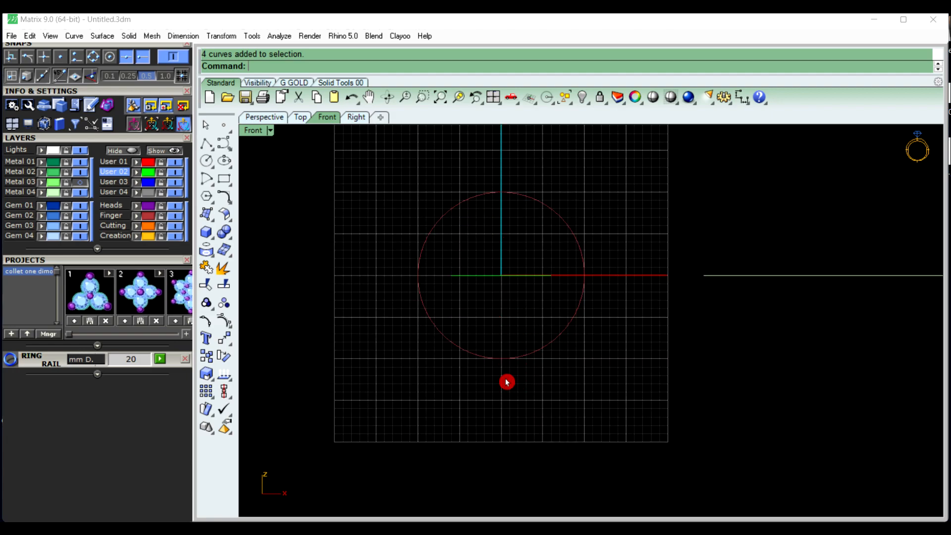
{"action": "left_click", "coordinate": [207, 143]}
{"action": "scroll", "coordinate": [523, 353], "scroll_direction": "up", "scroll_amount": 4}
{"action": "left_click", "coordinate": [104, 60]}
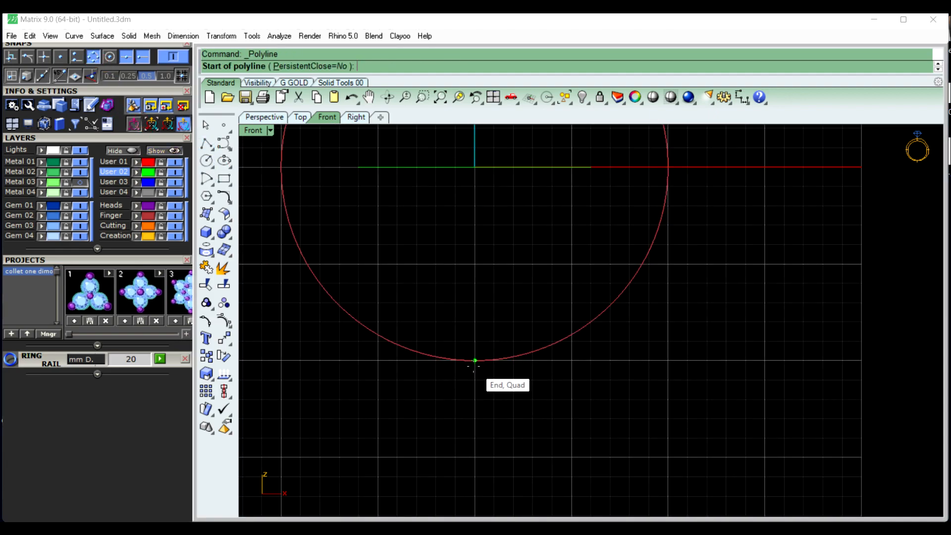
{"action": "left_click", "coordinate": [474, 360]}
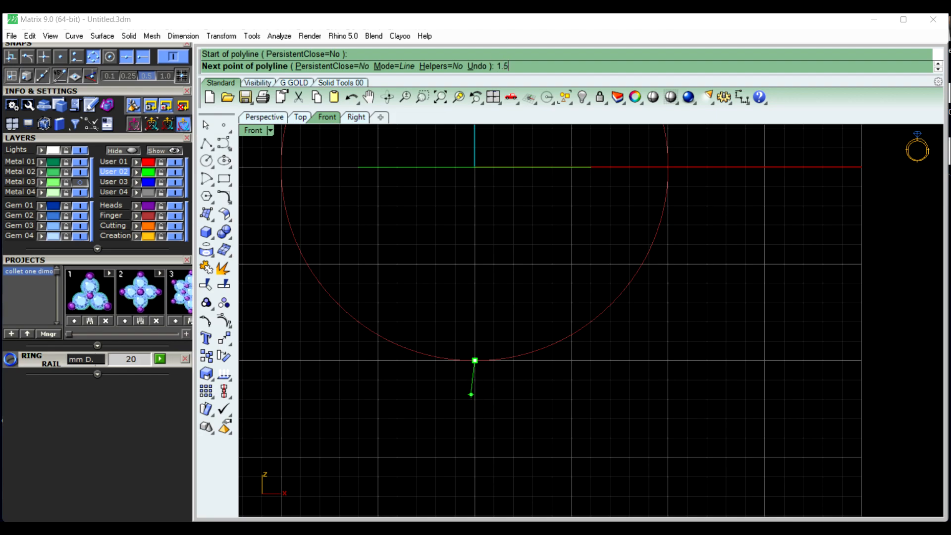
{"action": "key", "text": "Return"}
{"action": "left_click", "coordinate": [471, 395]}
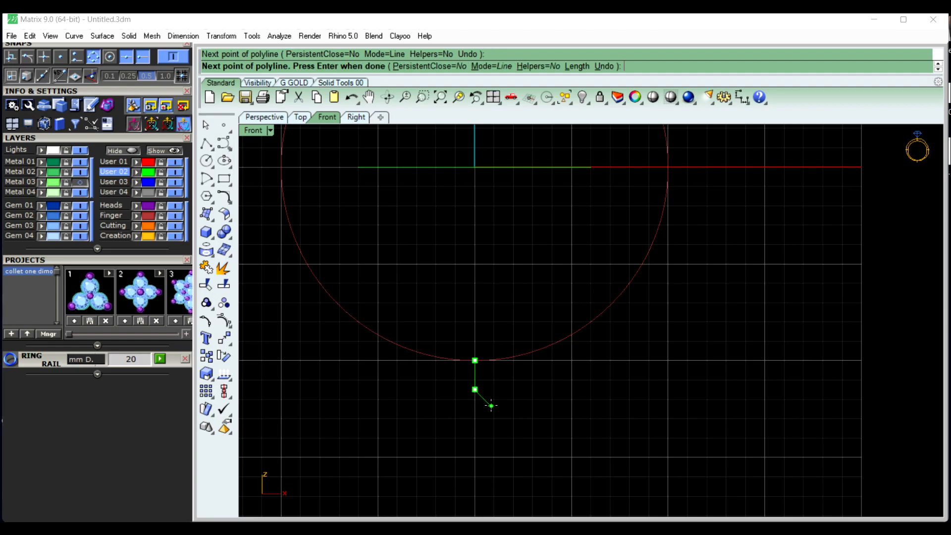
{"action": "right_click", "coordinate": [491, 406]}
Draw a 2.5 mm vertical polyline upward from the top quadrant of the ring rail
{"action": "scroll", "coordinate": [491, 405], "scroll_direction": "down", "scroll_amount": 4}
{"action": "scroll", "coordinate": [485, 399], "scroll_direction": "up", "scroll_amount": 4}
{"action": "scroll", "coordinate": [490, 396], "scroll_direction": "down", "scroll_amount": 3}
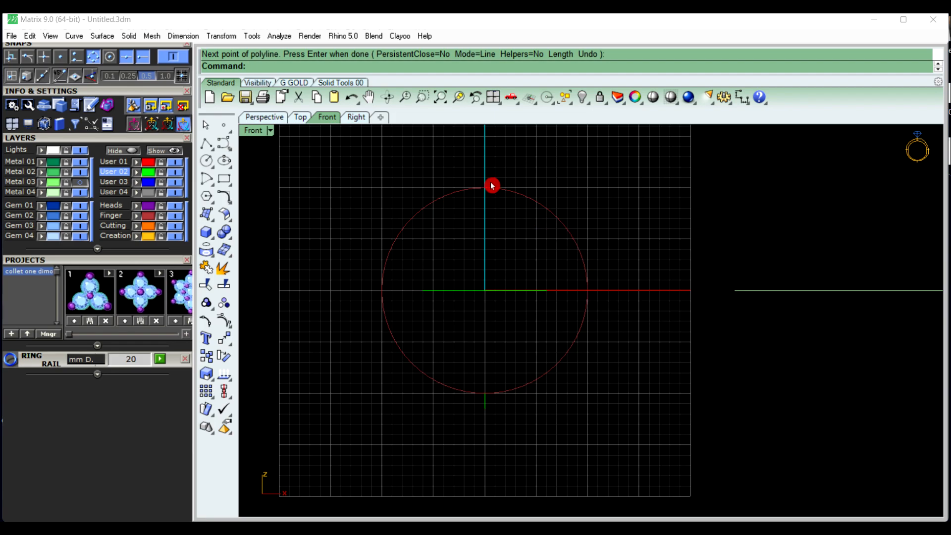
{"action": "right_click_drag", "start_coordinate": [498, 218], "coordinate": [509, 267]}
{"action": "right_click", "coordinate": [524, 210]}
{"action": "scroll", "coordinate": [505, 218], "scroll_direction": "up", "scroll_amount": 12}
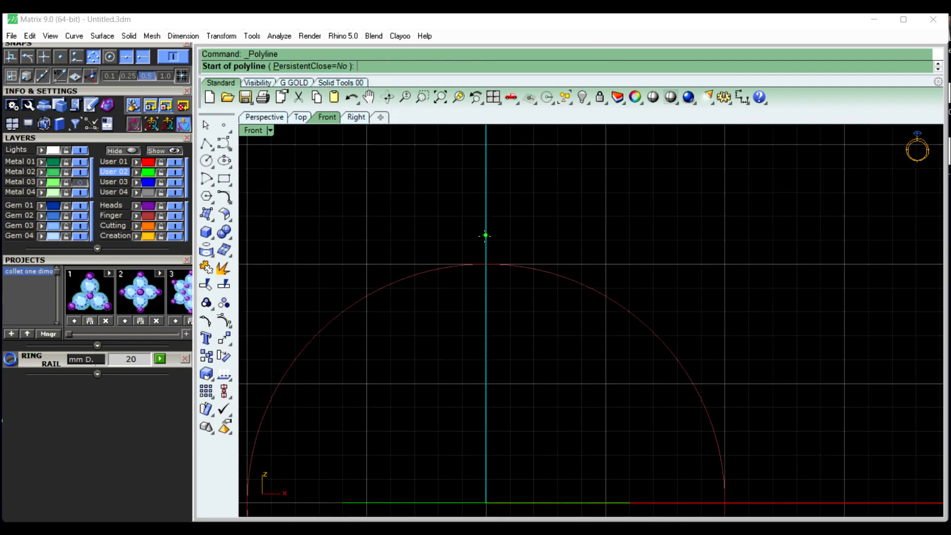
{"action": "left_click", "coordinate": [490, 269]}
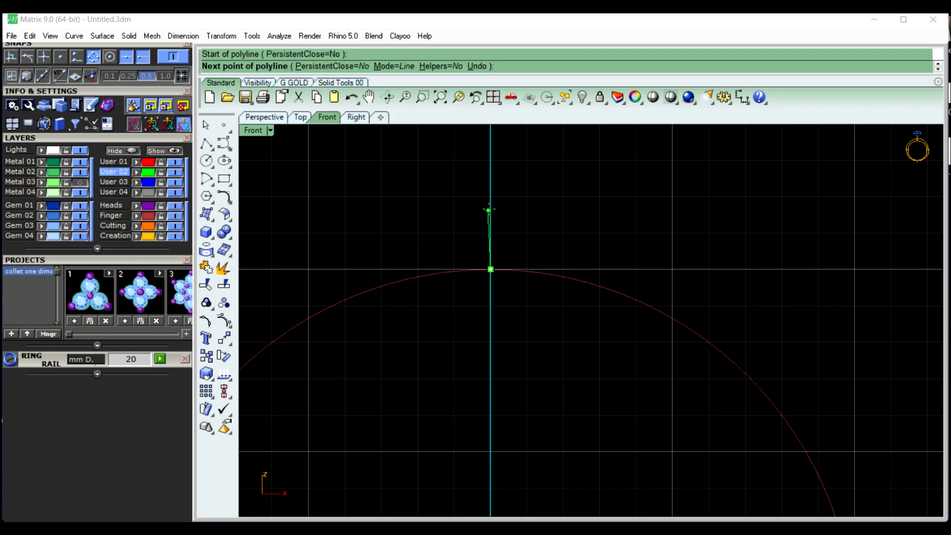
{"action": "type", "text": "2.5"}
{"action": "key", "text": "Return"}
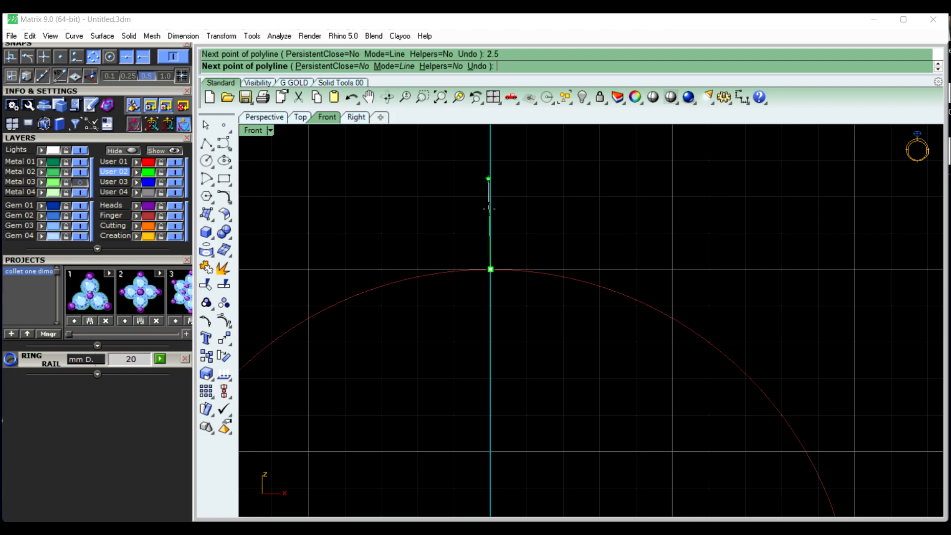
{"action": "left_click", "coordinate": [488, 168]}
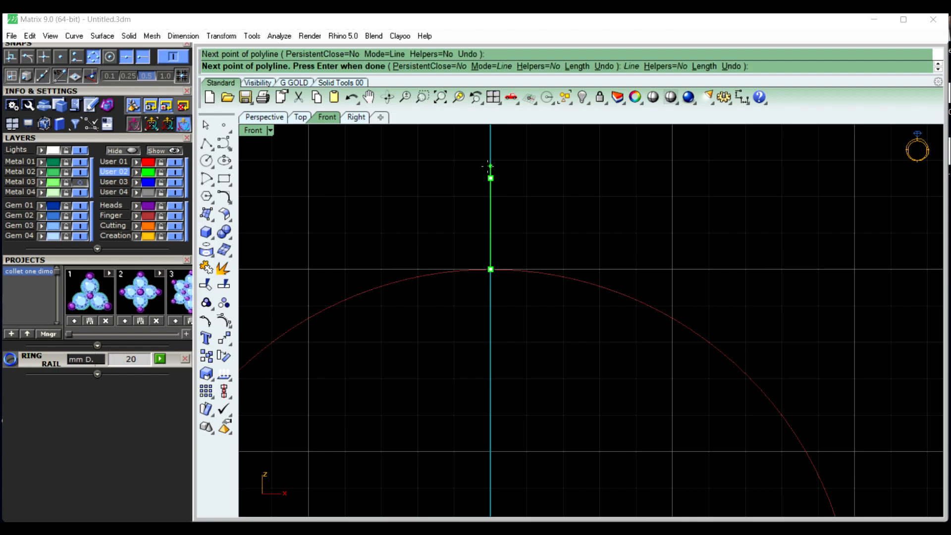
{"action": "right_click", "coordinate": [516, 206]}
Draw a circle by diameter from the lower line's outer end to the upper line's outer end
{"action": "scroll", "coordinate": [516, 208], "scroll_direction": "down", "scroll_amount": 12}
{"action": "right_click_drag", "start_coordinate": [544, 268], "coordinate": [529, 265]}
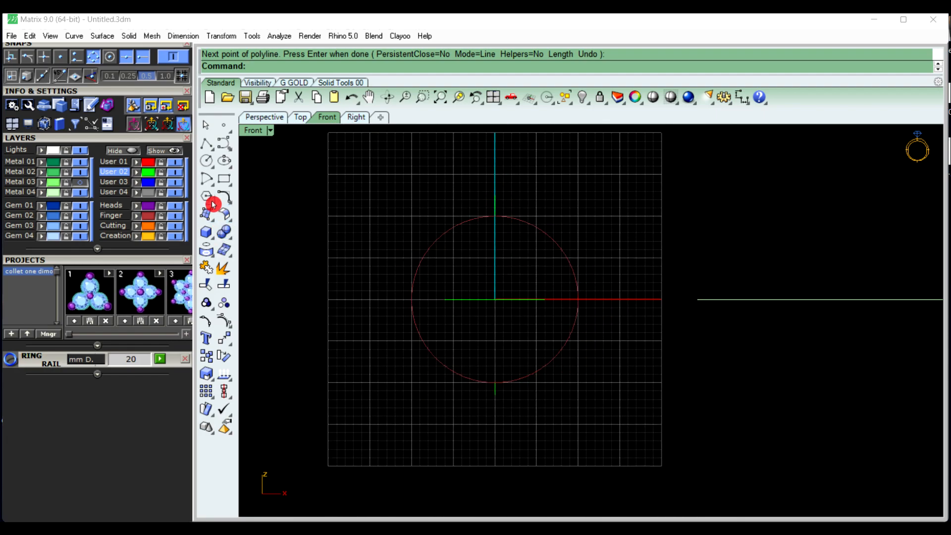
{"action": "left_click", "coordinate": [212, 168]}
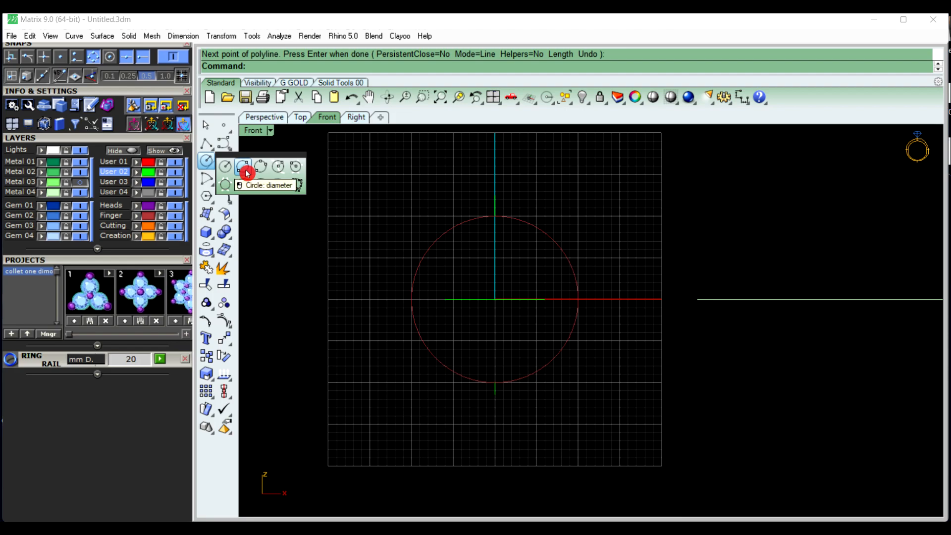
{"action": "left_click", "coordinate": [243, 168]}
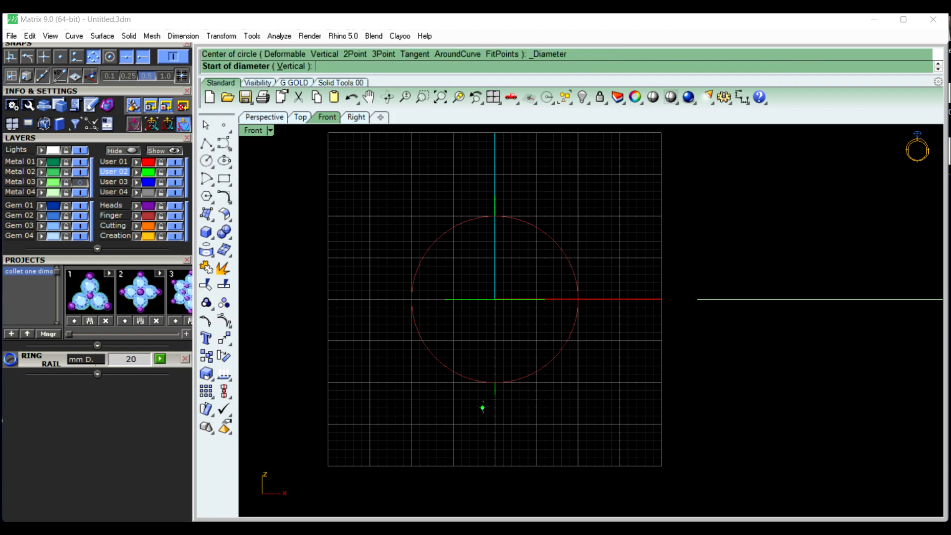
{"action": "left_click", "coordinate": [495, 395]}
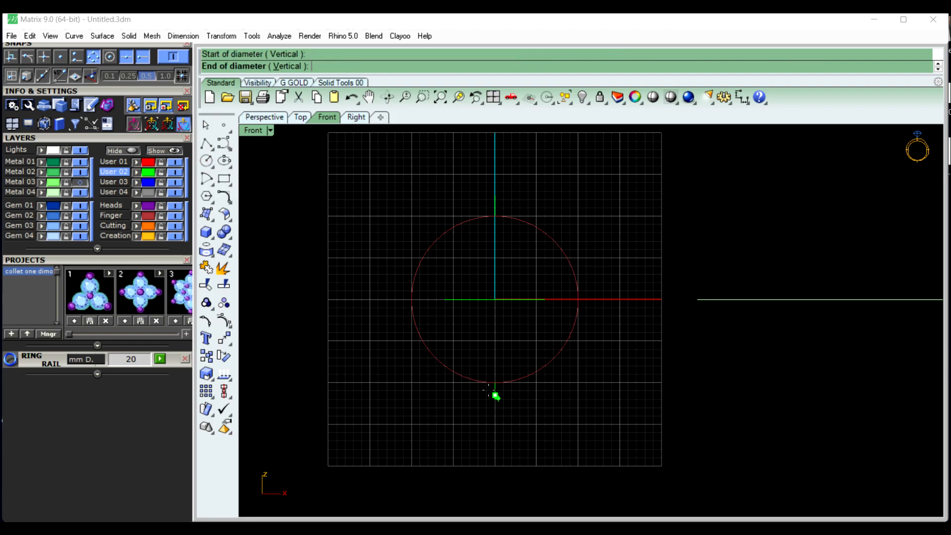
{"action": "left_click", "coordinate": [494, 199]}
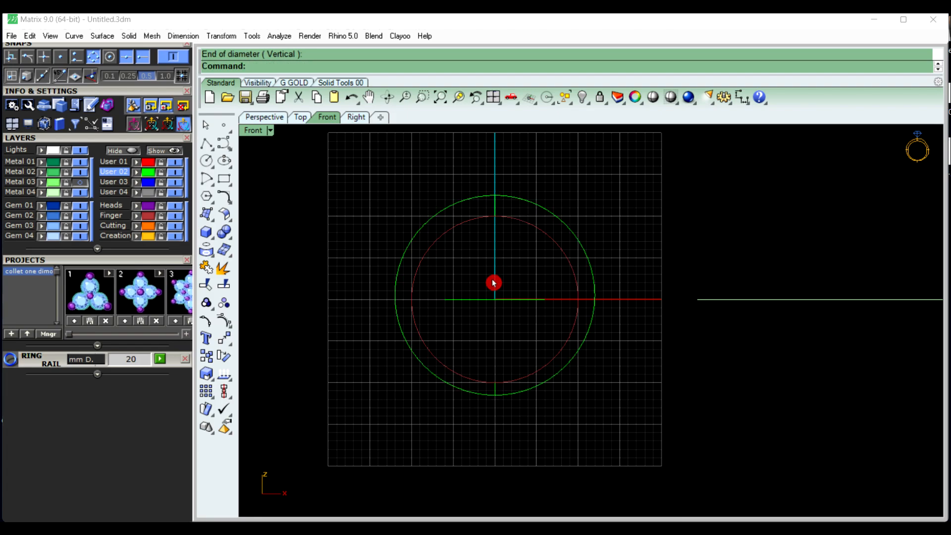
Dimension the gap between the ring rail and the outer circle along the X axis
{"action": "left_click", "coordinate": [742, 97]}
{"action": "scroll", "coordinate": [599, 261], "scroll_direction": "up", "scroll_amount": 3}
{"action": "scroll", "coordinate": [590, 288], "scroll_direction": "up", "scroll_amount": 3}
{"action": "left_click", "coordinate": [544, 351]}
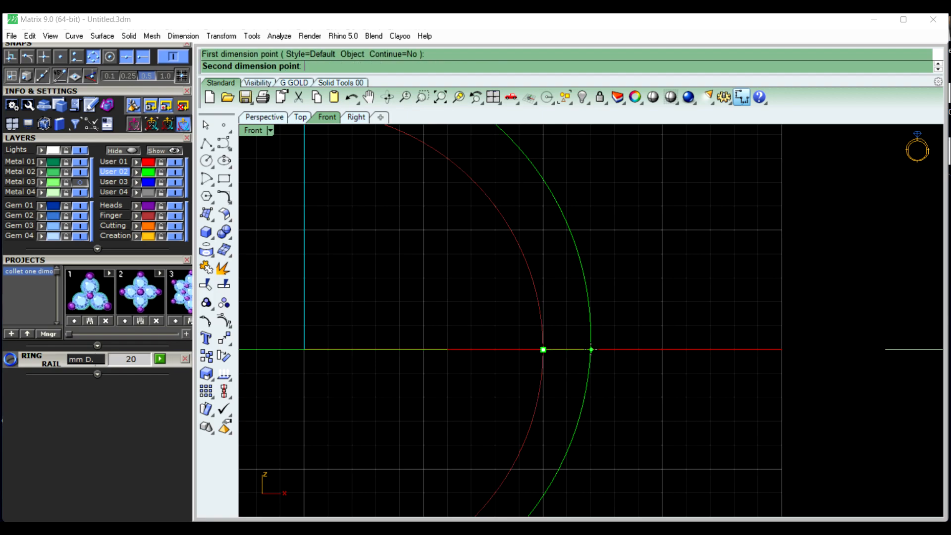
{"action": "left_click", "coordinate": [591, 350]}
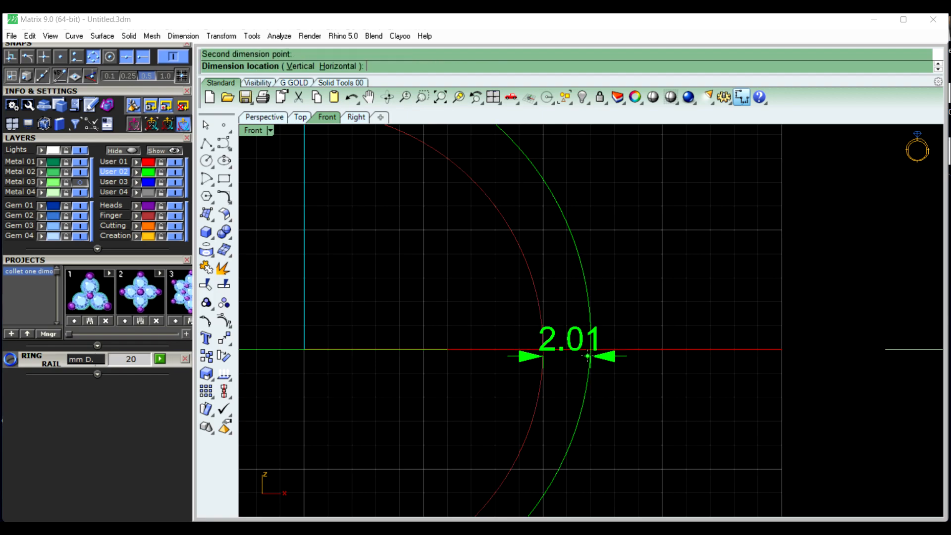
{"action": "left_click", "coordinate": [588, 356]}
Delete the two short vertical helper lines above and below the ring rail
{"action": "scroll", "coordinate": [588, 357], "scroll_direction": "down", "scroll_amount": 6}
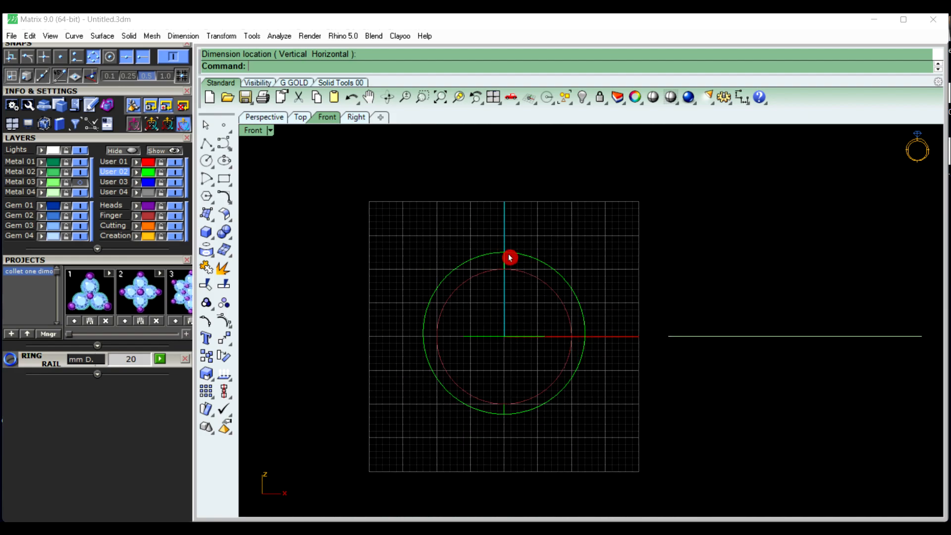
{"action": "left_click_drag", "start_coordinate": [484, 236], "coordinate": [526, 289]}
{"action": "key", "text": "Delete"}
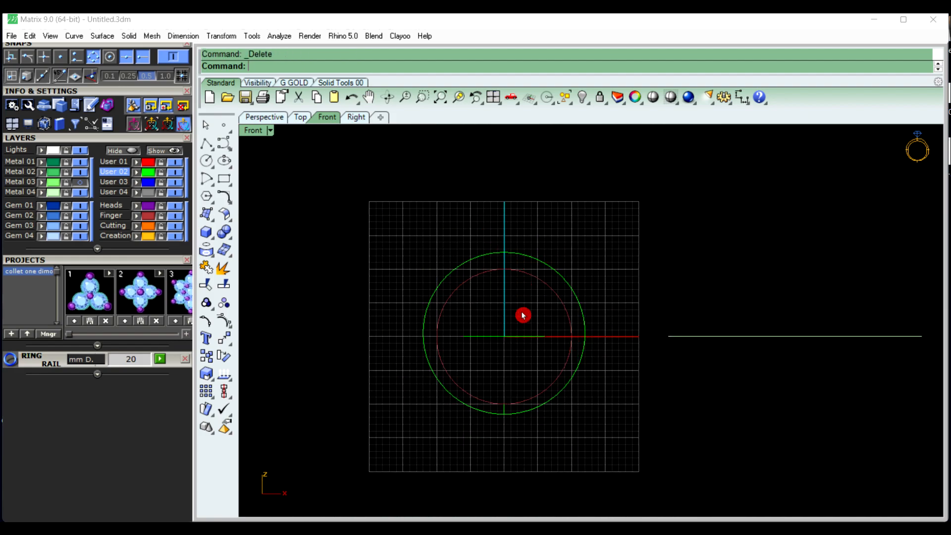
{"action": "left_click_drag", "start_coordinate": [492, 382], "coordinate": [532, 448]}
{"action": "scroll", "coordinate": [530, 321], "scroll_direction": "down", "scroll_amount": 1}
{"action": "scroll", "coordinate": [497, 295], "scroll_direction": "down", "scroll_amount": 1}
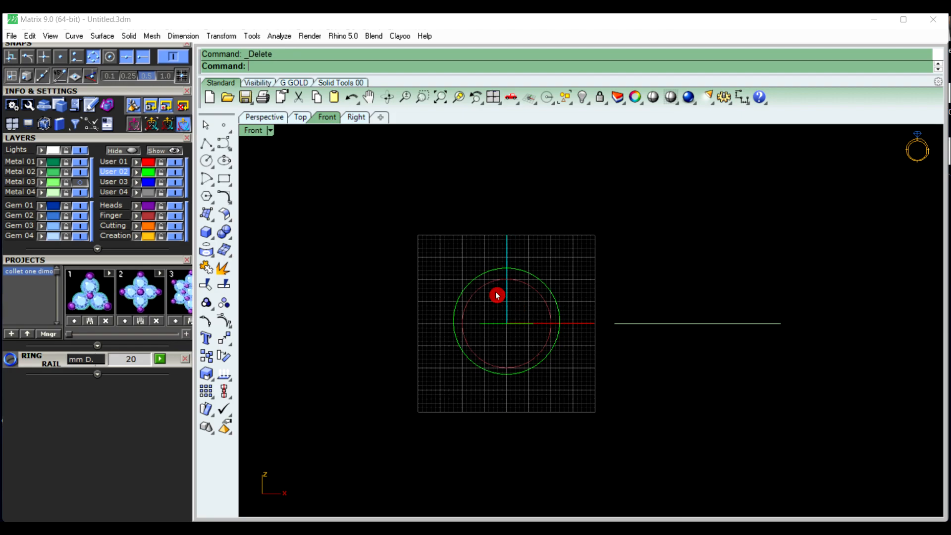
Assign the inner ring rail circle to the Gem 03 layer and hide that layer
{"action": "scroll", "coordinate": [484, 292], "scroll_direction": "up", "scroll_amount": 2}
{"action": "scroll", "coordinate": [457, 294], "scroll_direction": "up", "scroll_amount": 1}
{"action": "left_click", "coordinate": [474, 295]}
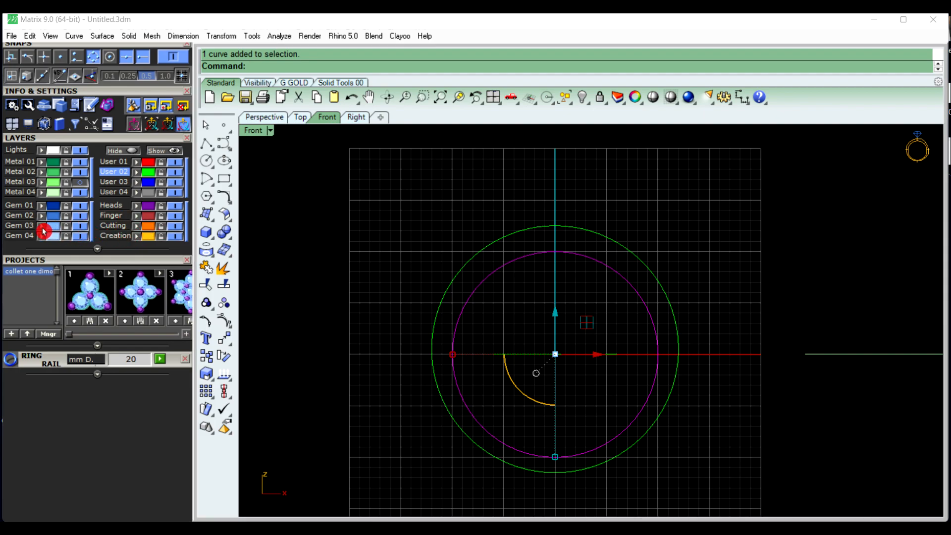
{"action": "left_click", "coordinate": [80, 229]}
{"action": "scroll", "coordinate": [476, 275], "scroll_direction": "down", "scroll_amount": 4}
{"action": "scroll", "coordinate": [484, 263], "scroll_direction": "up", "scroll_amount": 4}
{"action": "left_click", "coordinate": [465, 254]}
{"action": "left_click", "coordinate": [622, 227]}
{"action": "scroll", "coordinate": [626, 233], "scroll_direction": "down", "scroll_amount": 4}
{"action": "scroll", "coordinate": [540, 268], "scroll_direction": "up", "scroll_amount": 3}
{"action": "scroll", "coordinate": [555, 280], "scroll_direction": "down", "scroll_amount": 5}
{"action": "scroll", "coordinate": [505, 270], "scroll_direction": "up", "scroll_amount": 2}
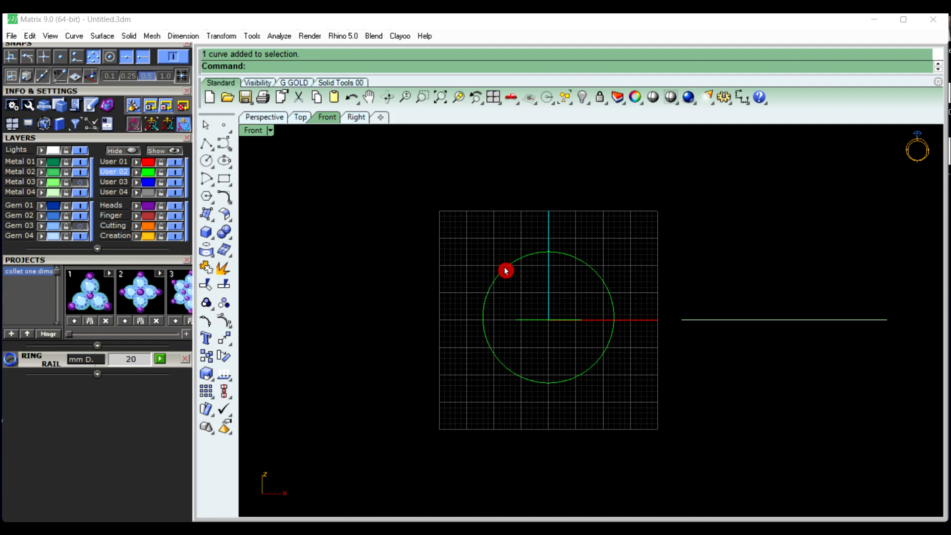
Measure the outer circle's length with the Length command and copy the resulting number
{"action": "left_click", "coordinate": [505, 271]}
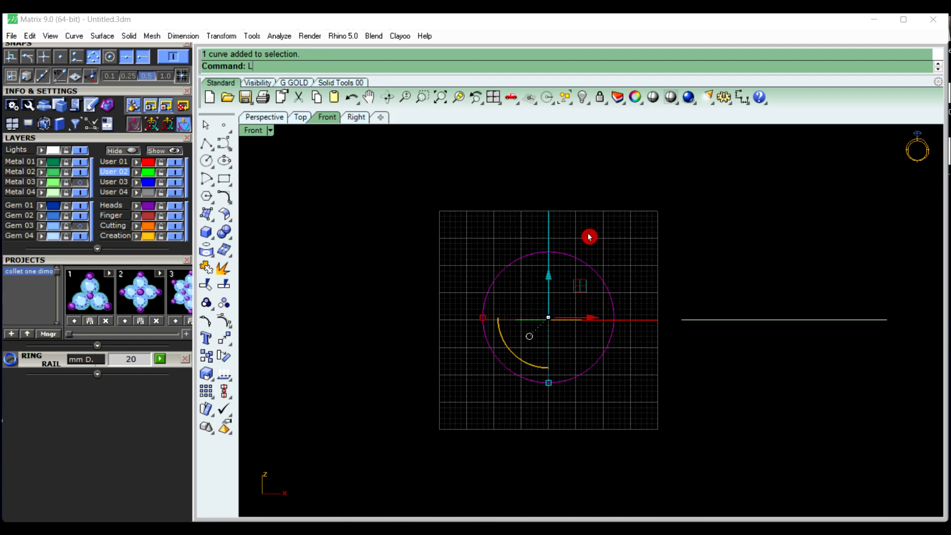
{"action": "type", "text": "ngth"}
{"action": "key", "text": "Return"}
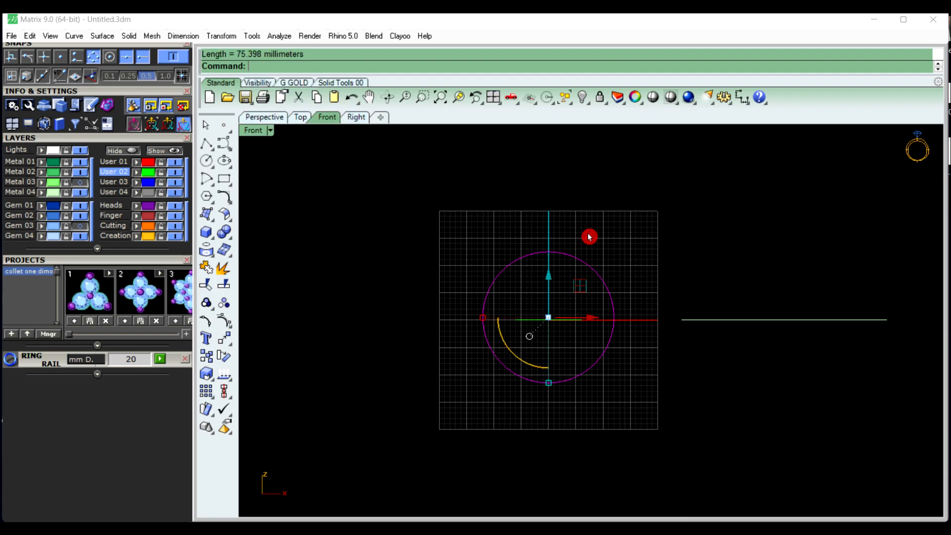
{"action": "right_click", "coordinate": [245, 59]}
{"action": "left_click", "coordinate": [277, 78]}
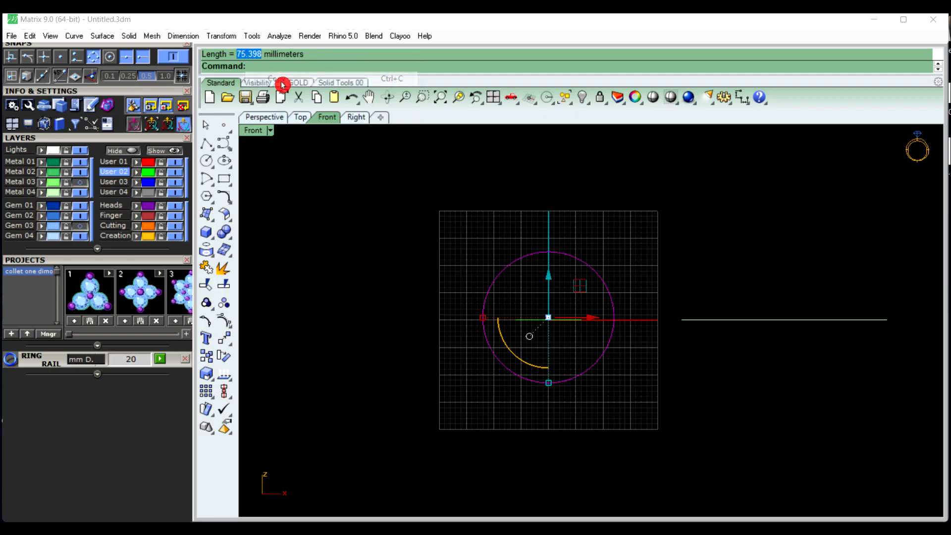
Draw a horizontal polyline above the circle, using the copied circumference of 75.398 mm as its length
{"action": "left_click", "coordinate": [207, 144]}
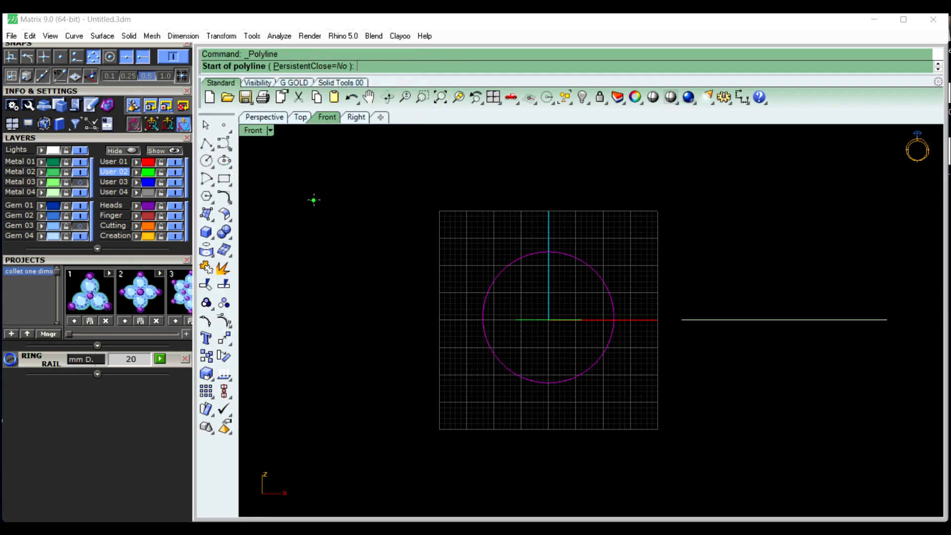
{"action": "left_click", "coordinate": [311, 217]}
{"action": "right_click", "coordinate": [550, 69]}
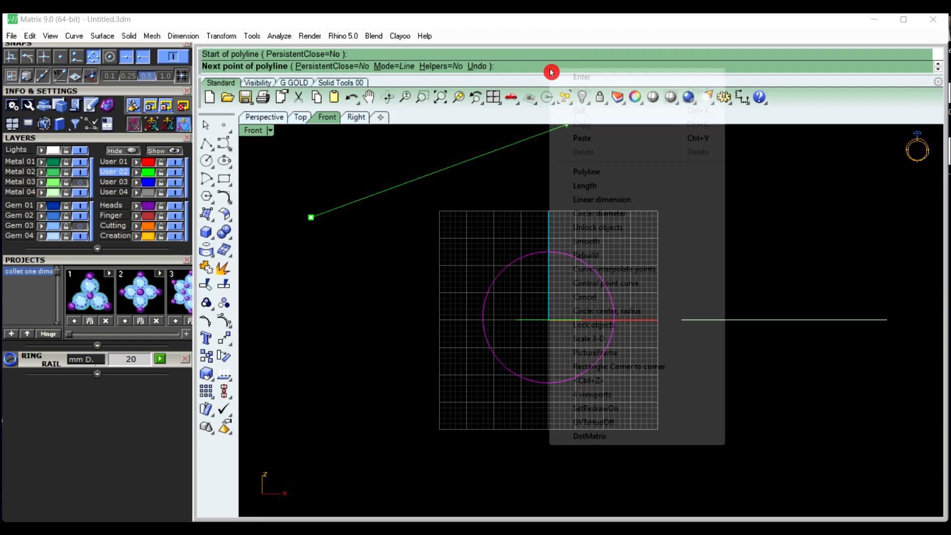
{"action": "left_click", "coordinate": [594, 143]}
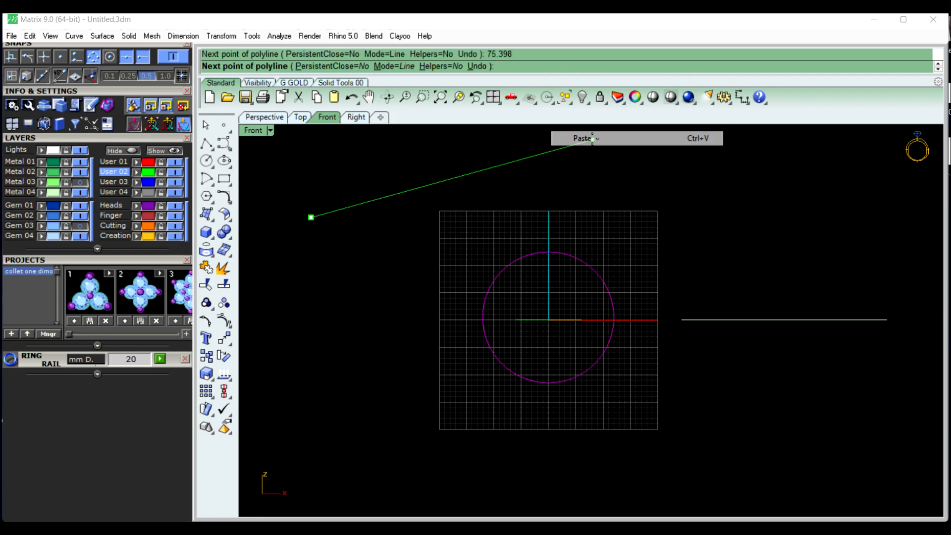
{"action": "scroll", "coordinate": [478, 216], "scroll_direction": "down", "scroll_amount": 2}
{"action": "left_click", "coordinate": [644, 190]}
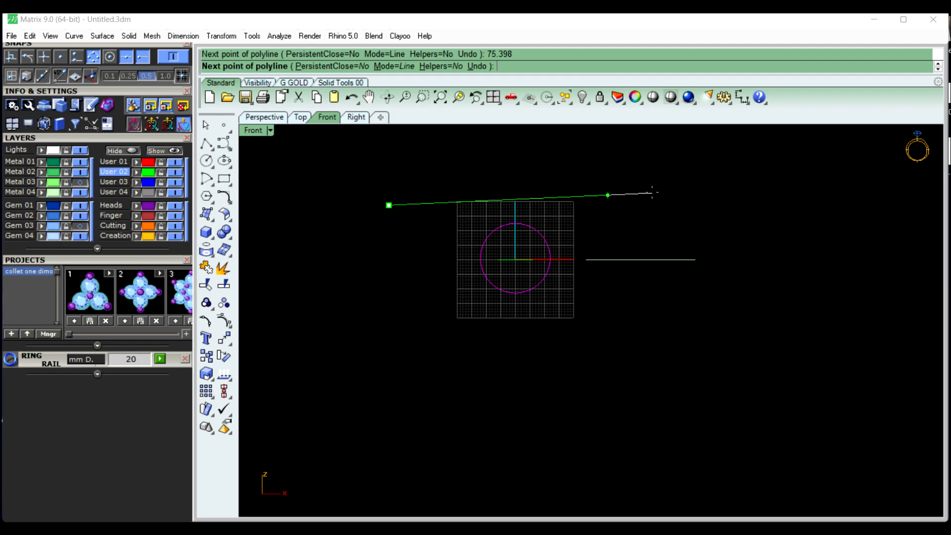
{"action": "left_click", "coordinate": [652, 191], "text": "shift"}
{"action": "right_click", "coordinate": [619, 209]}
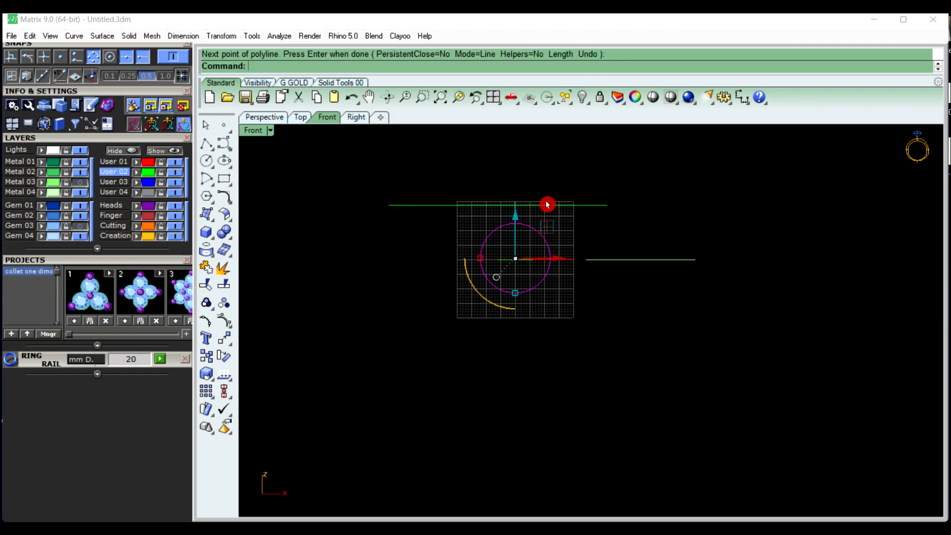
Align the long horizontal line concentrically to the origin, entering 0 as the alignment point
{"action": "scroll", "coordinate": [588, 218], "scroll_direction": "up", "scroll_amount": 4}
{"action": "scroll", "coordinate": [622, 198], "scroll_direction": "down", "scroll_amount": 3}
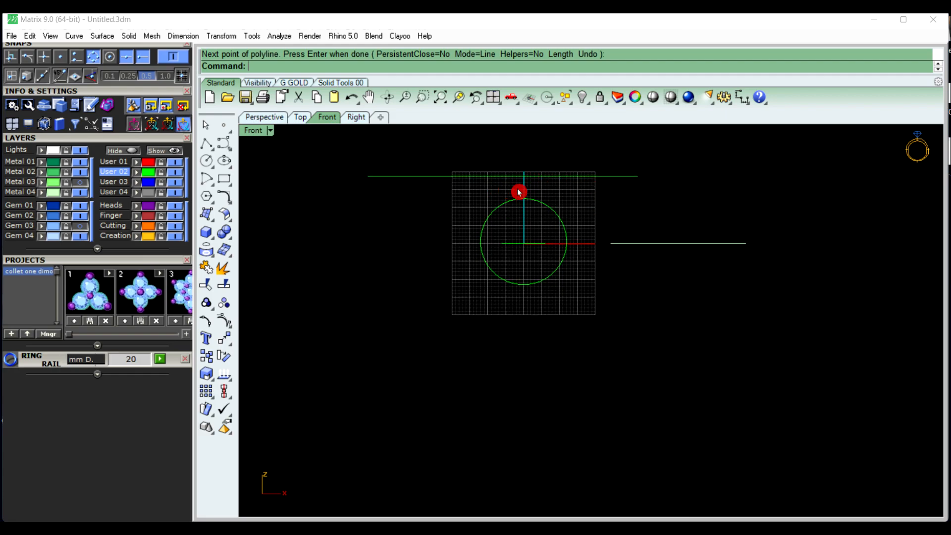
{"action": "left_click", "coordinate": [584, 182]}
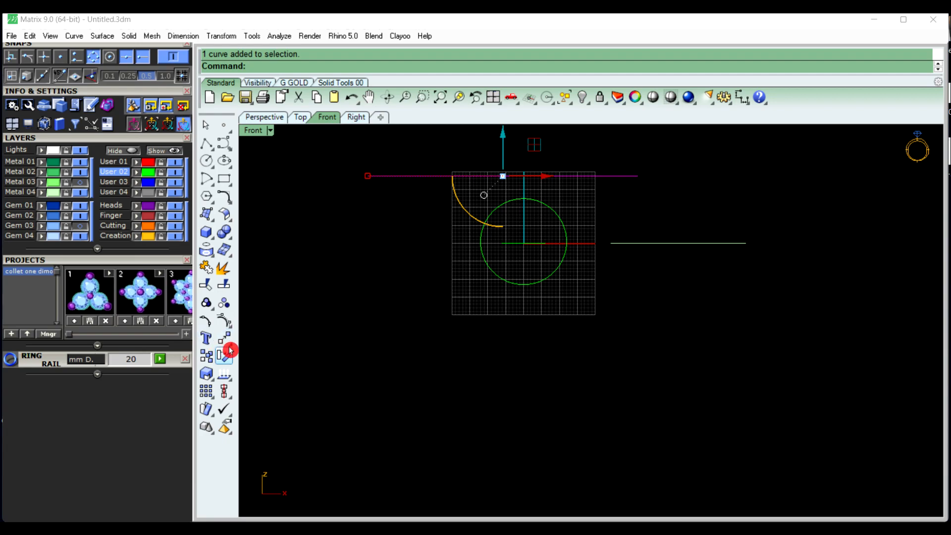
{"action": "left_click", "coordinate": [229, 399]}
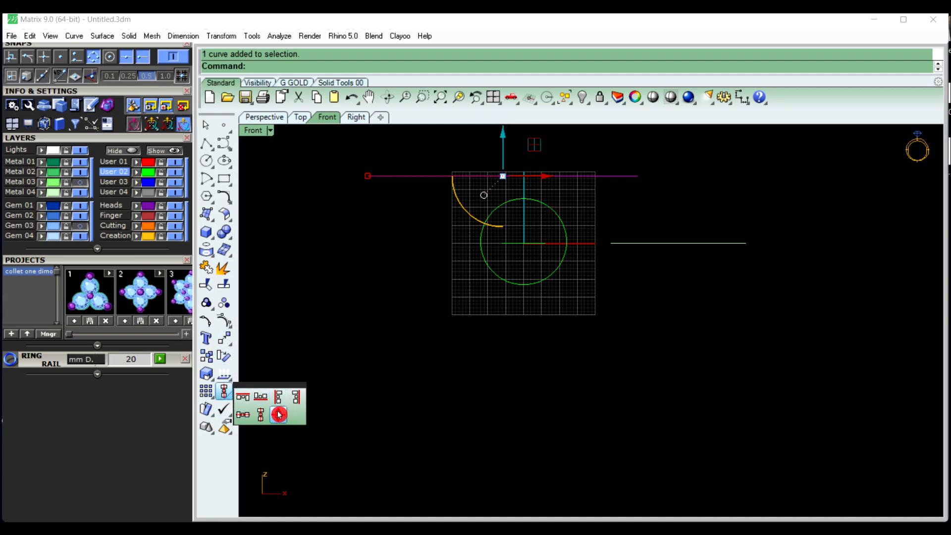
{"action": "left_click", "coordinate": [278, 414]}
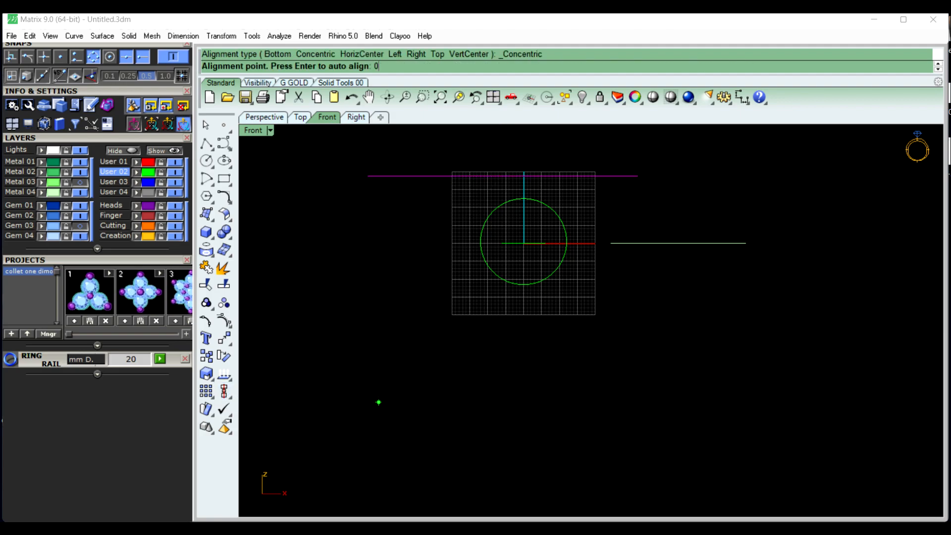
{"action": "right_click", "coordinate": [380, 407]}
{"action": "left_click", "coordinate": [380, 406]}
{"action": "scroll", "coordinate": [484, 249], "scroll_direction": "up", "scroll_amount": 5}
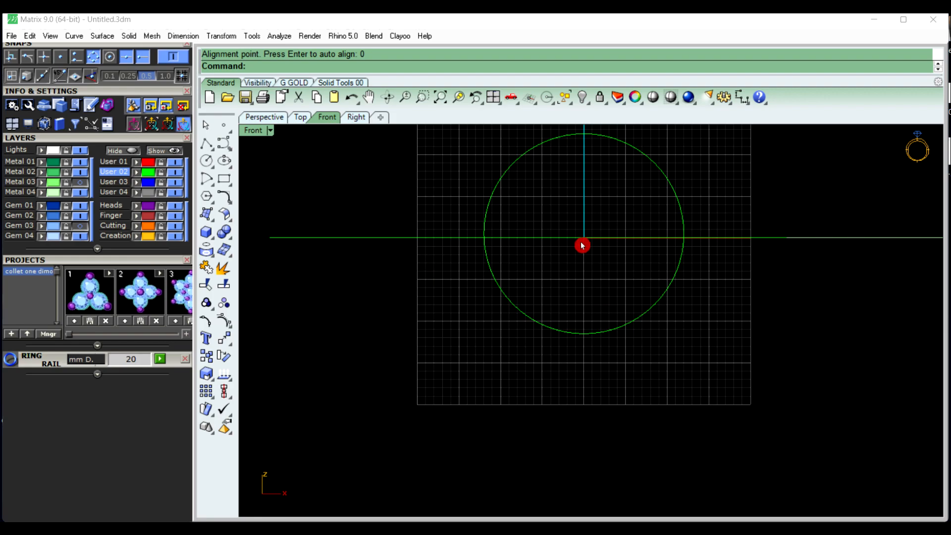
{"action": "scroll", "coordinate": [613, 252], "scroll_direction": "down", "scroll_amount": 3}
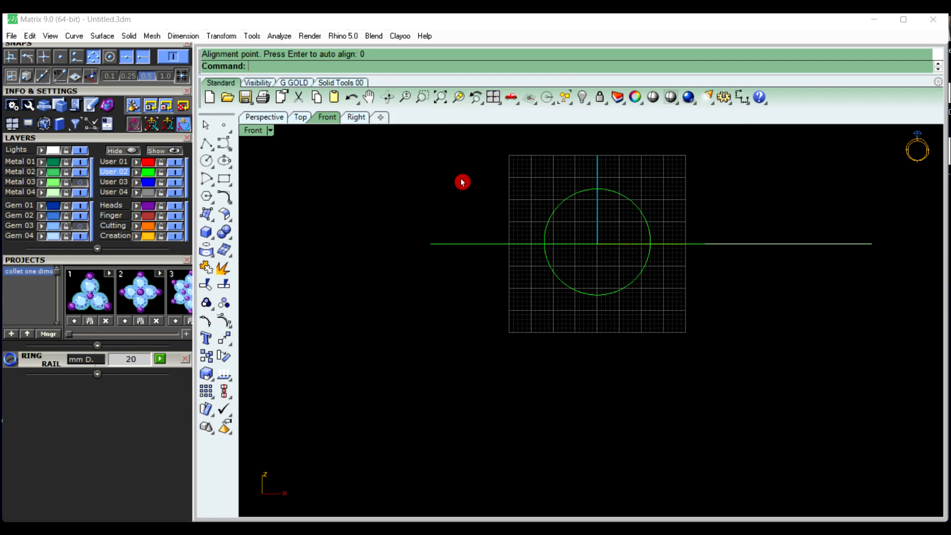
Move the ring reference photo farther right in the Top view, clear of the long horizontal line
{"action": "left_click", "coordinate": [300, 119]}
{"action": "scroll", "coordinate": [388, 276], "scroll_direction": "down", "scroll_amount": 2}
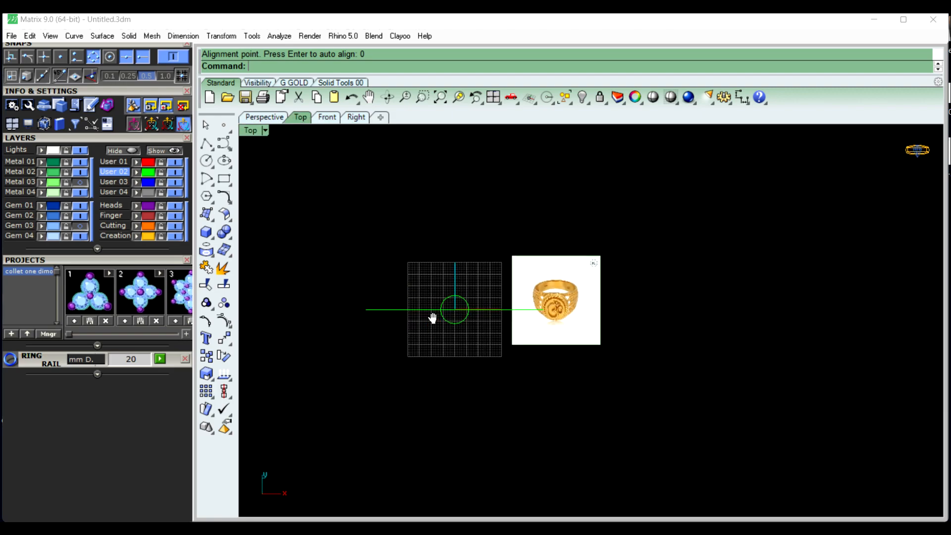
{"action": "left_click", "coordinate": [587, 319]}
{"action": "scroll", "coordinate": [592, 307], "scroll_direction": "up", "scroll_amount": 3}
{"action": "left_click_drag", "start_coordinate": [586, 290], "coordinate": [831, 290]}
{"action": "left_click", "coordinate": [565, 304]}
{"action": "scroll", "coordinate": [565, 304], "scroll_direction": "down", "scroll_amount": 3}
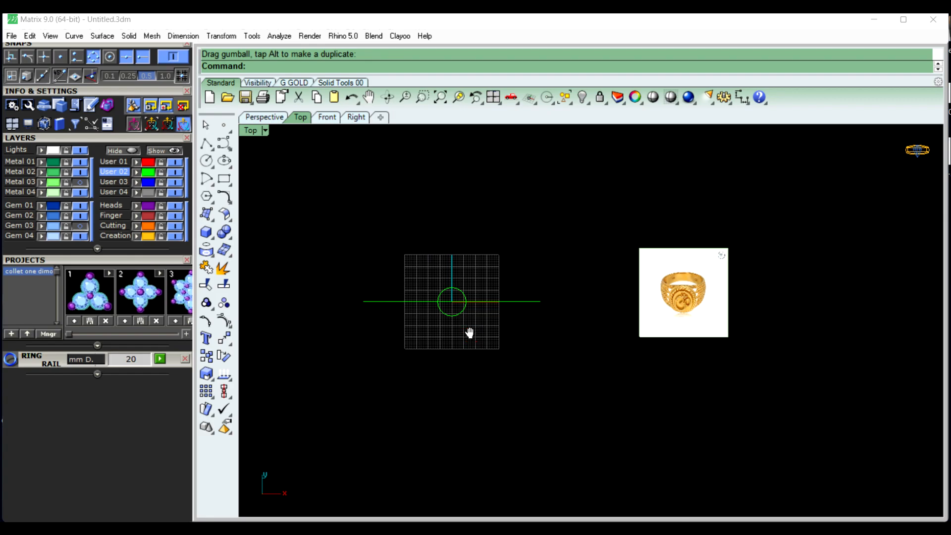
Divide the long horizontal line into 4 segments with points, including marks at both ends
{"action": "scroll", "coordinate": [427, 289], "scroll_direction": "up", "scroll_amount": 2}
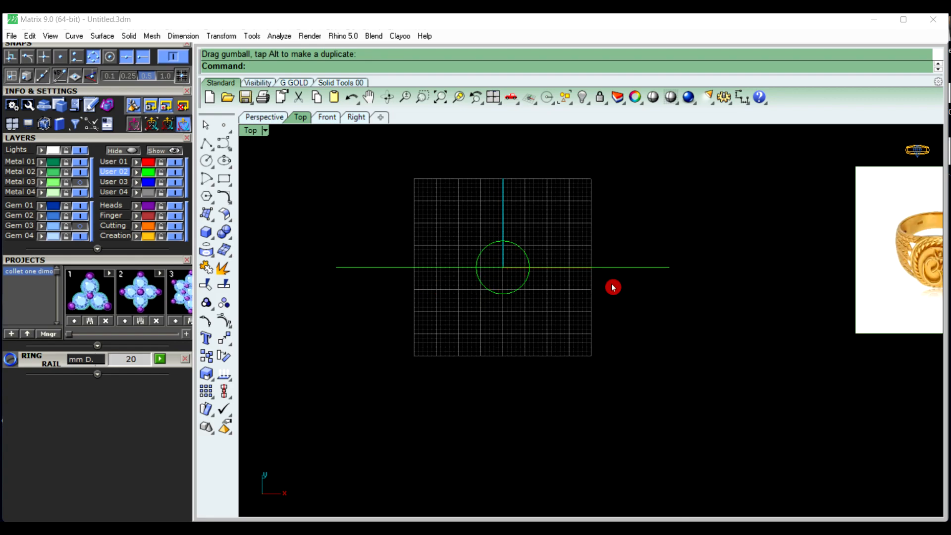
{"action": "scroll", "coordinate": [609, 280], "scroll_direction": "down", "scroll_amount": 2}
{"action": "scroll", "coordinate": [575, 263], "scroll_direction": "up", "scroll_amount": 3}
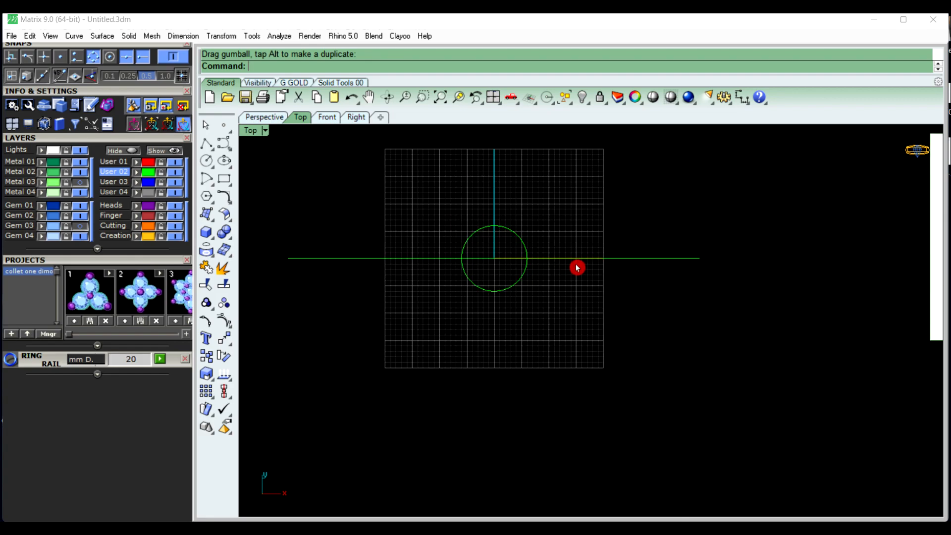
{"action": "scroll", "coordinate": [582, 283], "scroll_direction": "down", "scroll_amount": 1}
{"action": "scroll", "coordinate": [578, 272], "scroll_direction": "up", "scroll_amount": 2}
{"action": "left_click", "coordinate": [578, 268]}
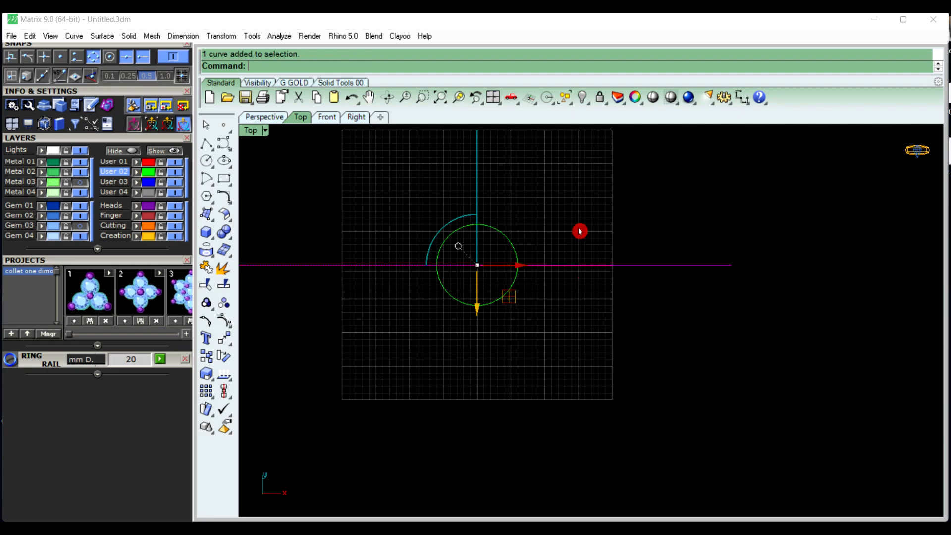
{"action": "scroll", "coordinate": [578, 230], "scroll_direction": "down", "scroll_amount": 2}
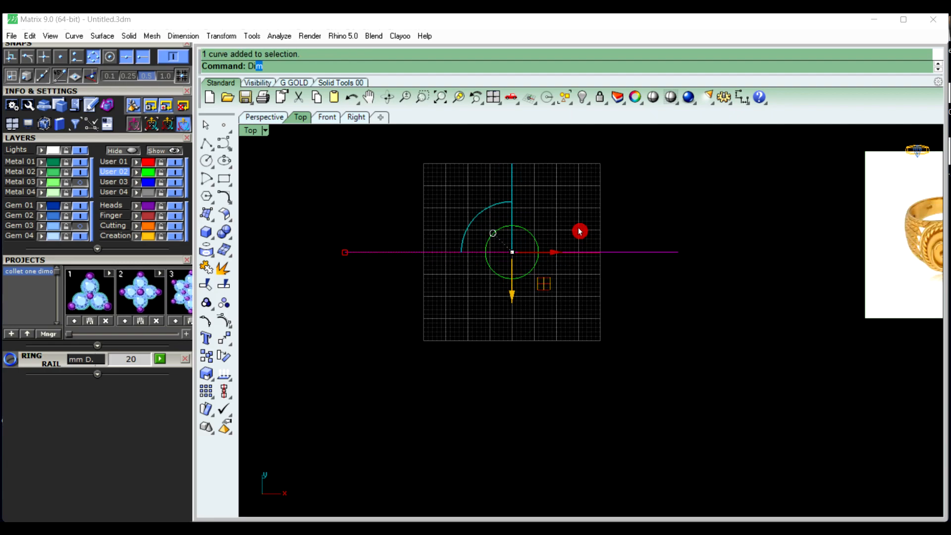
{"action": "type", "text": "vide"}
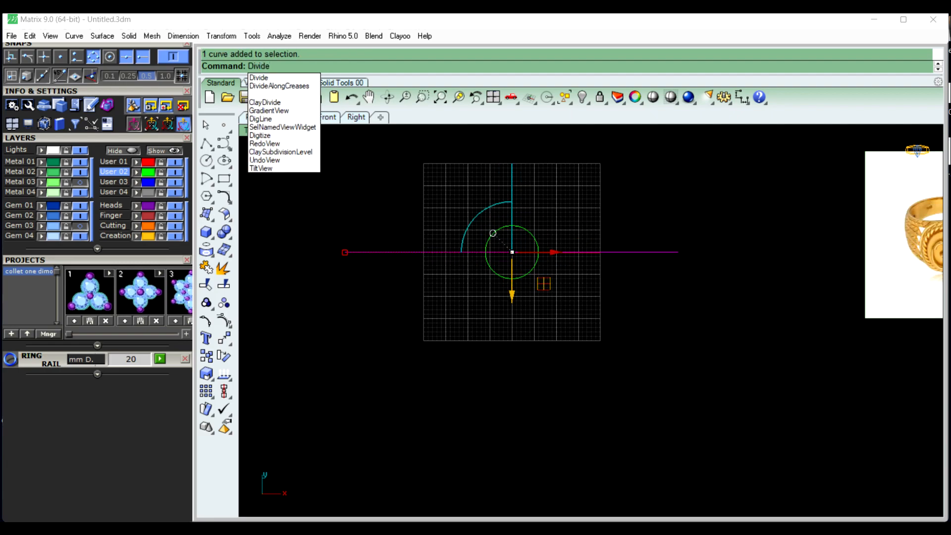
{"action": "key", "text": "Return"}
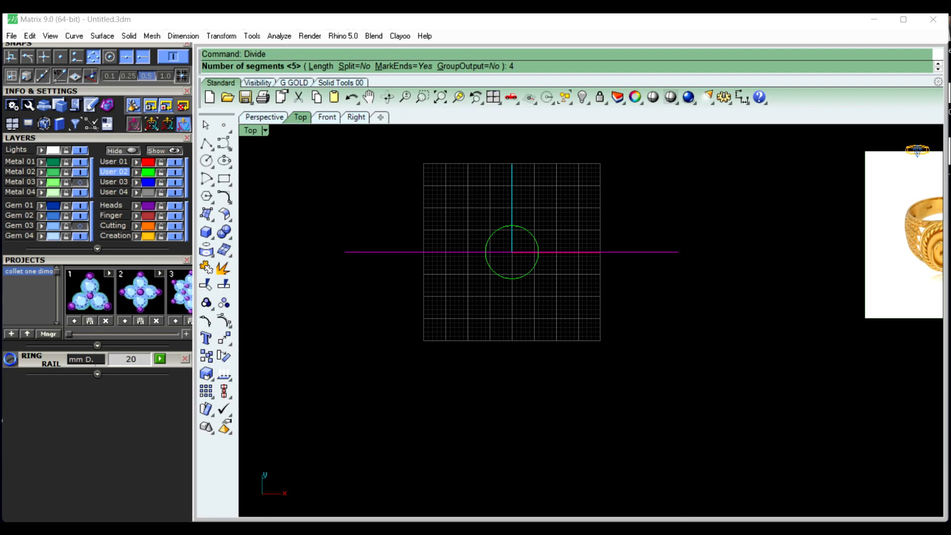
{"action": "key", "text": "Return"}
{"action": "left_click", "coordinate": [580, 231]}
{"action": "scroll", "coordinate": [408, 217], "scroll_direction": "down", "scroll_amount": 2}
{"action": "scroll", "coordinate": [447, 278], "scroll_direction": "up", "scroll_amount": 2}
{"action": "scroll", "coordinate": [447, 278], "scroll_direction": "up", "scroll_amount": 1}
{"action": "scroll", "coordinate": [463, 290], "scroll_direction": "down", "scroll_amount": 2}
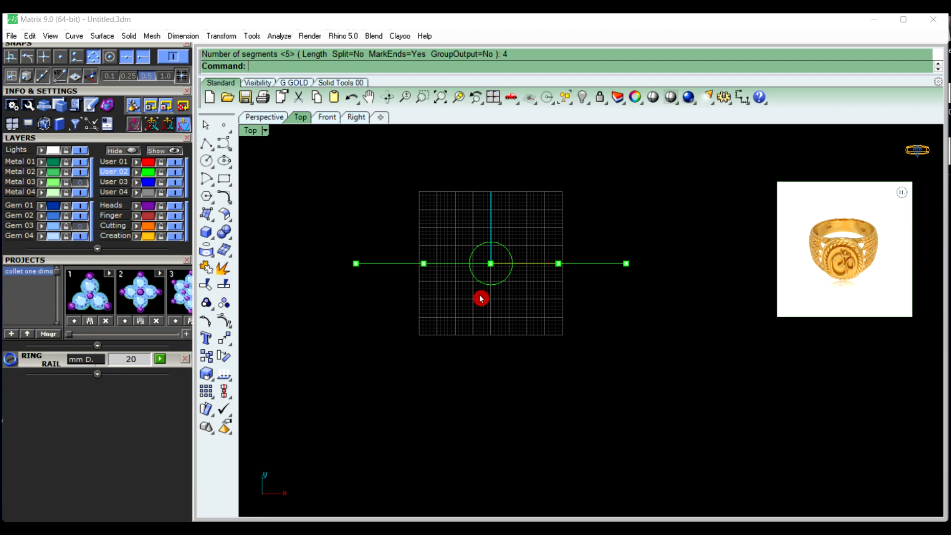
Draw a degree-3 control-point curve arching over the circle between the line's two quarter-division points
{"action": "right_click_drag", "start_coordinate": [417, 308], "coordinate": [420, 324]}
{"action": "scroll", "coordinate": [410, 307], "scroll_direction": "up", "scroll_amount": 4}
{"action": "scroll", "coordinate": [409, 307], "scroll_direction": "down", "scroll_amount": 3}
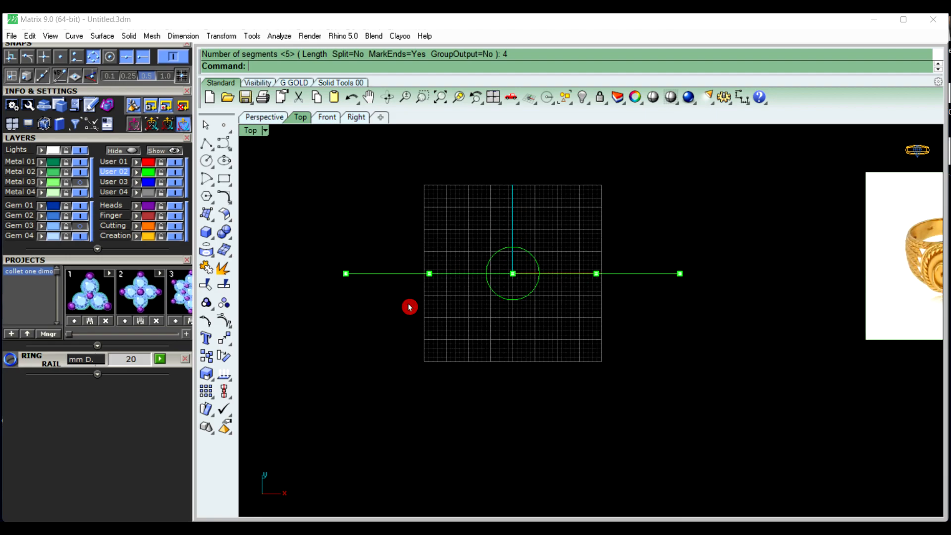
{"action": "left_click", "coordinate": [224, 143]}
{"action": "scroll", "coordinate": [355, 261], "scroll_direction": "up", "scroll_amount": 4}
{"action": "left_click", "coordinate": [462, 289]}
{"action": "left_click", "coordinate": [476, 242]}
{"action": "left_click", "coordinate": [535, 192]}
{"action": "left_click", "coordinate": [617, 193]}
{"action": "left_click", "coordinate": [642, 226]}
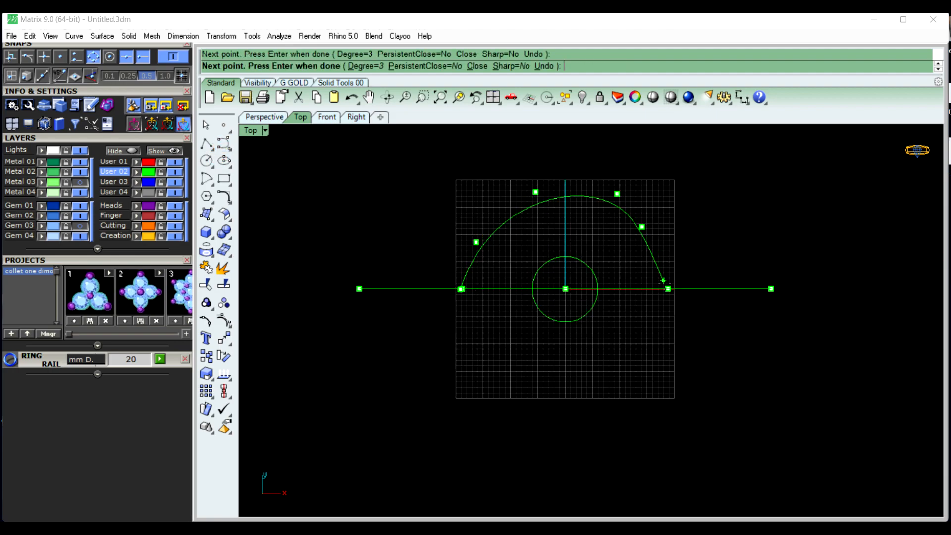
{"action": "left_click", "coordinate": [670, 289]}
{"action": "right_click", "coordinate": [660, 318]}
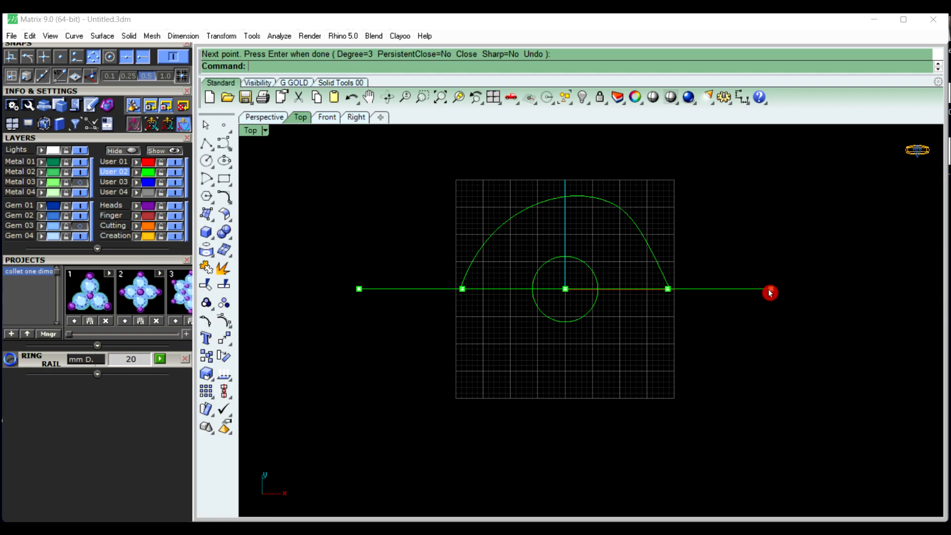
Compare the arched curve with the ring photo's side and delete the curve
{"action": "scroll", "coordinate": [609, 327], "scroll_direction": "down", "scroll_amount": 3}
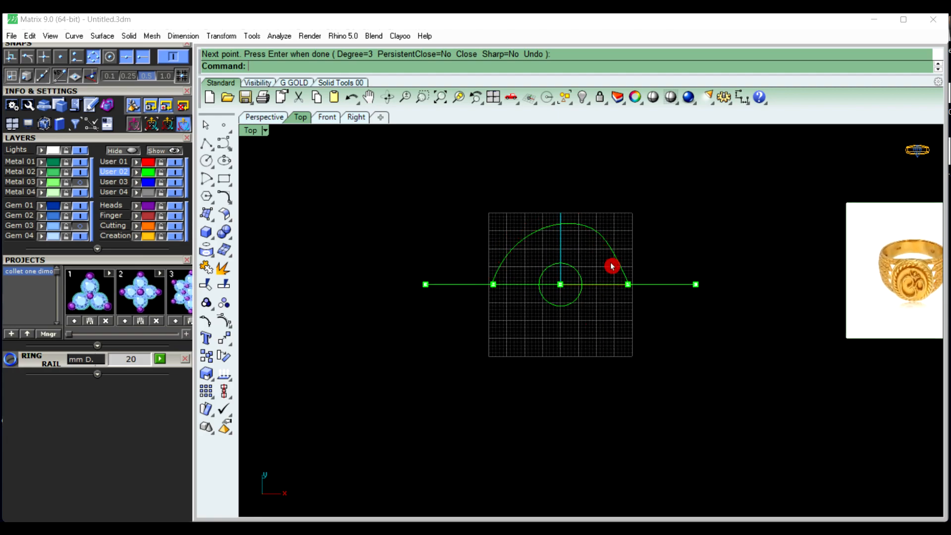
{"action": "scroll", "coordinate": [792, 316], "scroll_direction": "up", "scroll_amount": 2}
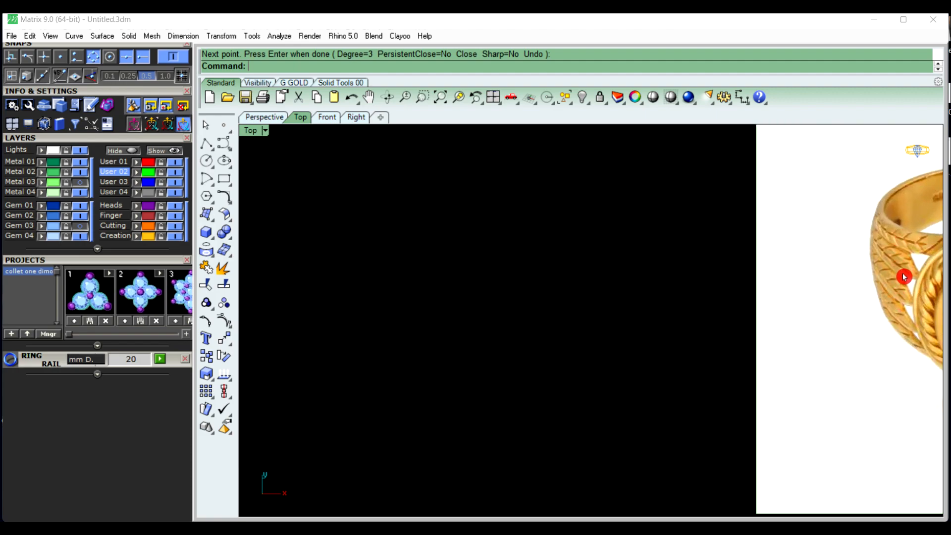
{"action": "scroll", "coordinate": [904, 276], "scroll_direction": "down", "scroll_amount": 3}
{"action": "scroll", "coordinate": [684, 293], "scroll_direction": "up", "scroll_amount": 2}
{"action": "left_click", "coordinate": [658, 218]}
{"action": "key", "text": "Delete"}
{"action": "scroll", "coordinate": [637, 278], "scroll_direction": "down", "scroll_amount": 3}
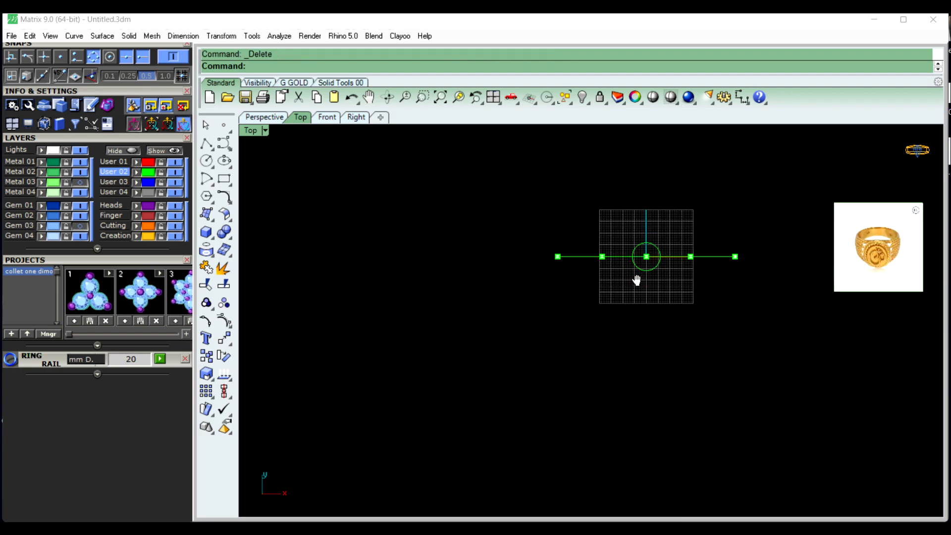
With point snap on, draw a vertical BothSides line centred on the long line's left end, extending 3 mm each way
{"action": "scroll", "coordinate": [533, 270], "scroll_direction": "up", "scroll_amount": 3}
{"action": "right_click_drag", "start_coordinate": [534, 270], "coordinate": [450, 238]}
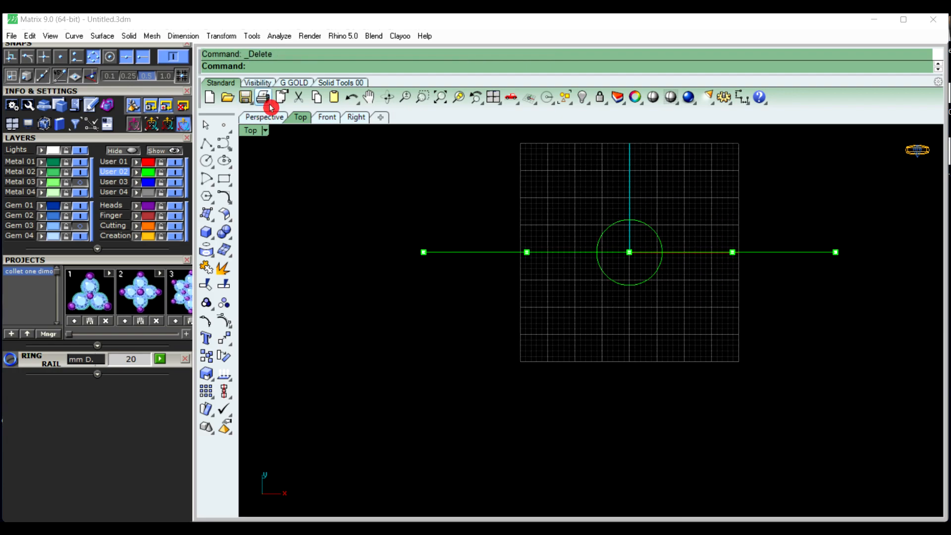
{"action": "scroll", "coordinate": [415, 270], "scroll_direction": "down", "scroll_amount": 3}
{"action": "scroll", "coordinate": [467, 266], "scroll_direction": "up", "scroll_amount": 5}
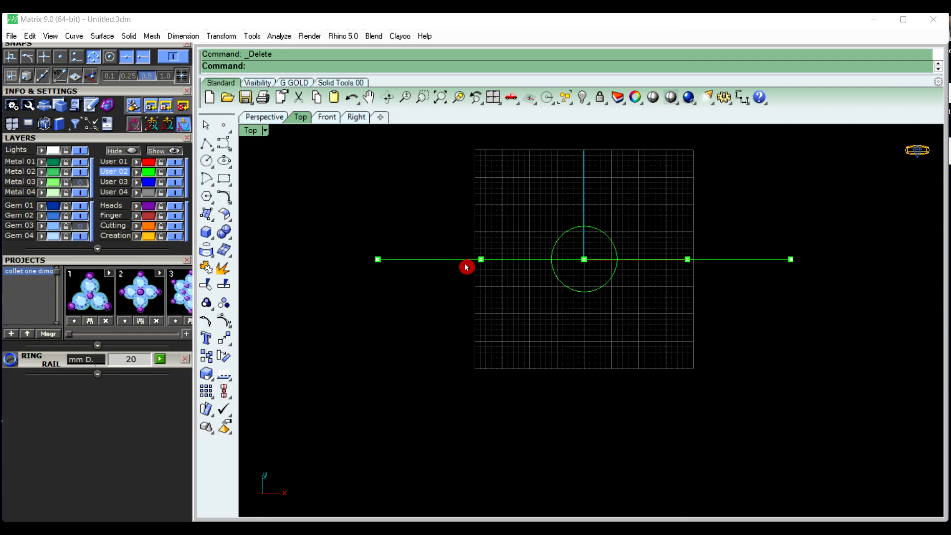
{"action": "left_click", "coordinate": [334, 258]}
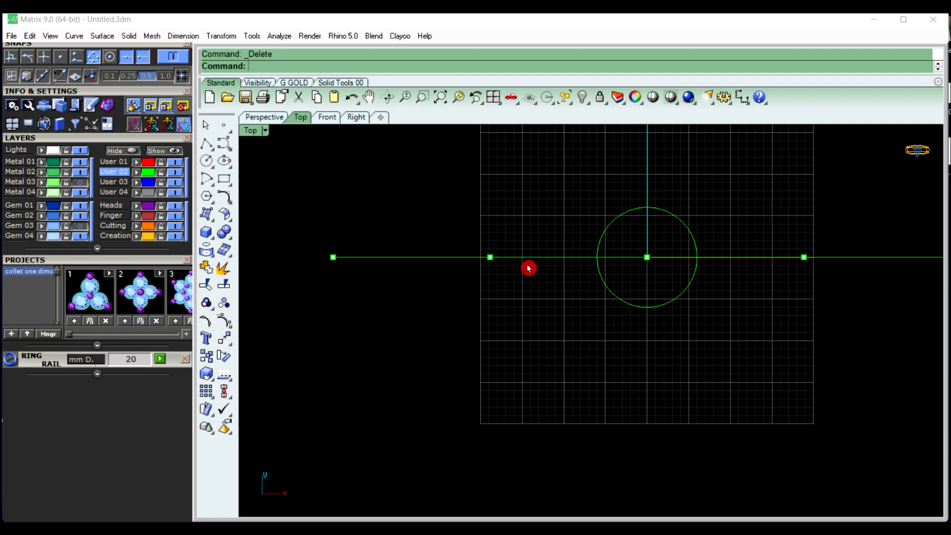
{"action": "scroll", "coordinate": [529, 268], "scroll_direction": "down", "scroll_amount": 1}
{"action": "left_click", "coordinate": [215, 153]}
{"action": "left_click", "coordinate": [224, 150]}
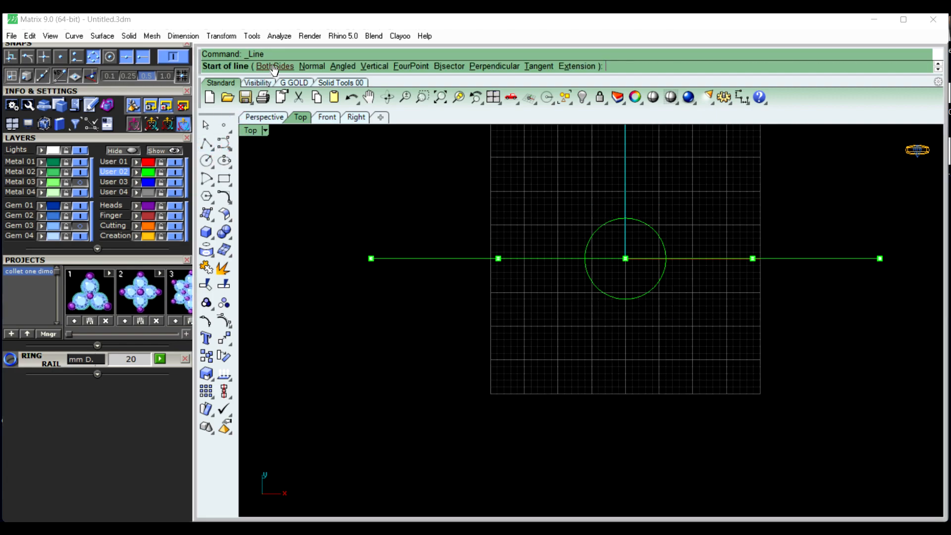
{"action": "left_click", "coordinate": [272, 66]}
{"action": "scroll", "coordinate": [377, 233], "scroll_direction": "up", "scroll_amount": 1}
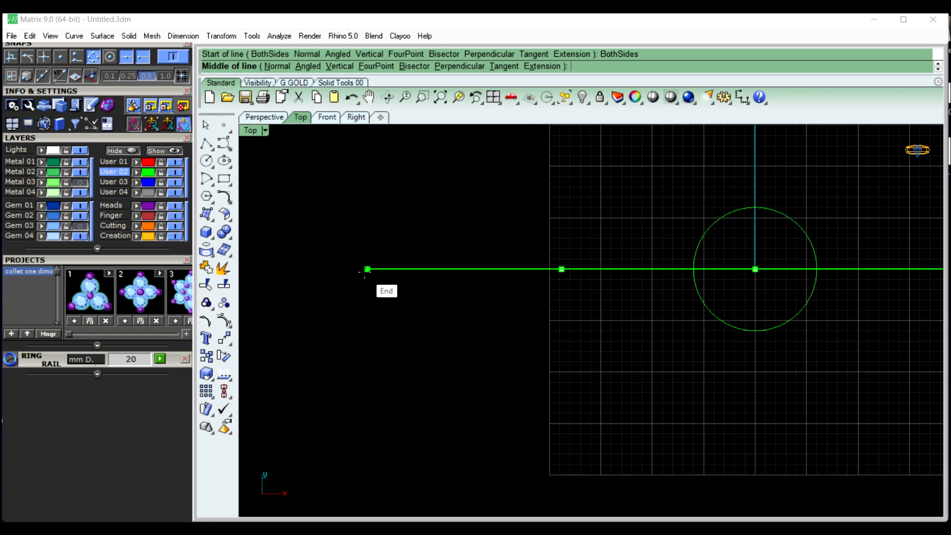
{"action": "left_click", "coordinate": [58, 60]}
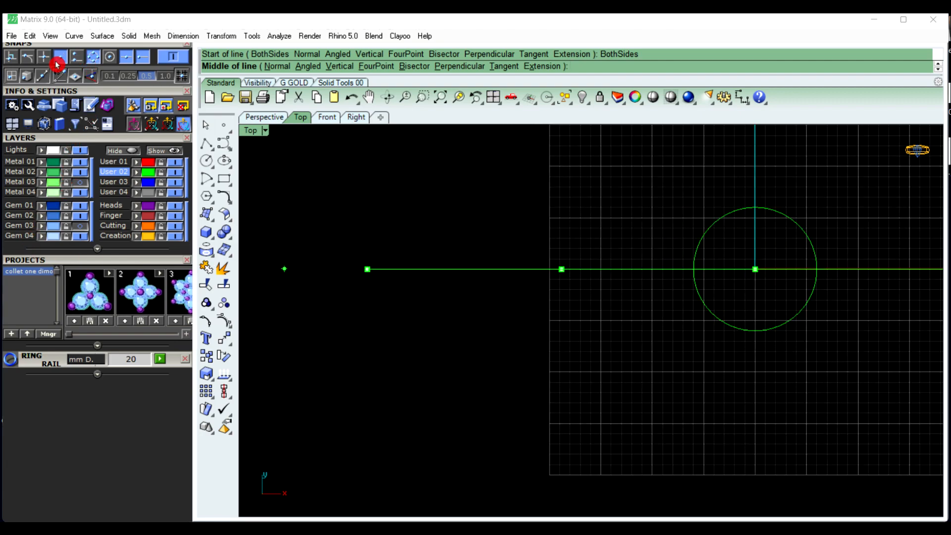
{"action": "left_click", "coordinate": [367, 269]}
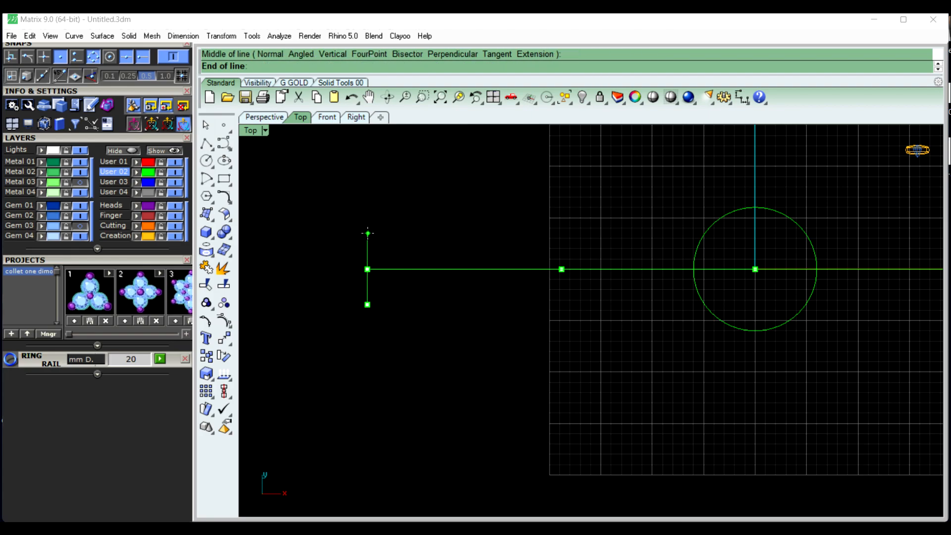
{"action": "key", "text": "Return"}
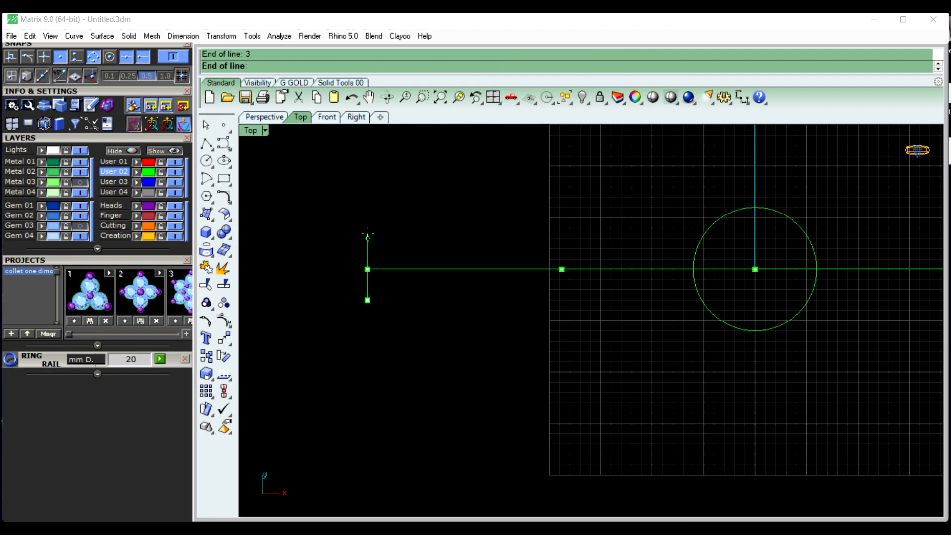
{"action": "left_click", "coordinate": [367, 232]}
{"action": "scroll", "coordinate": [376, 265], "scroll_direction": "down", "scroll_amount": 3}
{"action": "scroll", "coordinate": [371, 268], "scroll_direction": "up", "scroll_amount": 5}
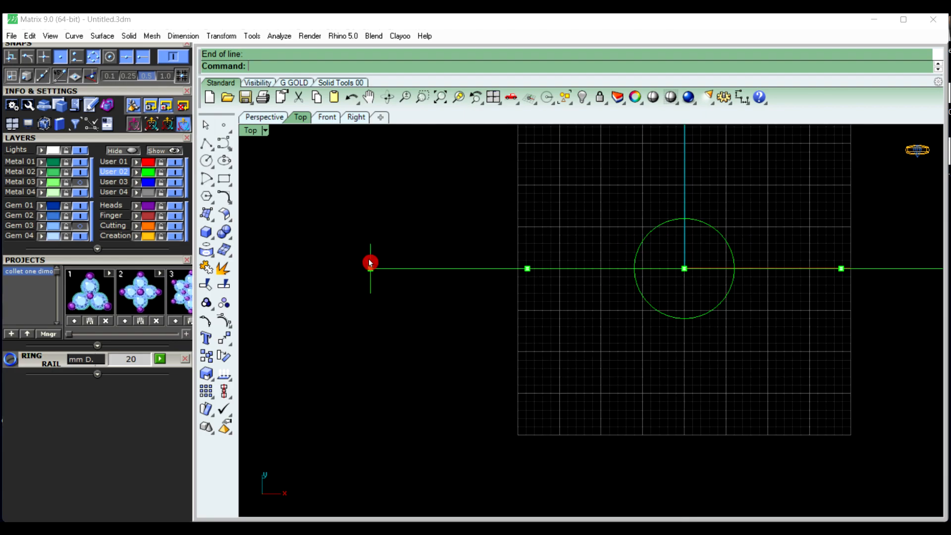
Draw a second vertical BothSides line centred on the left quarter-division point, extending 3 mm each way
{"action": "scroll", "coordinate": [373, 338], "scroll_direction": "down", "scroll_amount": 2}
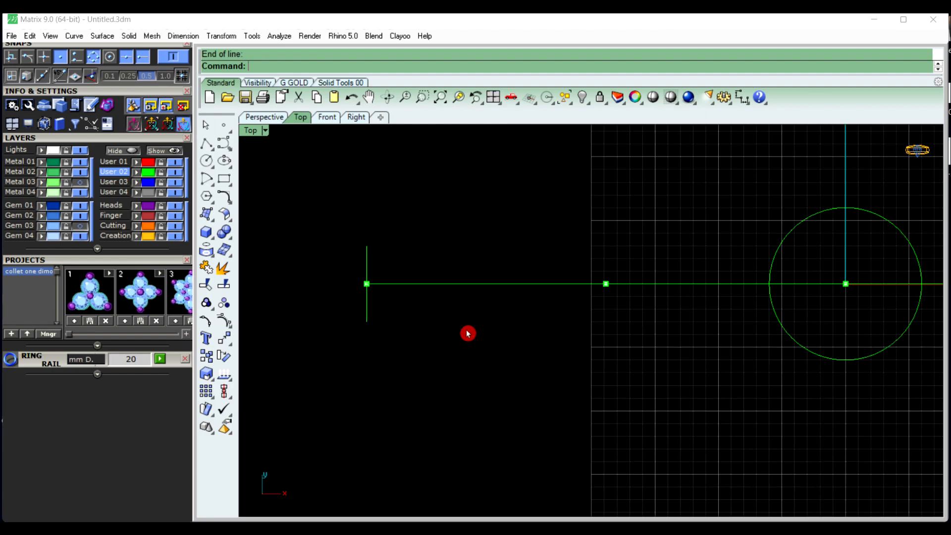
{"action": "right_click", "coordinate": [579, 323]}
{"action": "scroll", "coordinate": [577, 312], "scroll_direction": "up", "scroll_amount": 4}
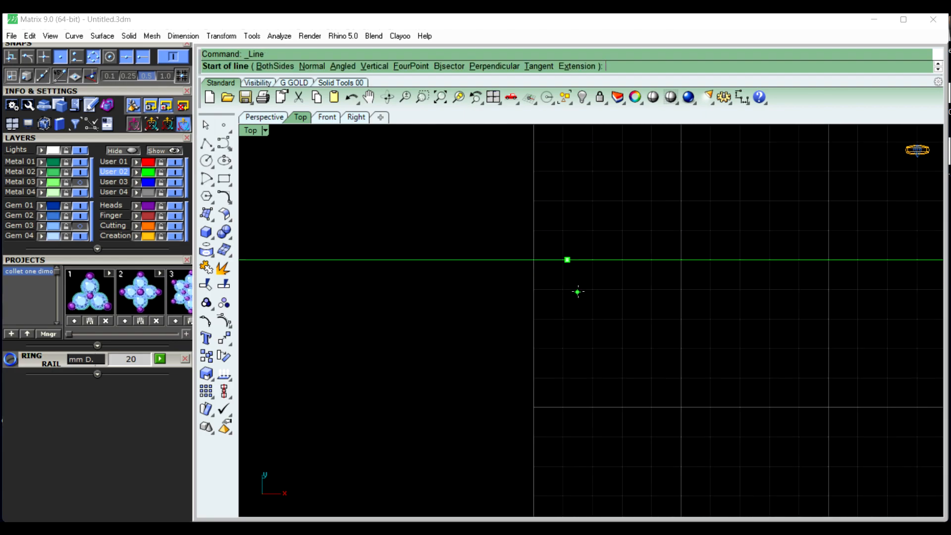
{"action": "left_click", "coordinate": [570, 262]}
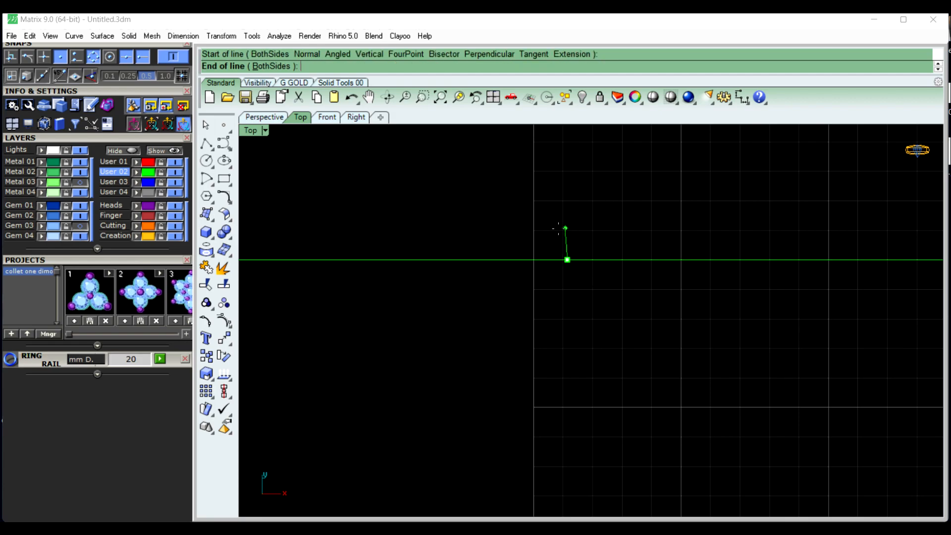
{"action": "left_click", "coordinate": [272, 66]}
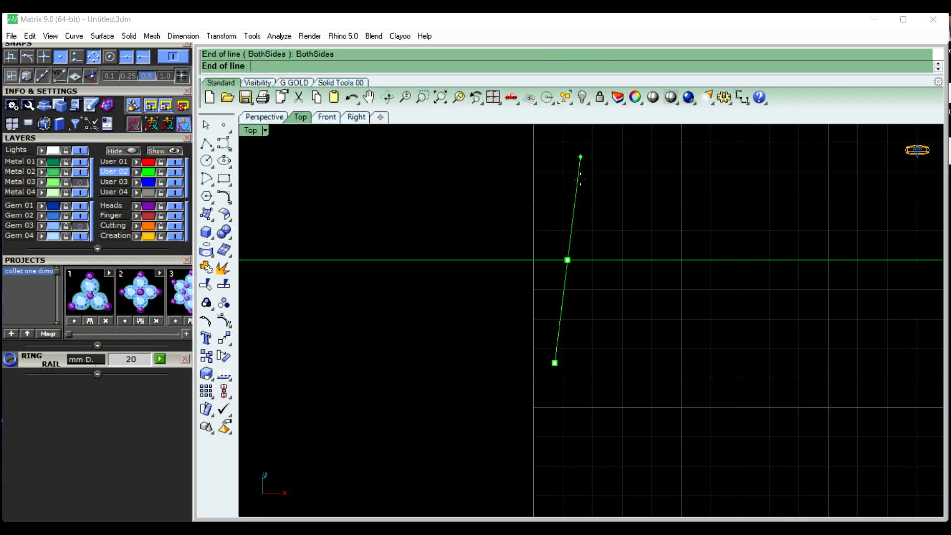
{"action": "type", "text": "3"}
{"action": "key", "text": "Return"}
{"action": "left_click", "coordinate": [579, 208]}
{"action": "scroll", "coordinate": [589, 237], "scroll_direction": "down", "scroll_amount": 10}
{"action": "right_click_drag", "start_coordinate": [630, 288], "coordinate": [575, 310]}
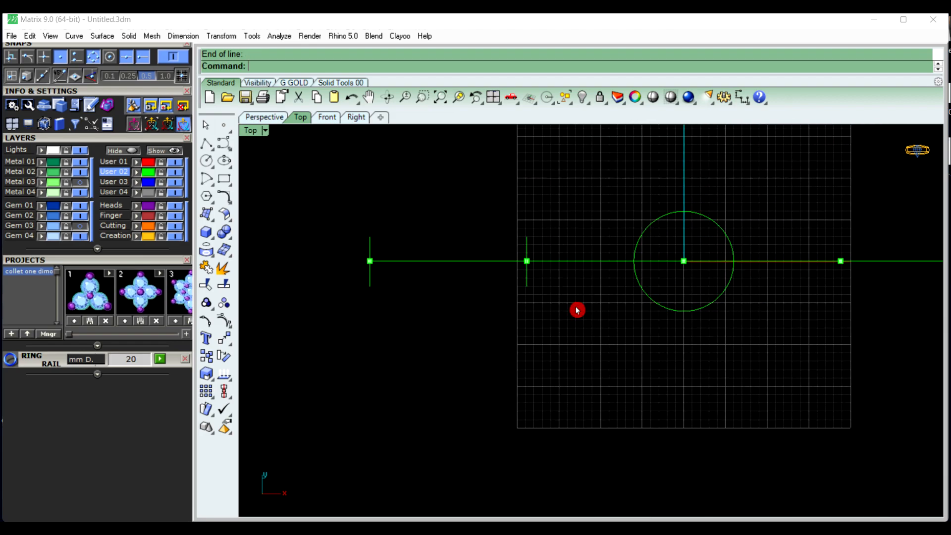
{"action": "scroll", "coordinate": [393, 304], "scroll_direction": "down", "scroll_amount": 2}
{"action": "right_click_drag", "start_coordinate": [475, 280], "coordinate": [452, 269]}
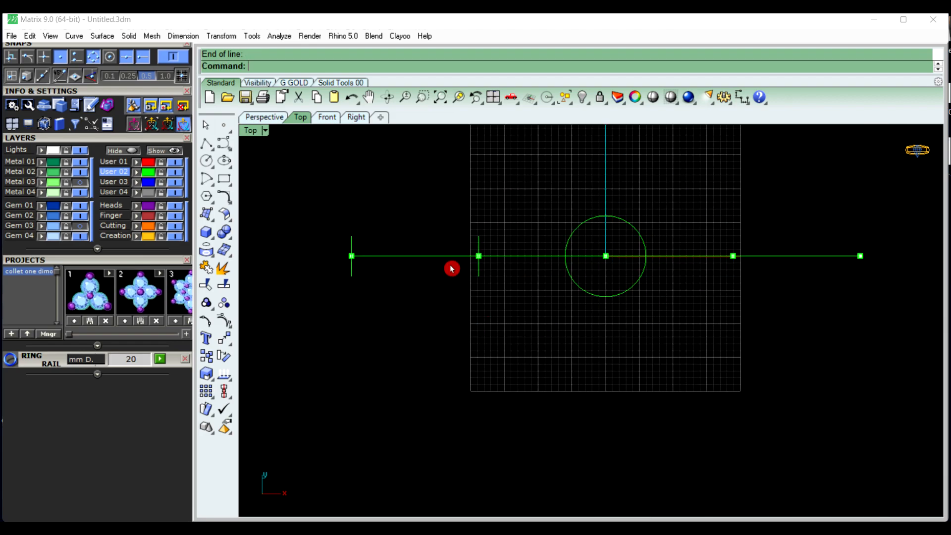
Connect the upper ends of the two vertical lines with a straight polyline
{"action": "left_click", "coordinate": [207, 143]}
{"action": "scroll", "coordinate": [387, 250], "scroll_direction": "up", "scroll_amount": 2}
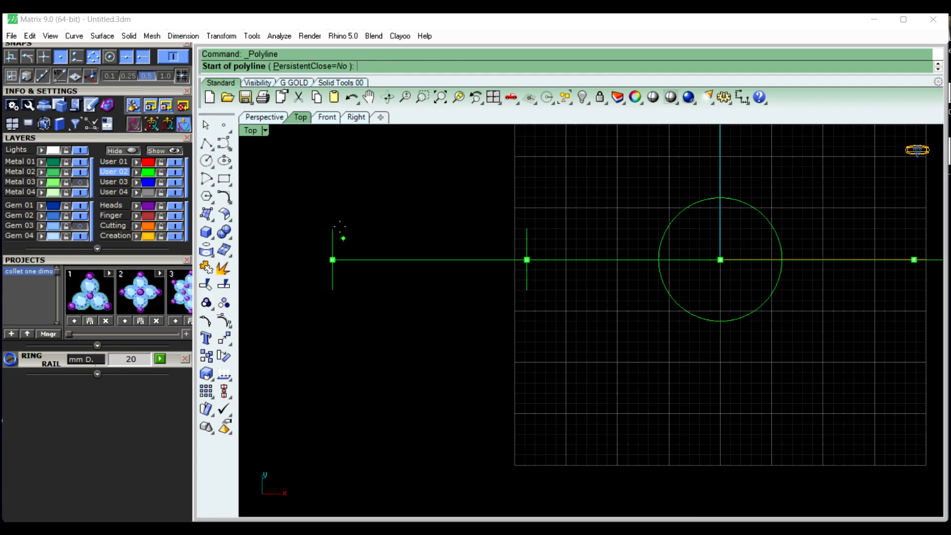
{"action": "left_click", "coordinate": [332, 228]}
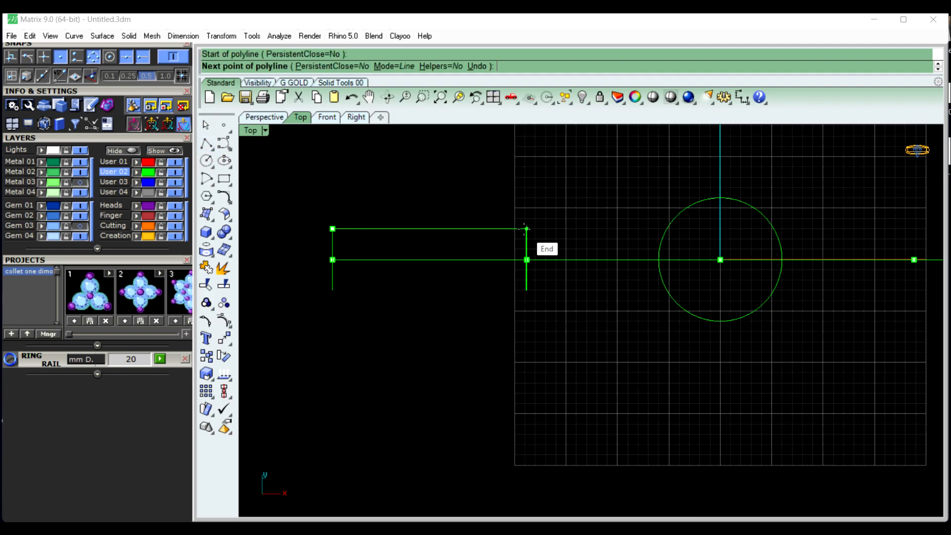
{"action": "left_click", "coordinate": [527, 229]}
{"action": "right_click", "coordinate": [490, 248]}
{"action": "scroll", "coordinate": [490, 248], "scroll_direction": "down", "scroll_amount": 5}
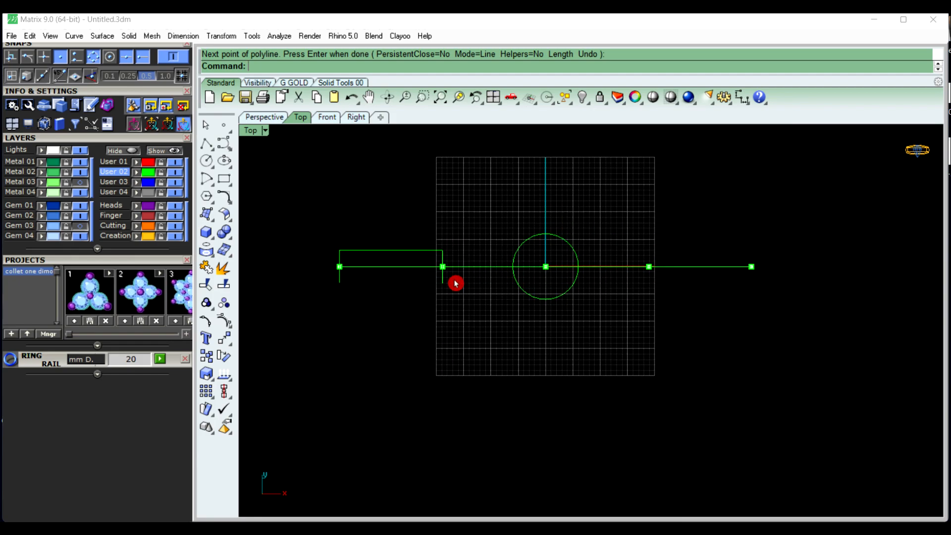
{"action": "scroll", "coordinate": [471, 265], "scroll_direction": "up", "scroll_amount": 2}
{"action": "scroll", "coordinate": [738, 301], "scroll_direction": "up", "scroll_amount": 6}
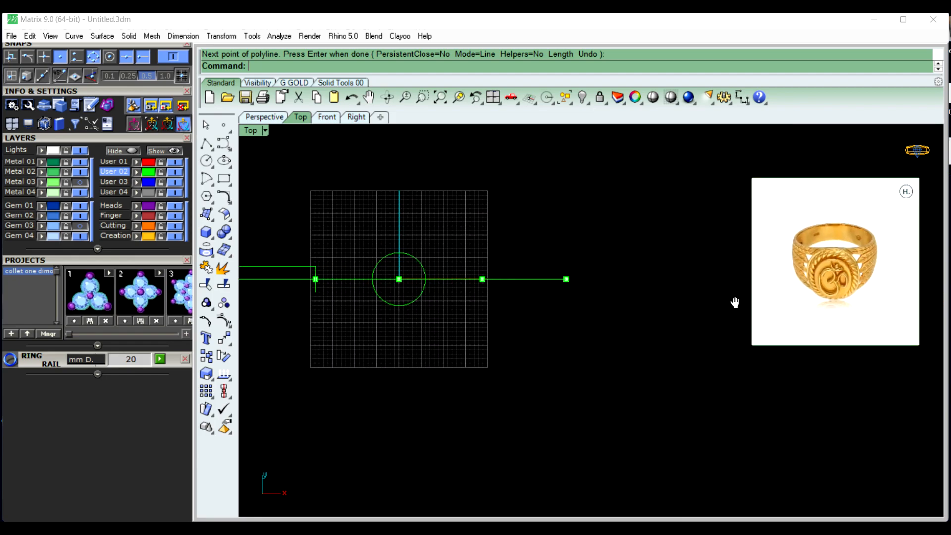
{"action": "scroll", "coordinate": [631, 266], "scroll_direction": "up", "scroll_amount": 3}
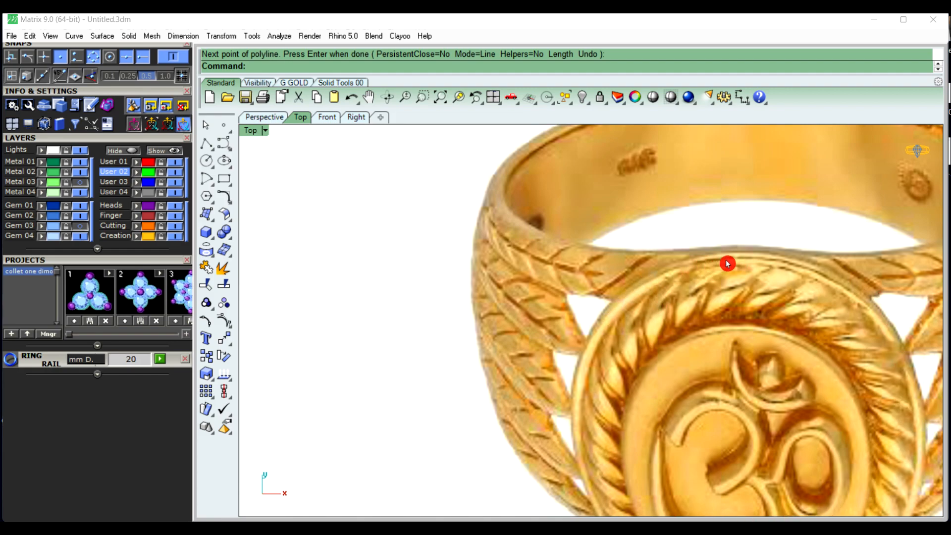
With Near snap on, draw a straight polyline from the second vertical line's upper end to the circle's upper-left edge
{"action": "scroll", "coordinate": [640, 263], "scroll_direction": "down", "scroll_amount": 1}
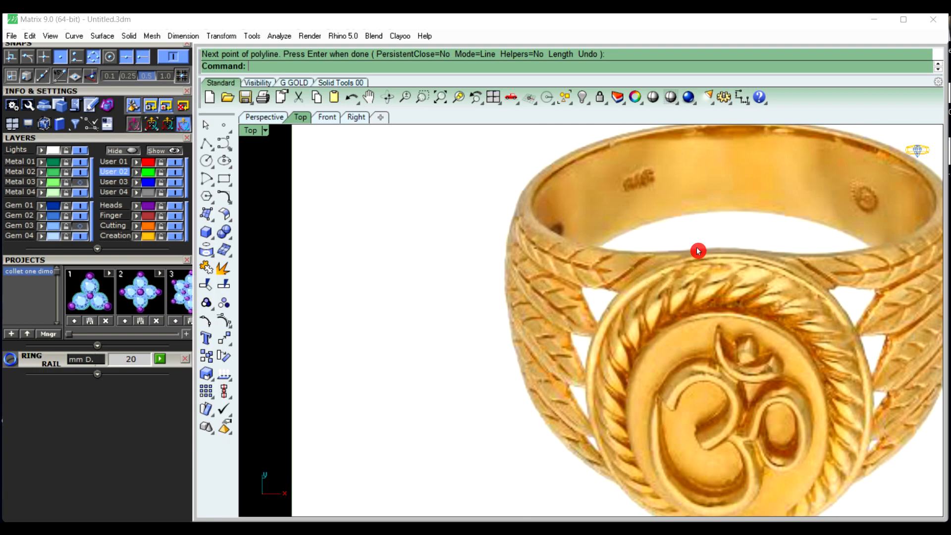
{"action": "scroll", "coordinate": [639, 275], "scroll_direction": "down", "scroll_amount": 8}
{"action": "scroll", "coordinate": [484, 272], "scroll_direction": "up", "scroll_amount": 4}
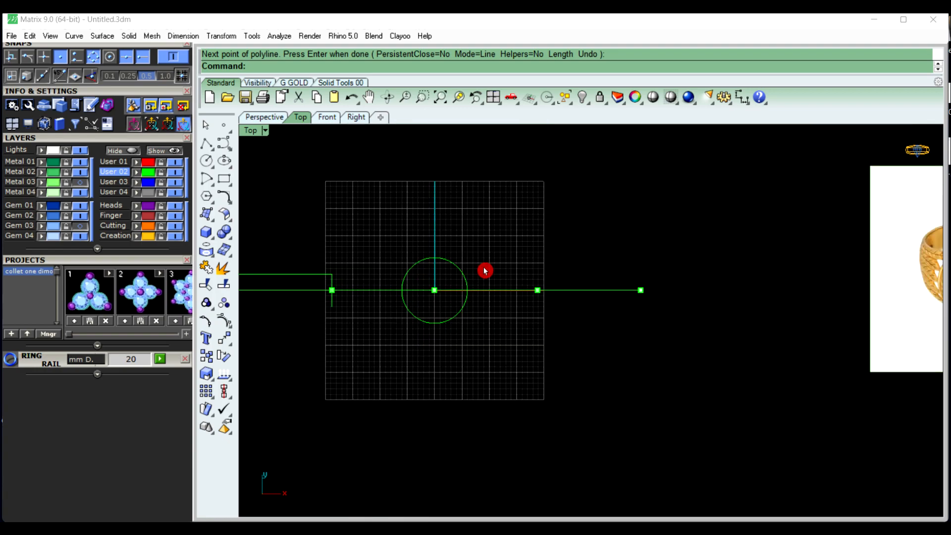
{"action": "left_click", "coordinate": [203, 150]}
{"action": "scroll", "coordinate": [384, 257], "scroll_direction": "up", "scroll_amount": 3}
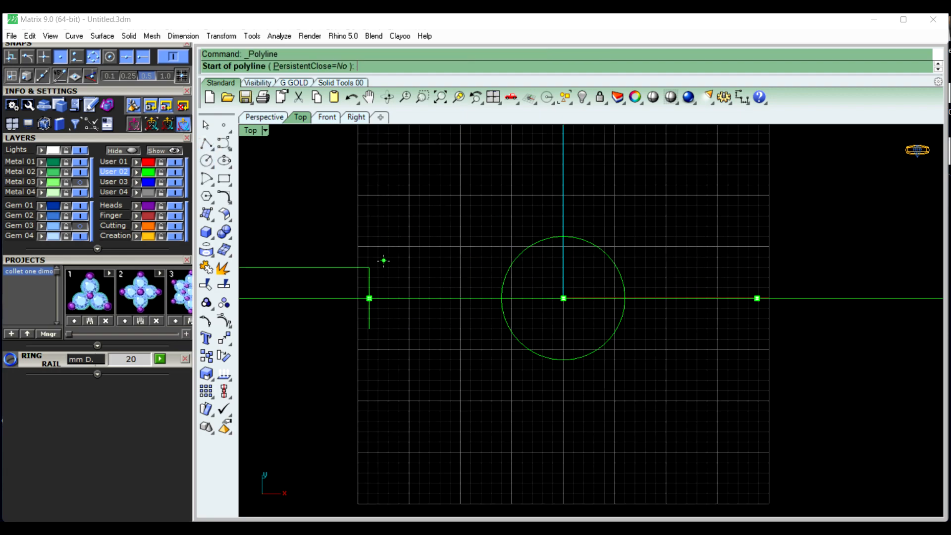
{"action": "left_click", "coordinate": [363, 270]}
{"action": "scroll", "coordinate": [605, 234], "scroll_direction": "up", "scroll_amount": 4}
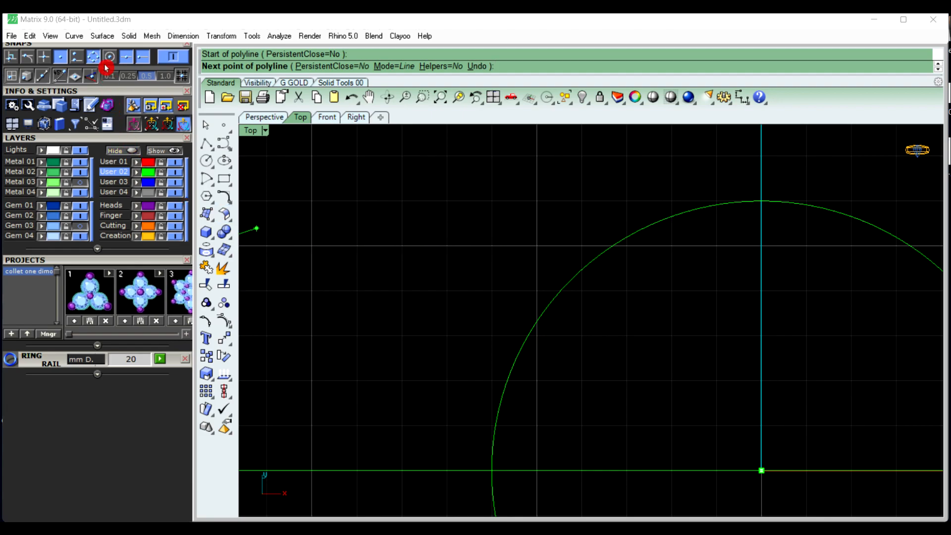
{"action": "left_click", "coordinate": [78, 60]}
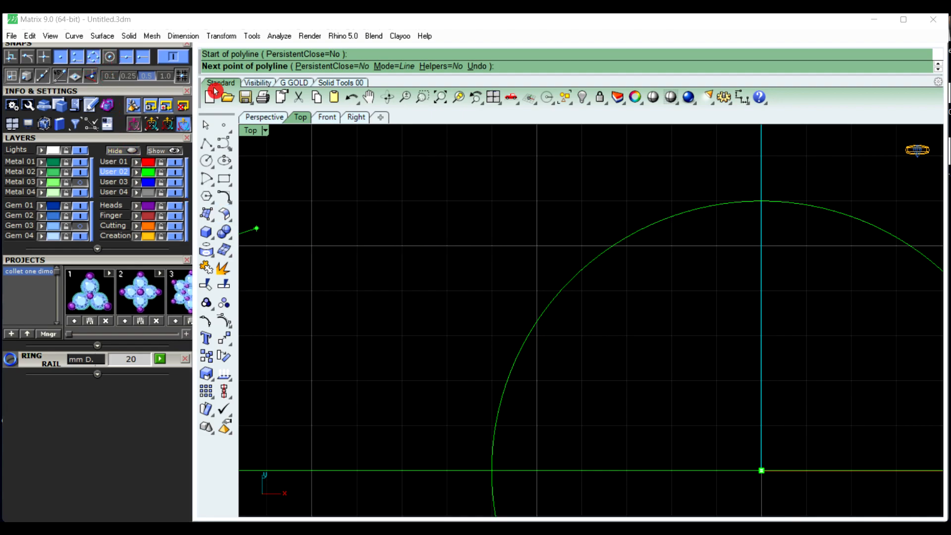
{"action": "left_click", "coordinate": [690, 210]}
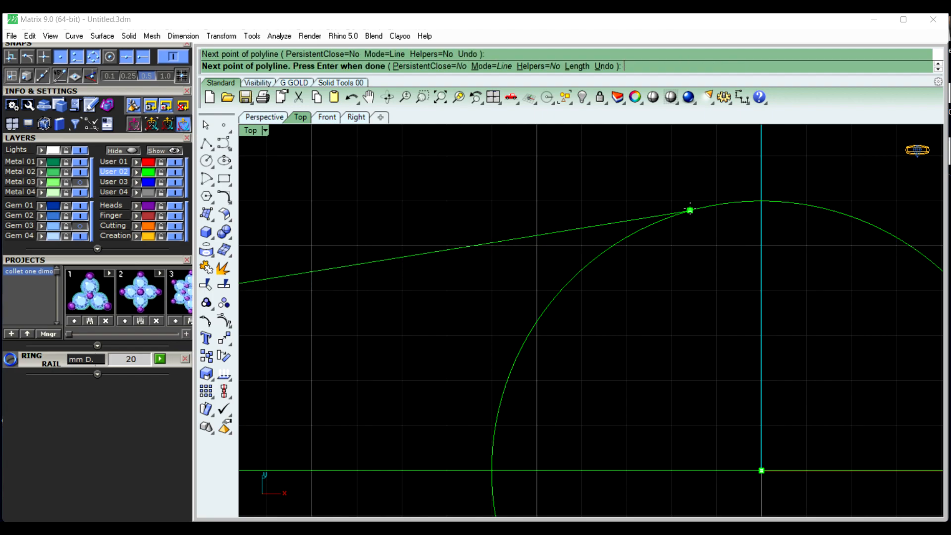
{"action": "right_click", "coordinate": [702, 251]}
{"action": "scroll", "coordinate": [702, 254], "scroll_direction": "down", "scroll_amount": 6}
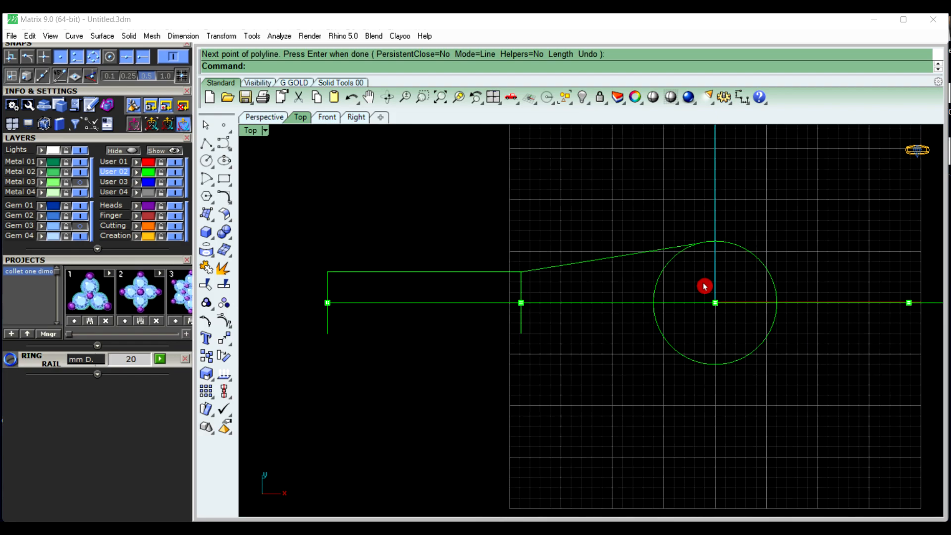
Join the sloping line and the horizontal upper line into one curve
{"action": "left_click", "coordinate": [565, 248]}
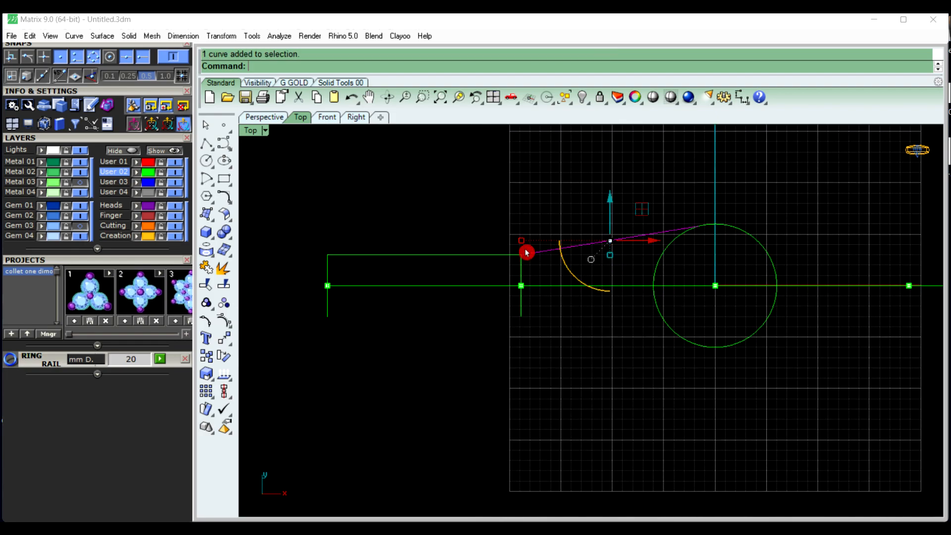
{"action": "left_click", "coordinate": [439, 259], "text": "shift"}
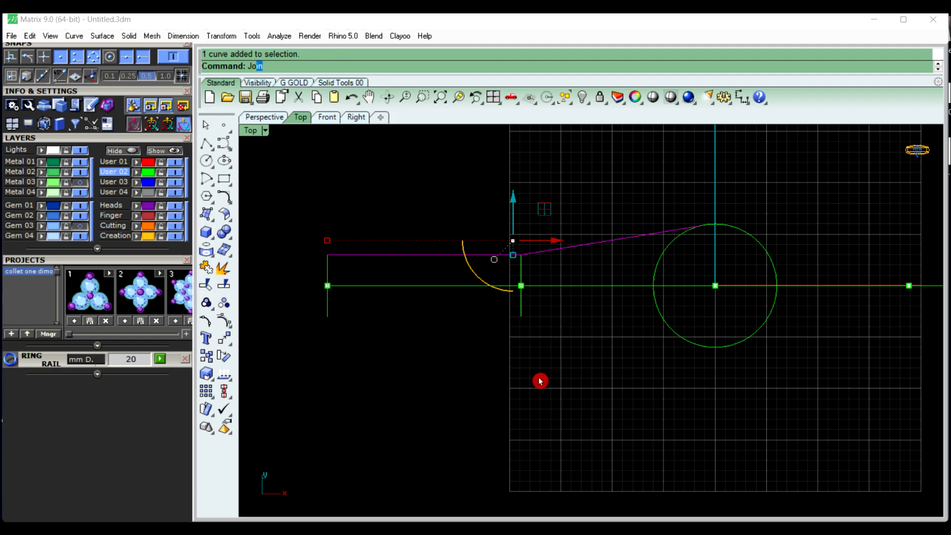
{"action": "key", "text": "Return"}
{"action": "key", "text": "Escape"}
{"action": "scroll", "coordinate": [530, 260], "scroll_direction": "up", "scroll_amount": 5}
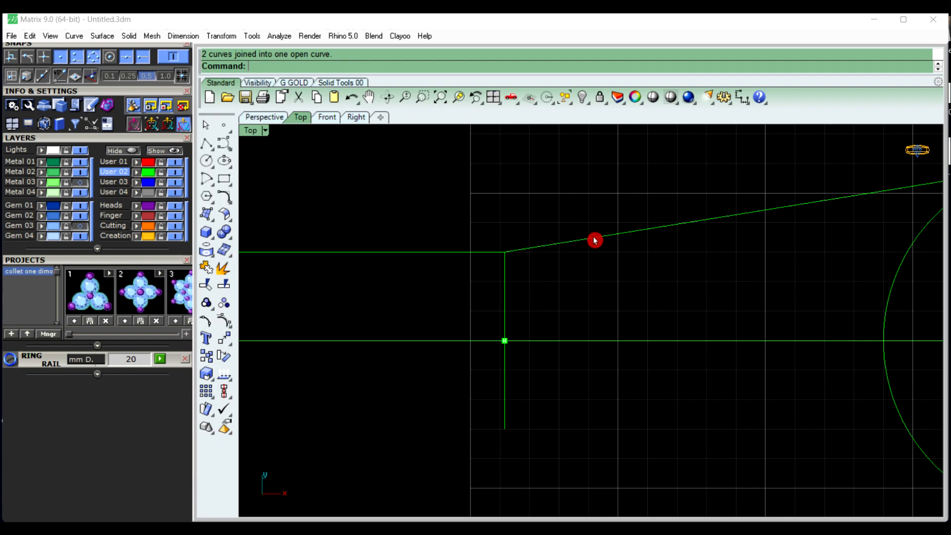
{"action": "scroll", "coordinate": [545, 290], "scroll_direction": "down", "scroll_amount": 3}
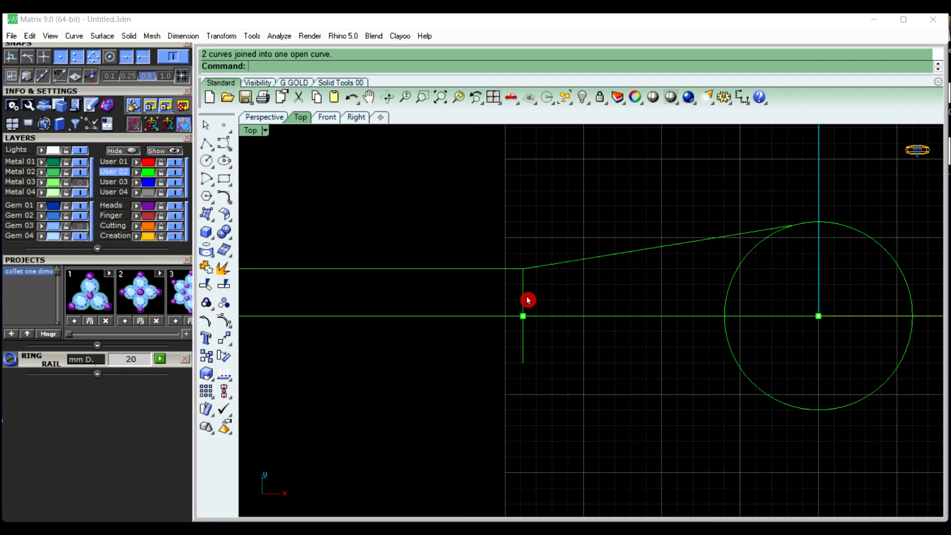
Rebuild the joined upper curve with 10 points and degree 3, deleting the input
{"action": "left_click", "coordinate": [553, 265]}
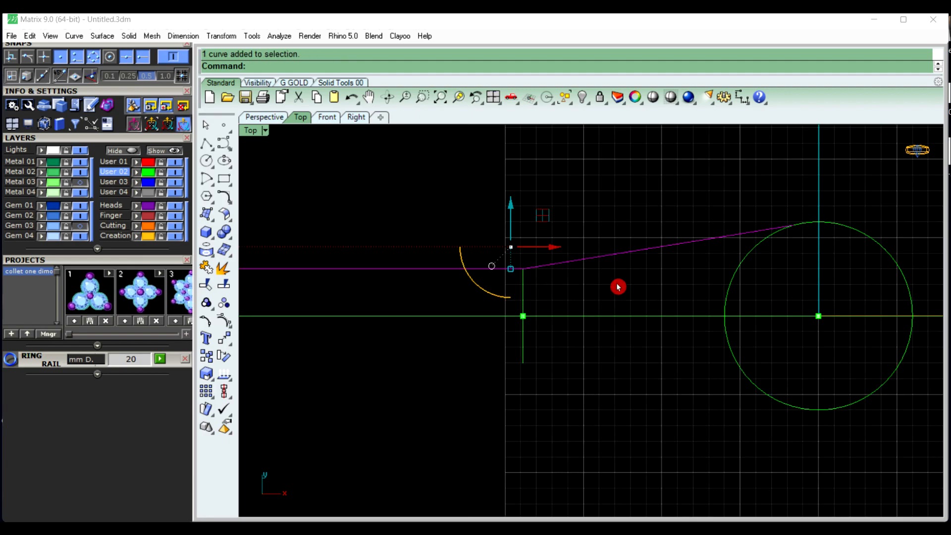
{"action": "type", "text": "REb"}
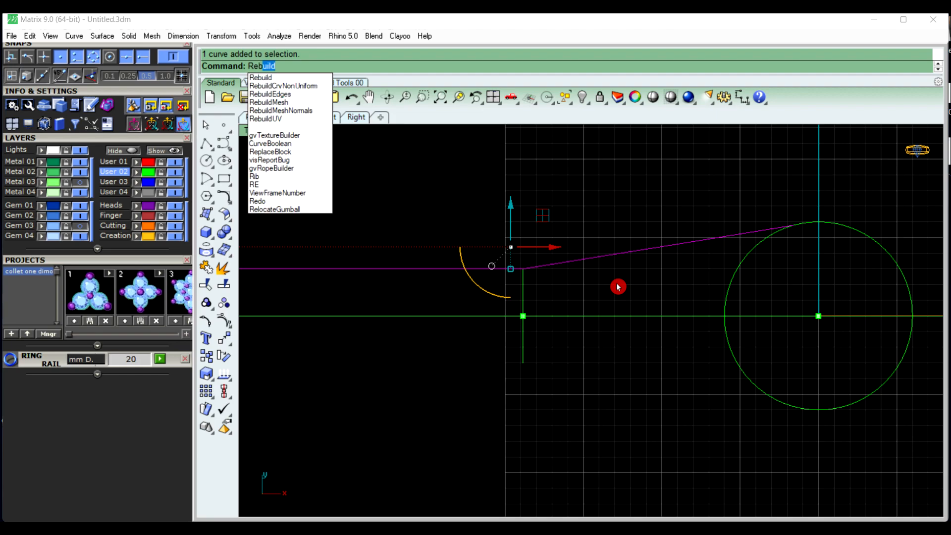
{"action": "key", "text": "Return"}
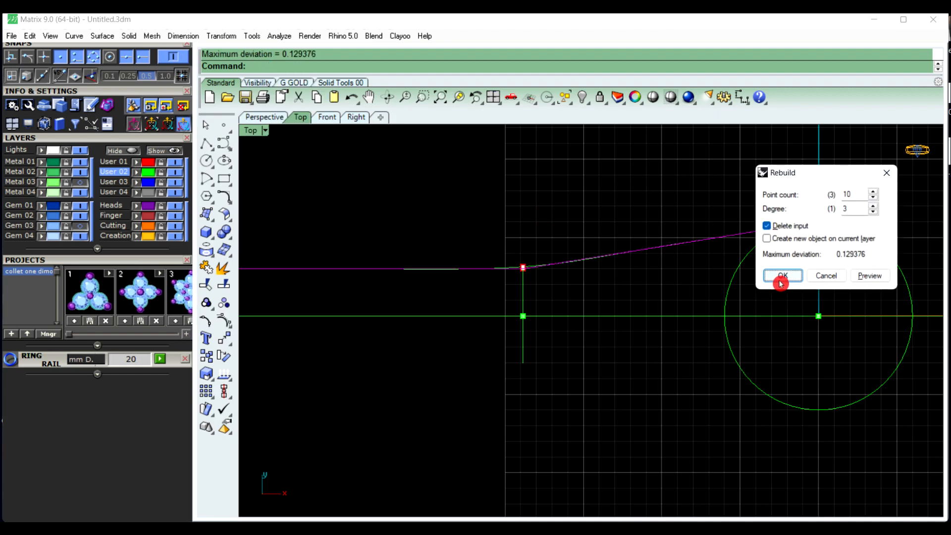
{"action": "left_click", "coordinate": [782, 277]}
{"action": "left_click", "coordinate": [525, 319]}
{"action": "left_click", "coordinate": [595, 287]}
{"action": "scroll", "coordinate": [562, 284], "scroll_direction": "up", "scroll_amount": 3}
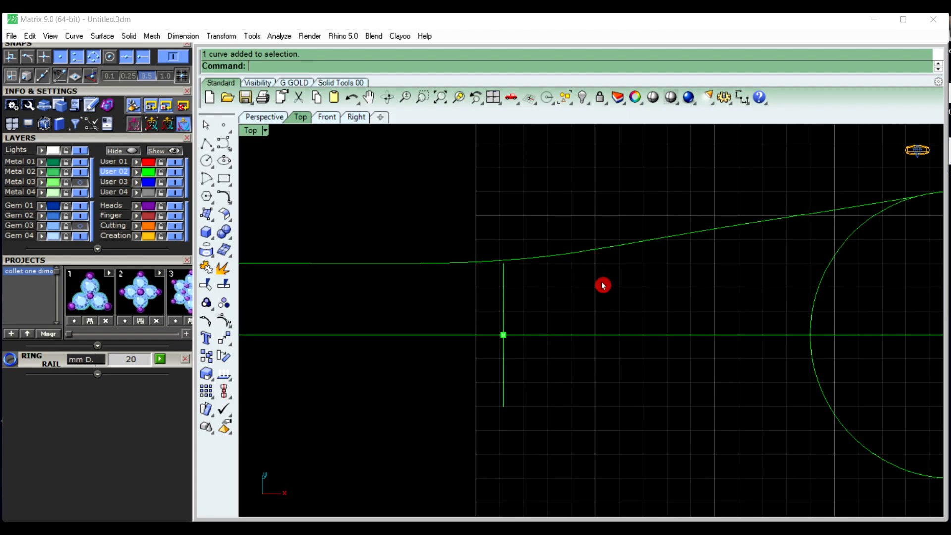
Apply Smooth to the rebuilt upper outline curve with the default settings
{"action": "scroll", "coordinate": [603, 286], "scroll_direction": "down", "scroll_amount": 2}
{"action": "left_click", "coordinate": [593, 267]}
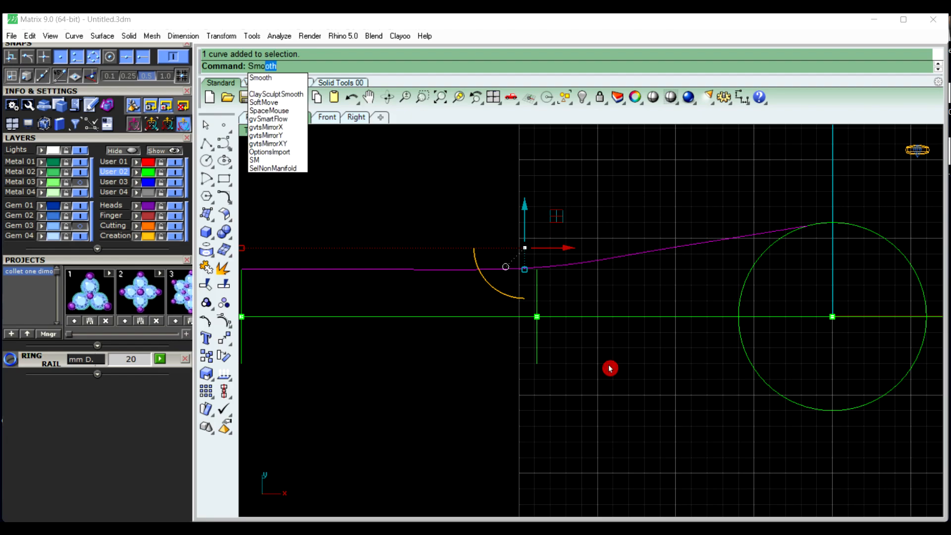
{"action": "key", "text": "Return"}
{"action": "key", "text": "Return"}
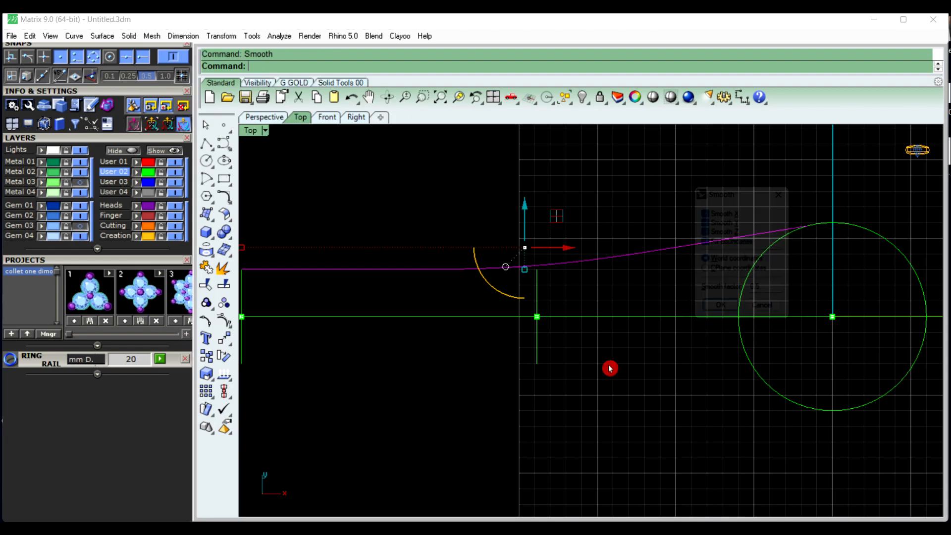
{"action": "key", "text": "Escape"}
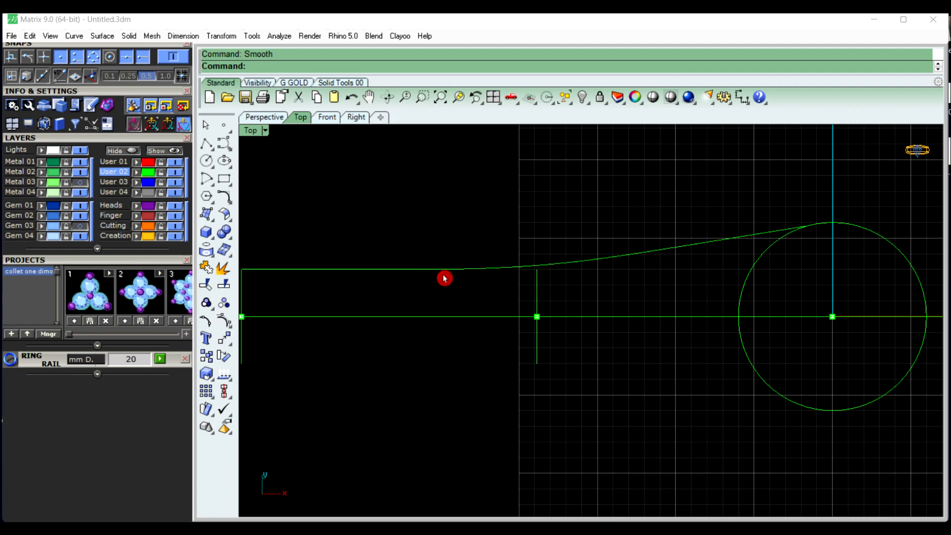
Select all the division points on the long horizontal line and delete them
{"action": "scroll", "coordinate": [694, 272], "scroll_direction": "down", "scroll_amount": 5}
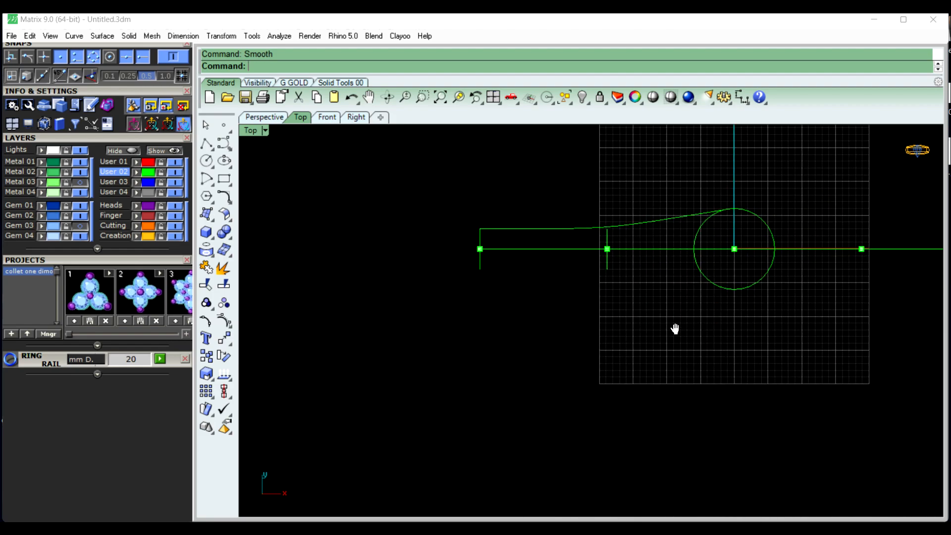
{"action": "scroll", "coordinate": [714, 232], "scroll_direction": "up", "scroll_amount": 2}
{"action": "scroll", "coordinate": [666, 292], "scroll_direction": "down", "scroll_amount": 2}
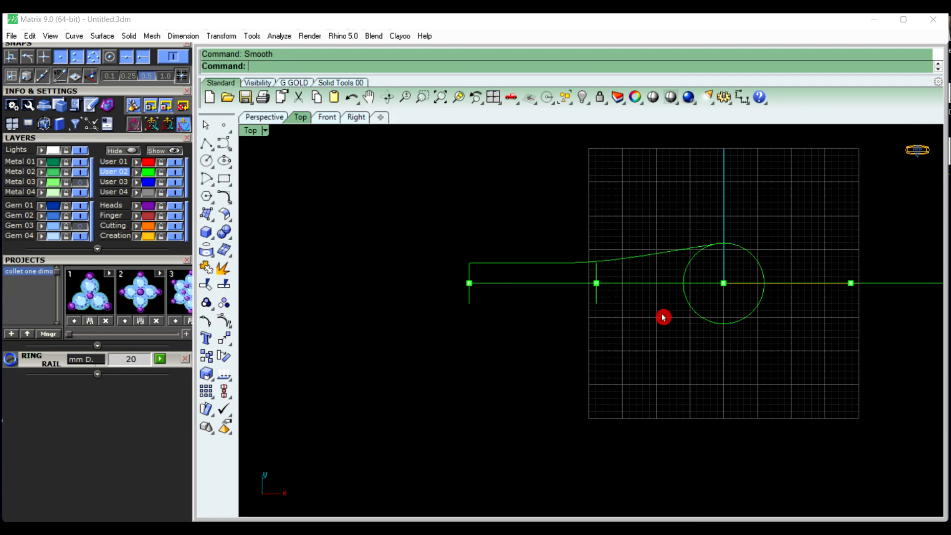
{"action": "scroll", "coordinate": [693, 302], "scroll_direction": "up", "scroll_amount": 4}
{"action": "scroll", "coordinate": [601, 329], "scroll_direction": "down", "scroll_amount": 3}
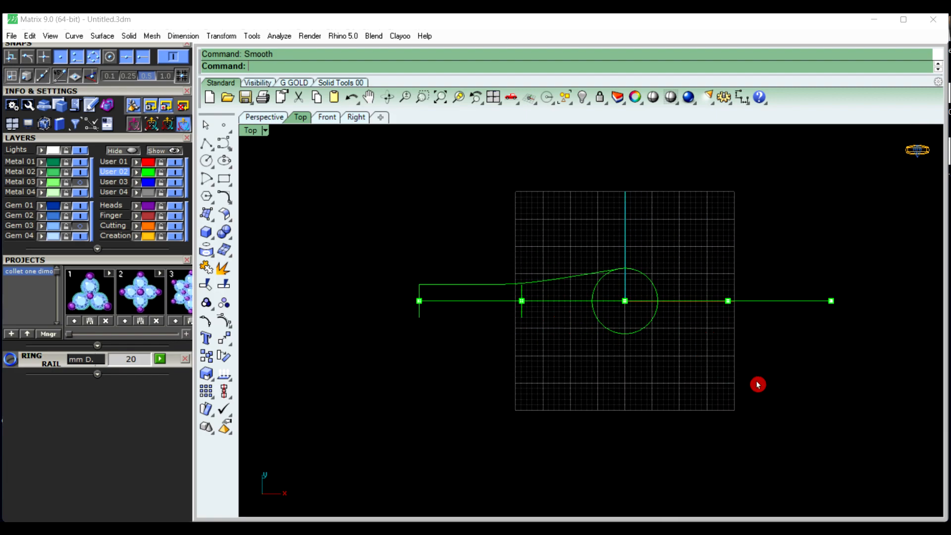
{"action": "type", "text": "Pt"}
{"action": "key", "text": "Return"}
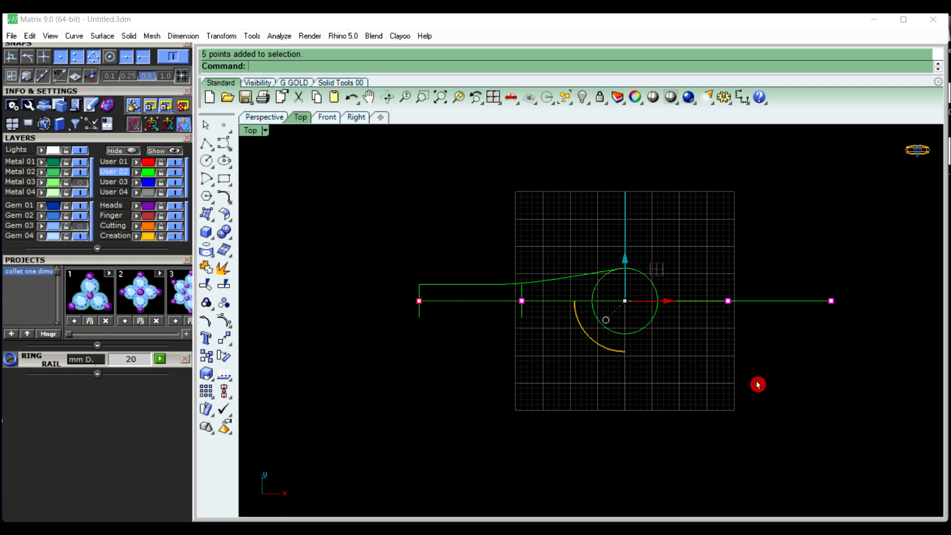
{"action": "key", "text": "Delete"}
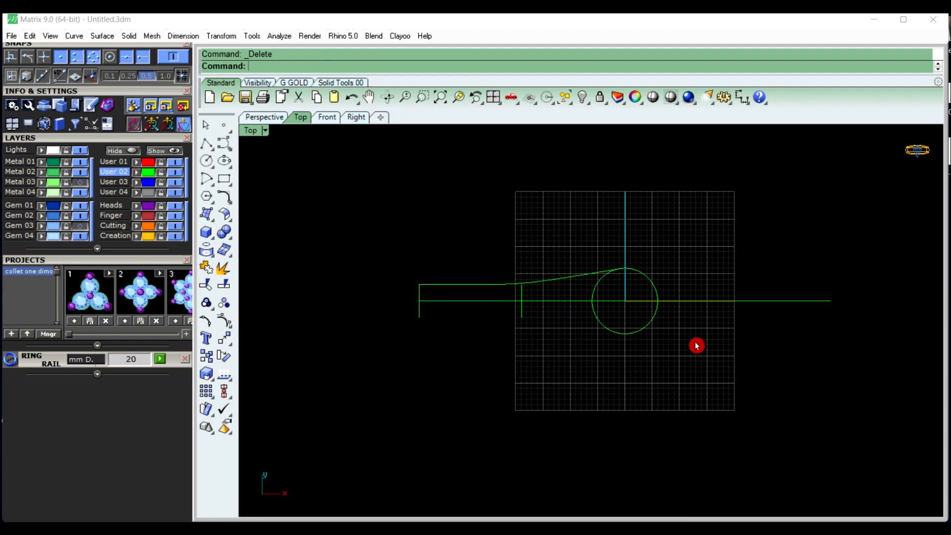
Mirror the smoothed upper curve across the horizontal centre line to form the lower shank outline
{"action": "scroll", "coordinate": [431, 316], "scroll_direction": "up", "scroll_amount": 4}
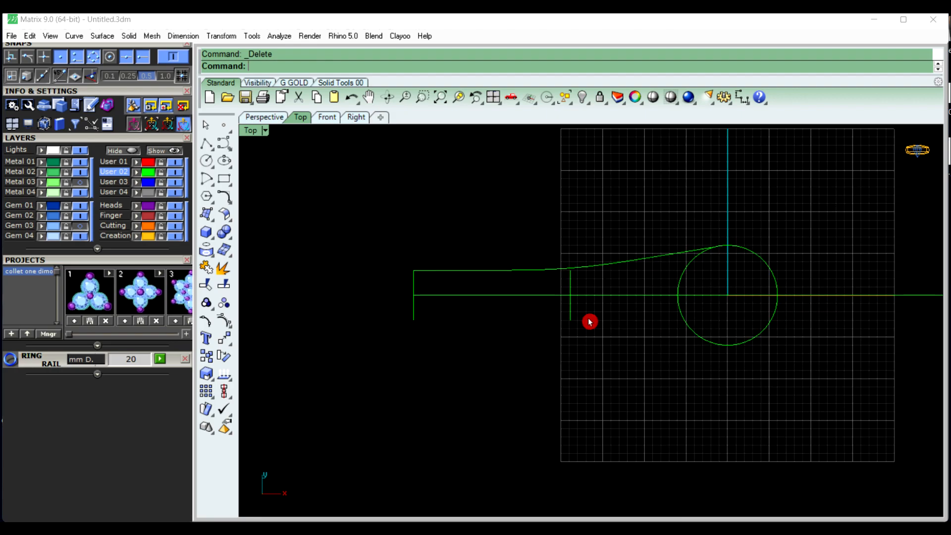
{"action": "left_click", "coordinate": [571, 319]}
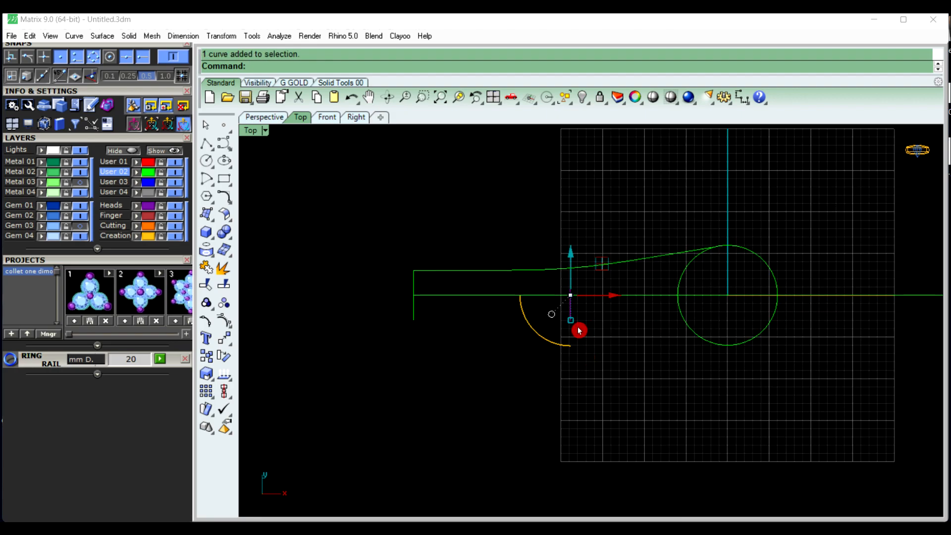
{"action": "key", "text": "Escape"}
{"action": "scroll", "coordinate": [569, 298], "scroll_direction": "up", "scroll_amount": 4}
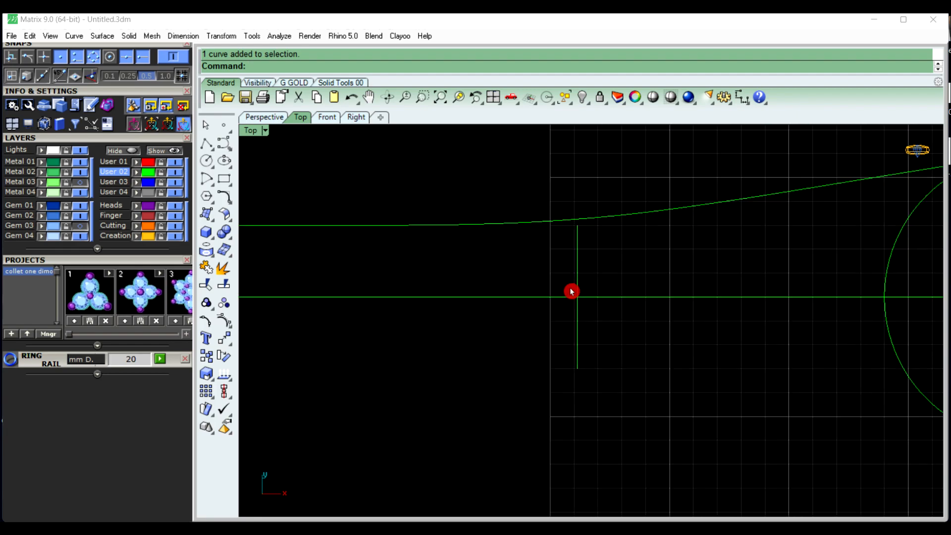
{"action": "scroll", "coordinate": [573, 292], "scroll_direction": "down", "scroll_amount": 3}
{"action": "left_click", "coordinate": [510, 269]}
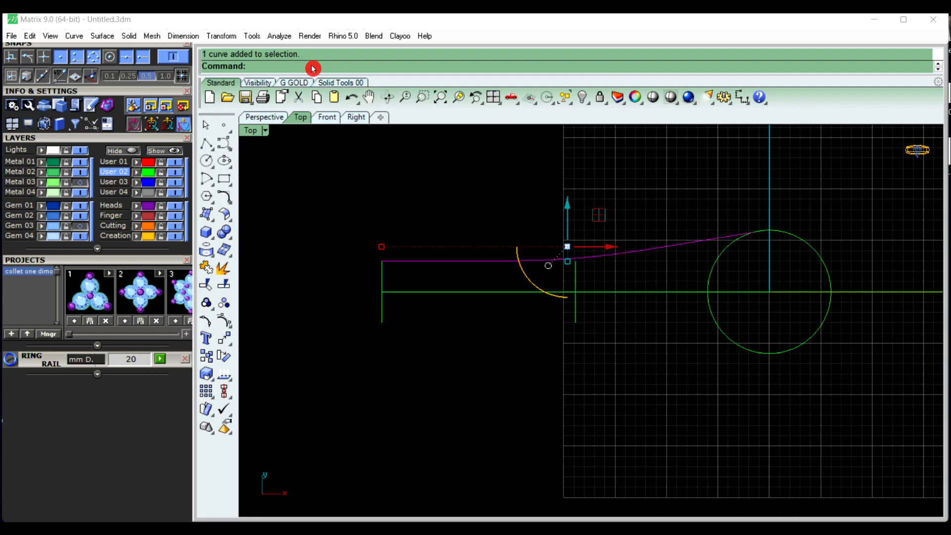
{"action": "left_click", "coordinate": [300, 83]}
{"action": "left_click", "coordinate": [320, 96]}
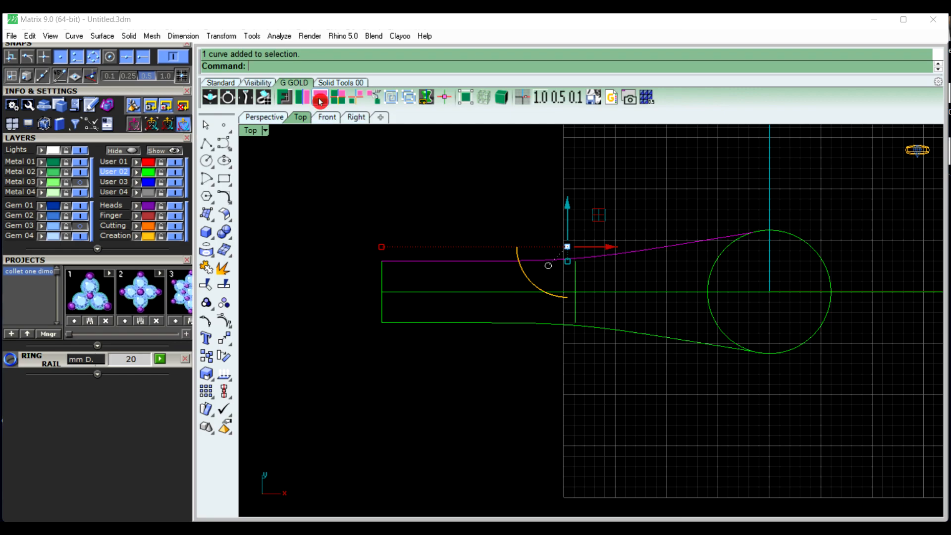
{"action": "key", "text": "Escape"}
Delete the short vertical line at the left quarter division
{"action": "scroll", "coordinate": [572, 290], "scroll_direction": "up", "scroll_amount": 6}
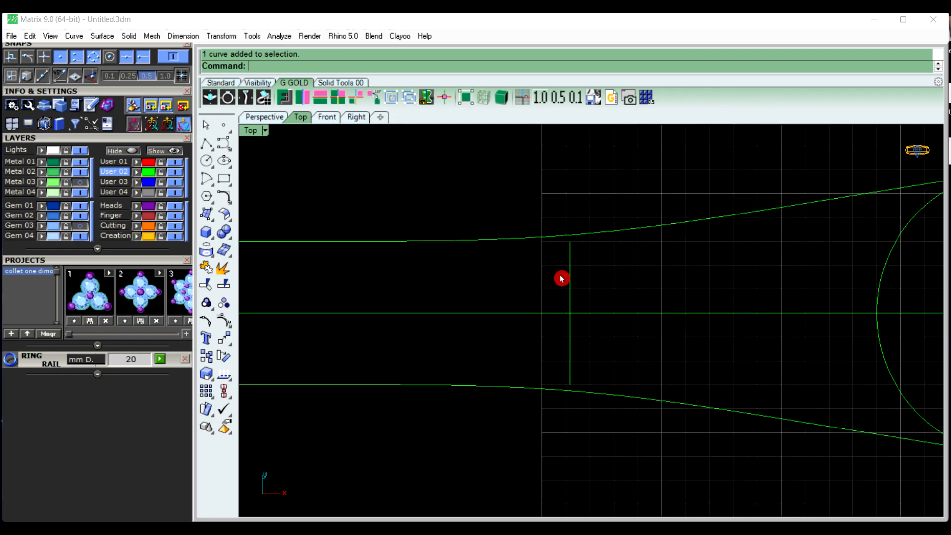
{"action": "left_click", "coordinate": [575, 296]}
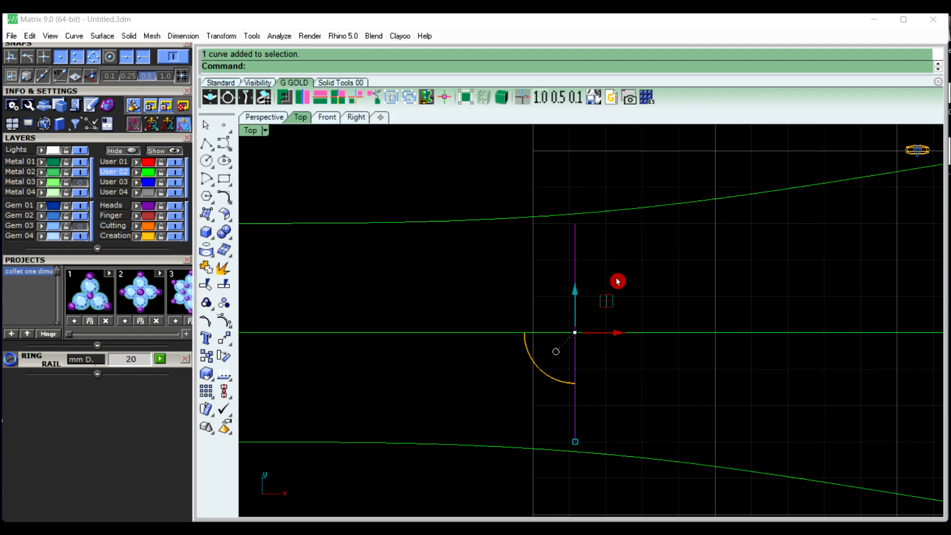
{"action": "key", "text": "Delete"}
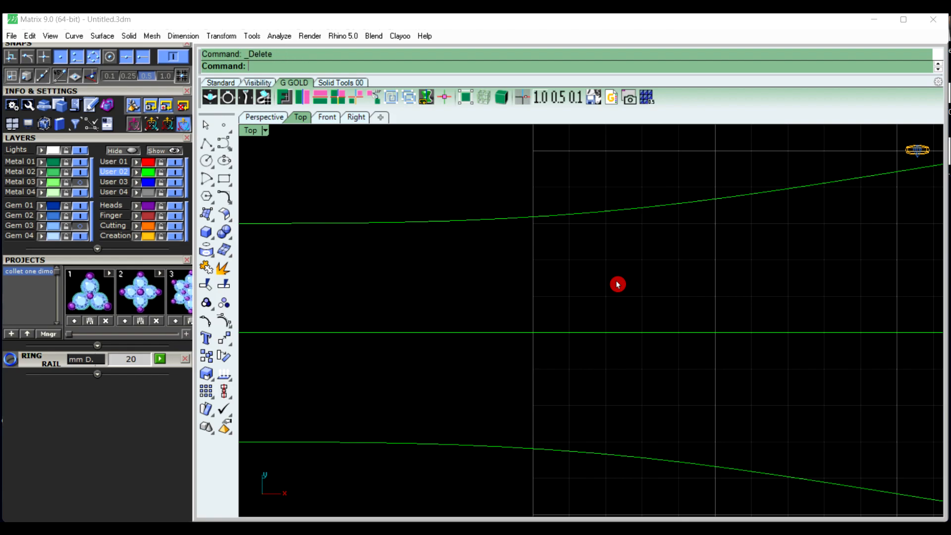
Draw a vertical polyline between the upper and lower outline curves near the left quarter division
{"action": "left_click", "coordinate": [224, 143]}
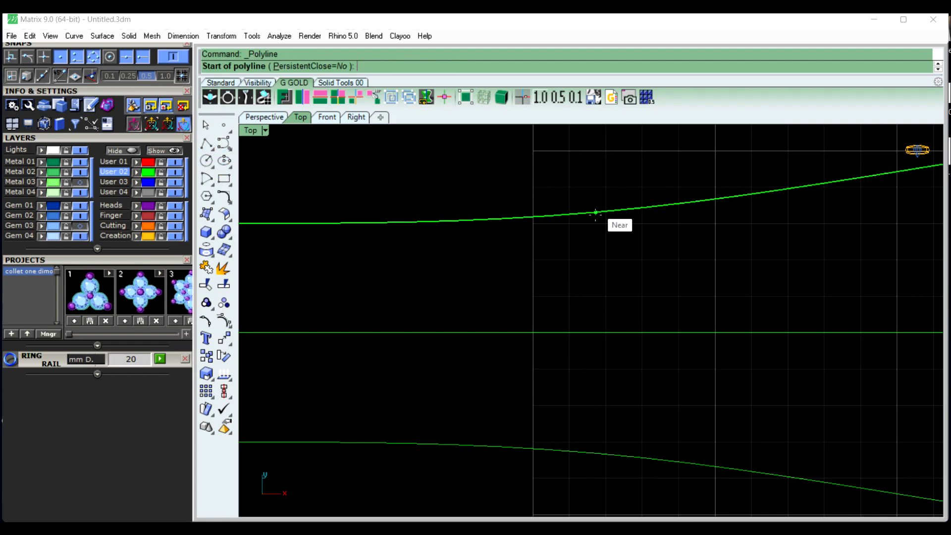
{"action": "left_click", "coordinate": [580, 213]}
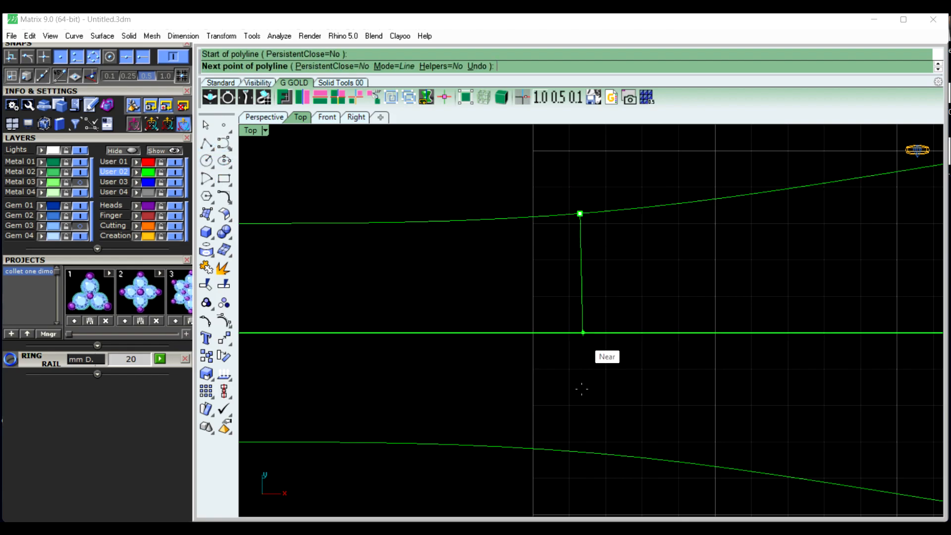
{"action": "left_click", "coordinate": [577, 452]}
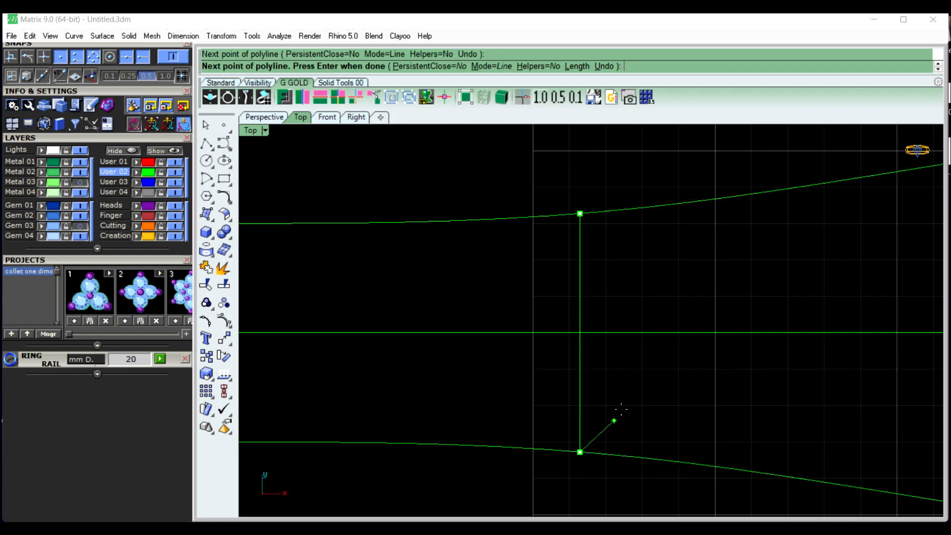
{"action": "right_click", "coordinate": [622, 411]}
{"action": "scroll", "coordinate": [622, 412], "scroll_direction": "down", "scroll_amount": 3}
{"action": "scroll", "coordinate": [622, 413], "scroll_direction": "down", "scroll_amount": 2}
{"action": "right_click_drag", "start_coordinate": [641, 414], "coordinate": [563, 363]}
{"action": "right_click_drag", "start_coordinate": [775, 346], "coordinate": [751, 314]}
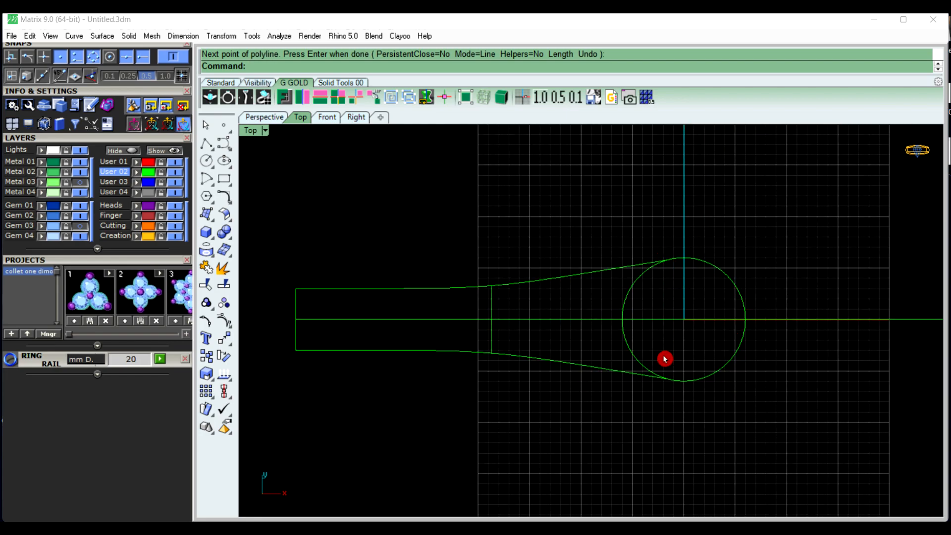
{"action": "left_click", "coordinate": [739, 296]}
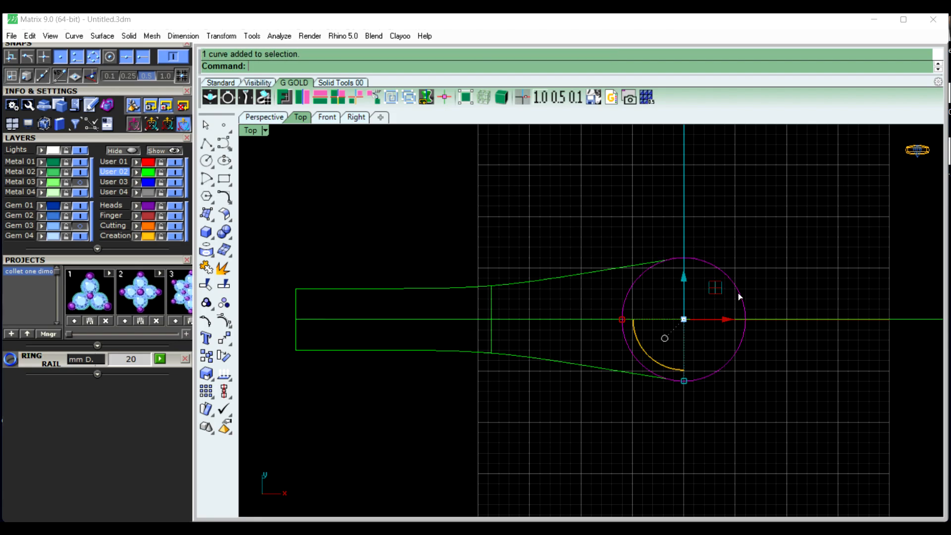
{"action": "key", "text": "Escape"}
{"action": "left_click", "coordinate": [740, 295]}
{"action": "left_click", "coordinate": [696, 219]}
{"action": "right_click_drag", "start_coordinate": [758, 277], "coordinate": [753, 256]}
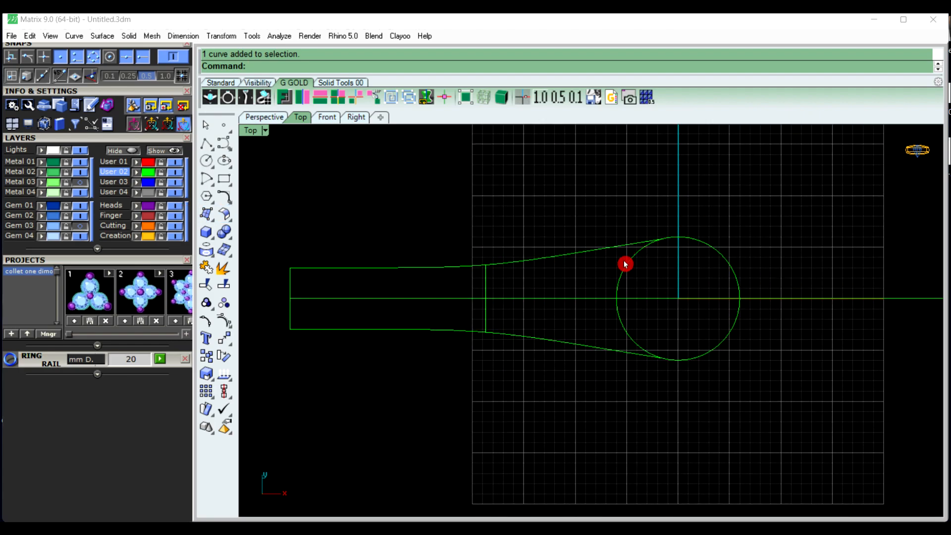
Examine how the leaf-patterned shoulder splits and meets the round Om head in the reference ring photo, comparing it with the shank outline
{"action": "scroll", "coordinate": [564, 322], "scroll_direction": "down", "scroll_amount": 10}
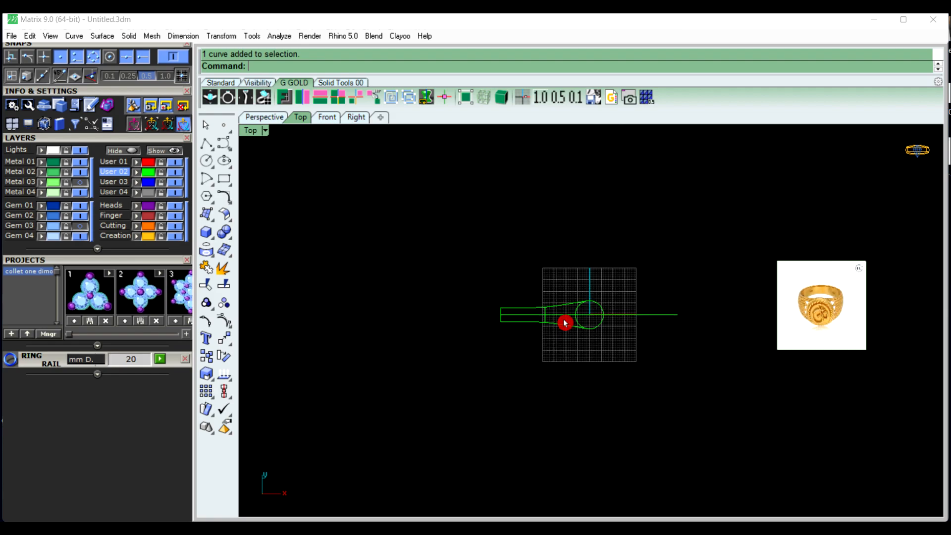
{"action": "scroll", "coordinate": [565, 323], "scroll_direction": "down", "scroll_amount": 2}
{"action": "right_click_drag", "start_coordinate": [811, 357], "coordinate": [756, 351]}
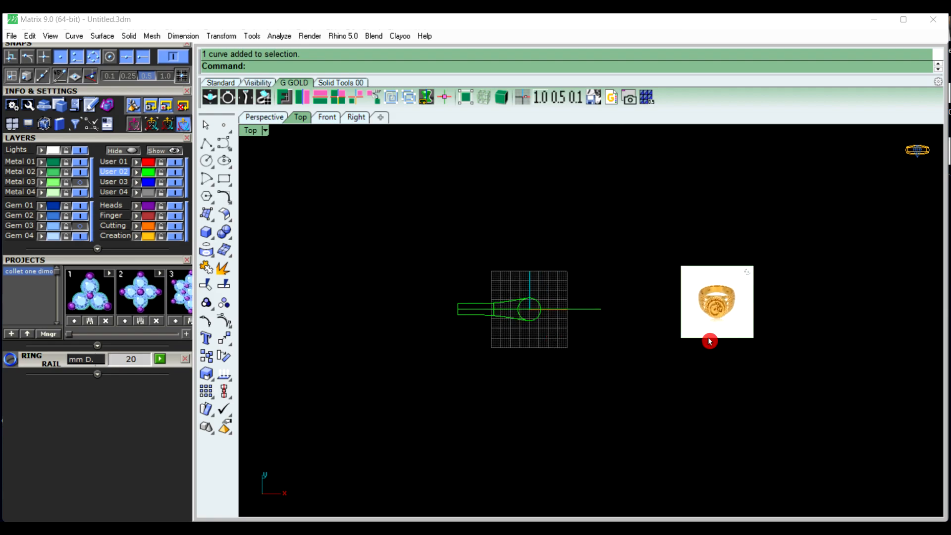
{"action": "scroll", "coordinate": [712, 352], "scroll_direction": "up", "scroll_amount": 15}
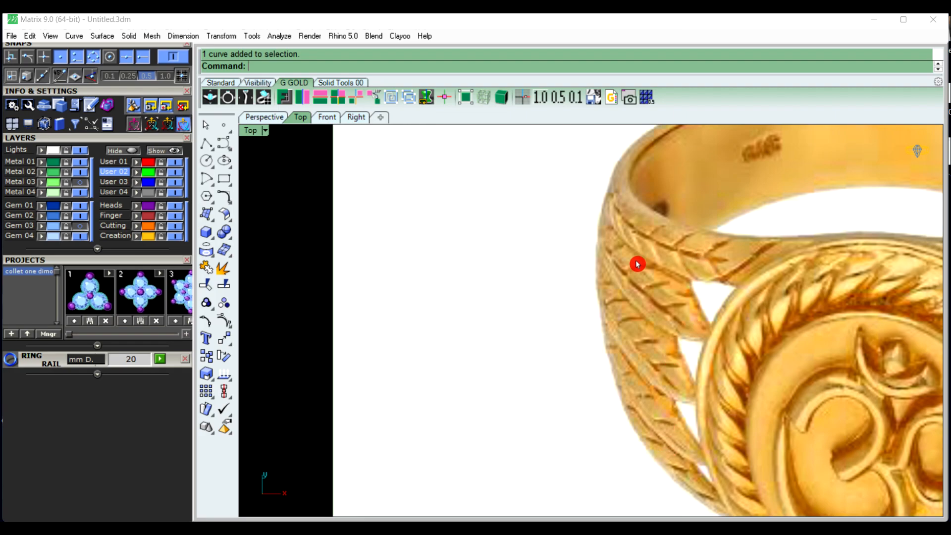
{"action": "scroll", "coordinate": [639, 260], "scroll_direction": "down", "scroll_amount": 15}
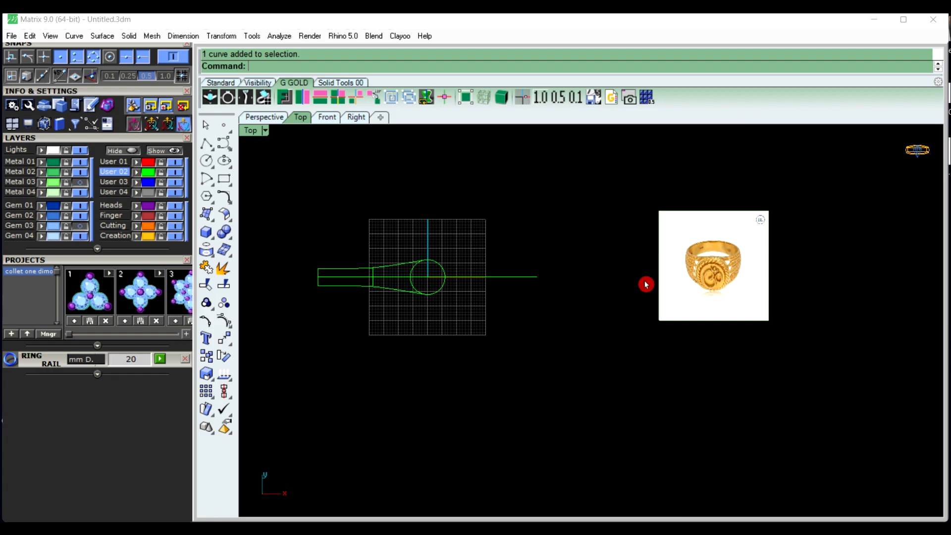
{"action": "scroll", "coordinate": [699, 264], "scroll_direction": "up", "scroll_amount": 10}
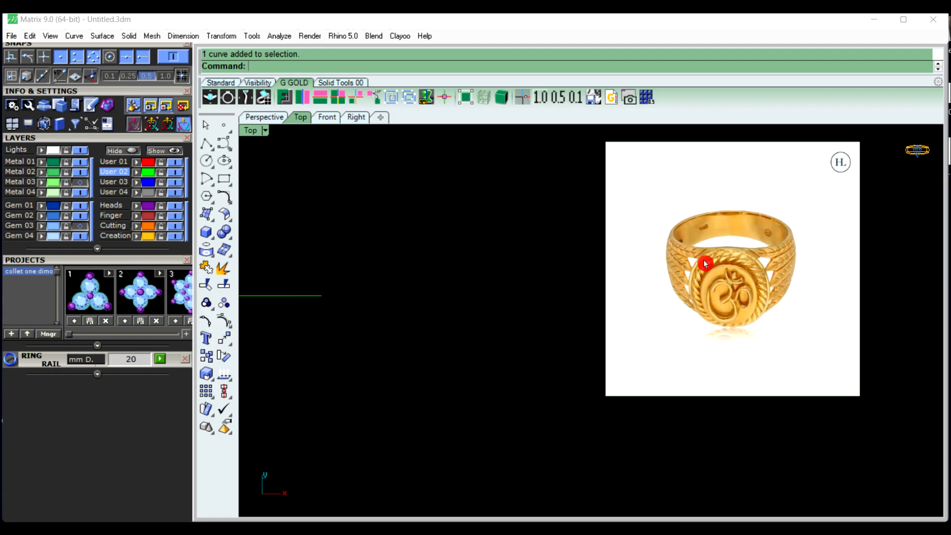
{"action": "scroll", "coordinate": [689, 285], "scroll_direction": "down", "scroll_amount": 10}
{"action": "right_click_drag", "start_coordinate": [689, 285], "coordinate": [793, 279]}
{"action": "scroll", "coordinate": [808, 279], "scroll_direction": "up", "scroll_amount": 6}
{"action": "scroll", "coordinate": [783, 257], "scroll_direction": "up", "scroll_amount": 5}
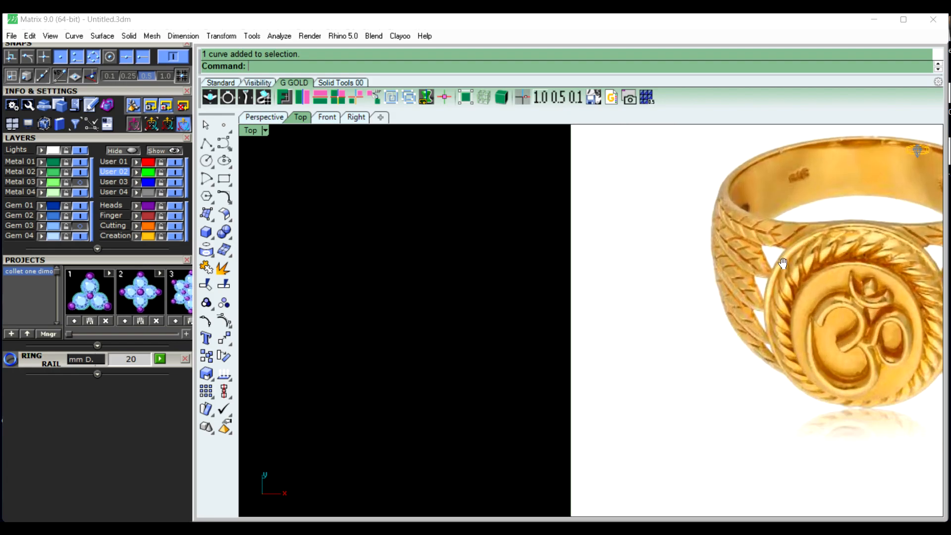
{"action": "scroll", "coordinate": [742, 269], "scroll_direction": "down", "scroll_amount": 8}
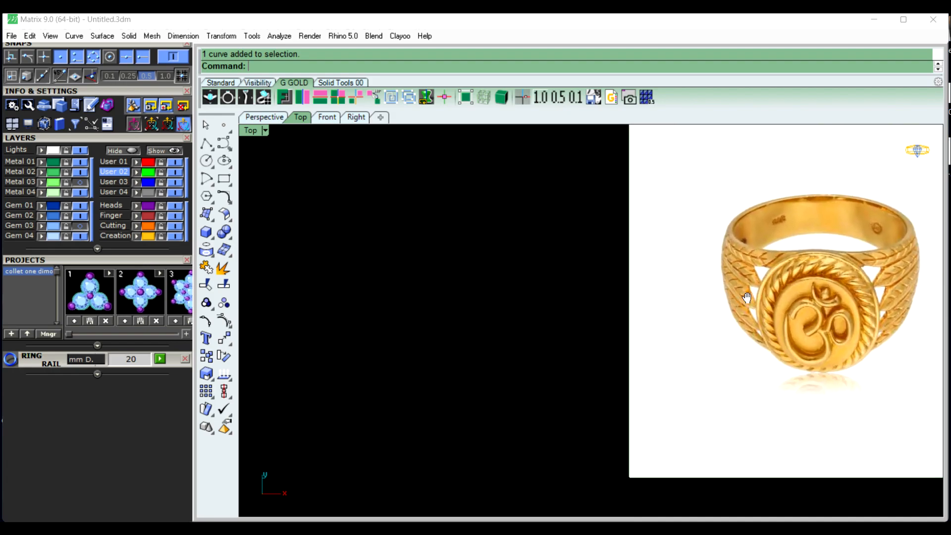
{"action": "scroll", "coordinate": [723, 280], "scroll_direction": "down", "scroll_amount": 5}
{"action": "scroll", "coordinate": [664, 280], "scroll_direction": "up", "scroll_amount": 2}
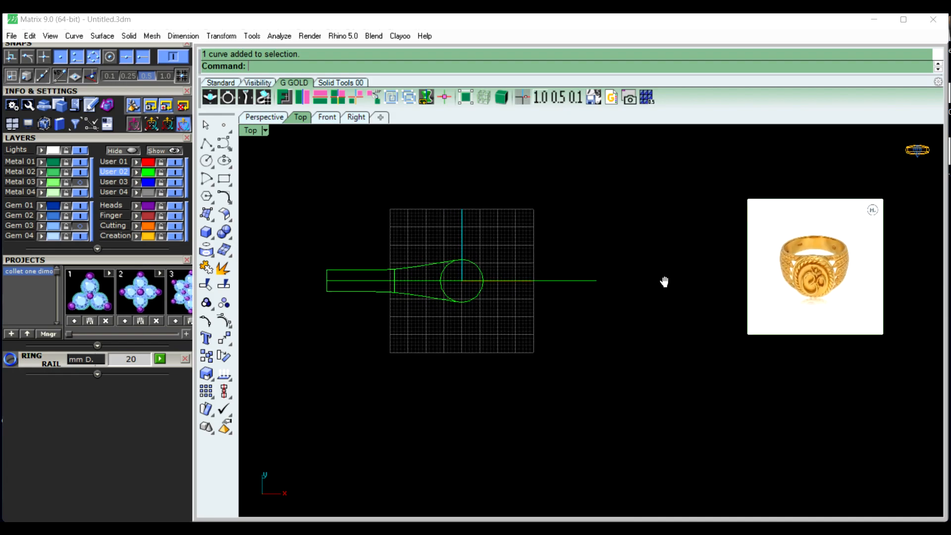
{"action": "scroll", "coordinate": [824, 263], "scroll_direction": "up", "scroll_amount": 3}
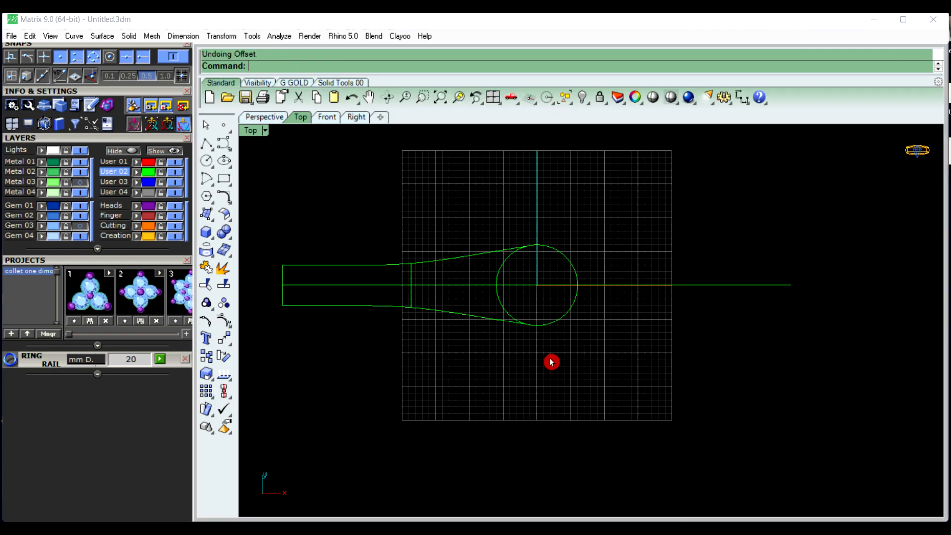
Hide the central circle at the wide end of the shank outline
{"action": "right_click_drag", "start_coordinate": [552, 362], "coordinate": [578, 371]}
{"action": "scroll", "coordinate": [584, 317], "scroll_direction": "up", "scroll_amount": 2}
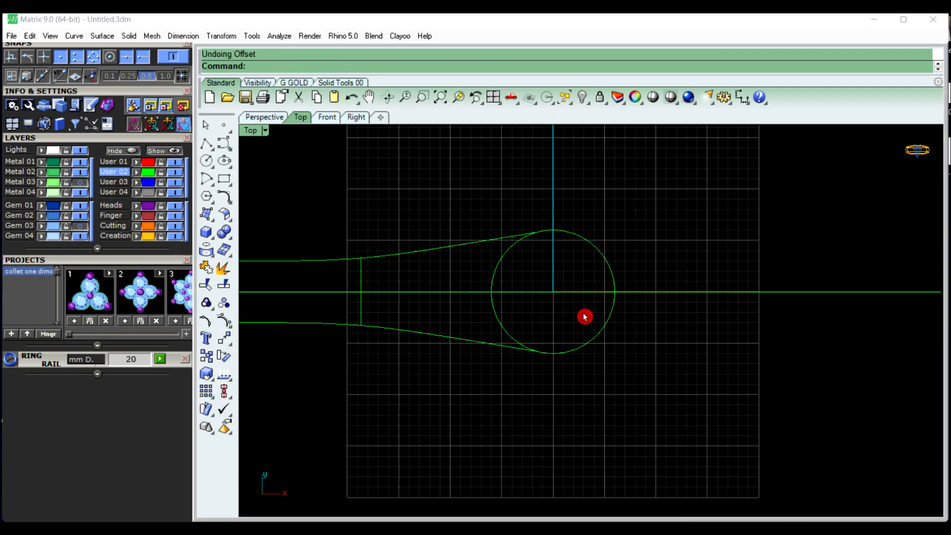
{"action": "left_click", "coordinate": [599, 342]}
{"action": "left_click", "coordinate": [582, 98]}
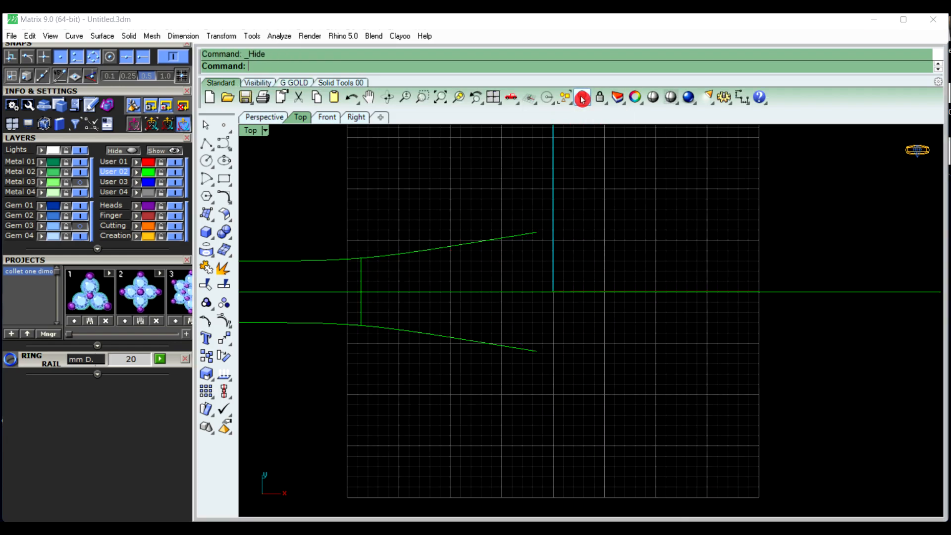
Draw a vertical polyline joining the right ends of the upper and lower outline curves to close the wide end
{"action": "left_click", "coordinate": [205, 144]}
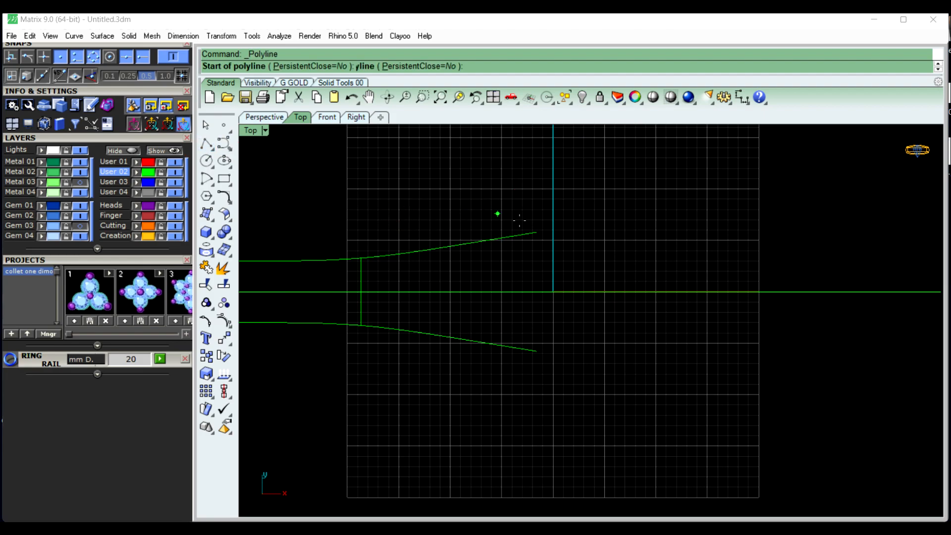
{"action": "left_click", "coordinate": [537, 232]}
{"action": "left_click", "coordinate": [538, 350]}
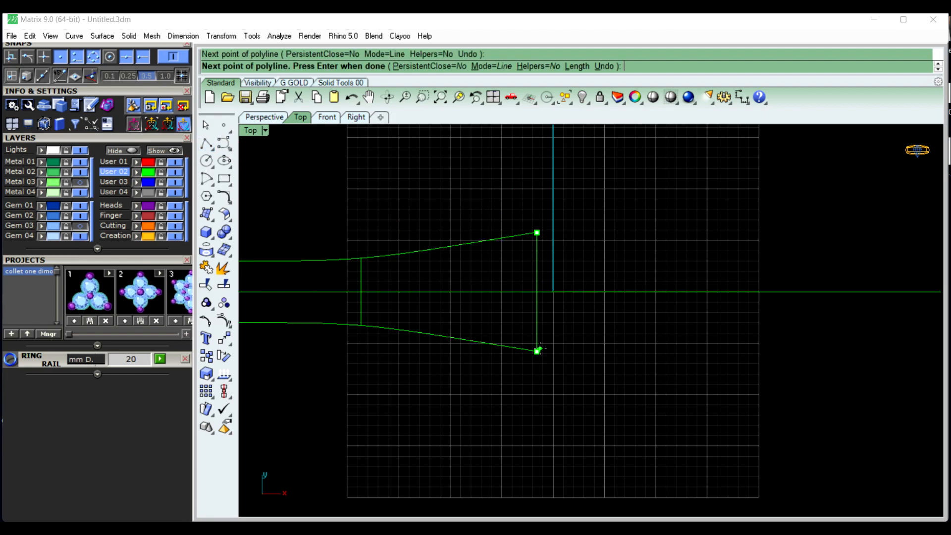
{"action": "right_click", "coordinate": [574, 355]}
{"action": "scroll", "coordinate": [574, 358], "scroll_direction": "down", "scroll_amount": 2}
{"action": "right_click_drag", "start_coordinate": [551, 339], "coordinate": [549, 332]}
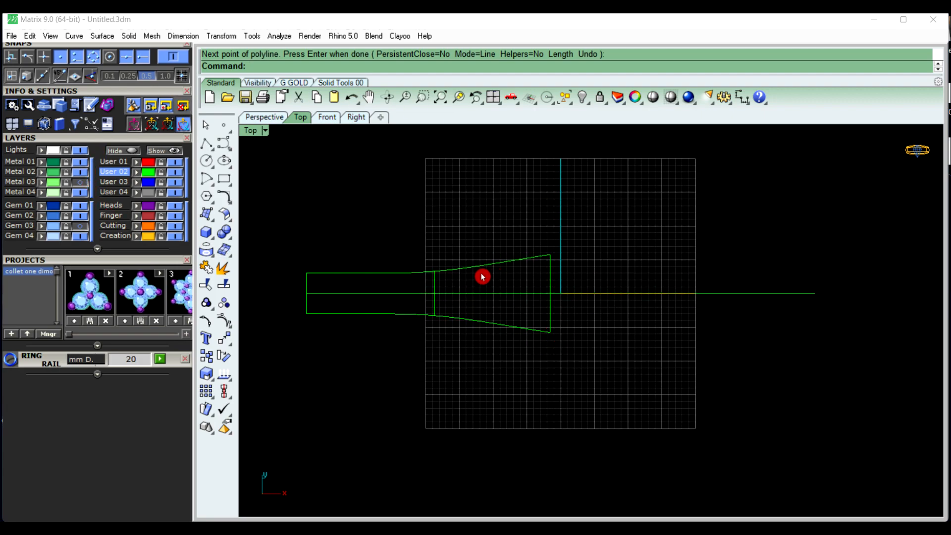
Make User 03 the current layer and divide both vertical lines of the flared section into 5 segments with the Divide command
{"action": "left_click", "coordinate": [119, 183]}
{"action": "right_click_drag", "start_coordinate": [650, 320], "coordinate": [650, 312]}
{"action": "scroll", "coordinate": [435, 281], "scroll_direction": "up", "scroll_amount": 3}
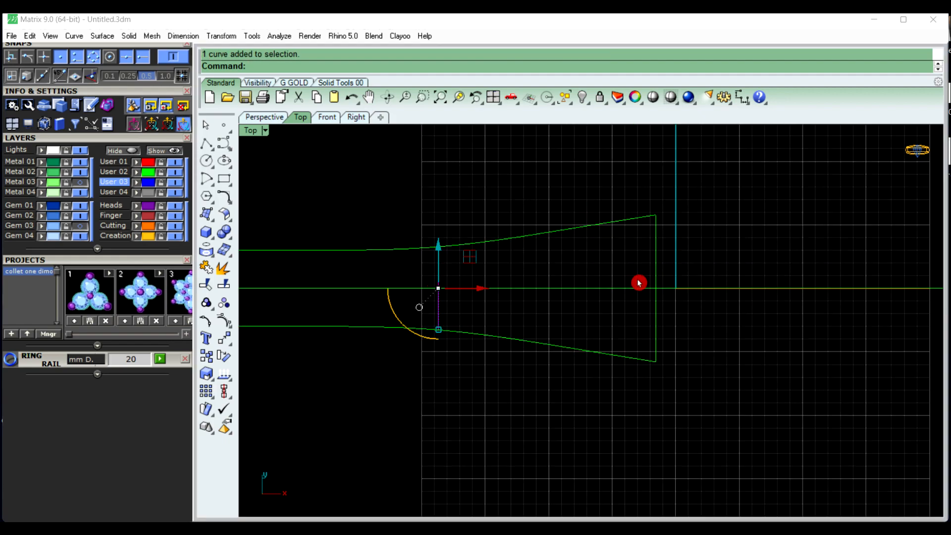
{"action": "left_click", "coordinate": [657, 279], "text": "shift"}
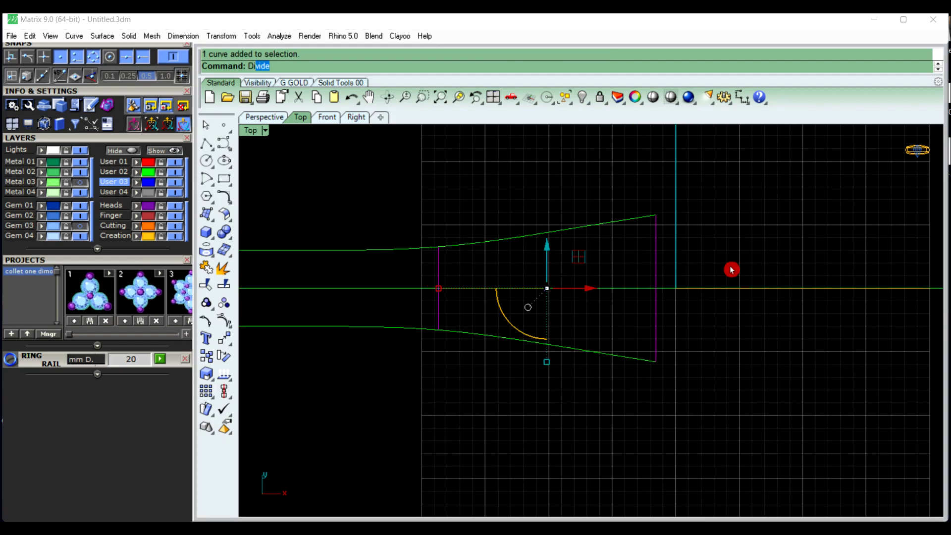
{"action": "key", "text": "BackSpace"}
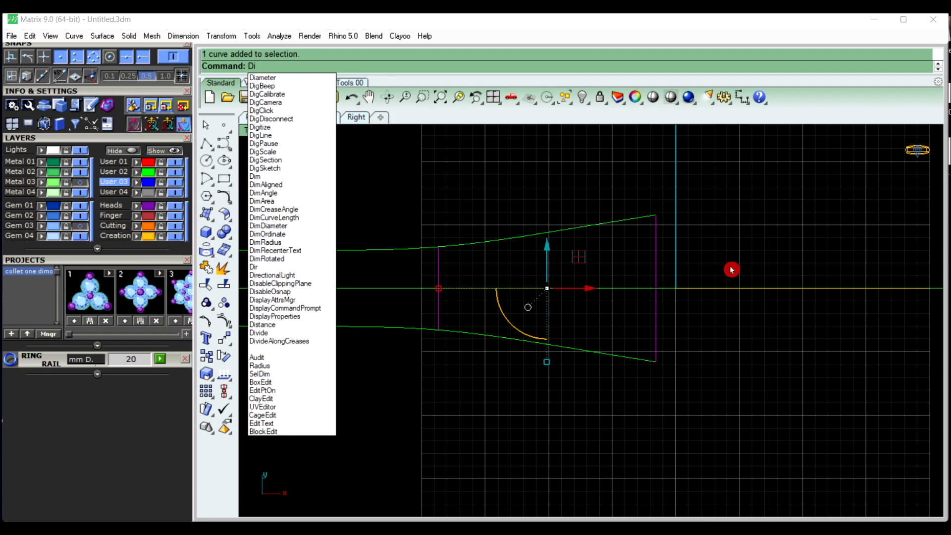
{"action": "type", "text": "vide"}
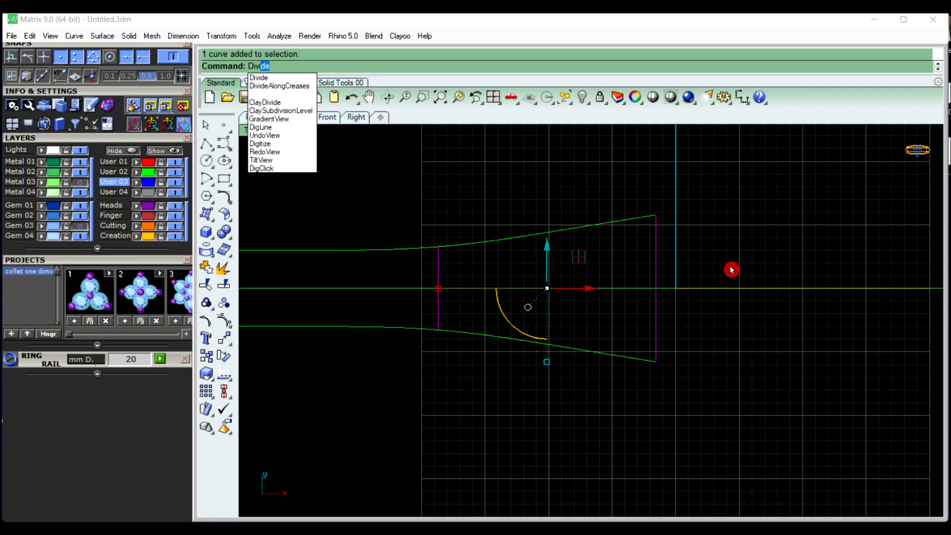
{"action": "key", "text": "Return"}
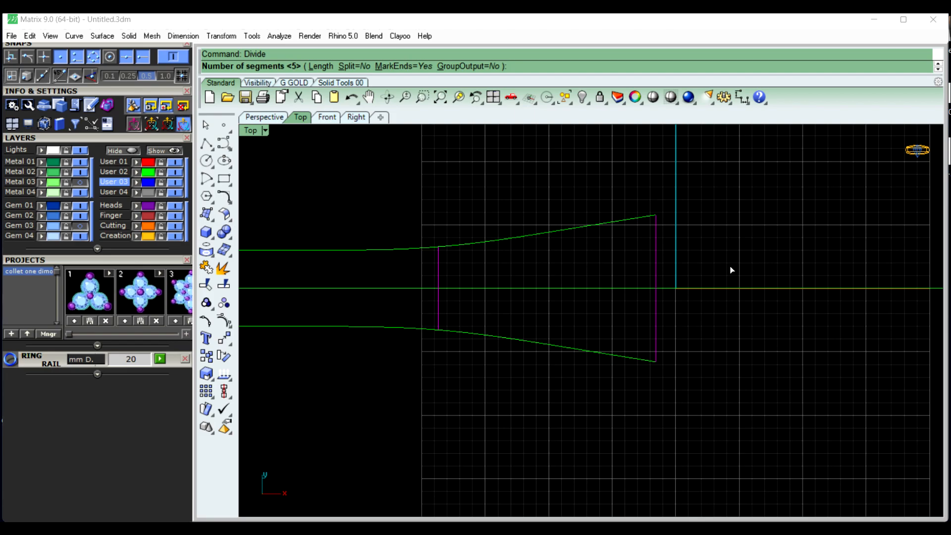
{"action": "type", "text": "5"}
{"action": "right_click", "coordinate": [731, 270]}
{"action": "key", "text": "Escape"}
Draw a polyline between the first division points below the upper outline curve on the two vertical lines
{"action": "scroll", "coordinate": [569, 283], "scroll_direction": "down", "scroll_amount": 5}
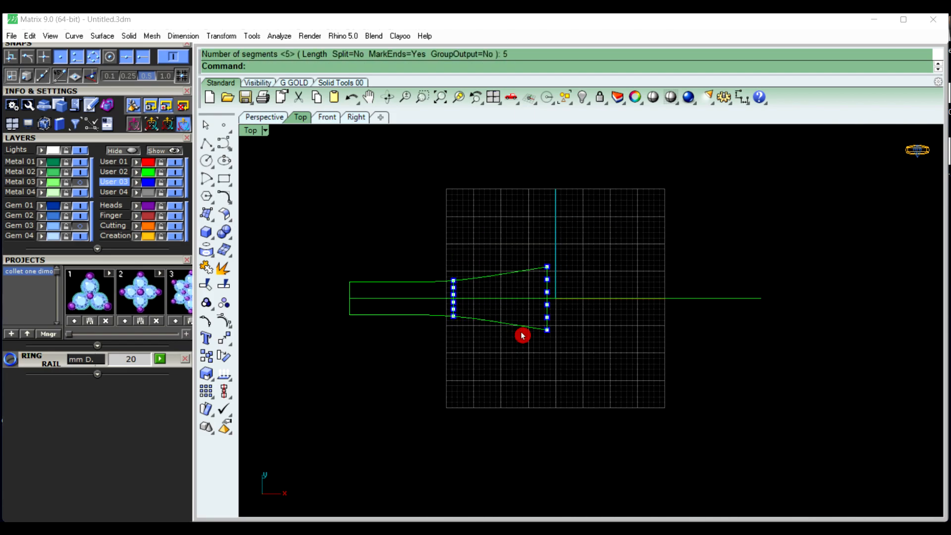
{"action": "scroll", "coordinate": [496, 301], "scroll_direction": "down", "scroll_amount": 4}
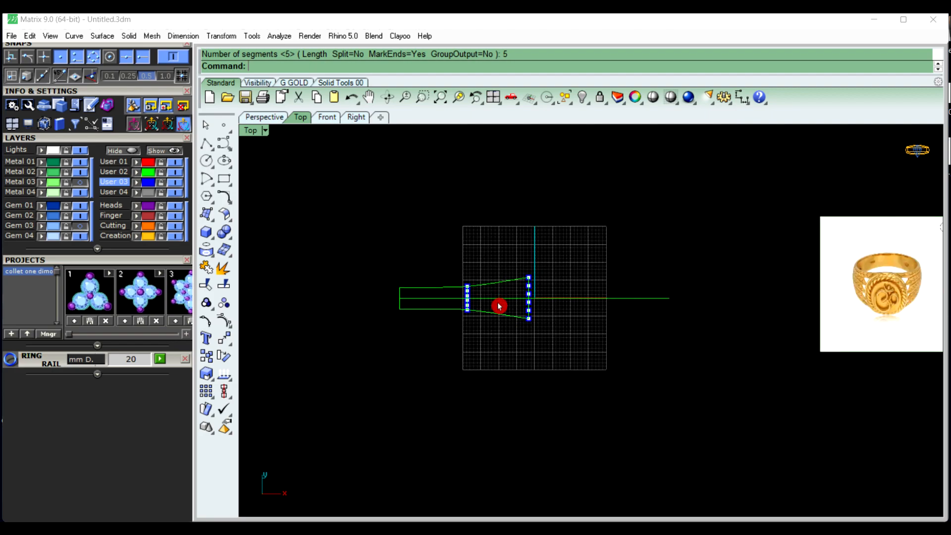
{"action": "right_click_drag", "start_coordinate": [498, 302], "coordinate": [482, 281]}
{"action": "scroll", "coordinate": [862, 263], "scroll_direction": "up", "scroll_amount": 10}
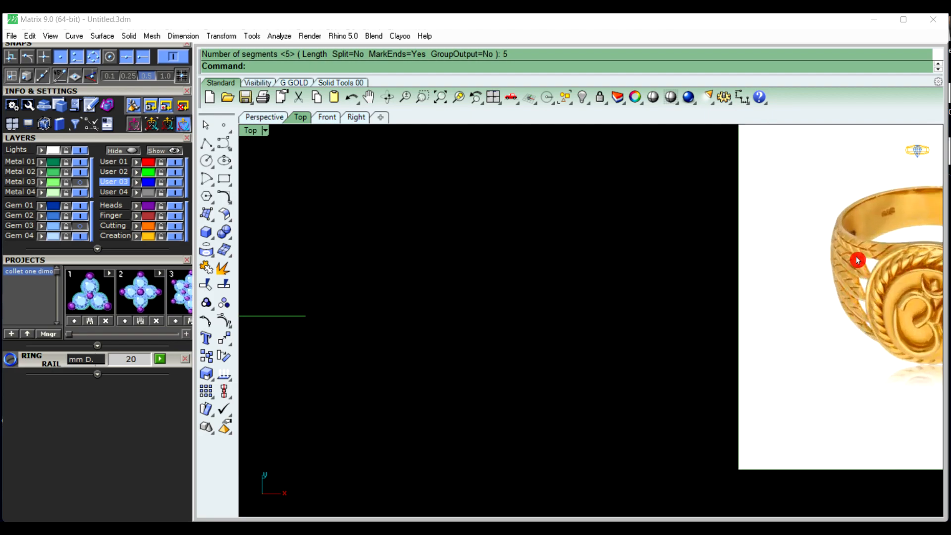
{"action": "scroll", "coordinate": [694, 266], "scroll_direction": "down", "scroll_amount": 10}
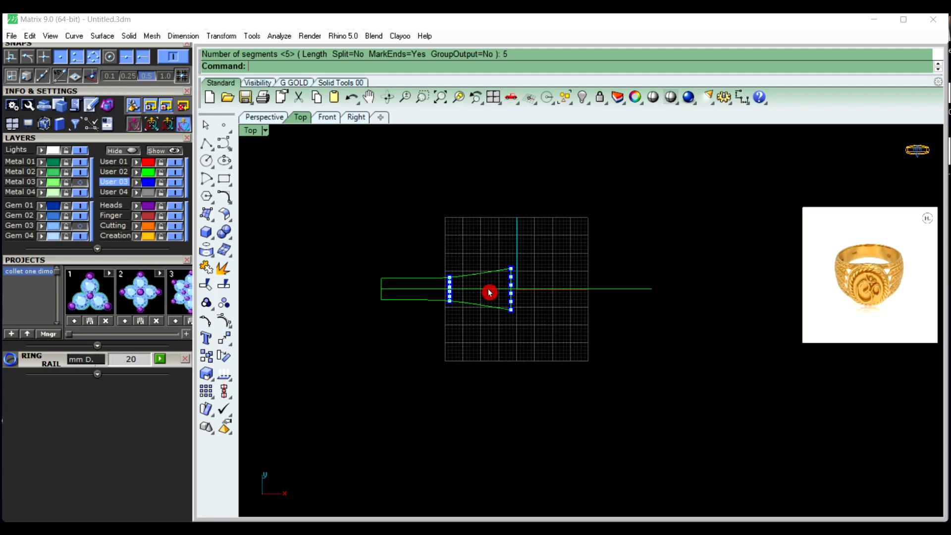
{"action": "scroll", "coordinate": [476, 288], "scroll_direction": "up", "scroll_amount": 8}
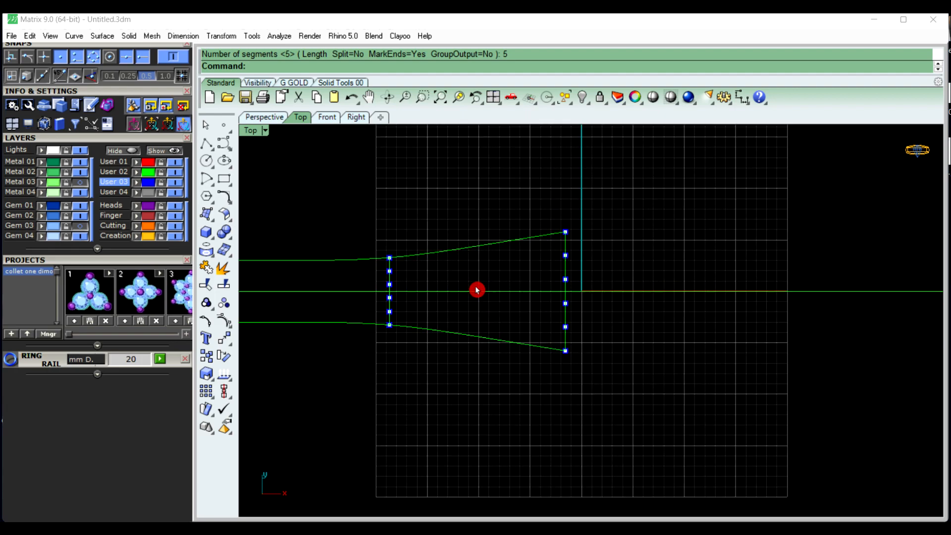
{"action": "left_click", "coordinate": [207, 143]}
{"action": "scroll", "coordinate": [346, 261], "scroll_direction": "up", "scroll_amount": 3}
{"action": "left_click", "coordinate": [351, 259]}
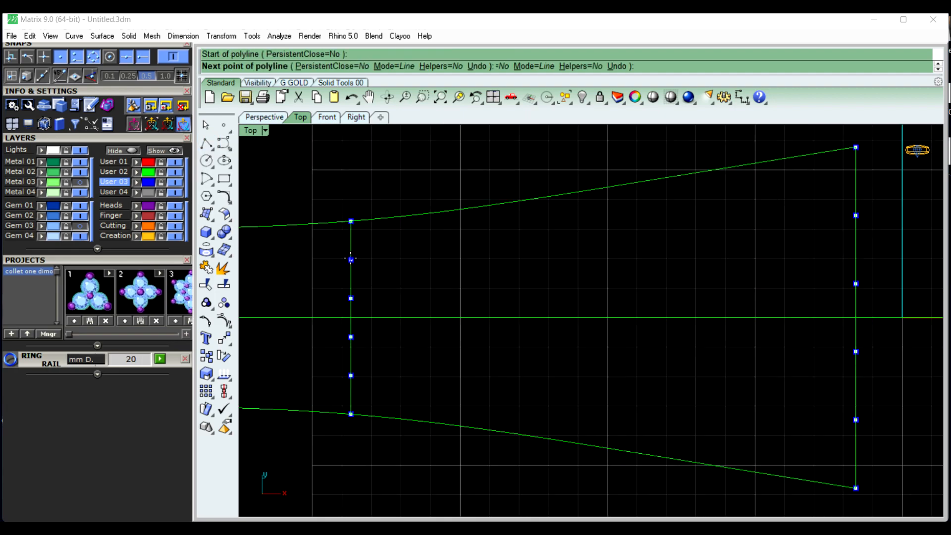
{"action": "left_click", "coordinate": [856, 215]}
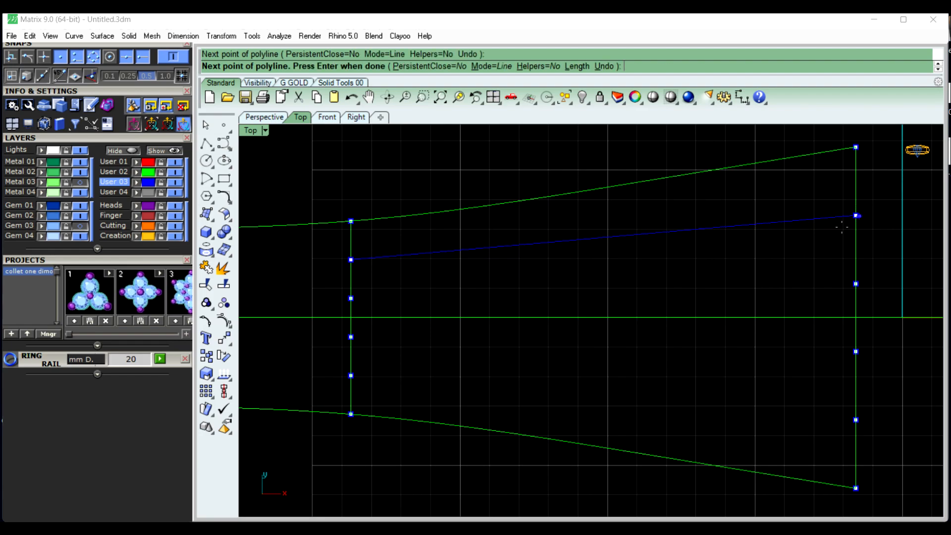
{"action": "key", "text": "Return"}
Draw a polyline between the second division points from the upper outline, just above the horizontal centre line
{"action": "right_click", "coordinate": [507, 310]}
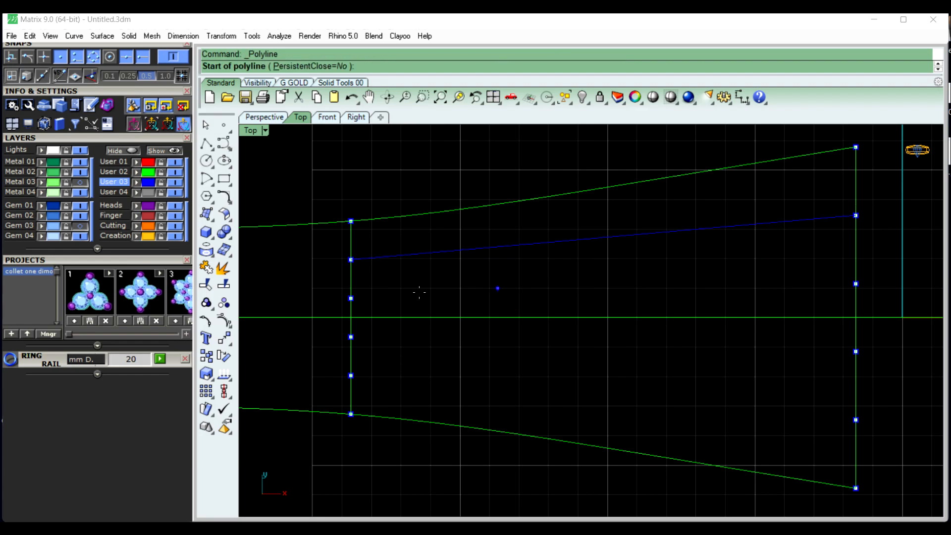
{"action": "left_click", "coordinate": [352, 299]}
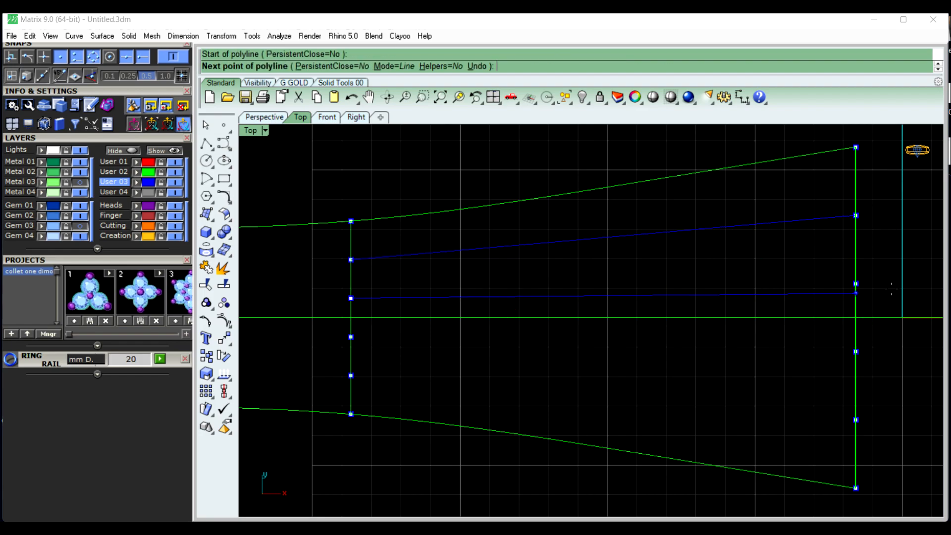
{"action": "left_click", "coordinate": [855, 285]}
{"action": "right_click", "coordinate": [807, 301]}
{"action": "scroll", "coordinate": [807, 301], "scroll_direction": "down", "scroll_amount": 4}
{"action": "right_click_drag", "start_coordinate": [752, 322], "coordinate": [752, 300]}
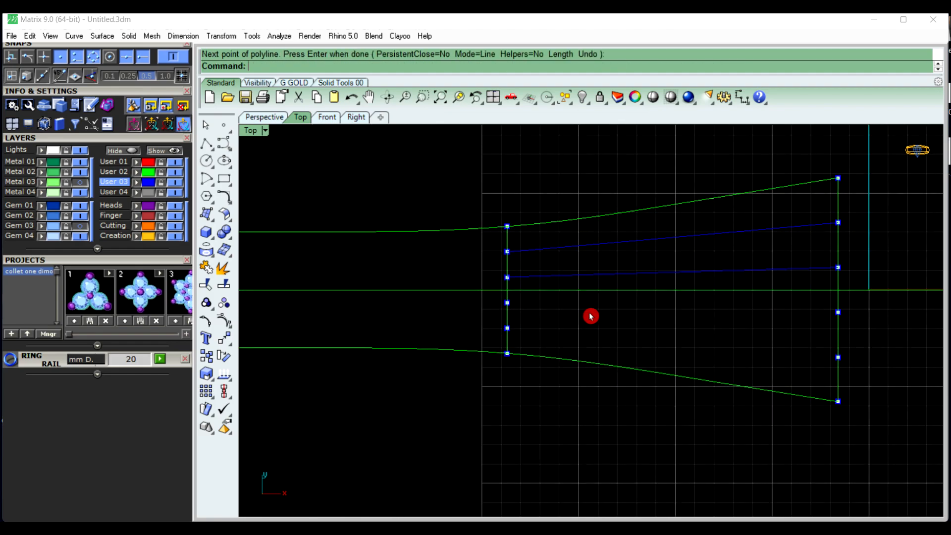
Draw a polyline between the matching division points just below the horizontal centre line
{"action": "right_click", "coordinate": [580, 315]}
{"action": "scroll", "coordinate": [524, 304], "scroll_direction": "up", "scroll_amount": 4}
{"action": "left_click", "coordinate": [498, 301]}
{"action": "scroll", "coordinate": [550, 314], "scroll_direction": "down", "scroll_amount": 3}
{"action": "right_click_drag", "start_coordinate": [562, 320], "coordinate": [504, 314]}
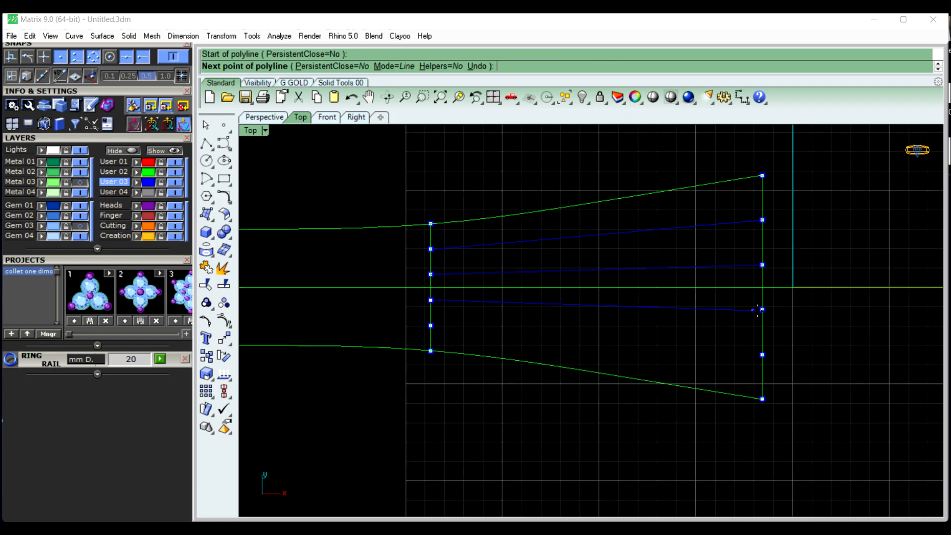
{"action": "left_click", "coordinate": [761, 309]}
{"action": "right_click", "coordinate": [660, 332]}
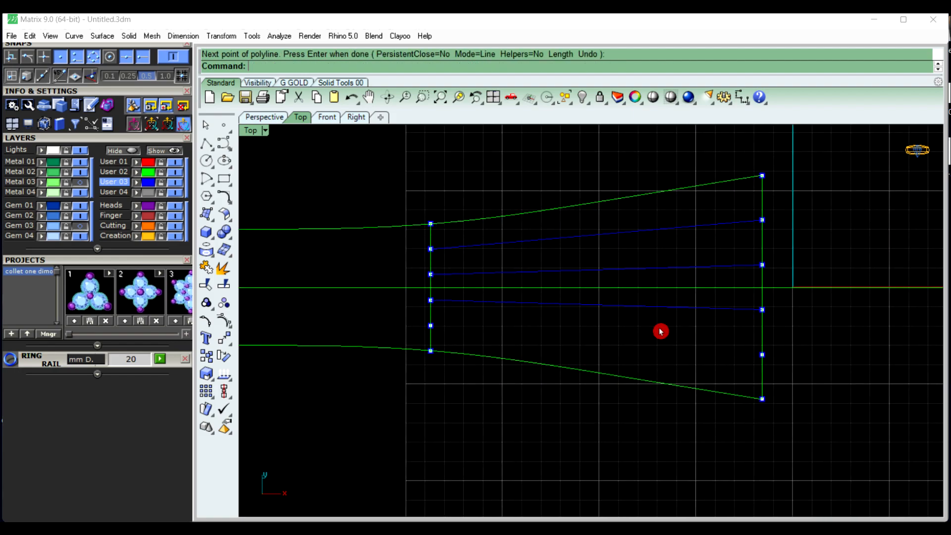
Draw a polyline between the lowest inner division points, just above the lower outline curve
{"action": "right_click", "coordinate": [580, 337]}
{"action": "left_click", "coordinate": [431, 326]}
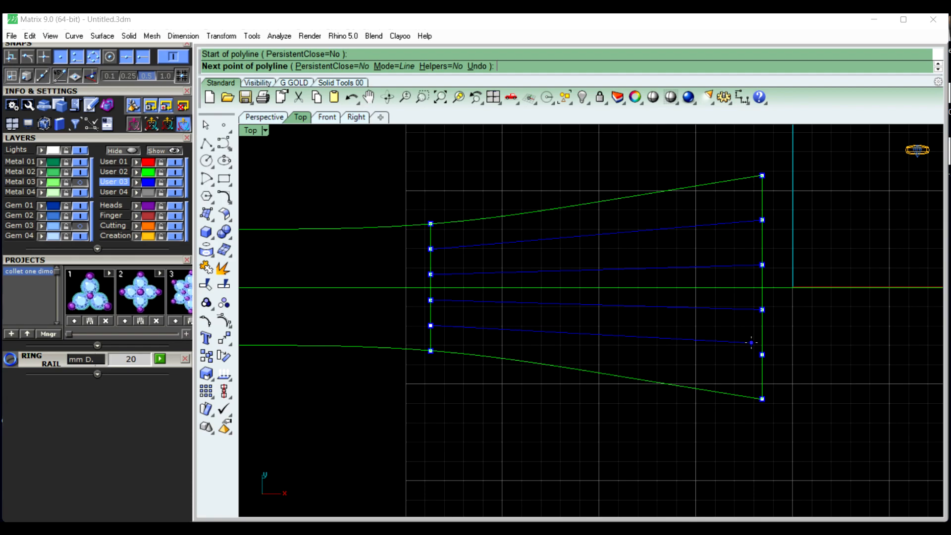
{"action": "left_click", "coordinate": [762, 355]}
{"action": "right_click", "coordinate": [679, 367]}
{"action": "scroll", "coordinate": [531, 365], "scroll_direction": "down", "scroll_amount": 10}
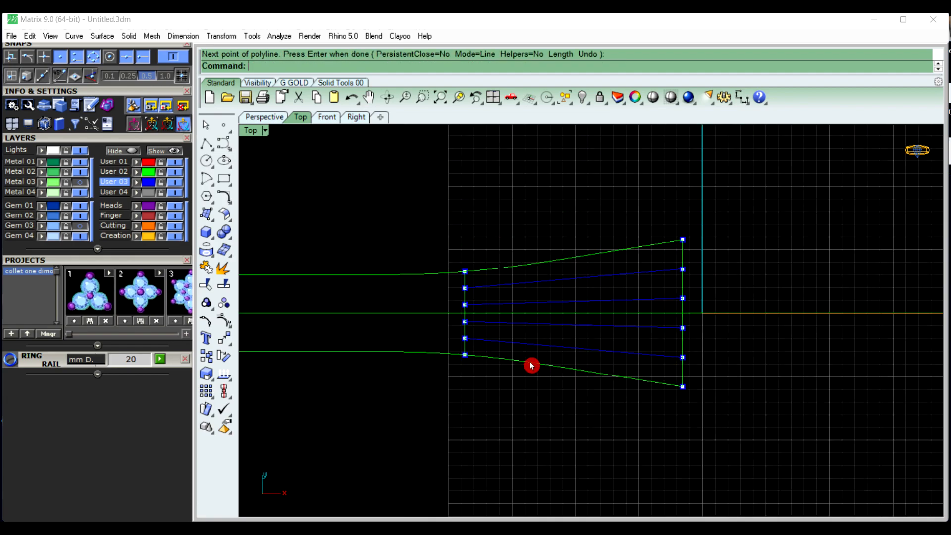
Select all division point objects with SelPt and delete them, leaving only the outline and divider lines
{"action": "right_click_drag", "start_coordinate": [686, 369], "coordinate": [631, 358]}
{"action": "scroll", "coordinate": [708, 327], "scroll_direction": "up", "scroll_amount": 12}
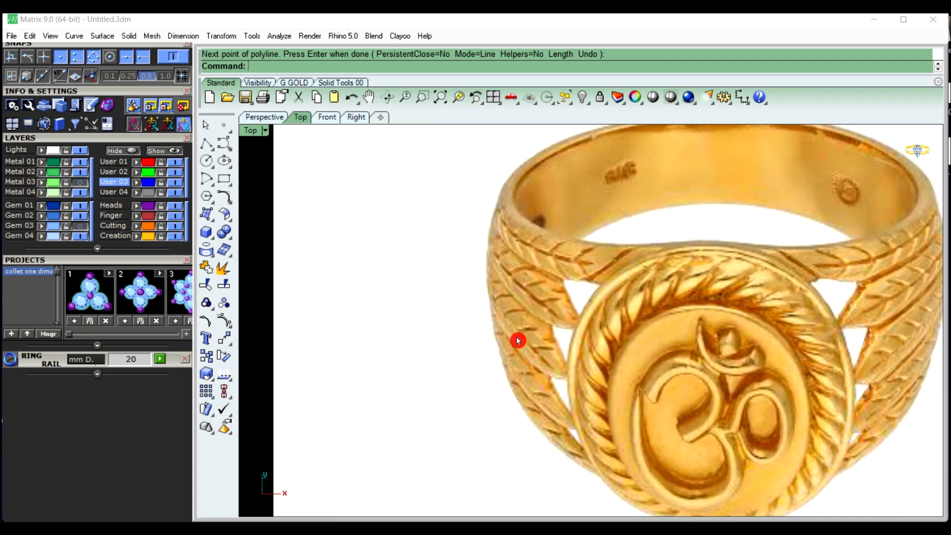
{"action": "scroll", "coordinate": [683, 331], "scroll_direction": "down", "scroll_amount": 10}
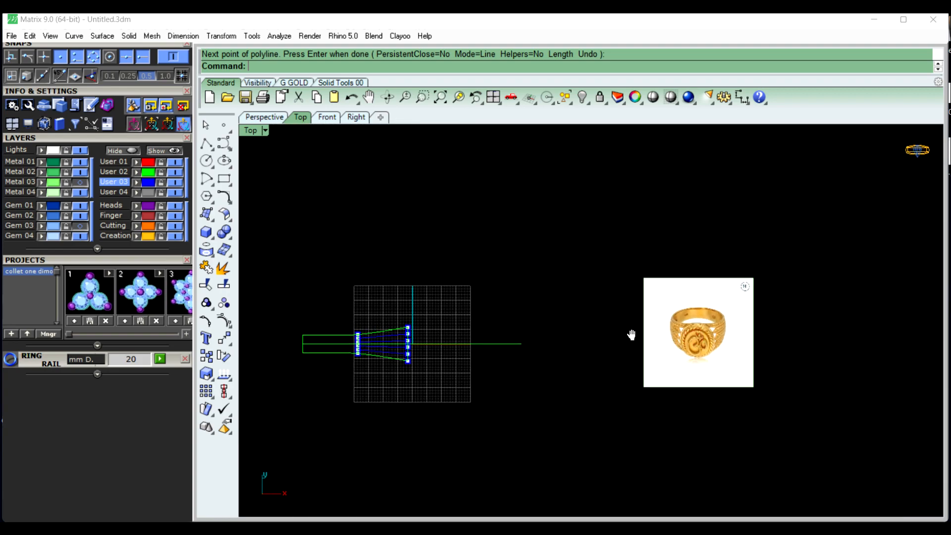
{"action": "scroll", "coordinate": [503, 317], "scroll_direction": "up", "scroll_amount": 12}
{"action": "scroll", "coordinate": [496, 303], "scroll_direction": "up", "scroll_amount": 4}
{"action": "scroll", "coordinate": [500, 295], "scroll_direction": "down", "scroll_amount": 4}
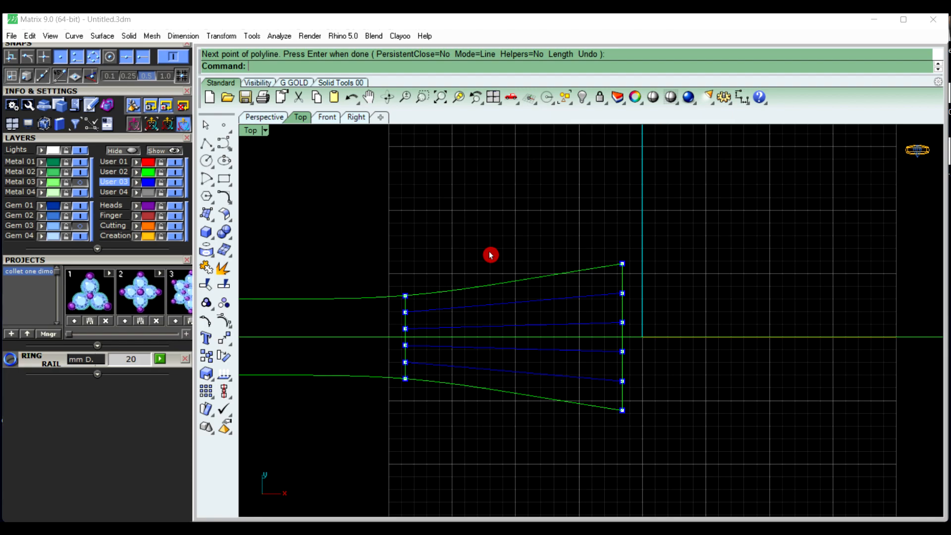
{"action": "key", "text": "BackSpace"}
{"action": "type", "text": "SElPt"}
{"action": "key", "text": "Return"}
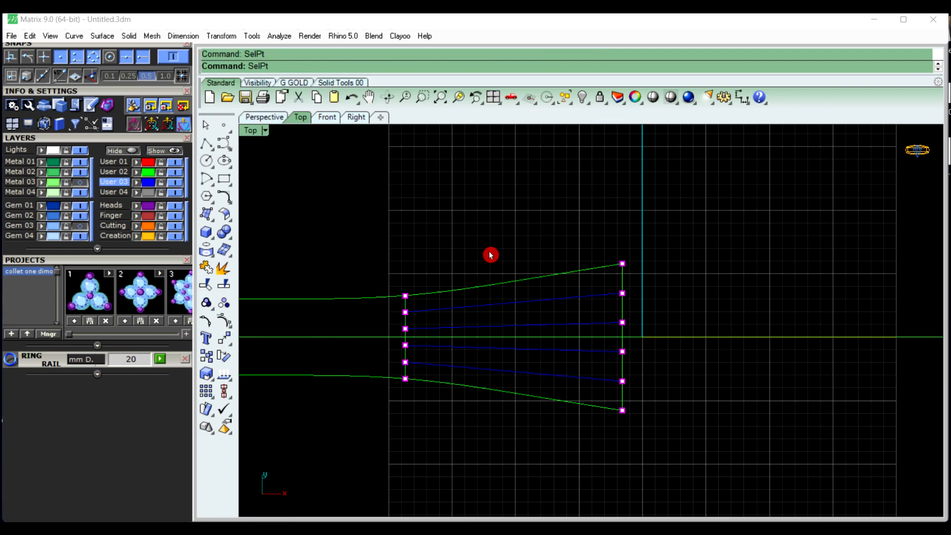
{"action": "key", "text": "Delete"}
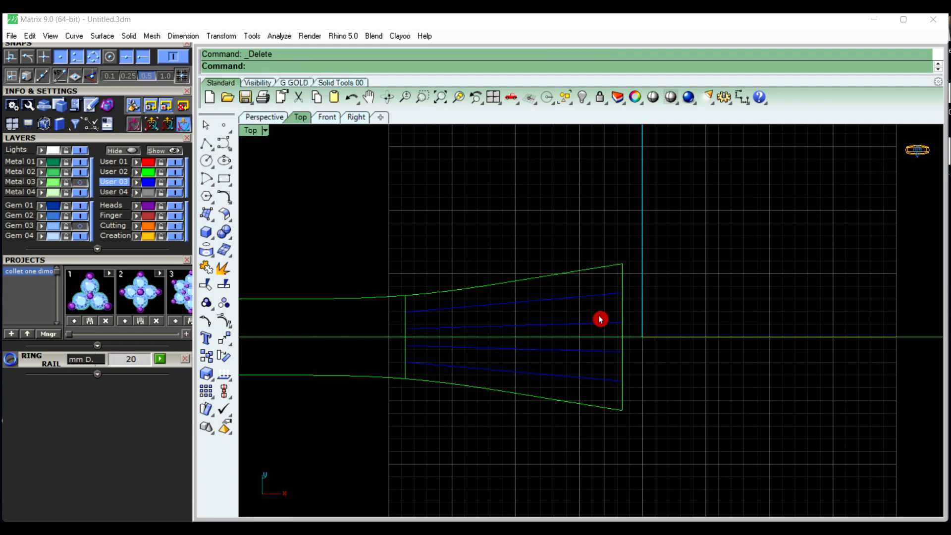
Offset the uppermost blue divider line once above and once below itself
{"action": "scroll", "coordinate": [504, 314], "scroll_direction": "up", "scroll_amount": 3}
{"action": "left_click", "coordinate": [510, 301]}
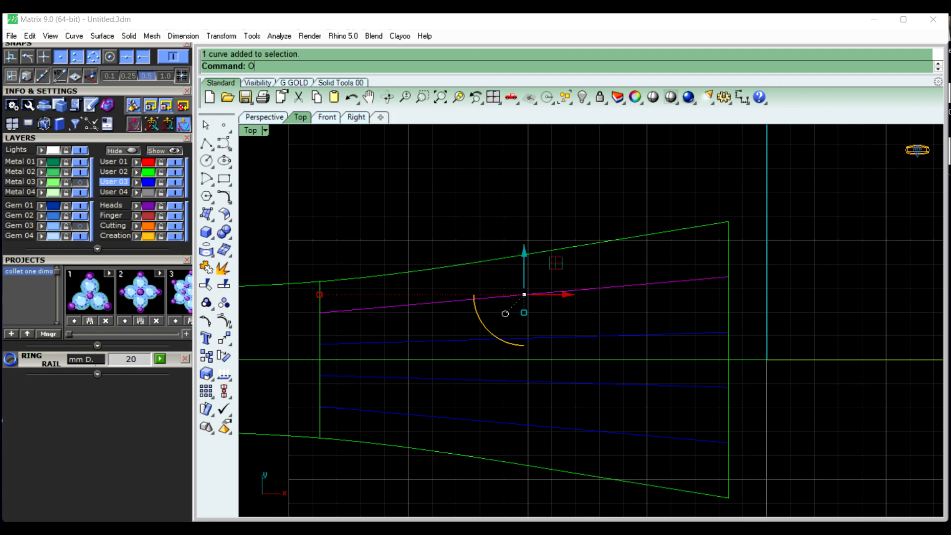
{"action": "type", "text": "Offset"}
{"action": "key", "text": "Return"}
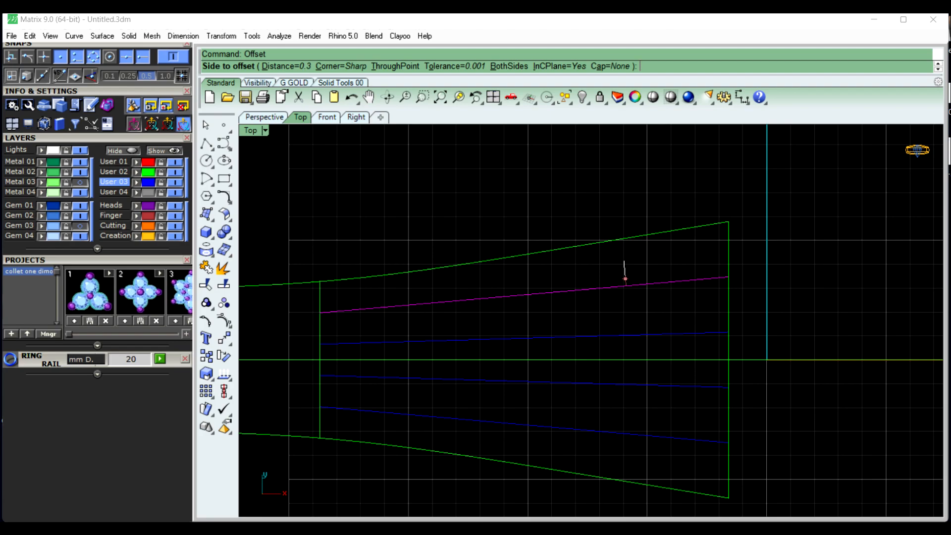
{"action": "key", "text": "Return"}
{"action": "left_click", "coordinate": [626, 265]}
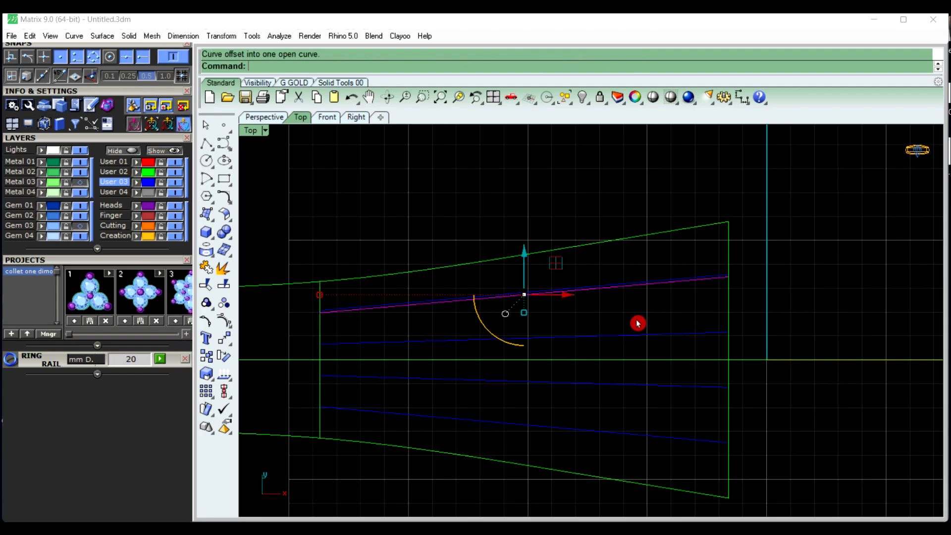
{"action": "left_click", "coordinate": [626, 286]}
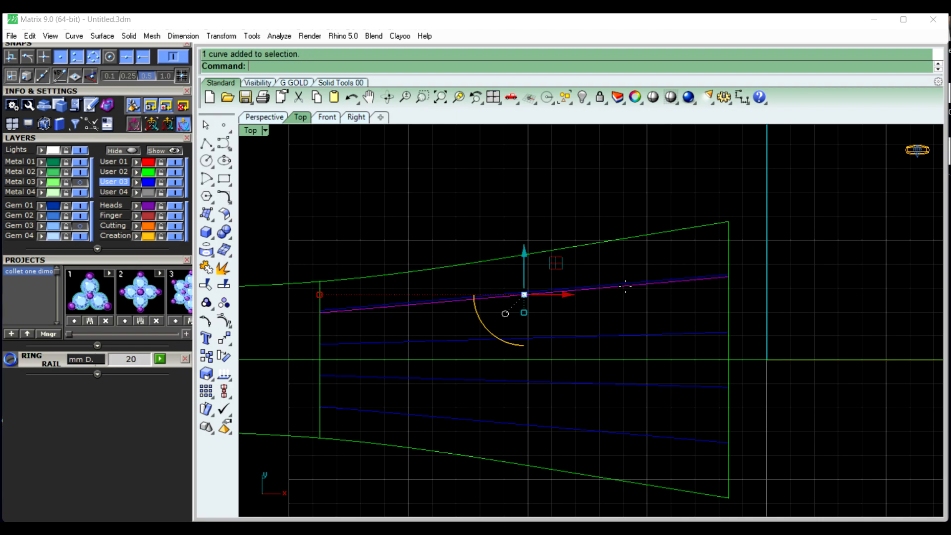
{"action": "key", "text": "Return"}
{"action": "left_click", "coordinate": [632, 307]}
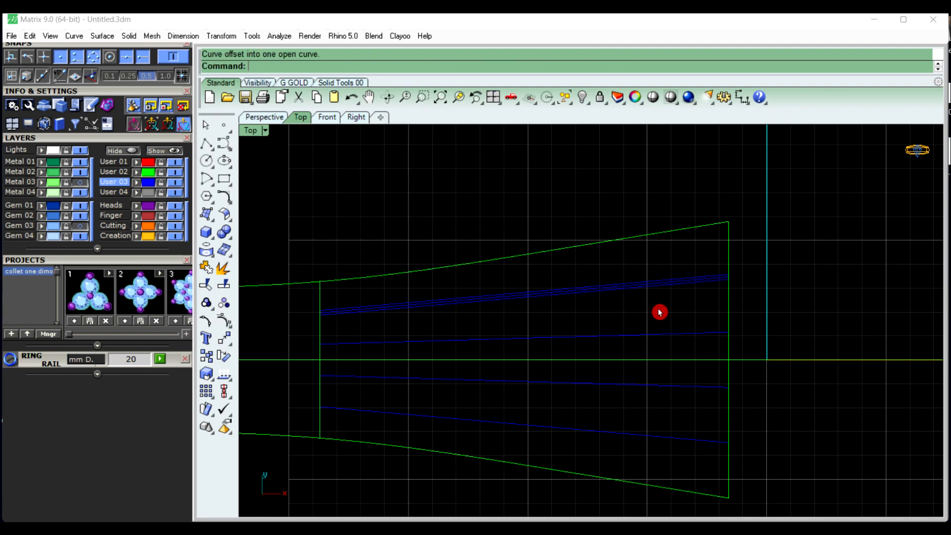
Delete the original uppermost divider line between its two offset copies
{"action": "scroll", "coordinate": [590, 295], "scroll_direction": "up", "scroll_amount": 4}
{"action": "scroll", "coordinate": [591, 296], "scroll_direction": "up", "scroll_amount": 2}
{"action": "left_click", "coordinate": [587, 286]}
{"action": "key", "text": "Delete"}
{"action": "scroll", "coordinate": [607, 325], "scroll_direction": "down", "scroll_amount": 3}
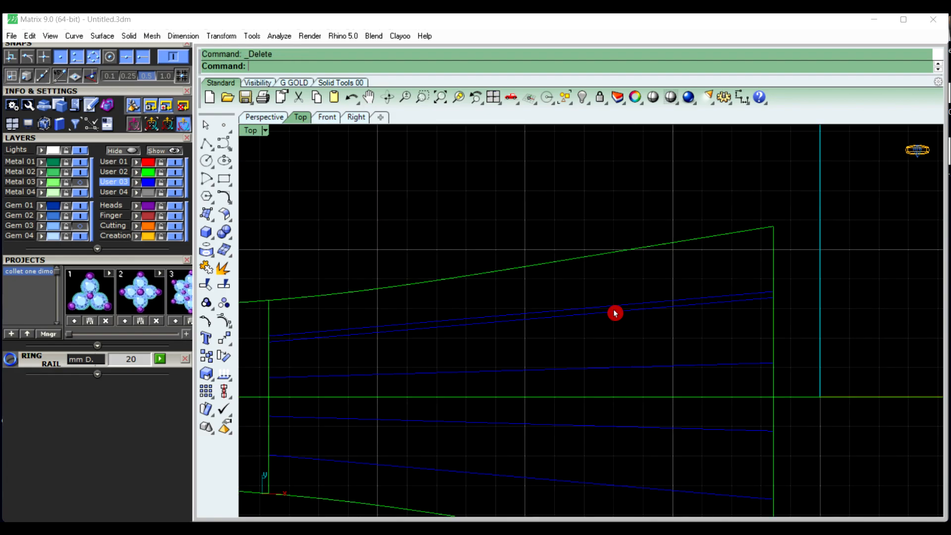
Offset the second divider line, just above the horizontal centre line, by one copy on each side
{"action": "scroll", "coordinate": [619, 326], "scroll_direction": "down", "scroll_amount": 4}
{"action": "right_click_drag", "start_coordinate": [631, 346], "coordinate": [632, 336]}
{"action": "scroll", "coordinate": [619, 310], "scroll_direction": "up", "scroll_amount": 4}
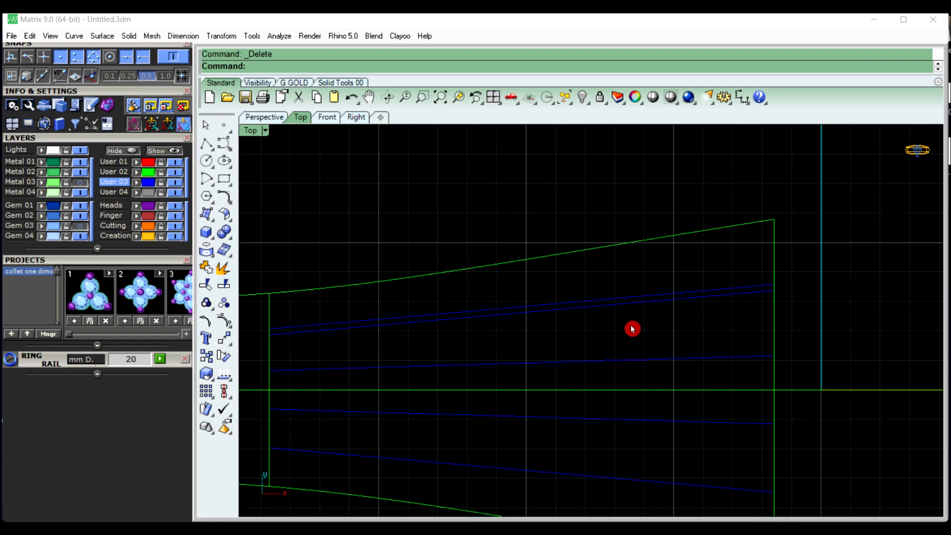
{"action": "scroll", "coordinate": [631, 328], "scroll_direction": "down", "scroll_amount": 2}
{"action": "right_click_drag", "start_coordinate": [632, 325], "coordinate": [632, 318]}
{"action": "scroll", "coordinate": [626, 349], "scroll_direction": "up", "scroll_amount": 4}
{"action": "left_click", "coordinate": [628, 346]}
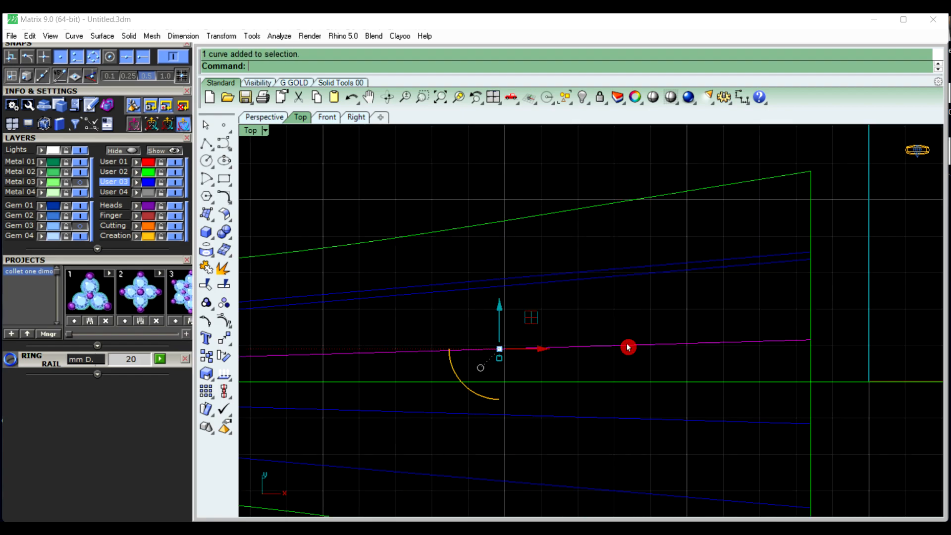
{"action": "right_click", "coordinate": [628, 345]}
{"action": "left_click", "coordinate": [628, 328]}
{"action": "right_click", "coordinate": [628, 344]}
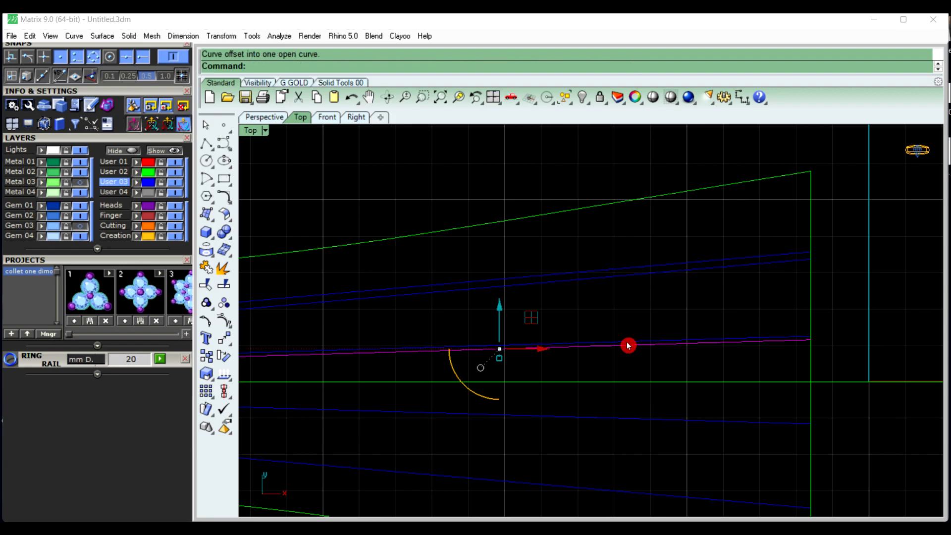
{"action": "left_click", "coordinate": [635, 372]}
{"action": "left_click", "coordinate": [653, 323]}
Delete the original second divider line, keeping the pair of offset copies around it
{"action": "scroll", "coordinate": [634, 359], "scroll_direction": "up", "scroll_amount": 5}
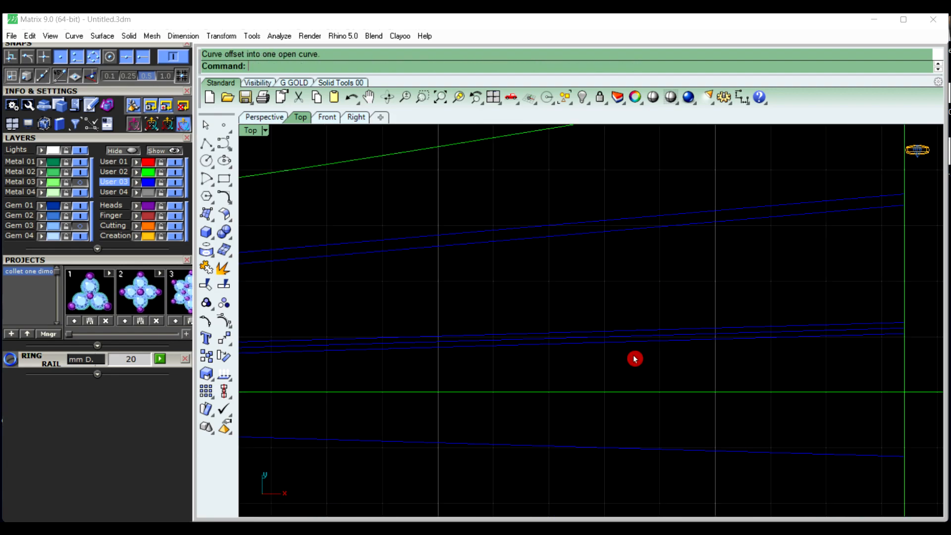
{"action": "left_click", "coordinate": [643, 325]}
{"action": "key", "text": "Delete"}
{"action": "scroll", "coordinate": [641, 325], "scroll_direction": "down", "scroll_amount": 2}
Offset the divider line just below the horizontal centre line to both of its sides
{"action": "scroll", "coordinate": [697, 321], "scroll_direction": "down", "scroll_amount": 5}
{"action": "scroll", "coordinate": [696, 327], "scroll_direction": "up", "scroll_amount": 3}
{"action": "left_click", "coordinate": [685, 344]}
{"action": "left_click", "coordinate": [686, 336]}
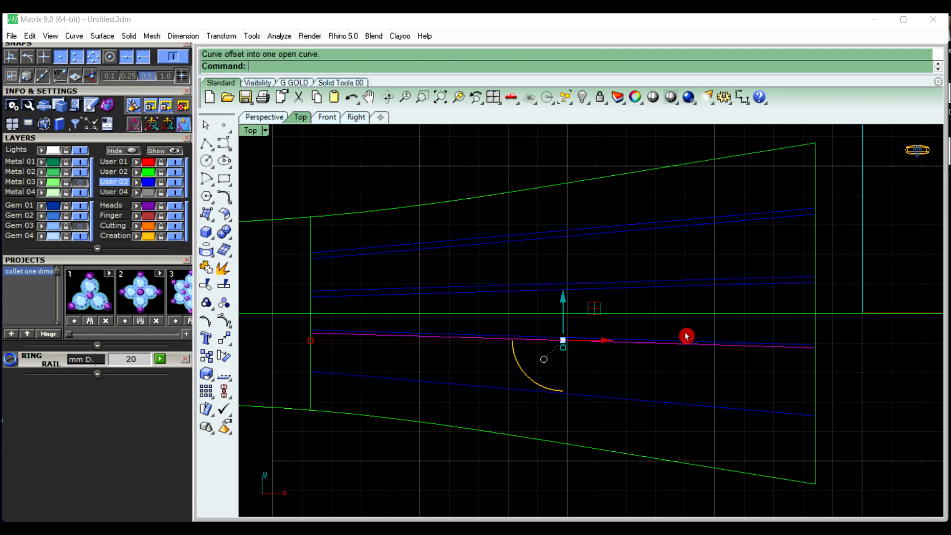
{"action": "key", "text": "Return"}
{"action": "left_click", "coordinate": [688, 358]}
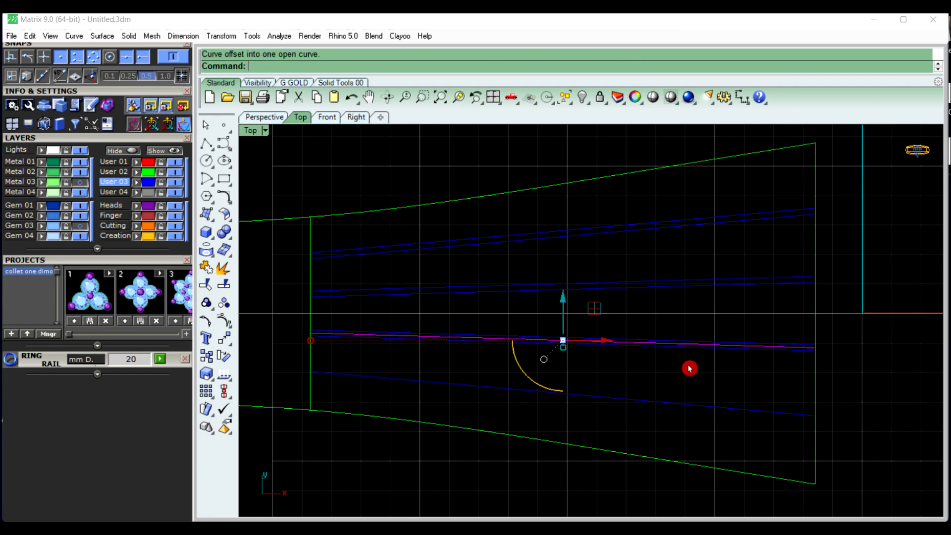
Offset the lowest divider line to both of its sides
{"action": "left_click", "coordinate": [677, 404]}
{"action": "key", "text": "Return"}
{"action": "left_click", "coordinate": [677, 402]}
{"action": "key", "text": "Return"}
{"action": "left_click", "coordinate": [675, 410]}
Delete the original middle lines of the two lower divider groups, keeping their offset pairs
{"action": "scroll", "coordinate": [676, 401], "scroll_direction": "up", "scroll_amount": 6}
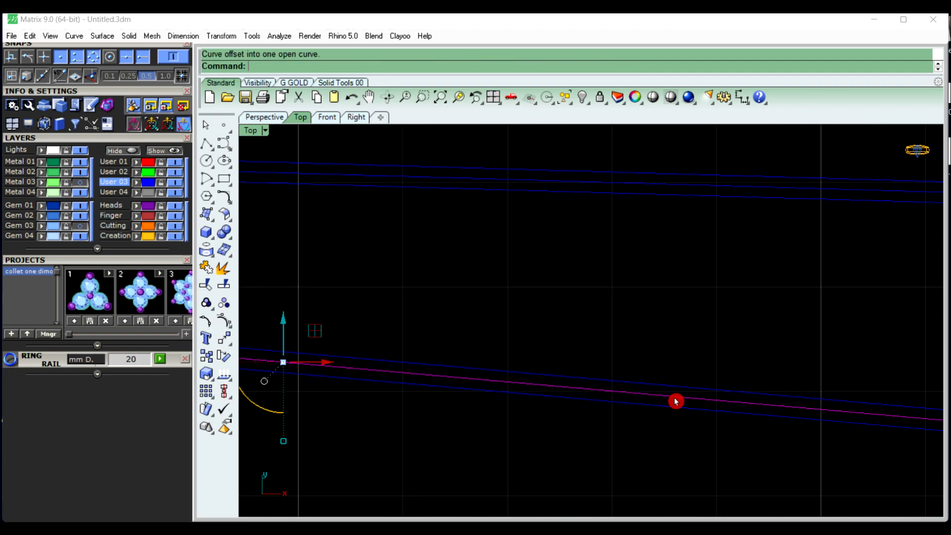
{"action": "key", "text": "Delete"}
{"action": "scroll", "coordinate": [675, 401], "scroll_direction": "down", "scroll_amount": 5}
{"action": "left_click", "coordinate": [681, 289]}
{"action": "key", "text": "Delete"}
{"action": "scroll", "coordinate": [681, 288], "scroll_direction": "down", "scroll_amount": 3}
{"action": "right_click_drag", "start_coordinate": [682, 288], "coordinate": [642, 316]}
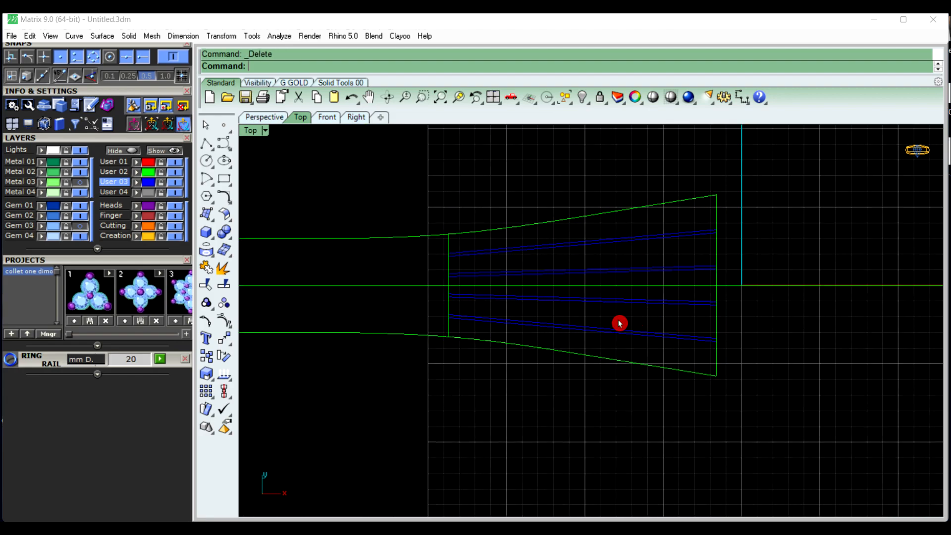
Show the hidden head circle at the wide end of the flared shank
{"action": "scroll", "coordinate": [548, 318], "scroll_direction": "down", "scroll_amount": 4}
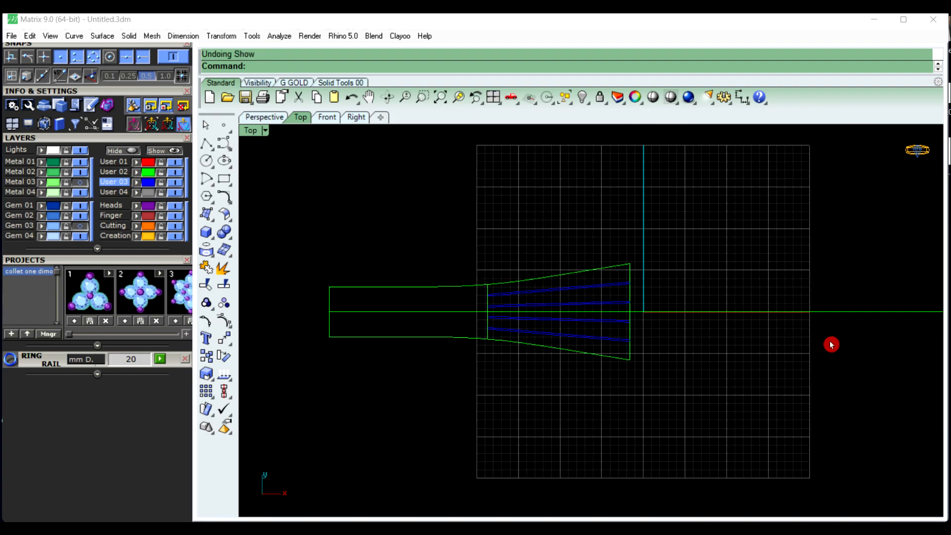
{"action": "right_click_drag", "start_coordinate": [748, 349], "coordinate": [764, 332]}
{"action": "scroll", "coordinate": [666, 262], "scroll_direction": "up", "scroll_amount": 8}
{"action": "right_click_drag", "start_coordinate": [666, 262], "coordinate": [665, 249]}
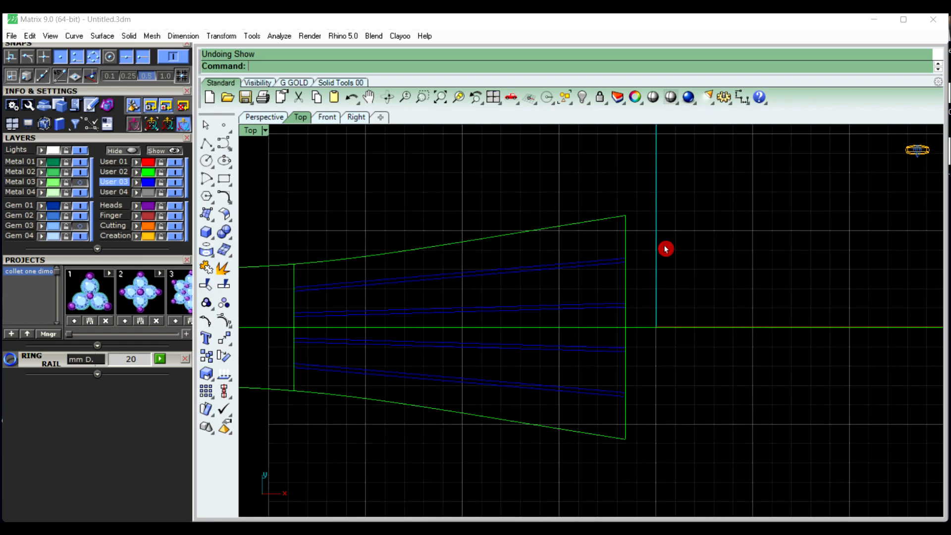
{"action": "left_click", "coordinate": [588, 106]}
{"action": "left_click", "coordinate": [600, 121]}
{"action": "right_click_drag", "start_coordinate": [697, 253], "coordinate": [694, 229]}
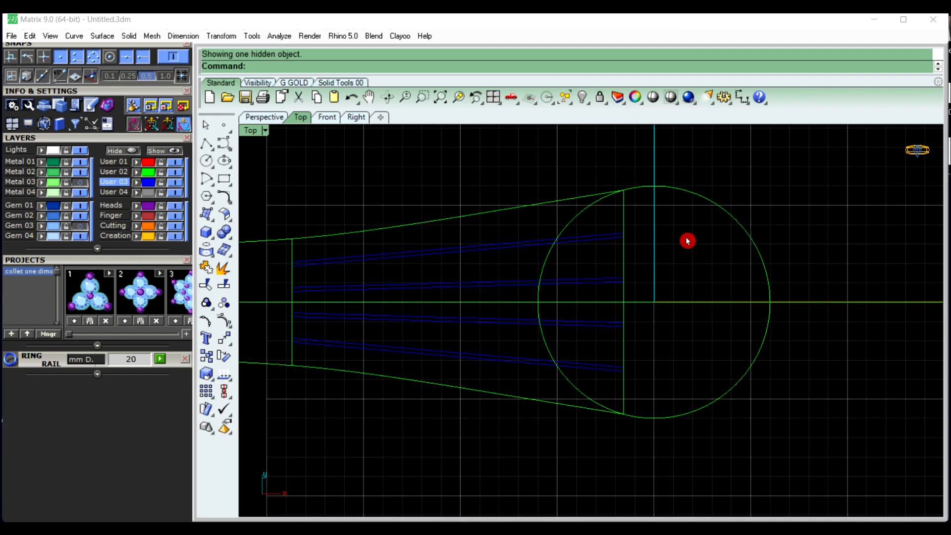
Draw an arc between the upper and lower corners of the flared end, bulging toward the shank just inside the head circle
{"action": "left_click", "coordinate": [213, 186]}
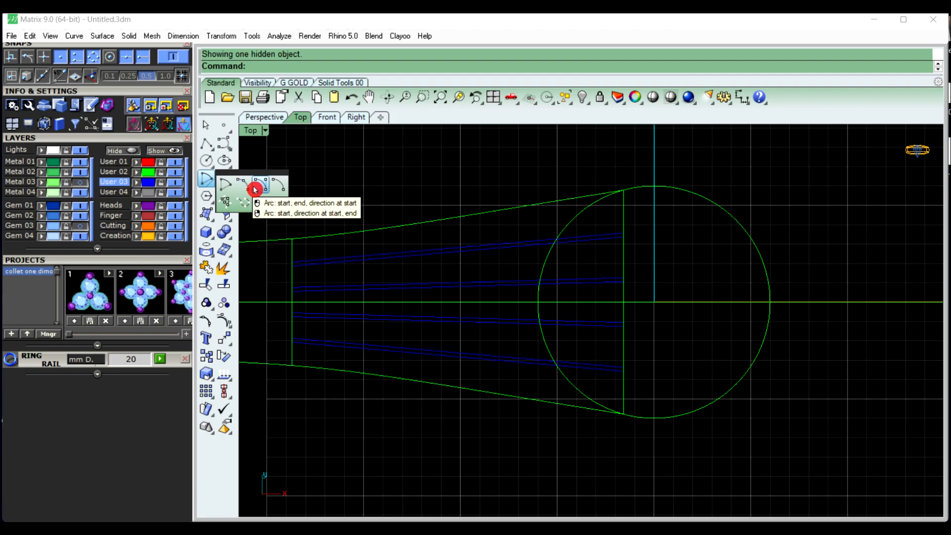
{"action": "left_click", "coordinate": [256, 189]}
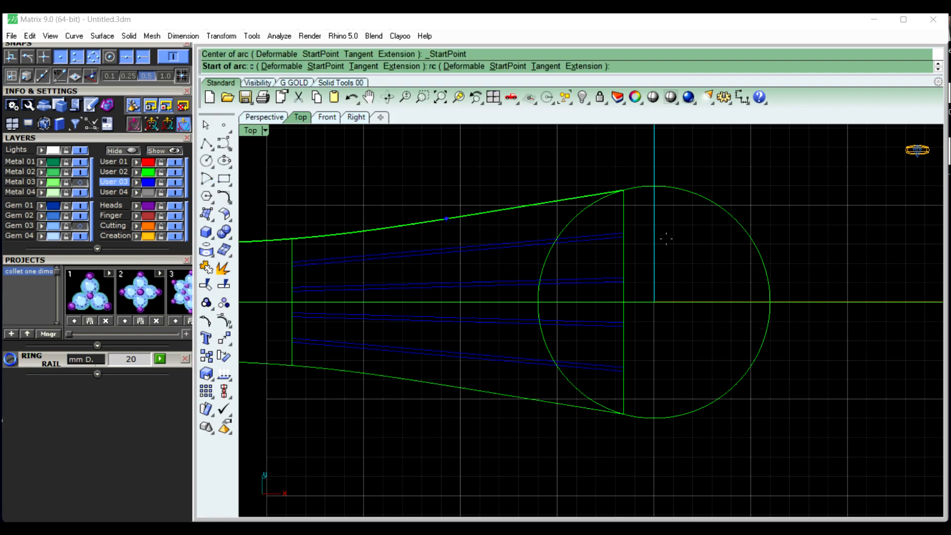
{"action": "left_click", "coordinate": [623, 190]}
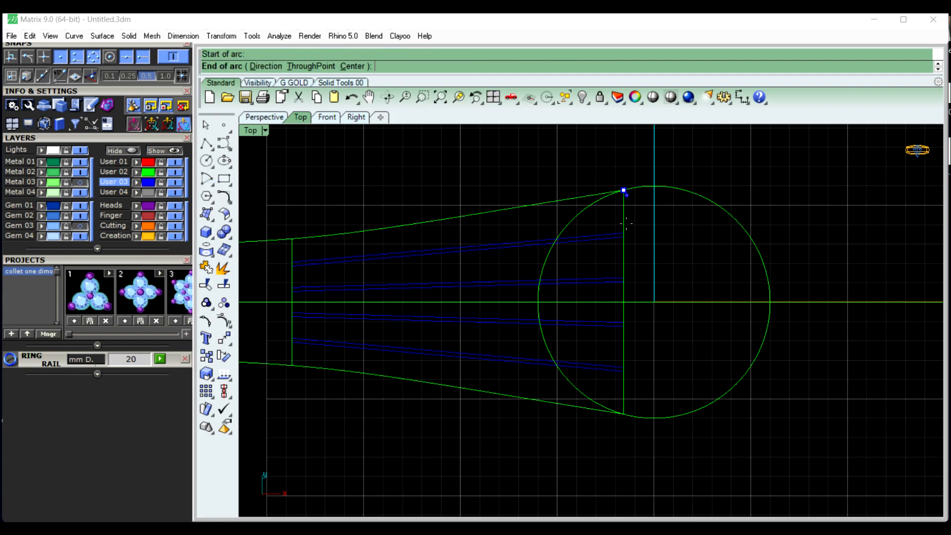
{"action": "left_click", "coordinate": [624, 415]}
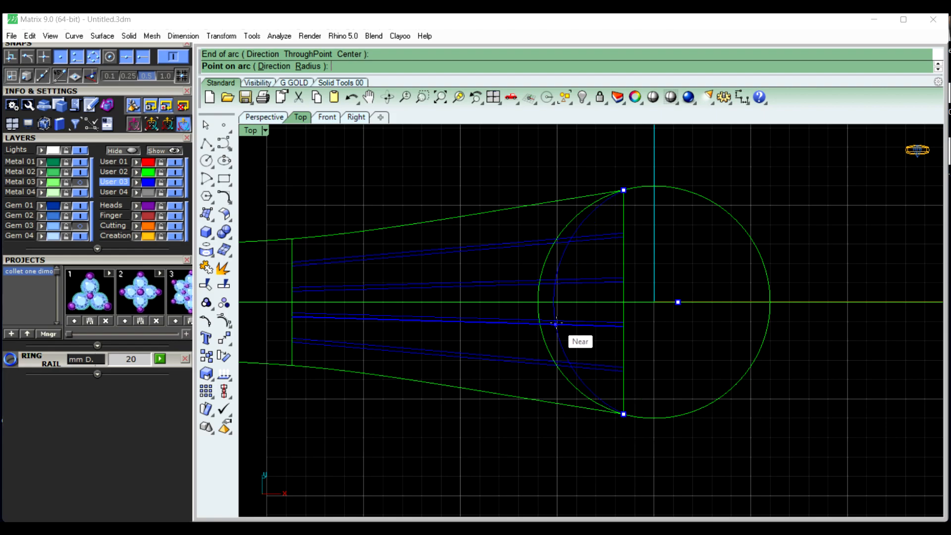
{"action": "scroll", "coordinate": [556, 322], "scroll_direction": "up", "scroll_amount": 3}
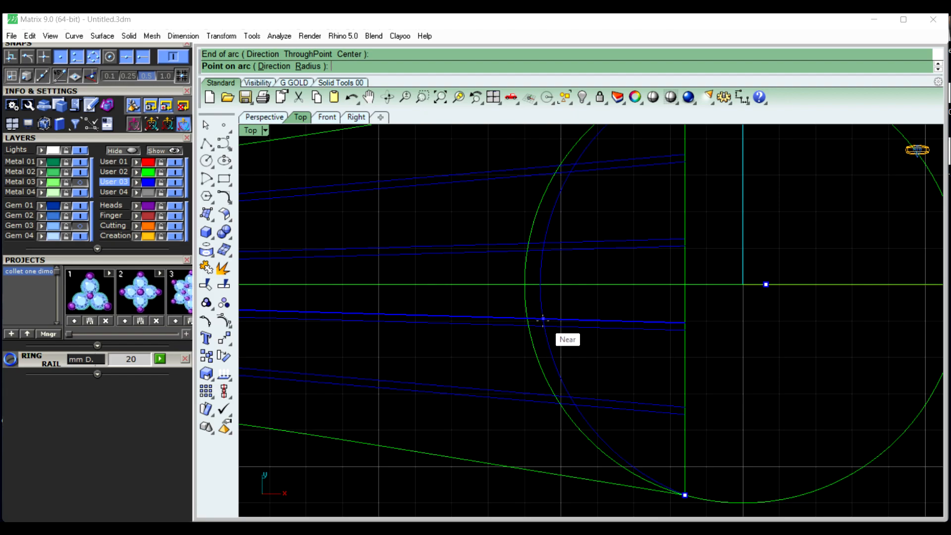
{"action": "left_click", "coordinate": [542, 319]}
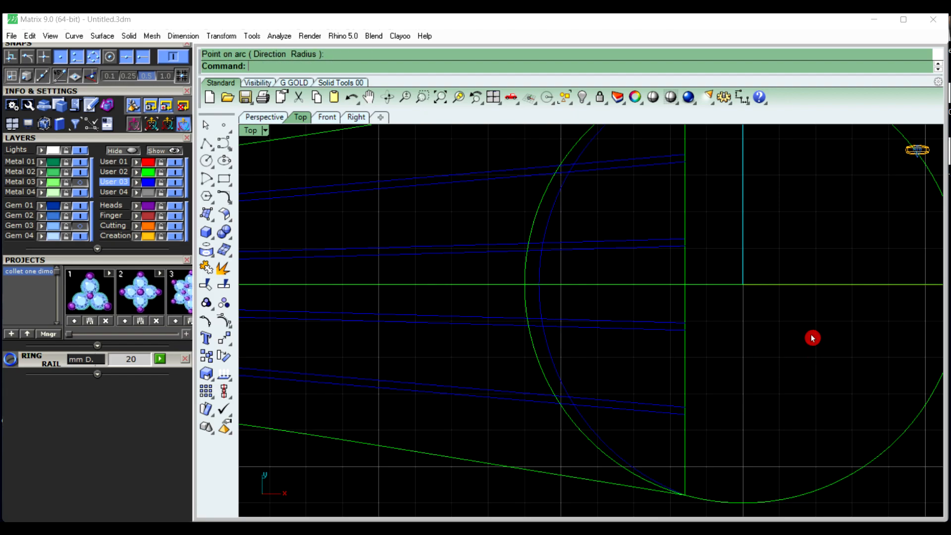
Check the new arc in the perspective view, then hide the head circle in the top view
{"action": "left_click", "coordinate": [270, 118]}
{"action": "right_click_drag", "start_coordinate": [436, 270], "coordinate": [549, 323]}
{"action": "scroll", "coordinate": [550, 323], "scroll_direction": "up", "scroll_amount": 6}
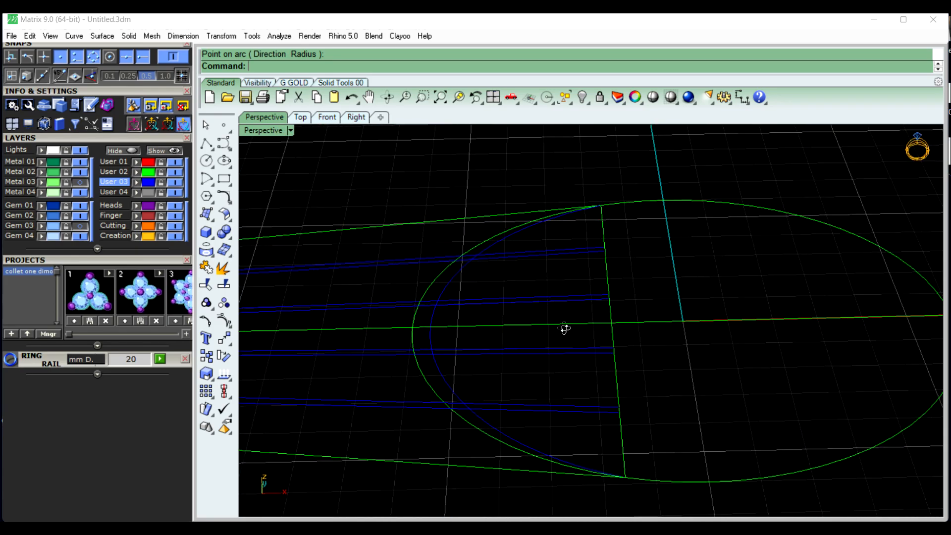
{"action": "left_click", "coordinate": [303, 121]}
{"action": "scroll", "coordinate": [450, 248], "scroll_direction": "down", "scroll_amount": 5}
{"action": "left_click", "coordinate": [651, 204]}
{"action": "left_click", "coordinate": [583, 96]}
Trim off the ends of all four divider line pairs between the arc and the vertical end line
{"action": "scroll", "coordinate": [542, 236], "scroll_direction": "up", "scroll_amount": 2}
{"action": "scroll", "coordinate": [599, 210], "scroll_direction": "down", "scroll_amount": 5}
{"action": "left_click_drag", "start_coordinate": [335, 180], "coordinate": [681, 367]}
{"action": "scroll", "coordinate": [584, 249], "scroll_direction": "up", "scroll_amount": 5}
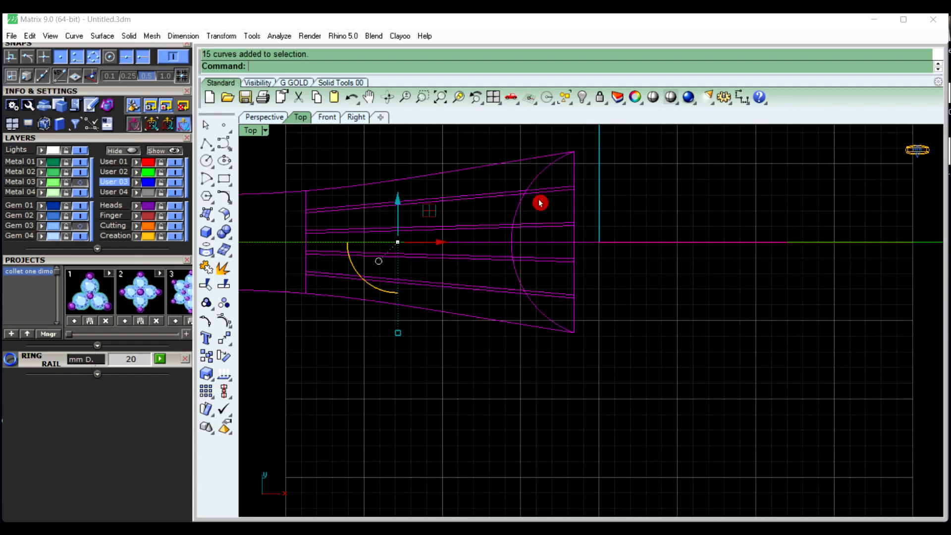
{"action": "left_click", "coordinate": [206, 284]}
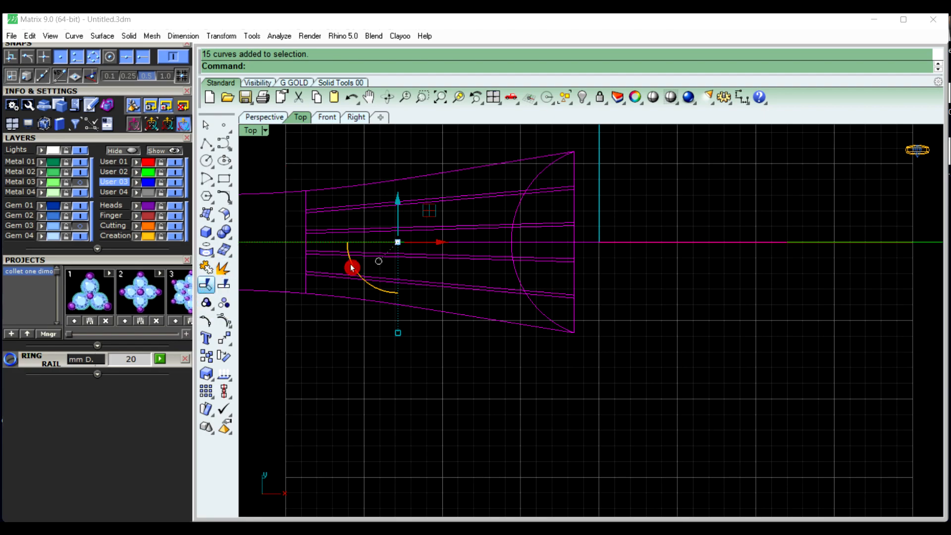
{"action": "left_click", "coordinate": [553, 191]}
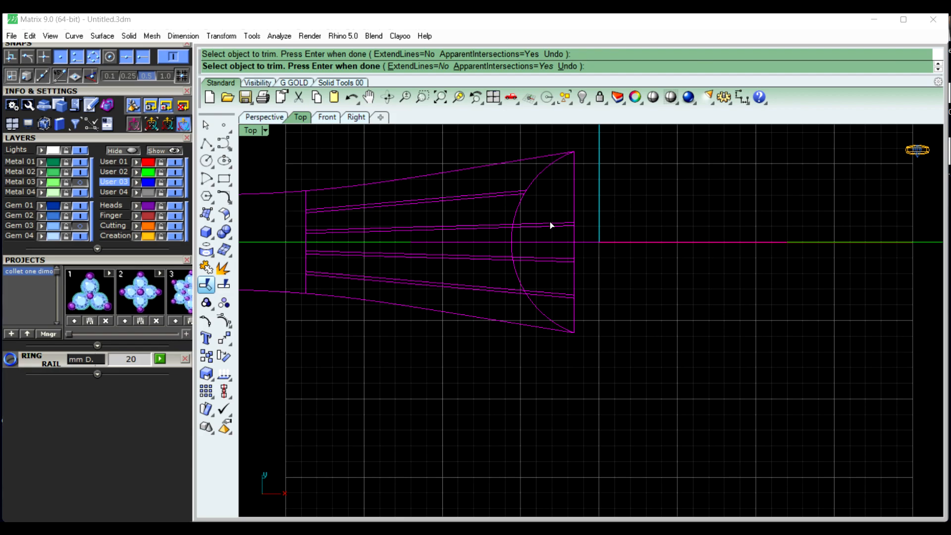
{"action": "left_click", "coordinate": [550, 228]}
{"action": "right_click", "coordinate": [636, 305]}
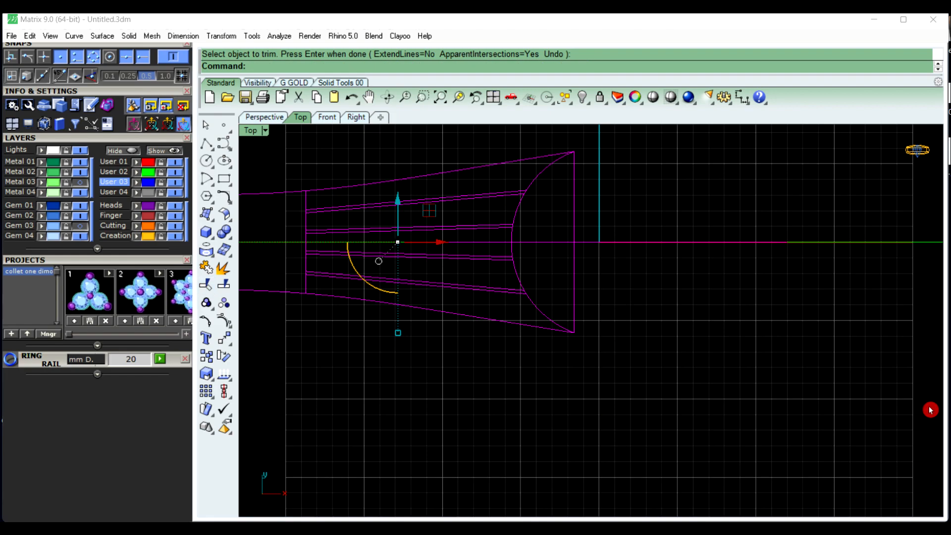
{"action": "scroll", "coordinate": [765, 331], "scroll_direction": "down", "scroll_amount": 6}
{"action": "right_click_drag", "start_coordinate": [764, 325], "coordinate": [639, 347]}
{"action": "left_click", "coordinate": [680, 356]}
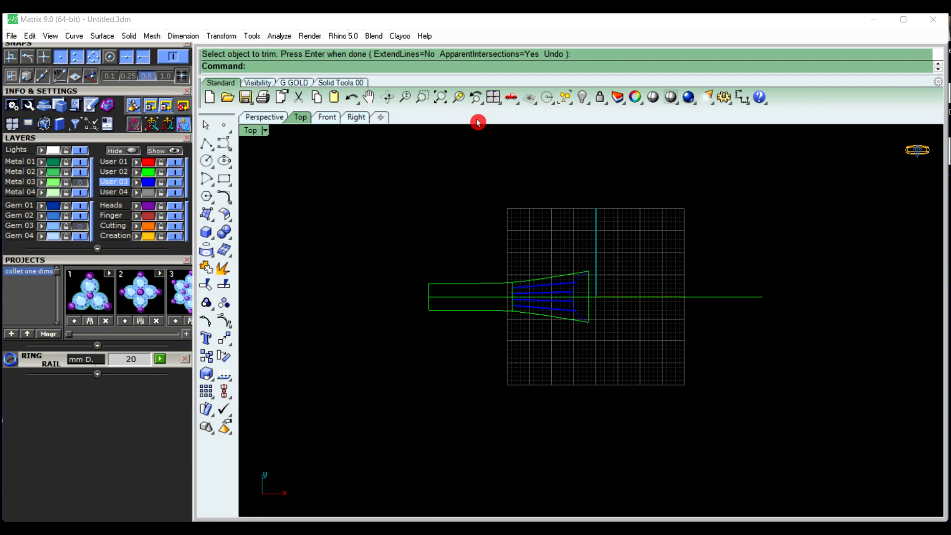
Examine the shoulder pattern beside the Om head in the reference ring photo
{"action": "scroll", "coordinate": [417, 247], "scroll_direction": "down", "scroll_amount": 10}
{"action": "right_click_drag", "start_coordinate": [631, 306], "coordinate": [631, 318]}
{"action": "scroll", "coordinate": [627, 271], "scroll_direction": "up", "scroll_amount": 16}
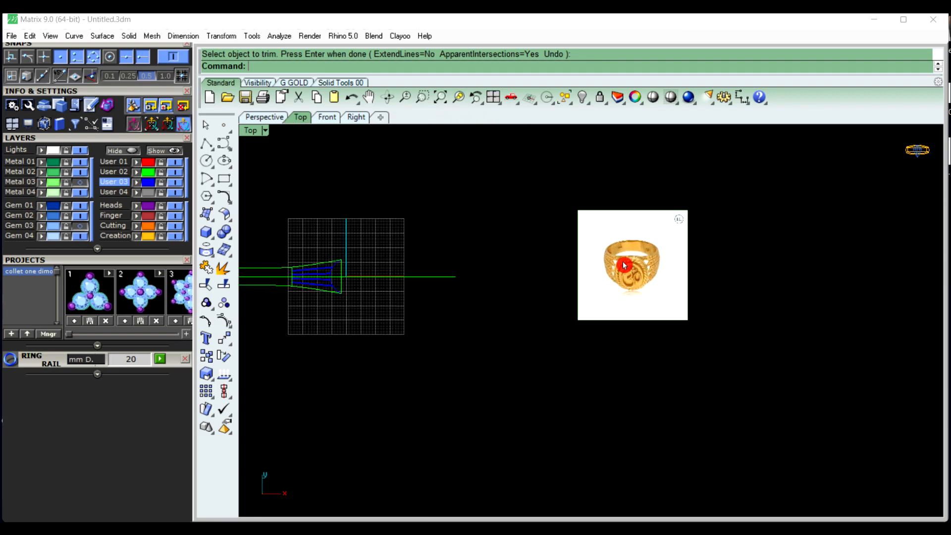
Draw a vertical guide line between the upper and lower shoulder outlines, crossing the divider lines just shank-side of the arc
{"action": "scroll", "coordinate": [620, 271], "scroll_direction": "up", "scroll_amount": 8}
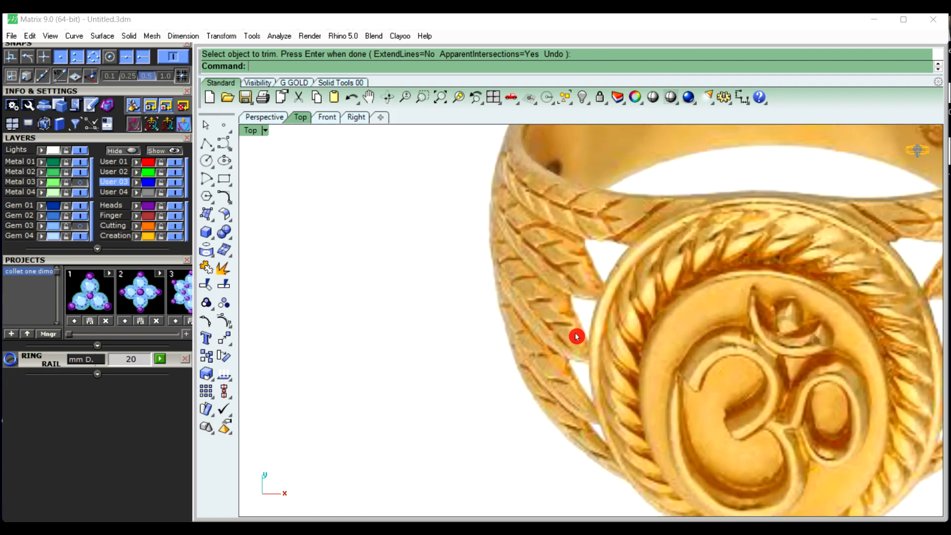
{"action": "scroll", "coordinate": [769, 324], "scroll_direction": "down", "scroll_amount": 10}
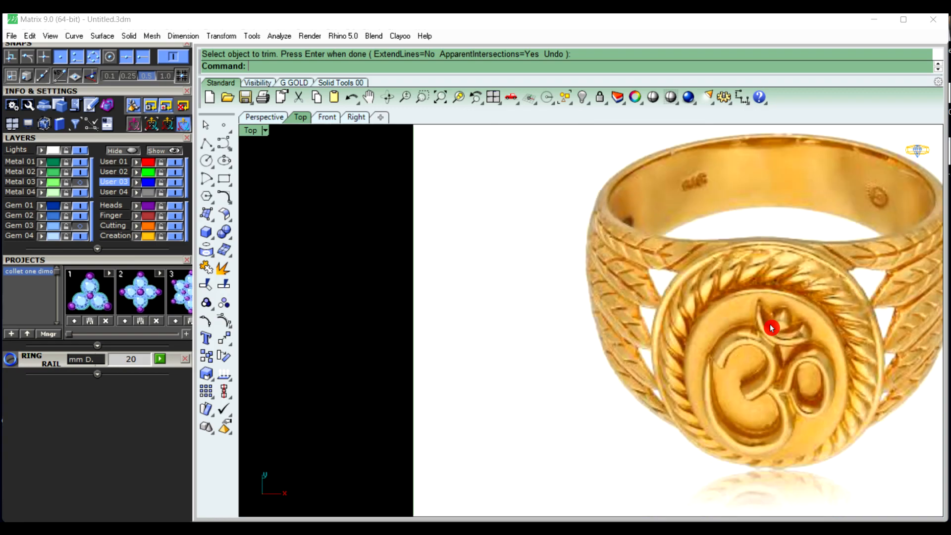
{"action": "right_click_drag", "start_coordinate": [577, 340], "coordinate": [591, 286]}
{"action": "scroll", "coordinate": [561, 333], "scroll_direction": "up", "scroll_amount": 18}
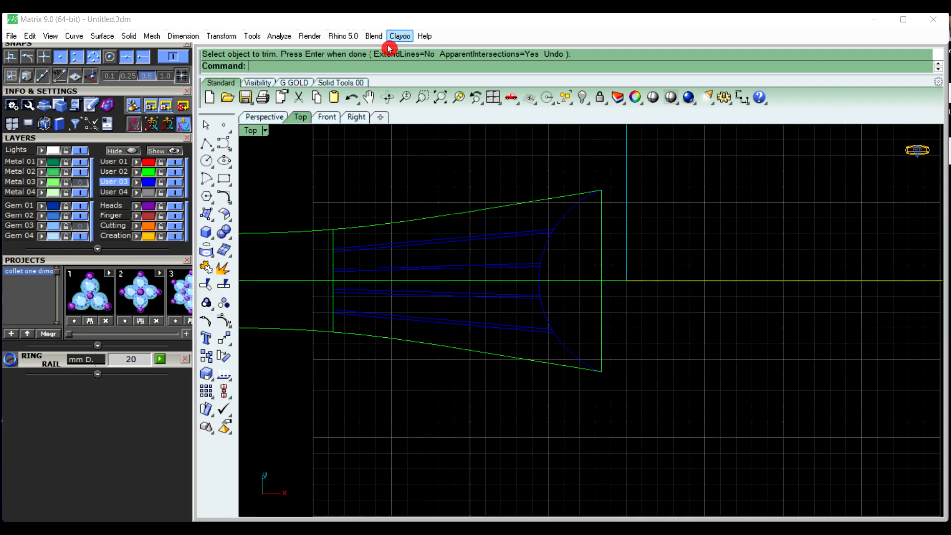
{"action": "left_click", "coordinate": [207, 143]}
{"action": "scroll", "coordinate": [518, 227], "scroll_direction": "up", "scroll_amount": 4}
{"action": "left_click", "coordinate": [510, 177]}
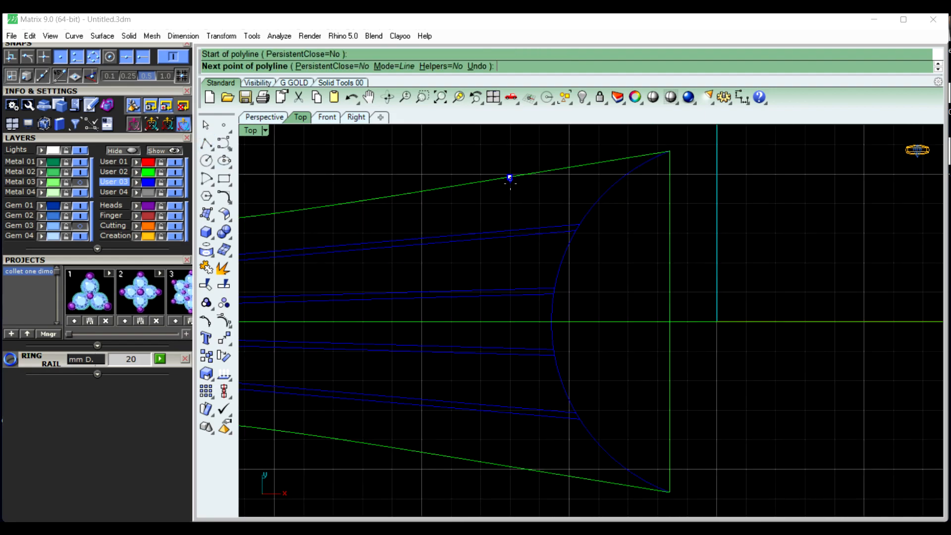
{"action": "left_click", "coordinate": [509, 466]}
{"action": "right_click", "coordinate": [497, 483]}
{"action": "right_click_drag", "start_coordinate": [520, 381], "coordinate": [503, 369]}
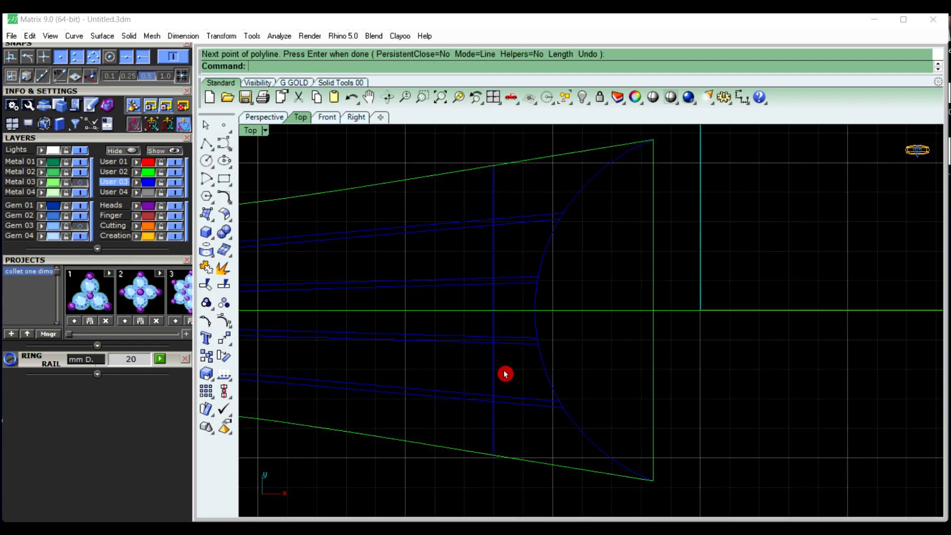
Draw a V-shaped polyline tip for the strip above the centre strip, from the guide line to the arc and back
{"action": "left_click", "coordinate": [207, 143]}
{"action": "scroll", "coordinate": [517, 241], "scroll_direction": "up", "scroll_amount": 1}
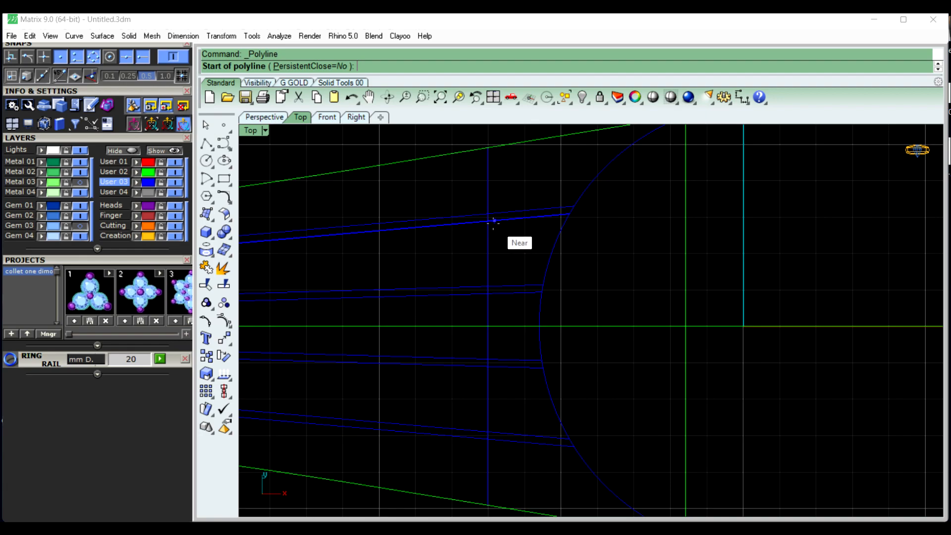
{"action": "scroll", "coordinate": [493, 223], "scroll_direction": "up", "scroll_amount": 3}
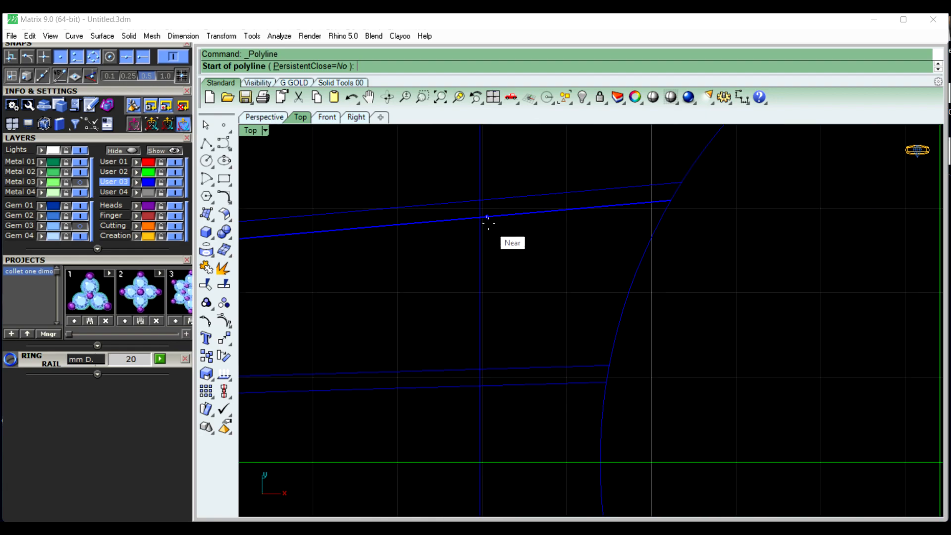
{"action": "left_click", "coordinate": [489, 223]}
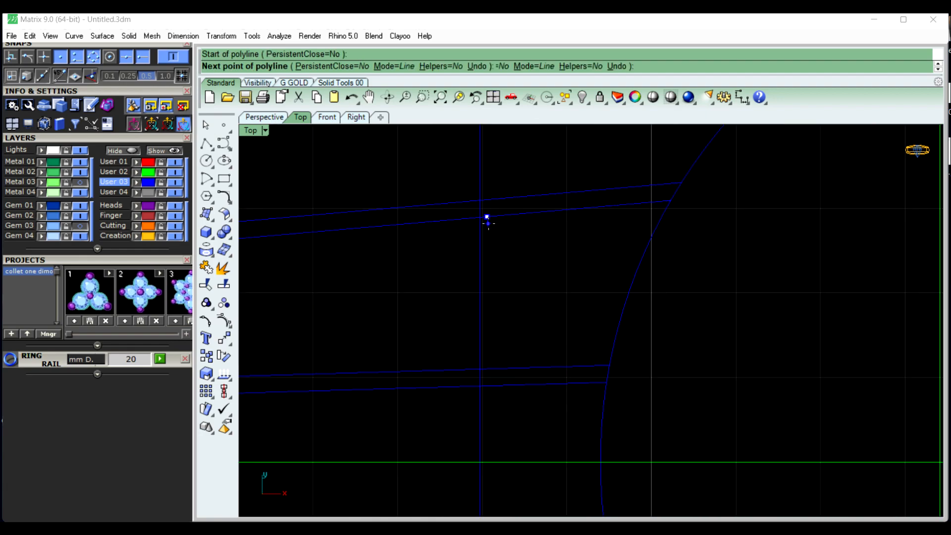
{"action": "left_click", "coordinate": [625, 292]}
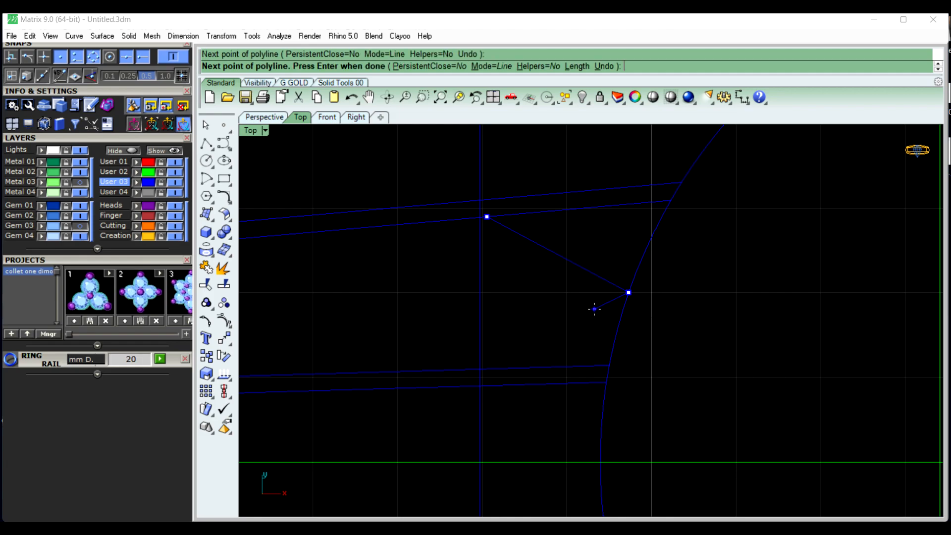
{"action": "left_click", "coordinate": [481, 369]}
{"action": "right_click", "coordinate": [551, 355]}
Draw a V-shaped polyline tip for the centre strip, with its point where the arc meets the horizontal centreline
{"action": "scroll", "coordinate": [551, 355], "scroll_direction": "down", "scroll_amount": 4}
{"action": "right_click_drag", "start_coordinate": [551, 355], "coordinate": [552, 293]}
{"action": "right_click", "coordinate": [632, 330]}
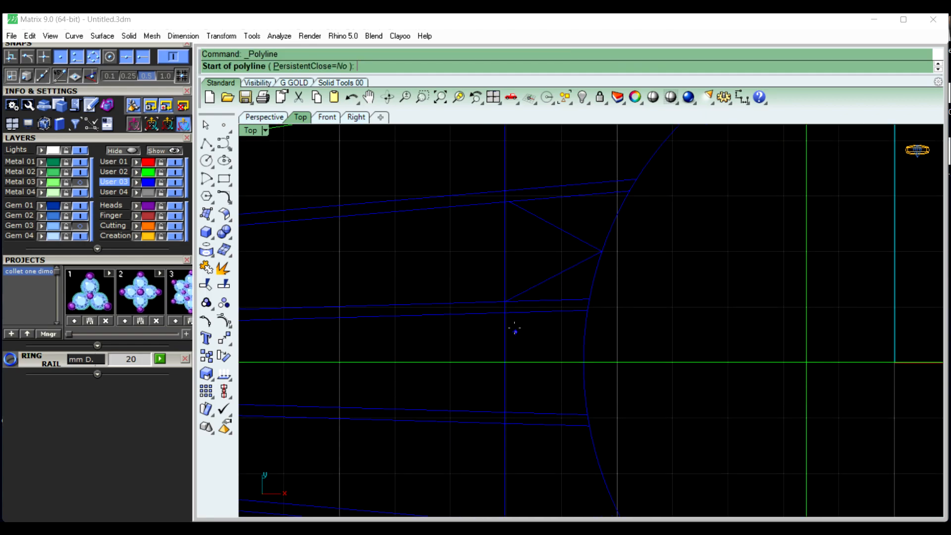
{"action": "left_click", "coordinate": [509, 313]}
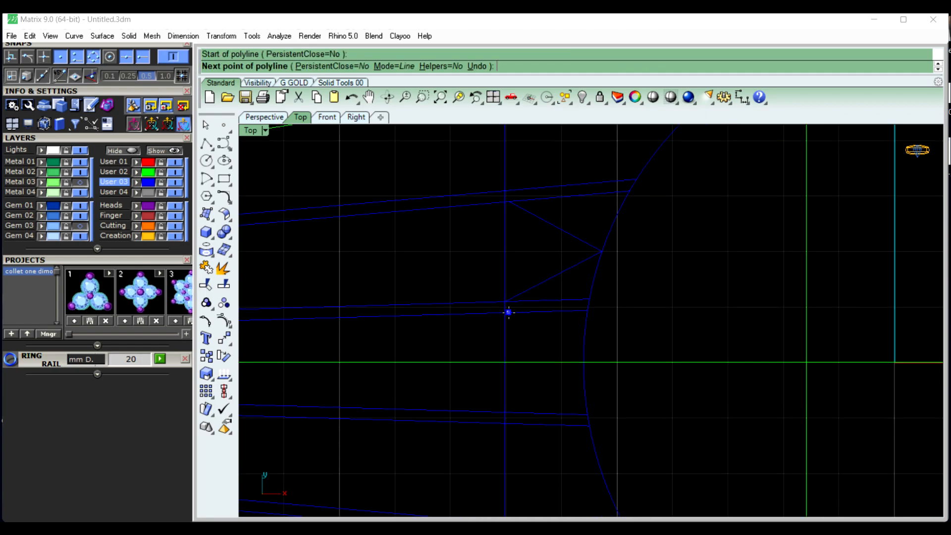
{"action": "left_click", "coordinate": [584, 362]}
{"action": "scroll", "coordinate": [515, 411], "scroll_direction": "up", "scroll_amount": 10}
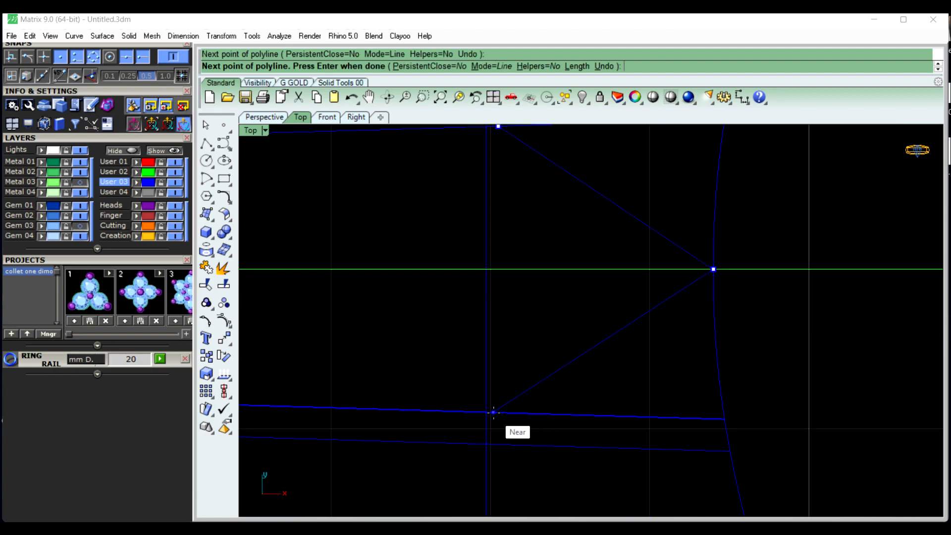
{"action": "left_click", "coordinate": [492, 412]}
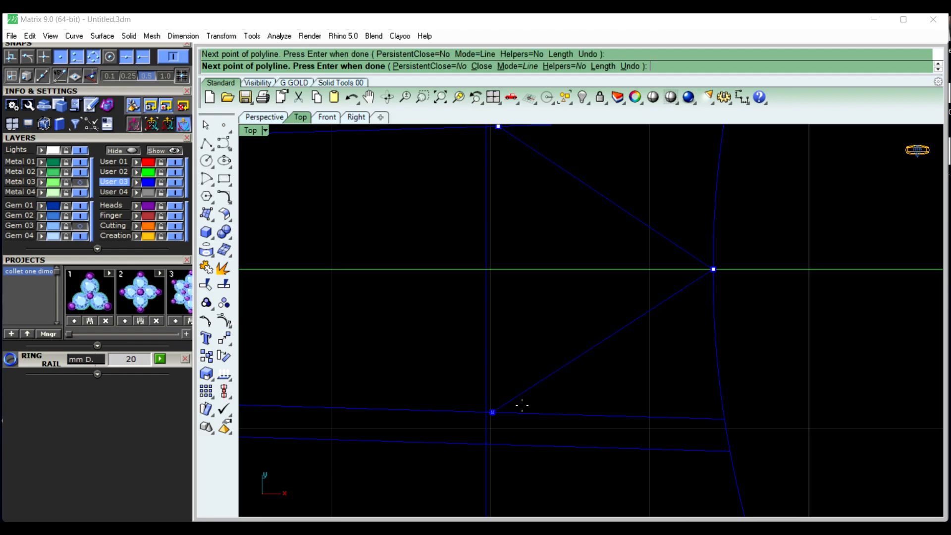
{"action": "right_click", "coordinate": [549, 398]}
{"action": "scroll", "coordinate": [549, 399], "scroll_direction": "down", "scroll_amount": 10}
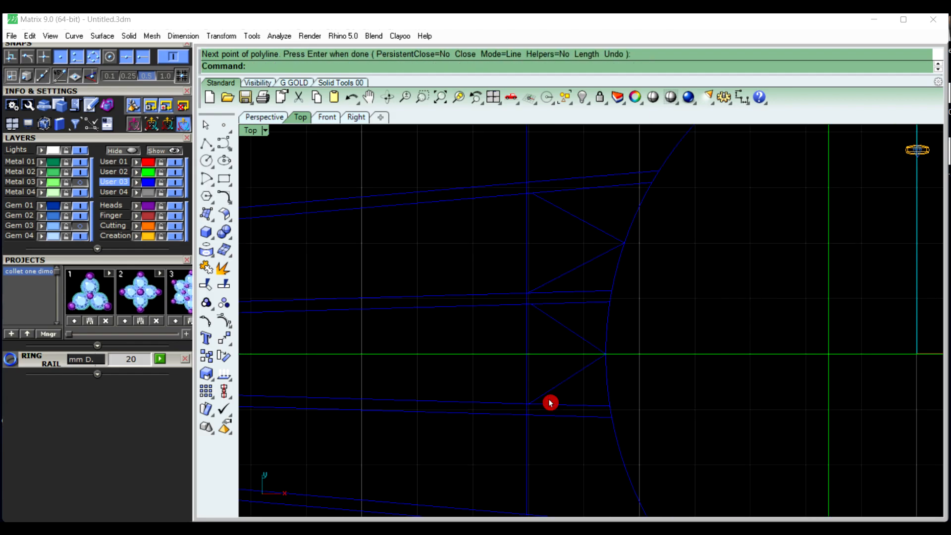
Mirror the upper strip's V-shaped tip across the horizontal centreline onto the matching lower strip
{"action": "left_click", "coordinate": [600, 257]}
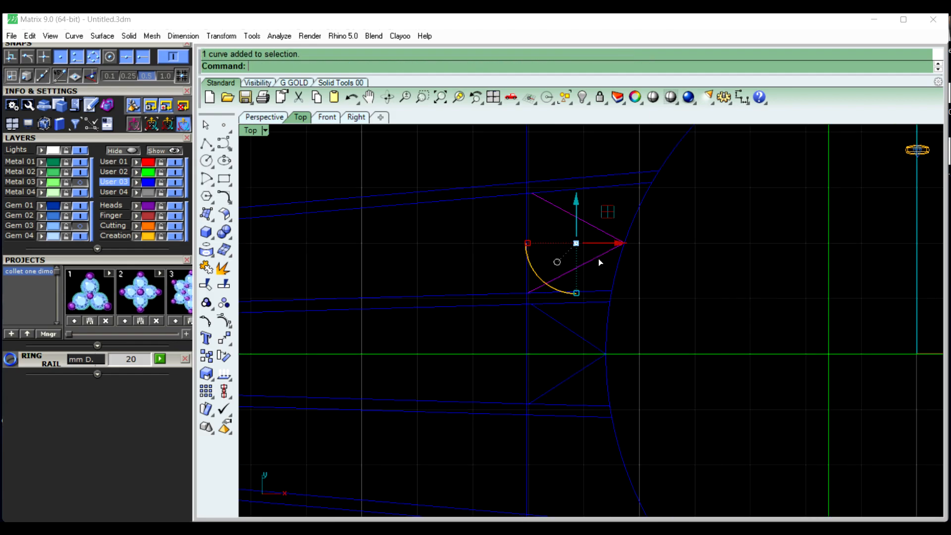
{"action": "left_click", "coordinate": [297, 83]}
{"action": "left_click", "coordinate": [322, 99]}
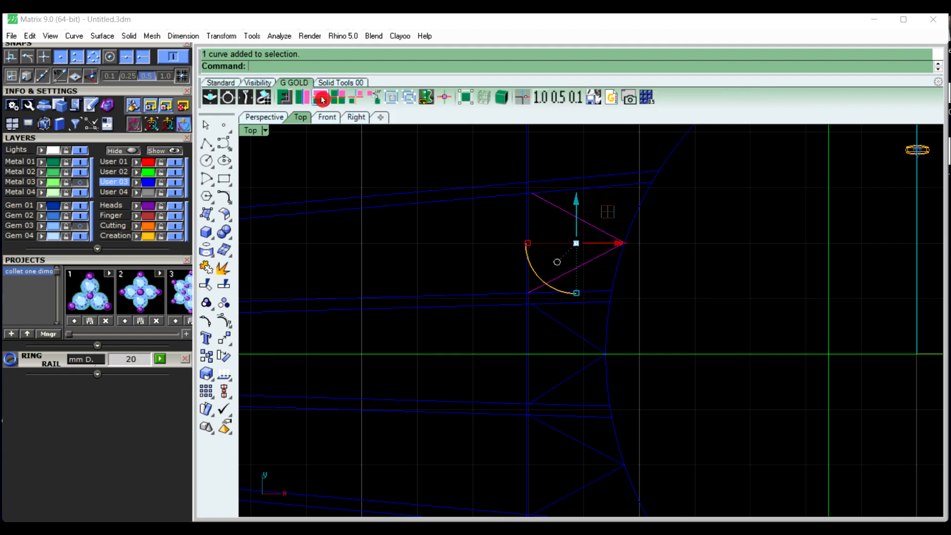
{"action": "left_click", "coordinate": [669, 300]}
{"action": "scroll", "coordinate": [670, 299], "scroll_direction": "down", "scroll_amount": 4}
{"action": "right_click_drag", "start_coordinate": [694, 341], "coordinate": [668, 283]}
{"action": "scroll", "coordinate": [597, 259], "scroll_direction": "down", "scroll_amount": 2}
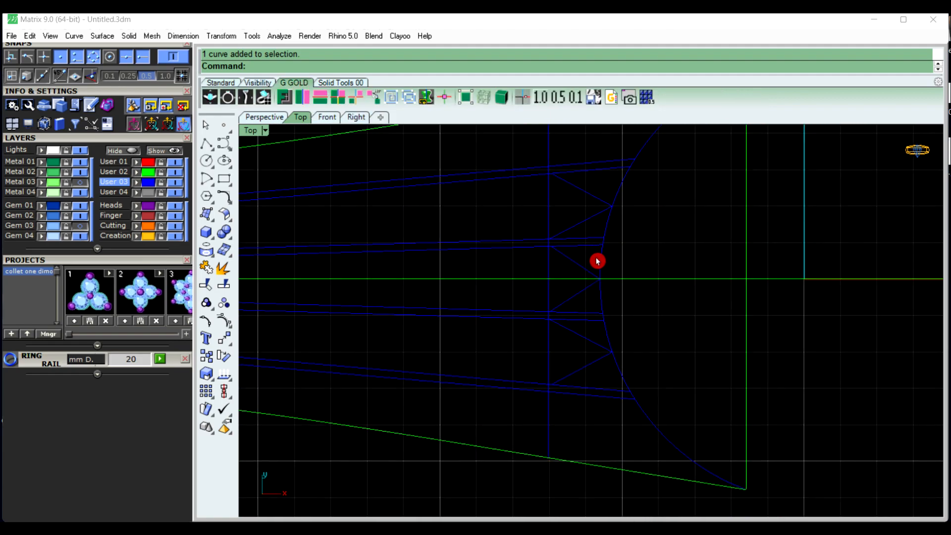
Trim the inner divider lines between the V-shaped tips and the arc, keeping the outermost line on each side
{"action": "scroll", "coordinate": [634, 281], "scroll_direction": "down", "scroll_amount": 2}
{"action": "left_click_drag", "start_coordinate": [367, 184], "coordinate": [647, 396]}
{"action": "right_click_drag", "start_coordinate": [625, 391], "coordinate": [611, 406]}
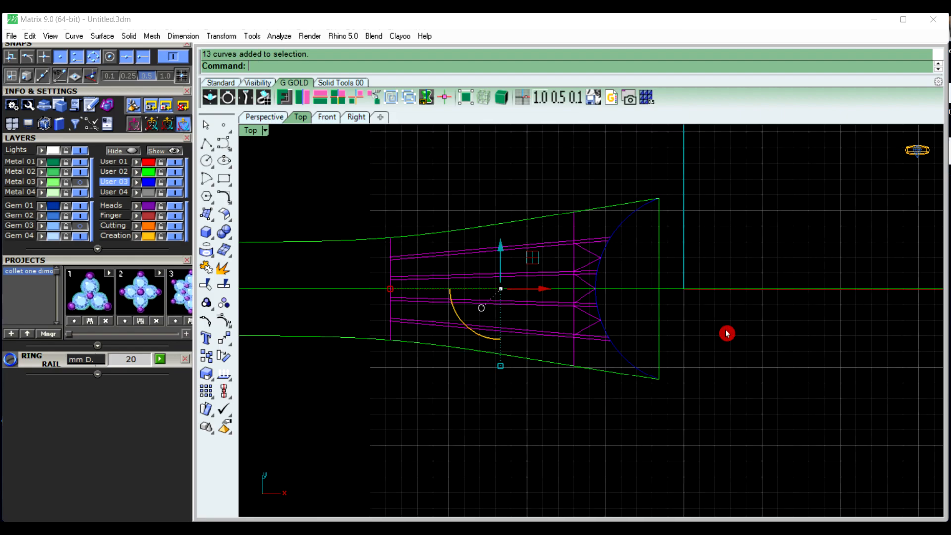
{"action": "left_click", "coordinate": [211, 291]}
{"action": "scroll", "coordinate": [579, 251], "scroll_direction": "up", "scroll_amount": 4}
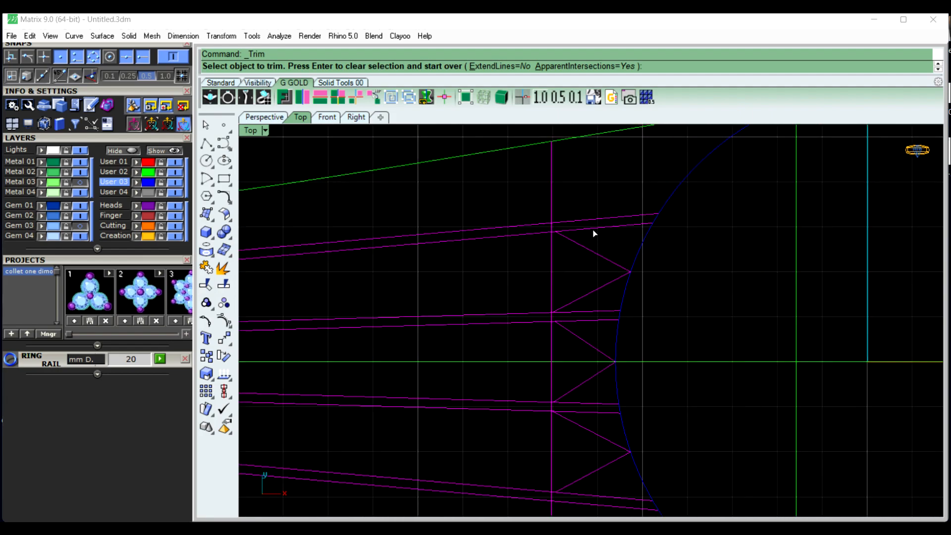
{"action": "left_click", "coordinate": [595, 234]}
{"action": "left_click", "coordinate": [592, 310]}
{"action": "scroll", "coordinate": [597, 314], "scroll_direction": "down", "scroll_amount": 2}
{"action": "scroll", "coordinate": [586, 302], "scroll_direction": "up", "scroll_amount": 2}
{"action": "left_click", "coordinate": [582, 247]}
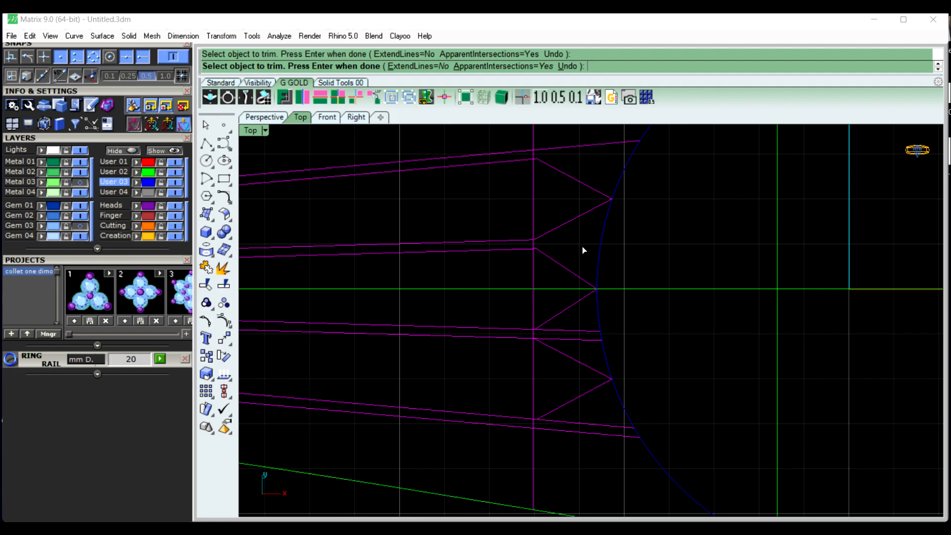
{"action": "left_click", "coordinate": [569, 330]}
{"action": "left_click", "coordinate": [575, 339]}
{"action": "scroll", "coordinate": [573, 408], "scroll_direction": "down", "scroll_amount": 3}
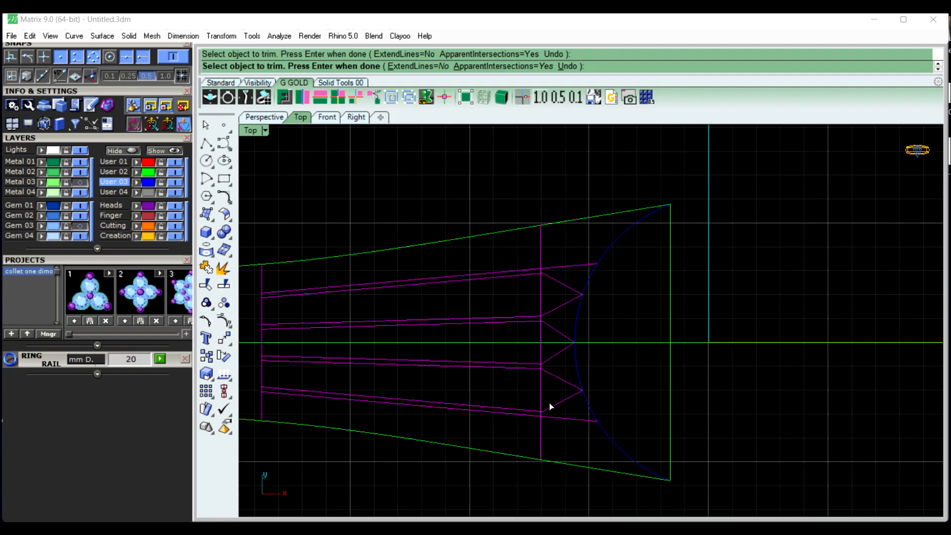
{"action": "right_click", "coordinate": [622, 387]}
{"action": "key", "text": "Escape"}
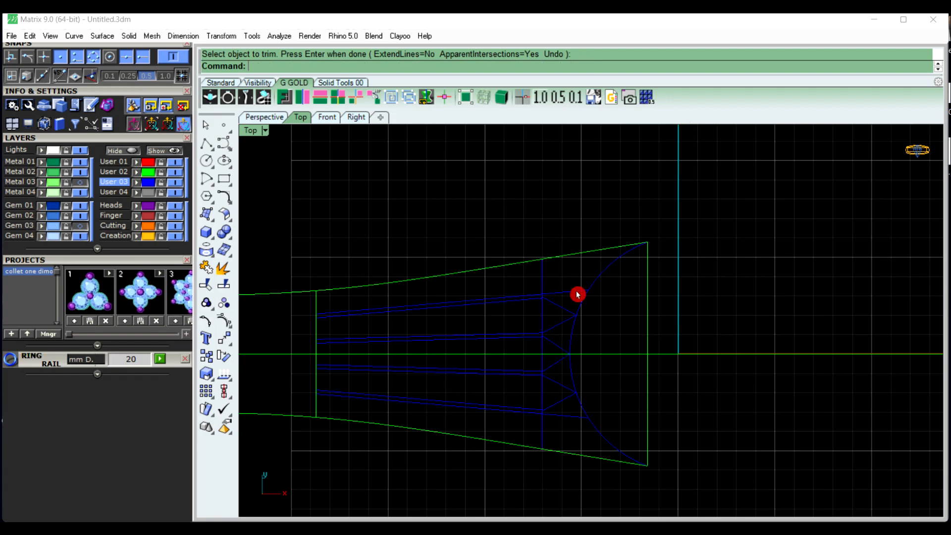
Delete the vertical guide line at the base of the V-shaped tips
{"action": "scroll", "coordinate": [552, 300], "scroll_direction": "up", "scroll_amount": 4}
{"action": "left_click", "coordinate": [541, 276]}
{"action": "key", "text": "Delete"}
Check the V-shaped tips of the three middle strips by selecting and deselecting each one
{"action": "scroll", "coordinate": [544, 274], "scroll_direction": "down", "scroll_amount": 3}
{"action": "scroll", "coordinate": [569, 283], "scroll_direction": "up", "scroll_amount": 2}
{"action": "left_click", "coordinate": [568, 284]}
{"action": "key", "text": "Escape"}
{"action": "left_click", "coordinate": [560, 336]}
{"action": "key", "text": "Escape"}
{"action": "left_click", "coordinate": [565, 395]}
{"action": "key", "text": "Escape"}
{"action": "scroll", "coordinate": [631, 378], "scroll_direction": "down", "scroll_amount": 4}
{"action": "right_click_drag", "start_coordinate": [656, 384], "coordinate": [611, 365]}
{"action": "scroll", "coordinate": [611, 365], "scroll_direction": "down", "scroll_amount": 2}
{"action": "scroll", "coordinate": [597, 355], "scroll_direction": "up", "scroll_amount": 4}
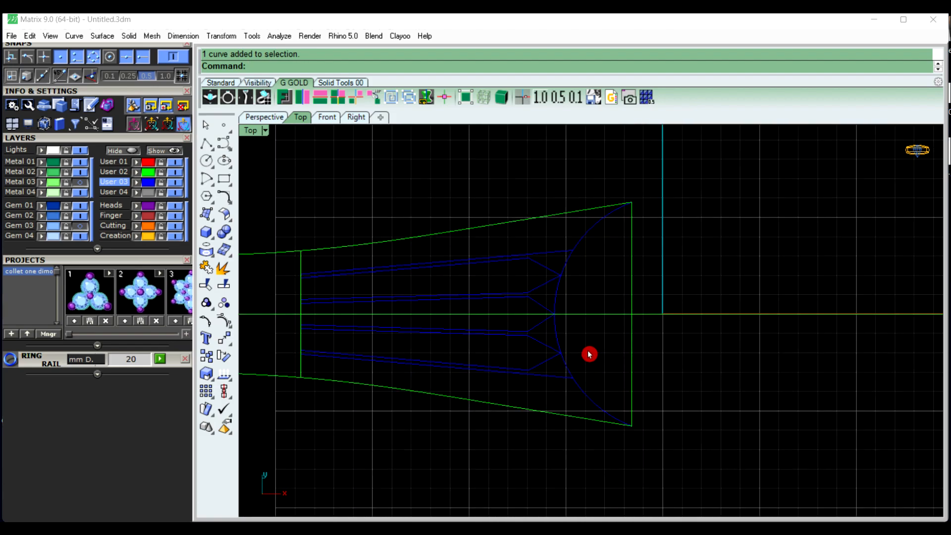
Duplicate the arc in place and hide one copy
{"action": "left_click", "coordinate": [589, 395]}
{"action": "key", "text": "Escape"}
{"action": "left_click", "coordinate": [590, 402]}
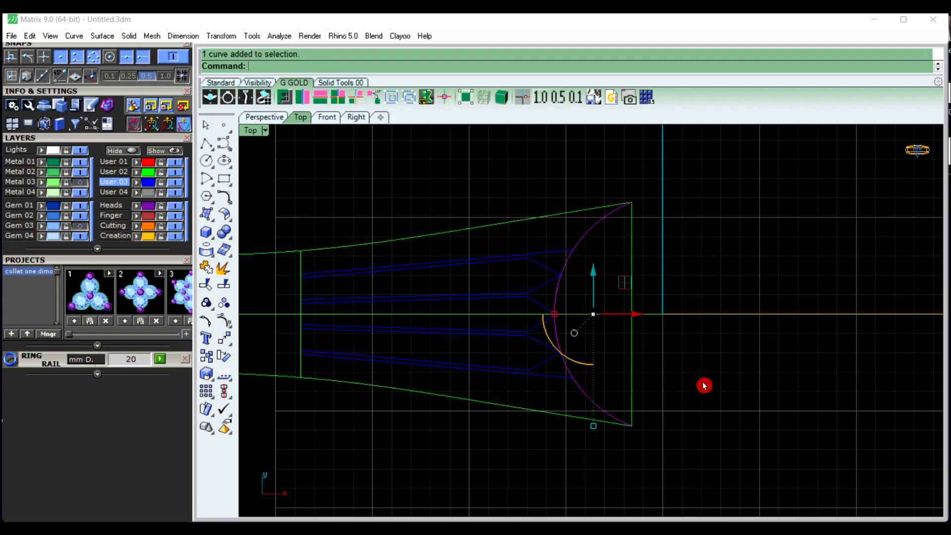
{"action": "key", "text": "ctrl+c"}
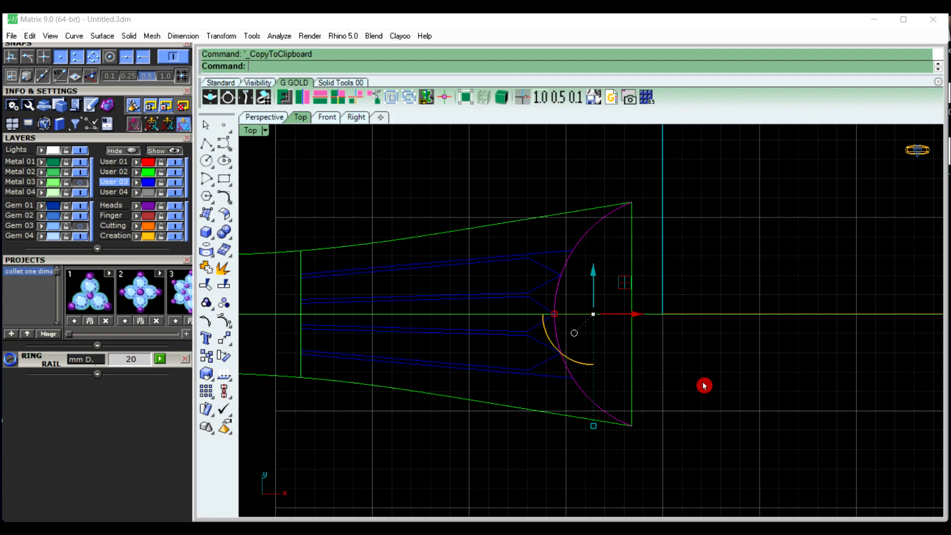
{"action": "key", "text": "ctrl+v"}
{"action": "key", "text": "Escape"}
{"action": "left_click", "coordinate": [579, 393]}
{"action": "left_click", "coordinate": [619, 425]}
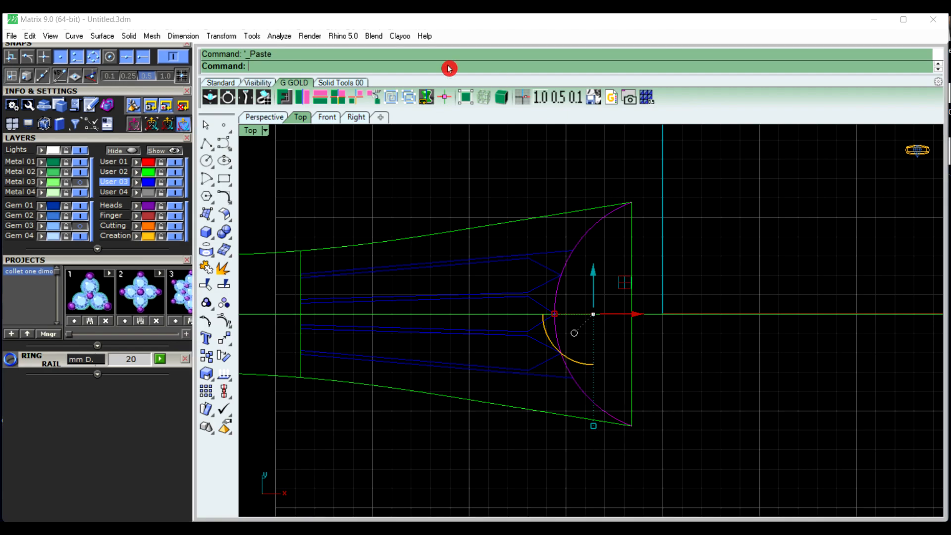
{"action": "left_click", "coordinate": [233, 83]}
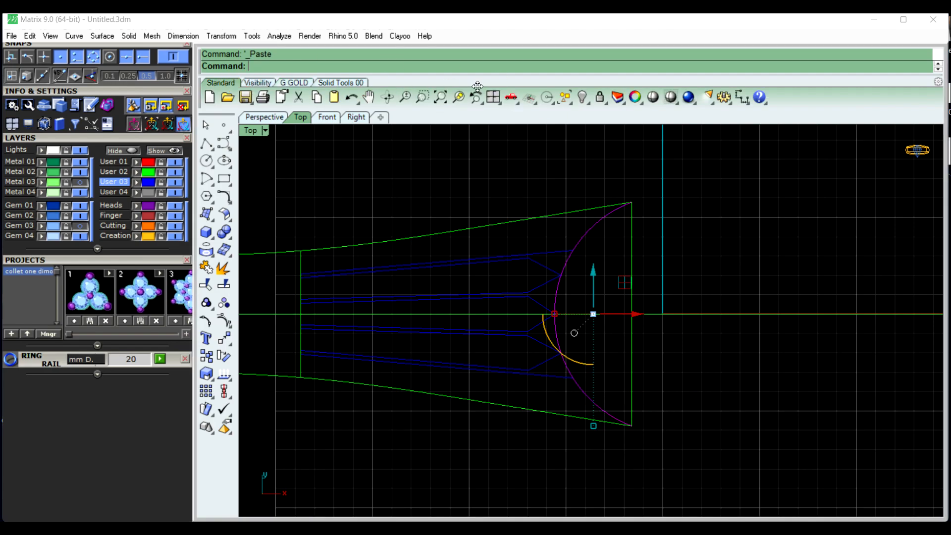
{"action": "left_click", "coordinate": [578, 99]}
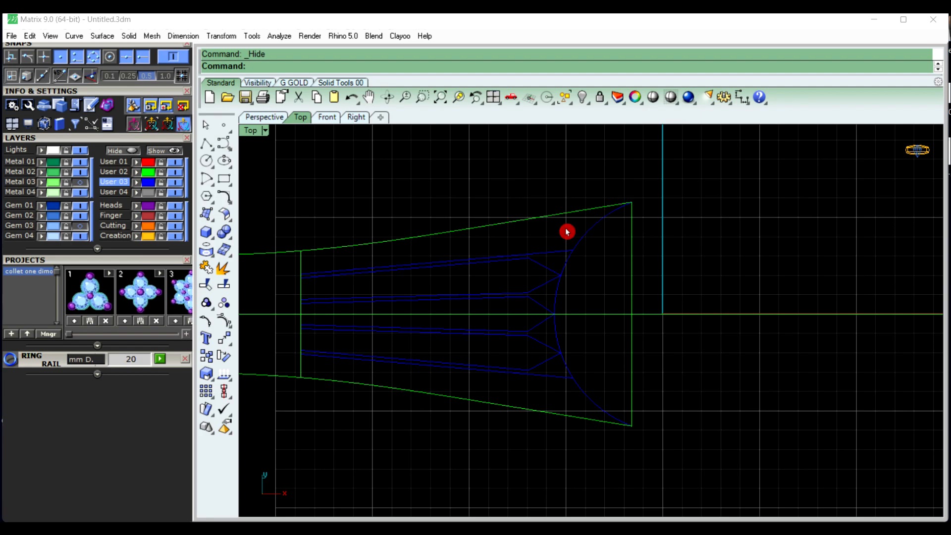
Trim away the arc between the two outermost divider lines and all of the vertical end line
{"action": "scroll", "coordinate": [589, 228], "scroll_direction": "down", "scroll_amount": 3}
{"action": "left_click_drag", "start_coordinate": [351, 187], "coordinate": [688, 438]}
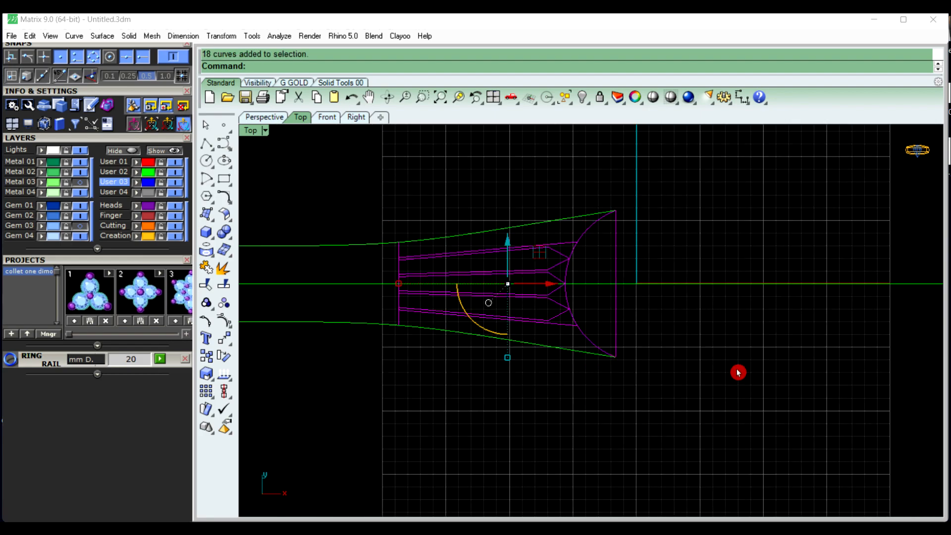
{"action": "left_click", "coordinate": [212, 286]}
{"action": "scroll", "coordinate": [594, 248], "scroll_direction": "up", "scroll_amount": 4}
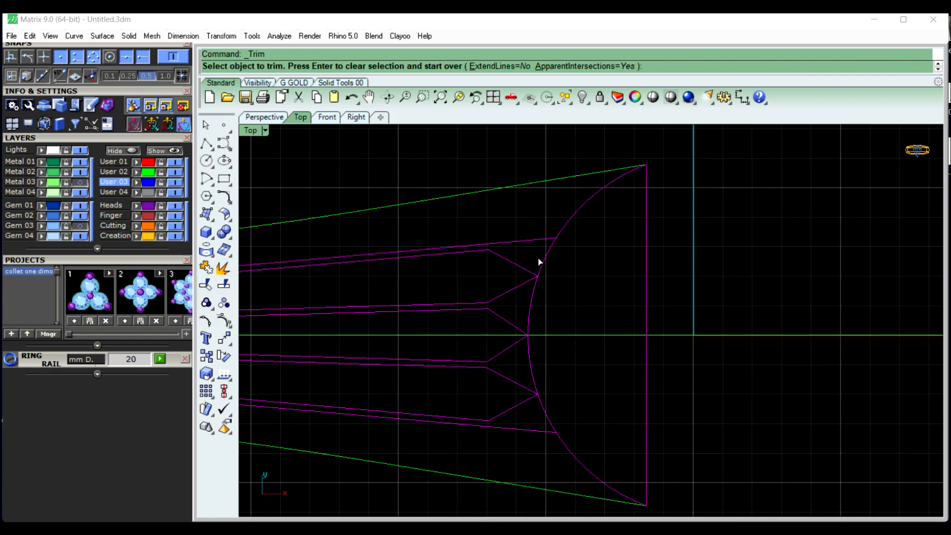
{"action": "left_click", "coordinate": [544, 263]}
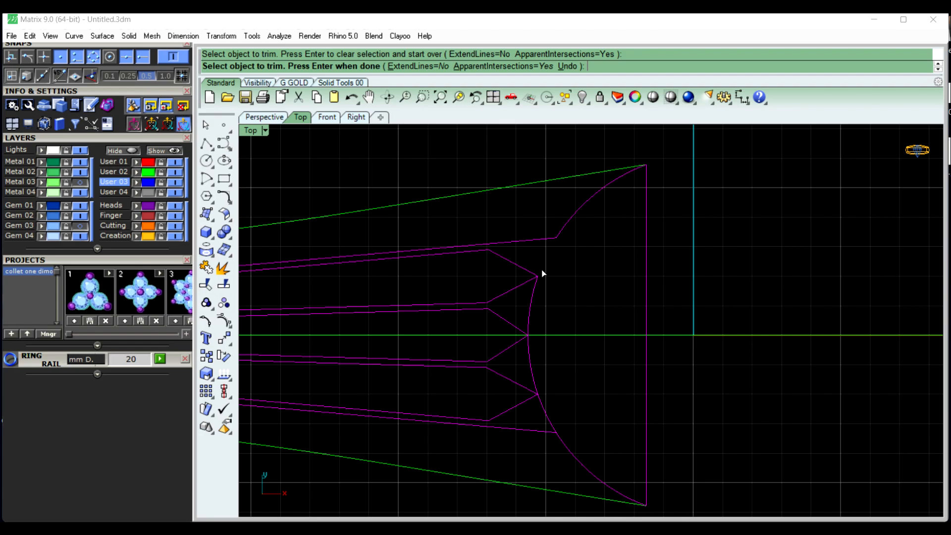
{"action": "left_click", "coordinate": [531, 313]}
{"action": "right_click_drag", "start_coordinate": [549, 368], "coordinate": [542, 335]}
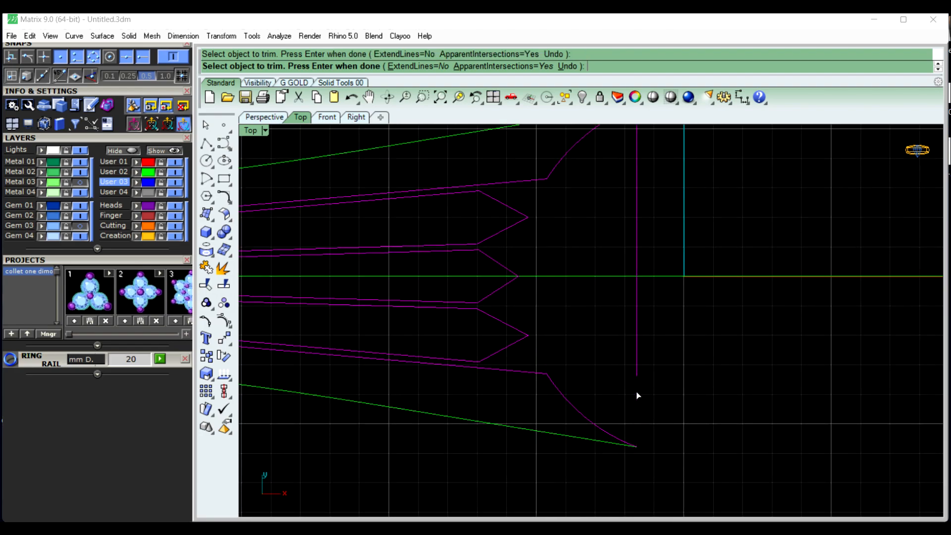
{"action": "right_click_drag", "start_coordinate": [648, 261], "coordinate": [640, 315]}
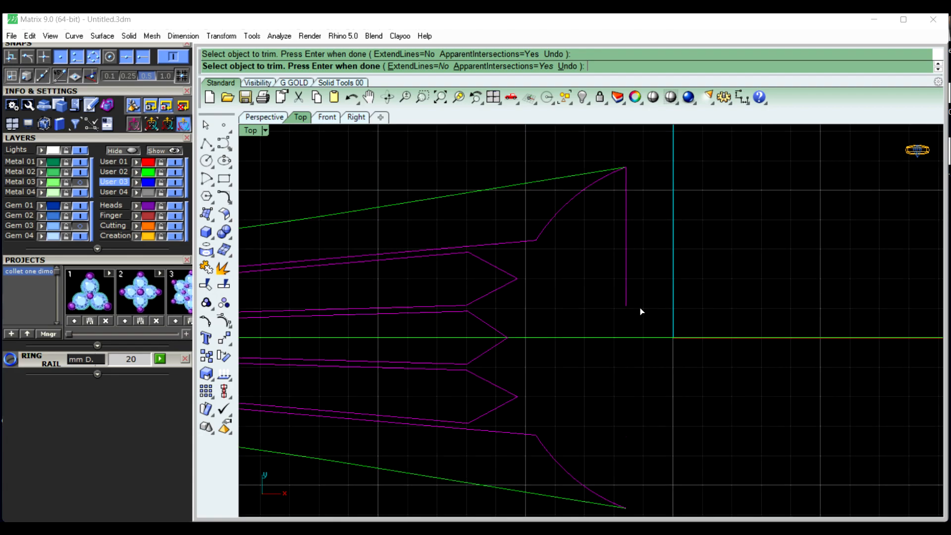
{"action": "left_click", "coordinate": [625, 210]}
{"action": "scroll", "coordinate": [626, 192], "scroll_direction": "down", "scroll_amount": 1}
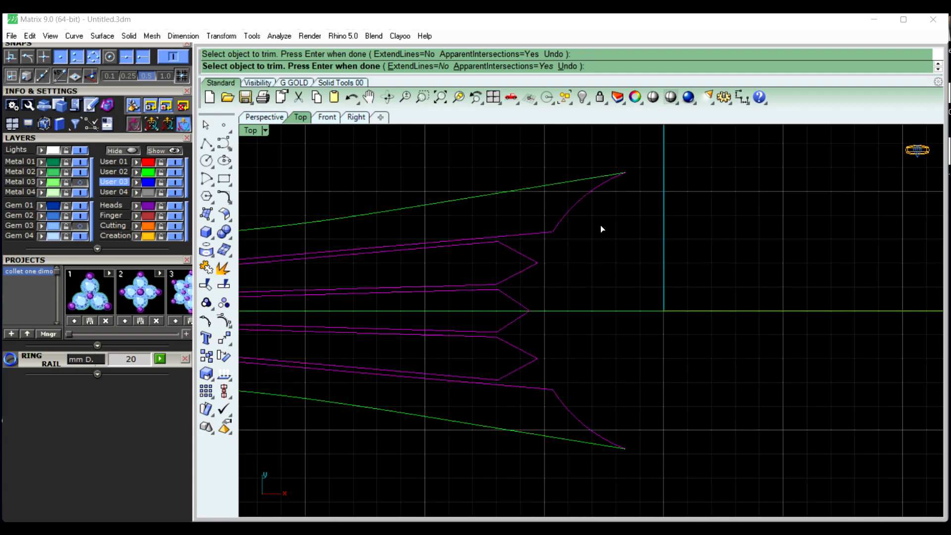
{"action": "right_click", "coordinate": [600, 231]}
{"action": "left_click", "coordinate": [617, 235]}
{"action": "scroll", "coordinate": [625, 234], "scroll_direction": "down", "scroll_amount": 1}
{"action": "right_click_drag", "start_coordinate": [620, 270], "coordinate": [625, 260]}
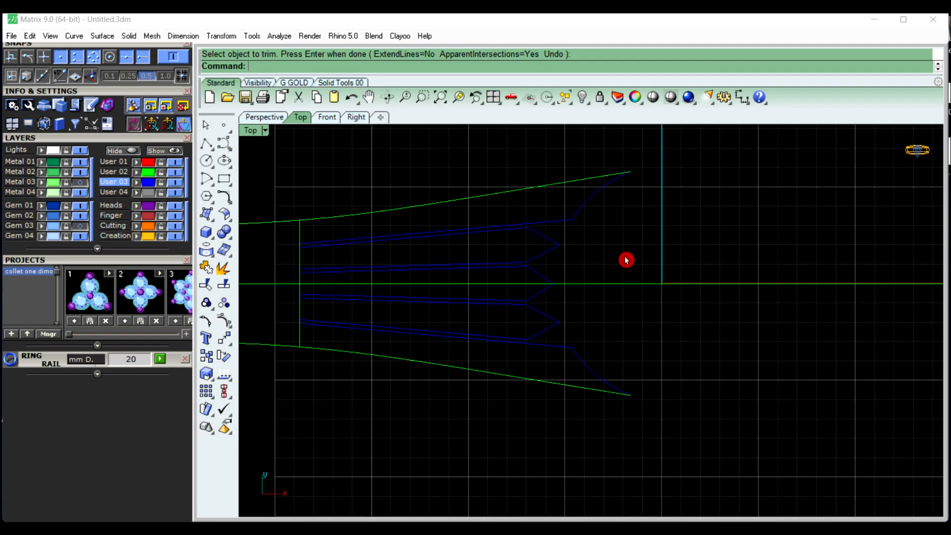
Select the lower outline curve of the flared shoulder
{"action": "left_click", "coordinate": [595, 377]}
{"action": "left_click", "coordinate": [654, 354]}
{"action": "right_click_drag", "start_coordinate": [538, 402], "coordinate": [557, 384]}
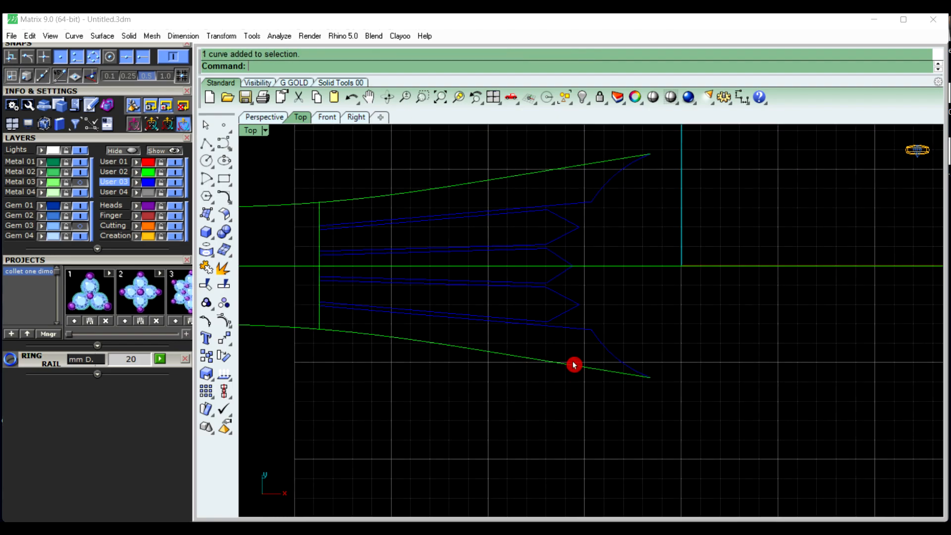
{"action": "mouse_move", "coordinate": [573, 425]}
{"action": "right_mouse_down"}
{"action": "mouse_move", "coordinate": [563, 405]}
{"action": "mouse_move", "coordinate": [560, 417]}
{"action": "right_mouse_up"}
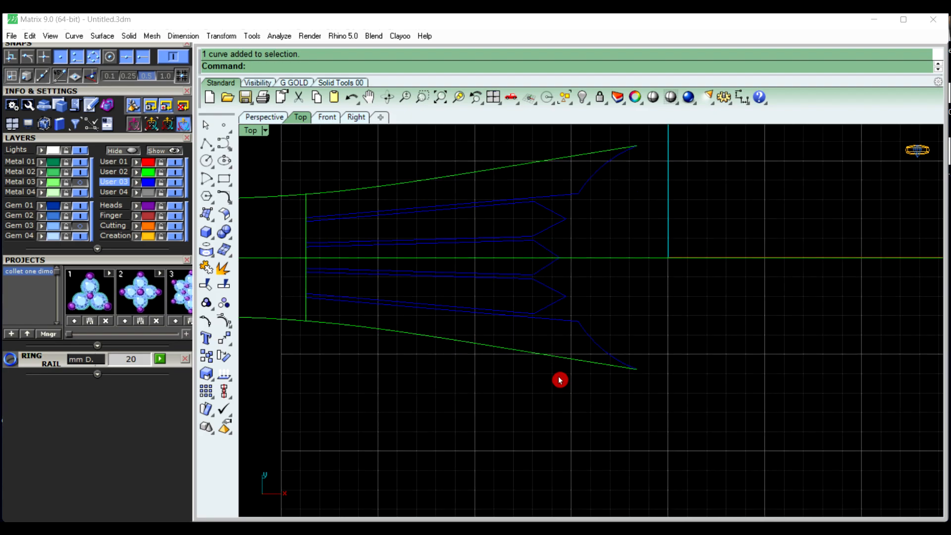
{"action": "left_click", "coordinate": [562, 365]}
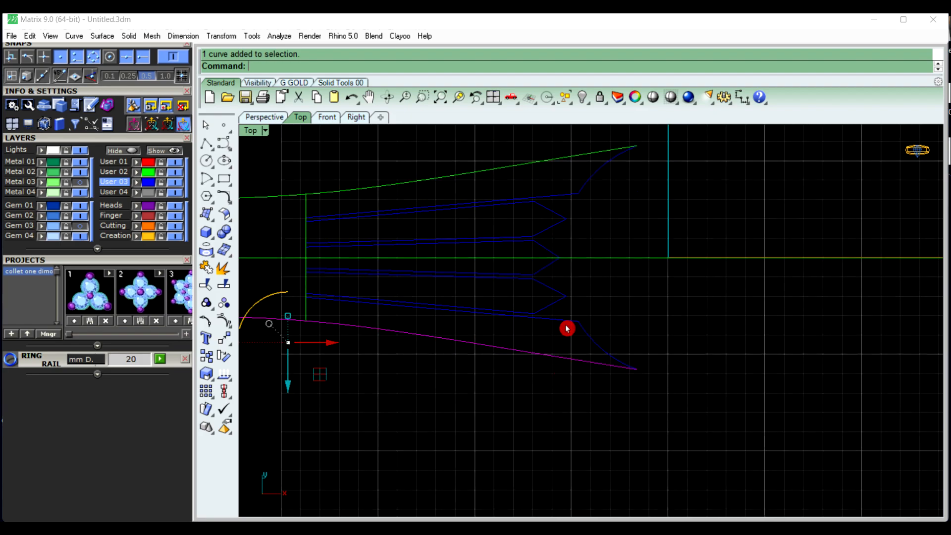
Delete the vertical line crossing the narrow ends of the blue pointed strips between the two green side curves
{"action": "left_click", "coordinate": [561, 410]}
{"action": "left_click", "coordinate": [611, 346]}
{"action": "left_click", "coordinate": [355, 318]}
{"action": "left_click", "coordinate": [307, 312]}
{"action": "left_click", "coordinate": [369, 389]}
{"action": "scroll", "coordinate": [551, 325], "scroll_direction": "down", "scroll_amount": 4}
{"action": "right_click_drag", "start_coordinate": [562, 357], "coordinate": [589, 364]}
{"action": "scroll", "coordinate": [420, 267], "scroll_direction": "up", "scroll_amount": 5}
{"action": "left_click", "coordinate": [435, 276]}
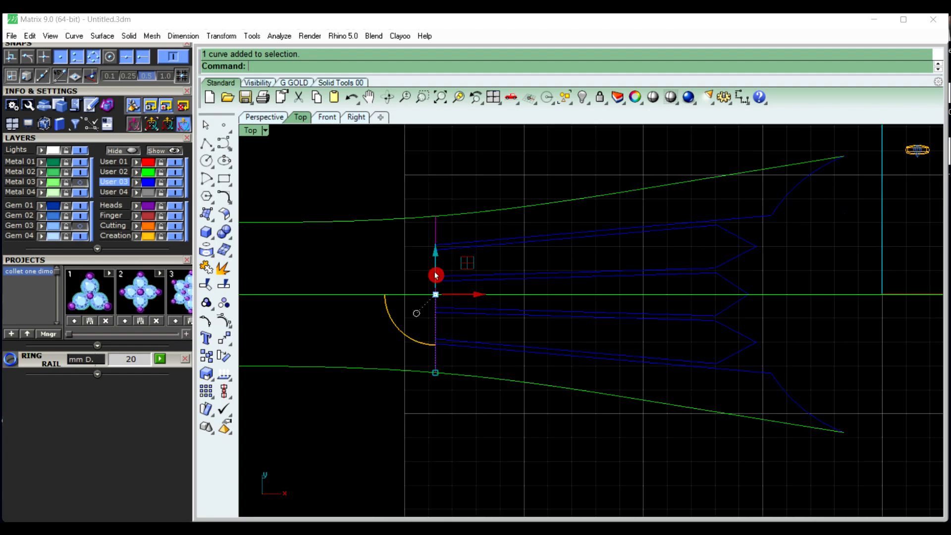
{"action": "key", "text": "Delete"}
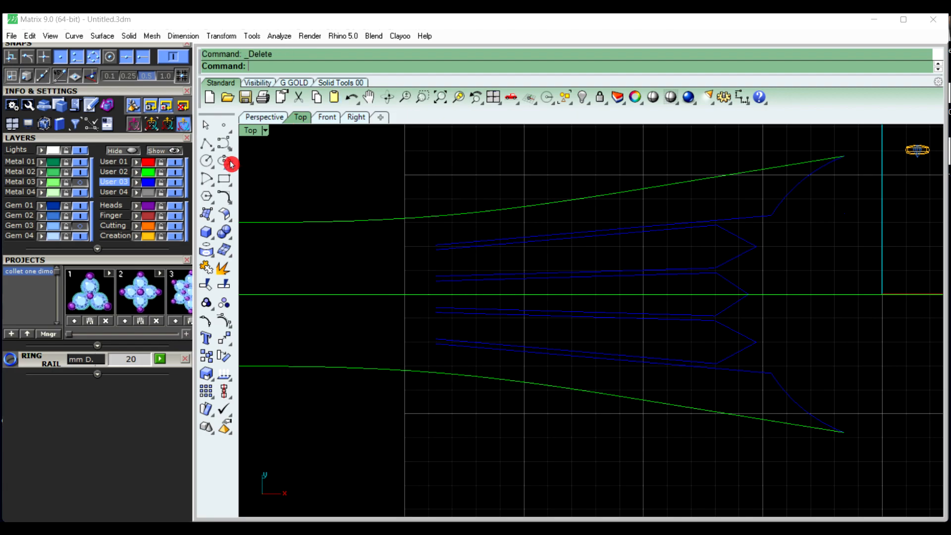
Draw a vertical polyline from the open end of the uppermost blue line to the upper green side curve
{"action": "left_click", "coordinate": [208, 145]}
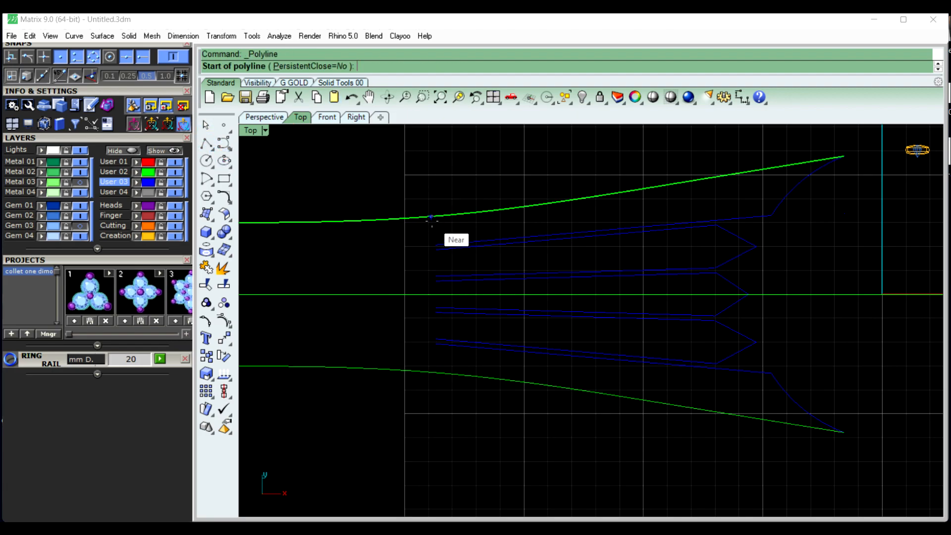
{"action": "left_click", "coordinate": [436, 244]}
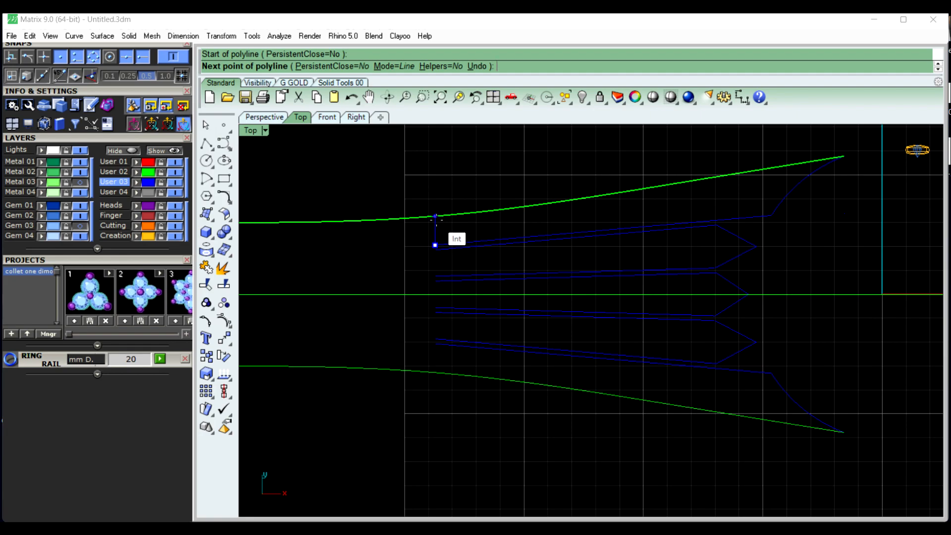
{"action": "left_click", "coordinate": [435, 217]}
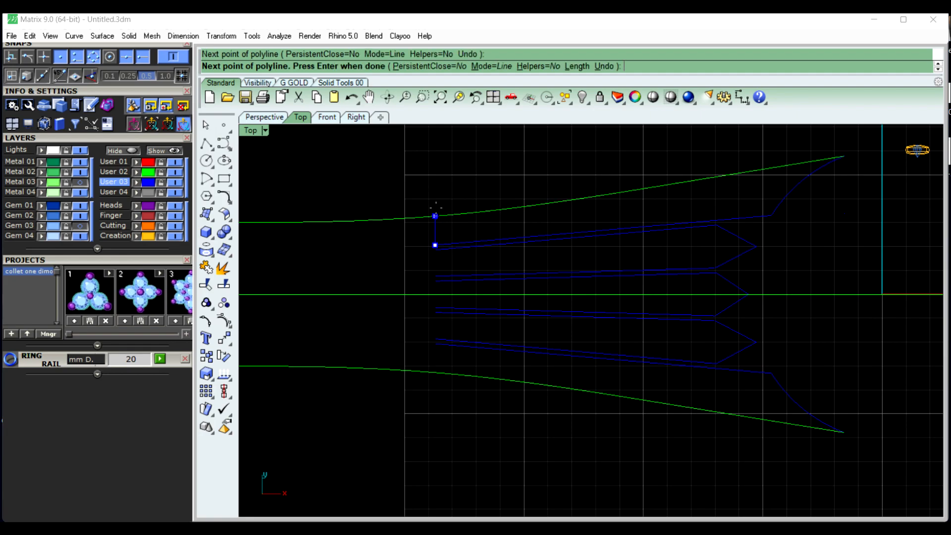
{"action": "right_click", "coordinate": [435, 211]}
Close the open narrow end of the upper pointed strip with a straight polyline between its two line ends
{"action": "right_click", "coordinate": [426, 276]}
{"action": "scroll", "coordinate": [435, 268], "scroll_direction": "up", "scroll_amount": 5}
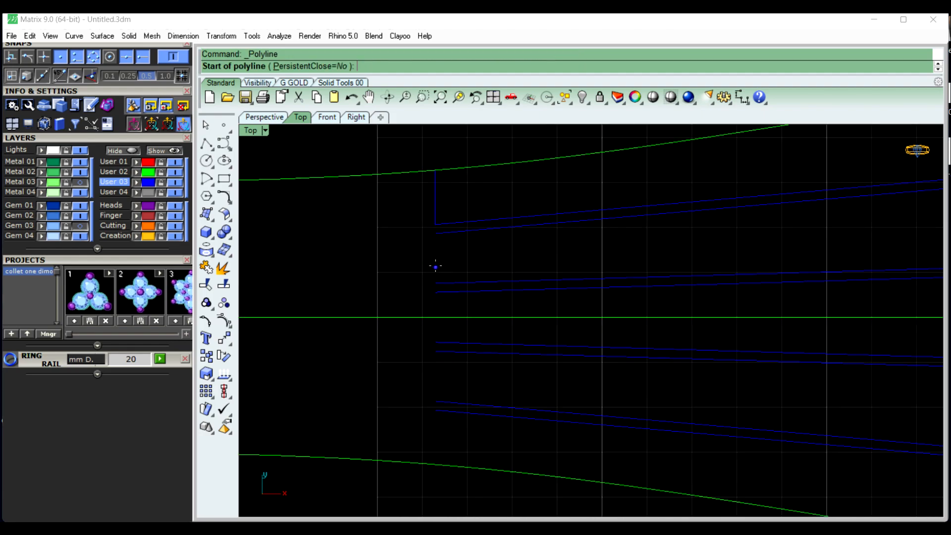
{"action": "left_click", "coordinate": [434, 223]}
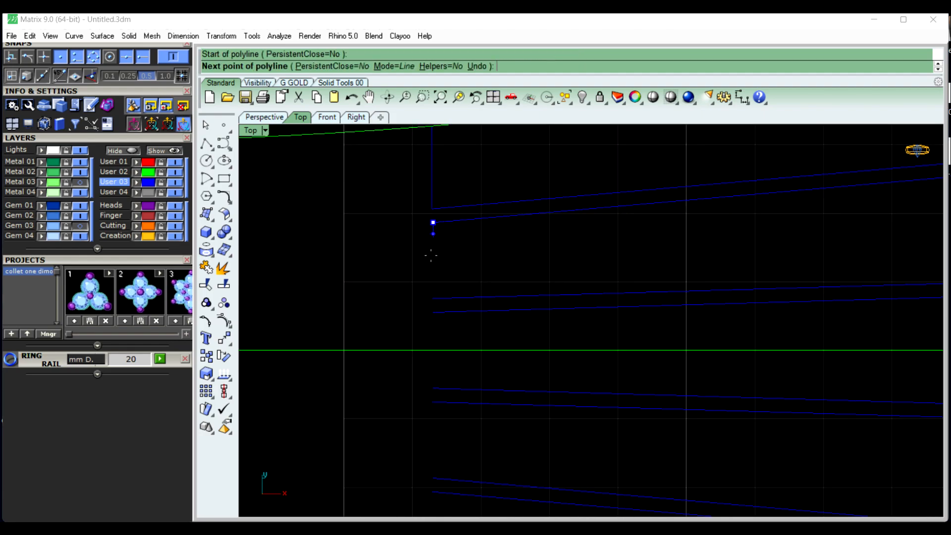
{"action": "left_click", "coordinate": [432, 298]}
{"action": "right_click", "coordinate": [396, 312]}
Close the open narrow end of the middle pointed strip with a straight polyline between its two line ends
{"action": "scroll", "coordinate": [397, 316], "scroll_direction": "down", "scroll_amount": 6}
{"action": "right_click_drag", "start_coordinate": [409, 334], "coordinate": [410, 301]}
{"action": "scroll", "coordinate": [398, 338], "scroll_direction": "up", "scroll_amount": 6}
{"action": "right_click", "coordinate": [417, 314]}
{"action": "scroll", "coordinate": [411, 322], "scroll_direction": "down", "scroll_amount": 2}
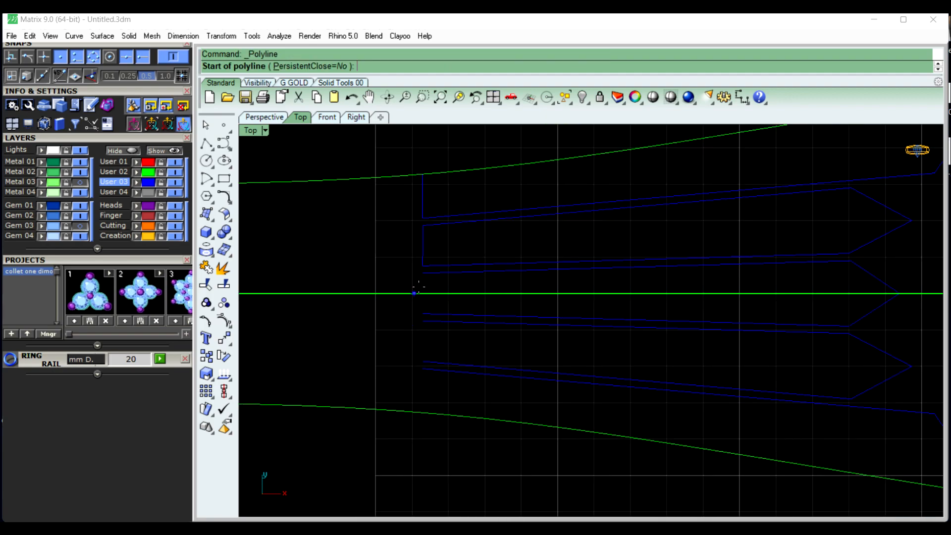
{"action": "left_click", "coordinate": [423, 273]}
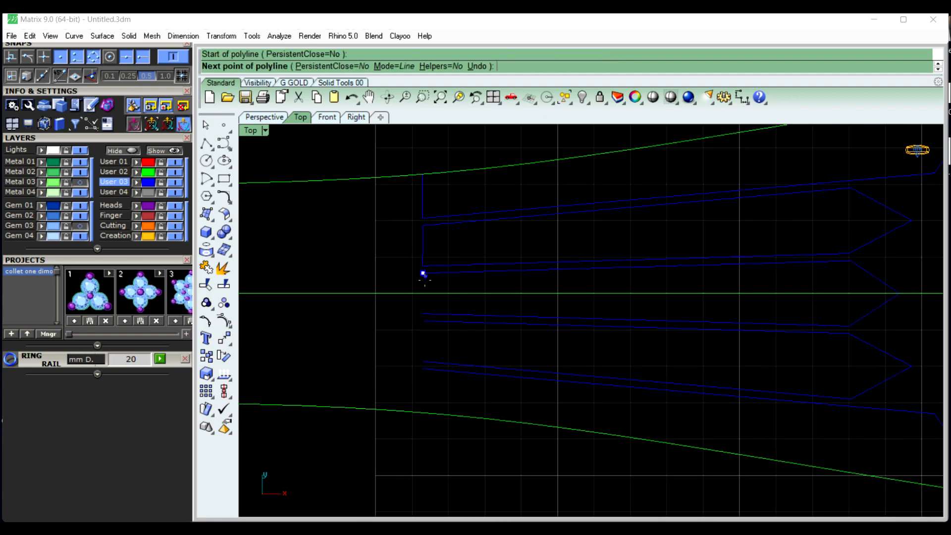
{"action": "left_click", "coordinate": [423, 314]}
{"action": "right_click", "coordinate": [389, 321]}
Close the open narrow end of the lower pointed strip with a straight polyline between its two line ends
{"action": "scroll", "coordinate": [391, 325], "scroll_direction": "down", "scroll_amount": 4}
{"action": "right_click_drag", "start_coordinate": [405, 340], "coordinate": [406, 329]}
{"action": "scroll", "coordinate": [405, 327], "scroll_direction": "up", "scroll_amount": 10}
{"action": "right_click", "coordinate": [401, 319]}
{"action": "left_click", "coordinate": [421, 283]}
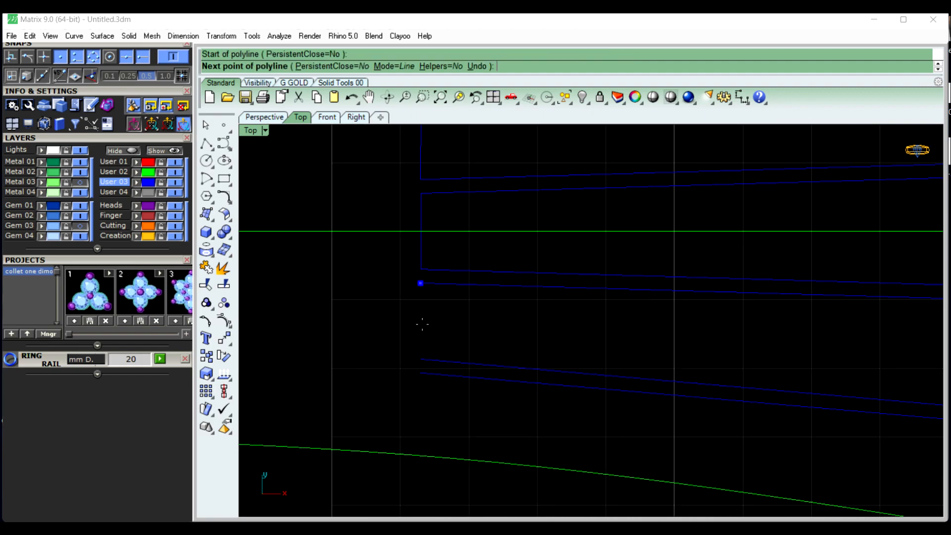
{"action": "left_click", "coordinate": [421, 359]}
{"action": "right_click", "coordinate": [396, 361]}
Draw a vertical polyline from the open end of the lowest blue line to the lower green side curve
{"action": "scroll", "coordinate": [404, 346], "scroll_direction": "down", "scroll_amount": 3}
{"action": "right_click", "coordinate": [417, 350]}
{"action": "left_click", "coordinate": [417, 334]}
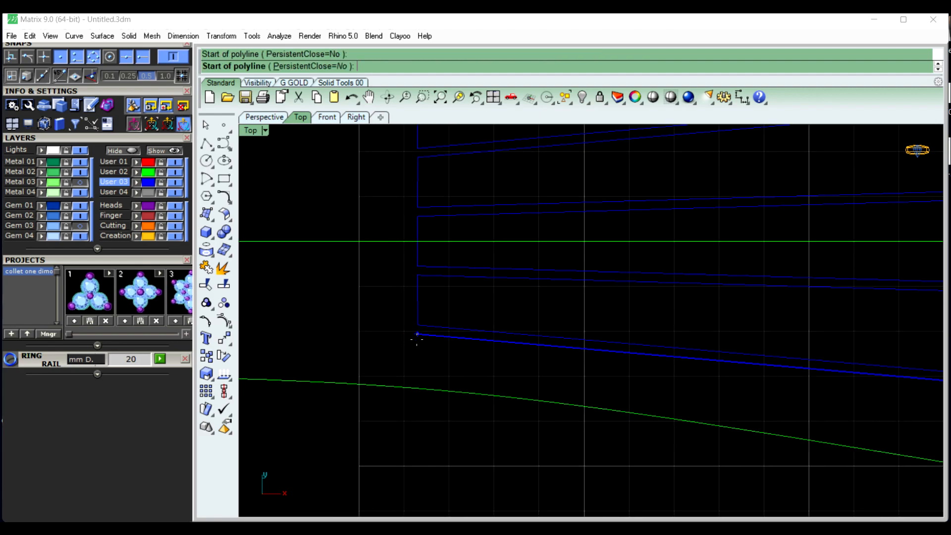
{"action": "left_click", "coordinate": [417, 387]}
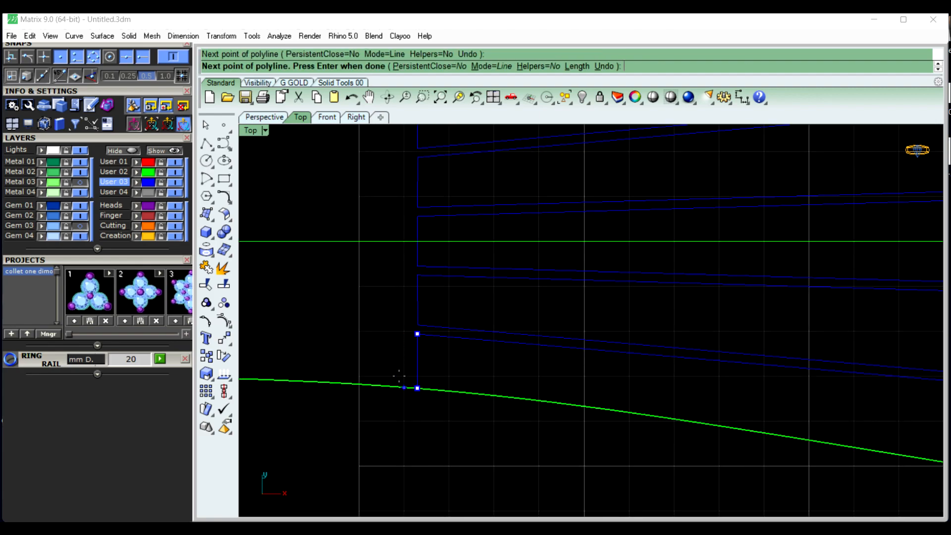
{"action": "right_click", "coordinate": [399, 380]}
Duplicate the upper green side curve in place by copying and pasting it
{"action": "scroll", "coordinate": [405, 376], "scroll_direction": "down", "scroll_amount": 3}
{"action": "scroll", "coordinate": [490, 335], "scroll_direction": "down", "scroll_amount": 4}
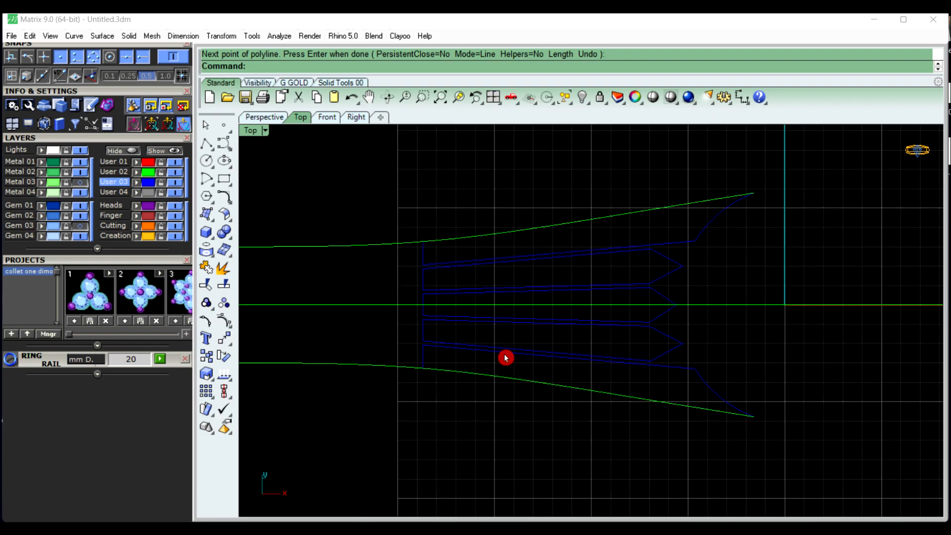
{"action": "left_click", "coordinate": [510, 259]}
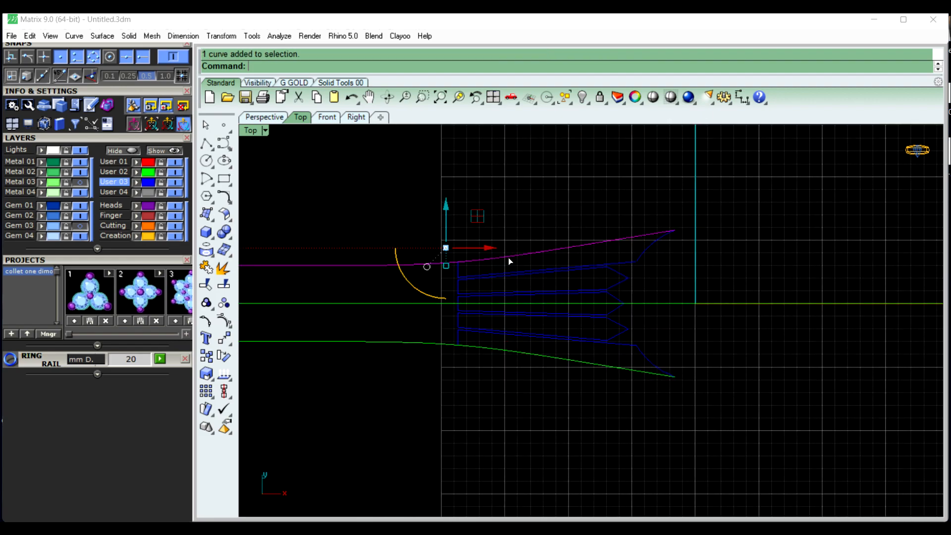
{"action": "scroll", "coordinate": [525, 258], "scroll_direction": "down", "scroll_amount": 2}
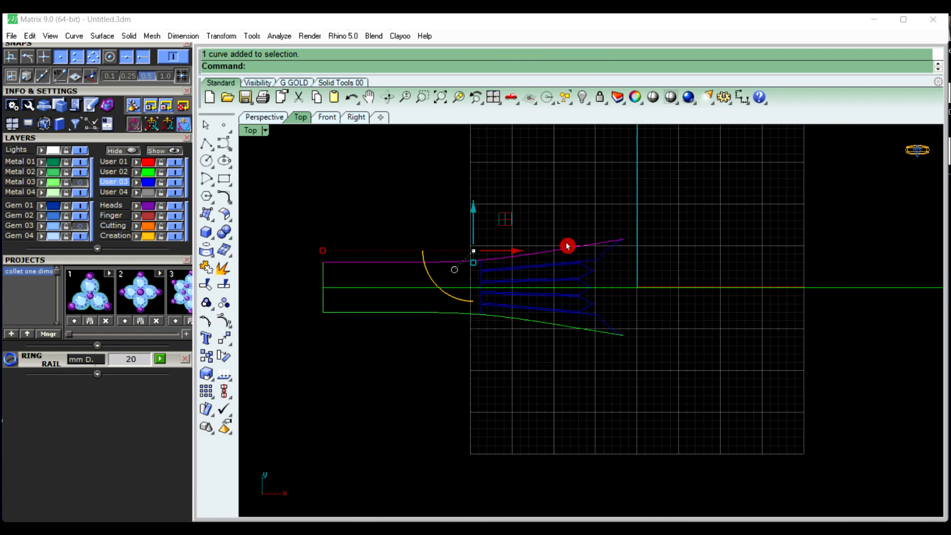
{"action": "left_click", "coordinate": [555, 228]}
{"action": "scroll", "coordinate": [550, 232], "scroll_direction": "down", "scroll_amount": 2}
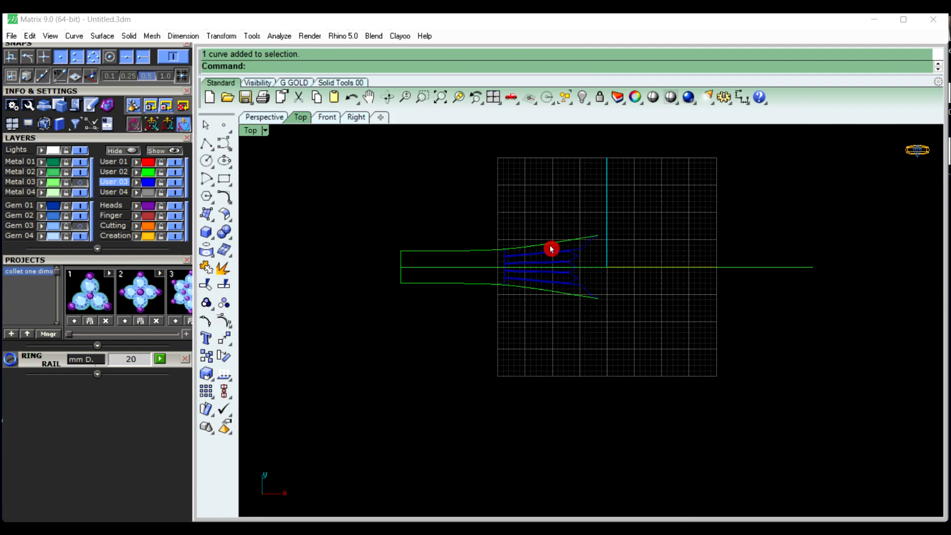
{"action": "scroll", "coordinate": [525, 250], "scroll_direction": "up", "scroll_amount": 2}
{"action": "left_click", "coordinate": [527, 246]}
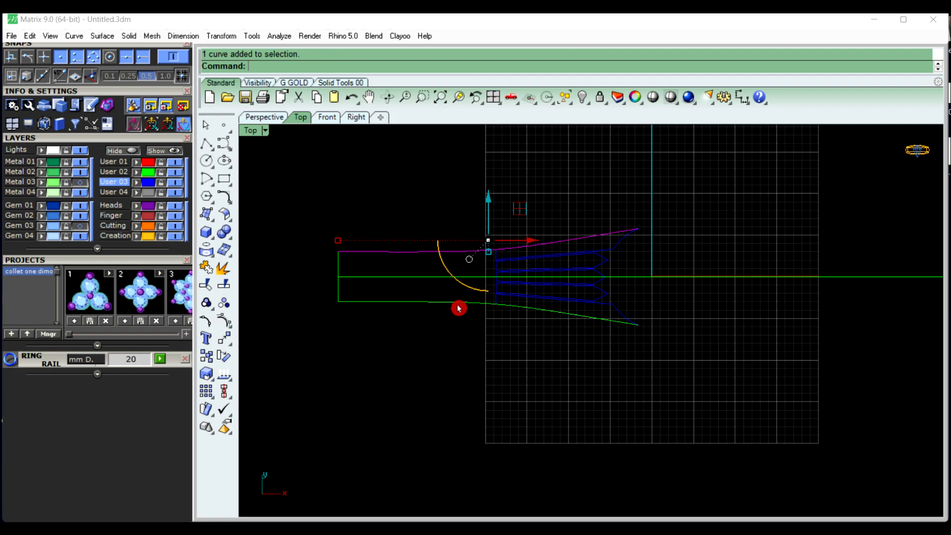
{"action": "scroll", "coordinate": [505, 268], "scroll_direction": "up", "scroll_amount": 3}
{"action": "scroll", "coordinate": [537, 215], "scroll_direction": "down", "scroll_amount": 2}
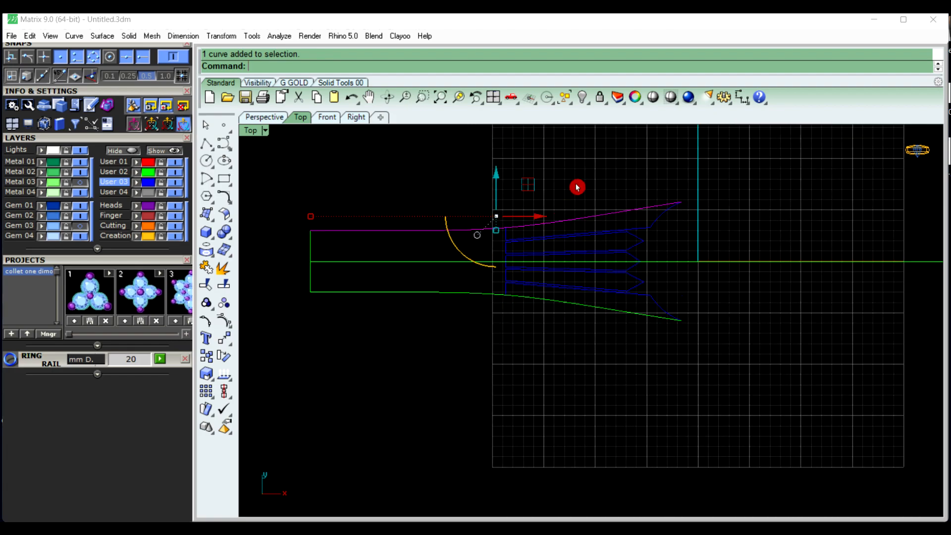
{"action": "key", "text": "ctrl+c"}
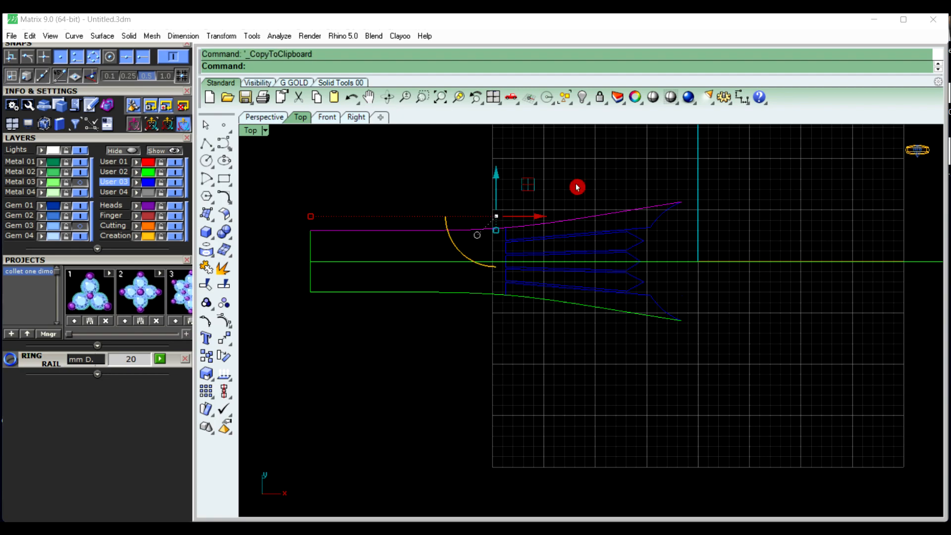
{"action": "key", "text": "Escape"}
Hide one of the two coincident upper green side curves
{"action": "left_click", "coordinate": [552, 222]}
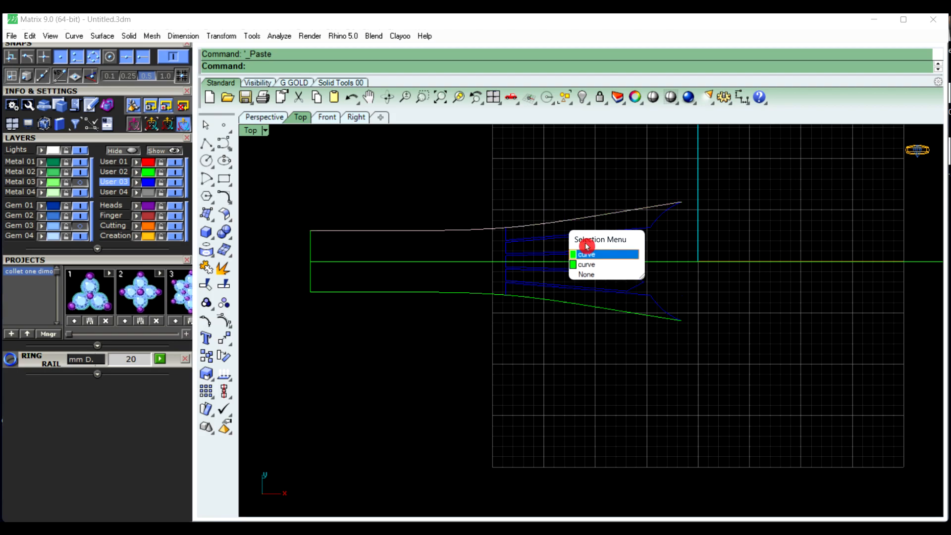
{"action": "left_click", "coordinate": [594, 257]}
{"action": "left_click", "coordinate": [582, 97]}
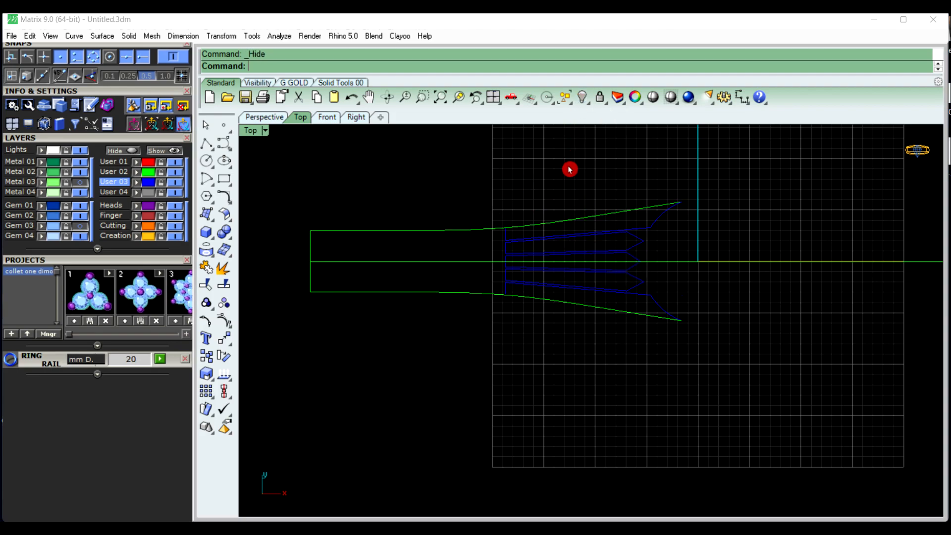
Split the visible upper side curve using the short vertical blue line at the strips' narrow ends as the cutting object
{"action": "left_click", "coordinate": [537, 229]}
{"action": "scroll", "coordinate": [492, 244], "scroll_direction": "up", "scroll_amount": 3}
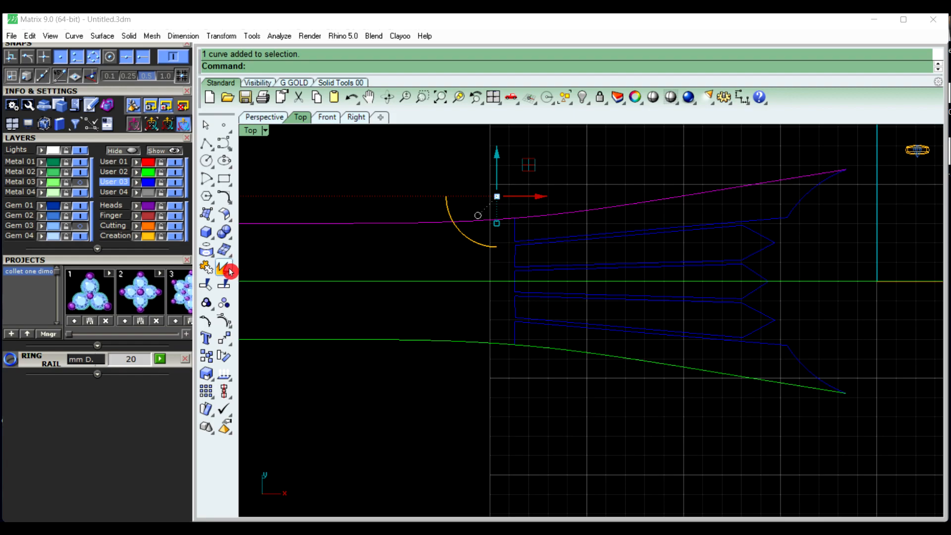
{"action": "left_click", "coordinate": [228, 284]}
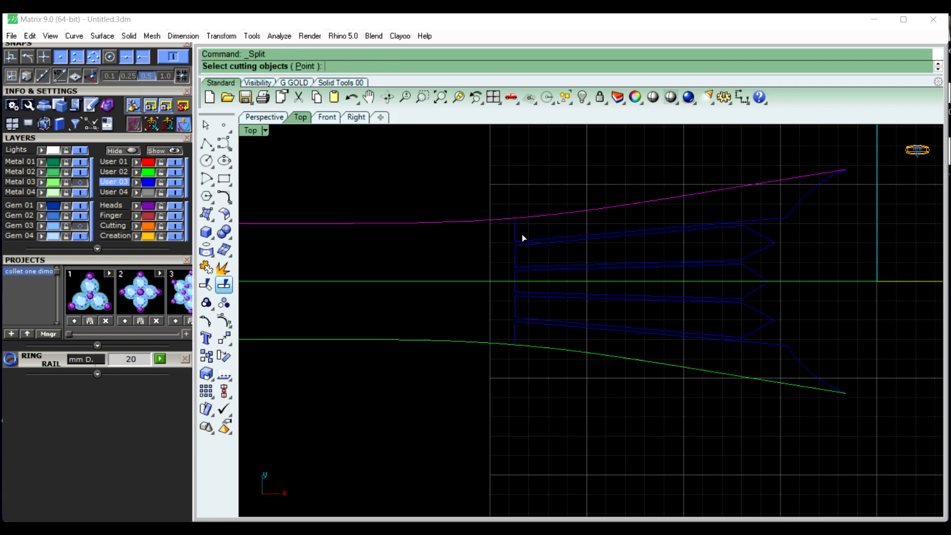
{"action": "left_click", "coordinate": [515, 237]}
{"action": "right_click", "coordinate": [481, 252]}
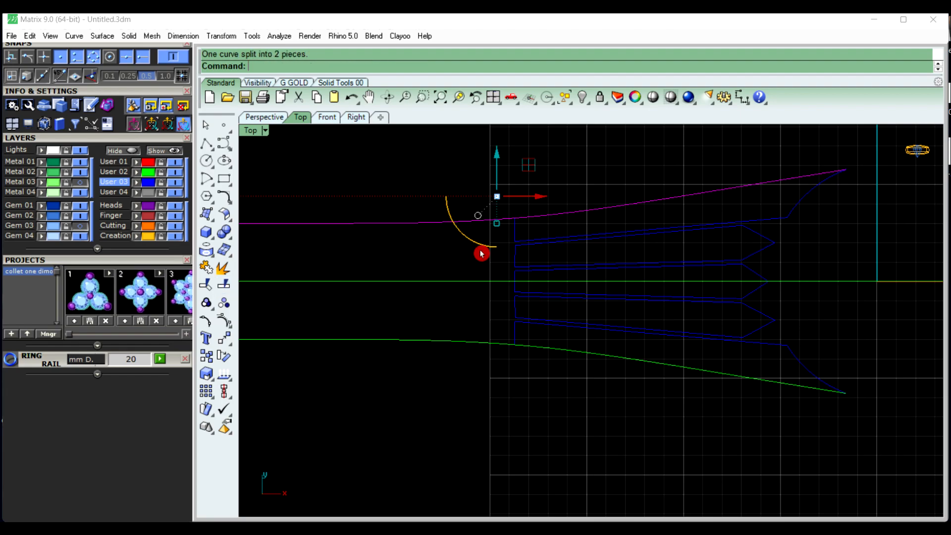
Delete the split piece of the upper side curve that runs along the narrow shank, beyond the blue strips
{"action": "left_click", "coordinate": [485, 223]}
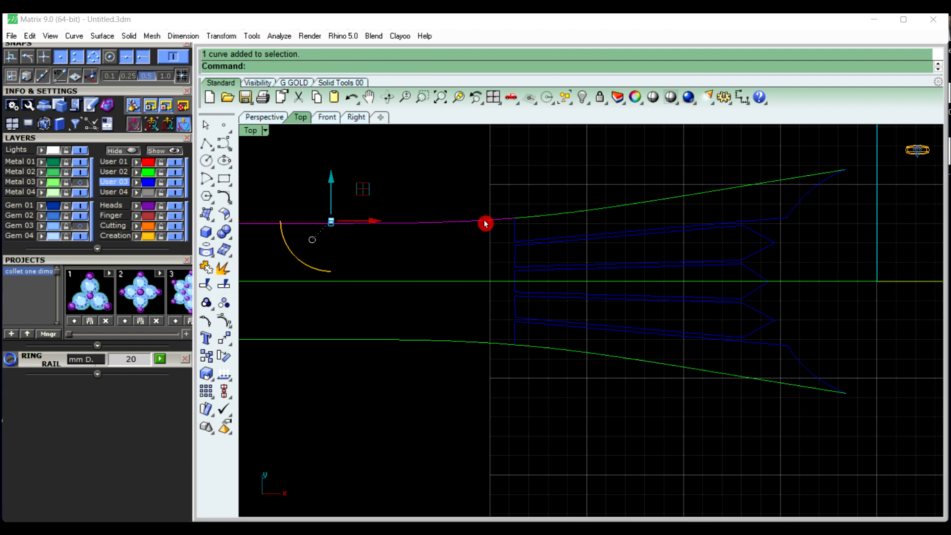
{"action": "key", "text": "Delete"}
{"action": "scroll", "coordinate": [484, 223], "scroll_direction": "down", "scroll_amount": 5}
{"action": "right_click_drag", "start_coordinate": [485, 223], "coordinate": [495, 231]}
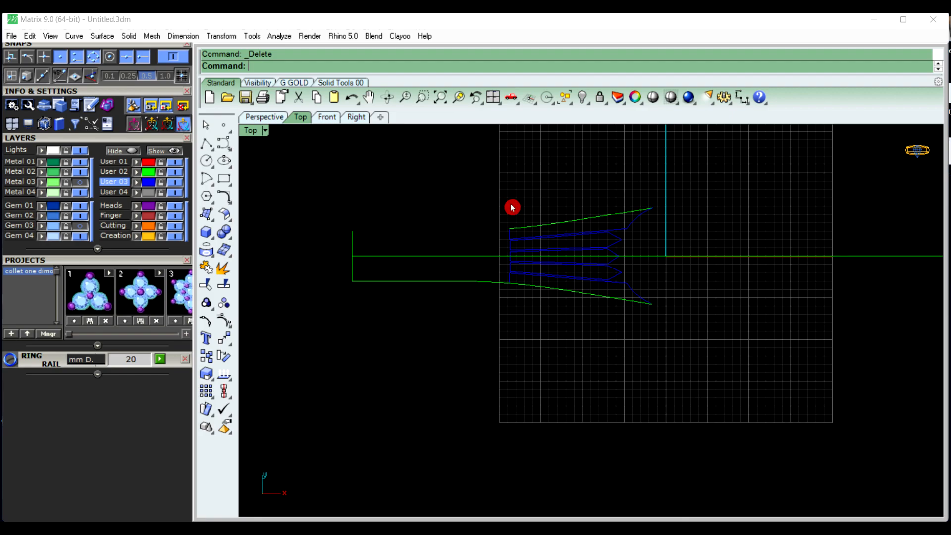
Show all hidden objects and check the overlapping curves along the upper side of the shank
{"action": "left_click", "coordinate": [590, 107]}
{"action": "left_click", "coordinate": [596, 123]}
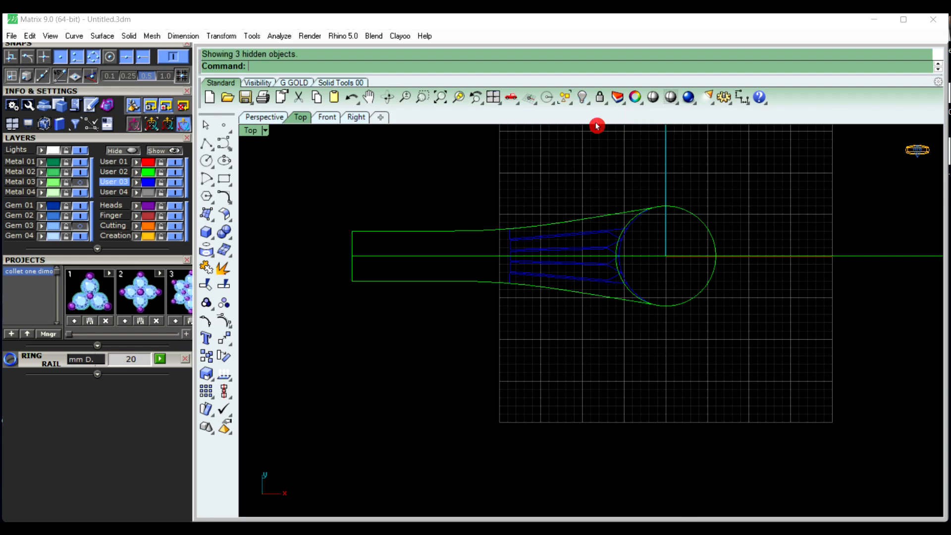
{"action": "scroll", "coordinate": [488, 232], "scroll_direction": "up", "scroll_amount": 5}
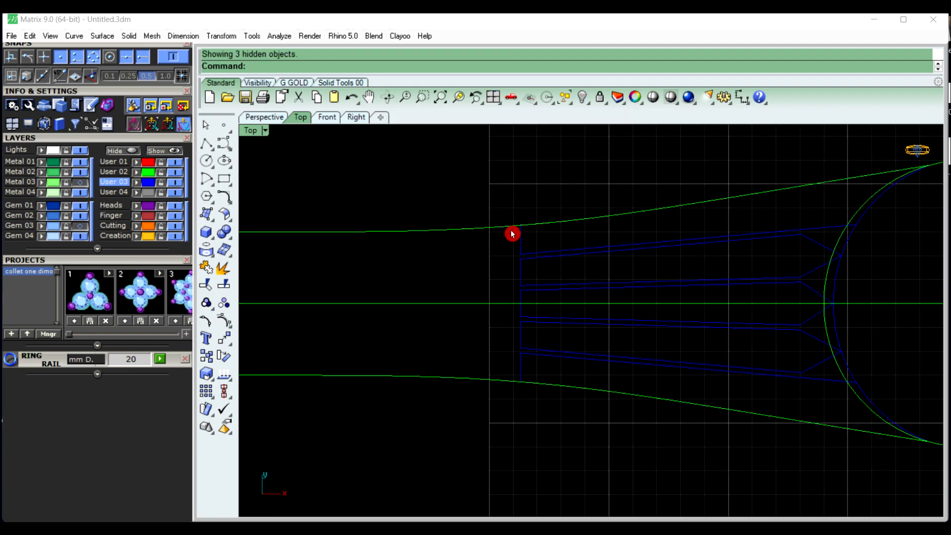
{"action": "left_click", "coordinate": [591, 221]}
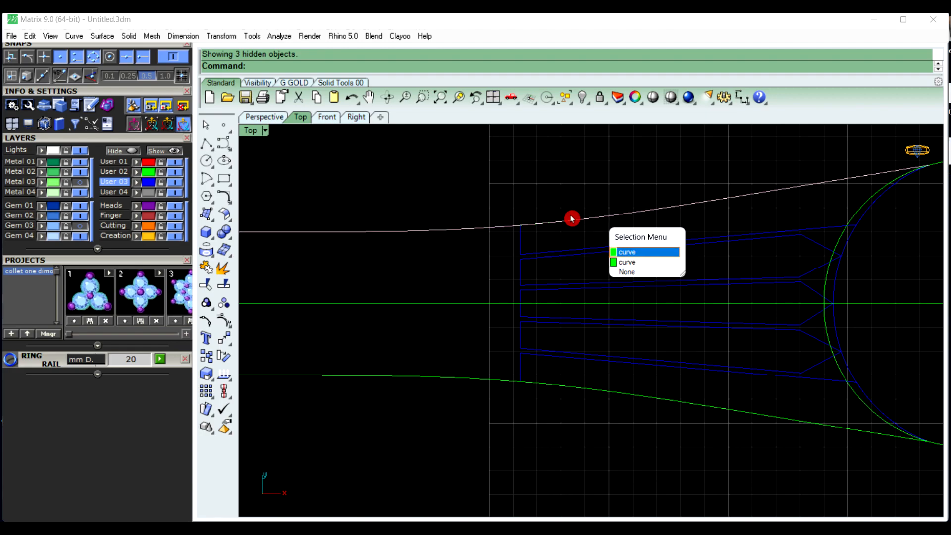
{"action": "scroll", "coordinate": [550, 206], "scroll_direction": "down", "scroll_amount": 5}
{"action": "scroll", "coordinate": [550, 295], "scroll_direction": "down", "scroll_amount": 3}
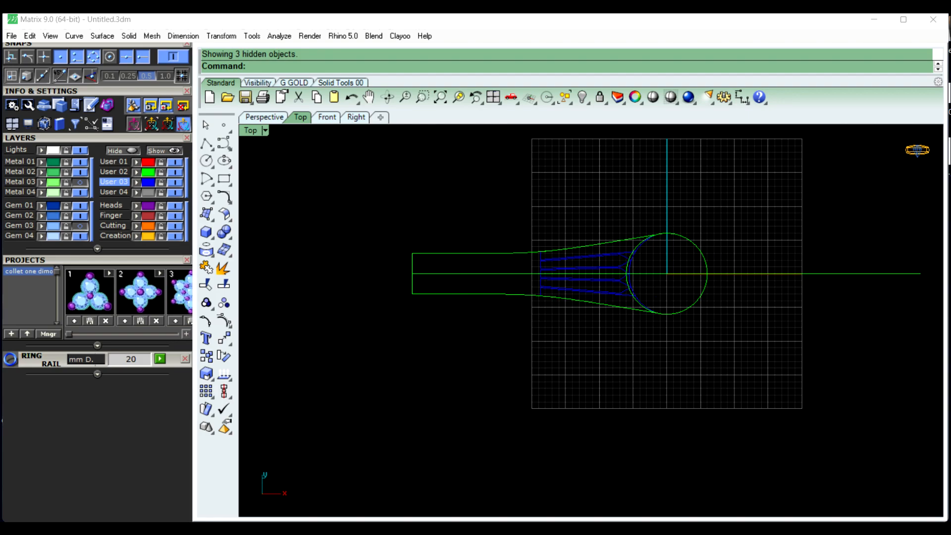
Hide the green circle at the wide end of the shank
{"action": "scroll", "coordinate": [601, 287], "scroll_direction": "up", "scroll_amount": 6}
{"action": "right_click_drag", "start_coordinate": [556, 370], "coordinate": [573, 369]}
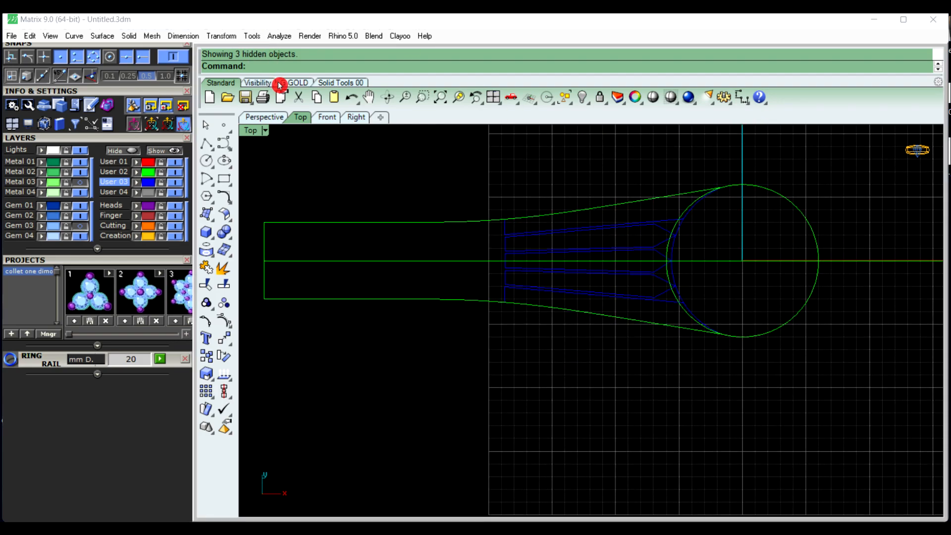
{"action": "left_click", "coordinate": [794, 207]}
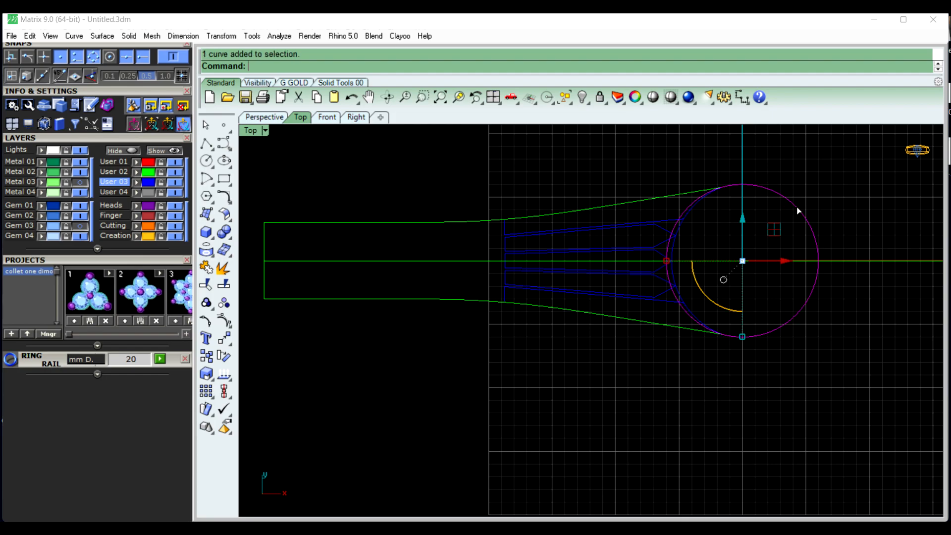
{"action": "left_click", "coordinate": [583, 97]}
Delete the full blue arc spanning the wide end of the shank between the two side curves
{"action": "left_click", "coordinate": [440, 224]}
{"action": "left_click", "coordinate": [428, 302]}
{"action": "left_click", "coordinate": [264, 256]}
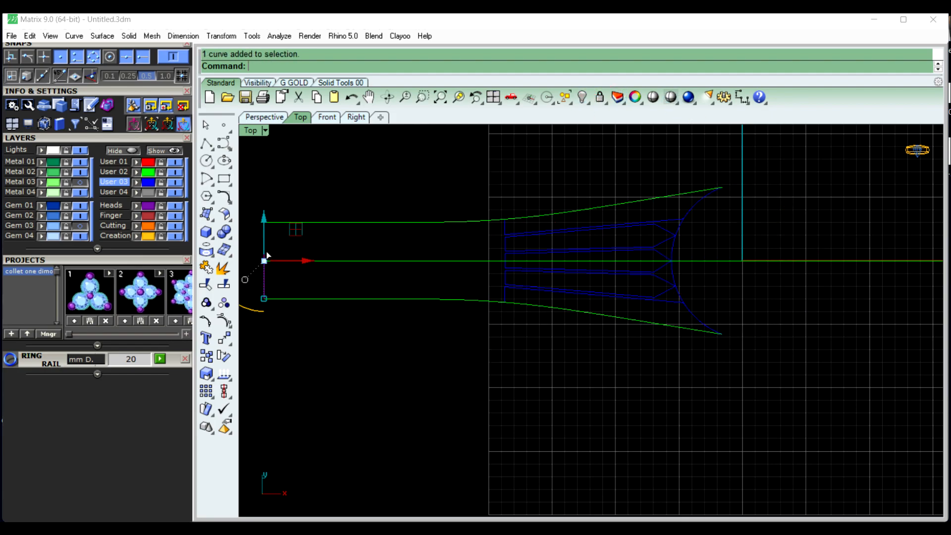
{"action": "left_click", "coordinate": [696, 208]}
{"action": "left_click", "coordinate": [711, 247]}
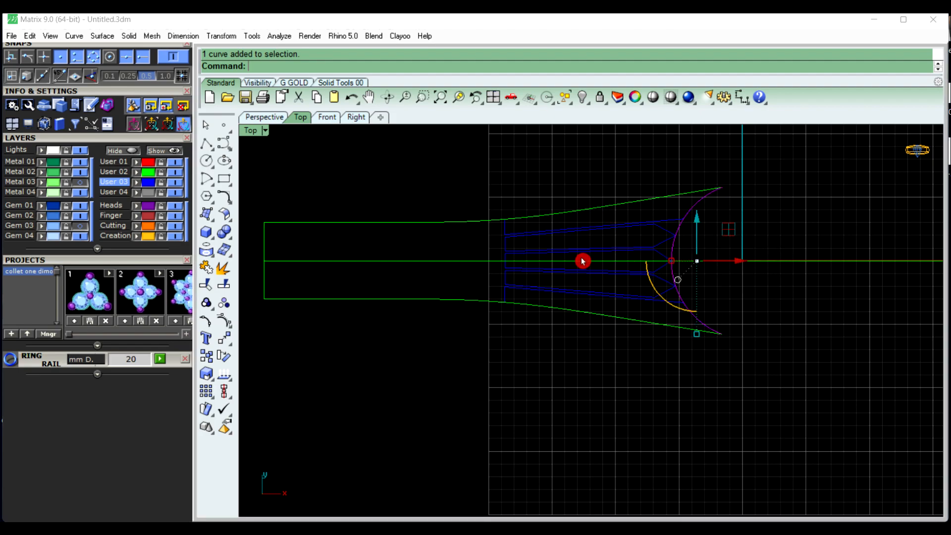
{"action": "key", "text": "Delete"}
Switch to the Perspective view and examine the shank curves against the ring rail circle
{"action": "scroll", "coordinate": [527, 381], "scroll_direction": "down", "scroll_amount": 2}
{"action": "right_click_drag", "start_coordinate": [527, 381], "coordinate": [541, 362]}
{"action": "left_click", "coordinate": [274, 119]}
{"action": "scroll", "coordinate": [583, 233], "scroll_direction": "down", "scroll_amount": 9}
{"action": "right_click_drag", "start_coordinate": [681, 257], "coordinate": [646, 249]}
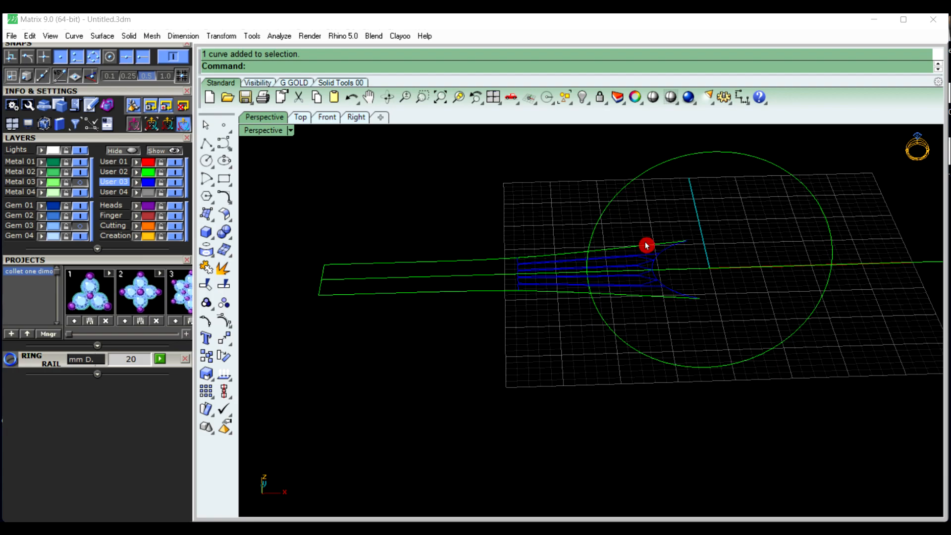
Hide the large green ring rail circle around the wide end of the shank
{"action": "left_click", "coordinate": [627, 184]}
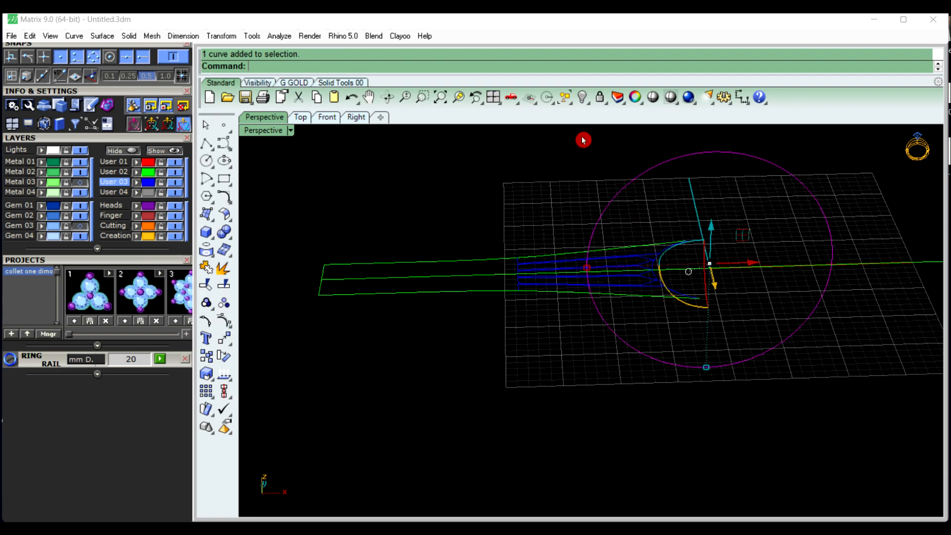
{"action": "left_click", "coordinate": [582, 98]}
{"action": "right_click_drag", "start_coordinate": [675, 217], "coordinate": [557, 214]}
{"action": "scroll", "coordinate": [558, 260], "scroll_direction": "up", "scroll_amount": 5}
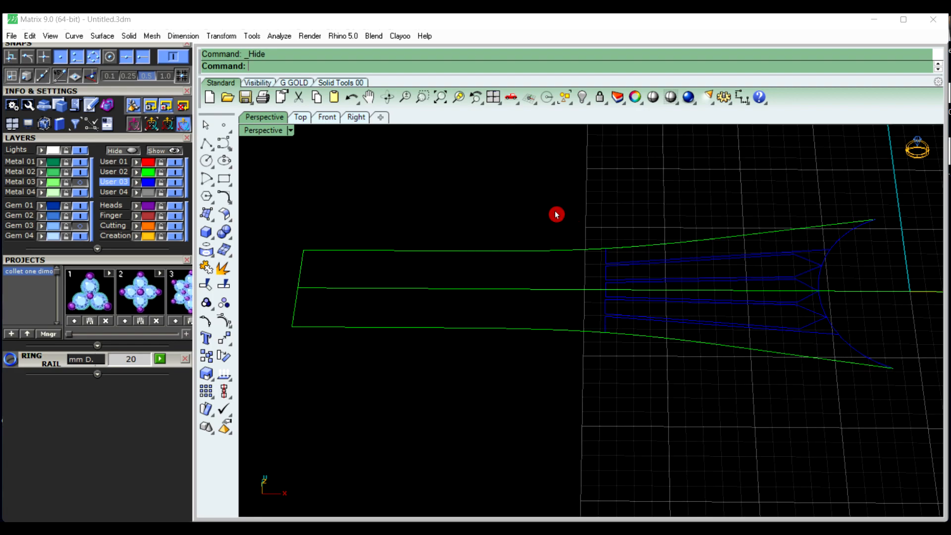
Sweep the upper outer strip along its green side curve and blue inner edge, using the short end line and arc segment as cross sections
{"action": "scroll", "coordinate": [647, 250], "scroll_direction": "down", "scroll_amount": 4}
{"action": "right_click_drag", "start_coordinate": [626, 286], "coordinate": [638, 313]}
{"action": "scroll", "coordinate": [696, 258], "scroll_direction": "up", "scroll_amount": 4}
{"action": "scroll", "coordinate": [682, 259], "scroll_direction": "up", "scroll_amount": 3}
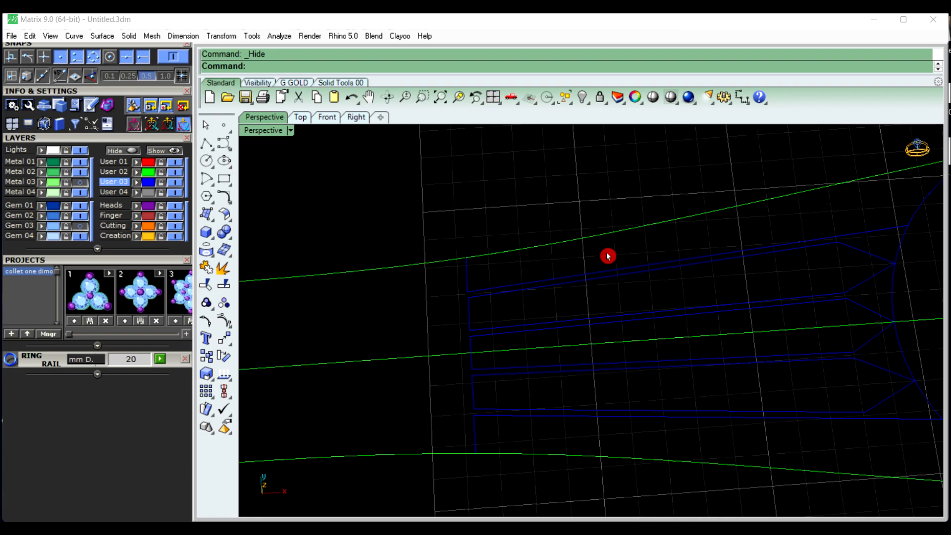
{"action": "type", "text": "SW2"}
{"action": "key", "text": "Return"}
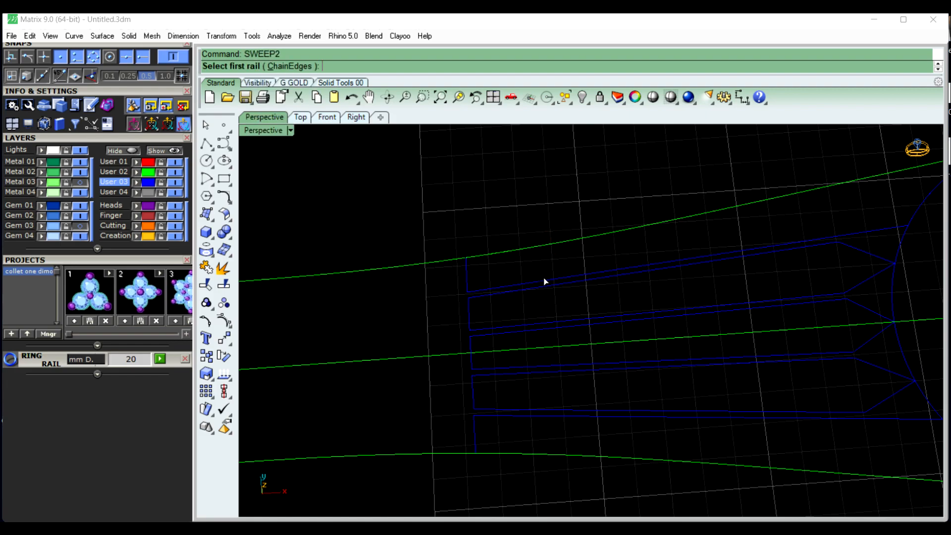
{"action": "left_click", "coordinate": [544, 281]}
{"action": "left_click", "coordinate": [545, 250]}
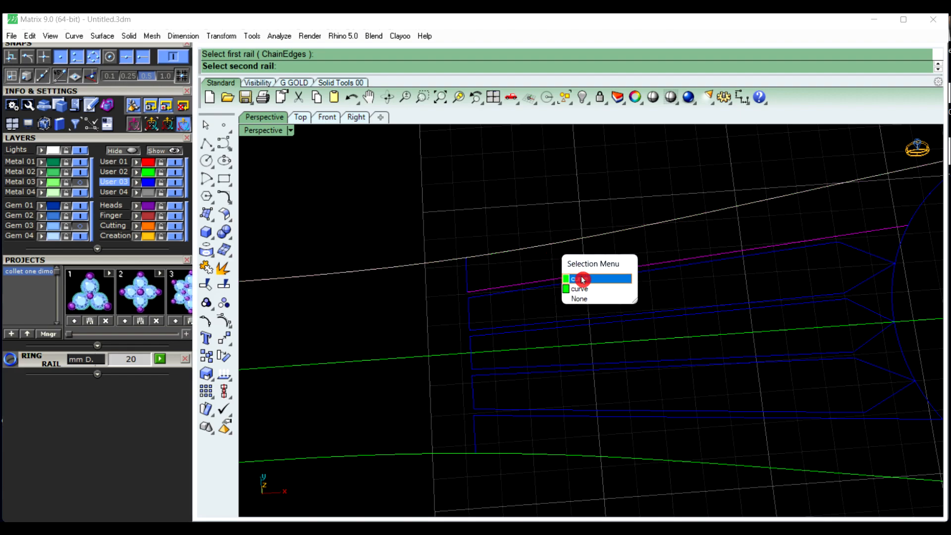
{"action": "left_click", "coordinate": [530, 275]}
{"action": "left_click", "coordinate": [467, 273]}
{"action": "scroll", "coordinate": [468, 273], "scroll_direction": "down", "scroll_amount": 4}
{"action": "left_click", "coordinate": [767, 228]}
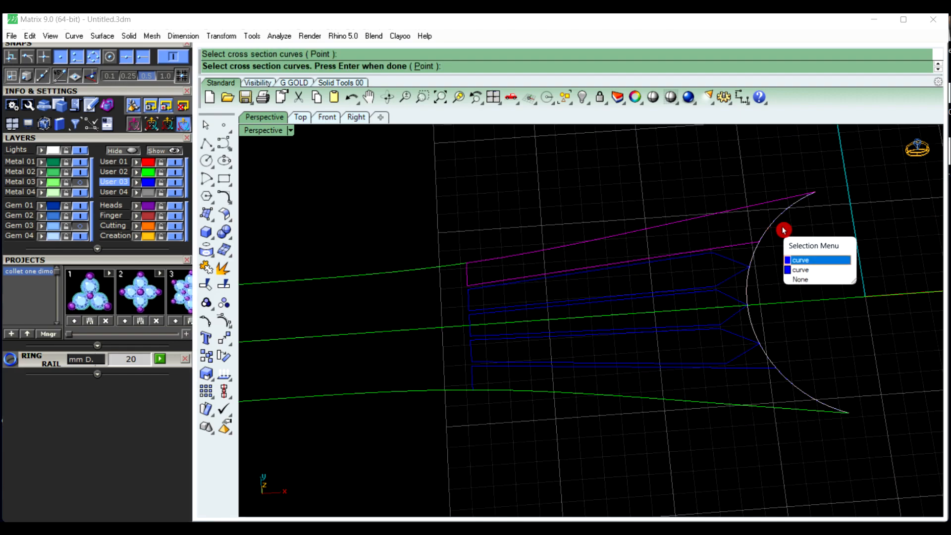
{"action": "left_click", "coordinate": [818, 270]}
{"action": "right_click", "coordinate": [818, 233]}
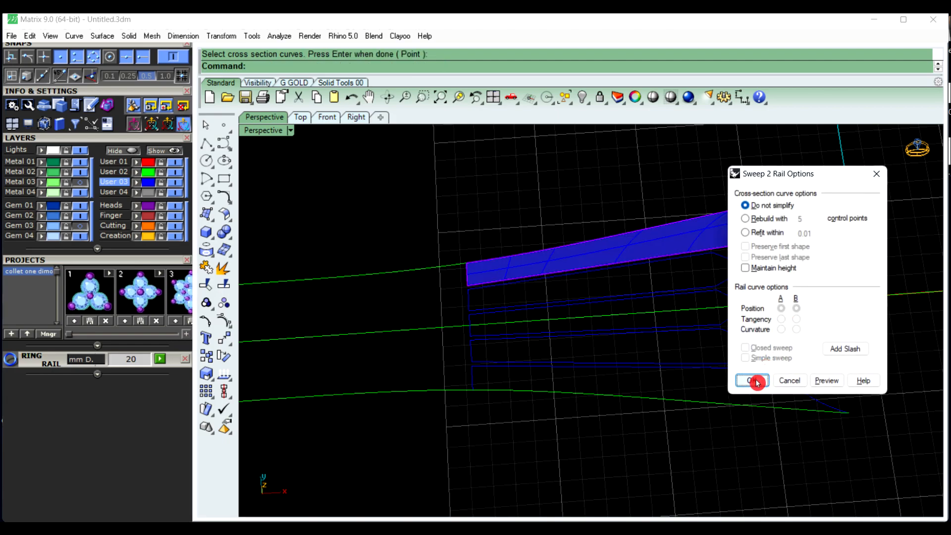
{"action": "left_click", "coordinate": [751, 380]}
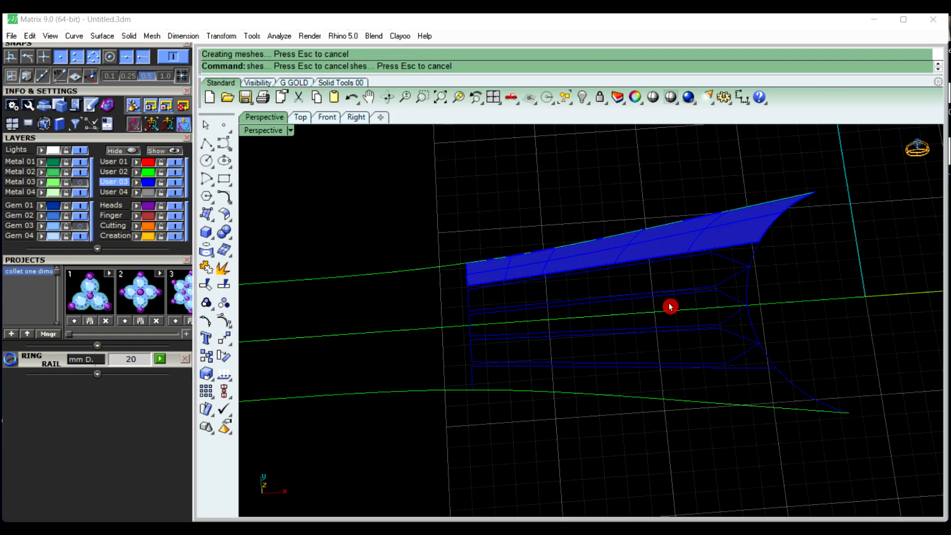
Sweep the pointed strip next to the upper outer strip along its two long edges, using its end line and pointed tip as cross sections
{"action": "right_click", "coordinate": [553, 217]}
{"action": "scroll", "coordinate": [550, 317], "scroll_direction": "up", "scroll_amount": 3}
{"action": "left_click", "coordinate": [553, 295]}
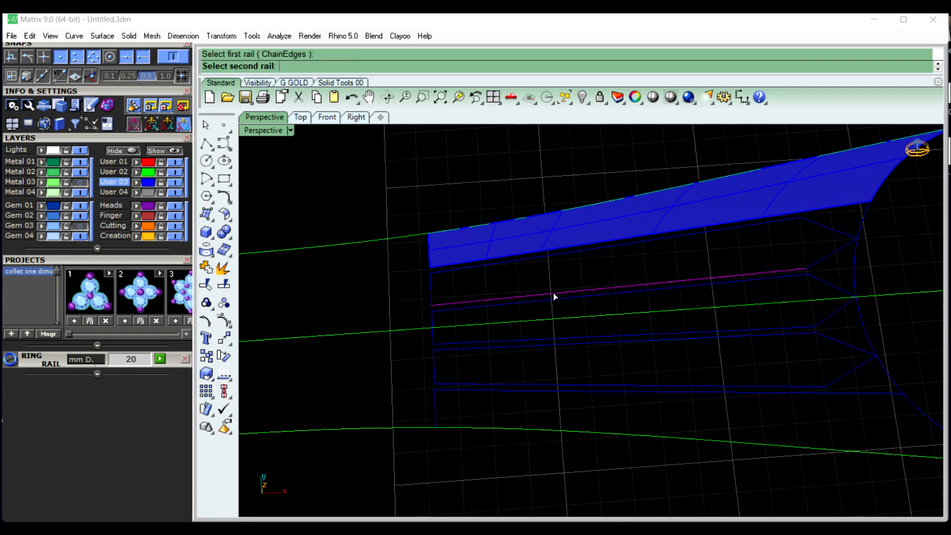
{"action": "left_click", "coordinate": [540, 261]}
{"action": "left_click", "coordinate": [431, 295]}
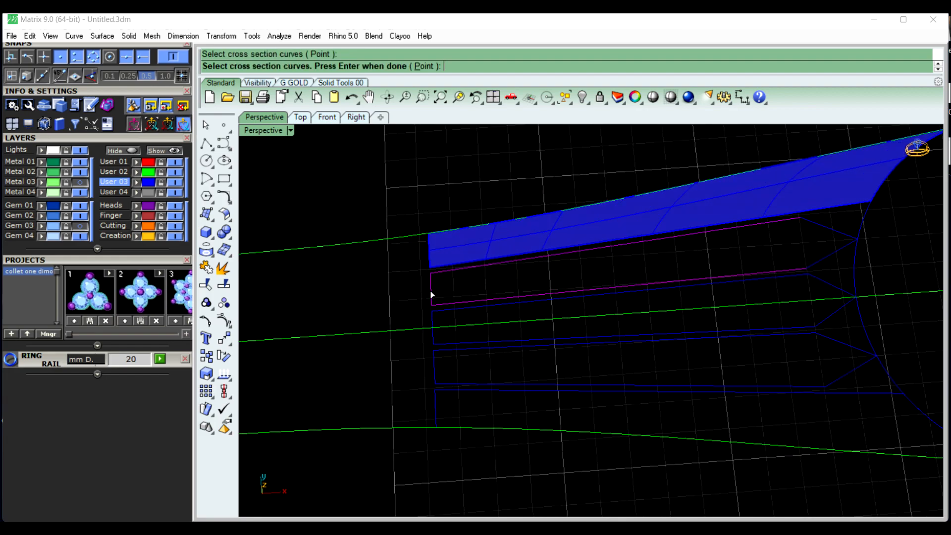
{"action": "right_click", "coordinate": [838, 251]}
{"action": "left_click", "coordinate": [751, 380]}
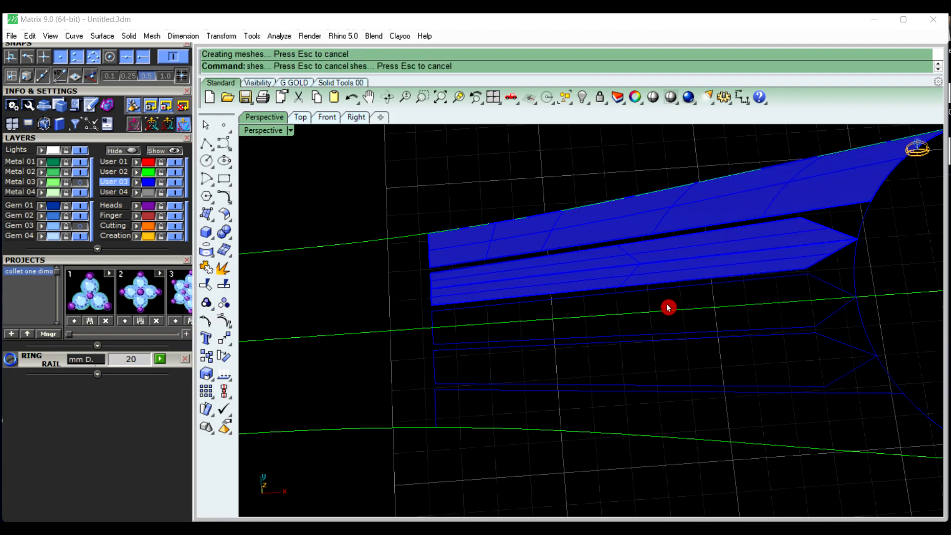
Sweep the middle pointed strip on the shank's centre line along its two long edges, using its end line and tip as cross sections
{"action": "key", "text": "Return"}
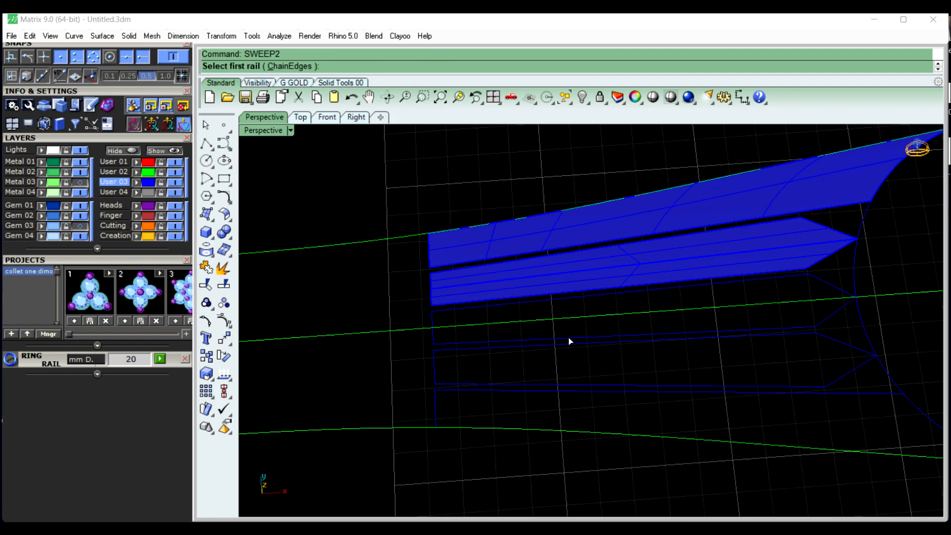
{"action": "left_click", "coordinate": [569, 339]}
{"action": "left_click", "coordinate": [565, 299]}
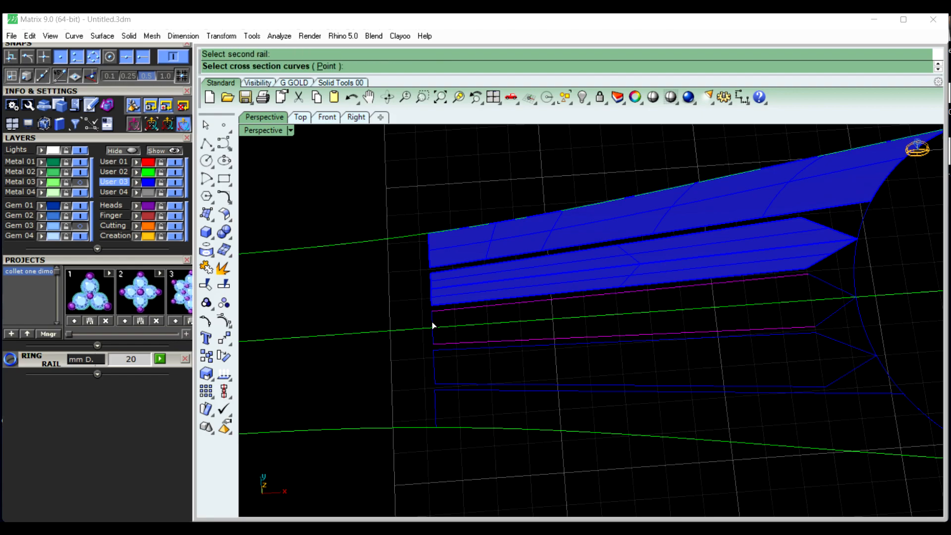
{"action": "left_click", "coordinate": [433, 325]}
{"action": "key", "text": "Return"}
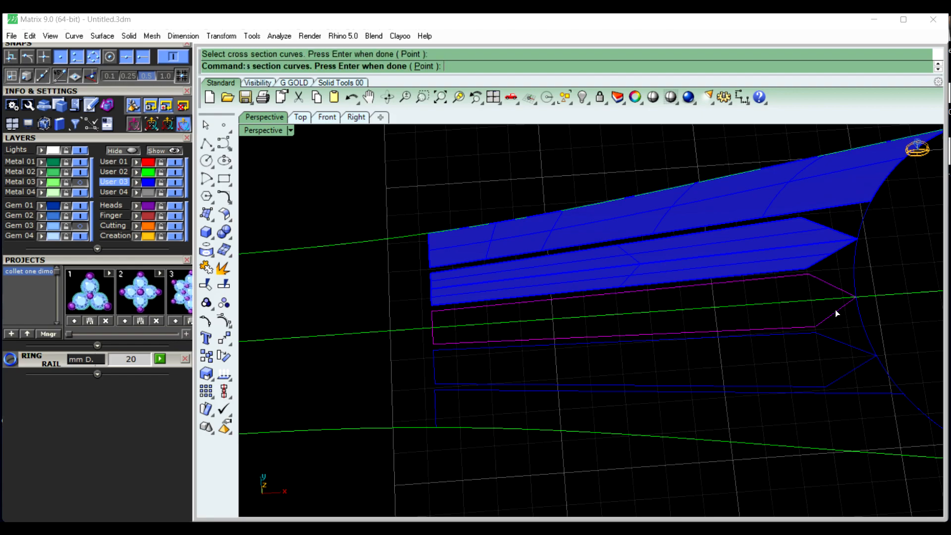
{"action": "left_click", "coordinate": [757, 382]}
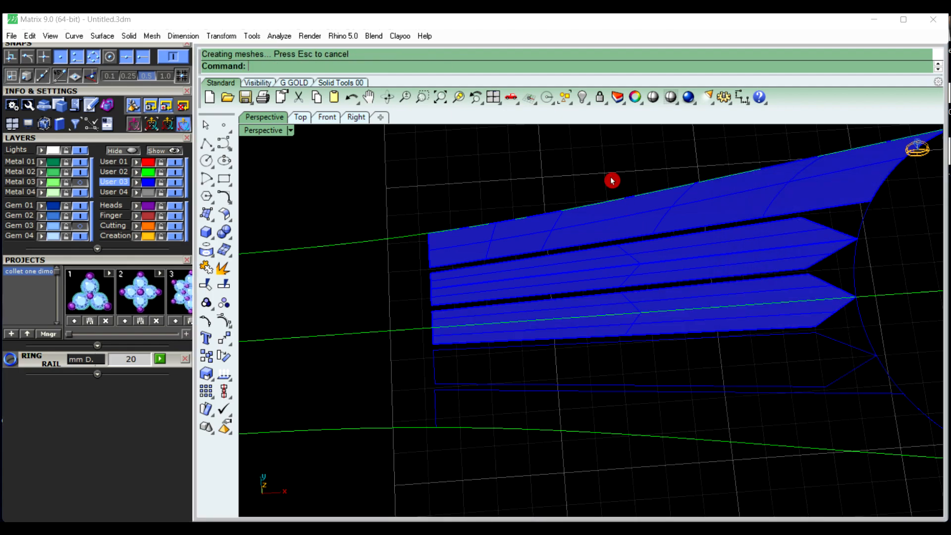
Make User 02 the current layer
{"action": "scroll", "coordinate": [612, 182], "scroll_direction": "down", "scroll_amount": 4}
{"action": "mouse_move", "coordinate": [661, 271]}
{"action": "right_mouse_down"}
{"action": "mouse_move", "coordinate": [654, 226]}
{"action": "mouse_move", "coordinate": [683, 198]}
{"action": "right_mouse_up"}
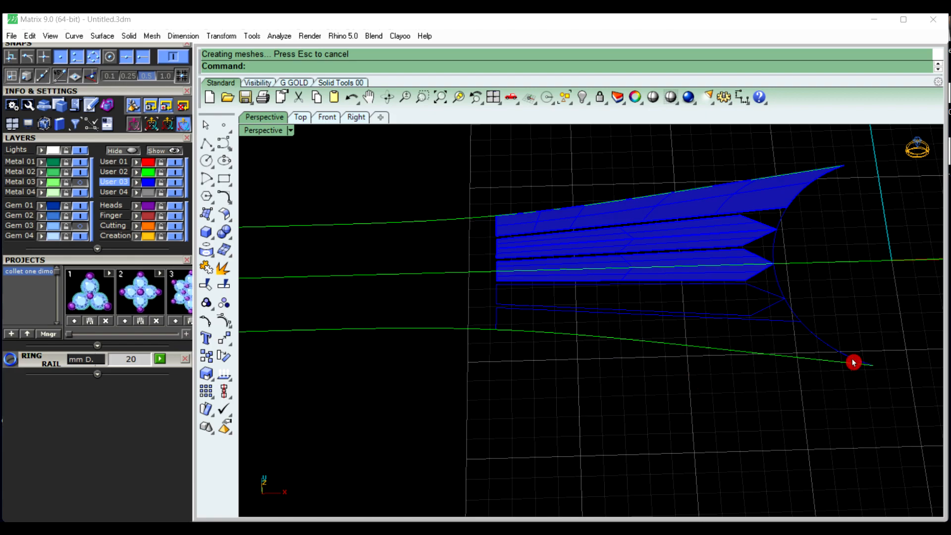
{"action": "scroll", "coordinate": [866, 360], "scroll_direction": "down", "scroll_amount": 4}
{"action": "scroll", "coordinate": [567, 333], "scroll_direction": "up", "scroll_amount": 2}
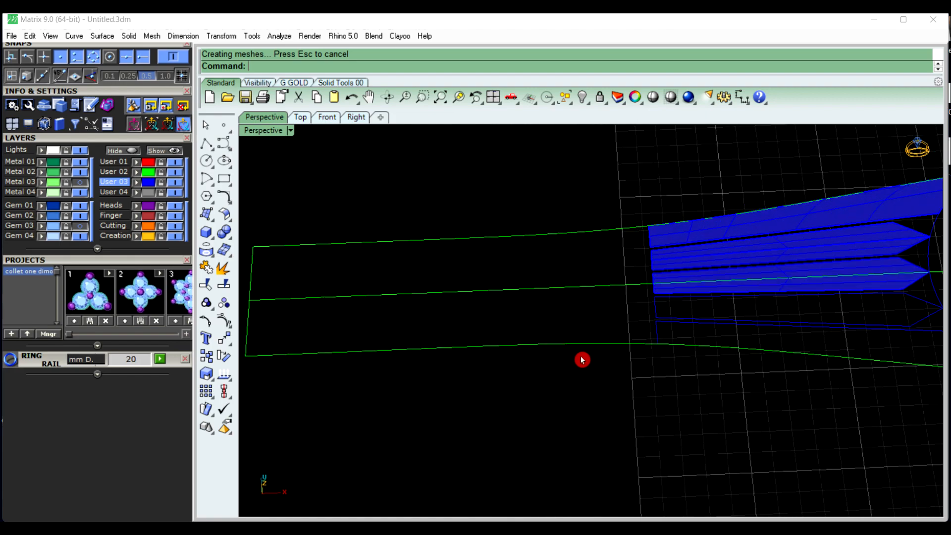
{"action": "scroll", "coordinate": [581, 359], "scroll_direction": "down", "scroll_amount": 2}
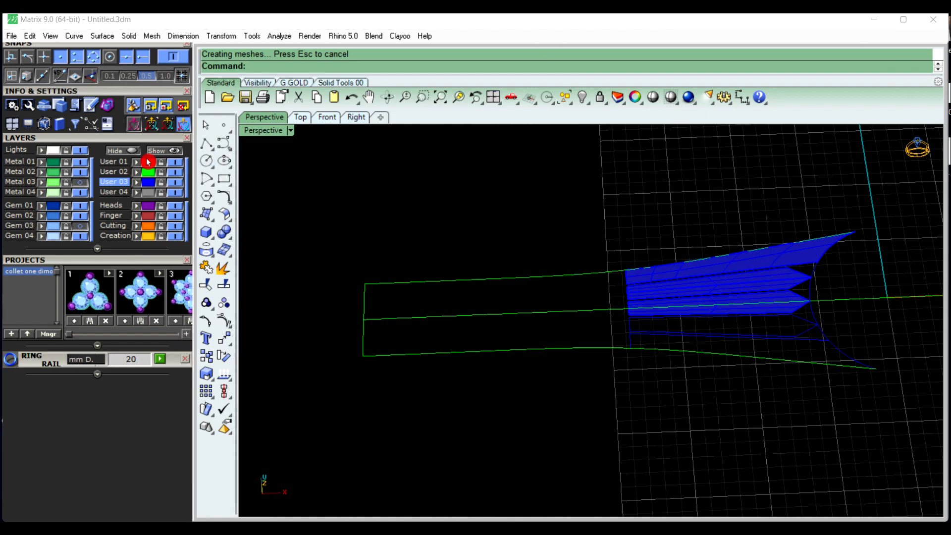
{"action": "left_click", "coordinate": [119, 175]}
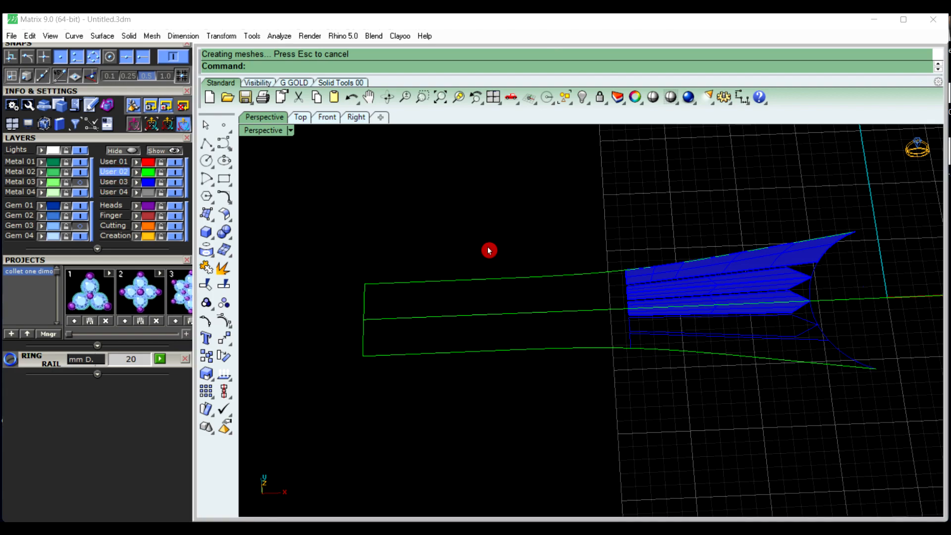
Sweep the full shank surface along both green side curves, using the narrow end line and the blue arc at the wide end as cross sections
{"action": "type", "text": "SW2"}
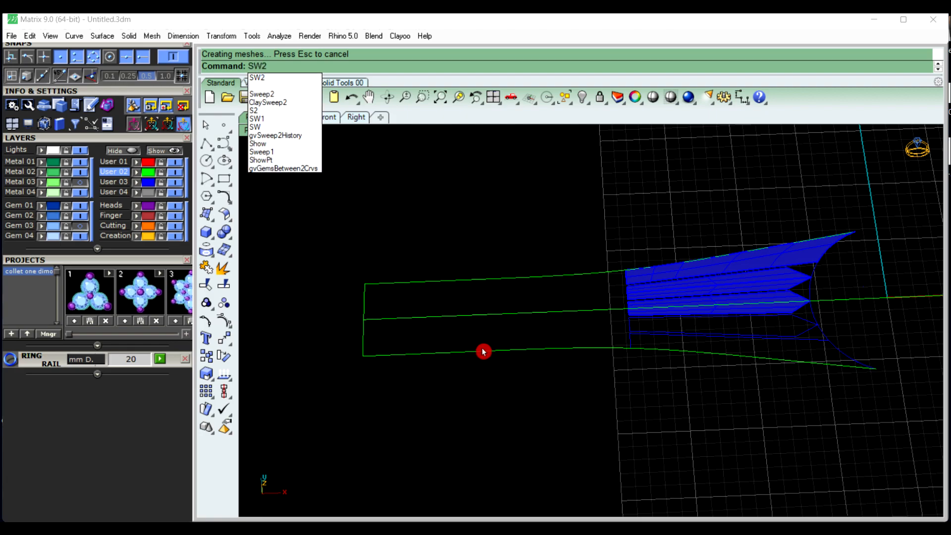
{"action": "right_click", "coordinate": [491, 342]}
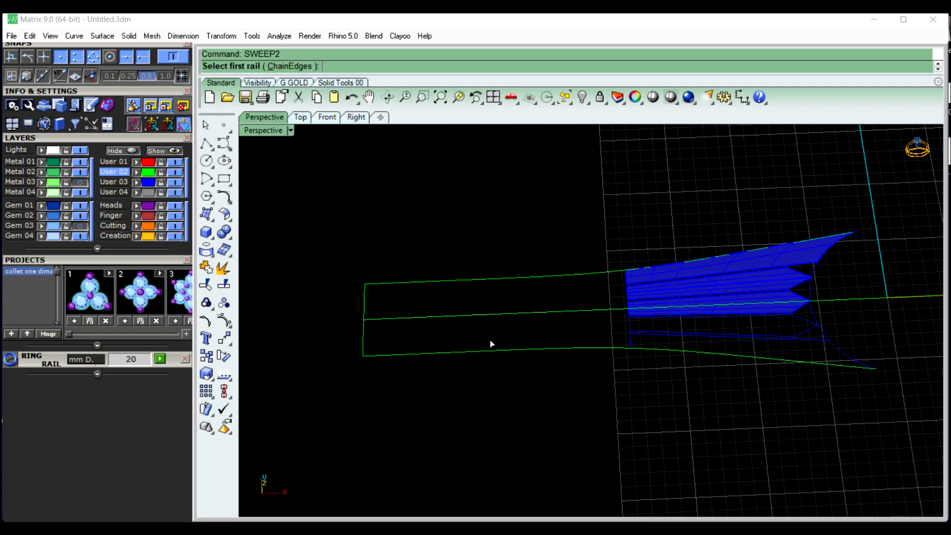
{"action": "left_click", "coordinate": [490, 353]}
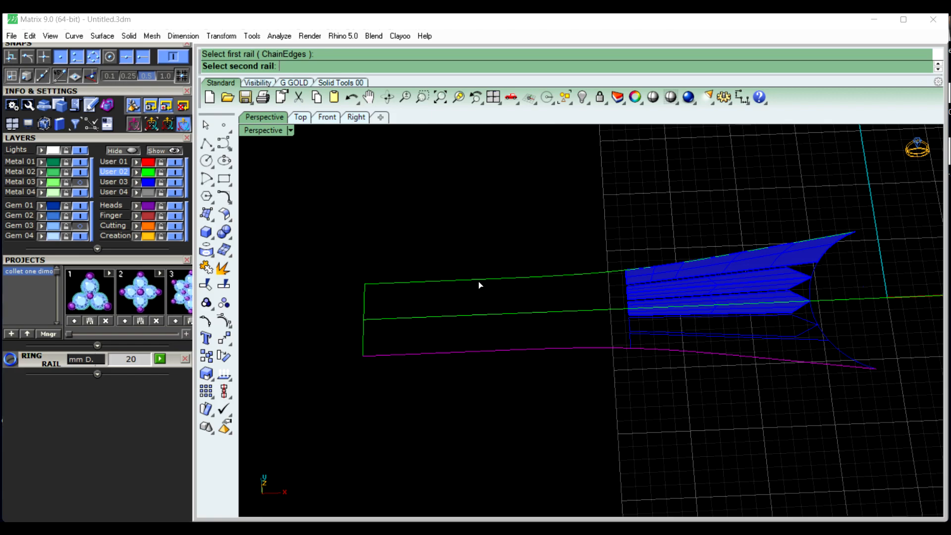
{"action": "left_click", "coordinate": [421, 283]}
{"action": "left_click", "coordinate": [364, 308]}
{"action": "scroll", "coordinate": [809, 328], "scroll_direction": "up", "scroll_amount": 1}
{"action": "scroll", "coordinate": [818, 334], "scroll_direction": "up", "scroll_amount": 4}
{"action": "left_click", "coordinate": [872, 378]}
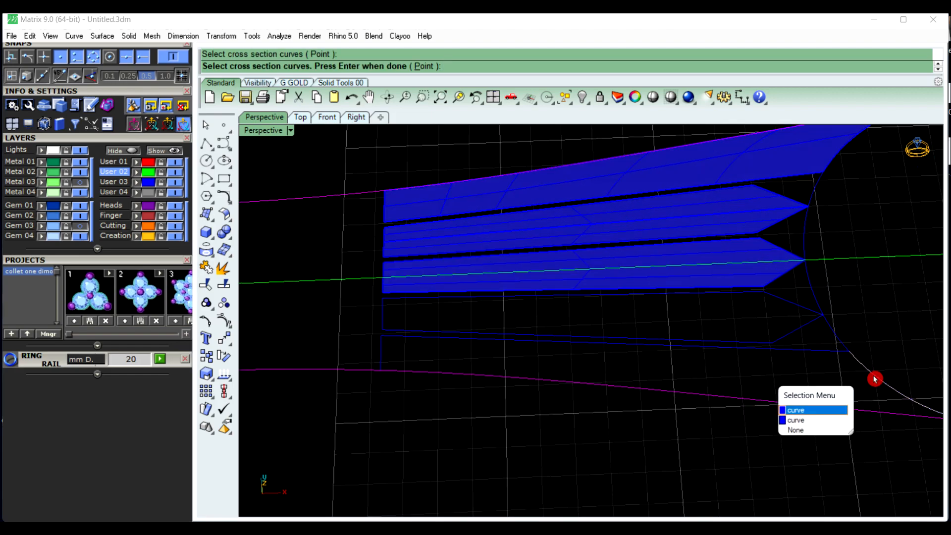
{"action": "left_click", "coordinate": [811, 421]}
{"action": "scroll", "coordinate": [652, 305], "scroll_direction": "down", "scroll_amount": 3}
{"action": "key", "text": "Return"}
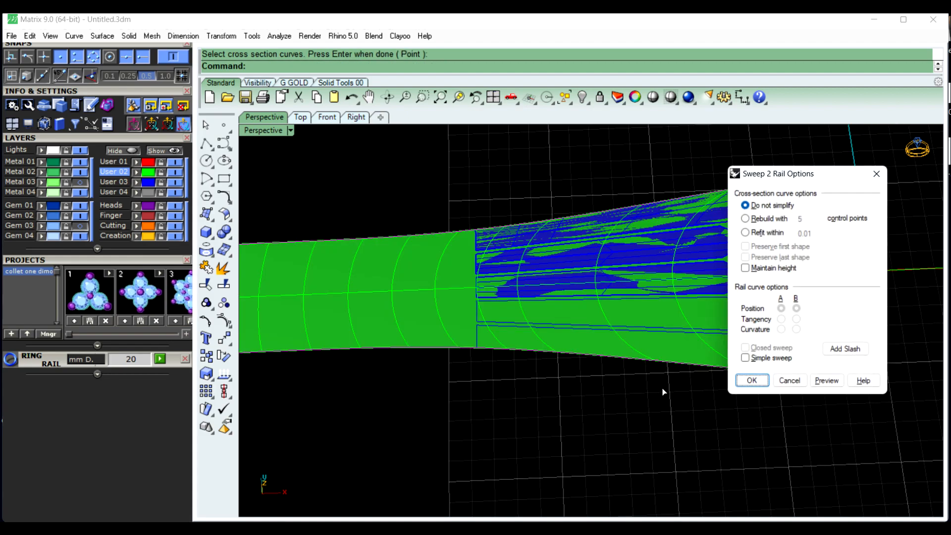
{"action": "left_click", "coordinate": [753, 381]}
Make User 03 the current layer and turn off the User 02 layer
{"action": "scroll", "coordinate": [757, 381], "scroll_direction": "down", "scroll_amount": 2}
{"action": "scroll", "coordinate": [764, 373], "scroll_direction": "down", "scroll_amount": 2}
{"action": "mouse_move", "coordinate": [735, 385]}
{"action": "right_mouse_down"}
{"action": "mouse_move", "coordinate": [739, 323]}
{"action": "mouse_move", "coordinate": [738, 371]}
{"action": "right_mouse_up"}
{"action": "scroll", "coordinate": [738, 371], "scroll_direction": "up", "scroll_amount": 3}
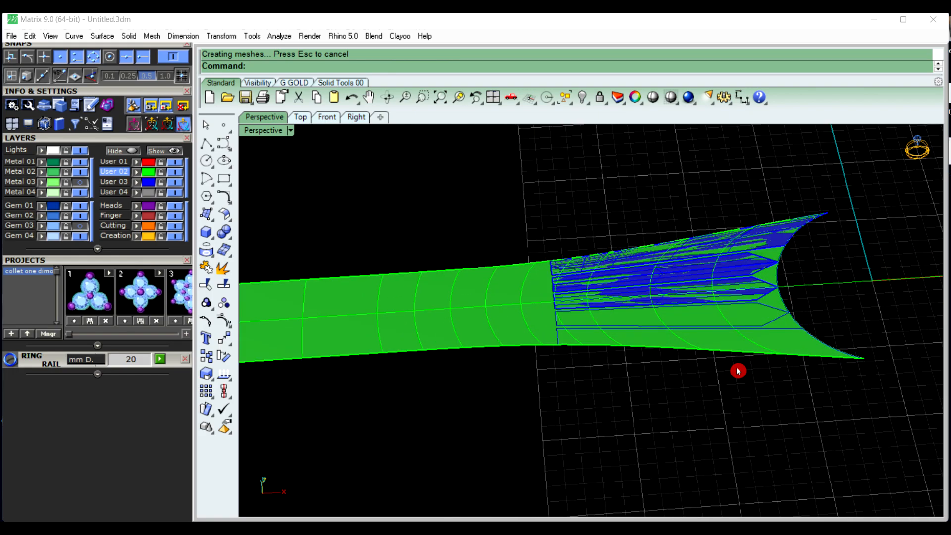
{"action": "left_click", "coordinate": [122, 186]}
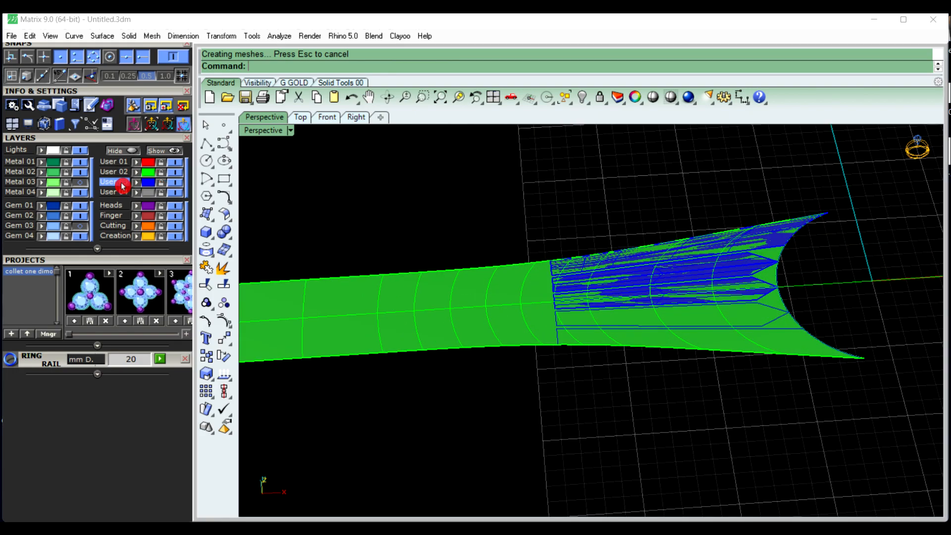
{"action": "left_click", "coordinate": [148, 187]}
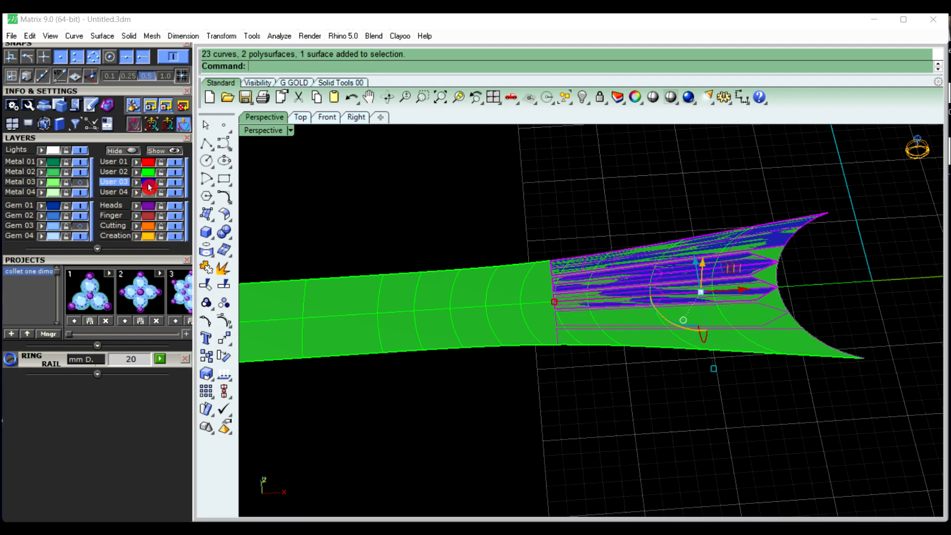
{"action": "left_click", "coordinate": [561, 228]}
{"action": "scroll", "coordinate": [757, 244], "scroll_direction": "up", "scroll_amount": 4}
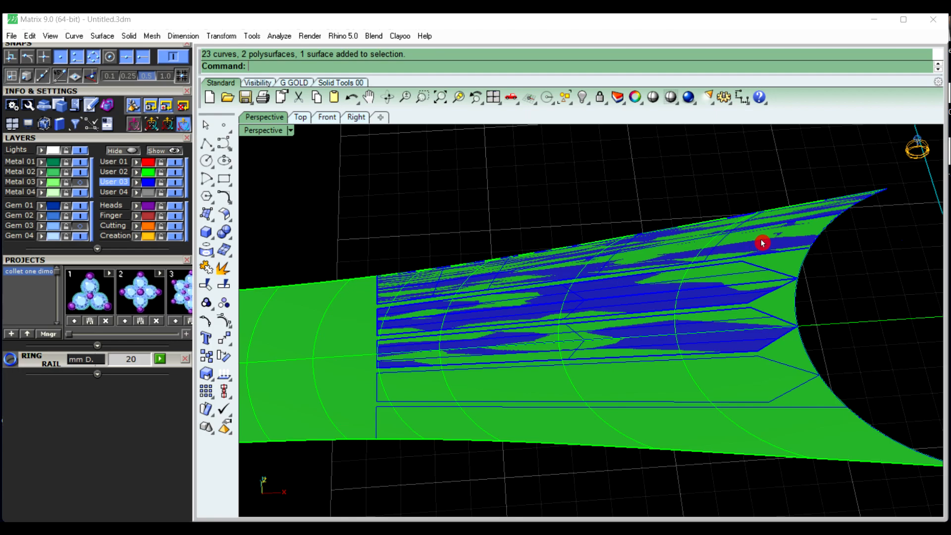
{"action": "left_click", "coordinate": [176, 173]}
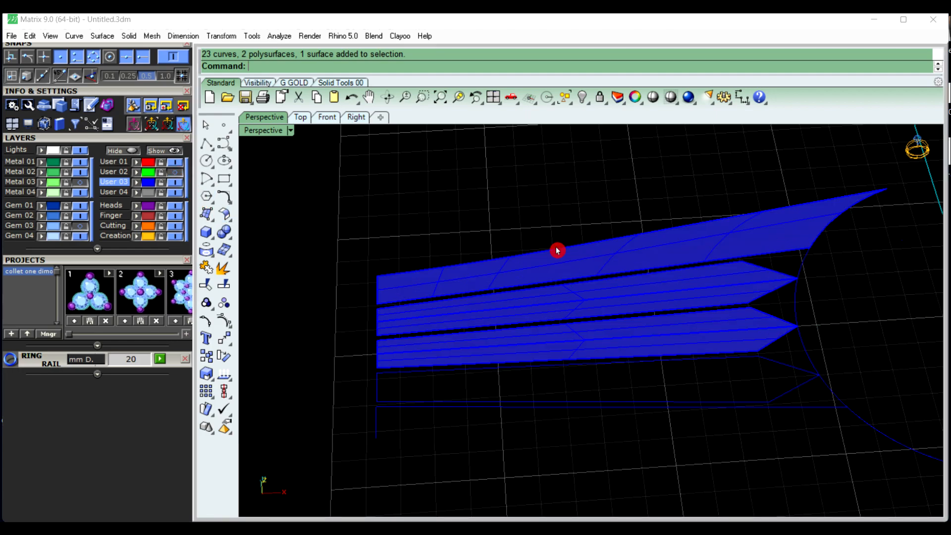
Offset the three blue strip surfaces upward by 0.7 as solids with OffsetSrf, then deselect them
{"action": "left_click", "coordinate": [640, 260]}
{"action": "left_click", "coordinate": [623, 307], "text": "shift"}
{"action": "left_click", "coordinate": [625, 343], "text": "shift"}
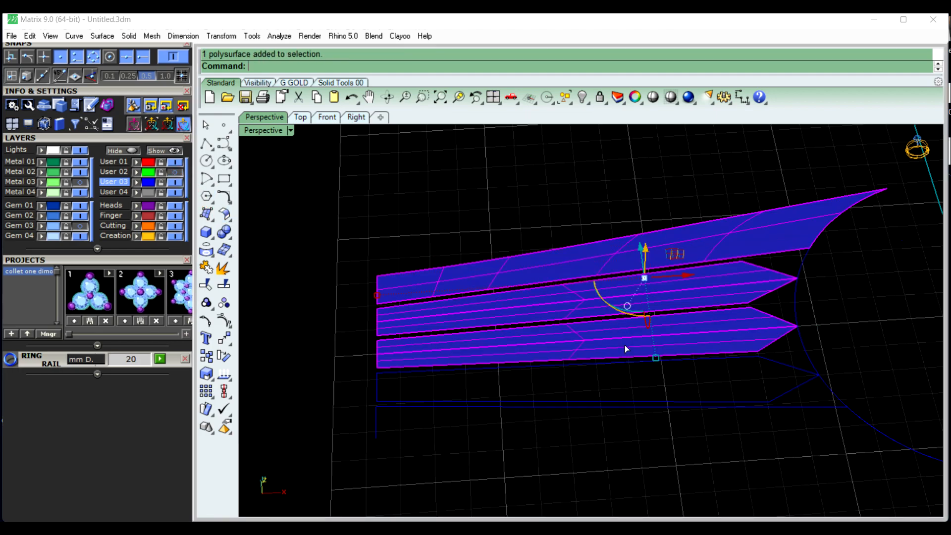
{"action": "scroll", "coordinate": [608, 208], "scroll_direction": "down", "scroll_amount": 1}
{"action": "right_click_drag", "start_coordinate": [607, 209], "coordinate": [614, 193]}
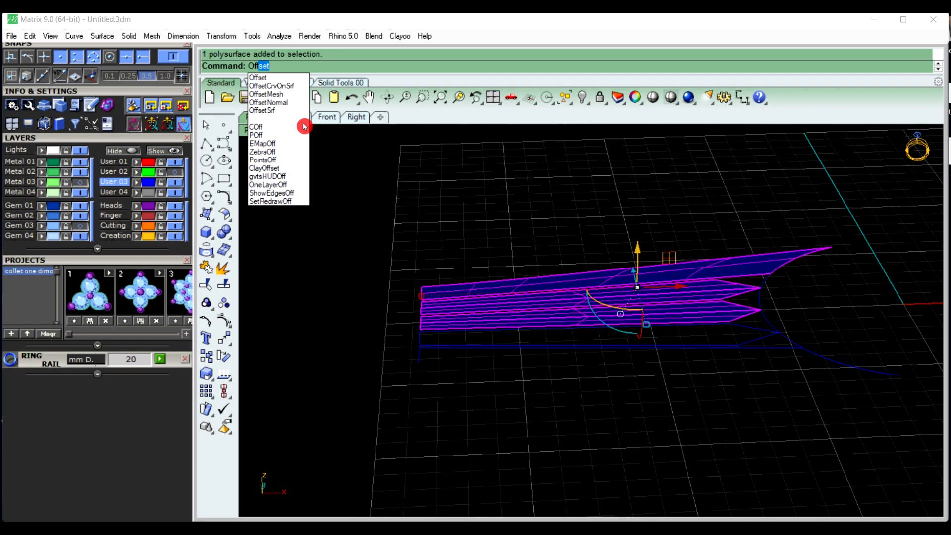
{"action": "left_click", "coordinate": [272, 110]}
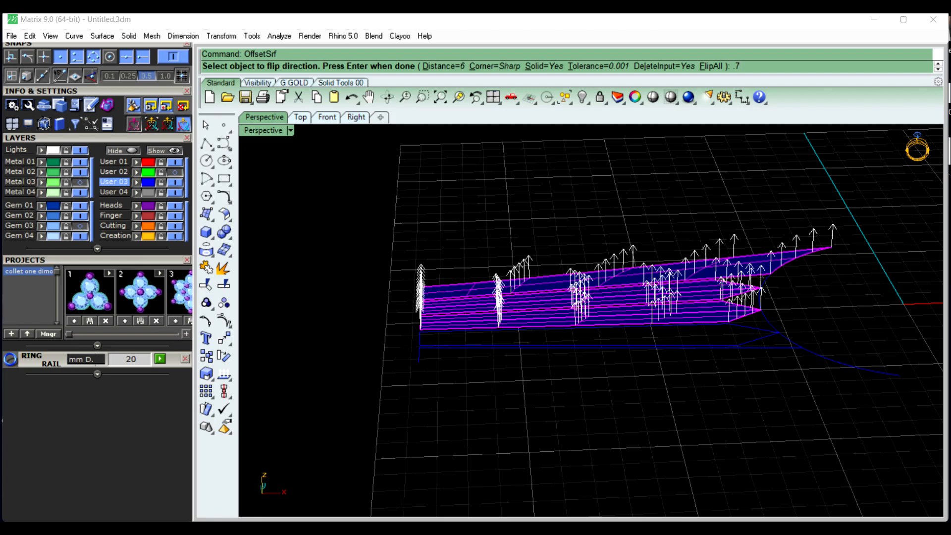
{"action": "key", "text": "Return"}
{"action": "right_click", "coordinate": [620, 196]}
{"action": "left_click", "coordinate": [621, 200]}
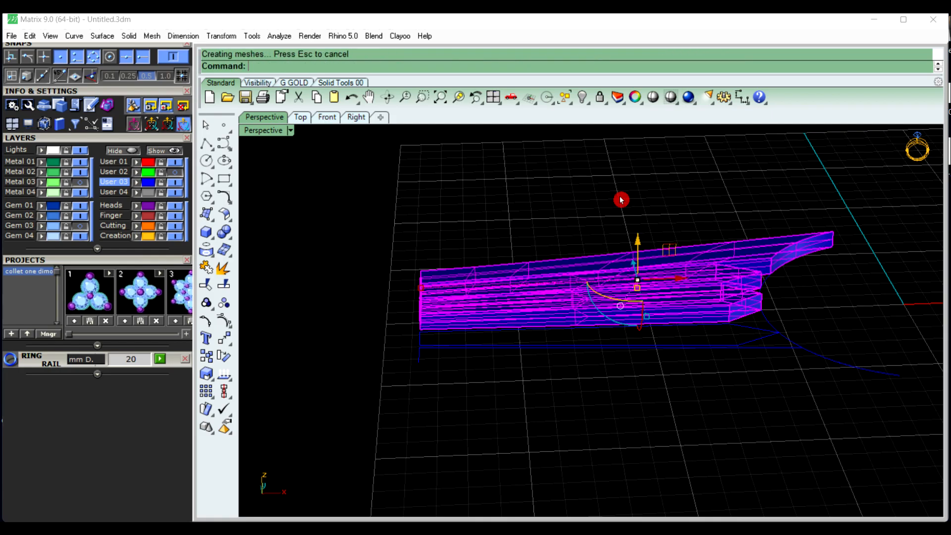
Turn the User 02 layer back on and offset the green shank surface downward by 0.7 as a solid with OffsetSrf
{"action": "right_click_drag", "start_coordinate": [621, 200], "coordinate": [635, 290]}
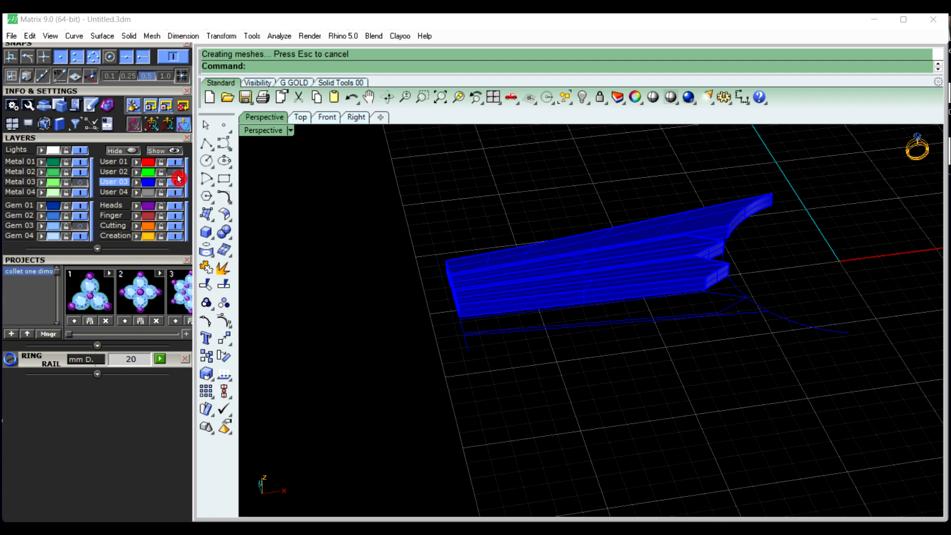
{"action": "right_click_drag", "start_coordinate": [550, 313], "coordinate": [675, 355]}
{"action": "left_click", "coordinate": [466, 284]}
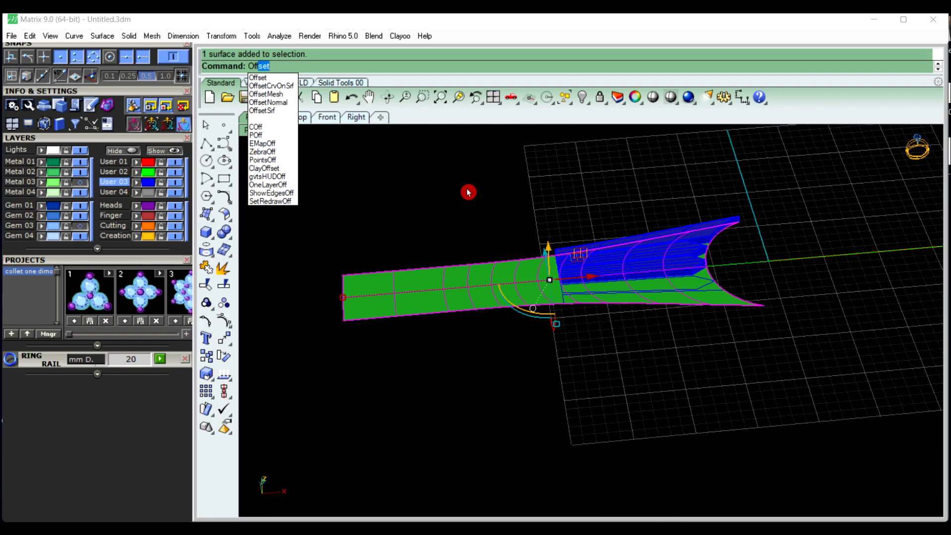
{"action": "left_click", "coordinate": [288, 111]}
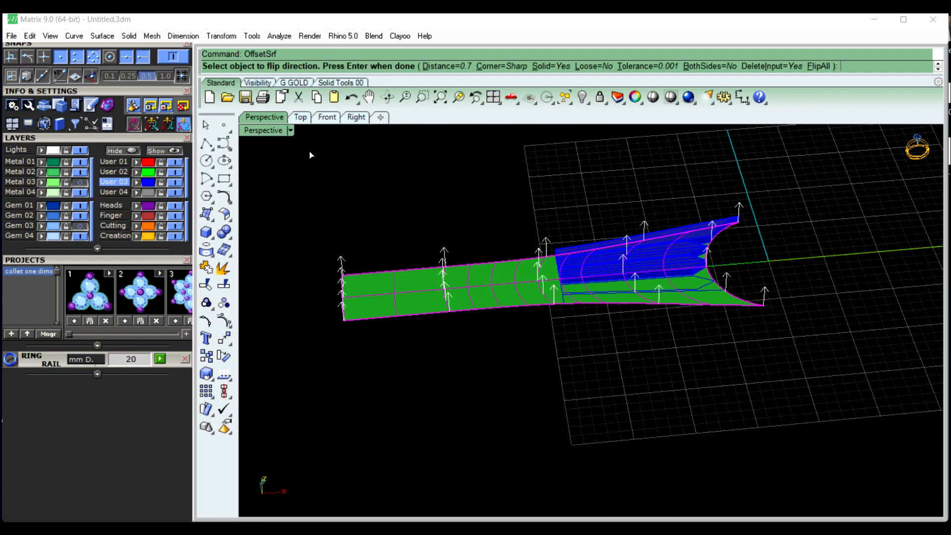
{"action": "left_click", "coordinate": [408, 302]}
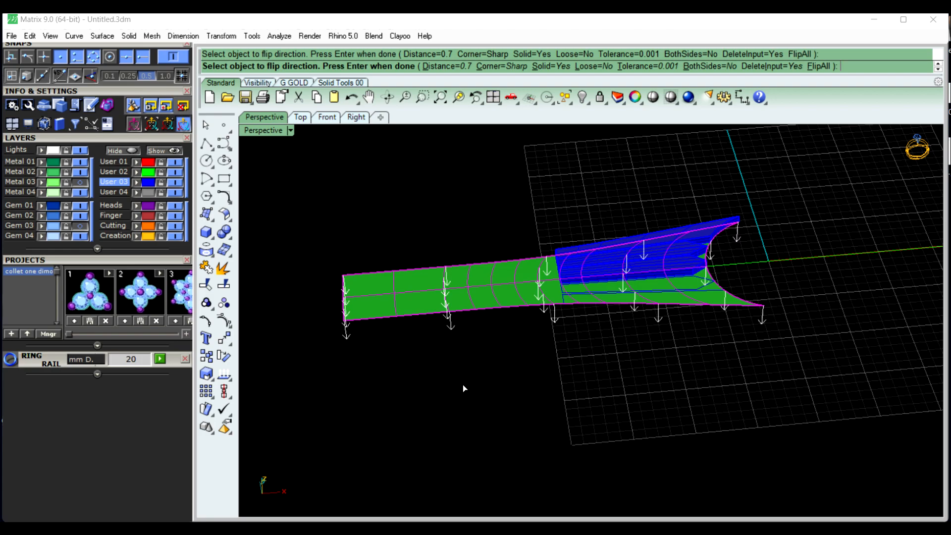
{"action": "right_click", "coordinate": [462, 385]}
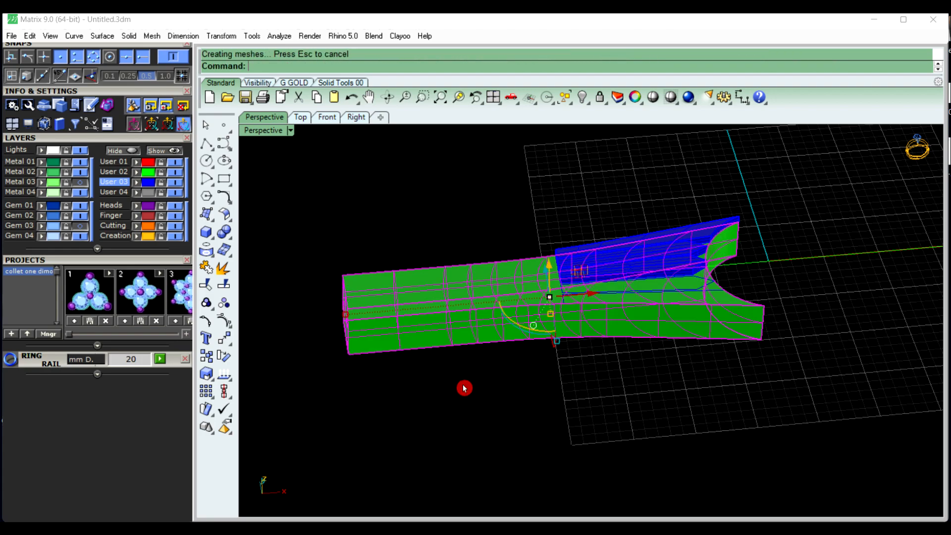
Examine the green shank solid and blue strips from several angles and compare them with the reference ring picture
{"action": "right_click_drag", "start_coordinate": [463, 384], "coordinate": [743, 299]}
{"action": "scroll", "coordinate": [638, 259], "scroll_direction": "up", "scroll_amount": 3}
{"action": "scroll", "coordinate": [602, 228], "scroll_direction": "up", "scroll_amount": 4}
{"action": "scroll", "coordinate": [580, 178], "scroll_direction": "down", "scroll_amount": 4}
{"action": "right_click_drag", "start_coordinate": [580, 179], "coordinate": [612, 244]}
{"action": "scroll", "coordinate": [609, 237], "scroll_direction": "up", "scroll_amount": 4}
{"action": "scroll", "coordinate": [497, 235], "scroll_direction": "down", "scroll_amount": 4}
{"action": "right_click_drag", "start_coordinate": [503, 271], "coordinate": [452, 278]}
{"action": "scroll", "coordinate": [451, 278], "scroll_direction": "down", "scroll_amount": 5}
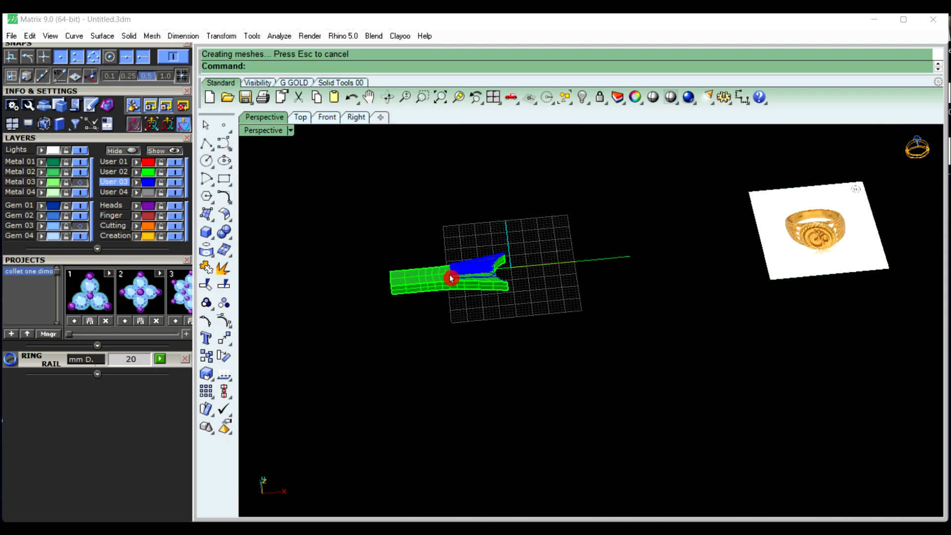
{"action": "scroll", "coordinate": [877, 236], "scroll_direction": "up", "scroll_amount": 6}
{"action": "scroll", "coordinate": [784, 238], "scroll_direction": "up", "scroll_amount": 5}
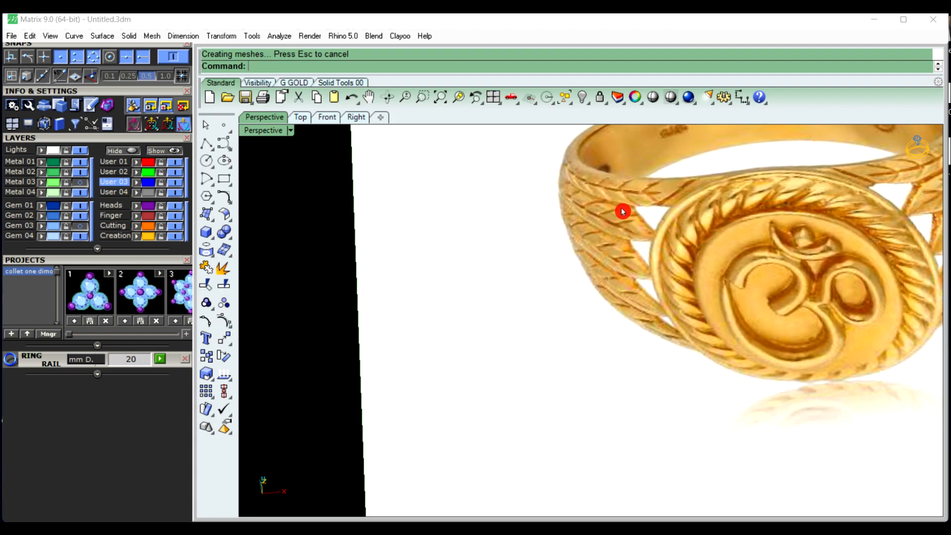
{"action": "scroll", "coordinate": [739, 194], "scroll_direction": "down", "scroll_amount": 6}
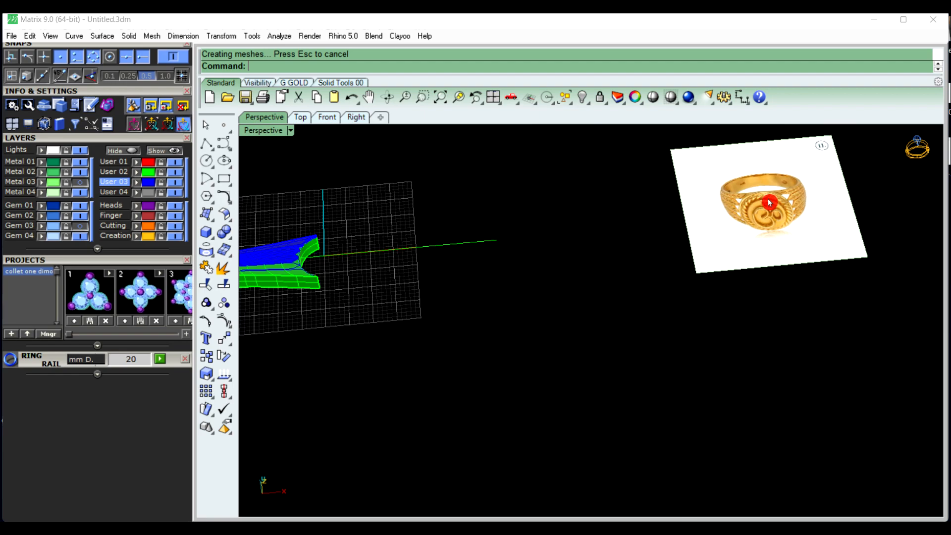
{"action": "scroll", "coordinate": [611, 218], "scroll_direction": "up", "scroll_amount": 5}
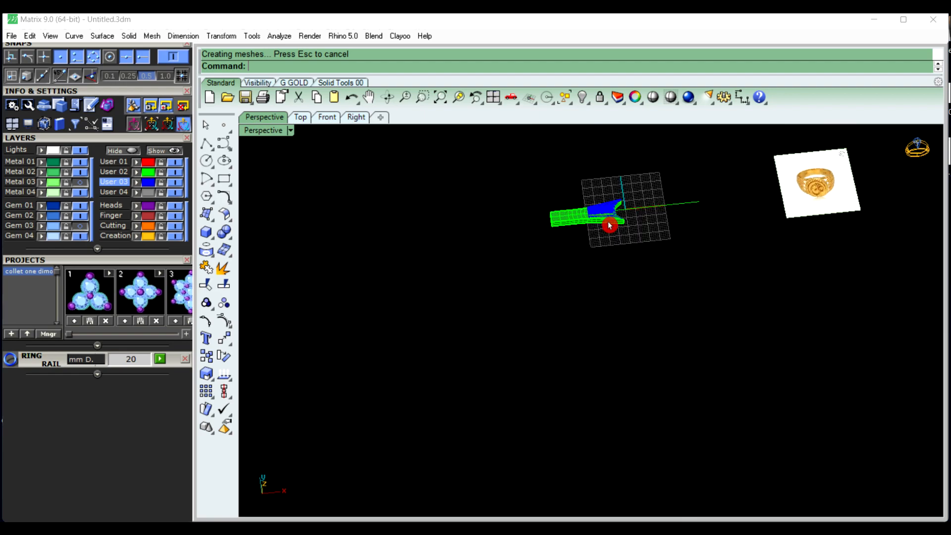
Hide the blue strip solids and the green shank solid so only the construction curves are shown
{"action": "scroll", "coordinate": [660, 218], "scroll_direction": "up", "scroll_amount": 3}
{"action": "scroll", "coordinate": [662, 222], "scroll_direction": "down", "scroll_amount": 2}
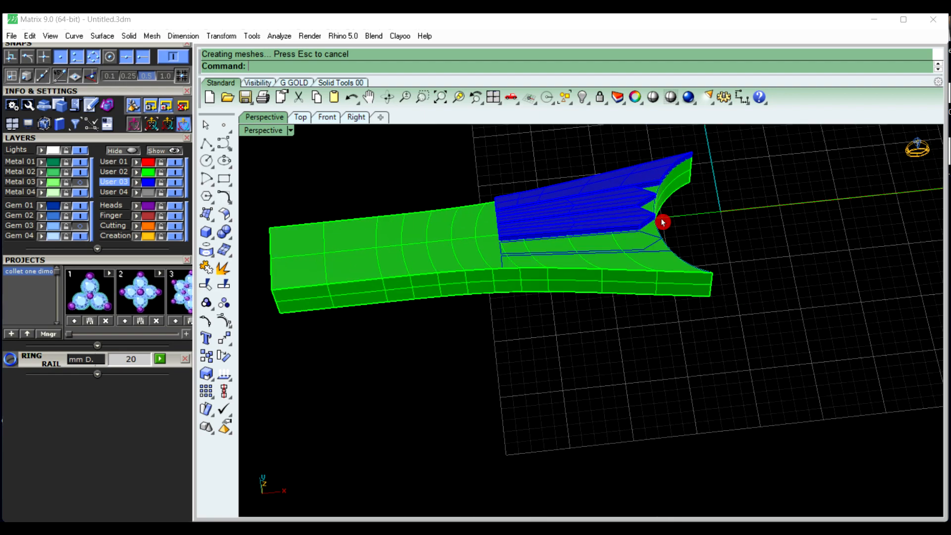
{"action": "scroll", "coordinate": [511, 214], "scroll_direction": "up", "scroll_amount": 2}
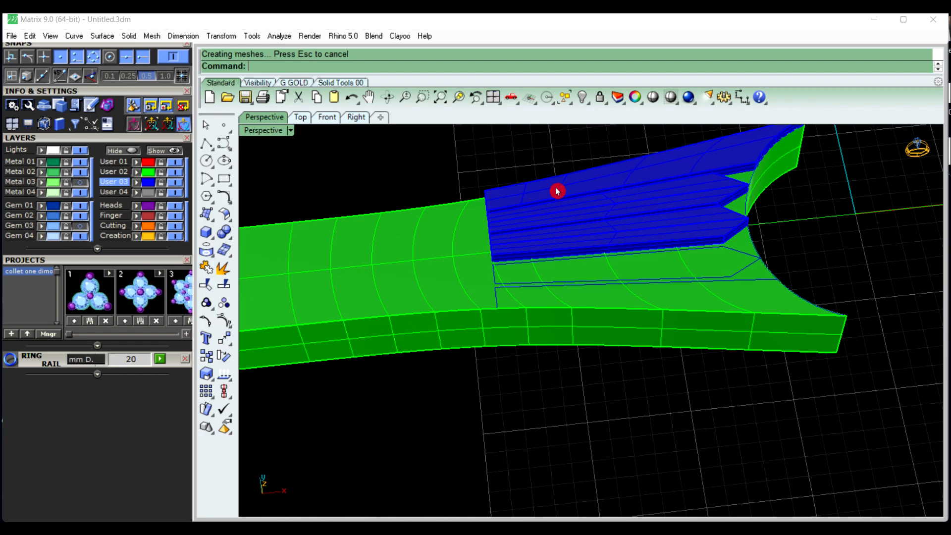
{"action": "left_click", "coordinate": [556, 189]}
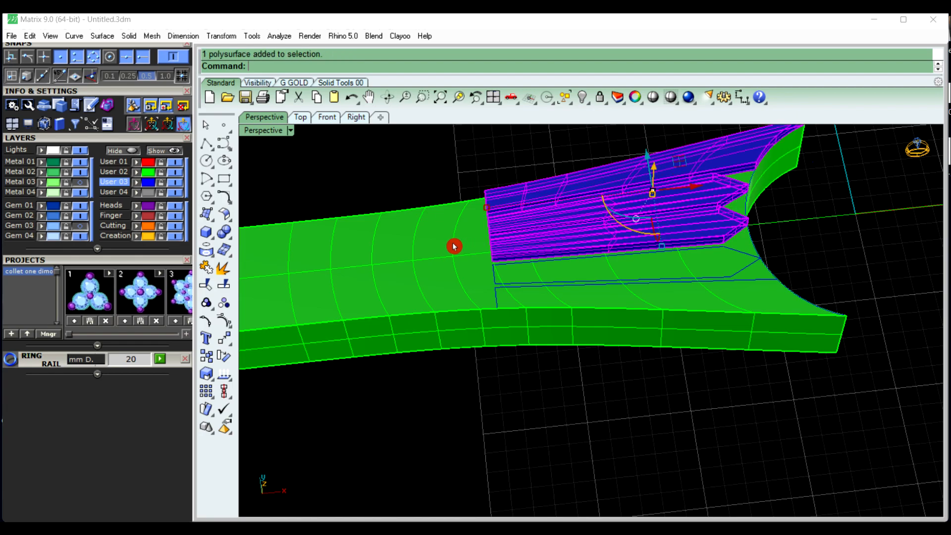
{"action": "left_click", "coordinate": [583, 97]}
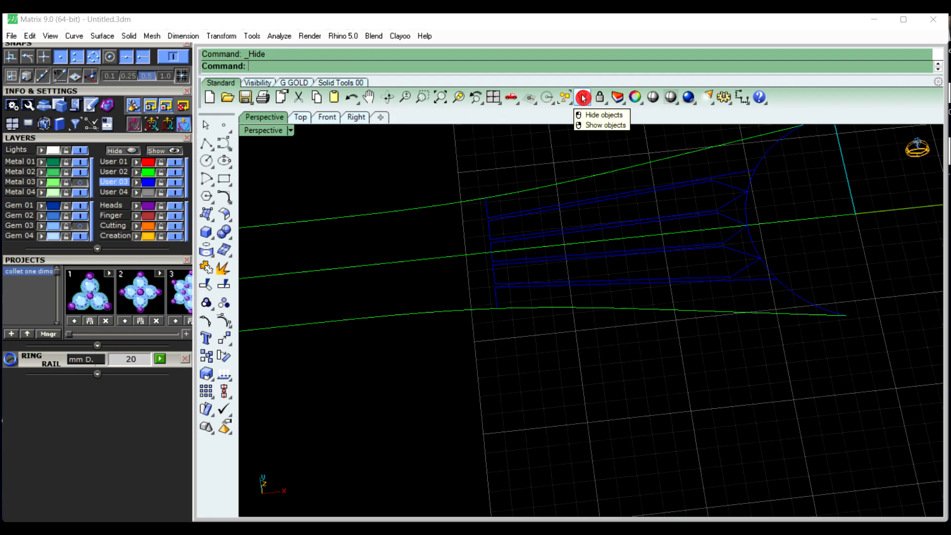
Hide the two long green side curves of the shank and the full arc at its wide end
{"action": "scroll", "coordinate": [605, 217], "scroll_direction": "down", "scroll_amount": 4}
{"action": "right_click_drag", "start_coordinate": [648, 231], "coordinate": [640, 221]}
{"action": "scroll", "coordinate": [605, 183], "scroll_direction": "up", "scroll_amount": 4}
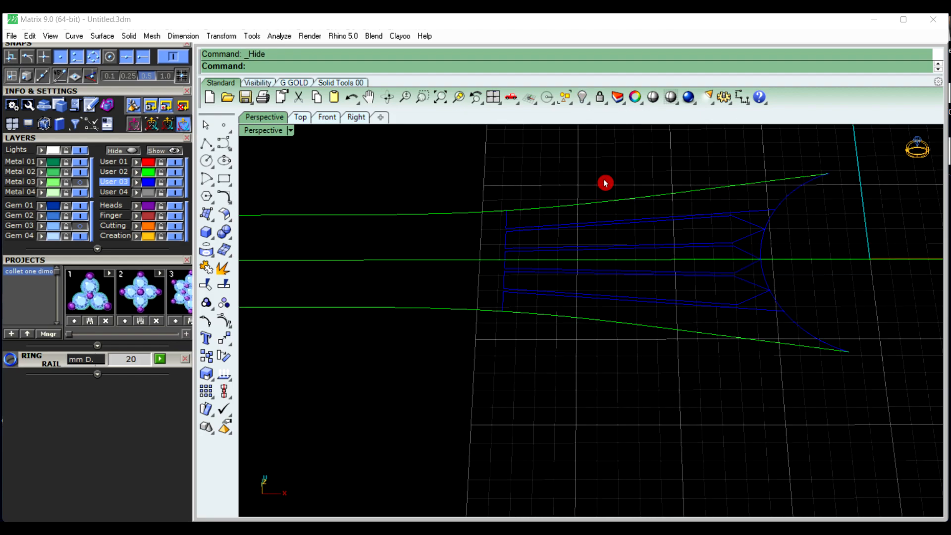
{"action": "scroll", "coordinate": [611, 184], "scroll_direction": "down", "scroll_amount": 3}
{"action": "left_click", "coordinate": [497, 264]}
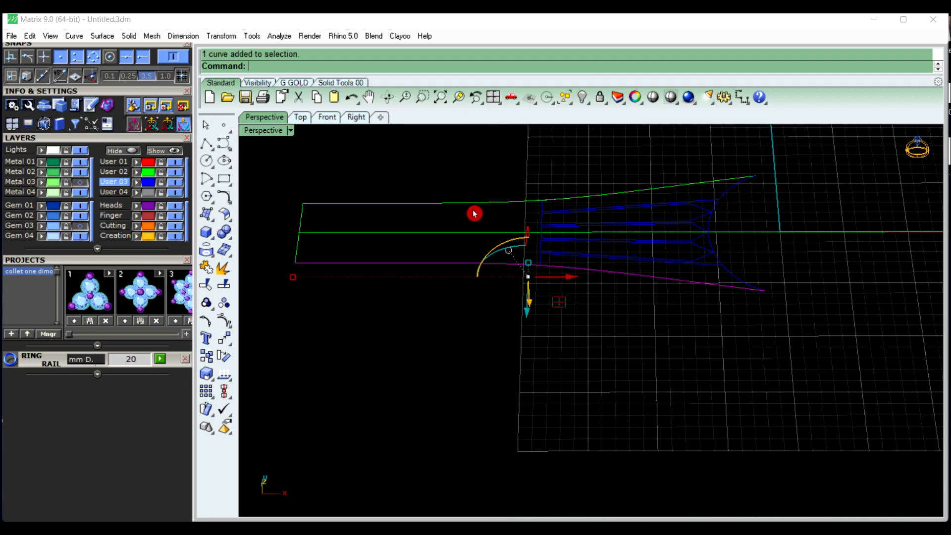
{"action": "left_click", "coordinate": [470, 209], "text": "shift"}
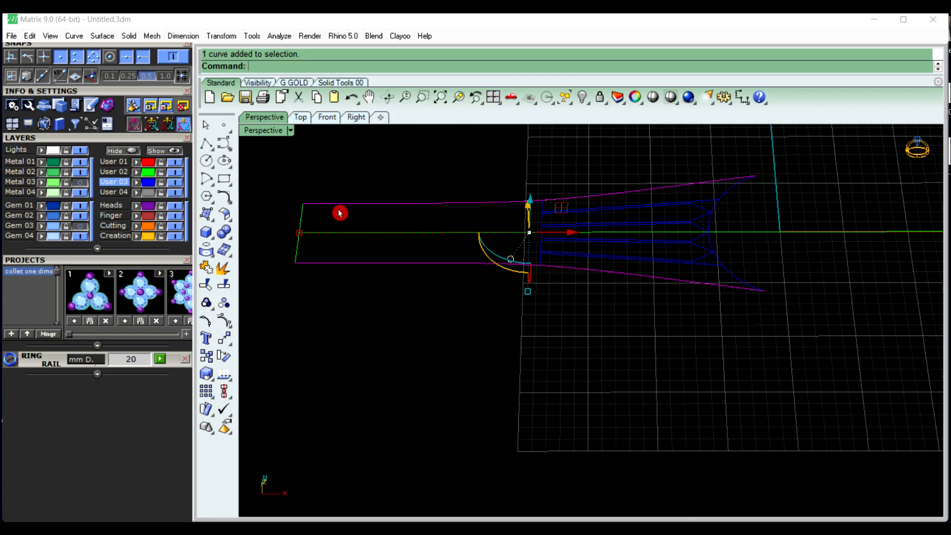
{"action": "scroll", "coordinate": [752, 252], "scroll_direction": "up", "scroll_amount": 5}
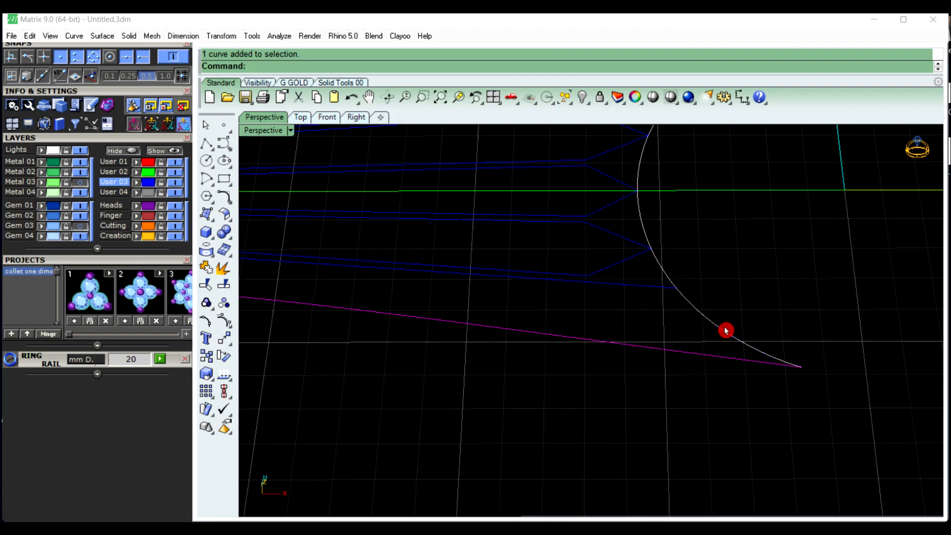
{"action": "left_click", "coordinate": [742, 338]}
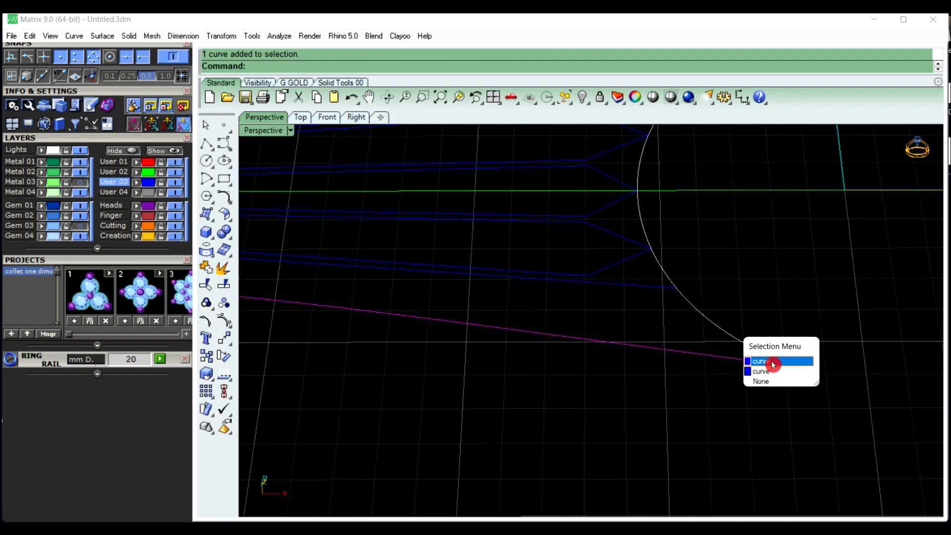
{"action": "left_click", "coordinate": [773, 362]}
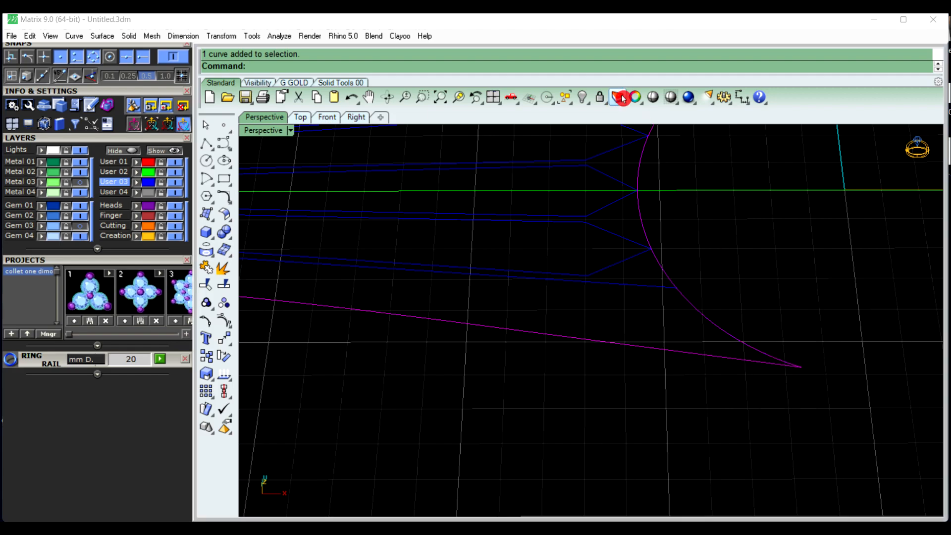
{"action": "left_click", "coordinate": [583, 98]}
Make User 01 the current layer
{"action": "scroll", "coordinate": [751, 272], "scroll_direction": "down", "scroll_amount": 9}
{"action": "right_click_drag", "start_coordinate": [631, 270], "coordinate": [637, 282]}
{"action": "scroll", "coordinate": [645, 219], "scroll_direction": "up", "scroll_amount": 9}
{"action": "scroll", "coordinate": [638, 208], "scroll_direction": "down", "scroll_amount": 2}
{"action": "right_click_drag", "start_coordinate": [640, 218], "coordinate": [645, 202]}
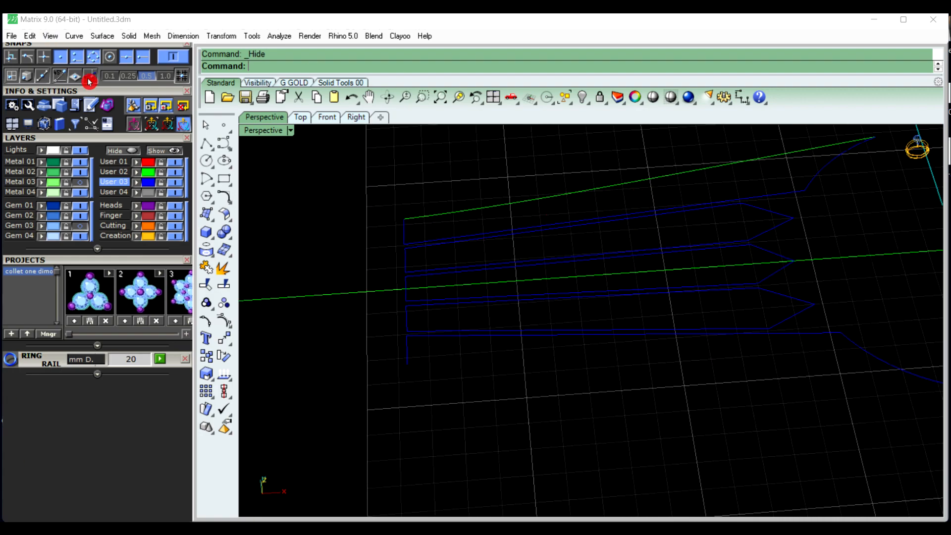
{"action": "left_click", "coordinate": [118, 165]}
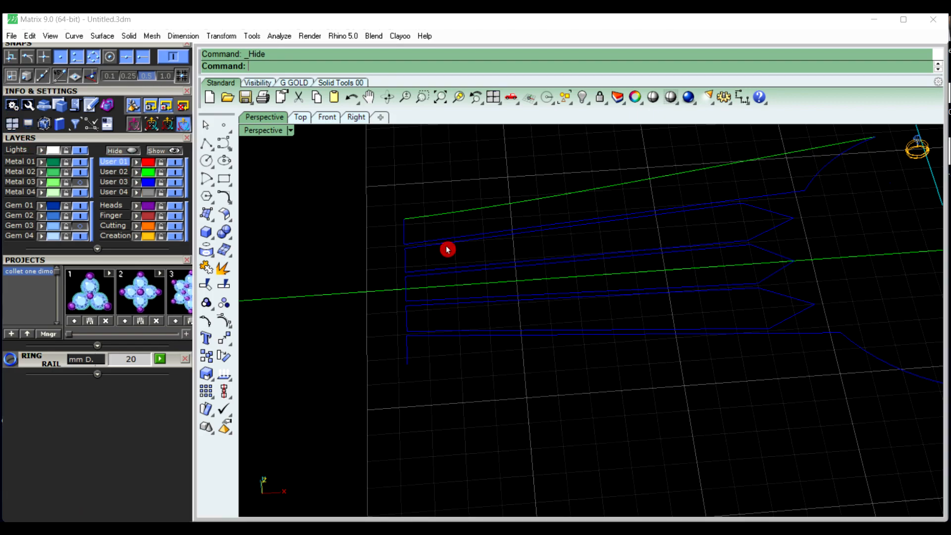
Create one tween curve between the remaining green outer curve and the adjacent blue strip edge, then deselect the curves
{"action": "scroll", "coordinate": [499, 312], "scroll_direction": "down", "scroll_amount": 2}
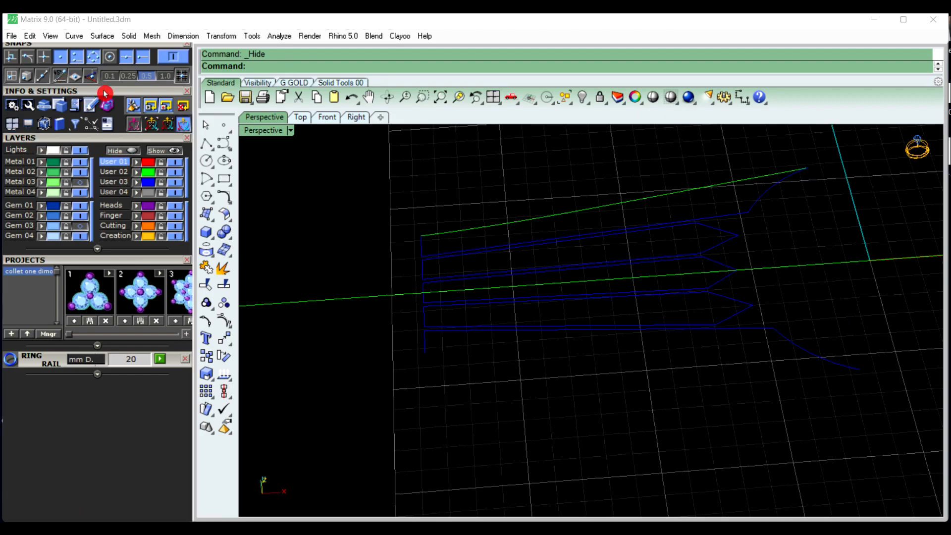
{"action": "scroll", "coordinate": [105, 94], "scroll_direction": "up", "scroll_amount": 5}
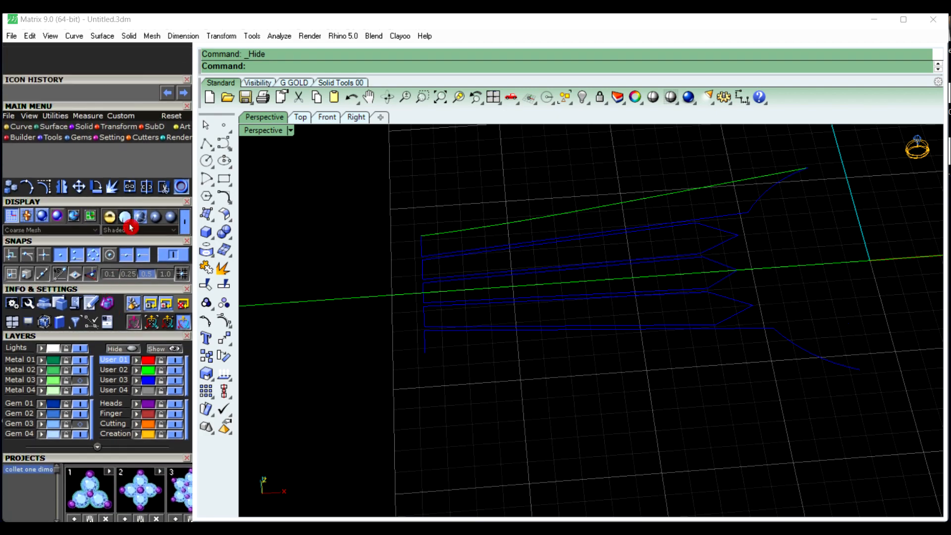
{"action": "left_click", "coordinate": [22, 127]}
{"action": "left_click", "coordinate": [184, 164]}
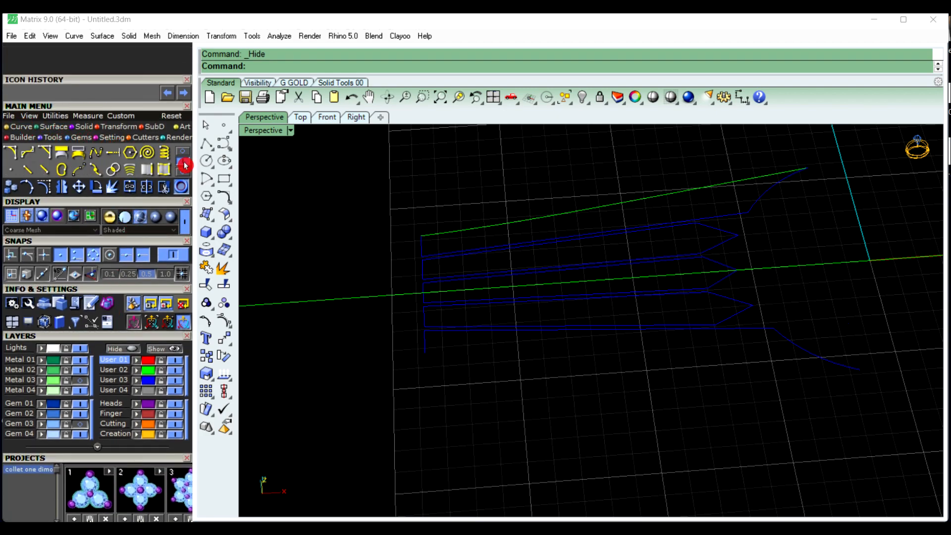
{"action": "scroll", "coordinate": [531, 243], "scroll_direction": "up", "scroll_amount": 3}
{"action": "left_click", "coordinate": [530, 243]}
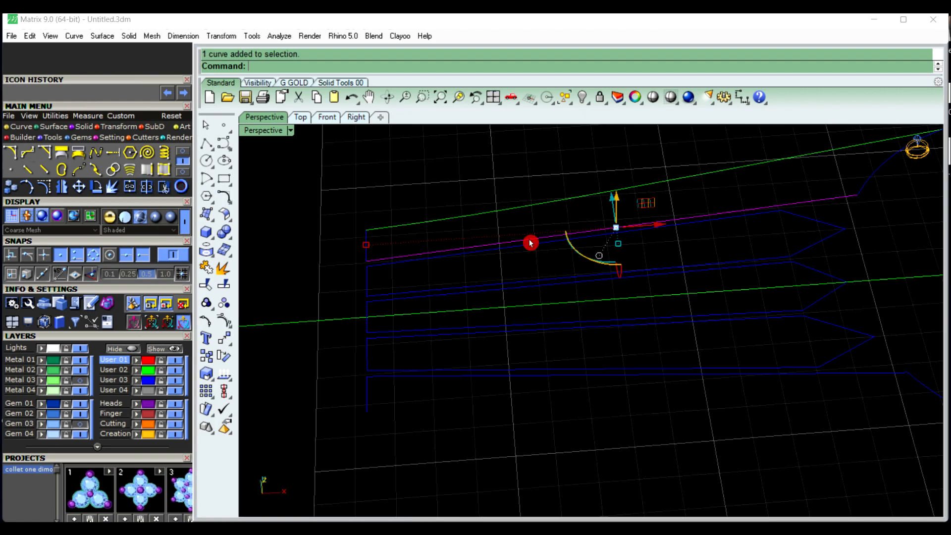
{"action": "left_click", "coordinate": [525, 207], "text": "shift"}
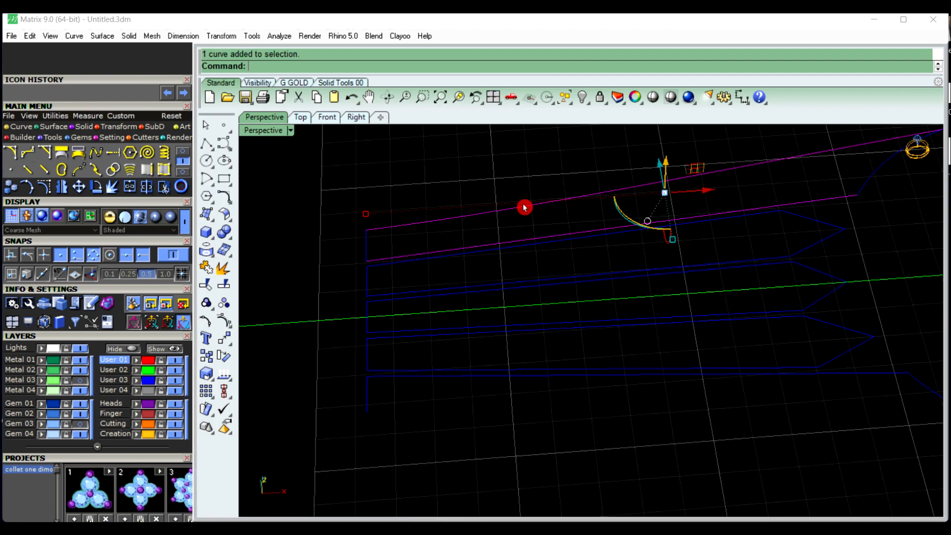
{"action": "left_click", "coordinate": [132, 172]}
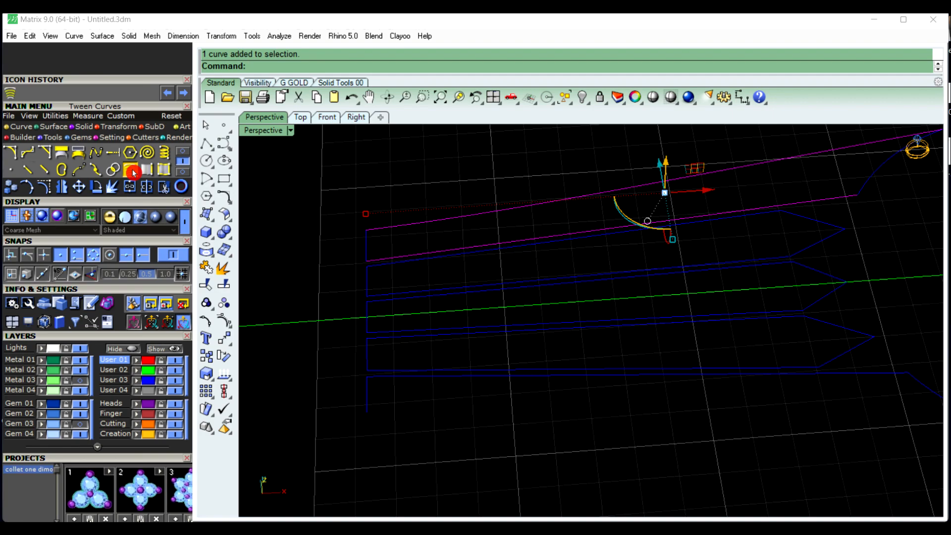
{"action": "right_click", "coordinate": [384, 221]}
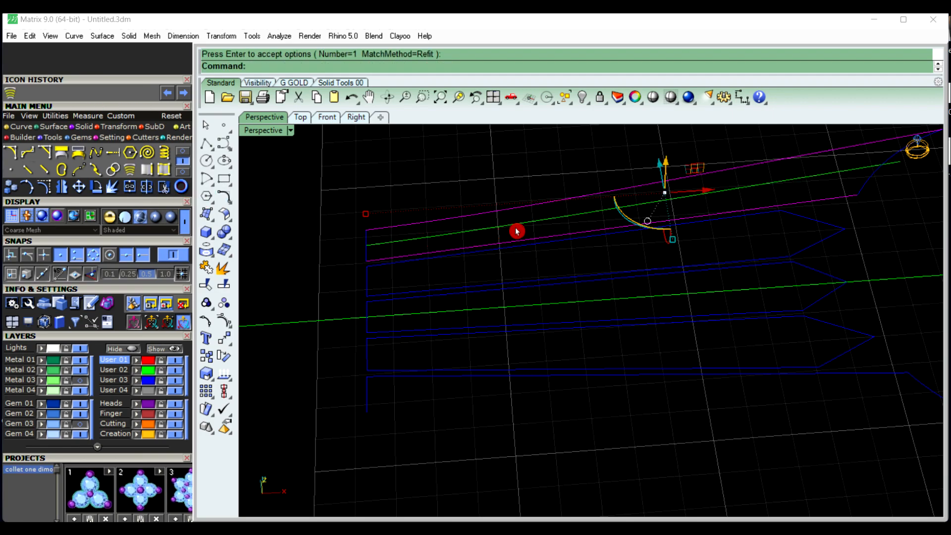
{"action": "left_click", "coordinate": [430, 188]}
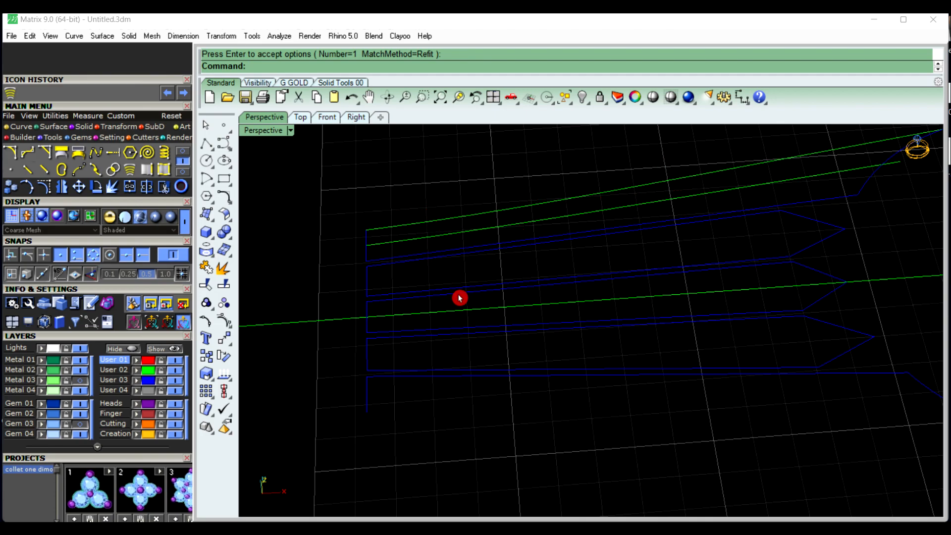
Create one tween curve between the two long edges of the pointed strip nearest the green outer curve, then deselect them
{"action": "left_click", "coordinate": [432, 289]}
{"action": "left_click", "coordinate": [444, 259], "text": "shift"}
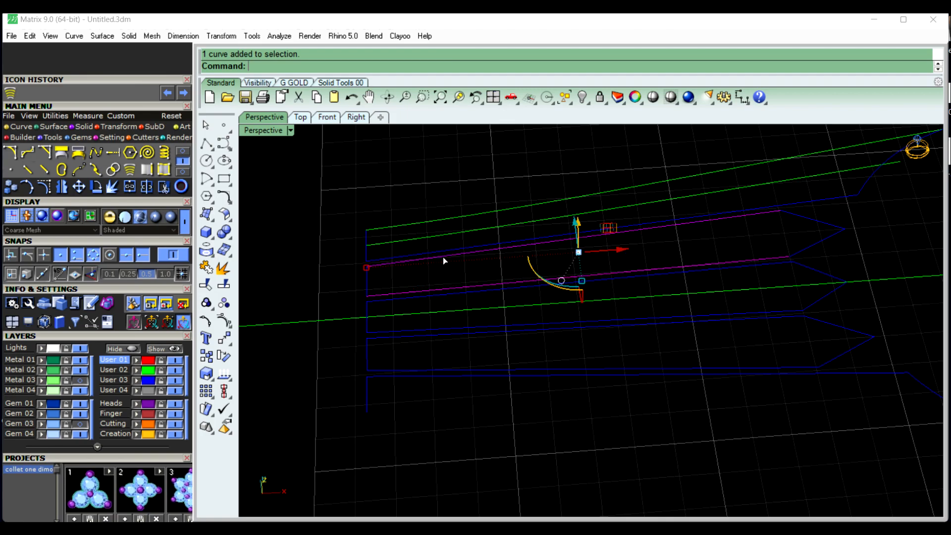
{"action": "right_click", "coordinate": [445, 261]}
{"action": "right_click", "coordinate": [448, 268]}
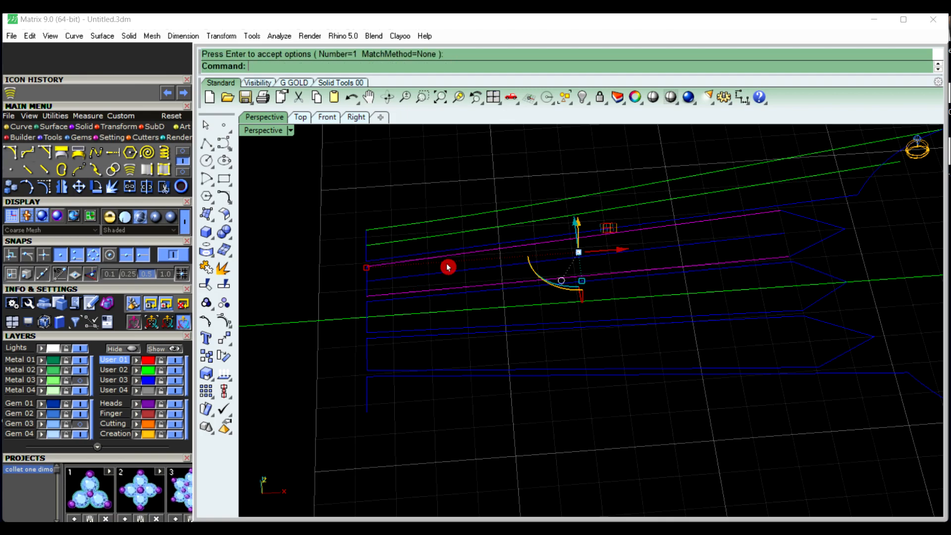
{"action": "left_click", "coordinate": [423, 187]}
Hide the long green center line running through the strips
{"action": "scroll", "coordinate": [456, 314], "scroll_direction": "down", "scroll_amount": 6}
{"action": "left_click", "coordinate": [389, 321]}
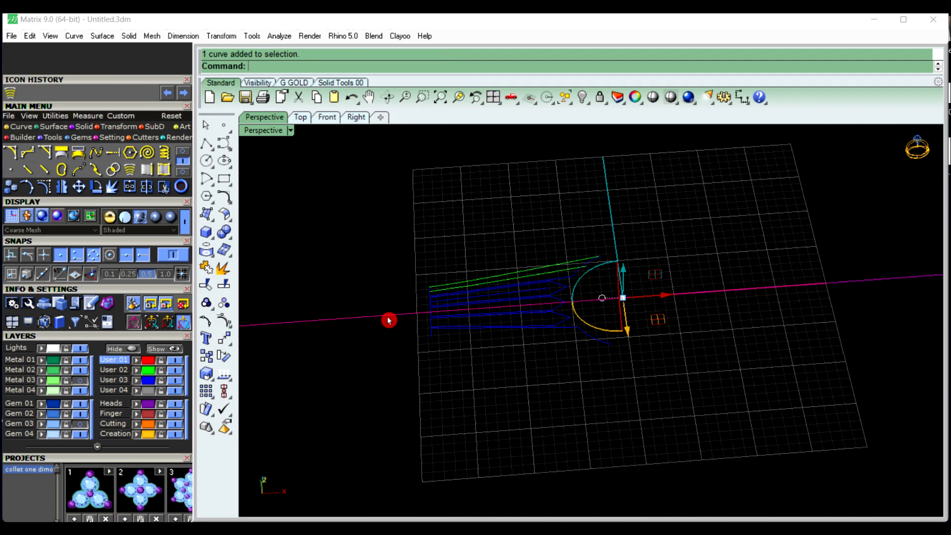
{"action": "left_click", "coordinate": [585, 99]}
Create one tween curve between the two long edges of the middle pointed strip, then deselect the curves
{"action": "scroll", "coordinate": [485, 297], "scroll_direction": "up", "scroll_amount": 5}
{"action": "left_click", "coordinate": [480, 353]}
{"action": "left_click", "coordinate": [483, 315]}
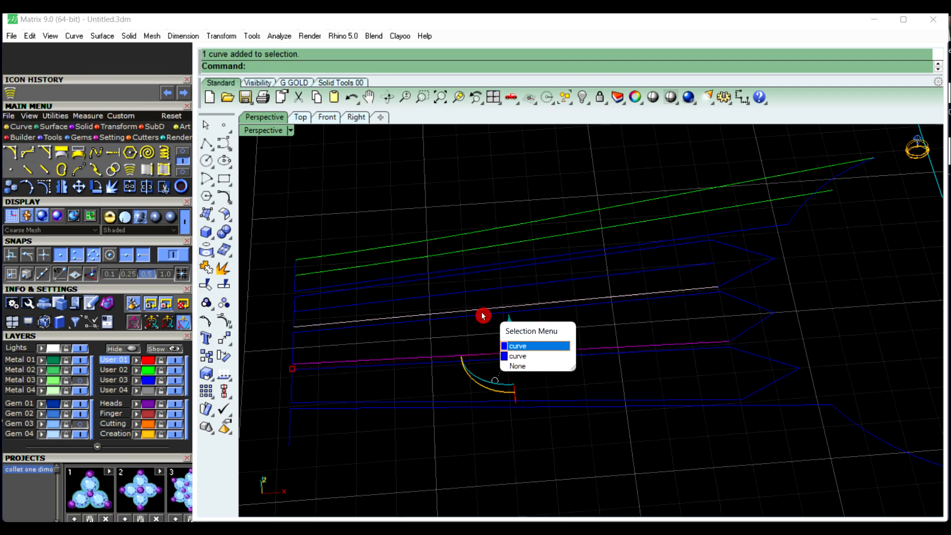
{"action": "left_click", "coordinate": [271, 324]}
{"action": "left_click", "coordinate": [322, 364]}
{"action": "left_click", "coordinate": [313, 333], "text": "shift"}
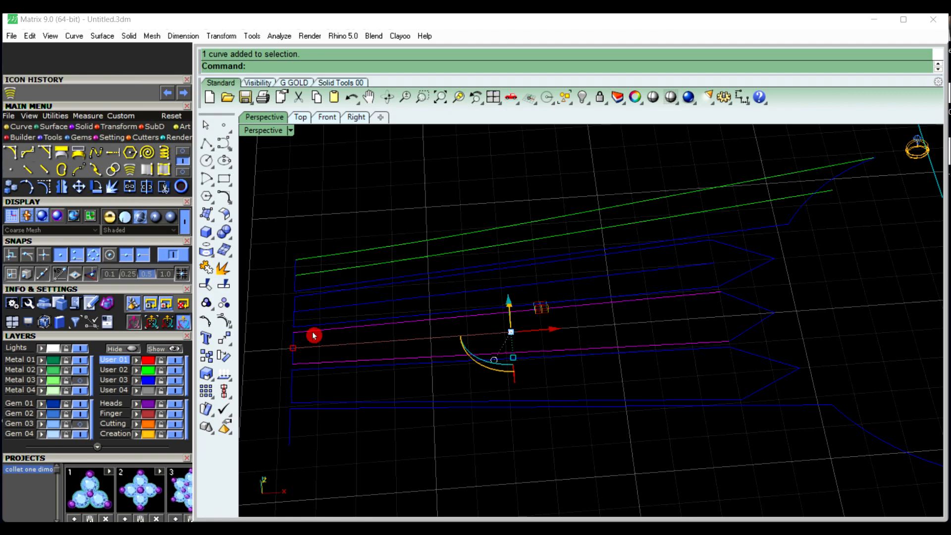
{"action": "left_click", "coordinate": [130, 169]}
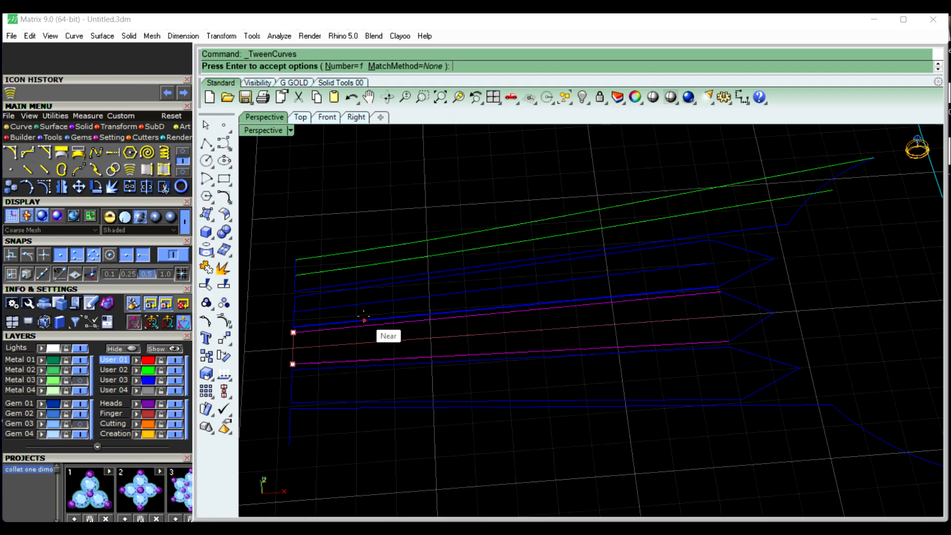
{"action": "key", "text": "Return"}
{"action": "left_click", "coordinate": [367, 223]}
Compare the pointed ends of the strips with the shank shoulder in the reference ring picture
{"action": "scroll", "coordinate": [367, 222], "scroll_direction": "down", "scroll_amount": 3}
{"action": "scroll", "coordinate": [601, 312], "scroll_direction": "up", "scroll_amount": 4}
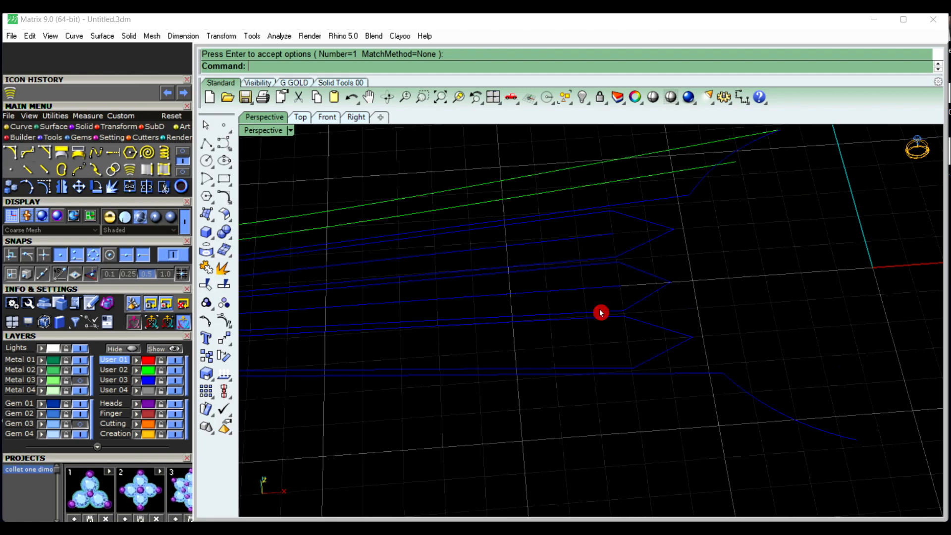
{"action": "left_click", "coordinate": [592, 283]}
{"action": "scroll", "coordinate": [593, 283], "scroll_direction": "down", "scroll_amount": 2}
{"action": "scroll", "coordinate": [593, 284], "scroll_direction": "down", "scroll_amount": 6}
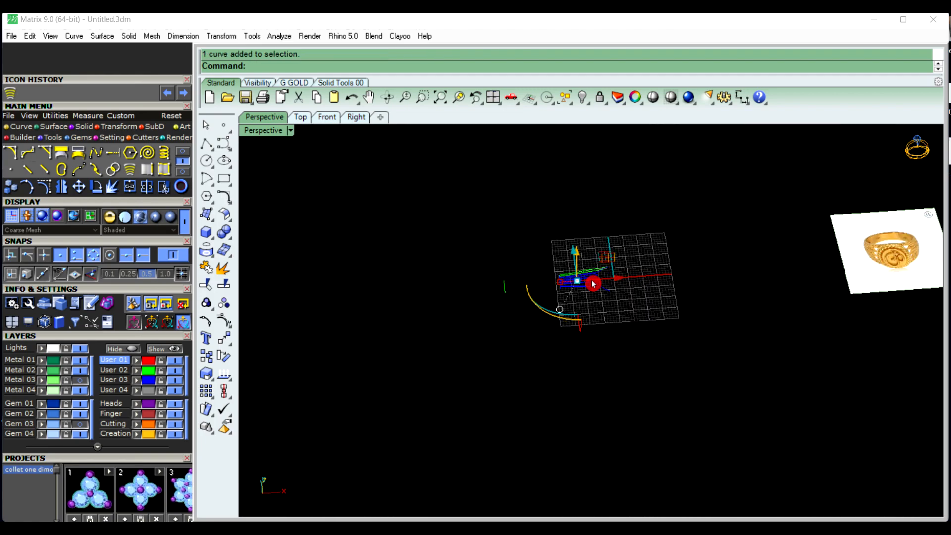
{"action": "scroll", "coordinate": [817, 262], "scroll_direction": "up", "scroll_amount": 5}
{"action": "scroll", "coordinate": [644, 291], "scroll_direction": "up", "scroll_amount": 5}
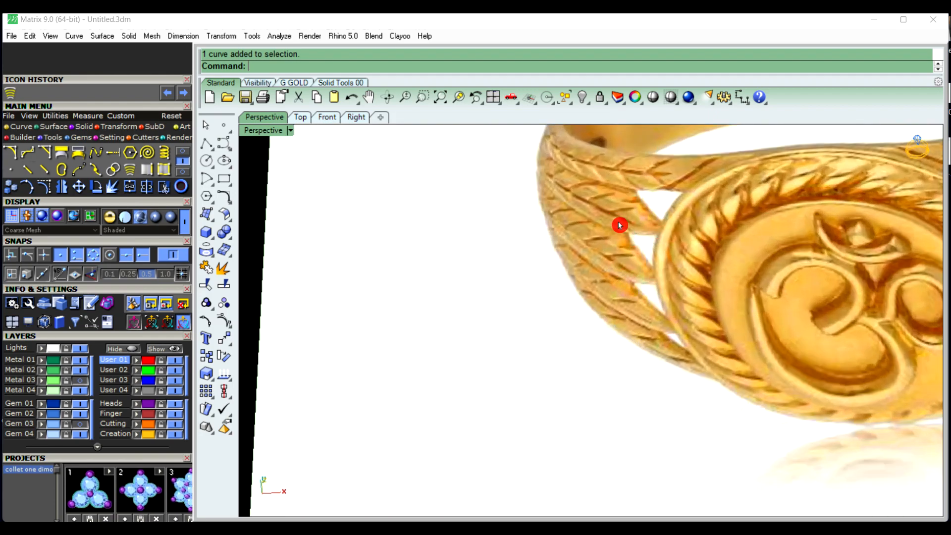
{"action": "scroll", "coordinate": [820, 318], "scroll_direction": "down", "scroll_amount": 6}
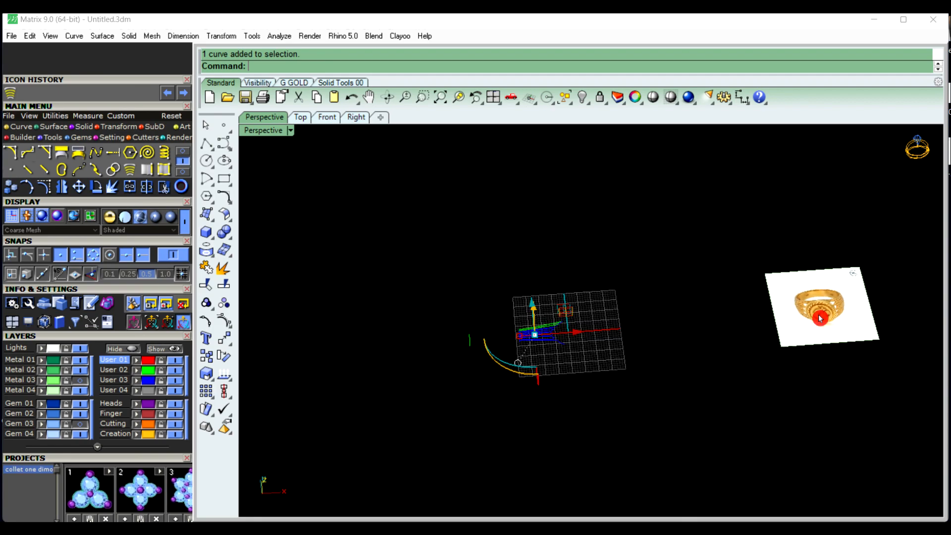
{"action": "scroll", "coordinate": [552, 355], "scroll_direction": "up", "scroll_amount": 3}
{"action": "key", "text": "Escape"}
Extend the center curve of the pointed strip nearest the green outer curve to just short of the strip's tip
{"action": "scroll", "coordinate": [590, 316], "scroll_direction": "up", "scroll_amount": 3}
{"action": "scroll", "coordinate": [568, 281], "scroll_direction": "up", "scroll_amount": 4}
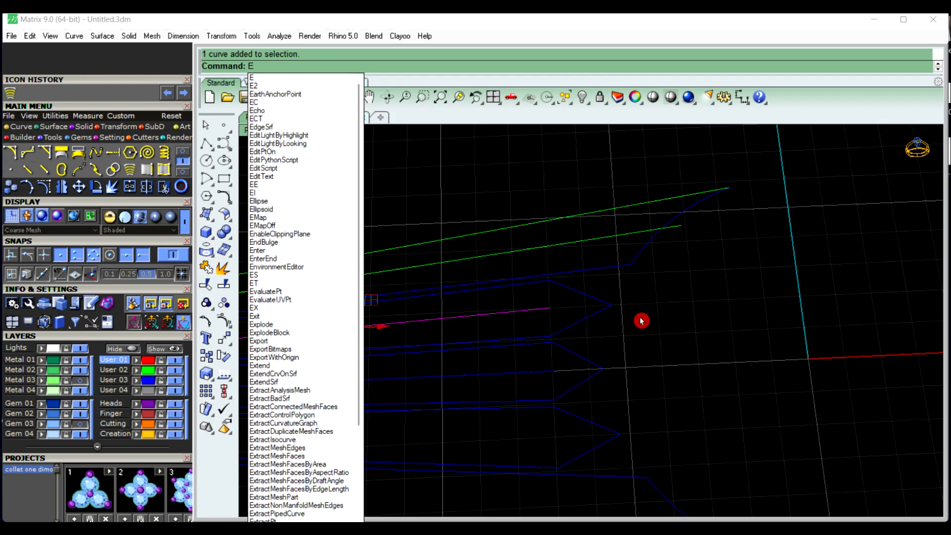
{"action": "type", "text": "xtend"}
{"action": "key", "text": "Return"}
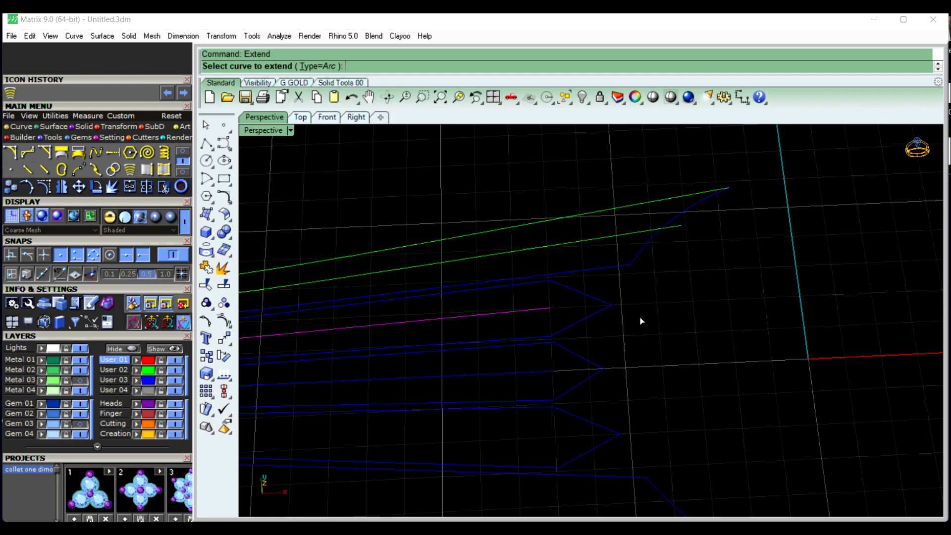
{"action": "left_click", "coordinate": [549, 310]}
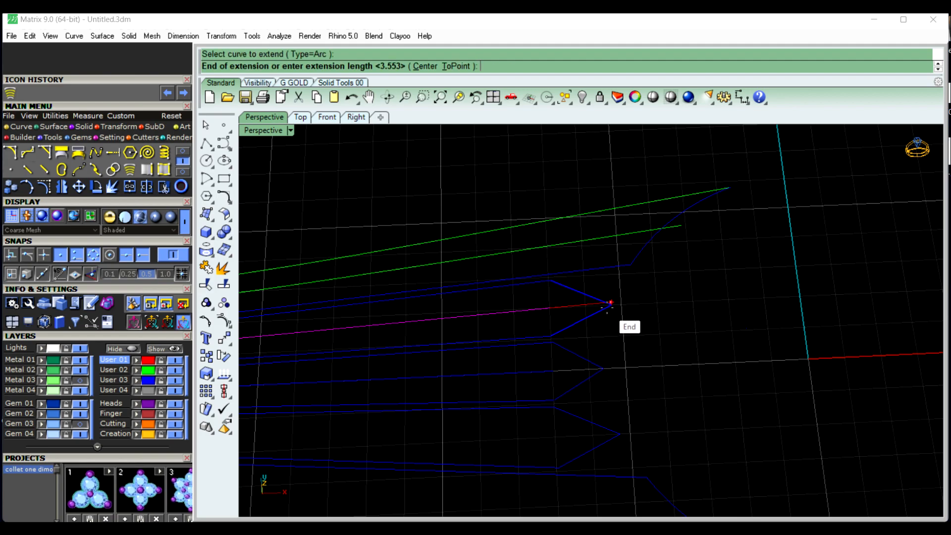
{"action": "scroll", "coordinate": [600, 306], "scroll_direction": "up", "scroll_amount": 3}
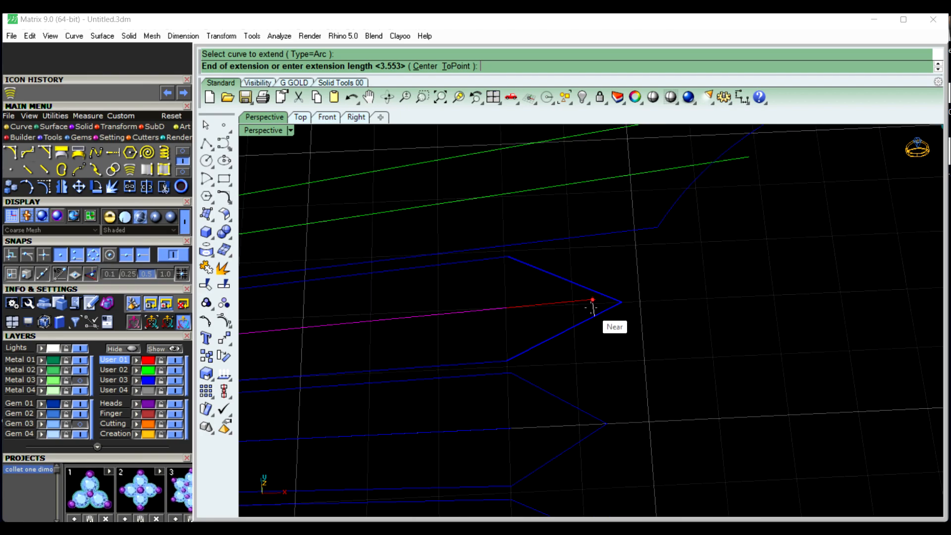
{"action": "left_click", "coordinate": [592, 307]}
{"action": "scroll", "coordinate": [637, 320], "scroll_direction": "down", "scroll_amount": 2}
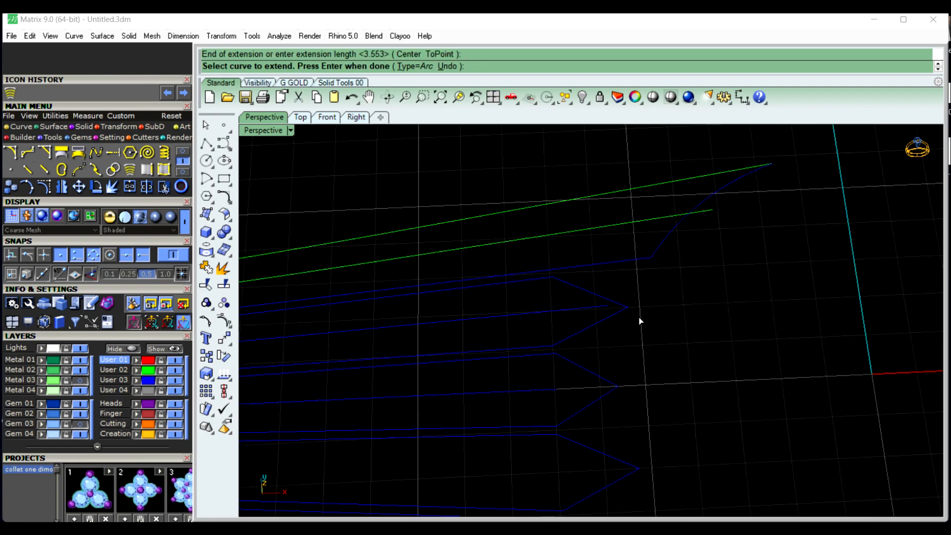
Extend the middle pointed strip's center curve toward its tip and finish the Extend command
{"action": "left_click", "coordinate": [556, 389]}
{"action": "left_click", "coordinate": [597, 393]}
{"action": "scroll", "coordinate": [638, 334], "scroll_direction": "down", "scroll_amount": 3}
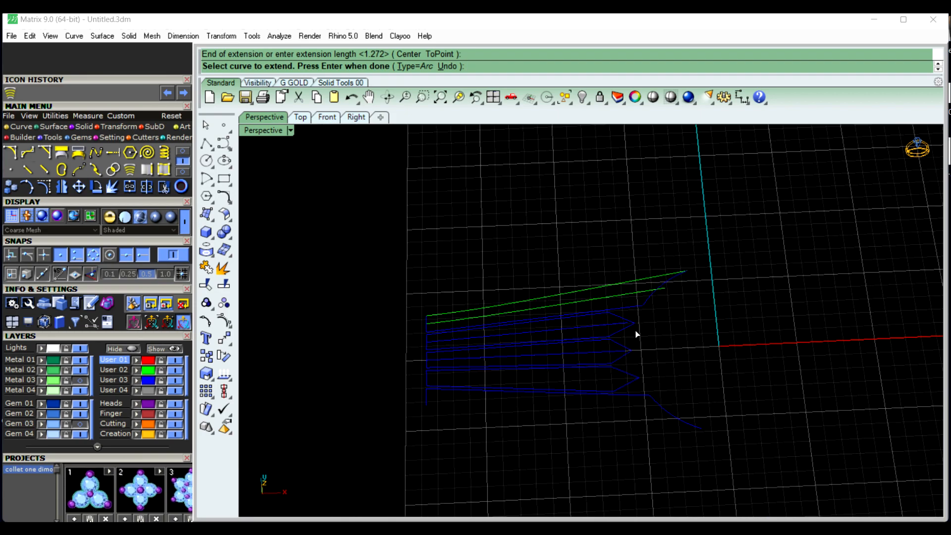
{"action": "right_click", "coordinate": [662, 324]}
Assign the outer strip's center curve and the two pointed strips' center curves to the User 01 layer, then deselect them
{"action": "scroll", "coordinate": [520, 340], "scroll_direction": "up", "scroll_amount": 2}
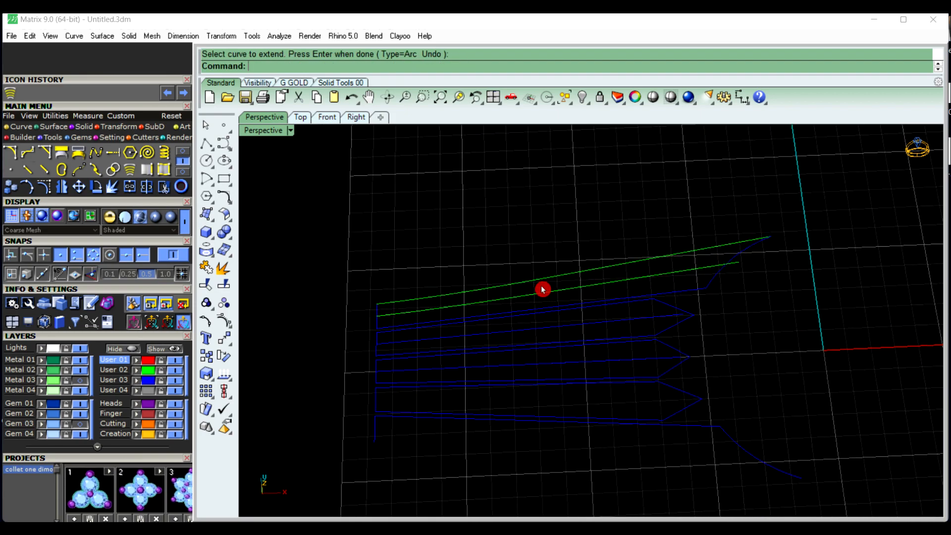
{"action": "left_click", "coordinate": [545, 291]}
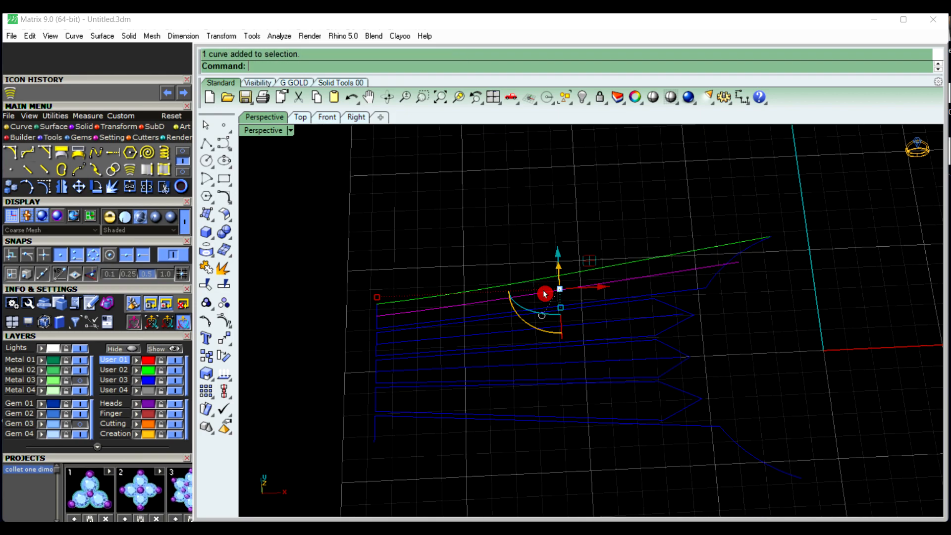
{"action": "left_click", "coordinate": [622, 322], "text": "shift"}
{"action": "left_click", "coordinate": [629, 359], "text": "shift"}
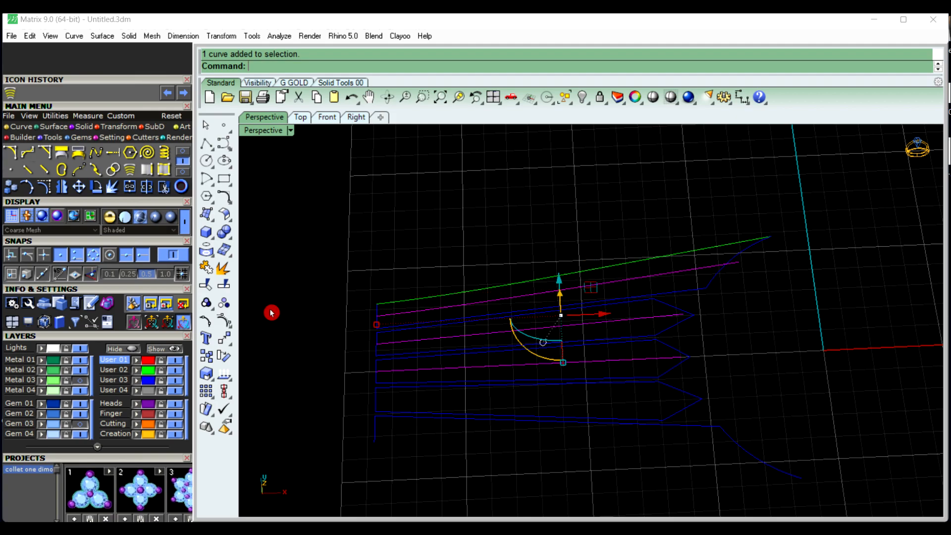
{"action": "left_click", "coordinate": [137, 364]}
{"action": "left_click", "coordinate": [334, 307]}
Examine the carved leaf pattern running along the shank in the reference ring picture
{"action": "mouse_move", "coordinate": [549, 332]}
{"action": "right_mouse_down"}
{"action": "mouse_move", "coordinate": [546, 283]}
{"action": "mouse_move", "coordinate": [560, 323]}
{"action": "right_mouse_up"}
{"action": "scroll", "coordinate": [409, 319], "scroll_direction": "down", "scroll_amount": 13}
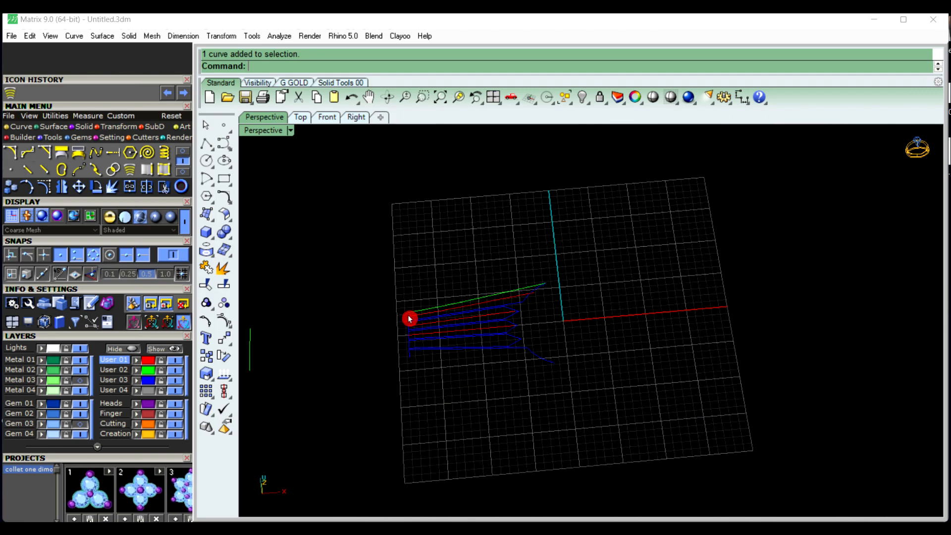
{"action": "scroll", "coordinate": [694, 301], "scroll_direction": "up", "scroll_amount": 4}
{"action": "scroll", "coordinate": [773, 244], "scroll_direction": "up", "scroll_amount": 4}
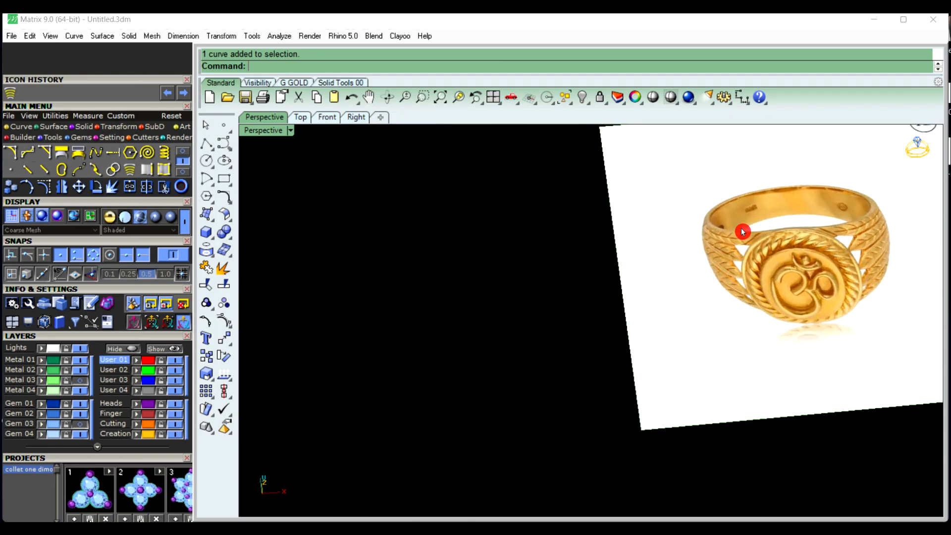
{"action": "scroll", "coordinate": [810, 259], "scroll_direction": "down", "scroll_amount": 8}
{"action": "scroll", "coordinate": [624, 272], "scroll_direction": "down", "scroll_amount": 4}
{"action": "right_click_drag", "start_coordinate": [530, 282], "coordinate": [509, 312]}
{"action": "scroll", "coordinate": [504, 264], "scroll_direction": "up", "scroll_amount": 8}
{"action": "scroll", "coordinate": [513, 277], "scroll_direction": "up", "scroll_amount": 8}
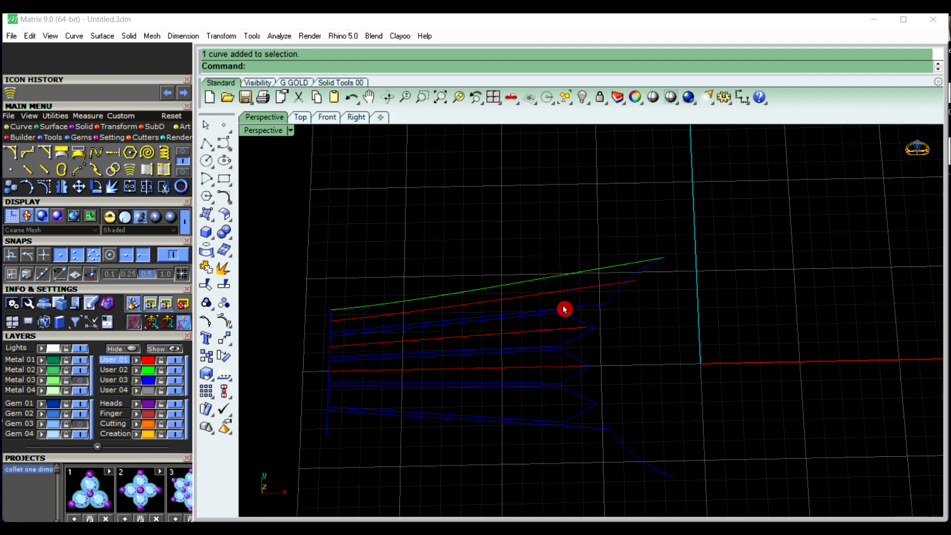
Draw two short polylines forming an open V, with its vertex on the outermost red center curve near the wide end
{"action": "left_click", "coordinate": [206, 147]}
{"action": "scroll", "coordinate": [599, 297], "scroll_direction": "up", "scroll_amount": 6}
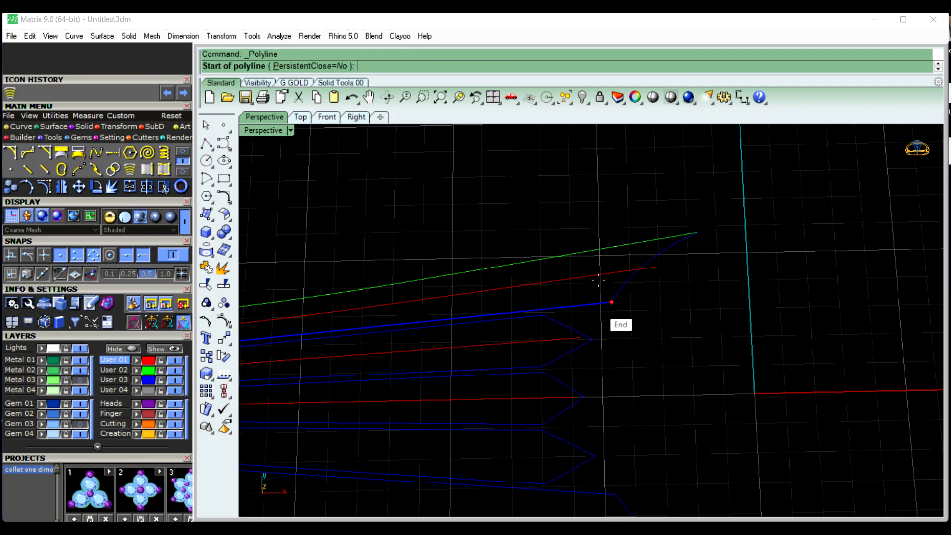
{"action": "left_click", "coordinate": [580, 287]}
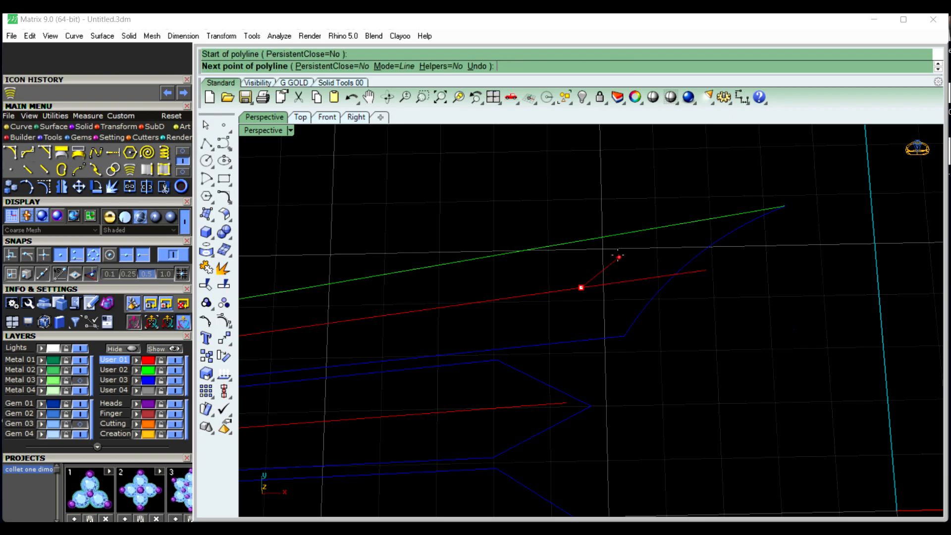
{"action": "left_click", "coordinate": [618, 254]}
{"action": "right_click", "coordinate": [619, 258]}
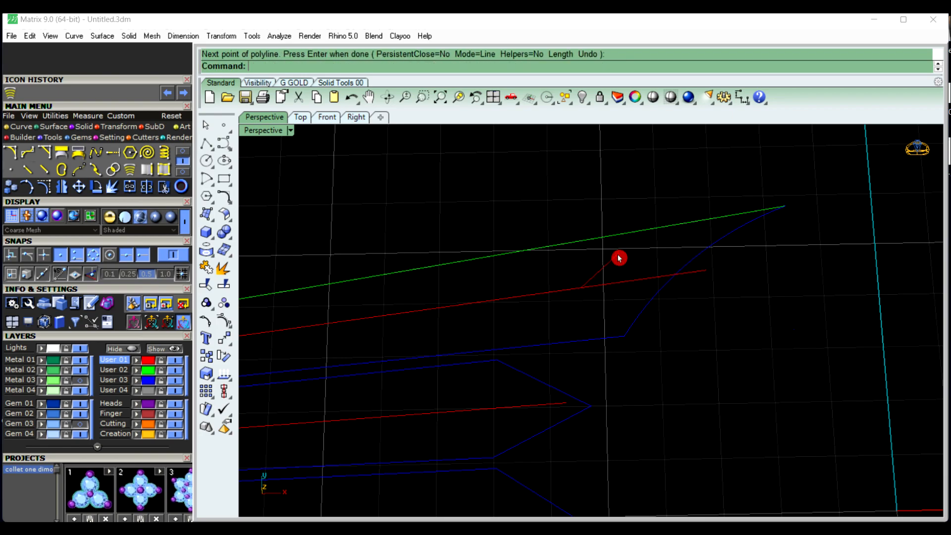
{"action": "right_click", "coordinate": [606, 271]}
{"action": "left_click", "coordinate": [580, 287]}
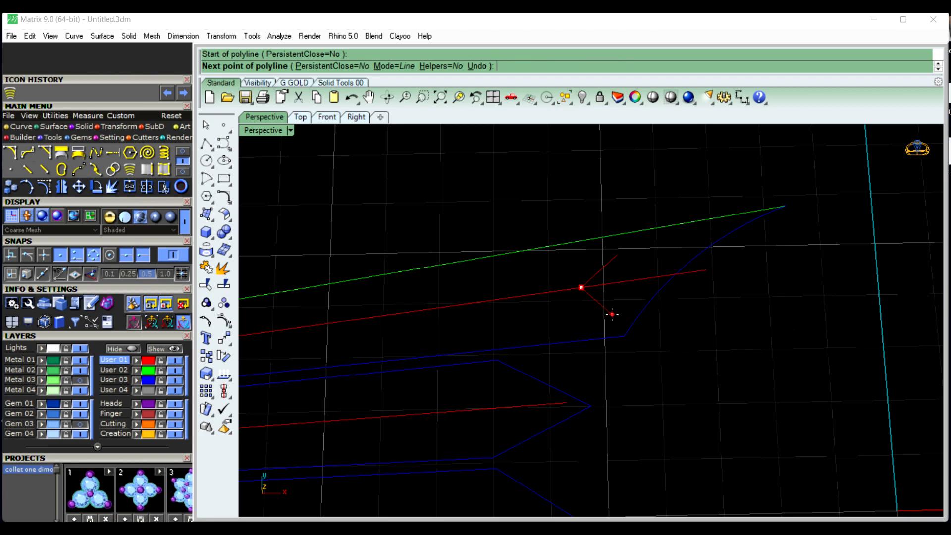
{"action": "left_click", "coordinate": [619, 307]}
{"action": "right_click", "coordinate": [609, 280]}
Join the two short lines of the V into one open curve
{"action": "left_click", "coordinate": [607, 265]}
{"action": "left_click", "coordinate": [614, 303], "text": "shift"}
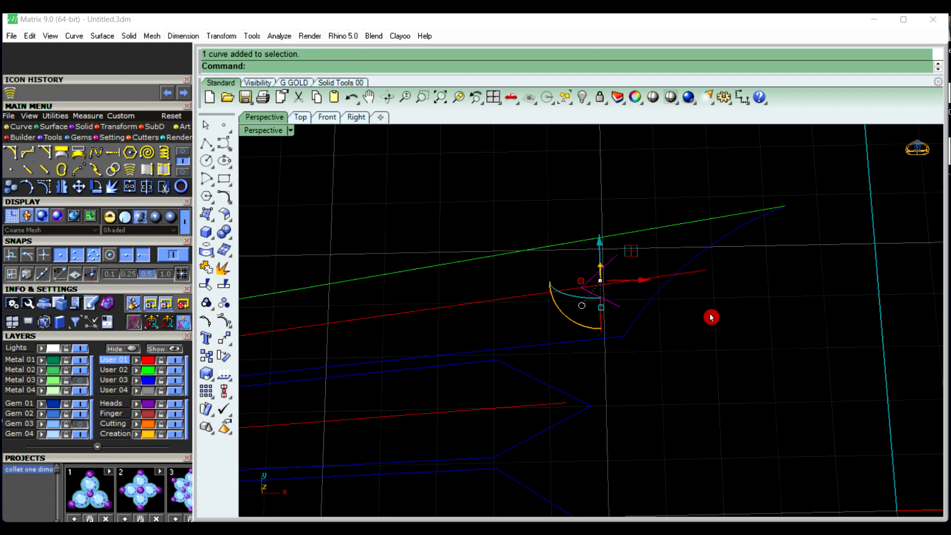
{"action": "key", "text": "Return"}
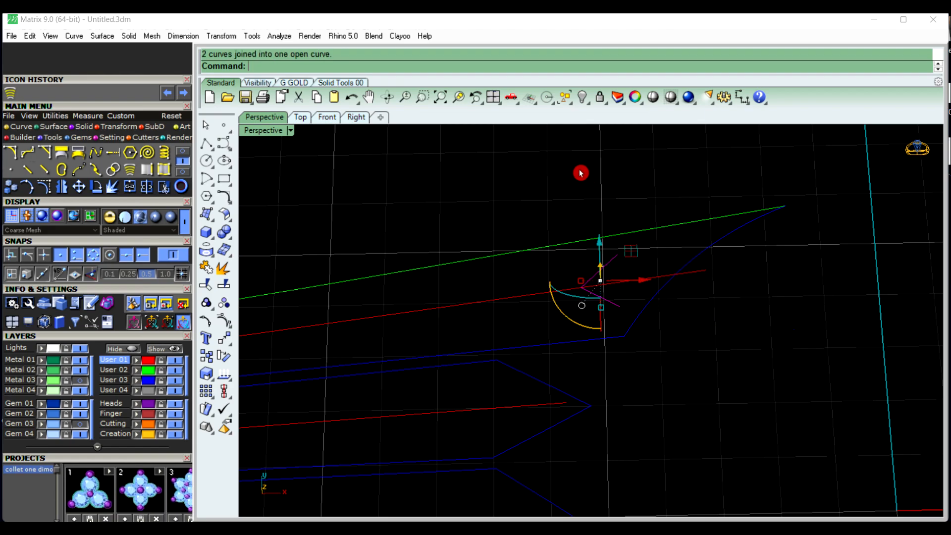
Copy the V by its vertex onto the red center curves of the top and middle pointed strips
{"action": "scroll", "coordinate": [558, 221], "scroll_direction": "down", "scroll_amount": 3}
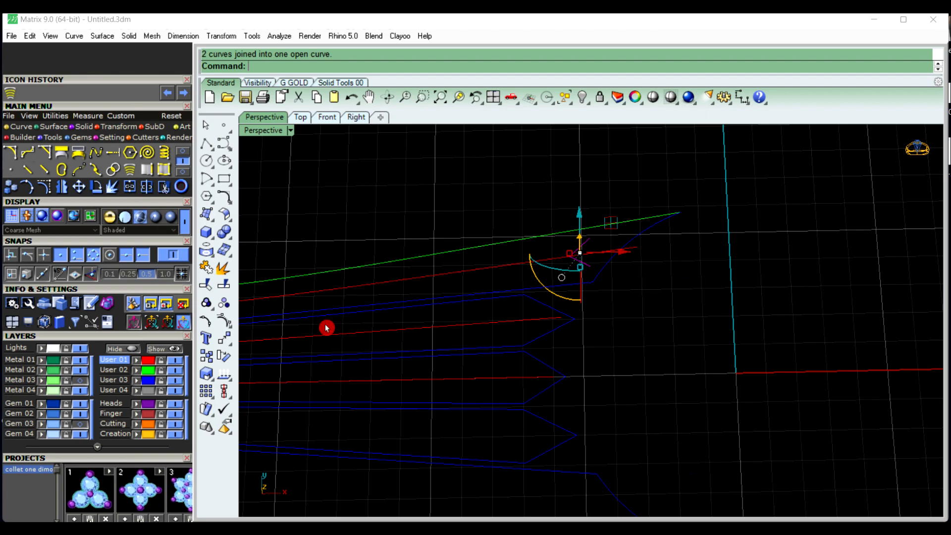
{"action": "left_click", "coordinate": [208, 357]}
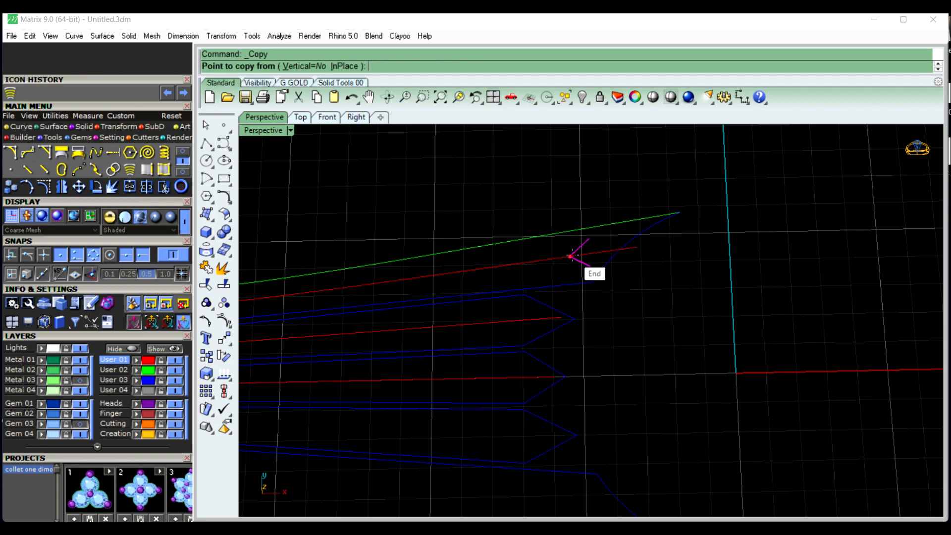
{"action": "left_click", "coordinate": [570, 257]}
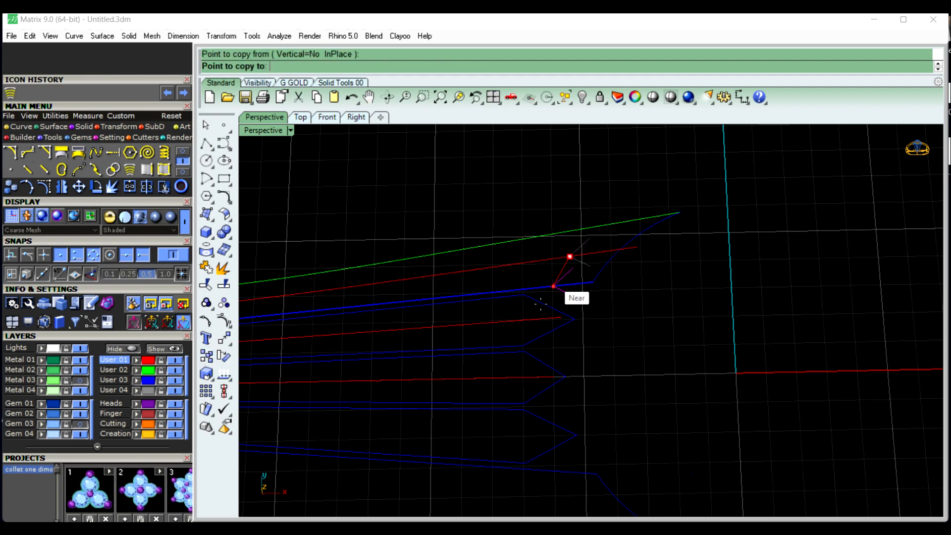
{"action": "left_click", "coordinate": [508, 321]}
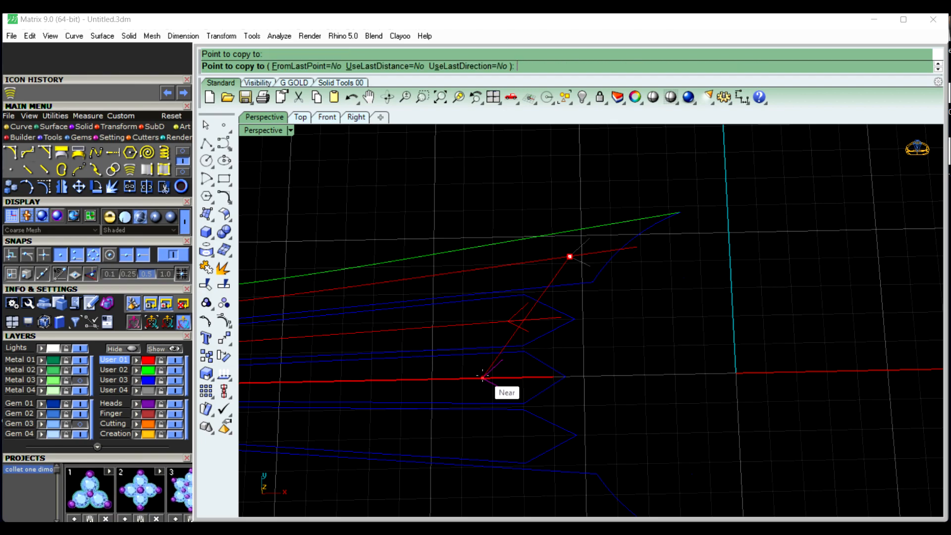
{"action": "left_click", "coordinate": [483, 378]}
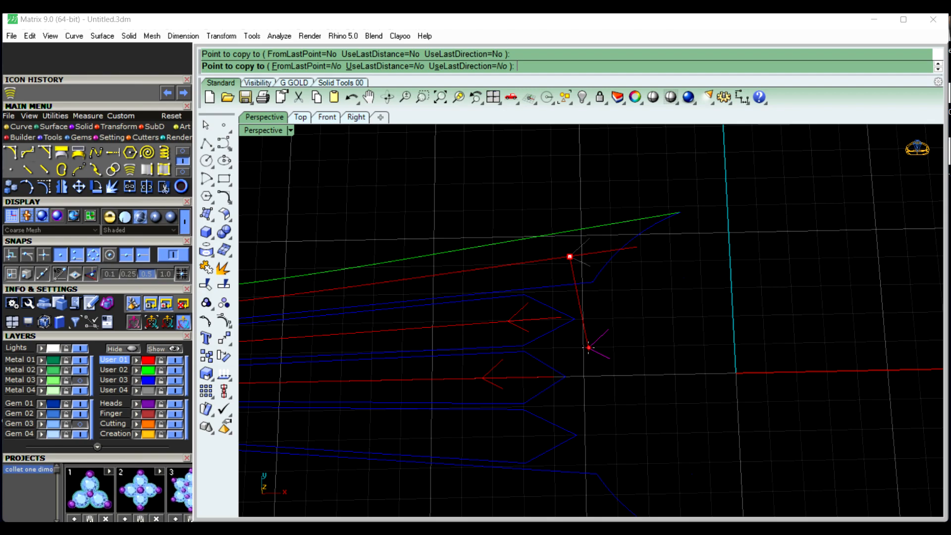
{"action": "key", "text": "Return"}
Array the original V along the outermost red center curve with Freeform orientation
{"action": "scroll", "coordinate": [709, 267], "scroll_direction": "down", "scroll_amount": 5}
{"action": "scroll", "coordinate": [644, 253], "scroll_direction": "up", "scroll_amount": 3}
{"action": "left_click", "coordinate": [616, 270]}
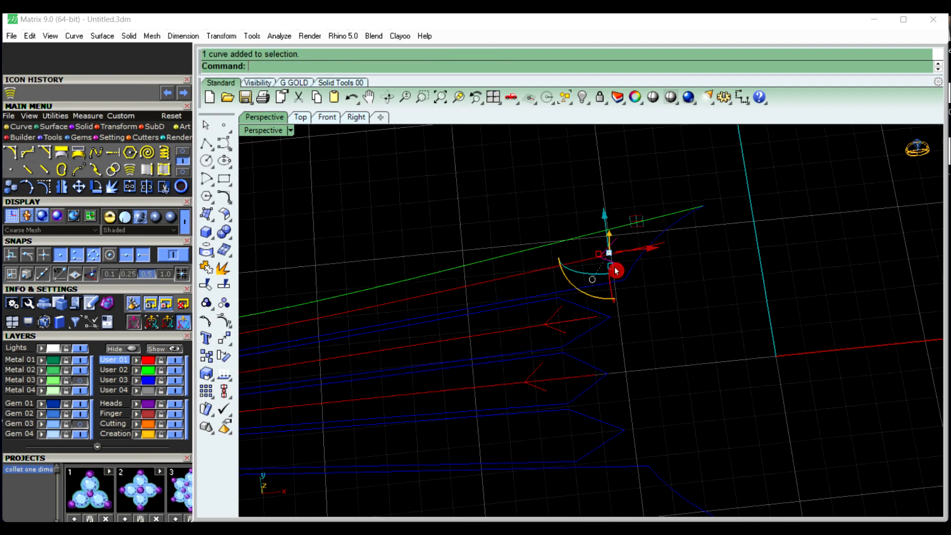
{"action": "left_click", "coordinate": [222, 35]}
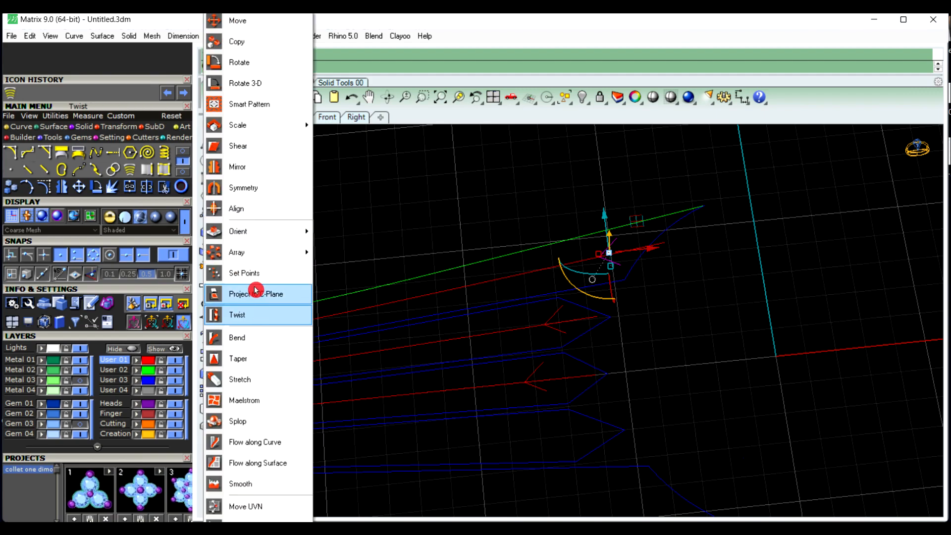
{"action": "mouse_move", "coordinate": [254, 252]}
{"action": "left_click", "coordinate": [359, 297]}
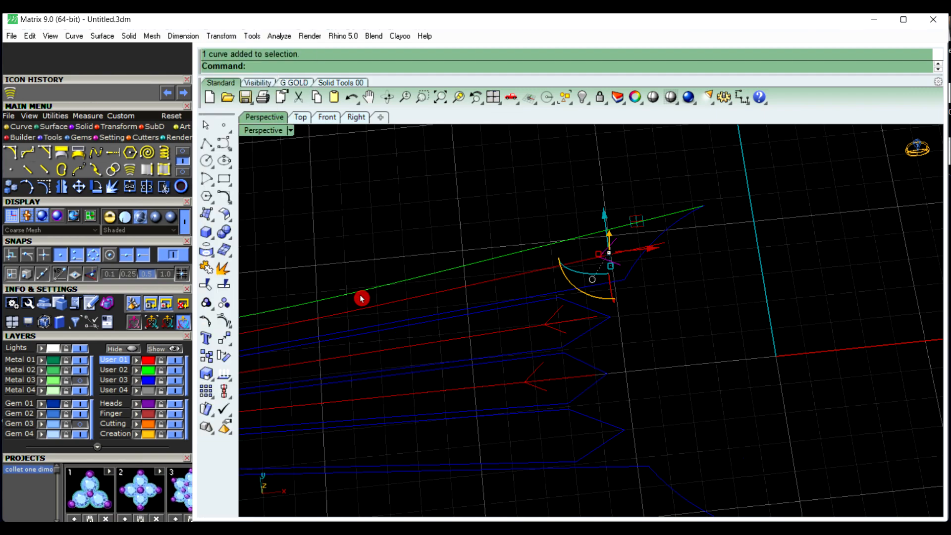
{"action": "left_click", "coordinate": [552, 267]}
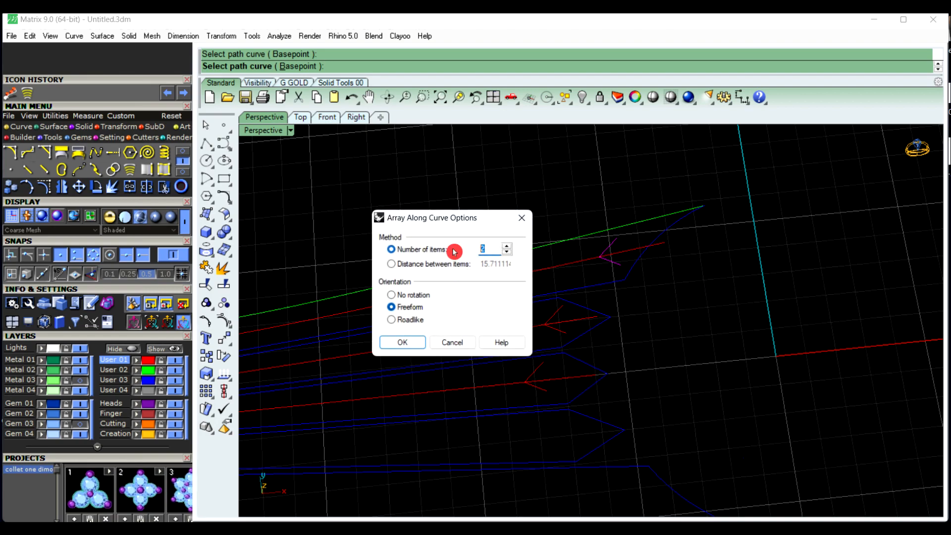
{"action": "left_click", "coordinate": [402, 342]}
{"action": "scroll", "coordinate": [726, 292], "scroll_direction": "down", "scroll_amount": 2}
{"action": "scroll", "coordinate": [726, 293], "scroll_direction": "down", "scroll_amount": 1}
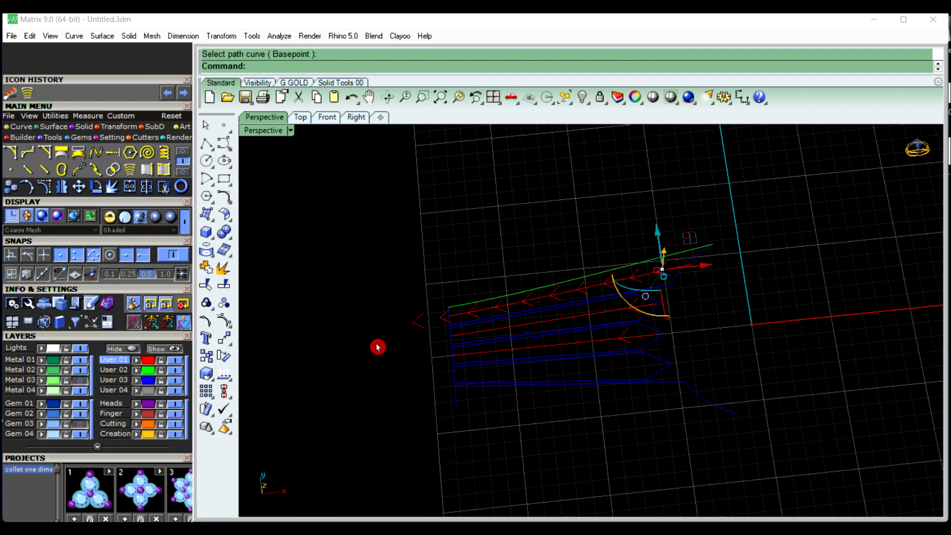
Array the V on the top pointed strip along that strip's red center curve
{"action": "left_click", "coordinate": [760, 312]}
{"action": "scroll", "coordinate": [608, 303], "scroll_direction": "up", "scroll_amount": 3}
{"action": "left_click", "coordinate": [656, 320]}
{"action": "key", "text": "Return"}
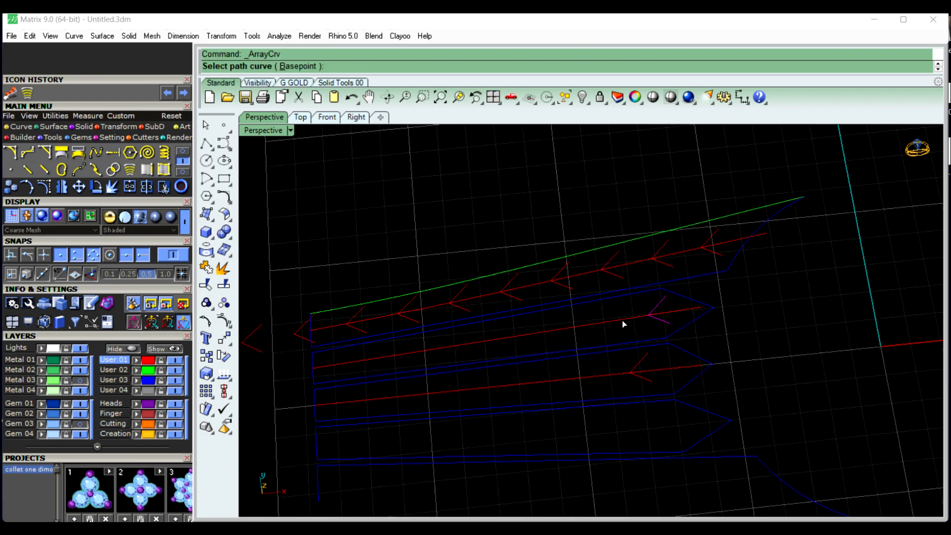
{"action": "left_click", "coordinate": [622, 321]}
{"action": "left_click", "coordinate": [397, 344]}
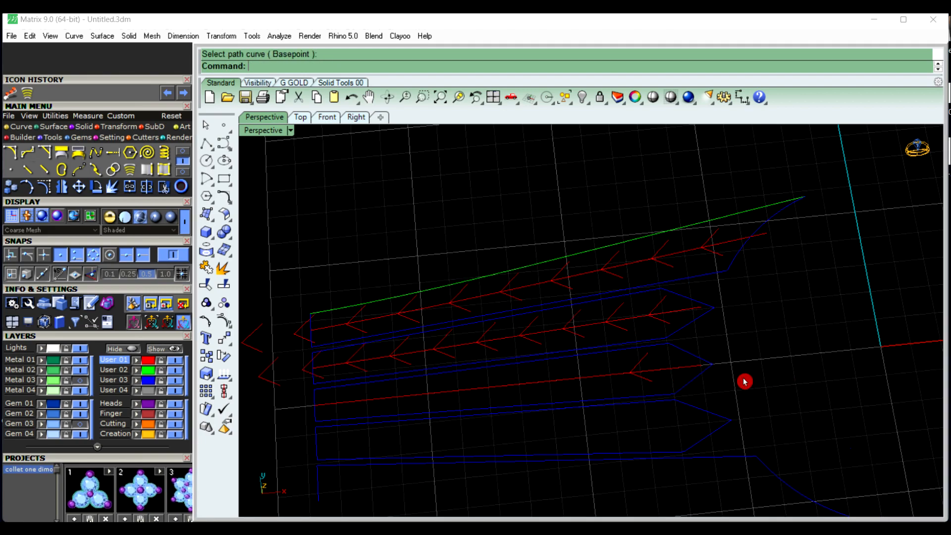
Array the V on the middle pointed strip along its red center curve with 10 items and Freeform orientation
{"action": "left_click", "coordinate": [649, 379]}
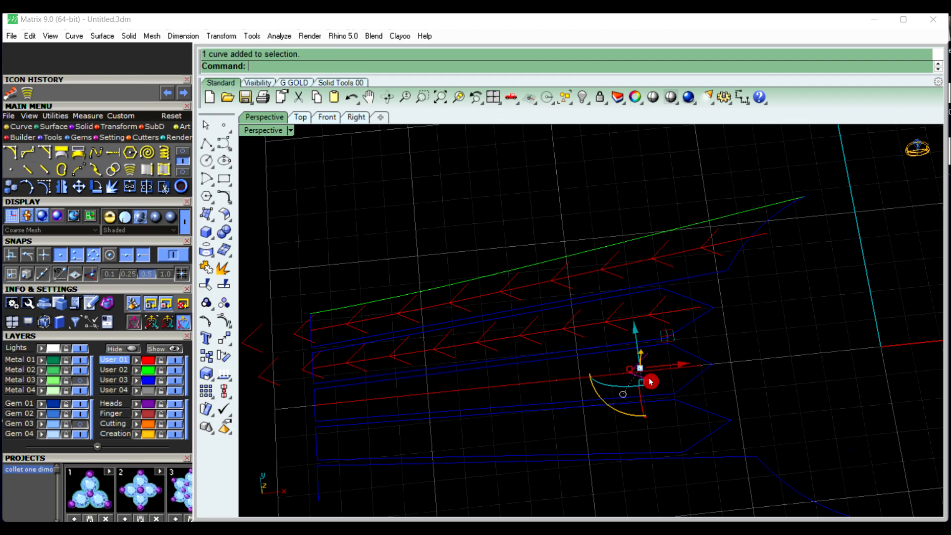
{"action": "key", "text": "Return"}
{"action": "left_click", "coordinate": [660, 371]}
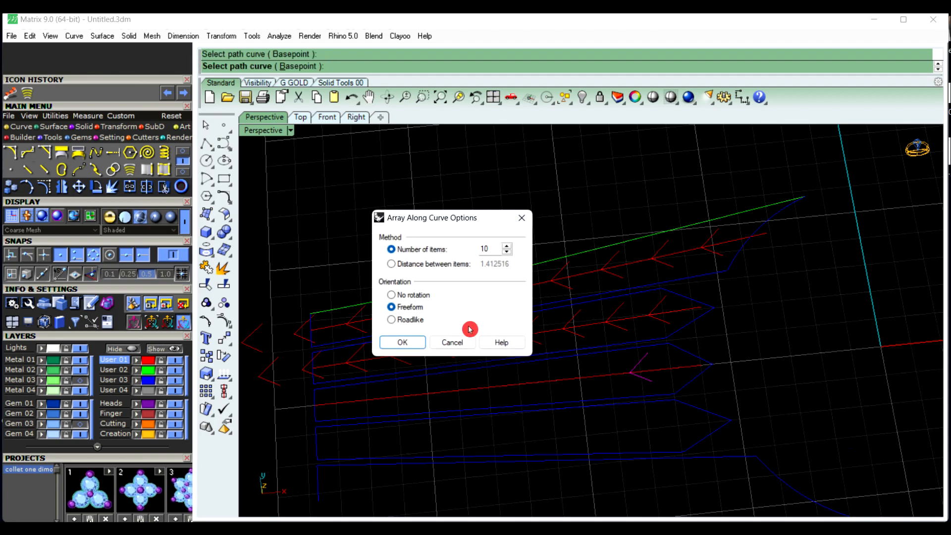
{"action": "left_click", "coordinate": [403, 342]}
Delete the surplus V curves that overrun the narrow ends of the three strips
{"action": "left_click", "coordinate": [868, 331]}
{"action": "scroll", "coordinate": [868, 331], "scroll_direction": "down", "scroll_amount": 3}
{"action": "scroll", "coordinate": [574, 329], "scroll_direction": "up", "scroll_amount": 5}
{"action": "left_click", "coordinate": [595, 321]}
{"action": "key", "text": "Delete"}
{"action": "left_click", "coordinate": [612, 401]}
{"action": "key", "text": "Delete"}
{"action": "left_click", "coordinate": [511, 351]}
{"action": "key", "text": "Delete"}
{"action": "left_click", "coordinate": [514, 391]}
{"action": "key", "text": "Delete"}
{"action": "scroll", "coordinate": [505, 398], "scroll_direction": "down", "scroll_amount": 3}
{"action": "left_click", "coordinate": [502, 402]}
{"action": "key", "text": "Delete"}
{"action": "left_click", "coordinate": [556, 430]}
{"action": "key", "text": "Delete"}
{"action": "scroll", "coordinate": [481, 356], "scroll_direction": "down", "scroll_amount": 2}
{"action": "scroll", "coordinate": [481, 356], "scroll_direction": "down", "scroll_amount": 7}
{"action": "mouse_move", "coordinate": [609, 402]}
{"action": "right_mouse_down"}
{"action": "mouse_move", "coordinate": [614, 325]}
{"action": "mouse_move", "coordinate": [606, 393]}
{"action": "right_mouse_up"}
{"action": "scroll", "coordinate": [641, 361], "scroll_direction": "up", "scroll_amount": 1}
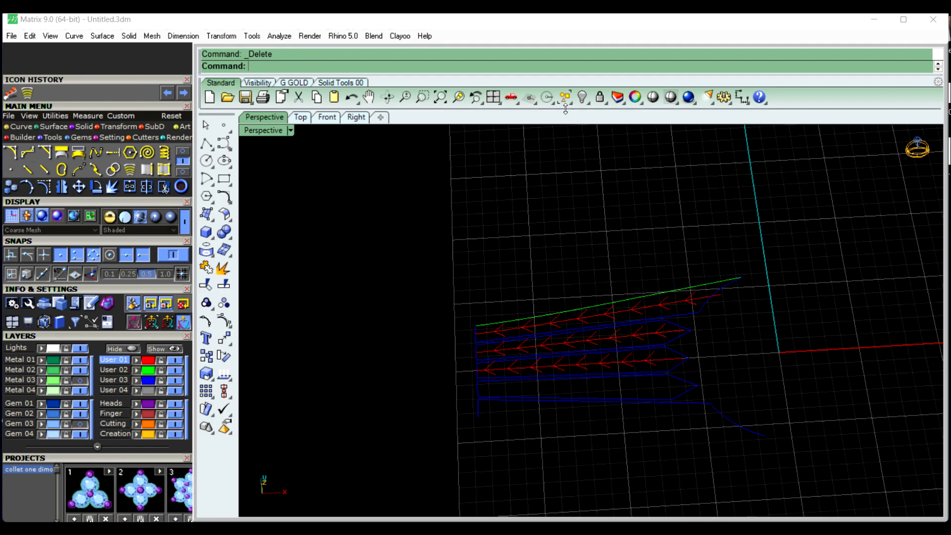
Show all hidden objects so the green shank and blue strip solids are back in the scene
{"action": "left_click", "coordinate": [586, 105]}
{"action": "left_click", "coordinate": [598, 117]}
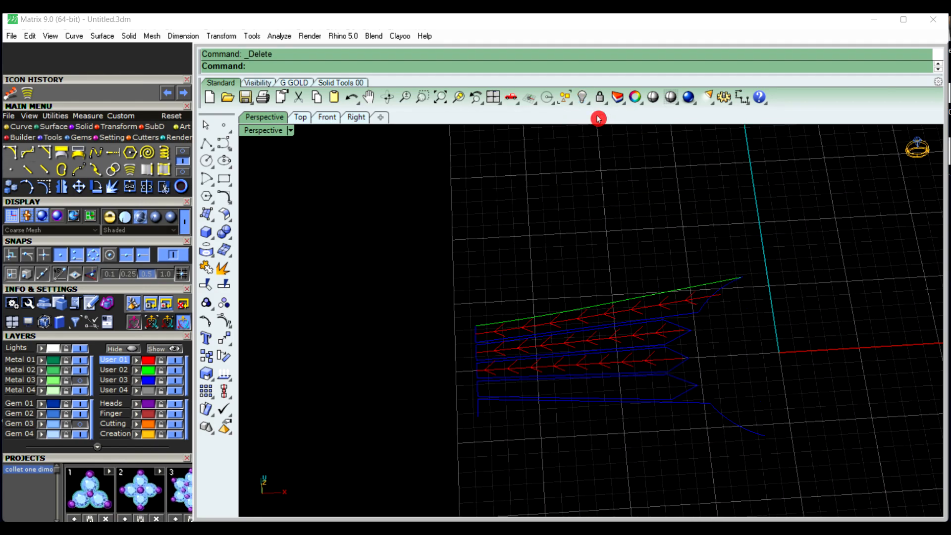
{"action": "scroll", "coordinate": [598, 158], "scroll_direction": "down", "scroll_amount": 3}
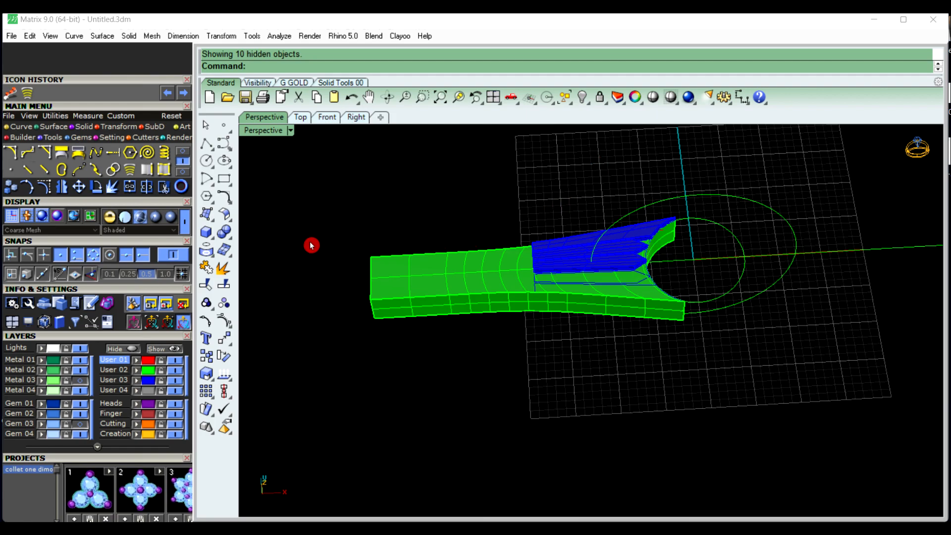
Select all curves on layer User 01 and raise them to the top face of the blue strips in the Front view
{"action": "left_click", "coordinate": [147, 365]}
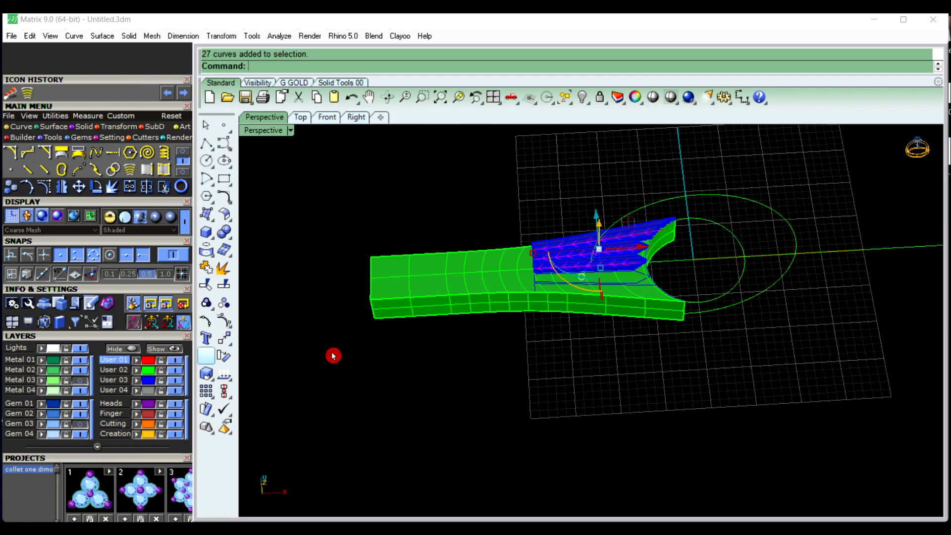
{"action": "left_click", "coordinate": [327, 118]}
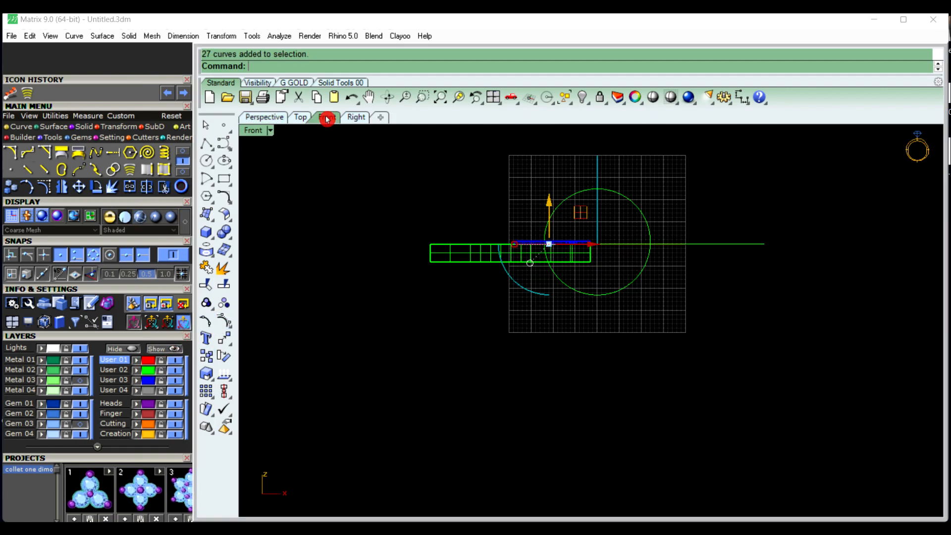
{"action": "scroll", "coordinate": [540, 242], "scroll_direction": "up", "scroll_amount": 2}
{"action": "scroll", "coordinate": [540, 243], "scroll_direction": "up", "scroll_amount": 3}
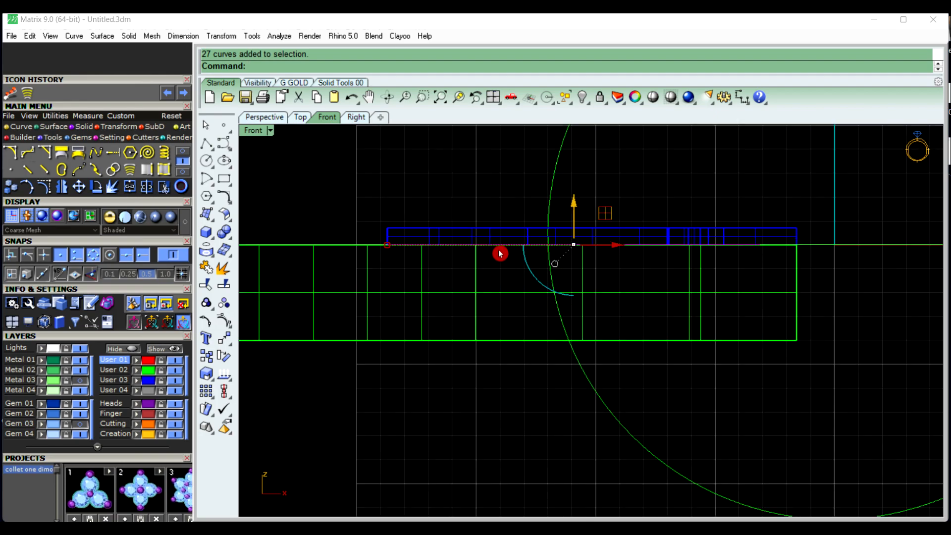
{"action": "scroll", "coordinate": [579, 268], "scroll_direction": "up", "scroll_amount": 1}
{"action": "scroll", "coordinate": [564, 263], "scroll_direction": "up", "scroll_amount": 2}
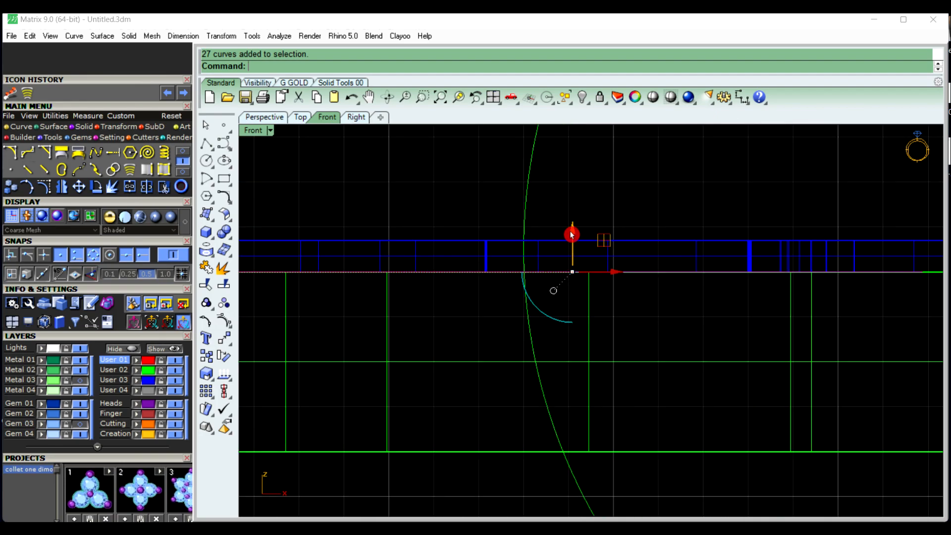
{"action": "left_click_drag", "start_coordinate": [575, 236], "coordinate": [576, 201]}
{"action": "left_click", "coordinate": [278, 121]}
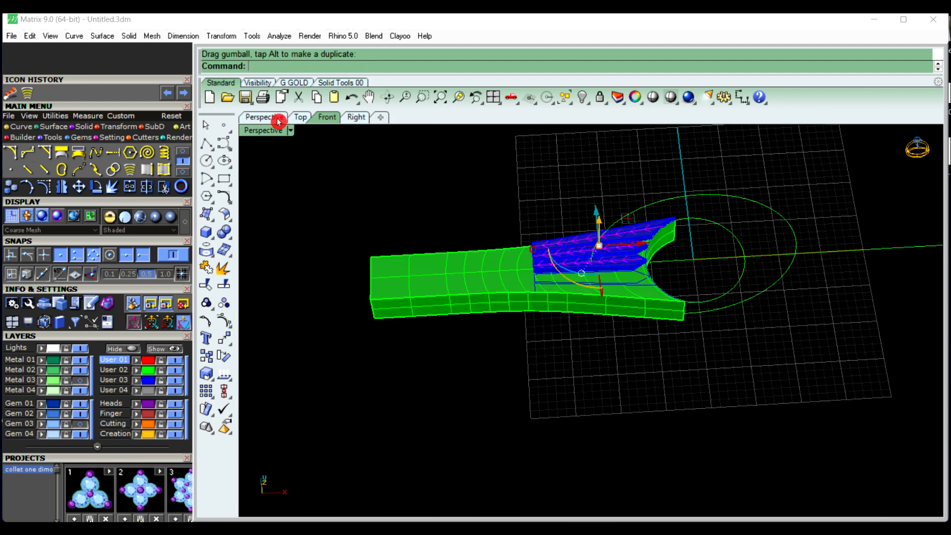
{"action": "scroll", "coordinate": [594, 250], "scroll_direction": "up", "scroll_amount": 3}
{"action": "right_click_drag", "start_coordinate": [636, 244], "coordinate": [592, 288]}
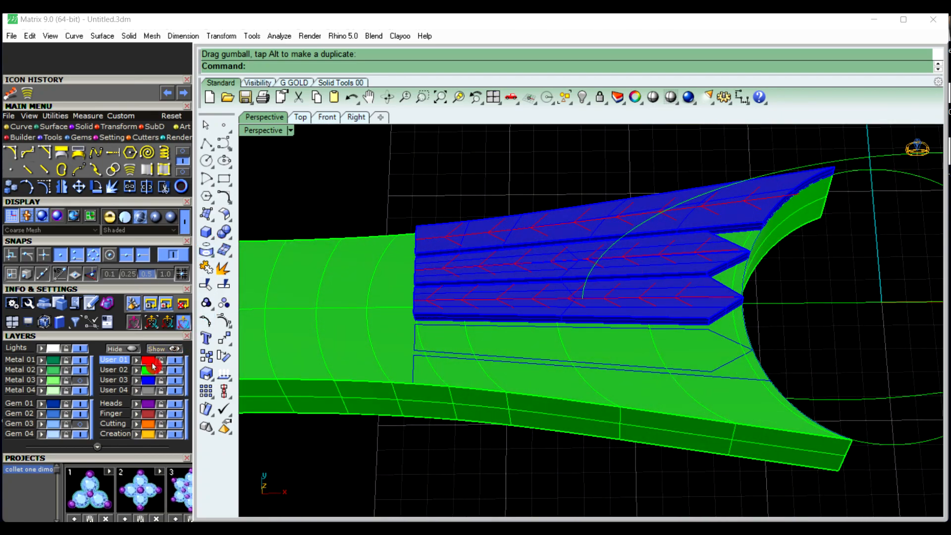
Pipe all the red User 01 curves with round caps and a diameter of 0.4
{"action": "left_click", "coordinate": [149, 364]}
{"action": "scroll", "coordinate": [598, 241], "scroll_direction": "down", "scroll_amount": 2}
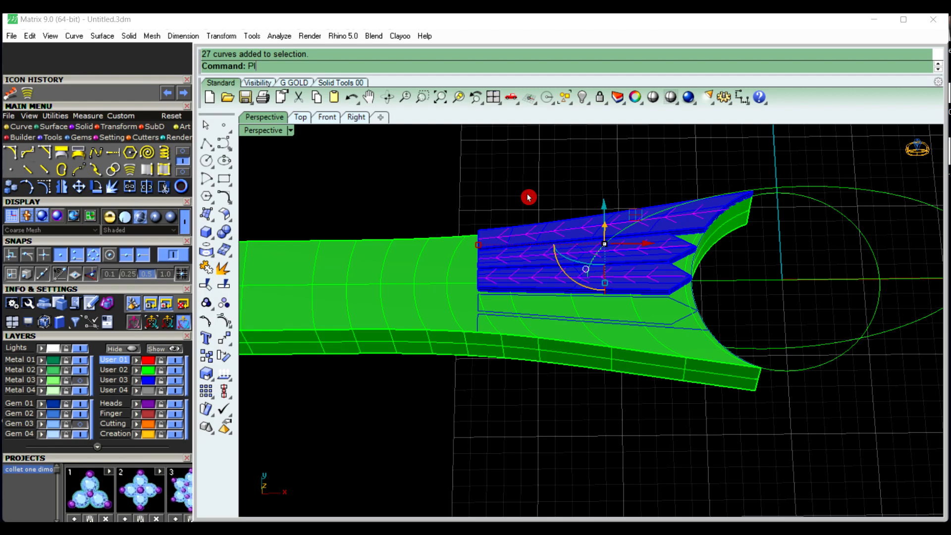
{"action": "key", "text": "Return"}
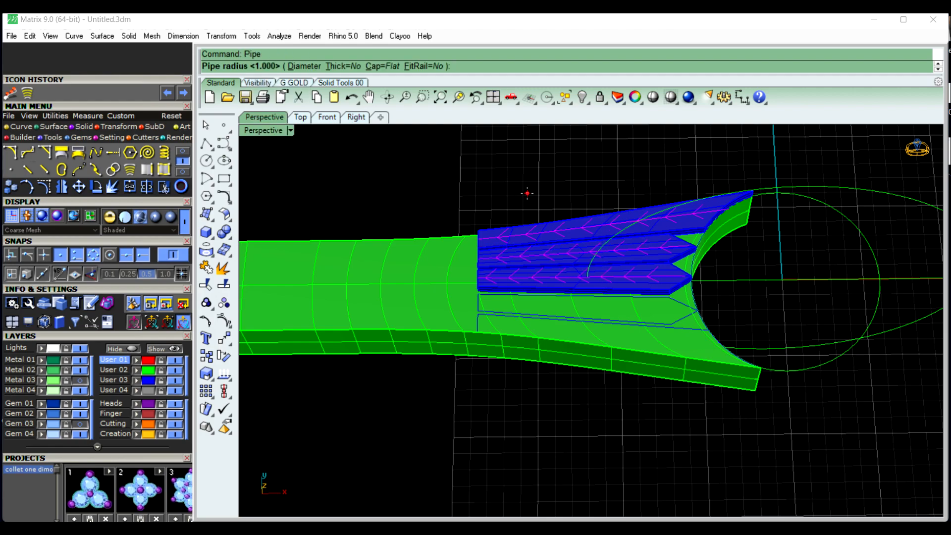
{"action": "left_click", "coordinate": [304, 65]}
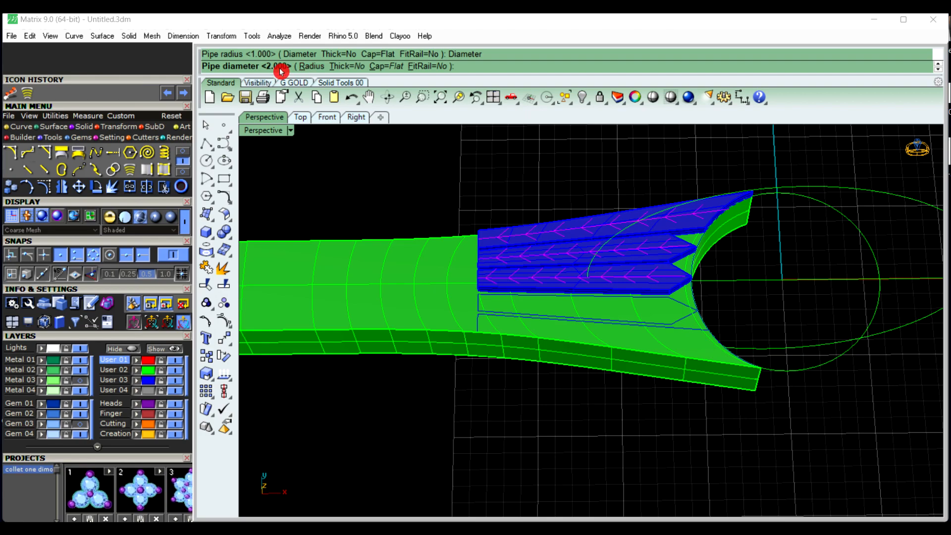
{"action": "left_click", "coordinate": [384, 66]}
{"action": "left_click", "coordinate": [306, 67]}
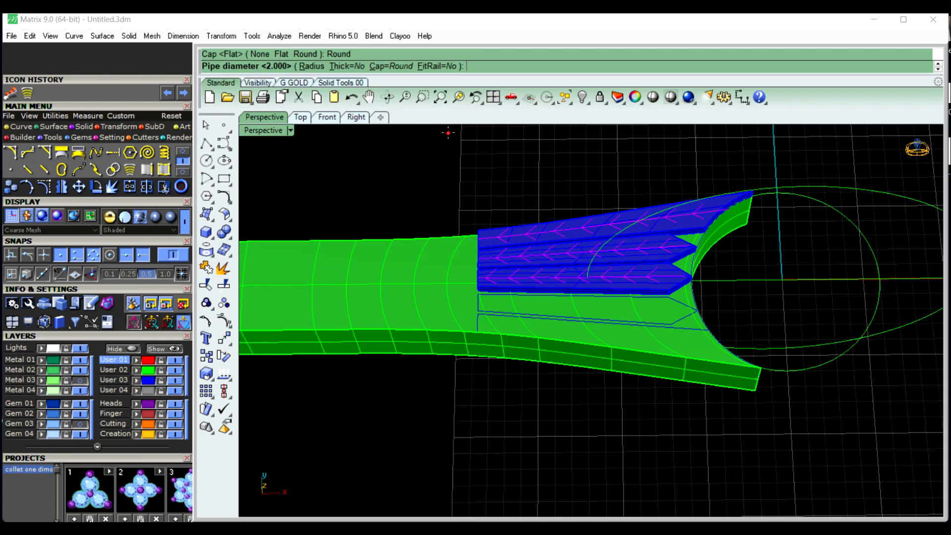
{"action": "type", "text": ".4"}
{"action": "key", "text": "Return"}
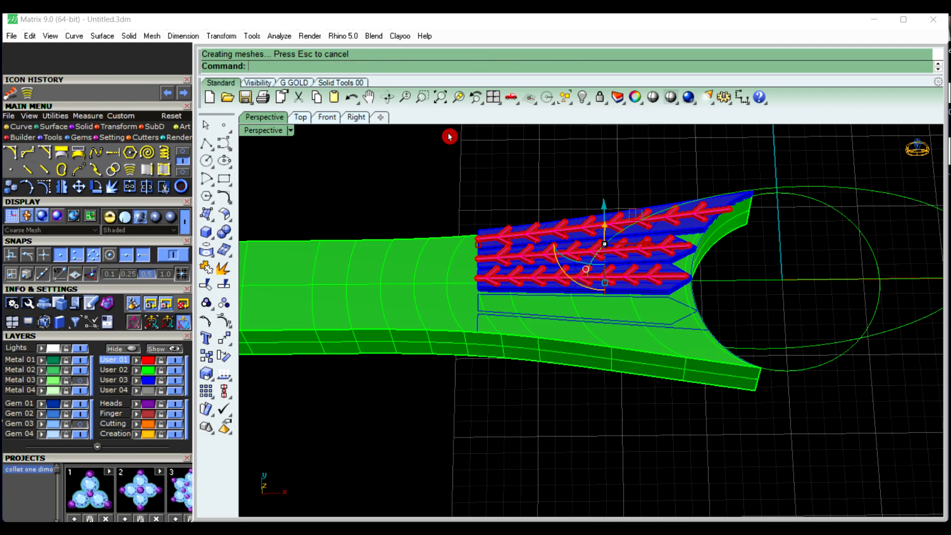
Undo the 0.4 pipes and pipe the same red curves with a diameter of 0.3
{"action": "right_click_drag", "start_coordinate": [389, 278], "coordinate": [570, 361]}
{"action": "scroll", "coordinate": [500, 373], "scroll_direction": "down", "scroll_amount": 3}
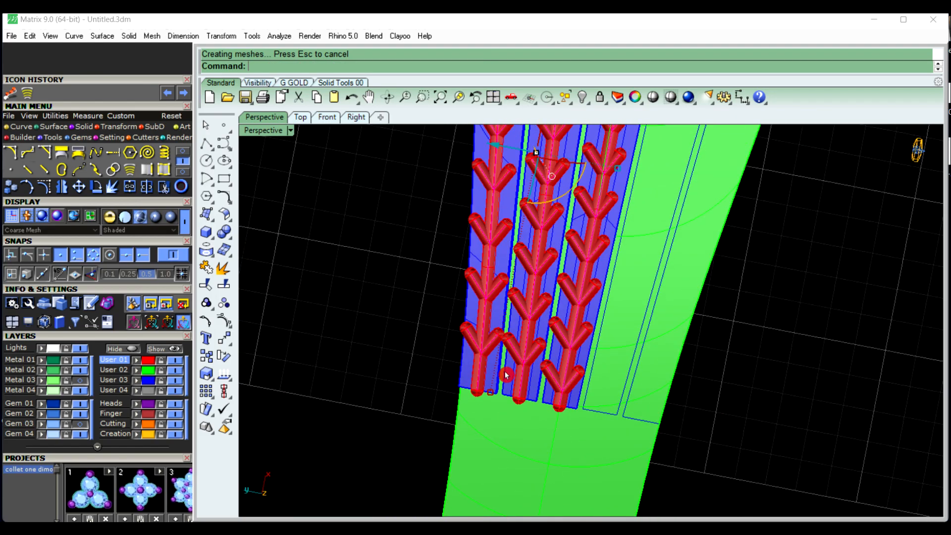
{"action": "right_click_drag", "start_coordinate": [590, 405], "coordinate": [424, 362]}
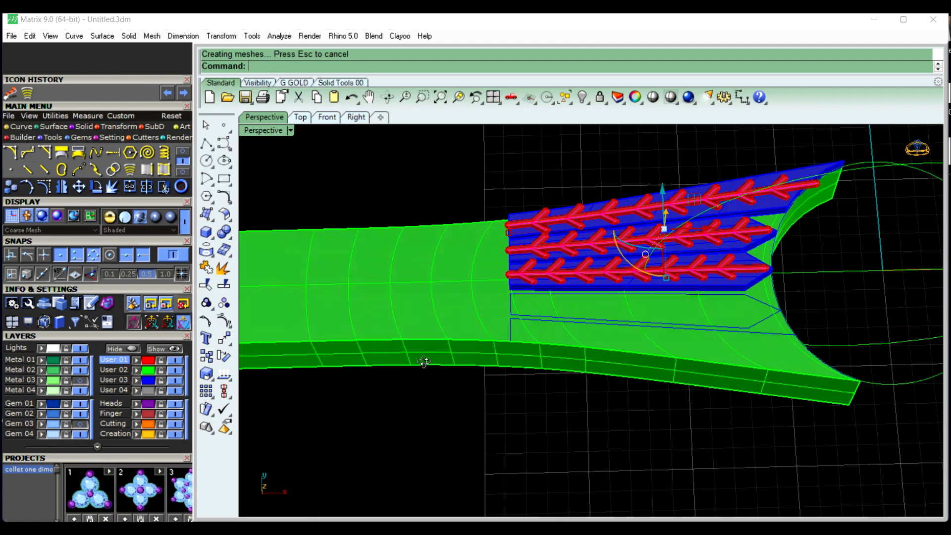
{"action": "key", "text": "ctrl+z"}
{"action": "right_click", "coordinate": [426, 215]}
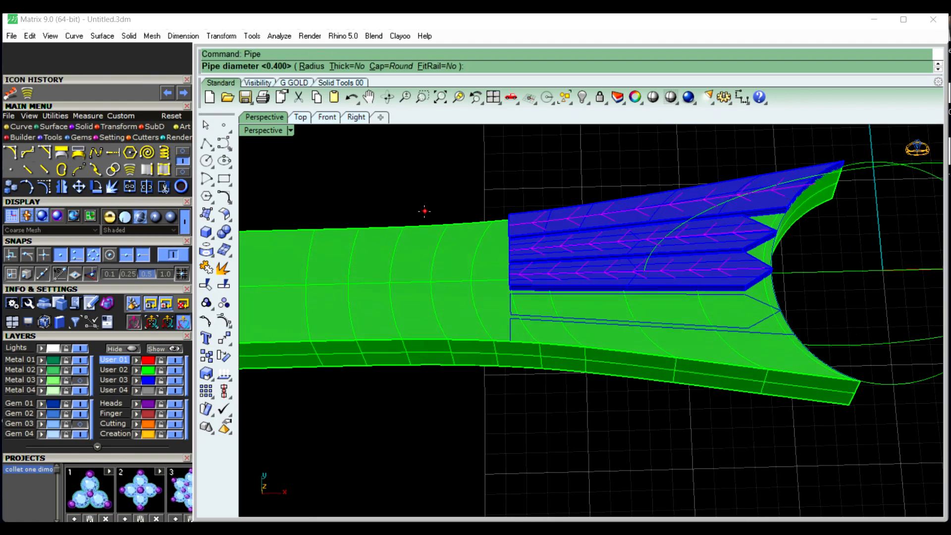
{"action": "type", "text": ".3"}
{"action": "key", "text": "Return"}
{"action": "key", "text": "Return"}
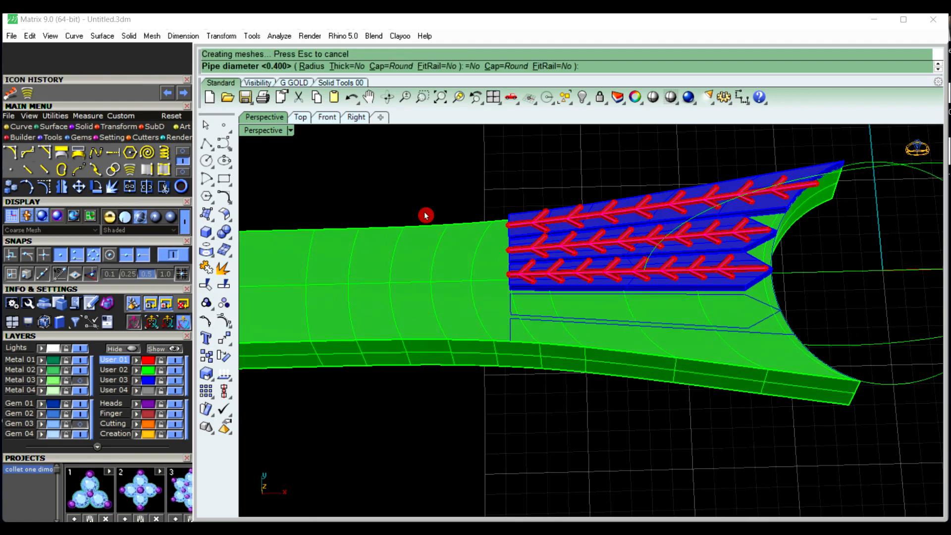
{"action": "right_click_drag", "start_coordinate": [424, 212], "coordinate": [568, 183]}
{"action": "scroll", "coordinate": [581, 243], "scroll_direction": "up", "scroll_amount": 5}
{"action": "left_click", "coordinate": [530, 157]}
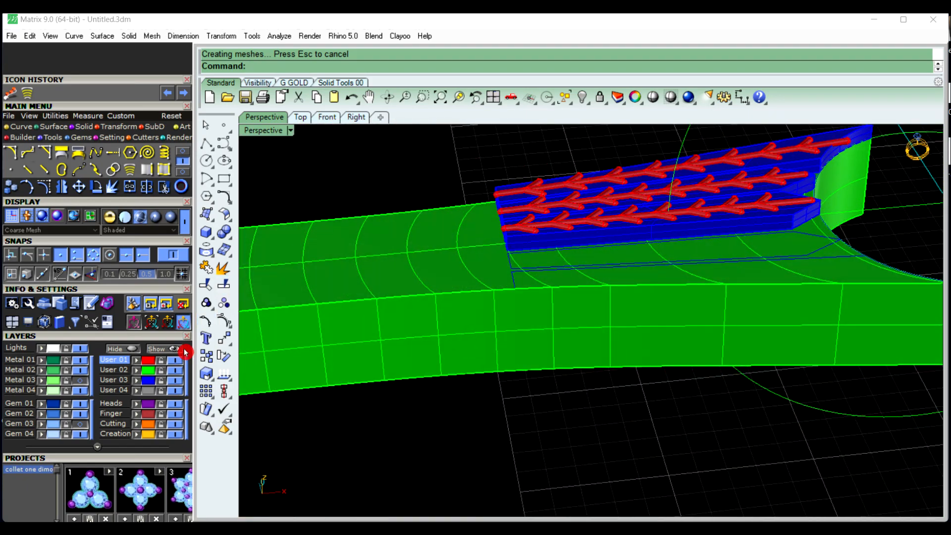
Select everything on layer User 01 and lower it slightly into the blue strips in the Front view
{"action": "left_click", "coordinate": [147, 365]}
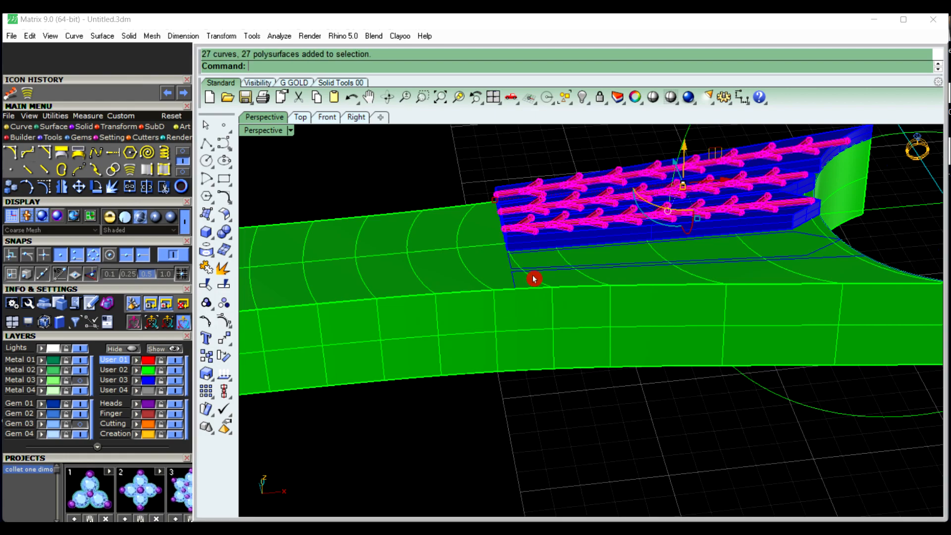
{"action": "left_click", "coordinate": [327, 117]}
{"action": "scroll", "coordinate": [449, 231], "scroll_direction": "up", "scroll_amount": 1}
{"action": "scroll", "coordinate": [503, 225], "scroll_direction": "up", "scroll_amount": 1}
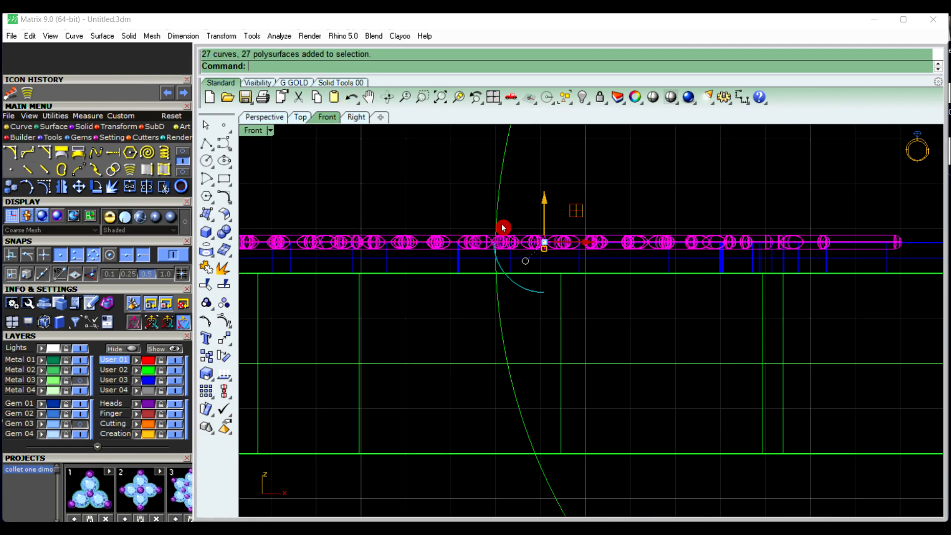
{"action": "scroll", "coordinate": [551, 216], "scroll_direction": "up", "scroll_amount": 1}
{"action": "left_click_drag", "start_coordinate": [544, 208], "coordinate": [543, 212]}
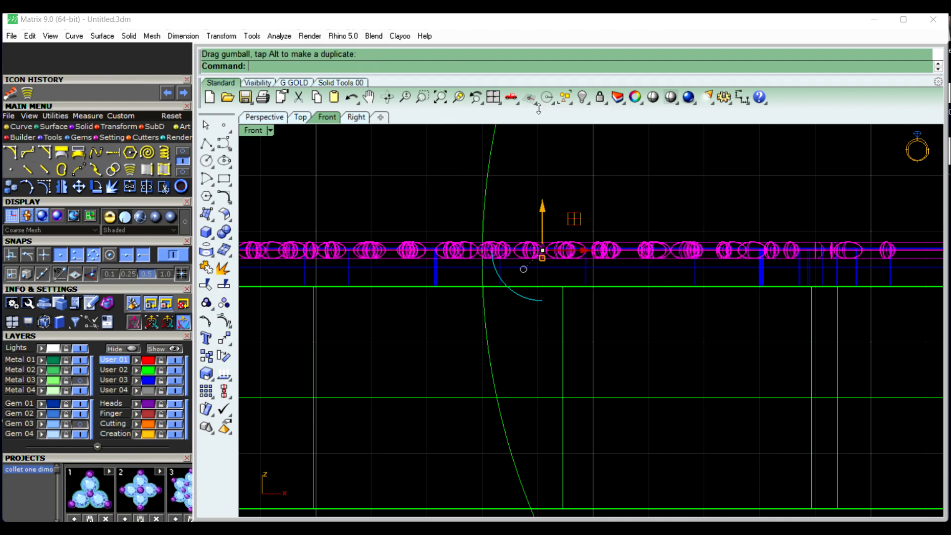
{"action": "left_click", "coordinate": [272, 118]}
{"action": "right_click_drag", "start_coordinate": [541, 203], "coordinate": [530, 187]}
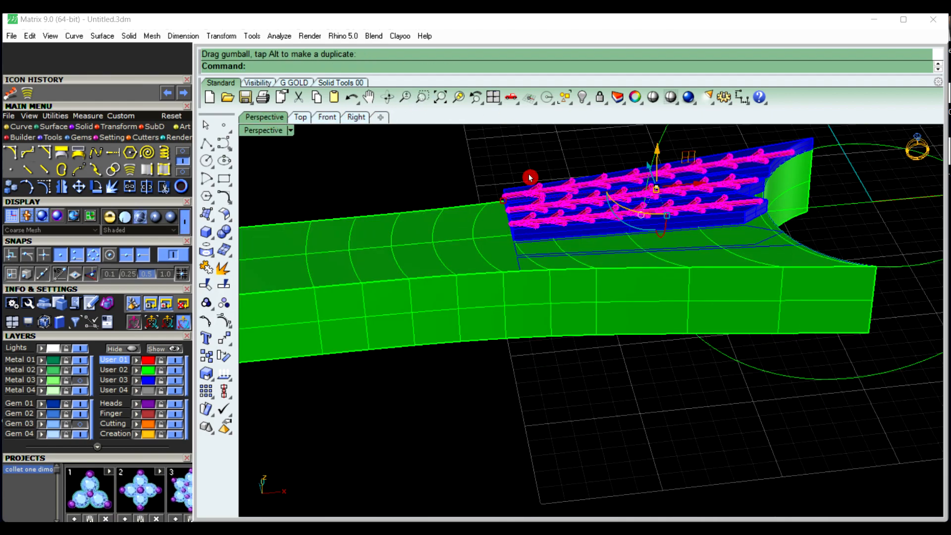
{"action": "key", "text": "Escape"}
Try a Boolean Difference of a red pipe from the outermost blue strip, and undo it after checking the cut
{"action": "scroll", "coordinate": [632, 278], "scroll_direction": "down", "scroll_amount": 5}
{"action": "scroll", "coordinate": [683, 240], "scroll_direction": "up", "scroll_amount": 10}
{"action": "right_click_drag", "start_coordinate": [699, 247], "coordinate": [706, 227]}
{"action": "scroll", "coordinate": [653, 200], "scroll_direction": "up", "scroll_amount": 5}
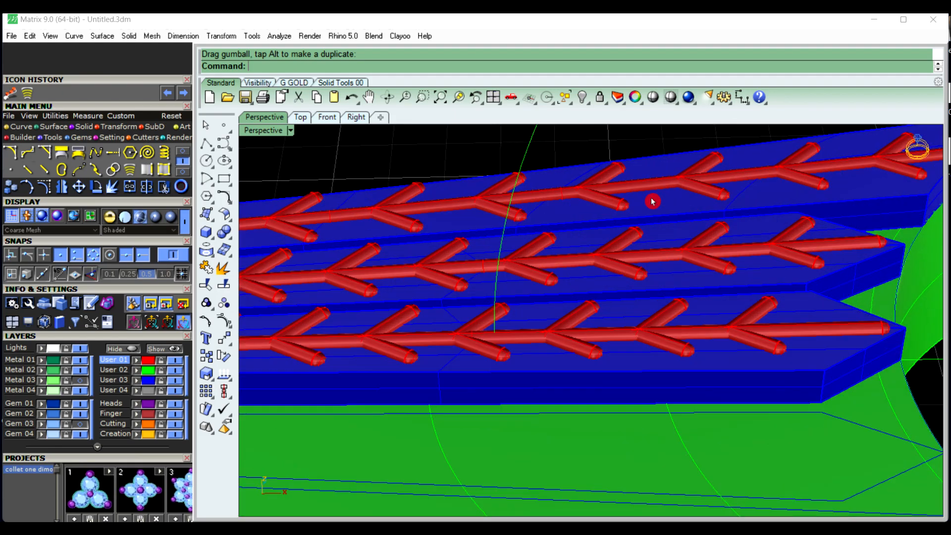
{"action": "left_click", "coordinate": [653, 206]}
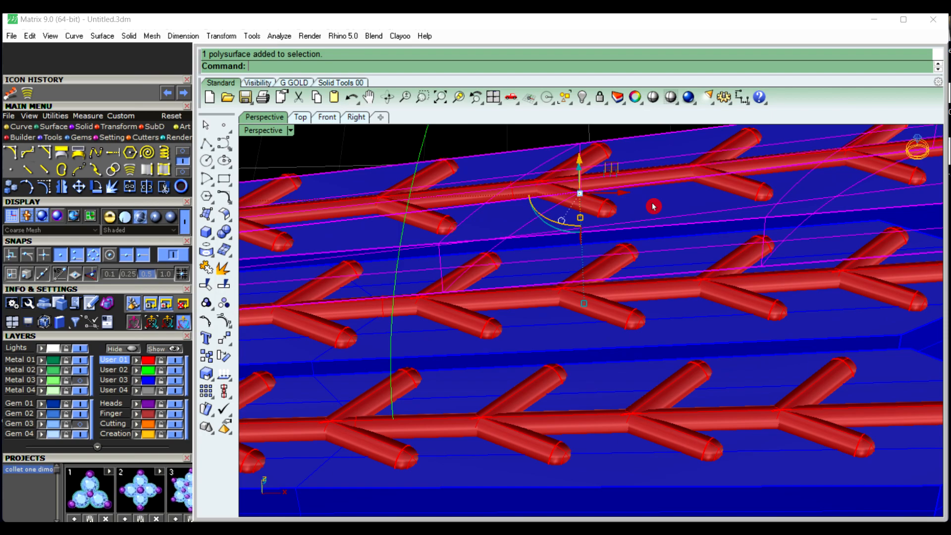
{"action": "left_click", "coordinate": [230, 238]}
{"action": "left_click", "coordinate": [262, 240]}
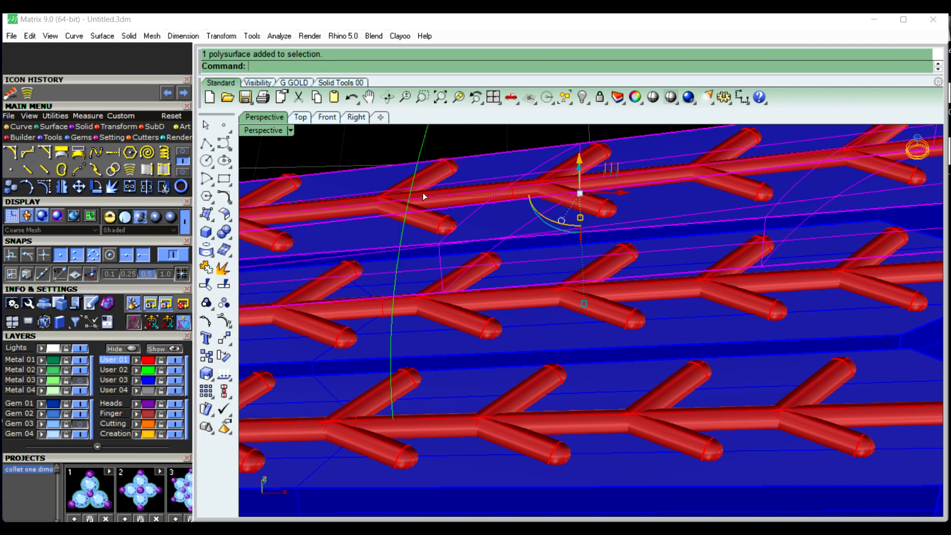
{"action": "left_click", "coordinate": [477, 191]}
{"action": "right_click", "coordinate": [476, 192]}
{"action": "right_click_drag", "start_coordinate": [477, 196], "coordinate": [531, 278]}
{"action": "scroll", "coordinate": [515, 284], "scroll_direction": "up", "scroll_amount": 5}
{"action": "scroll", "coordinate": [516, 284], "scroll_direction": "down", "scroll_amount": 8}
{"action": "right_click_drag", "start_coordinate": [527, 318], "coordinate": [453, 430]}
{"action": "scroll", "coordinate": [464, 307], "scroll_direction": "down", "scroll_amount": 3}
{"action": "key", "text": "ctrl+z"}
{"action": "scroll", "coordinate": [464, 307], "scroll_direction": "down", "scroll_amount": 5}
Subtract the red pipes from the three blue strips with Boolean Difference to cut leaf-vein grooves
{"action": "left_click", "coordinate": [452, 430]}
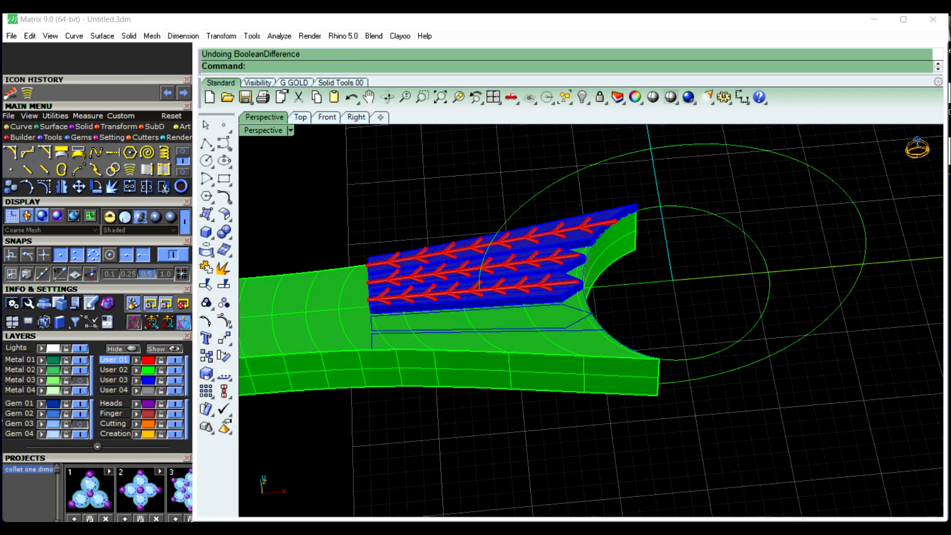
{"action": "right_click_drag", "start_coordinate": [603, 292], "coordinate": [777, 278]}
{"action": "scroll", "coordinate": [680, 298], "scroll_direction": "up", "scroll_amount": 6}
{"action": "right_click_drag", "start_coordinate": [653, 295], "coordinate": [677, 250]}
{"action": "scroll", "coordinate": [775, 248], "scroll_direction": "down", "scroll_amount": 4}
{"action": "right_click_drag", "start_coordinate": [775, 248], "coordinate": [362, 203]}
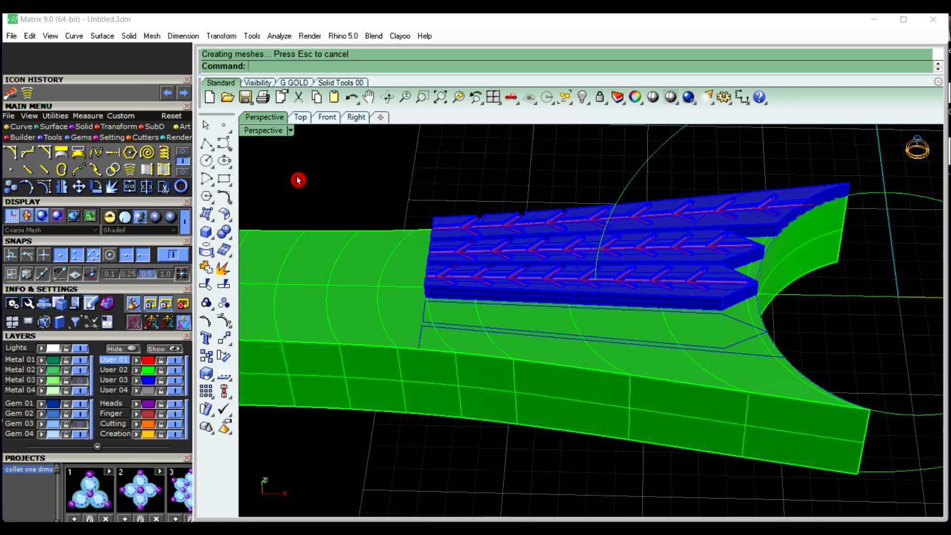
Set the Perspective viewport's display mode to Plastic and inspect the grooves in the blue strips
{"action": "left_click", "coordinate": [292, 132]}
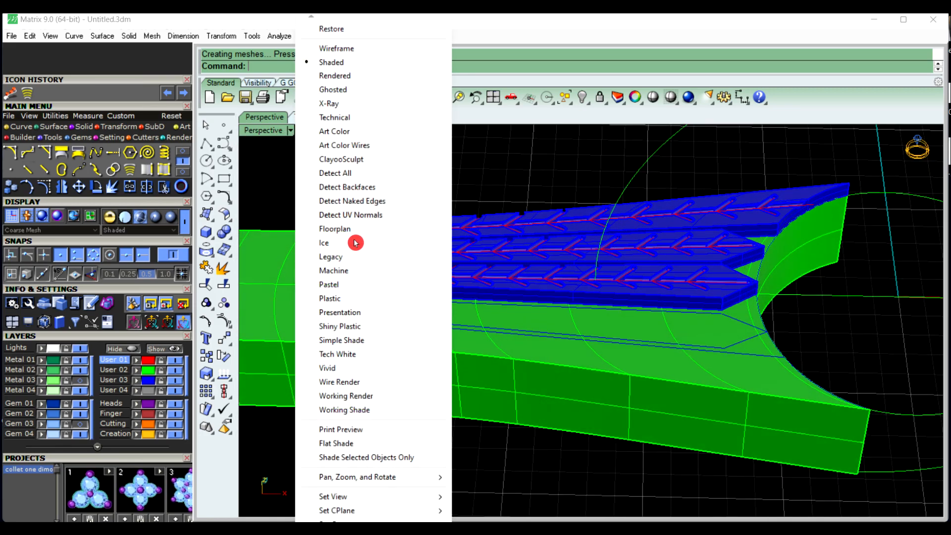
{"action": "left_click", "coordinate": [357, 299]}
{"action": "scroll", "coordinate": [649, 282], "scroll_direction": "up", "scroll_amount": 6}
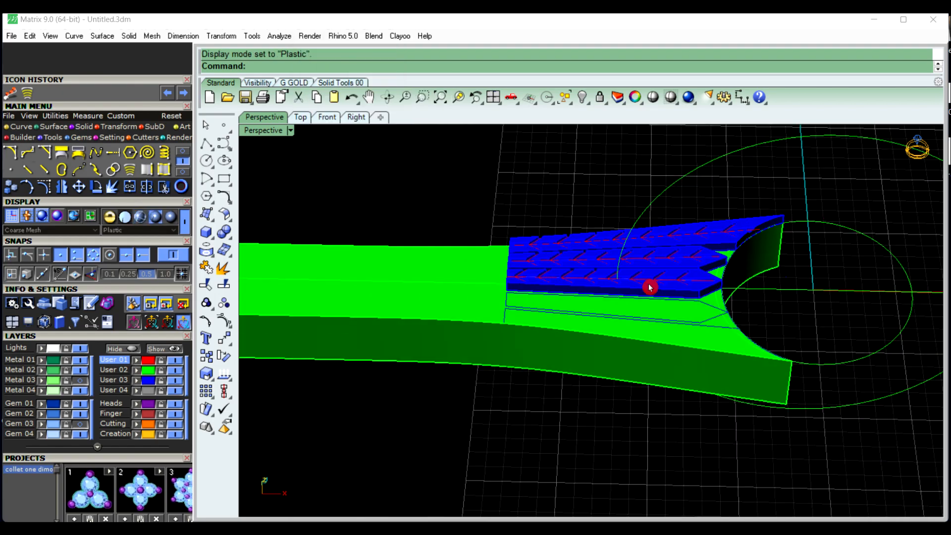
{"action": "right_click_drag", "start_coordinate": [569, 299], "coordinate": [599, 221]}
{"action": "scroll", "coordinate": [611, 228], "scroll_direction": "down", "scroll_amount": 5}
{"action": "scroll", "coordinate": [616, 266], "scroll_direction": "down", "scroll_amount": 6}
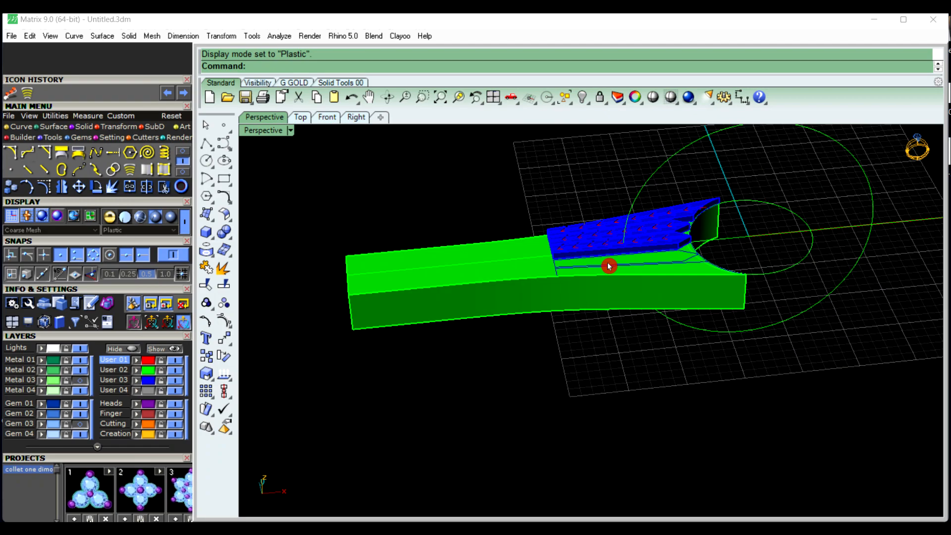
Hide the two construction circles and the long straight line through the shank
{"action": "left_click", "coordinate": [762, 285]}
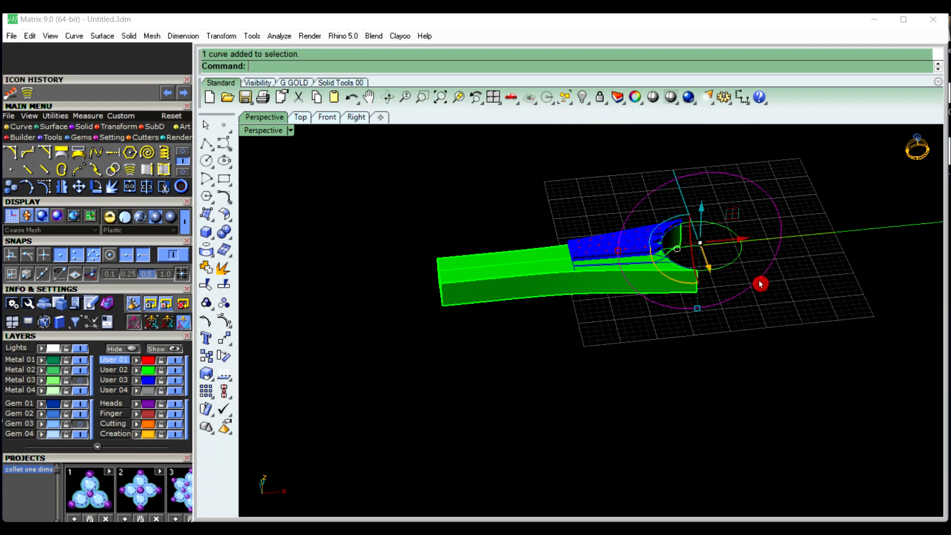
{"action": "left_click", "coordinate": [733, 268], "text": "shift"}
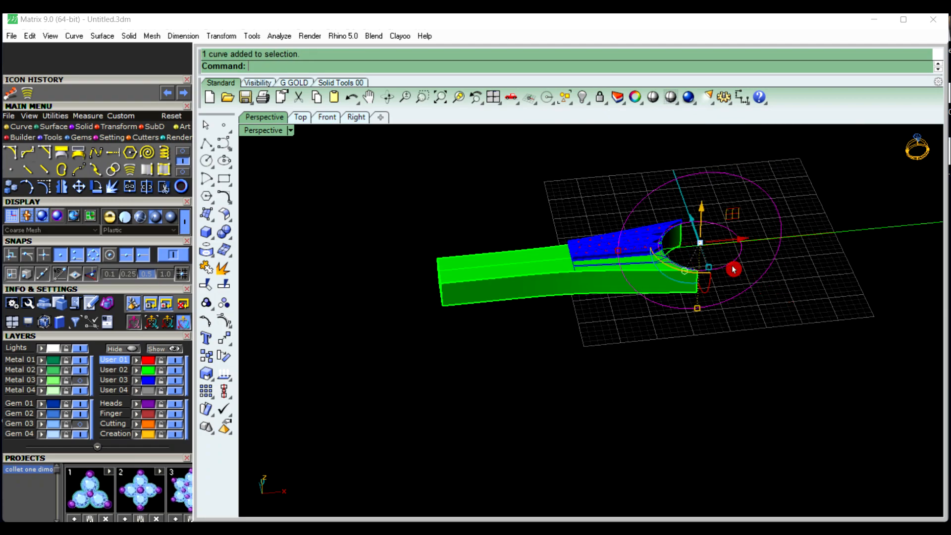
{"action": "left_click", "coordinate": [820, 237], "text": "shift"}
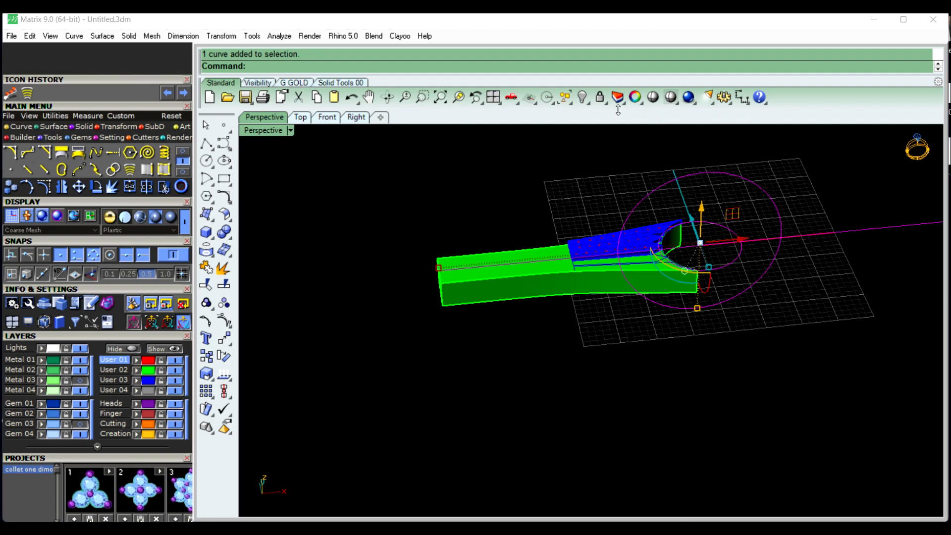
{"action": "left_click", "coordinate": [583, 97]}
Select all remaining visible curves with SelCrv and delete them
{"action": "left_click", "coordinate": [614, 207]}
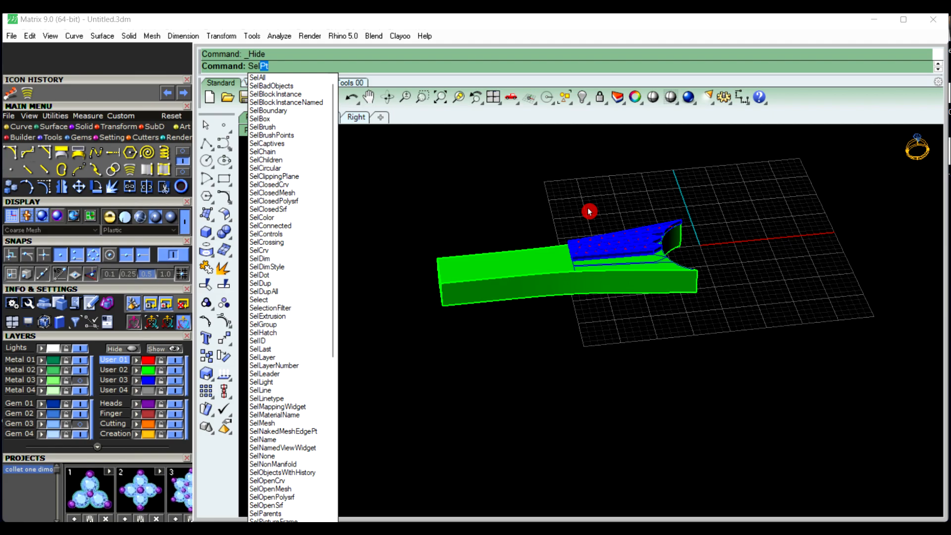
{"action": "type", "text": "Crv"}
{"action": "key", "text": "Return"}
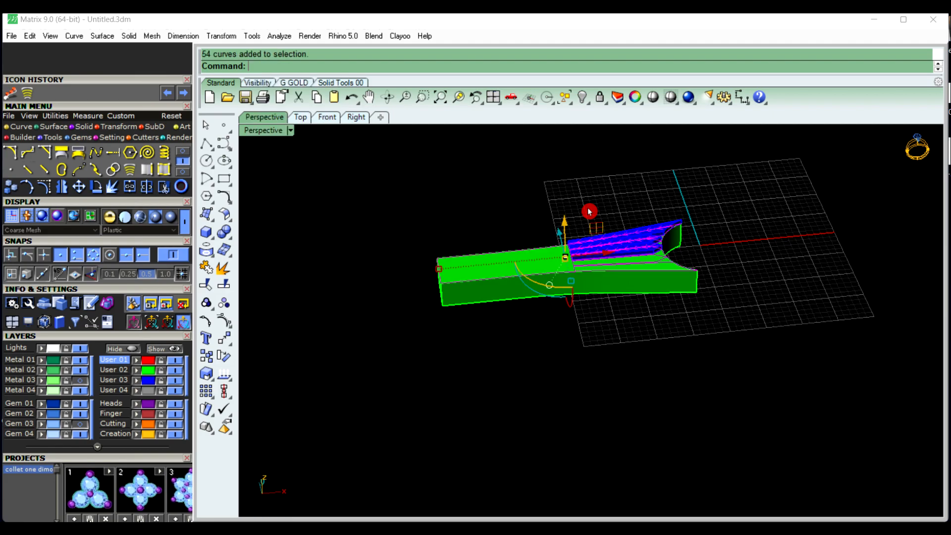
{"action": "key", "text": "Delete"}
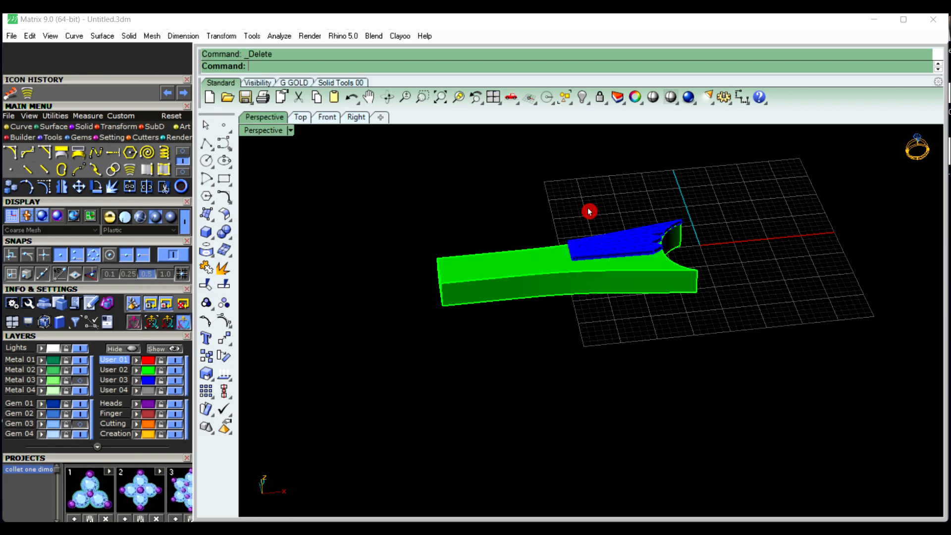
Mirror the two outer grooved blue strips on one side across the shank's centerline to the other side
{"action": "scroll", "coordinate": [644, 246], "scroll_direction": "down", "scroll_amount": 2}
{"action": "right_click_drag", "start_coordinate": [645, 250], "coordinate": [586, 298]}
{"action": "scroll", "coordinate": [595, 244], "scroll_direction": "up", "scroll_amount": 13}
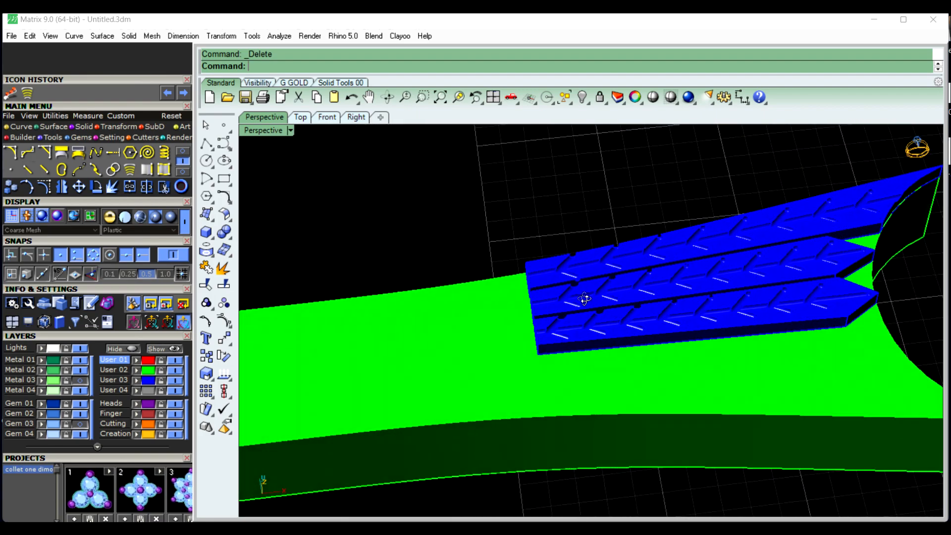
{"action": "scroll", "coordinate": [591, 283], "scroll_direction": "down", "scroll_amount": 4}
{"action": "scroll", "coordinate": [652, 287], "scroll_direction": "up", "scroll_amount": 4}
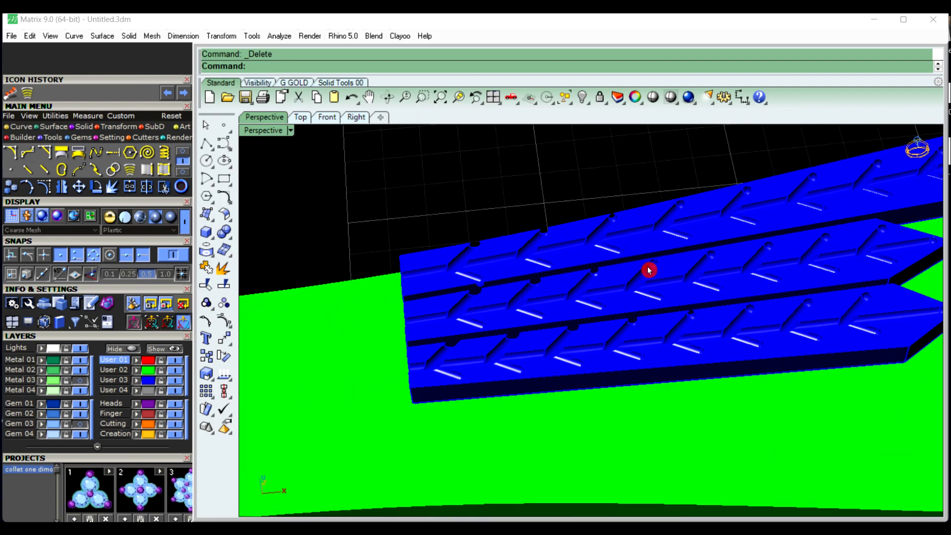
{"action": "left_click", "coordinate": [646, 229]}
{"action": "left_click", "coordinate": [620, 300], "text": "shift"}
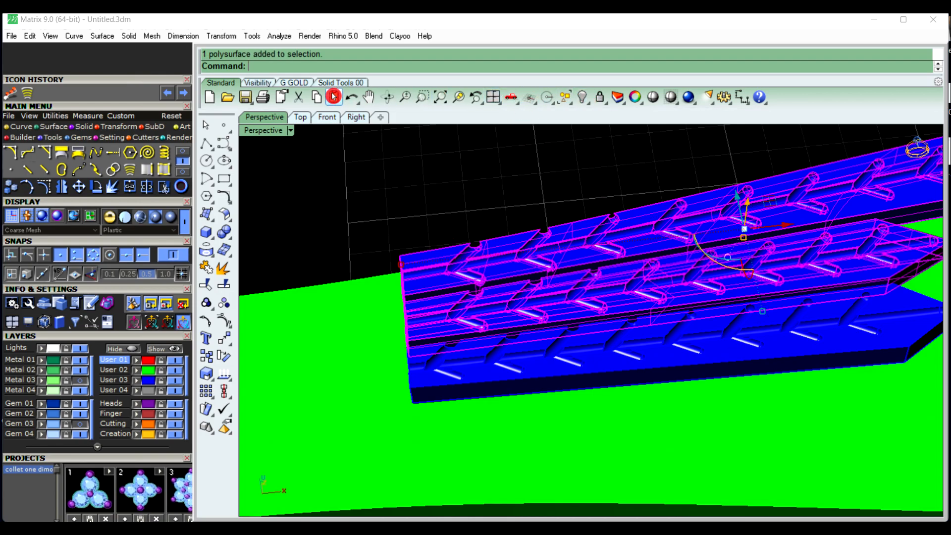
{"action": "left_click", "coordinate": [295, 82]}
{"action": "left_click", "coordinate": [319, 99]}
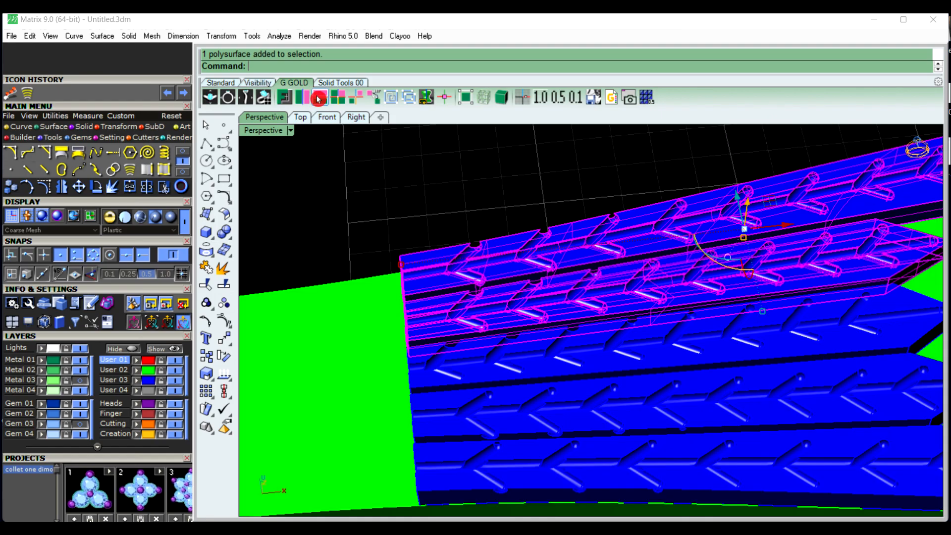
{"action": "left_click", "coordinate": [354, 191]}
Examine the strips' pointed ends and leaf grooves from several angles and compare them with the reference ring picture
{"action": "scroll", "coordinate": [372, 248], "scroll_direction": "down", "scroll_amount": 8}
{"action": "right_click_drag", "start_coordinate": [621, 313], "coordinate": [454, 326]}
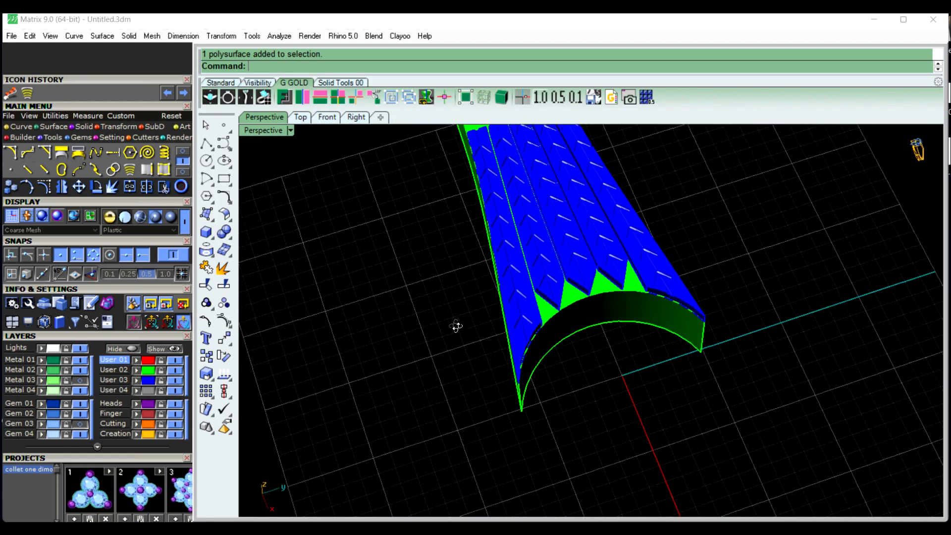
{"action": "scroll", "coordinate": [545, 329], "scroll_direction": "up", "scroll_amount": 8}
{"action": "right_click_drag", "start_coordinate": [579, 340], "coordinate": [555, 314]}
{"action": "scroll", "coordinate": [555, 315], "scroll_direction": "down", "scroll_amount": 3}
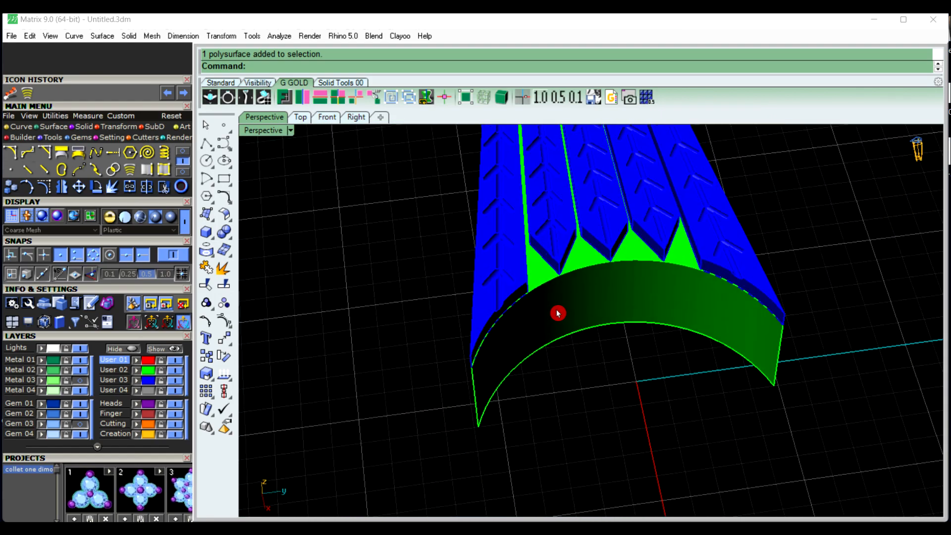
{"action": "scroll", "coordinate": [550, 263], "scroll_direction": "up", "scroll_amount": 5}
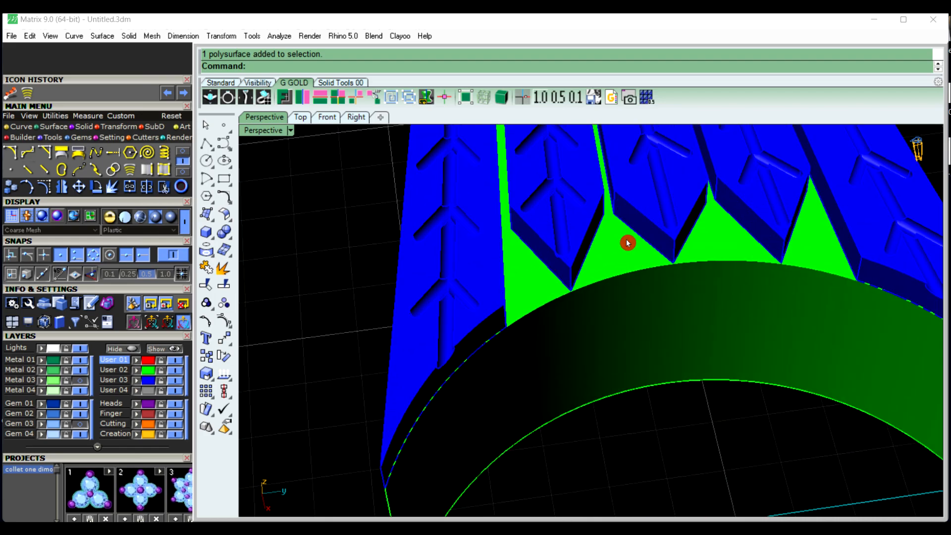
{"action": "scroll", "coordinate": [668, 268], "scroll_direction": "down", "scroll_amount": 4}
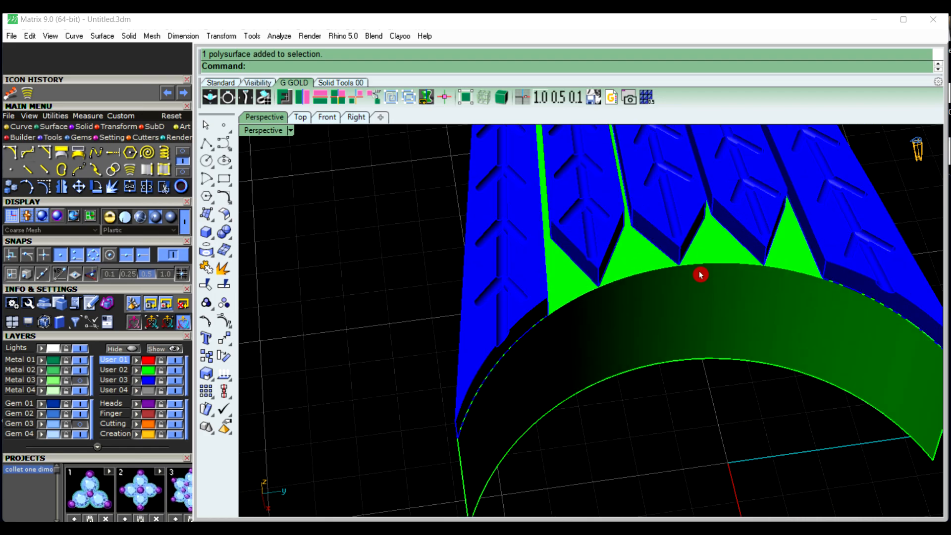
{"action": "right_click_drag", "start_coordinate": [670, 297], "coordinate": [553, 339]}
{"action": "scroll", "coordinate": [554, 339], "scroll_direction": "down", "scroll_amount": 6}
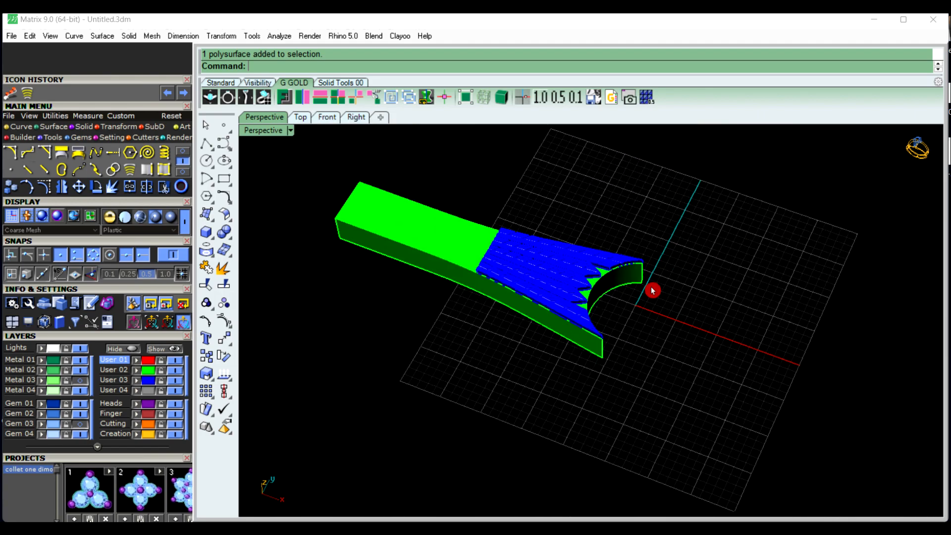
{"action": "scroll", "coordinate": [779, 345], "scroll_direction": "up", "scroll_amount": 4}
{"action": "scroll", "coordinate": [826, 360], "scroll_direction": "up", "scroll_amount": 3}
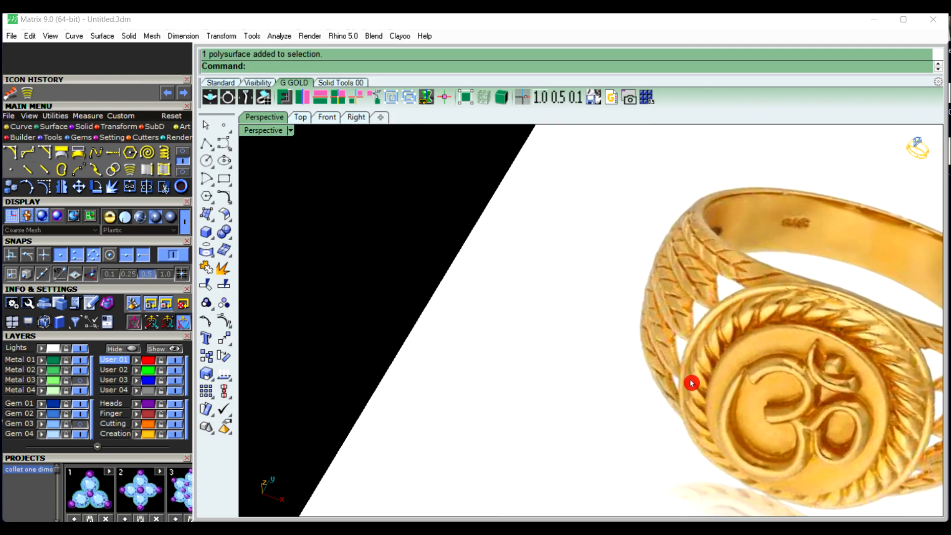
{"action": "scroll", "coordinate": [700, 362], "scroll_direction": "down", "scroll_amount": 5}
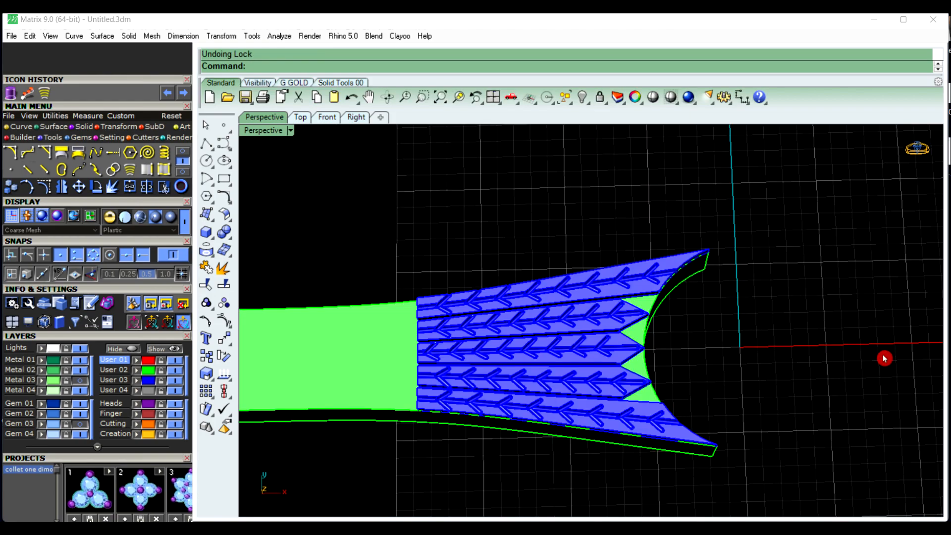
Lock the green shank body and all five grooved blue strips
{"action": "scroll", "coordinate": [843, 322], "scroll_direction": "down", "scroll_amount": 4}
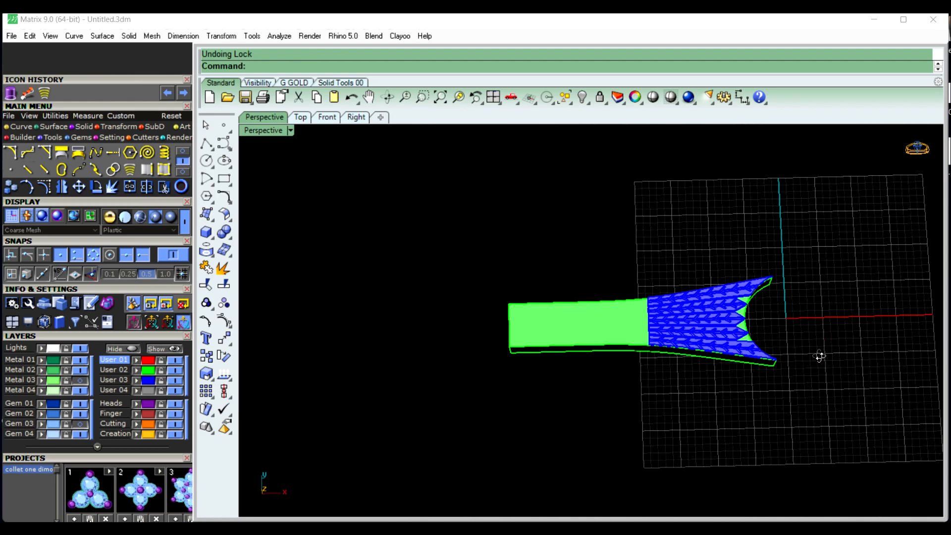
{"action": "scroll", "coordinate": [792, 347], "scroll_direction": "up", "scroll_amount": 4}
{"action": "scroll", "coordinate": [694, 334], "scroll_direction": "up", "scroll_amount": 2}
{"action": "scroll", "coordinate": [500, 248], "scroll_direction": "down", "scroll_amount": 4}
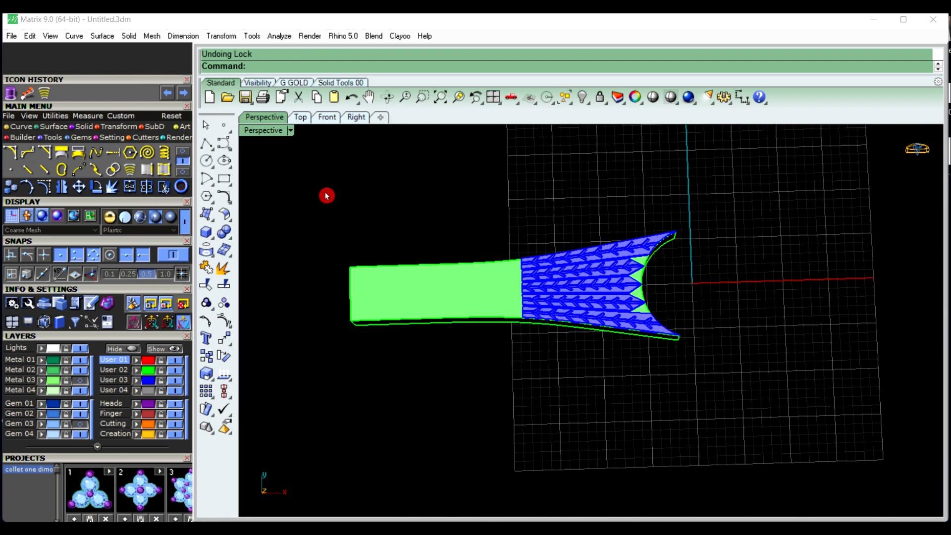
{"action": "left_click_drag", "start_coordinate": [626, 425], "coordinate": [717, 441]}
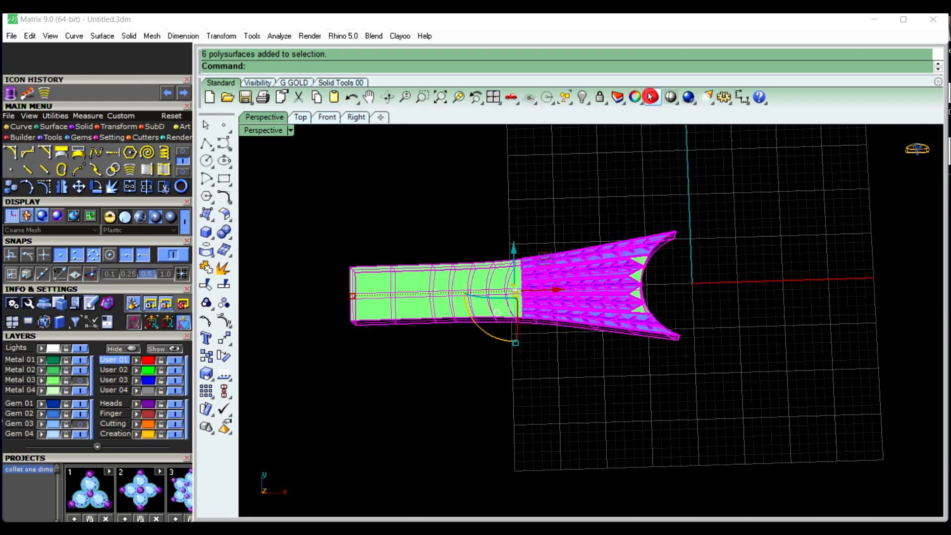
{"action": "left_click", "coordinate": [598, 98]}
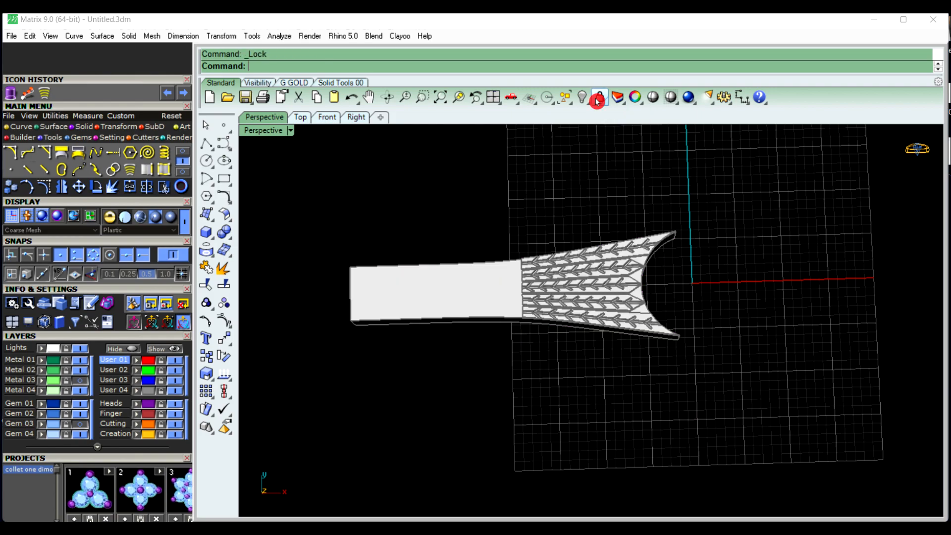
In the Top view, draw a polyline from the second strip's upper shoulder along its slanted edge to slightly past the tip
{"action": "left_click", "coordinate": [306, 121]}
{"action": "scroll", "coordinate": [460, 229], "scroll_direction": "down", "scroll_amount": 3}
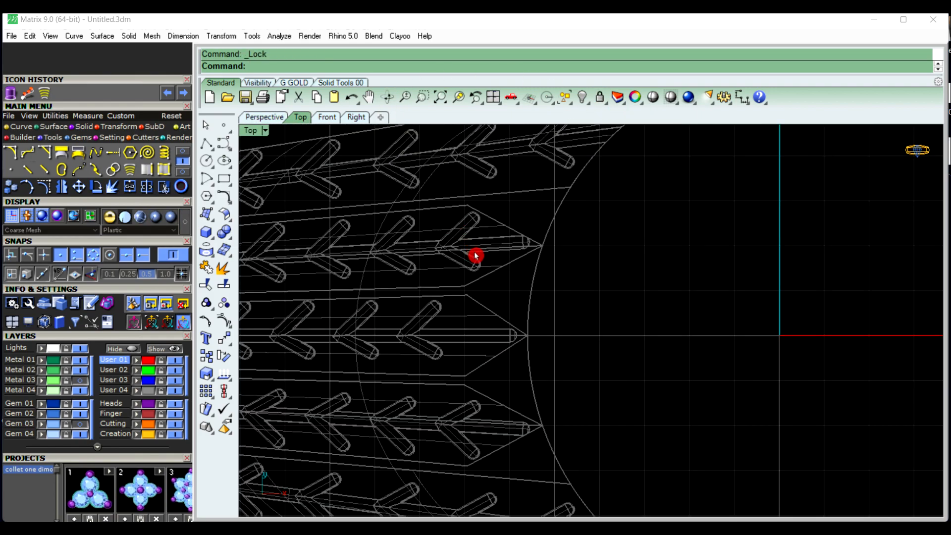
{"action": "scroll", "coordinate": [570, 284], "scroll_direction": "down", "scroll_amount": 3}
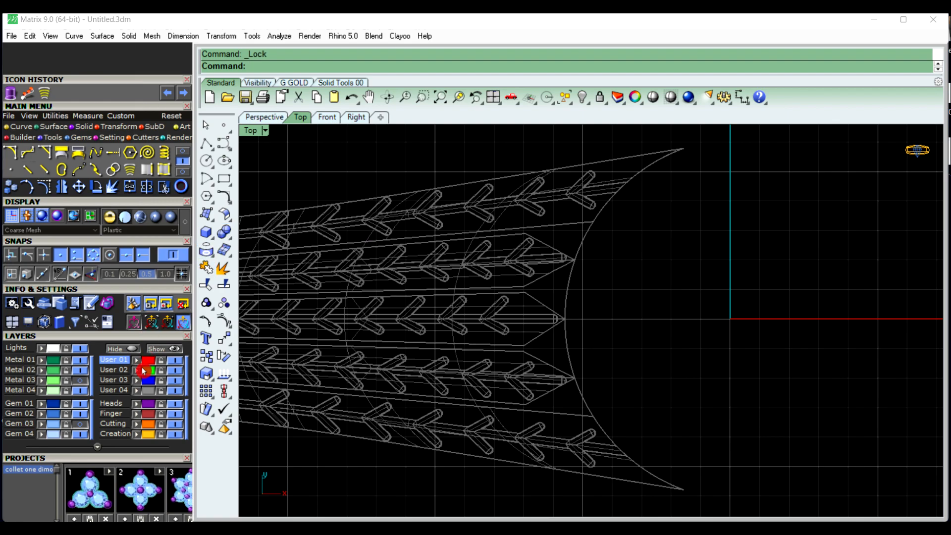
{"action": "left_click", "coordinate": [209, 146]}
{"action": "scroll", "coordinate": [597, 252], "scroll_direction": "up", "scroll_amount": 4}
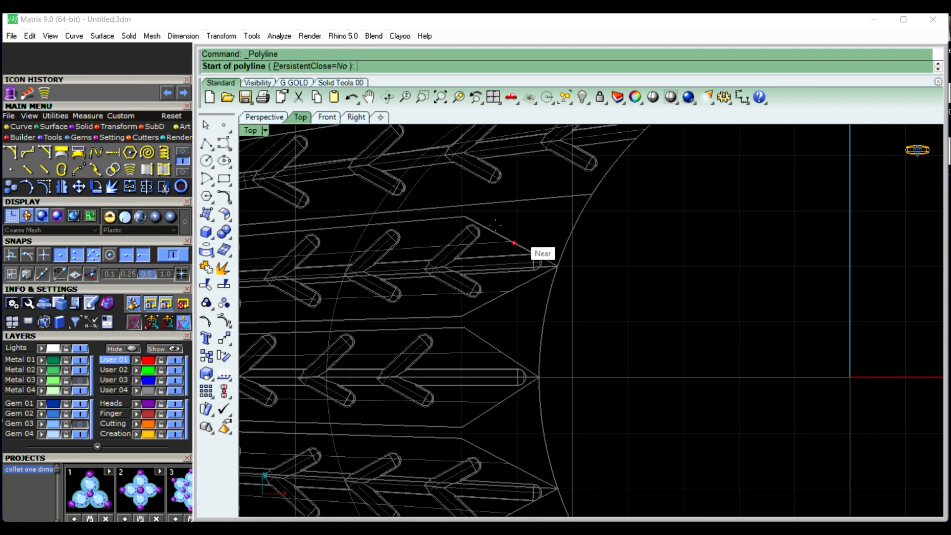
{"action": "scroll", "coordinate": [466, 213], "scroll_direction": "up", "scroll_amount": 2}
{"action": "scroll", "coordinate": [463, 213], "scroll_direction": "up", "scroll_amount": 2}
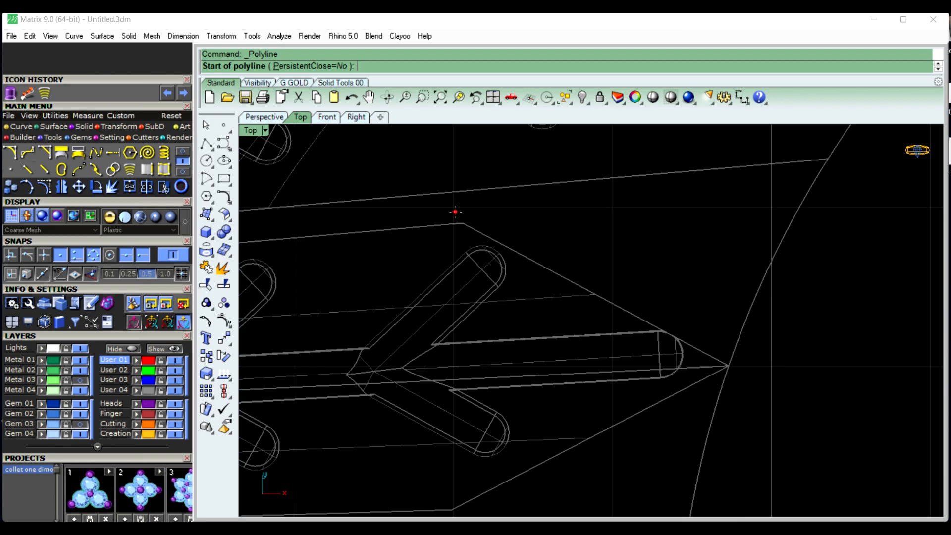
{"action": "left_click", "coordinate": [455, 212]}
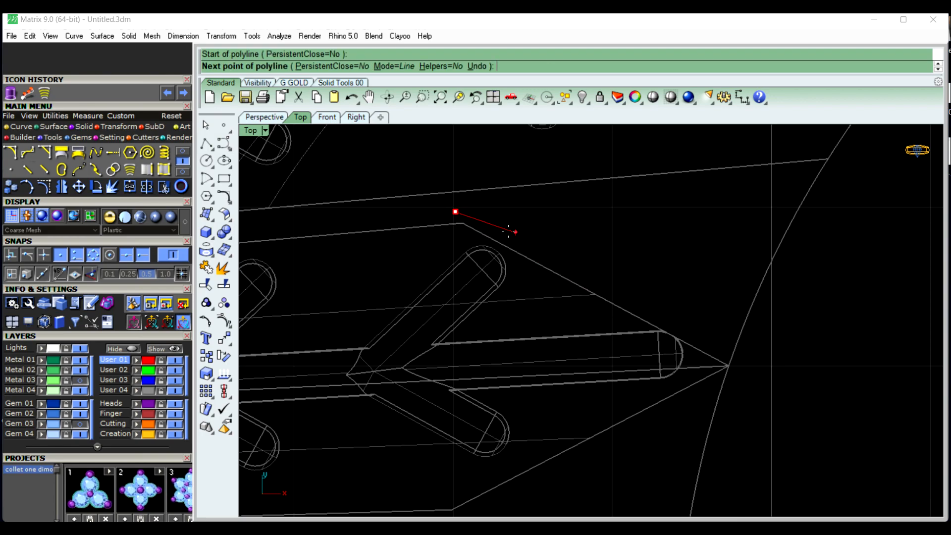
{"action": "right_click", "coordinate": [463, 225]}
{"action": "right_click", "coordinate": [473, 223]}
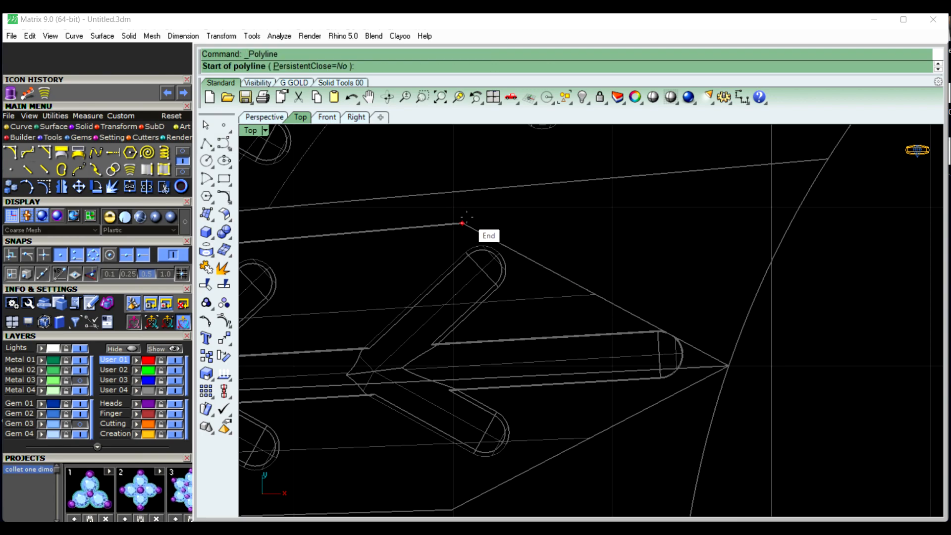
{"action": "left_click", "coordinate": [463, 222]}
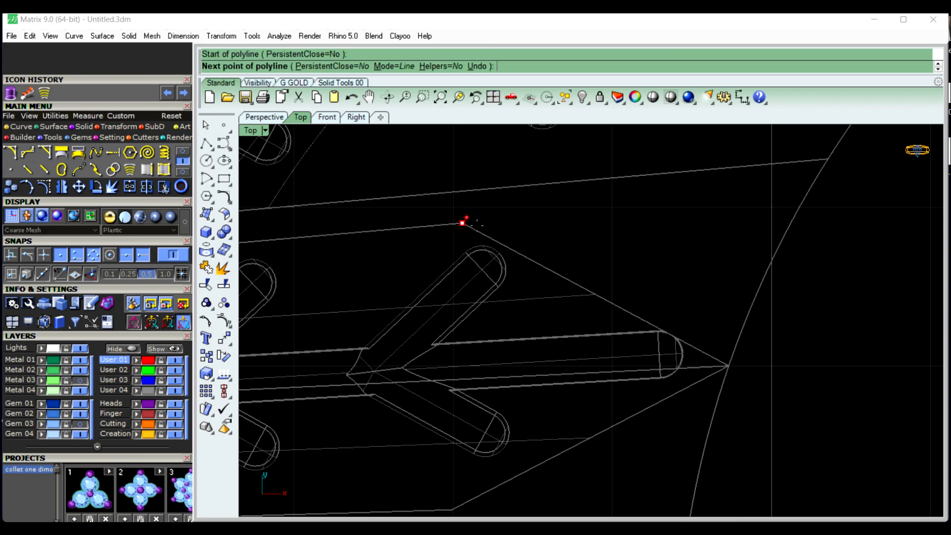
{"action": "left_click", "coordinate": [748, 375]}
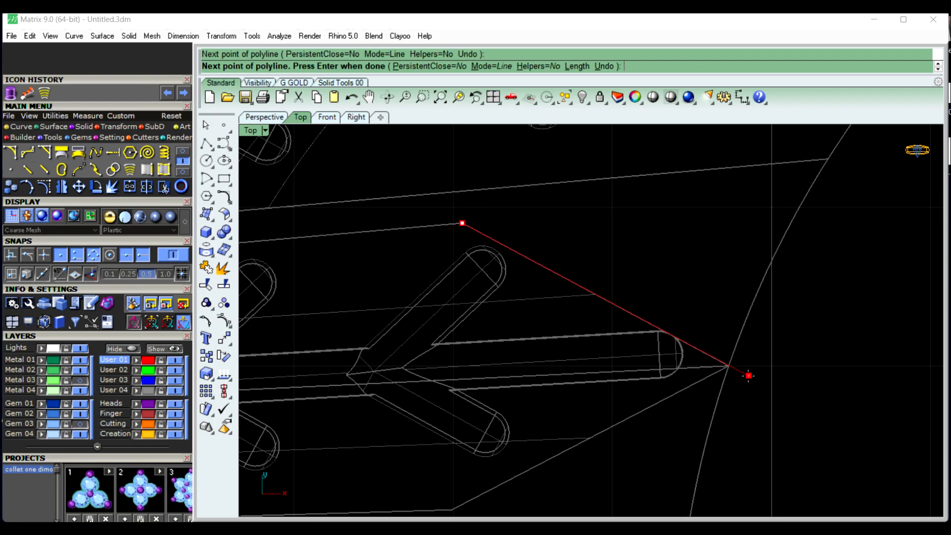
{"action": "right_click", "coordinate": [775, 381]}
Draw a polyline from the same shoulder to the outer strip's edge, along it past the arc, and back to the first line's end
{"action": "right_click", "coordinate": [526, 226]}
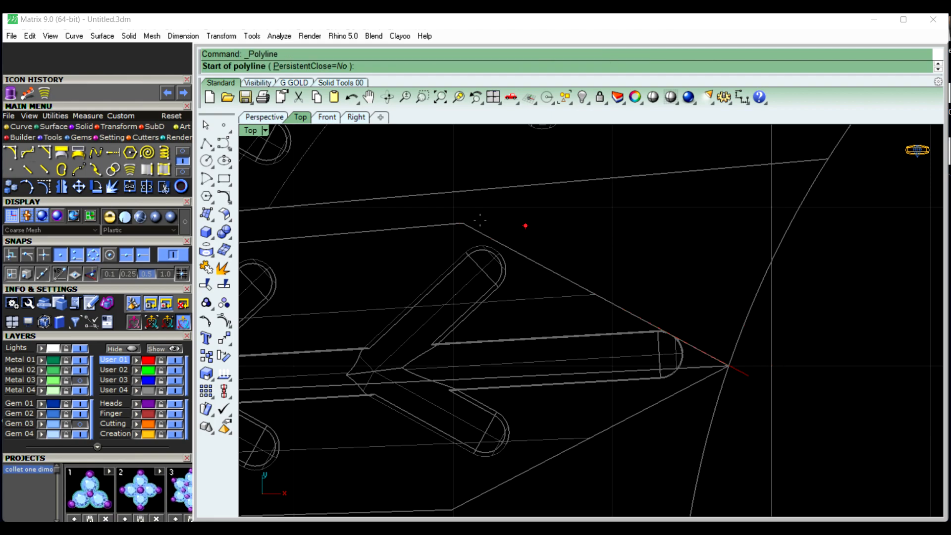
{"action": "left_click", "coordinate": [463, 221]}
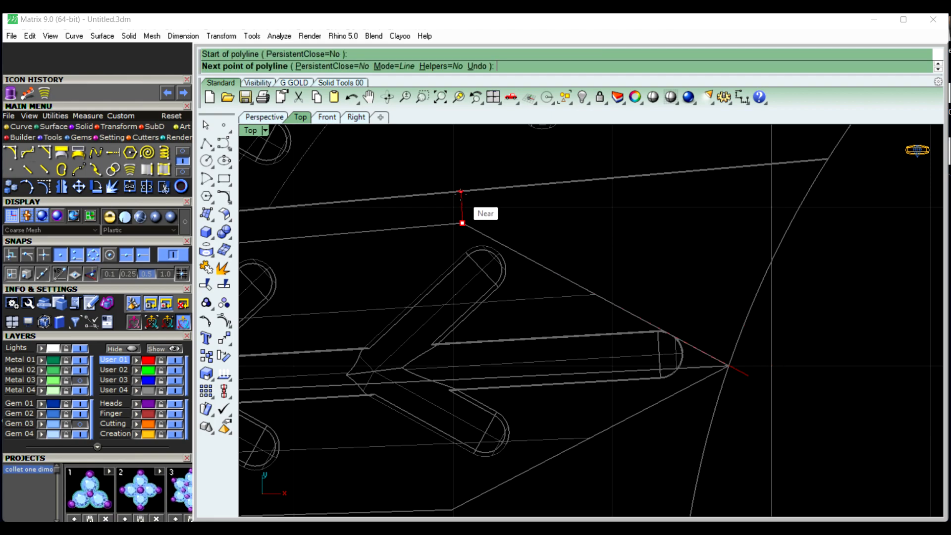
{"action": "left_click", "coordinate": [461, 193]}
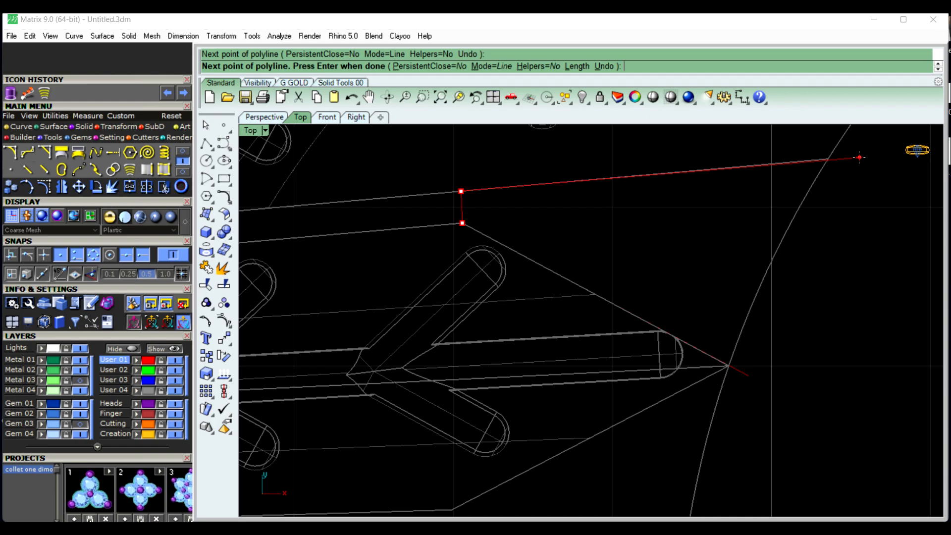
{"action": "left_click", "coordinate": [859, 157]}
{"action": "left_click", "coordinate": [748, 374]}
{"action": "key", "text": "Return"}
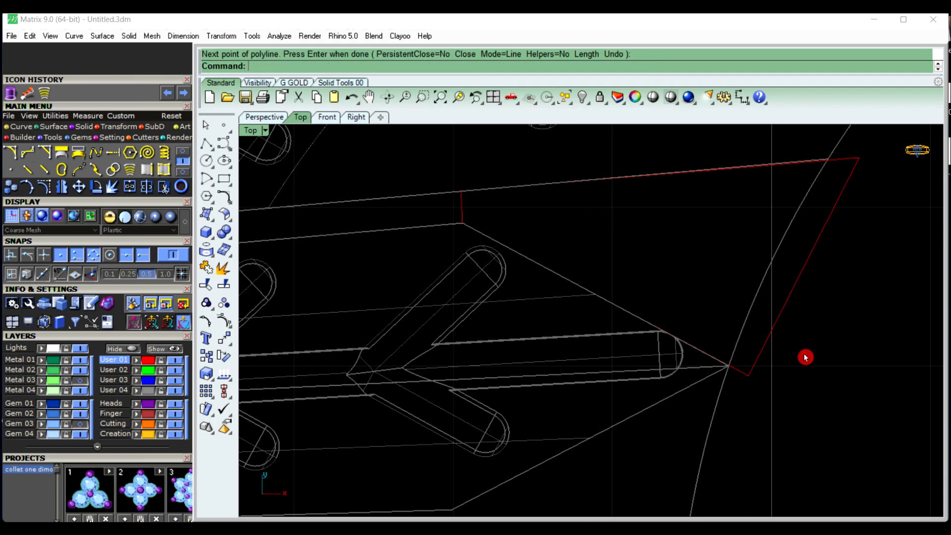
Join the two polylines into one closed outline around the gap between the strips
{"action": "left_click", "coordinate": [781, 317]}
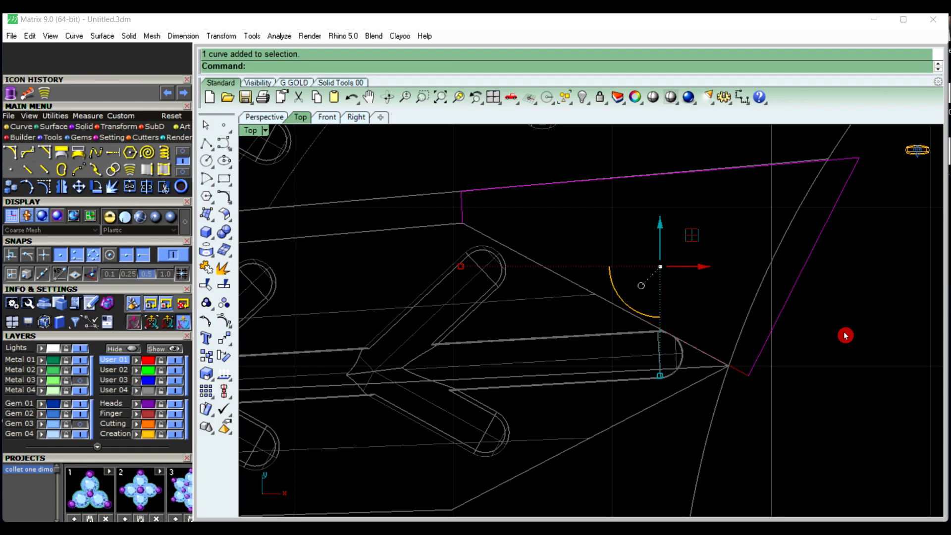
{"action": "type", "text": "Jo"}
{"action": "right_click", "coordinate": [862, 388]}
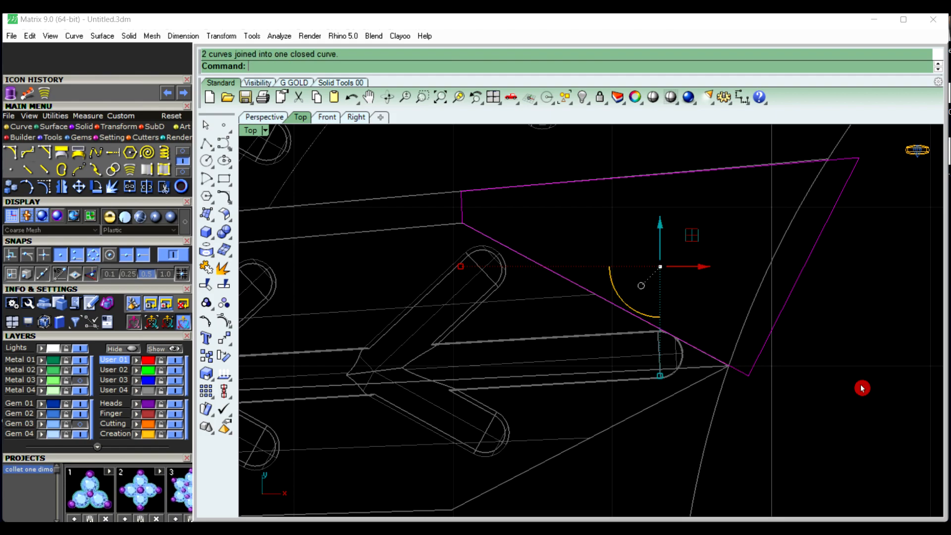
{"action": "type", "text": "REb"}
{"action": "right_click", "coordinate": [862, 387]}
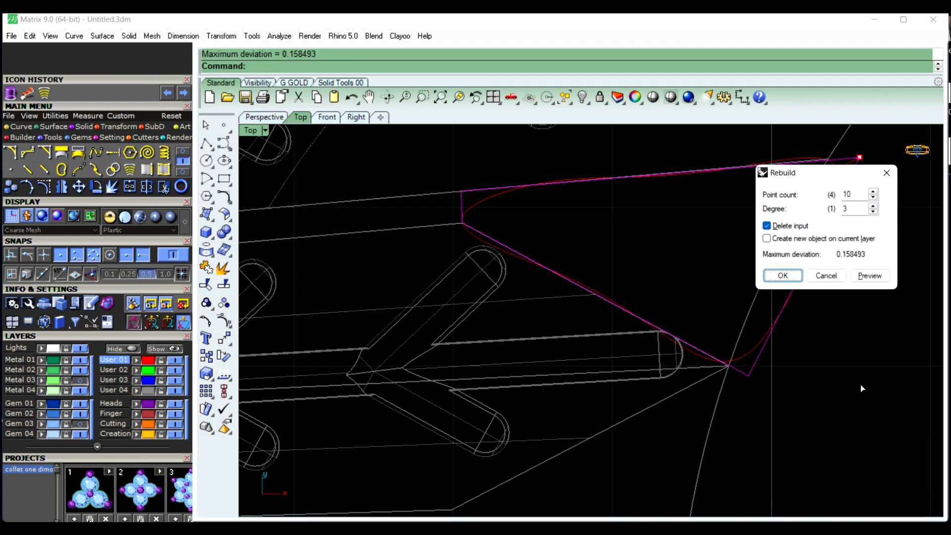
{"action": "left_click_drag", "start_coordinate": [799, 249], "coordinate": [818, 247]}
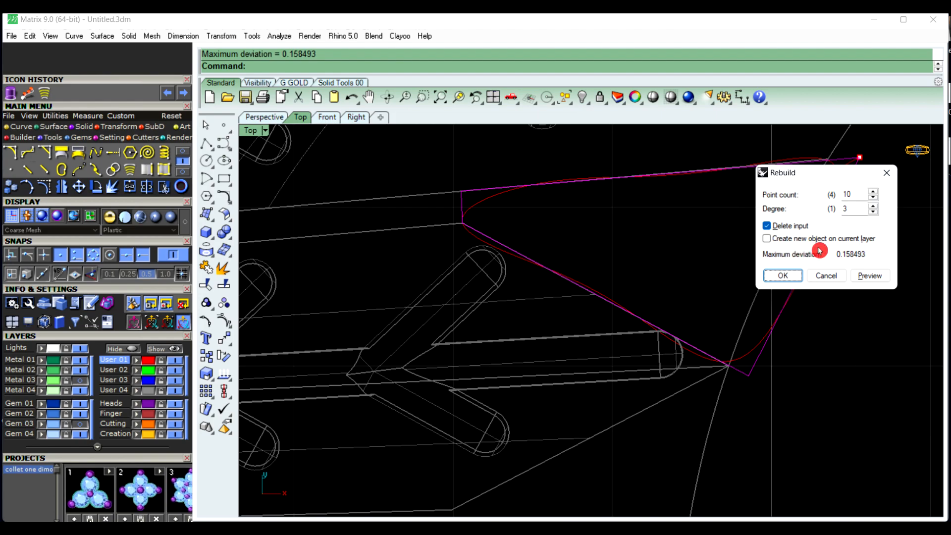
{"action": "left_click", "coordinate": [826, 276]}
{"action": "scroll", "coordinate": [794, 305], "scroll_direction": "down", "scroll_amount": 3}
{"action": "scroll", "coordinate": [792, 301], "scroll_direction": "down", "scroll_amount": 5}
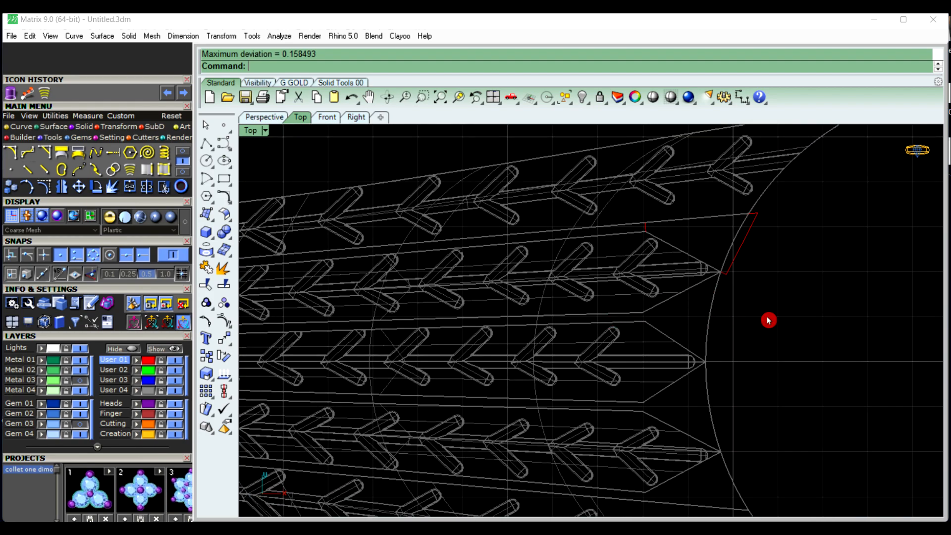
{"action": "right_click_drag", "start_coordinate": [767, 320], "coordinate": [744, 318]}
{"action": "scroll", "coordinate": [743, 316], "scroll_direction": "up", "scroll_amount": 4}
{"action": "right_click", "coordinate": [743, 317]}
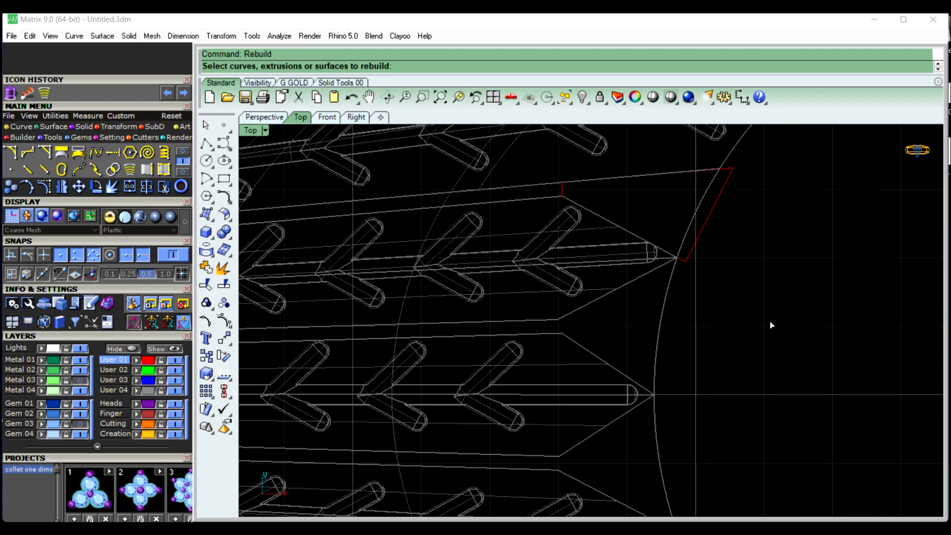
{"action": "key", "text": "Escape"}
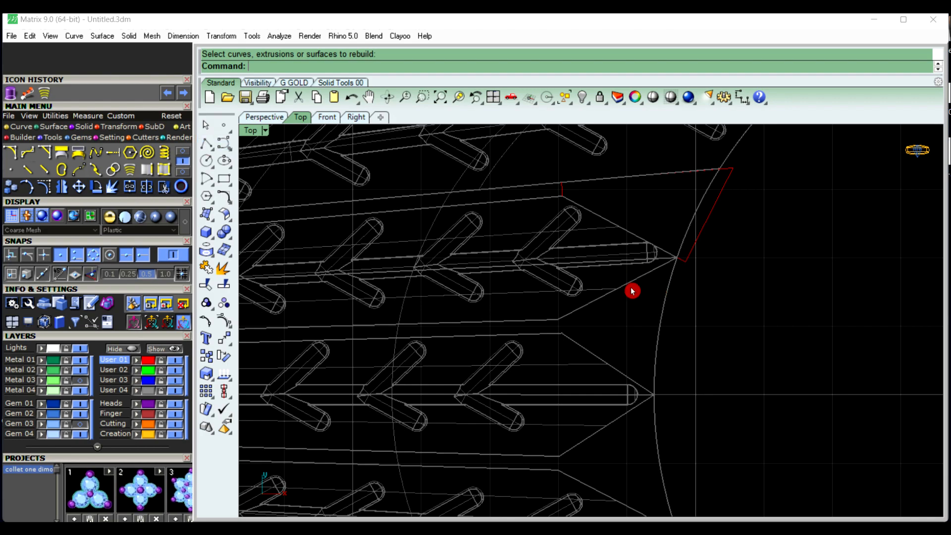
Draw a polyline from the second strip's lower shoulder to the middle strip's upper shoulder and along its slanted edge past the tip
{"action": "scroll", "coordinate": [643, 295], "scroll_direction": "up", "scroll_amount": 3}
{"action": "scroll", "coordinate": [584, 314], "scroll_direction": "up", "scroll_amount": 3}
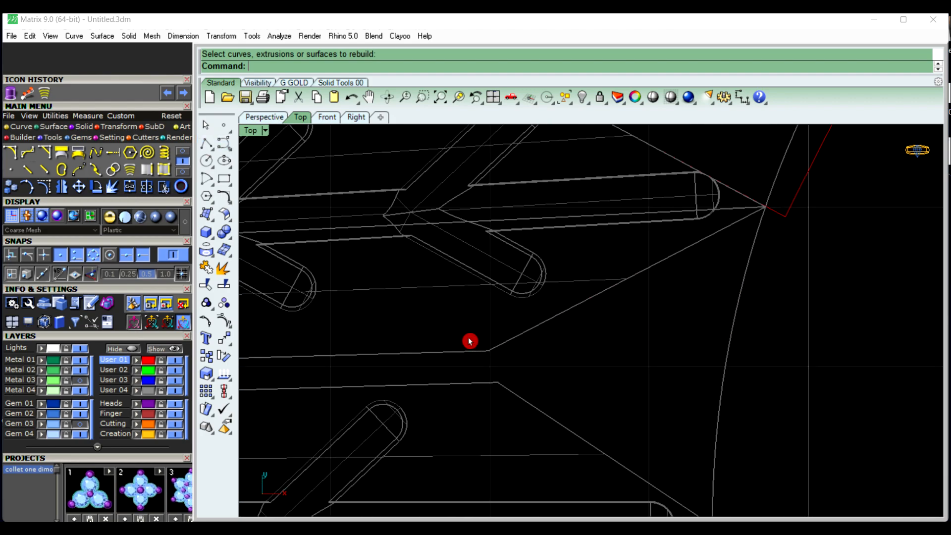
{"action": "left_click", "coordinate": [206, 144]}
{"action": "left_click", "coordinate": [488, 351]}
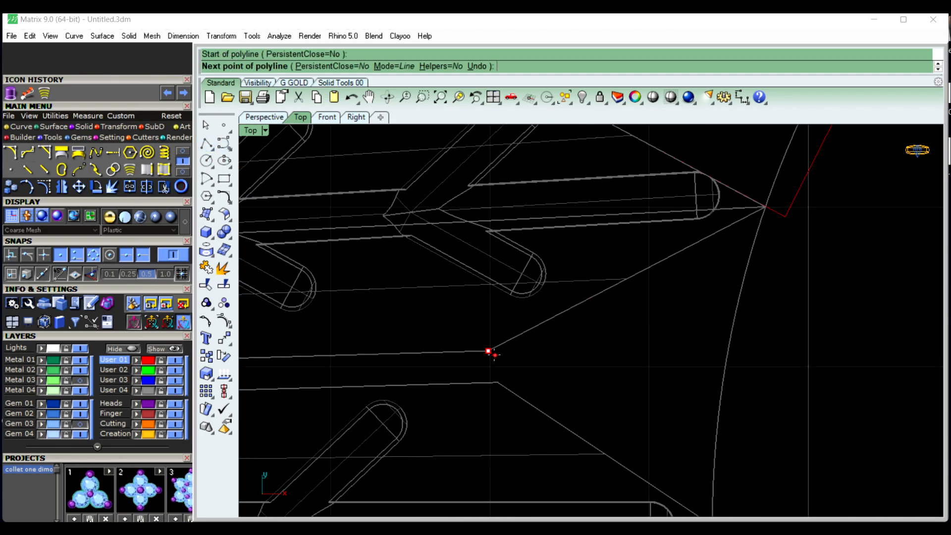
{"action": "left_click", "coordinate": [496, 382]}
{"action": "scroll", "coordinate": [511, 359], "scroll_direction": "down", "scroll_amount": 3}
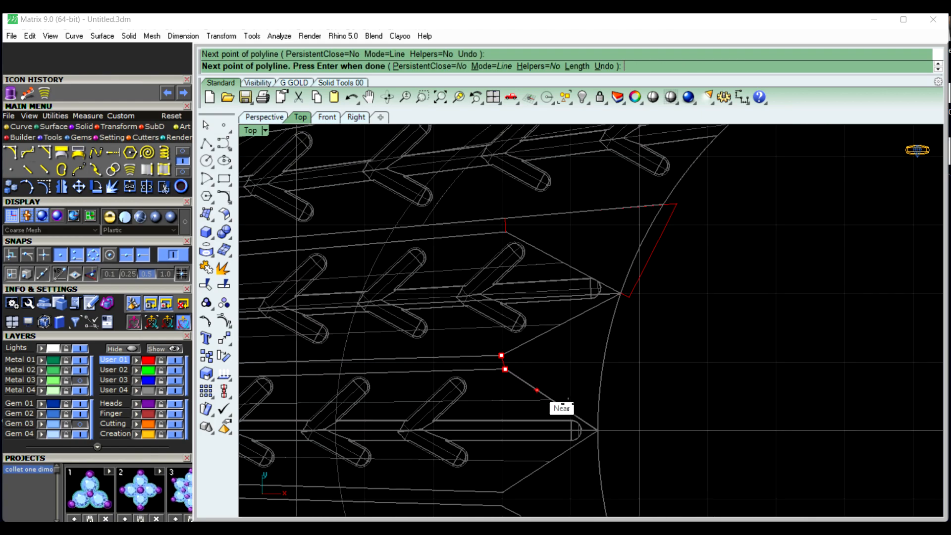
{"action": "left_click", "coordinate": [620, 443]}
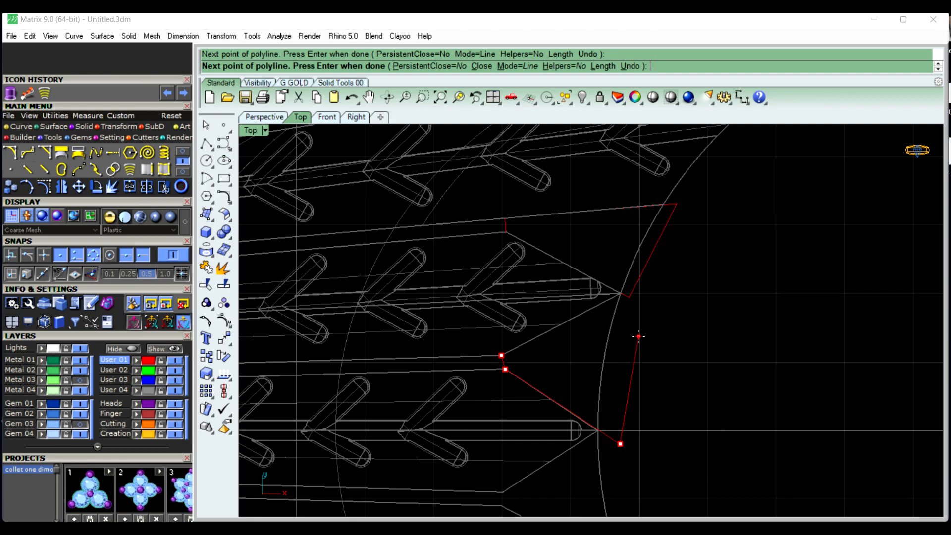
{"action": "key", "text": "Return"}
Draw a polyline from the second strip's lower shoulder past its tip to the first line's end, and join both into a closed outline
{"action": "key", "text": "Return"}
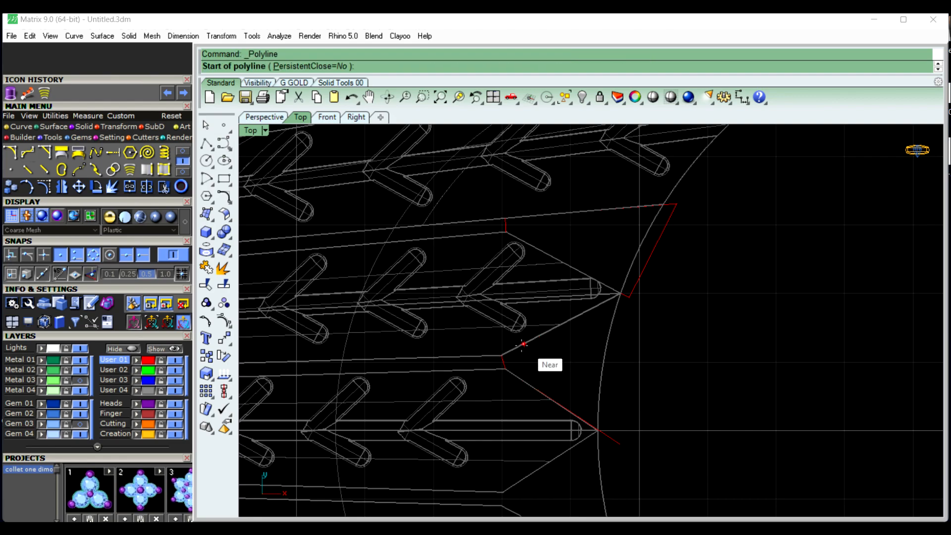
{"action": "left_click", "coordinate": [501, 355]}
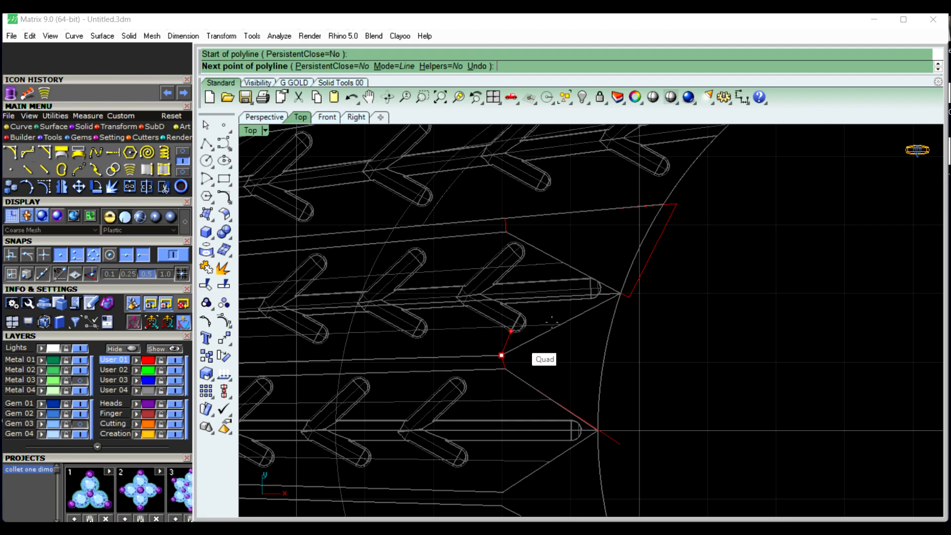
{"action": "left_click", "coordinate": [655, 278]}
{"action": "left_click", "coordinate": [620, 444]}
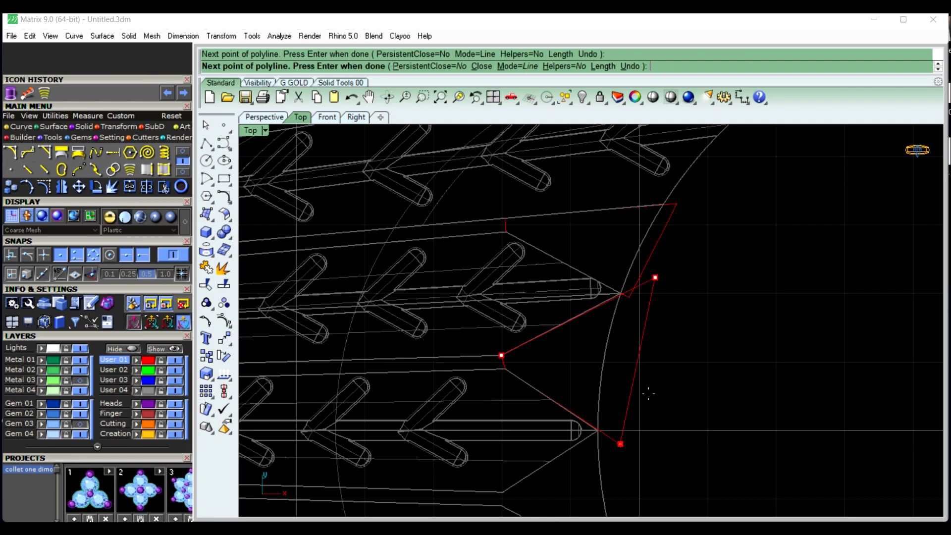
{"action": "right_click", "coordinate": [659, 386]}
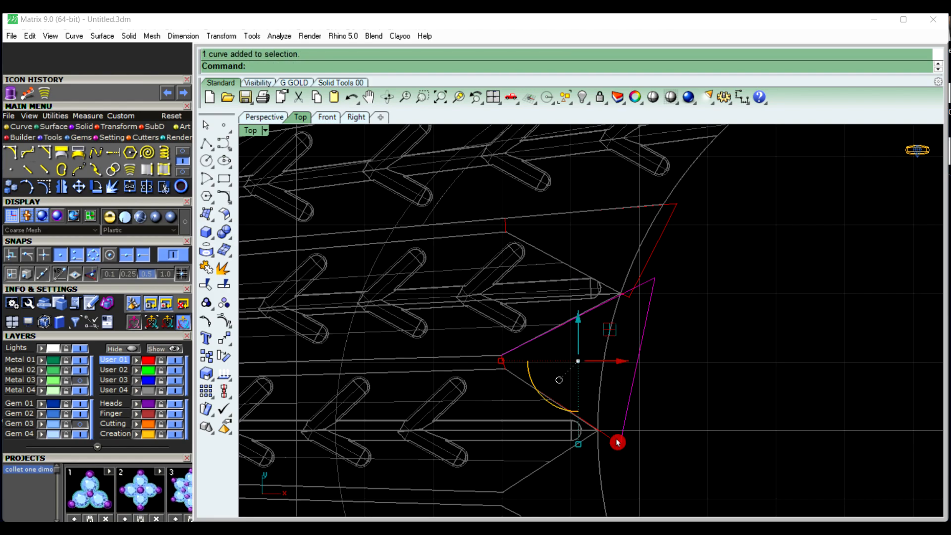
{"action": "right_click", "coordinate": [687, 404]}
{"action": "left_click", "coordinate": [671, 390]}
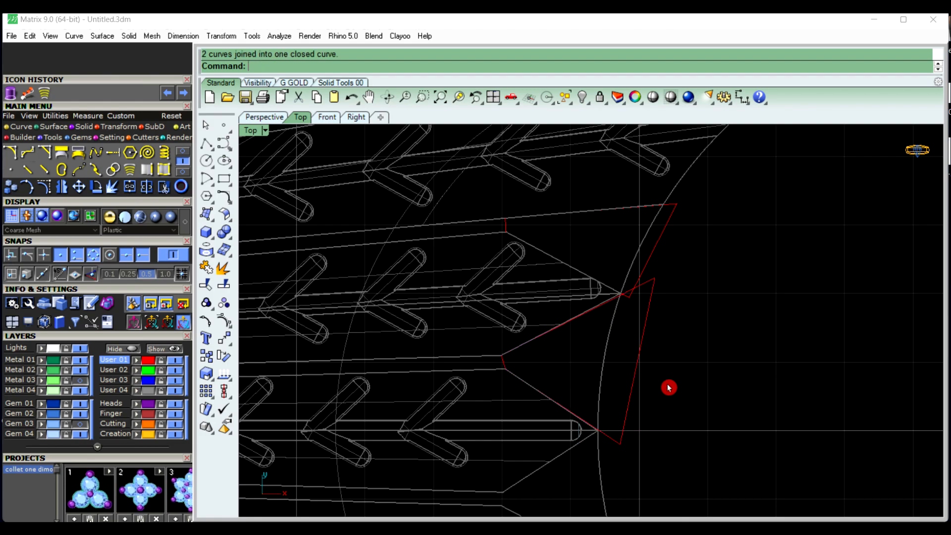
Try to build a single patch surface from both closed gap outlines together, and undo it
{"action": "left_click", "coordinate": [638, 386]}
{"action": "left_click", "coordinate": [699, 339]}
{"action": "left_click", "coordinate": [661, 242]}
{"action": "left_click", "coordinate": [696, 264]}
{"action": "left_click", "coordinate": [658, 246]}
{"action": "left_click", "coordinate": [688, 305]}
{"action": "left_click", "coordinate": [644, 276]}
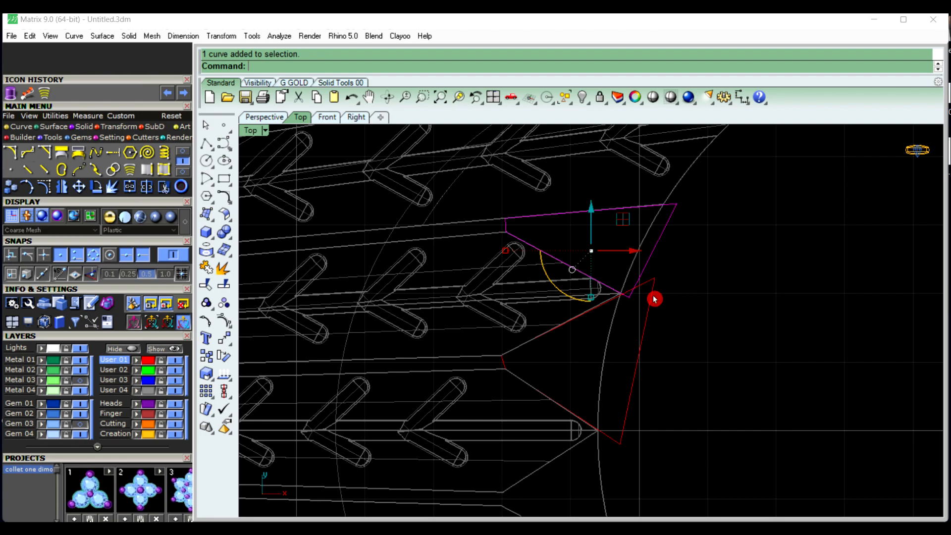
{"action": "left_click", "coordinate": [650, 322], "text": "shift"}
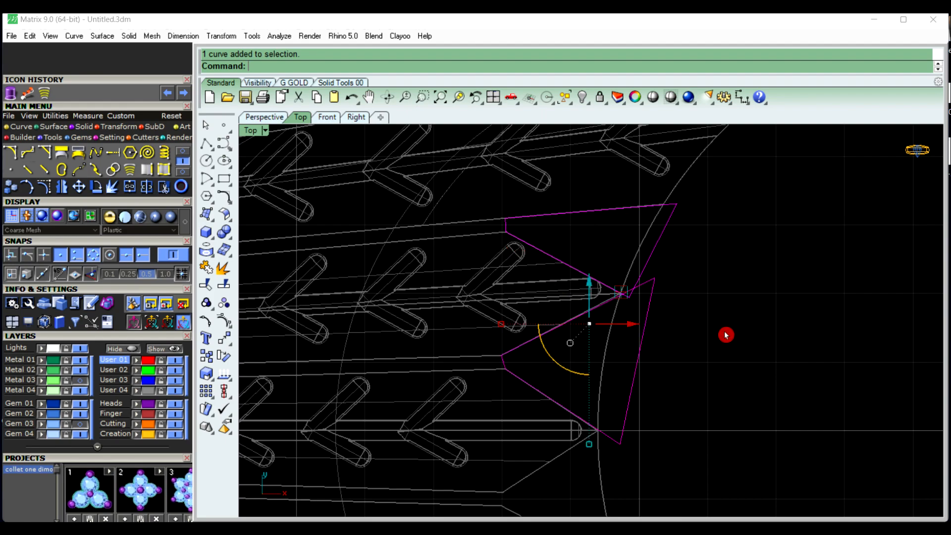
{"action": "type", "text": "Patch"}
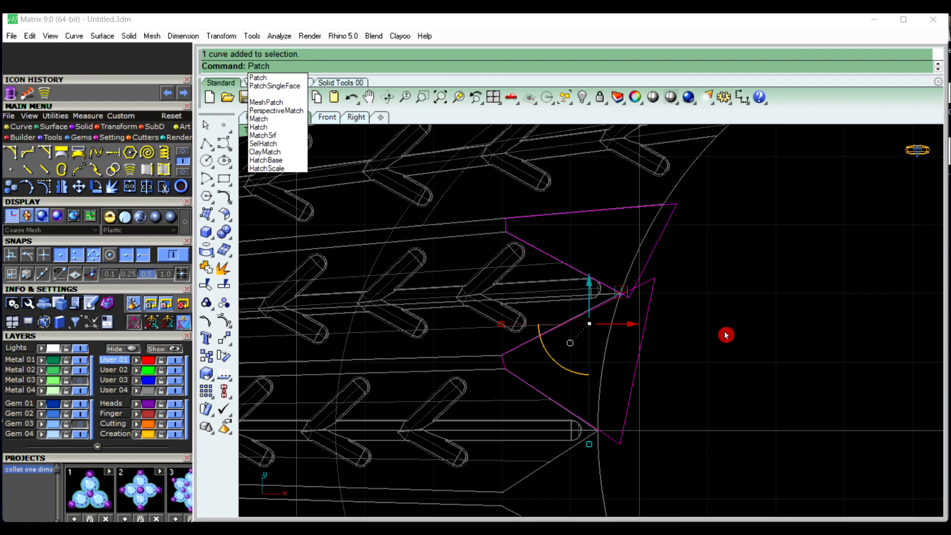
{"action": "key", "text": "Return"}
{"action": "key", "text": "Return"}
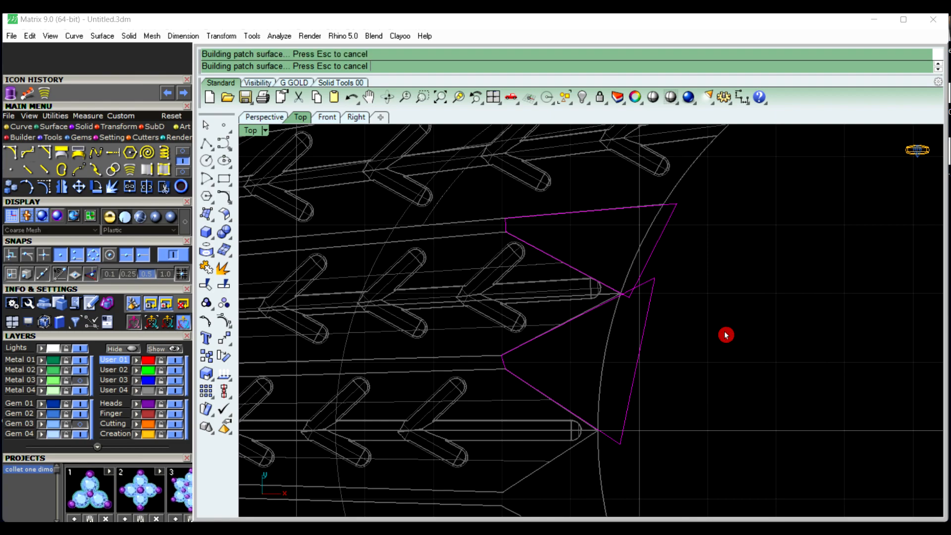
{"action": "scroll", "coordinate": [727, 333], "scroll_direction": "down", "scroll_amount": 3}
{"action": "scroll", "coordinate": [730, 297], "scroll_direction": "up", "scroll_amount": 3}
{"action": "left_click", "coordinate": [684, 322]}
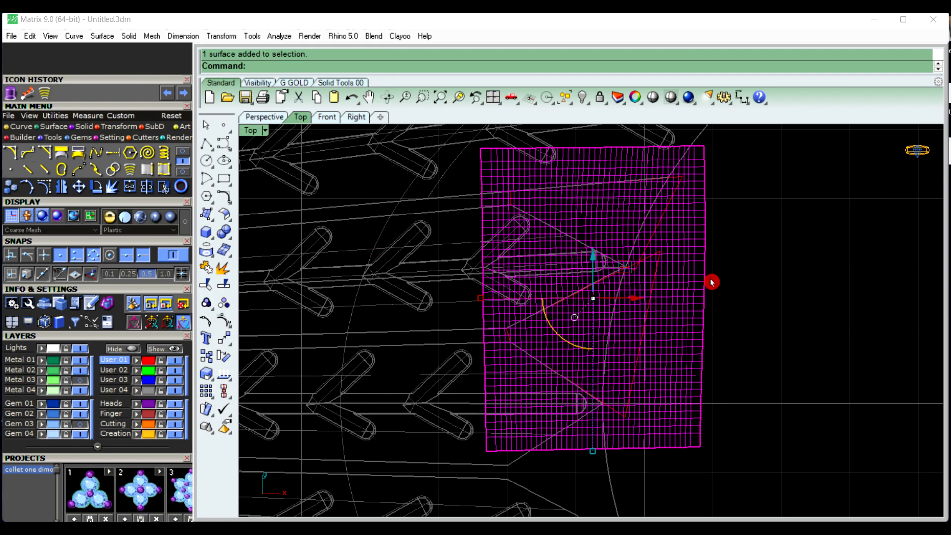
{"action": "left_click", "coordinate": [741, 293]}
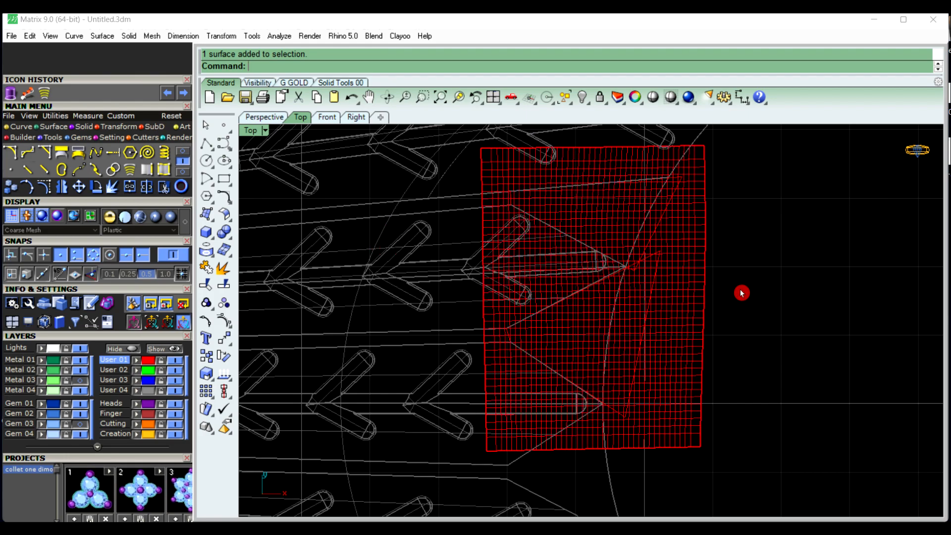
{"action": "key", "text": "ctrl+z"}
Create a separate patch surface from each of the two closed gap outlines
{"action": "left_click", "coordinate": [639, 332]}
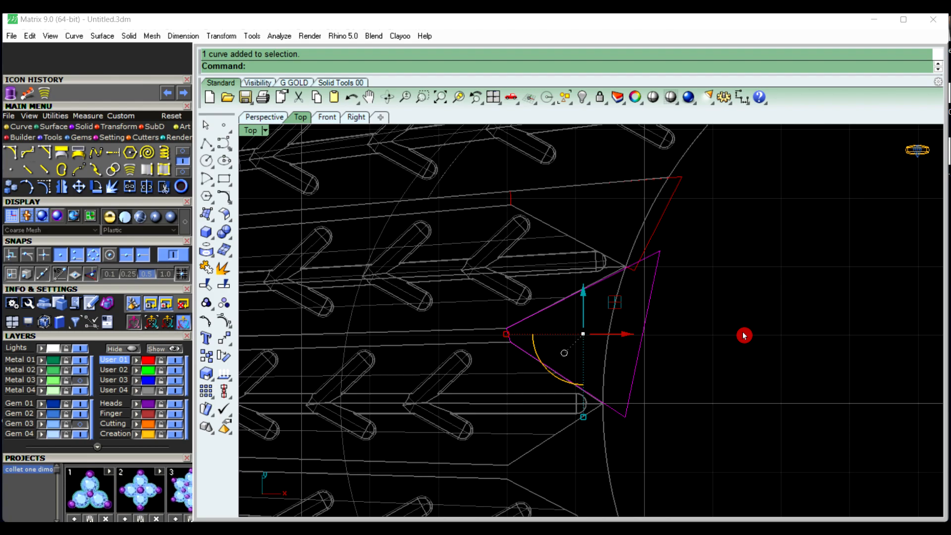
{"action": "type", "text": "Patch"}
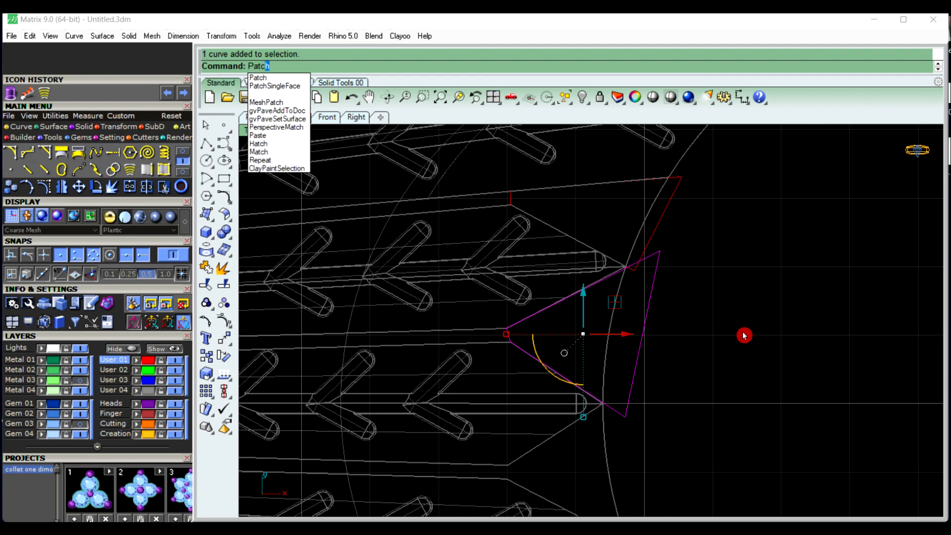
{"action": "key", "text": "Return"}
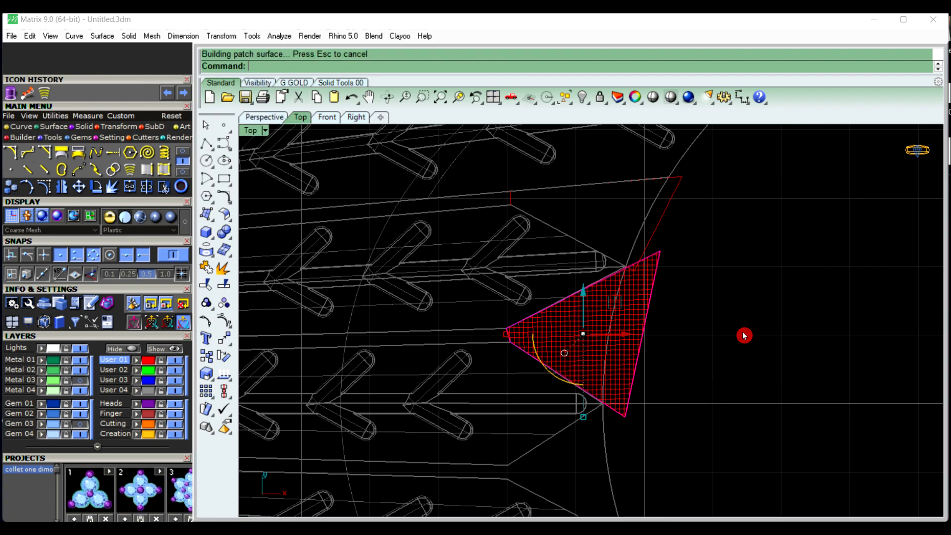
{"action": "left_click", "coordinate": [661, 229]}
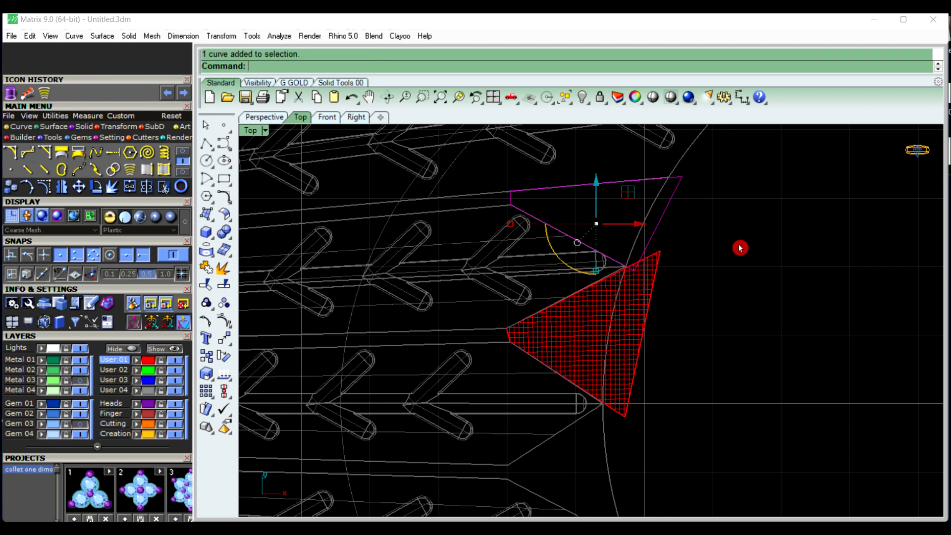
{"action": "type", "text": "Patch"}
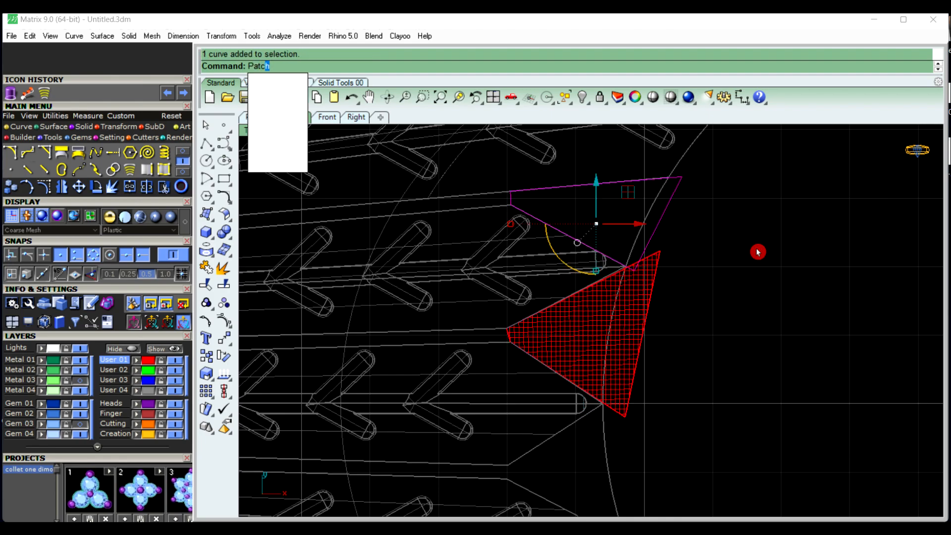
{"action": "key", "text": "Return"}
{"action": "key", "text": "Return"}
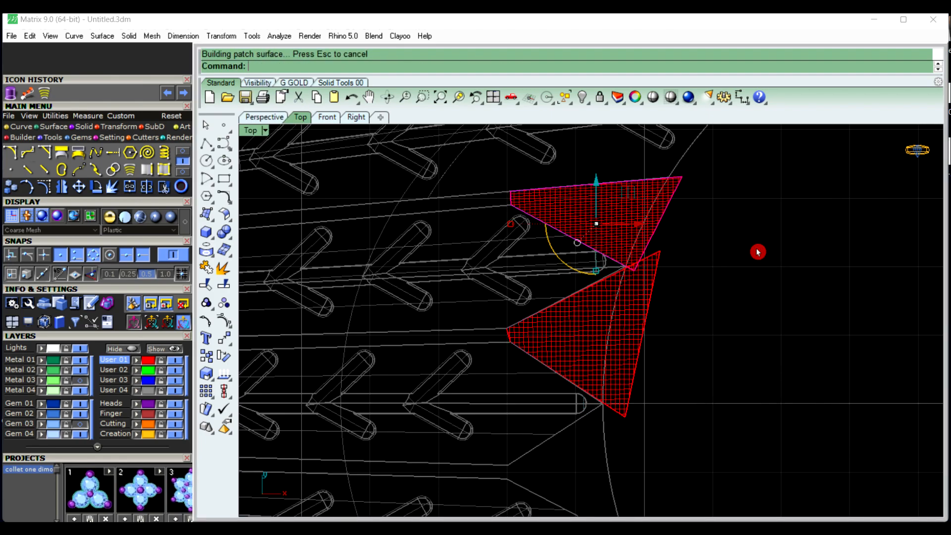
{"action": "left_click", "coordinate": [757, 252]}
Examine in the Perspective view how the two patch surfaces sit between the strip tips and the shank
{"action": "left_click", "coordinate": [276, 120]}
{"action": "scroll", "coordinate": [441, 244], "scroll_direction": "down", "scroll_amount": 2}
{"action": "scroll", "coordinate": [589, 285], "scroll_direction": "up", "scroll_amount": 10}
{"action": "right_click_drag", "start_coordinate": [686, 278], "coordinate": [731, 240]}
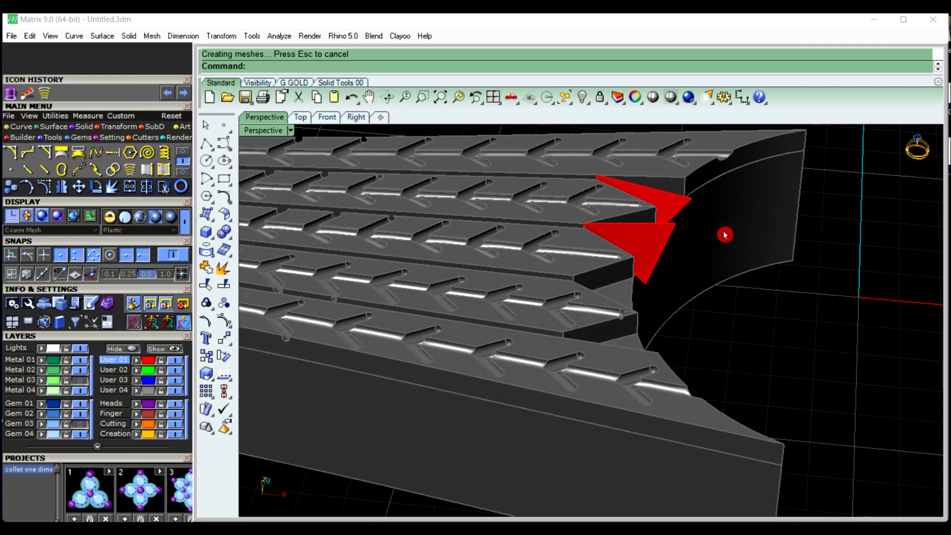
{"action": "scroll", "coordinate": [689, 200], "scroll_direction": "up", "scroll_amount": 3}
{"action": "right_click_drag", "start_coordinate": [649, 250], "coordinate": [567, 268]}
{"action": "scroll", "coordinate": [600, 248], "scroll_direction": "down", "scroll_amount": 3}
{"action": "scroll", "coordinate": [645, 290], "scroll_direction": "up", "scroll_amount": 2}
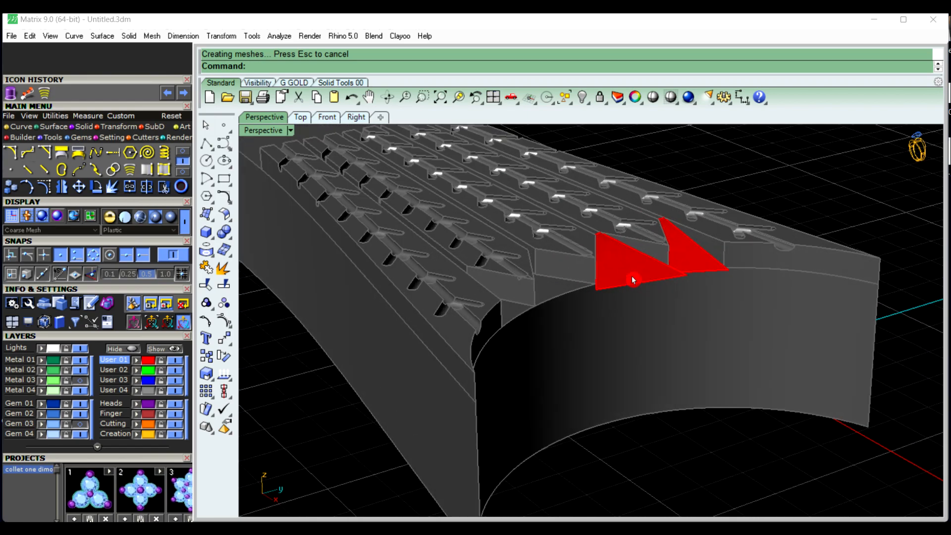
Try to offset both patch surfaces into solids at a distance of 4 on both sides, and undo the offset
{"action": "left_click", "coordinate": [624, 268]}
{"action": "left_click", "coordinate": [695, 263], "text": "shift"}
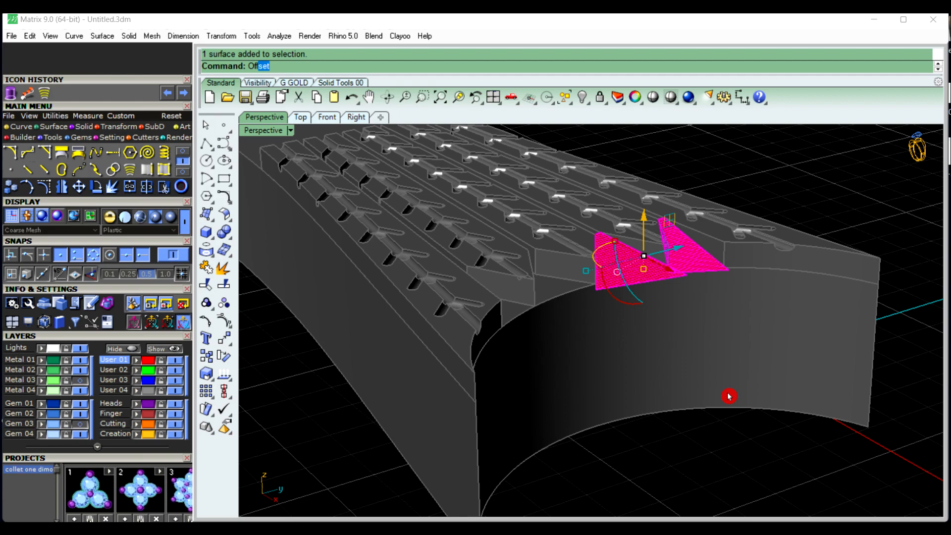
{"action": "left_click", "coordinate": [291, 110]}
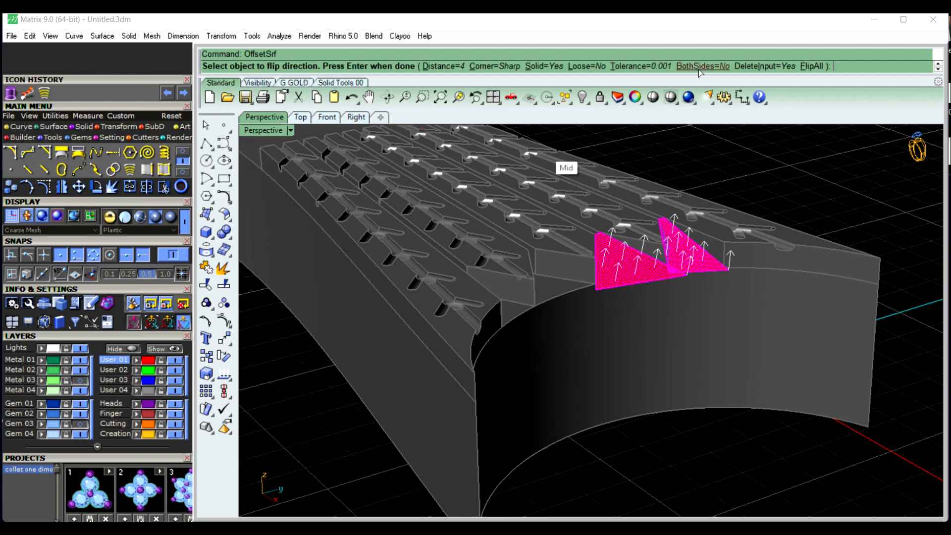
{"action": "left_click", "coordinate": [699, 67]}
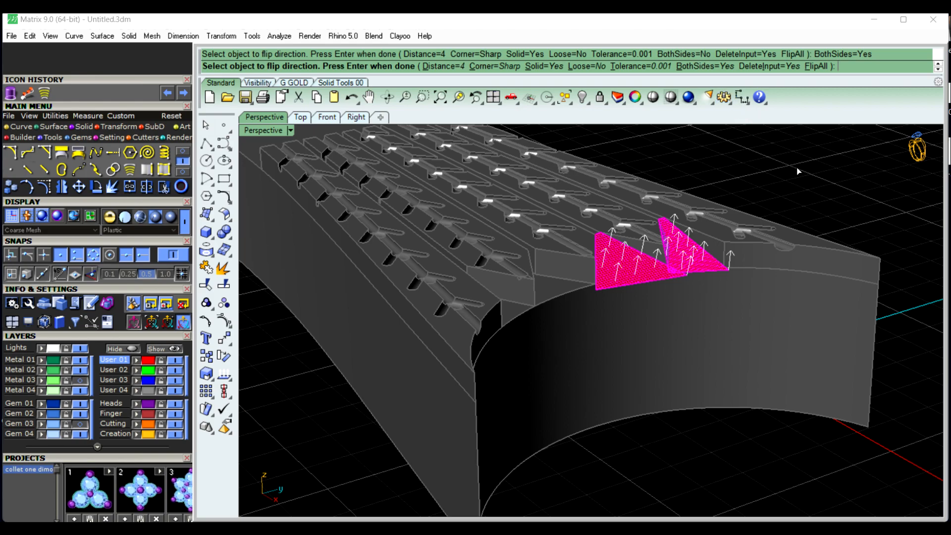
{"action": "key", "text": "Return"}
{"action": "key", "text": "Return"}
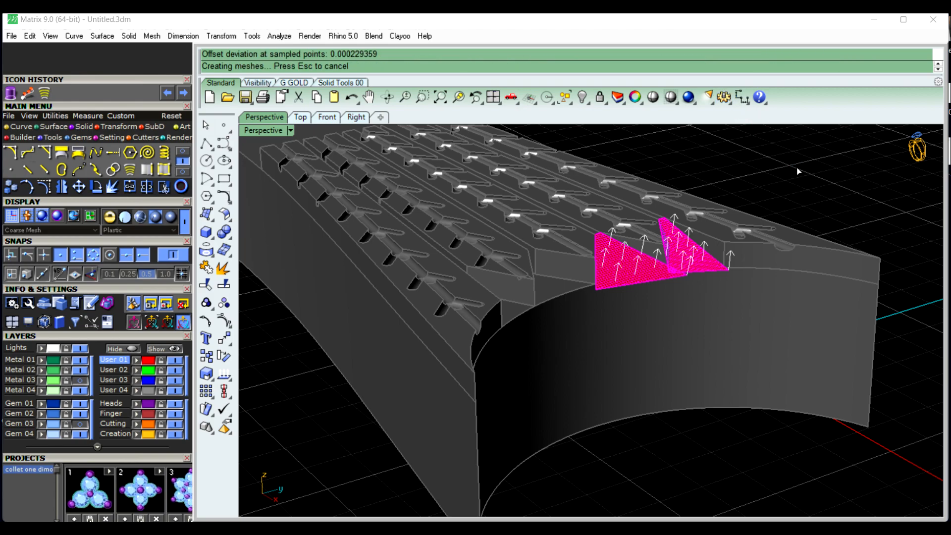
{"action": "scroll", "coordinate": [678, 239], "scroll_direction": "down", "scroll_amount": 6}
{"action": "scroll", "coordinate": [679, 244], "scroll_direction": "down", "scroll_amount": 4}
{"action": "left_click", "coordinate": [696, 351]}
{"action": "right_click_drag", "start_coordinate": [696, 351], "coordinate": [666, 292]}
{"action": "scroll", "coordinate": [666, 292], "scroll_direction": "up", "scroll_amount": 5}
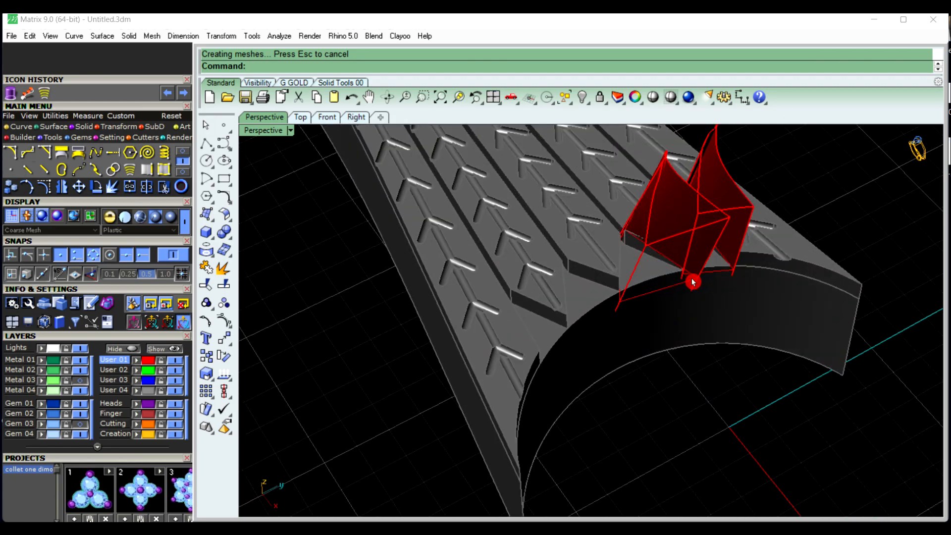
{"action": "key", "text": "ctrl+z"}
{"action": "right_click_drag", "start_coordinate": [690, 302], "coordinate": [711, 354]}
{"action": "key", "text": "Escape"}
{"action": "scroll", "coordinate": [642, 199], "scroll_direction": "up", "scroll_amount": 5}
{"action": "right_click_drag", "start_coordinate": [613, 255], "coordinate": [593, 245]}
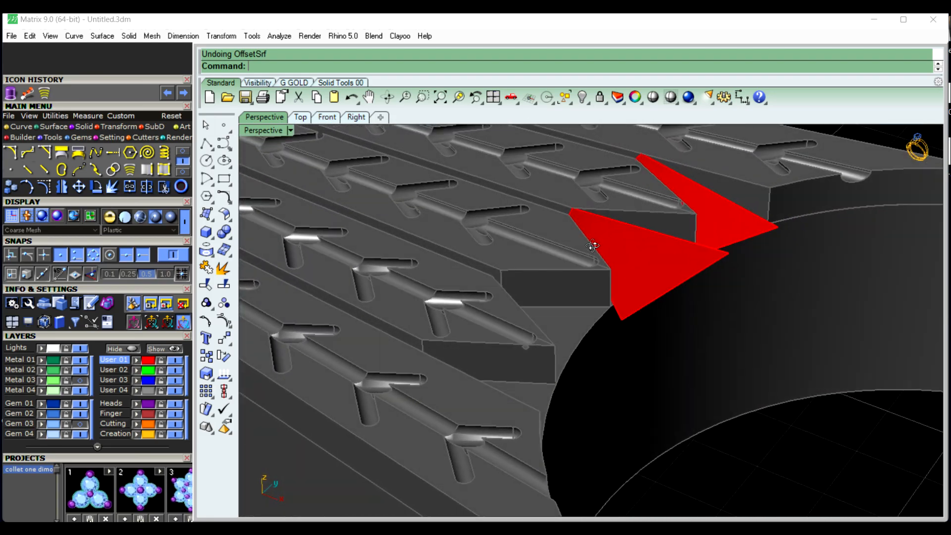
{"action": "scroll", "coordinate": [549, 207], "scroll_direction": "down", "scroll_amount": 6}
{"action": "right_click_drag", "start_coordinate": [550, 207], "coordinate": [590, 264]}
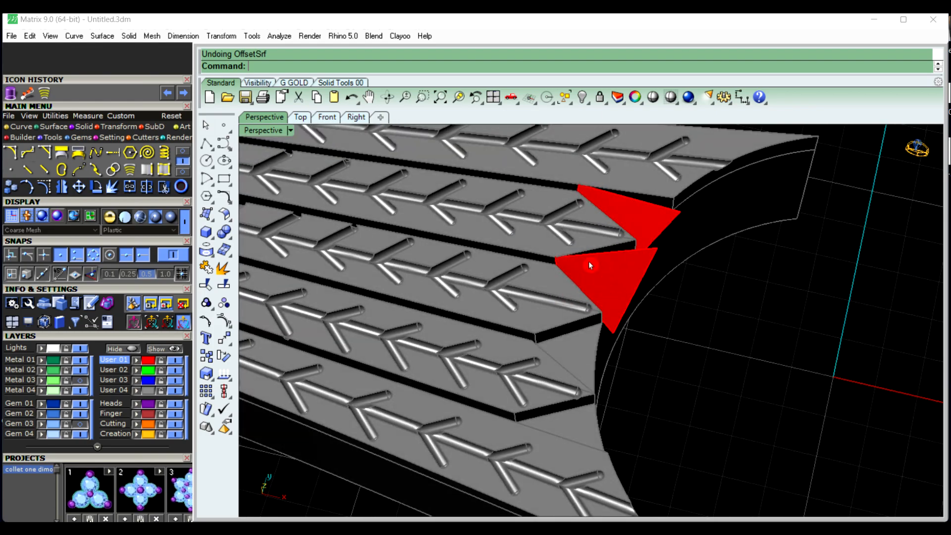
Undo both patch surfaces, the joins and the polyline outlines drawn around the two gaps
{"action": "scroll", "coordinate": [589, 265], "scroll_direction": "up", "scroll_amount": 4}
{"action": "key", "text": "ctrl+z"}
{"action": "key", "text": "ctrl+z"}
{"action": "key", "text": "ctrl+z"}
{"action": "key", "text": "ctrl+z"}
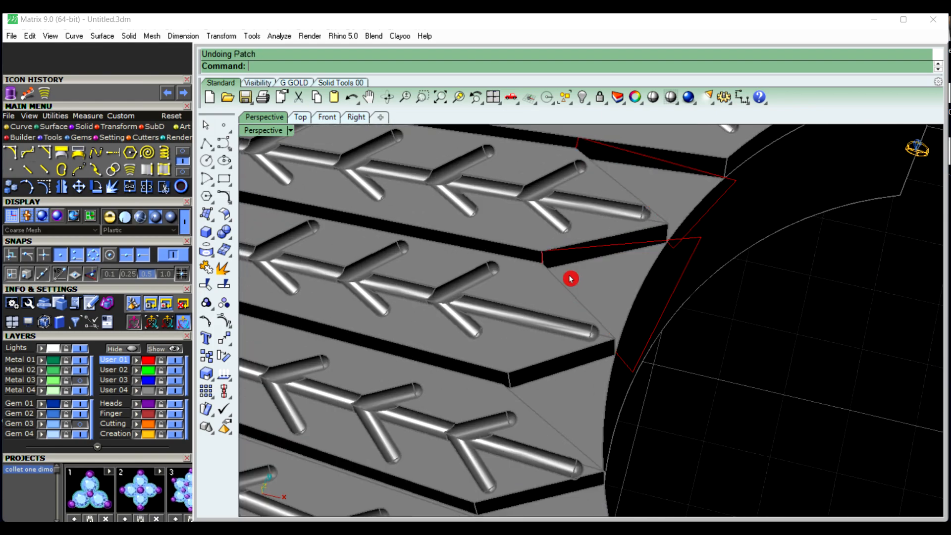
{"action": "key", "text": "ctrl+z"}
{"action": "key", "text": "ctrl+z"}
{"action": "key", "text": "ctrl+z"}
{"action": "key", "text": "ctrl+z"}
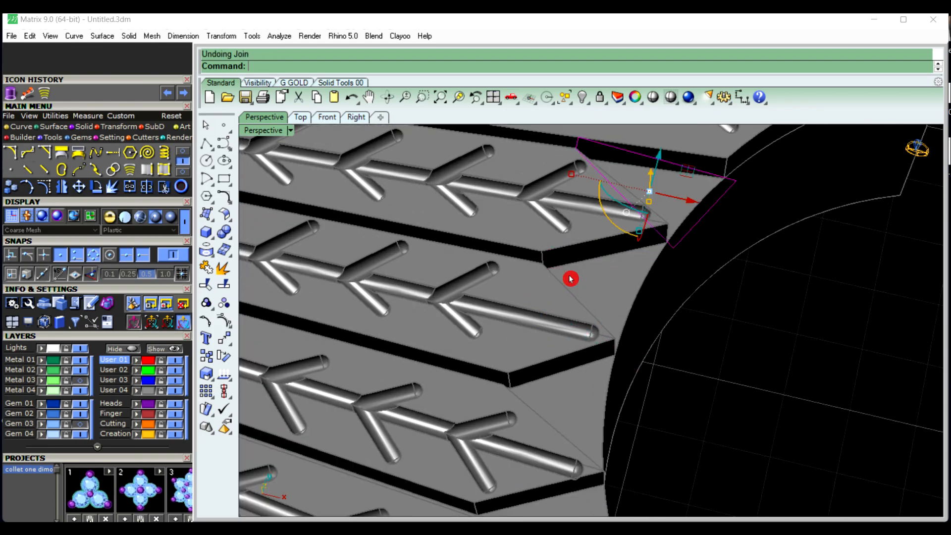
{"action": "scroll", "coordinate": [717, 225], "scroll_direction": "down", "scroll_amount": 9}
{"action": "right_click_drag", "start_coordinate": [716, 225], "coordinate": [582, 288]}
{"action": "left_click", "coordinate": [843, 485]}
{"action": "left_click", "coordinate": [926, 443]}
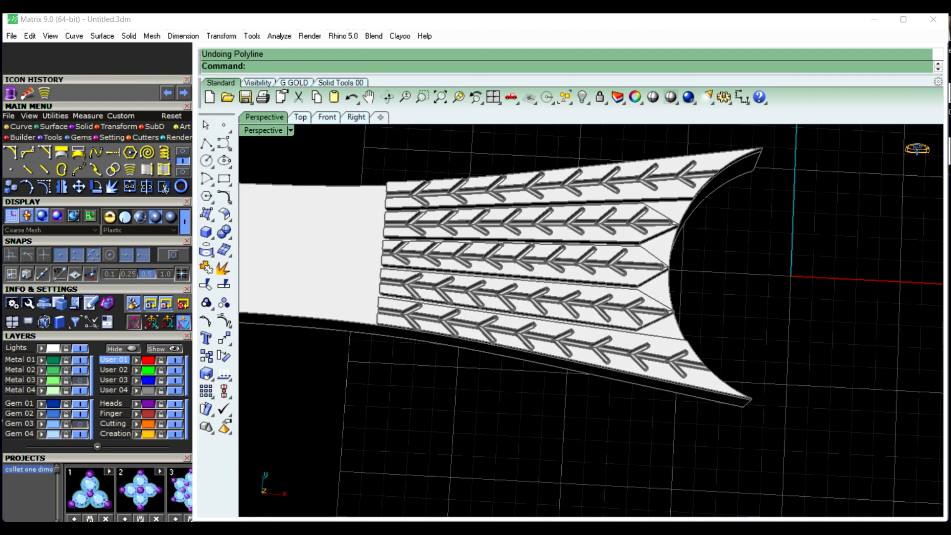
{"action": "left_click", "coordinate": [304, 154]}
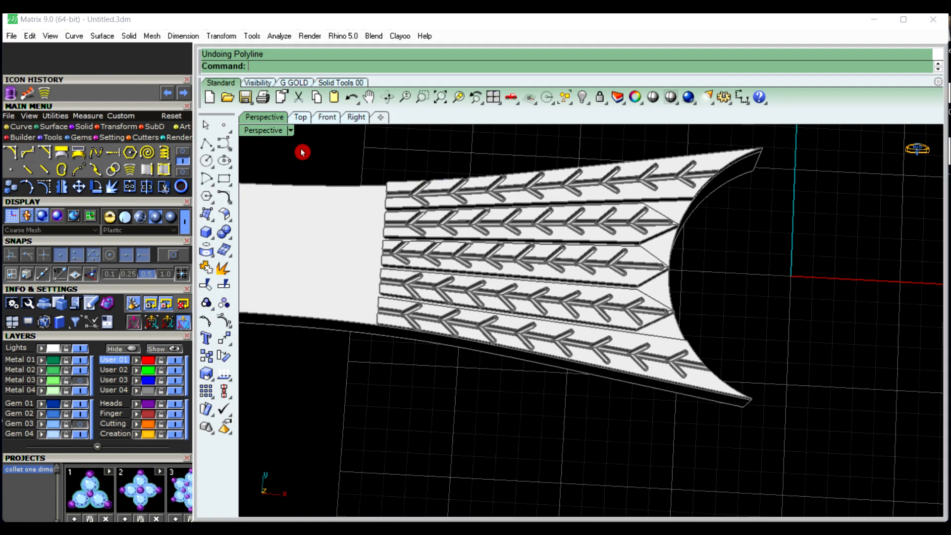
In the Top view, draw a closed polyline around the upper gap with object snaps off, extending slightly past the shank's curved edge
{"action": "left_click", "coordinate": [302, 123]}
{"action": "left_click", "coordinate": [166, 264]}
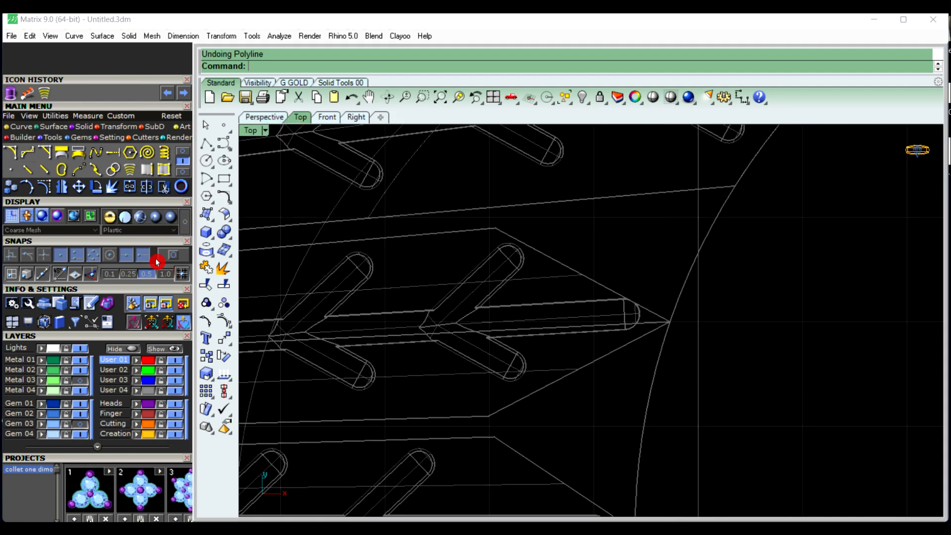
{"action": "scroll", "coordinate": [676, 287], "scroll_direction": "down", "scroll_amount": 4}
{"action": "right_click_drag", "start_coordinate": [730, 317], "coordinate": [708, 294]}
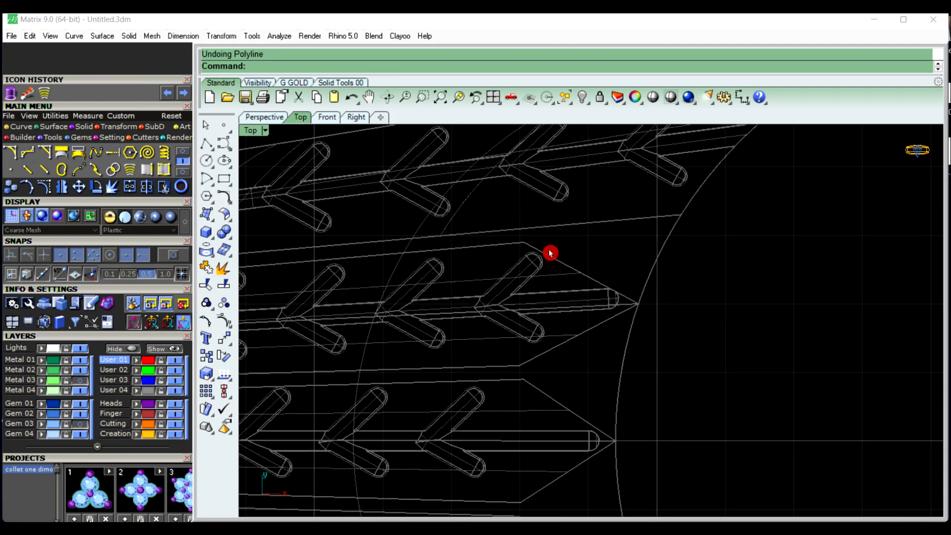
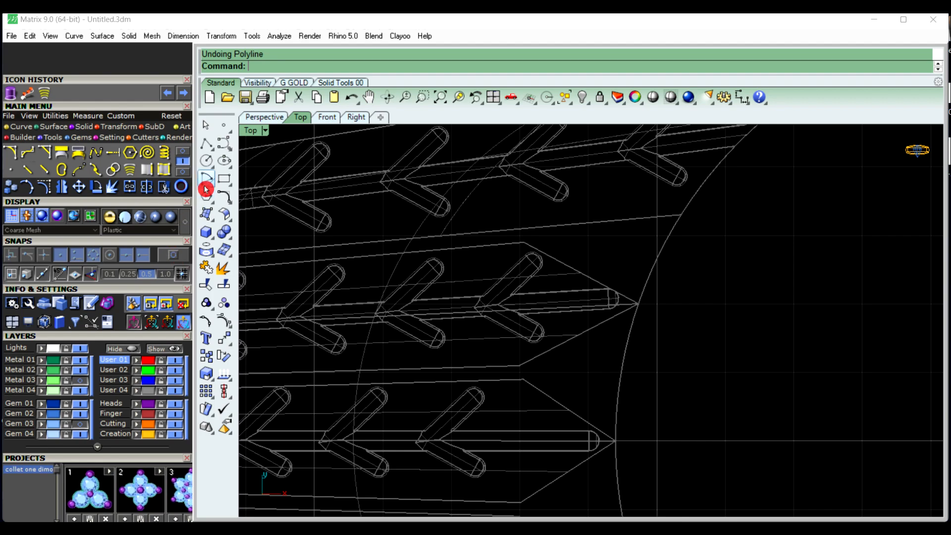
{"action": "left_click", "coordinate": [207, 144]}
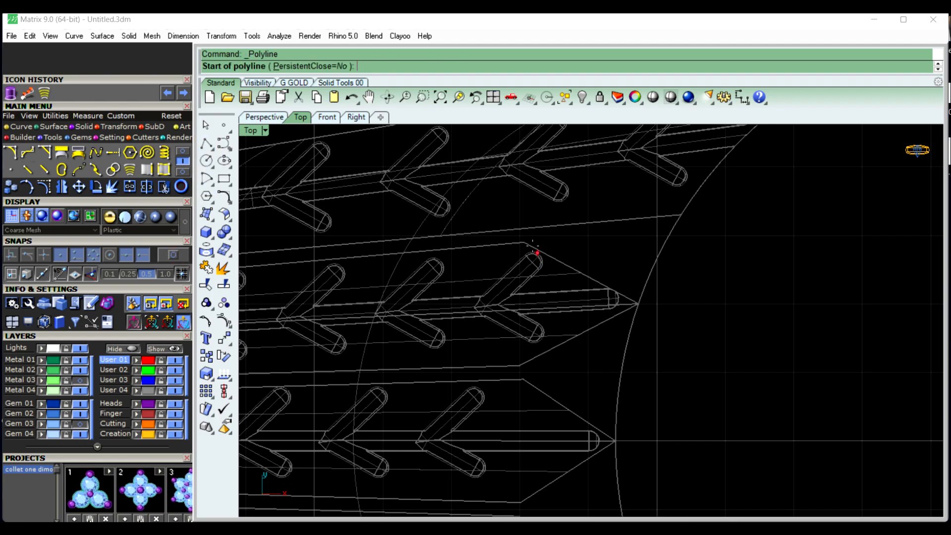
{"action": "scroll", "coordinate": [534, 245], "scroll_direction": "up", "scroll_amount": 5}
{"action": "left_click", "coordinate": [513, 239]}
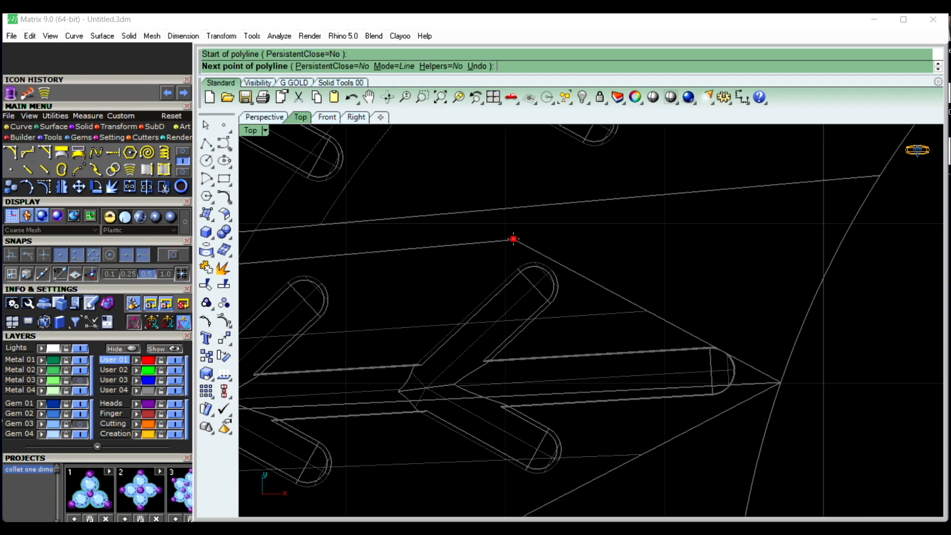
{"action": "left_click", "coordinate": [792, 388]}
{"action": "right_click_drag", "start_coordinate": [815, 368], "coordinate": [774, 396]}
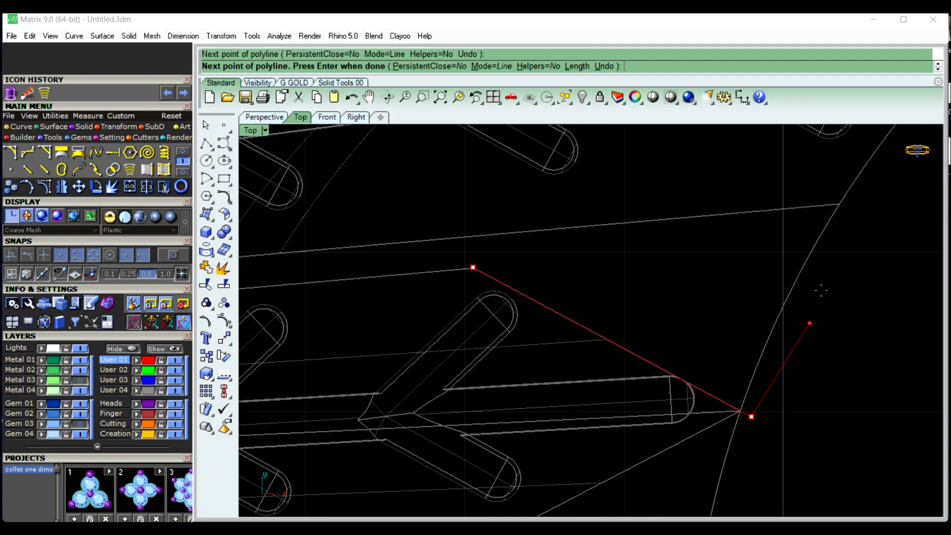
{"action": "left_click", "coordinate": [859, 208]}
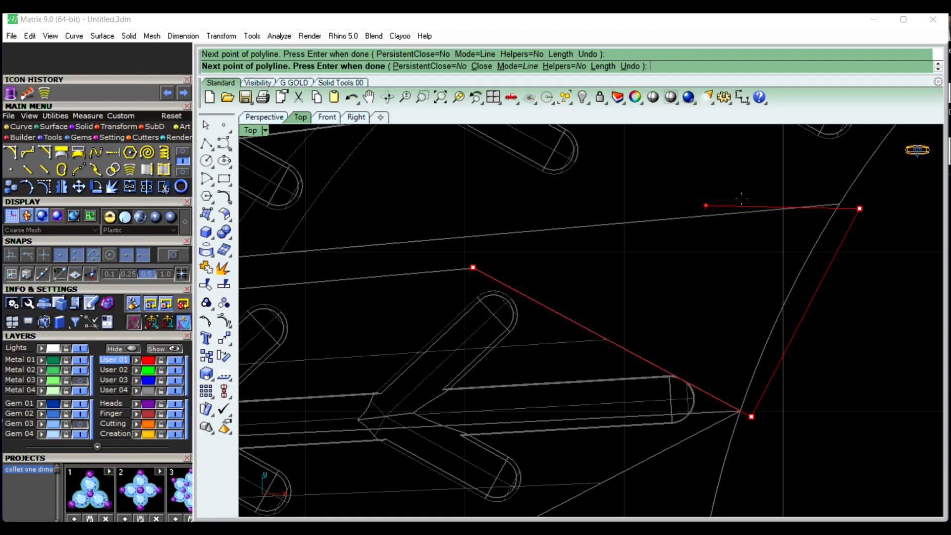
{"action": "left_click", "coordinate": [821, 192]}
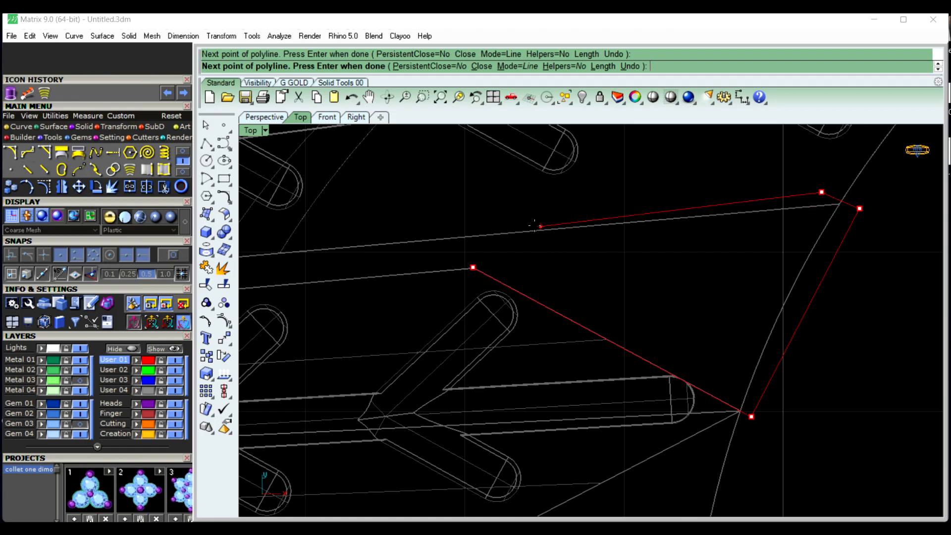
{"action": "left_click", "coordinate": [473, 267]}
{"action": "scroll", "coordinate": [596, 246], "scroll_direction": "down", "scroll_amount": 4}
{"action": "right_click_drag", "start_coordinate": [668, 348], "coordinate": [668, 303]}
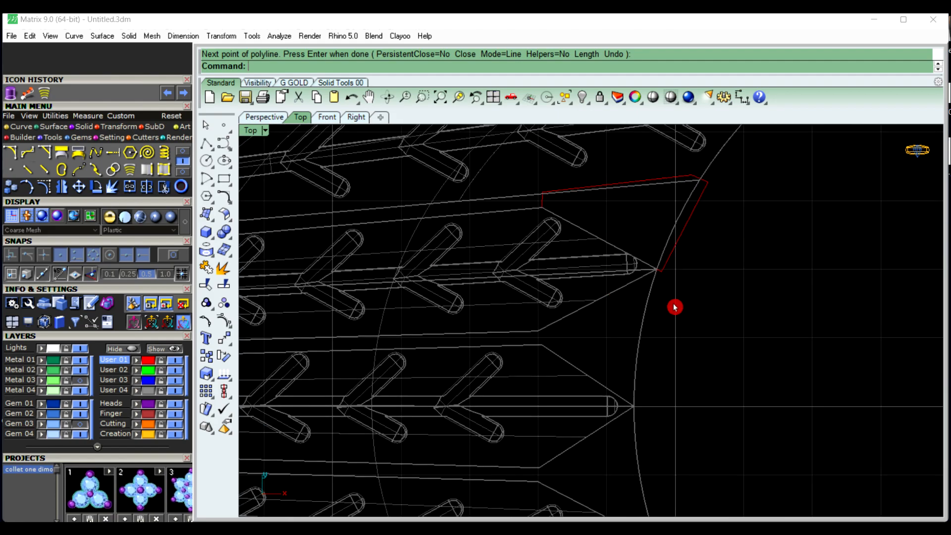
Draw a second closed polyline around the neighbouring gap between the two strip tips, extending slightly past the curved edge
{"action": "right_click", "coordinate": [701, 322]}
{"action": "scroll", "coordinate": [560, 329], "scroll_direction": "up", "scroll_amount": 8}
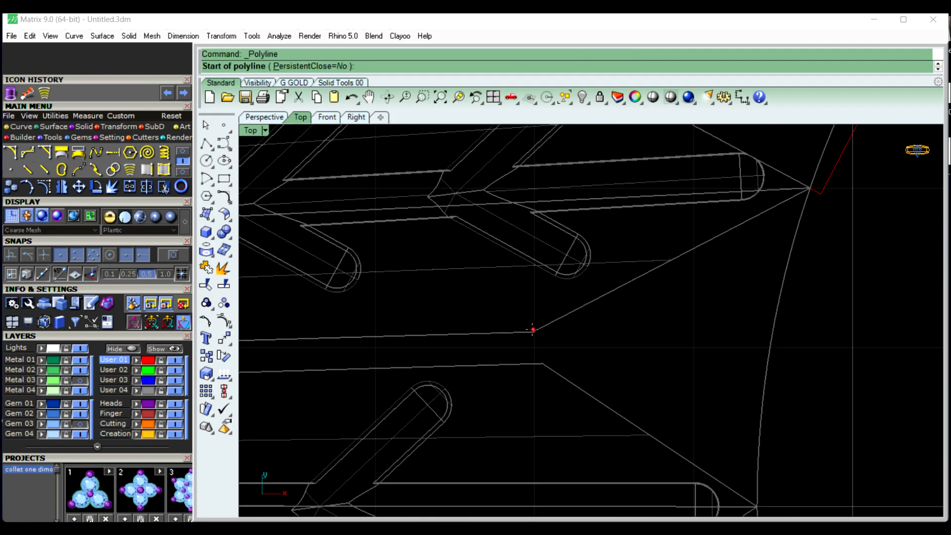
{"action": "left_click", "coordinate": [532, 330]}
{"action": "left_click", "coordinate": [537, 362]}
{"action": "scroll", "coordinate": [540, 367], "scroll_direction": "down", "scroll_amount": 4}
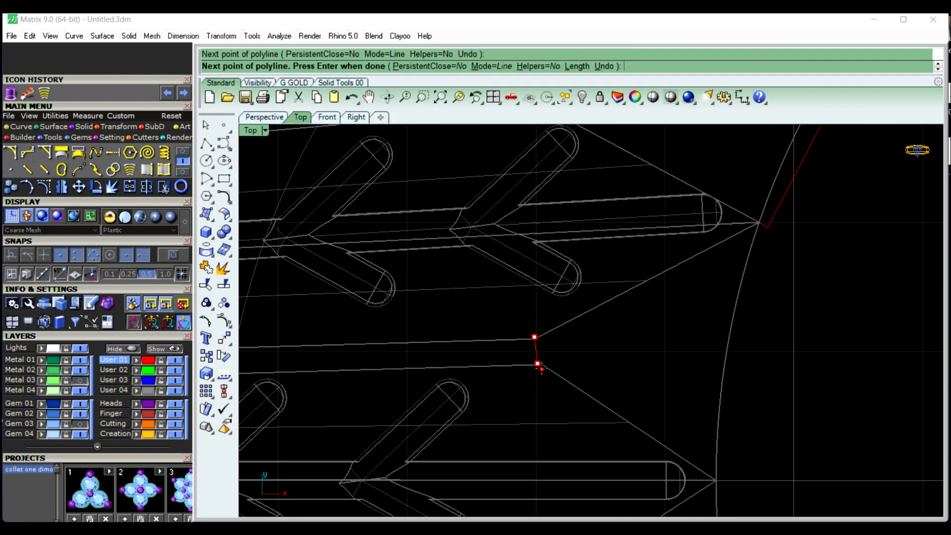
{"action": "scroll", "coordinate": [624, 384], "scroll_direction": "up", "scroll_amount": 4}
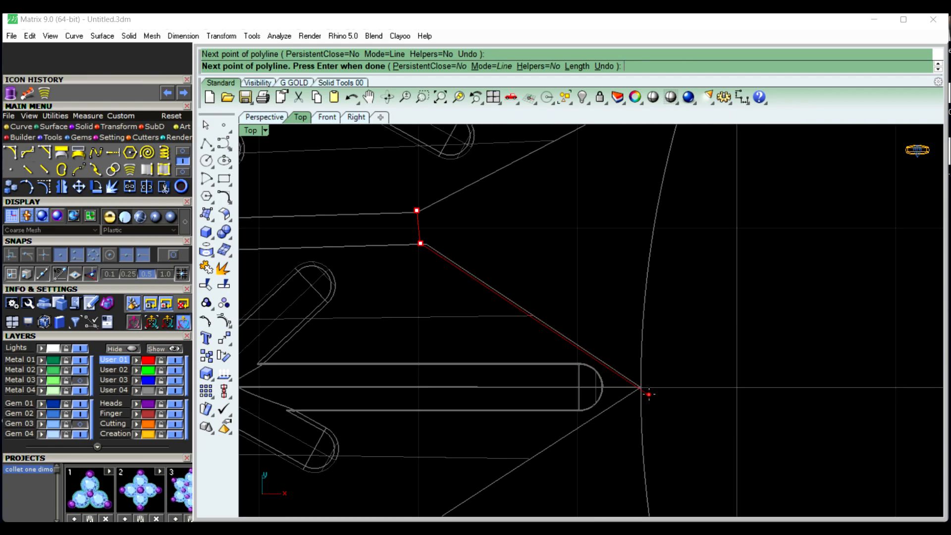
{"action": "left_click", "coordinate": [649, 394]}
{"action": "scroll", "coordinate": [656, 355], "scroll_direction": "down", "scroll_amount": 8}
{"action": "scroll", "coordinate": [690, 243], "scroll_direction": "up", "scroll_amount": 6}
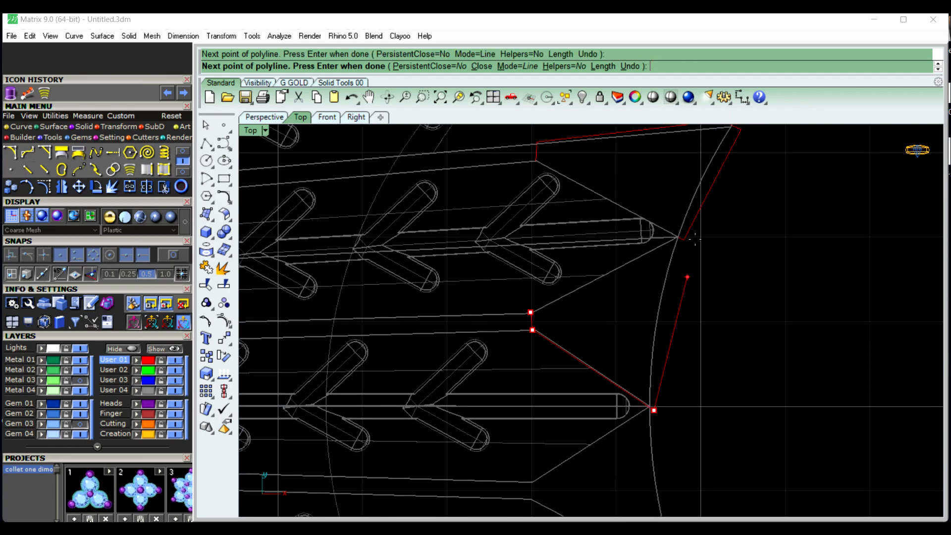
{"action": "left_click", "coordinate": [689, 243]}
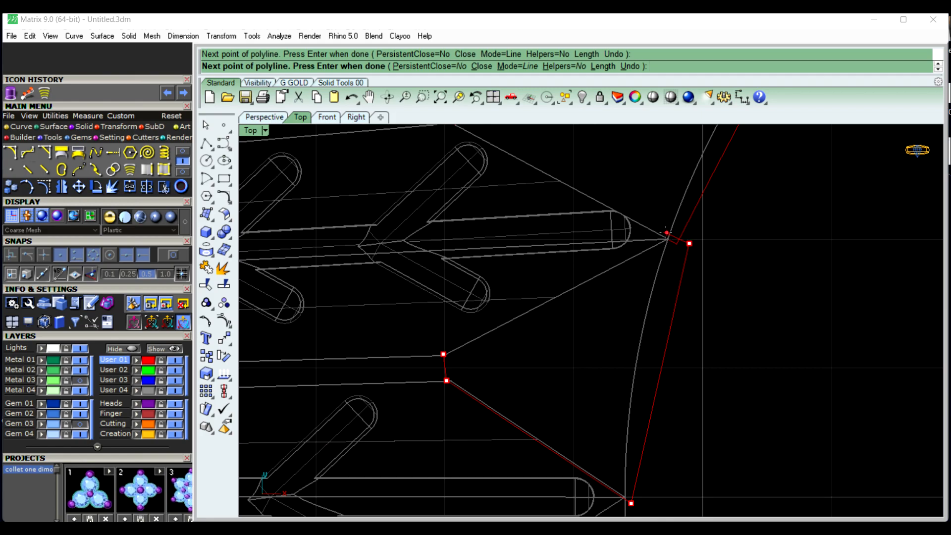
{"action": "left_click", "coordinate": [444, 354]}
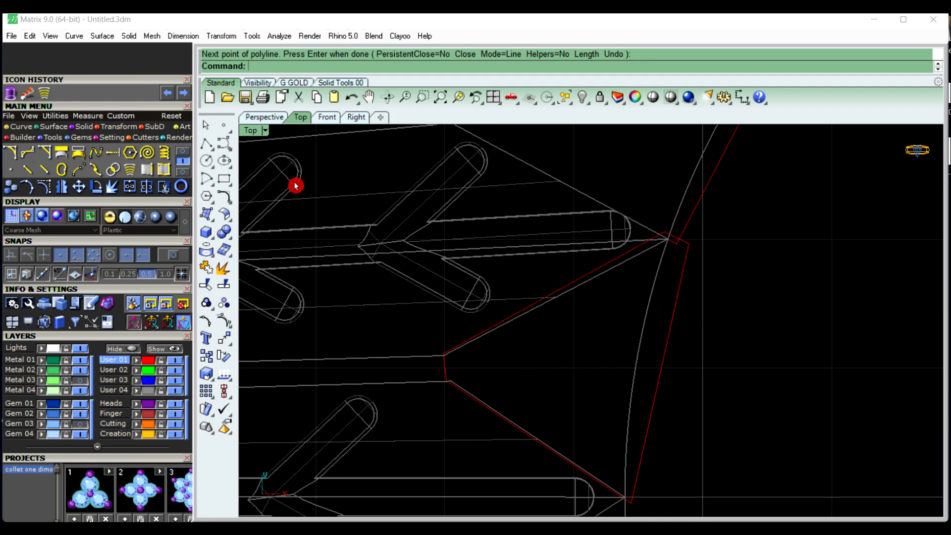
Try to build a single patch surface from both redrawn gap outlines together, and undo it
{"action": "left_click", "coordinate": [264, 118]}
{"action": "mouse_move", "coordinate": [473, 308]}
{"action": "right_mouse_down"}
{"action": "mouse_move", "coordinate": [462, 276]}
{"action": "mouse_move", "coordinate": [653, 357]}
{"action": "mouse_move", "coordinate": [707, 320]}
{"action": "mouse_move", "coordinate": [684, 269]}
{"action": "right_mouse_up"}
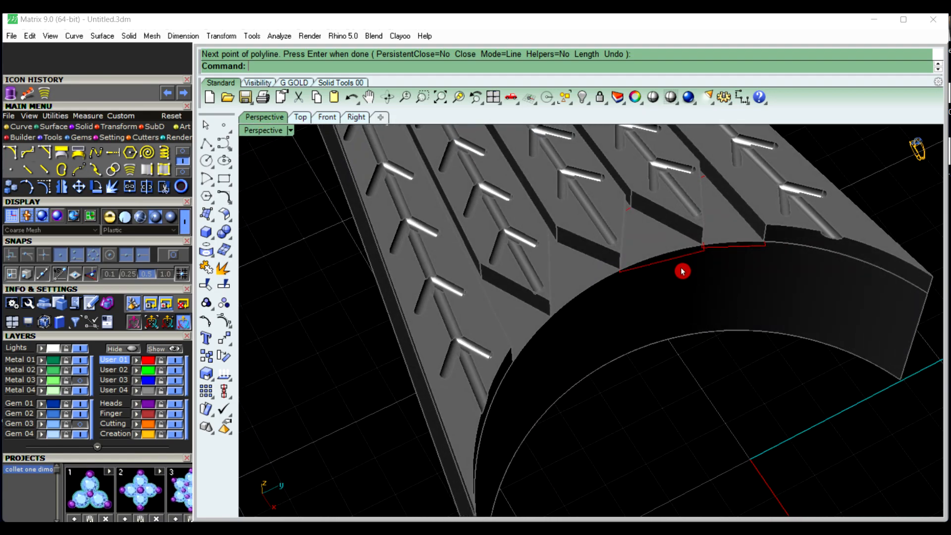
{"action": "right_click_drag", "start_coordinate": [613, 310], "coordinate": [611, 366]}
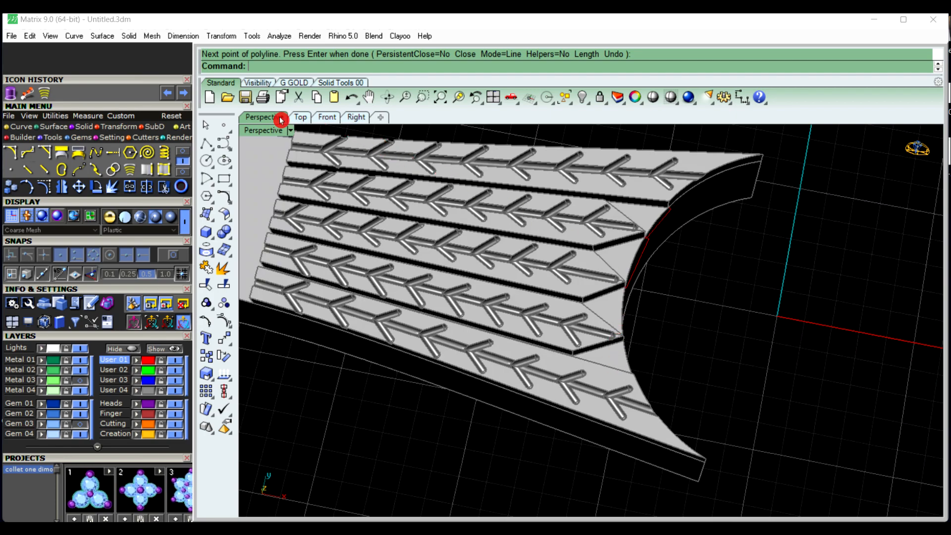
{"action": "left_click", "coordinate": [301, 117]}
{"action": "scroll", "coordinate": [553, 341], "scroll_direction": "down", "scroll_amount": 2}
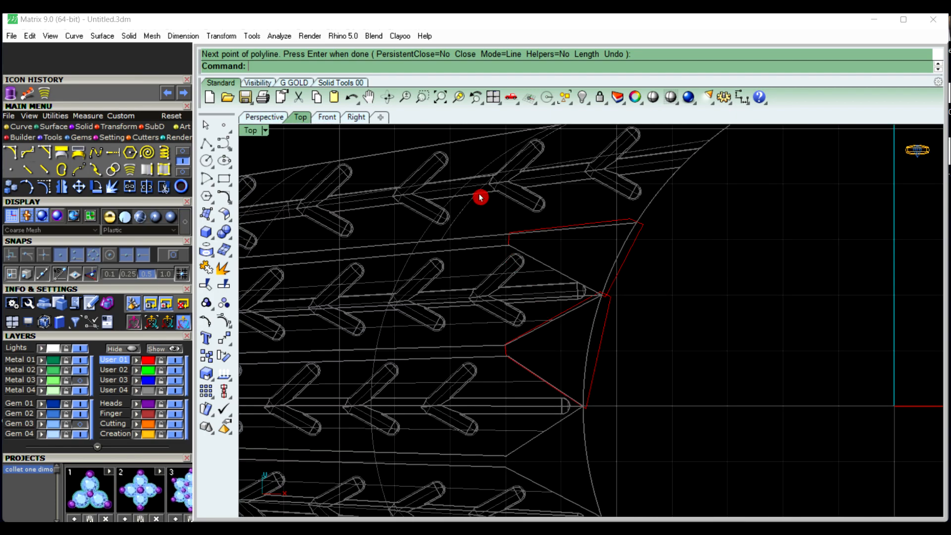
{"action": "left_click", "coordinate": [622, 278]}
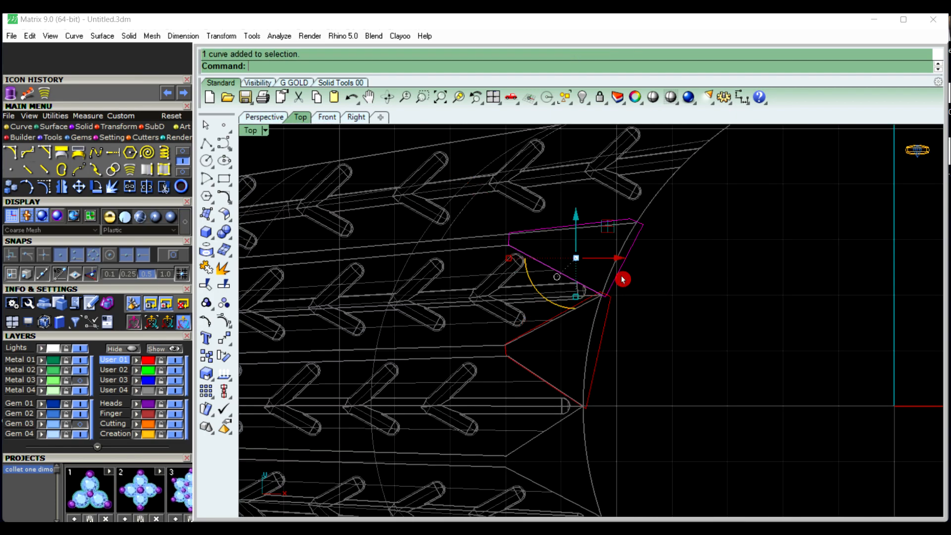
{"action": "left_click", "coordinate": [642, 339]}
{"action": "left_click", "coordinate": [600, 361]}
{"action": "left_click", "coordinate": [641, 367]}
{"action": "left_click", "coordinate": [604, 349]}
{"action": "left_click", "coordinate": [622, 269], "text": "shift"}
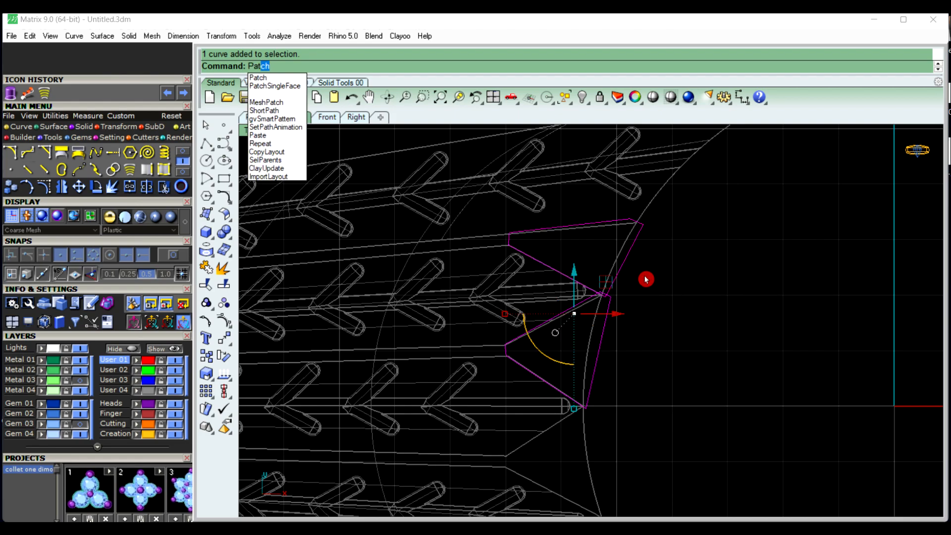
{"action": "key", "text": "Return"}
{"action": "key", "text": "Return"}
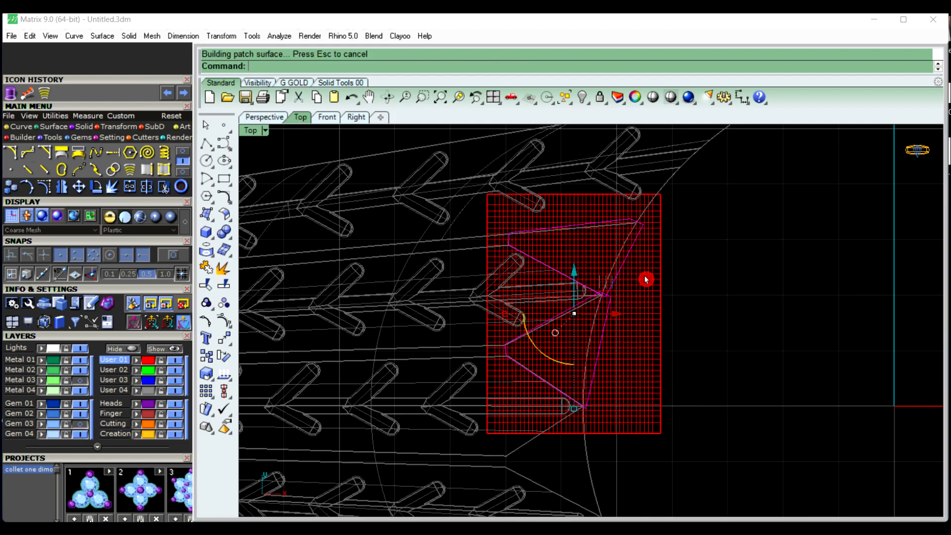
{"action": "key", "text": "ctrl+z"}
{"action": "key", "text": "Escape"}
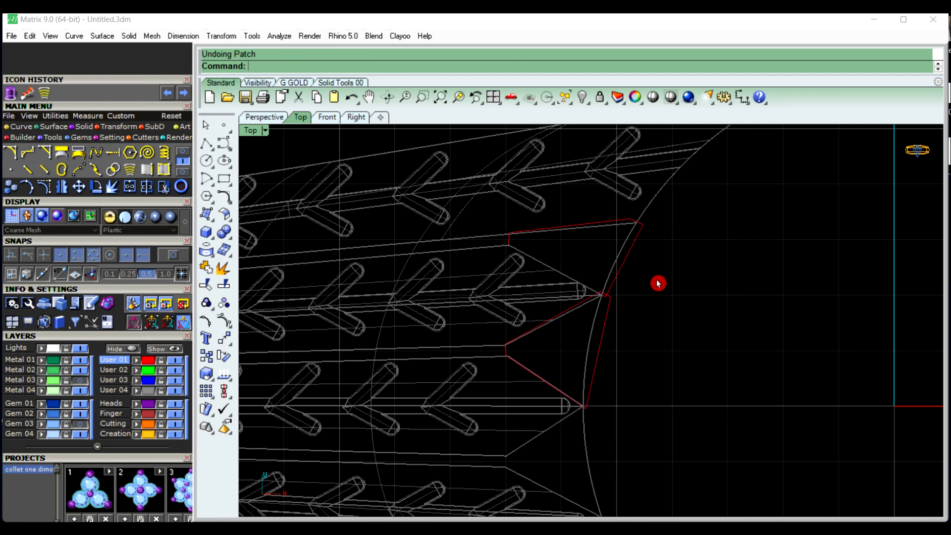
Create a separate patch surface from each of the two redrawn gap outlines
{"action": "left_click", "coordinate": [626, 268]}
{"action": "type", "text": "Patch"}
{"action": "key", "text": "Return"}
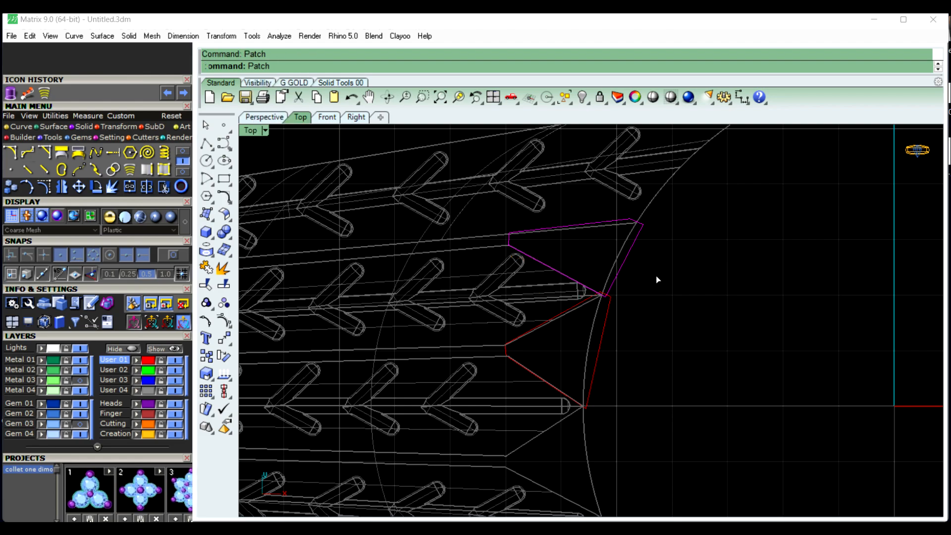
{"action": "key", "text": "Return"}
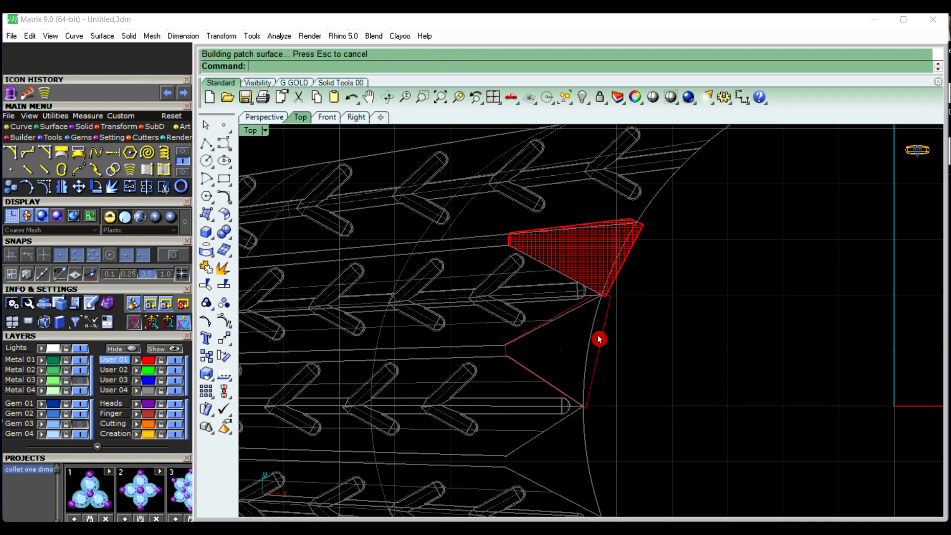
{"action": "left_click", "coordinate": [604, 348]}
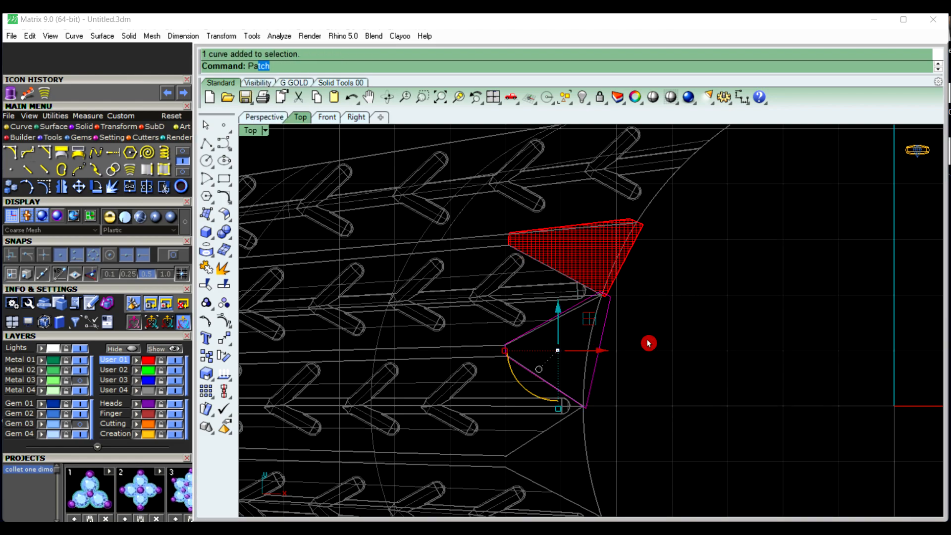
{"action": "key", "text": "Return"}
{"action": "key", "text": "Return"}
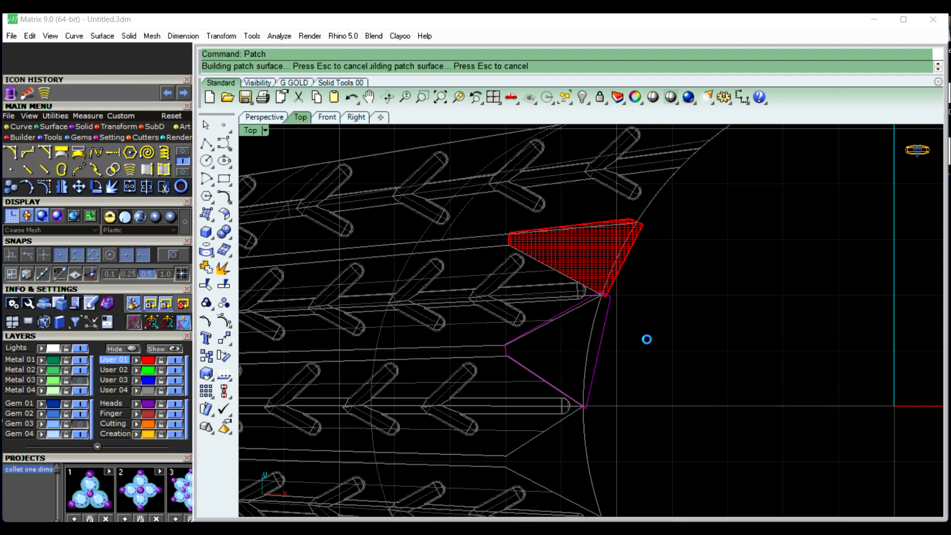
Offset both patch surfaces with OffsetSrf into solids at a distance of 5 on both sides, deleting the input surfaces
{"action": "left_click", "coordinate": [264, 117]}
{"action": "mouse_move", "coordinate": [456, 248]}
{"action": "right_mouse_down"}
{"action": "mouse_move", "coordinate": [505, 297]}
{"action": "mouse_move", "coordinate": [588, 326]}
{"action": "right_mouse_up"}
{"action": "scroll", "coordinate": [641, 244], "scroll_direction": "up", "scroll_amount": 8}
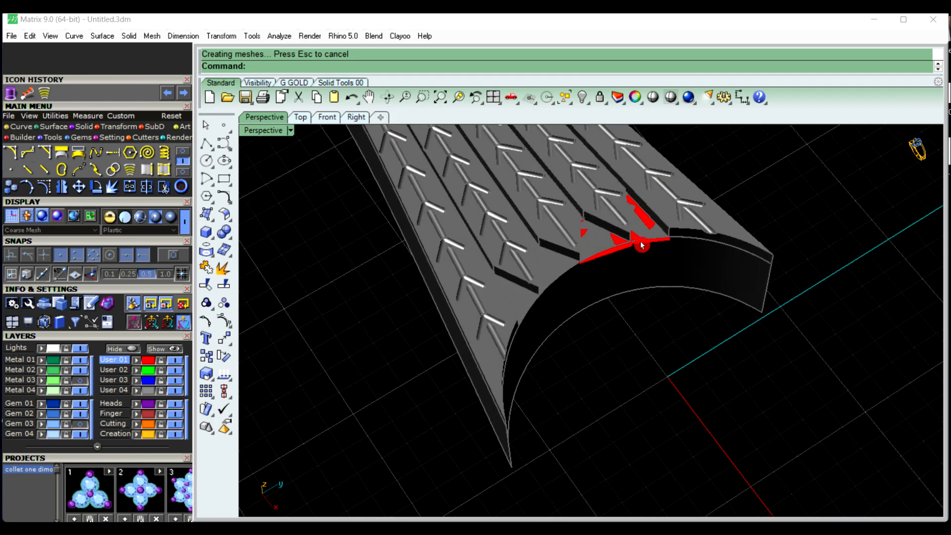
{"action": "scroll", "coordinate": [617, 231], "scroll_direction": "up", "scroll_amount": 3}
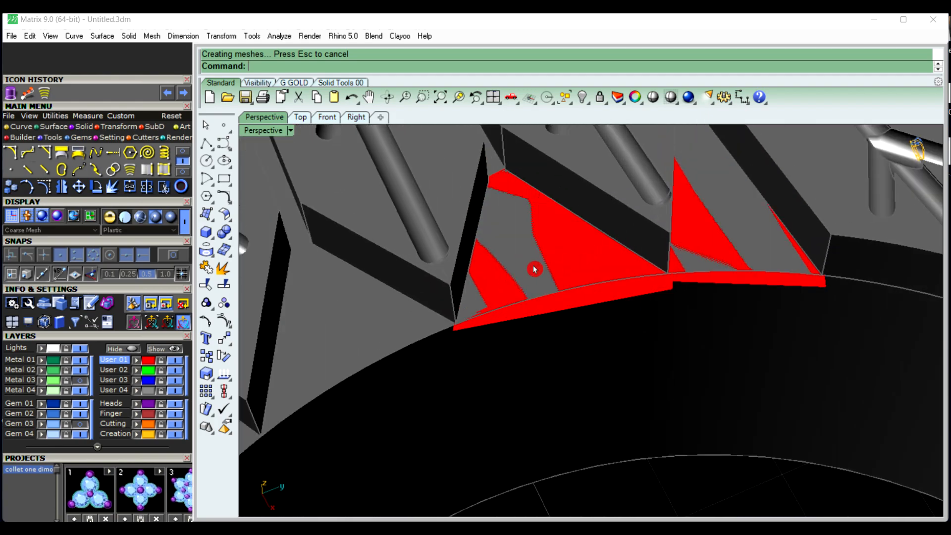
{"action": "left_click", "coordinate": [608, 290]}
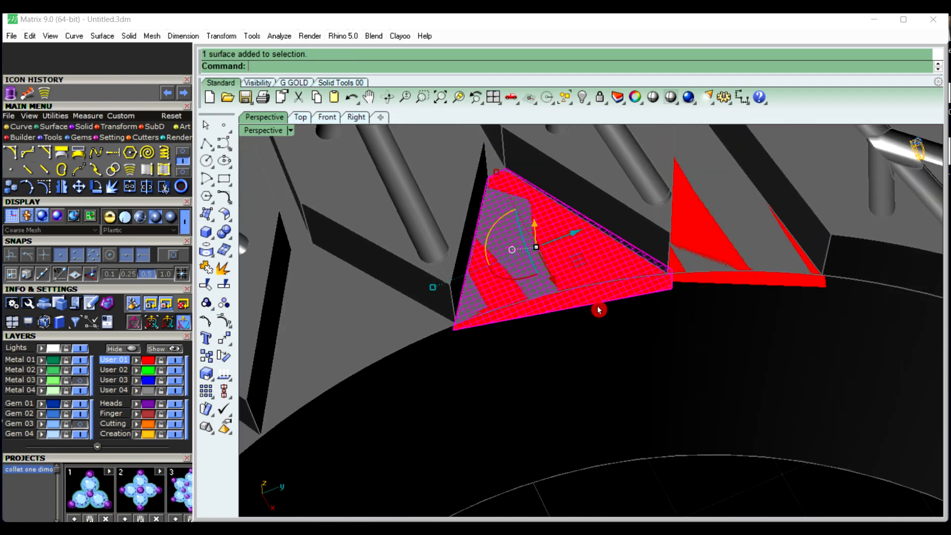
{"action": "left_click", "coordinate": [771, 282]}
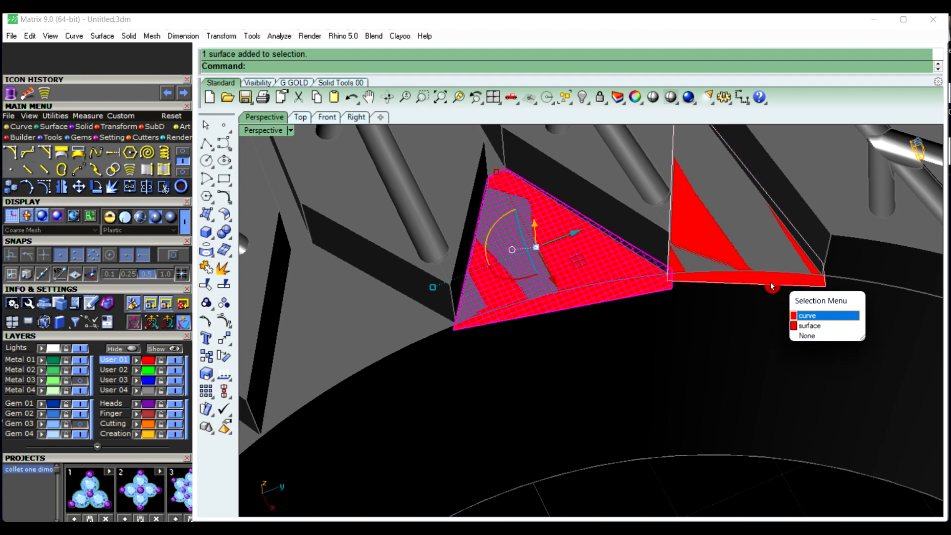
{"action": "left_click", "coordinate": [804, 315]}
{"action": "scroll", "coordinate": [699, 356], "scroll_direction": "down", "scroll_amount": 3}
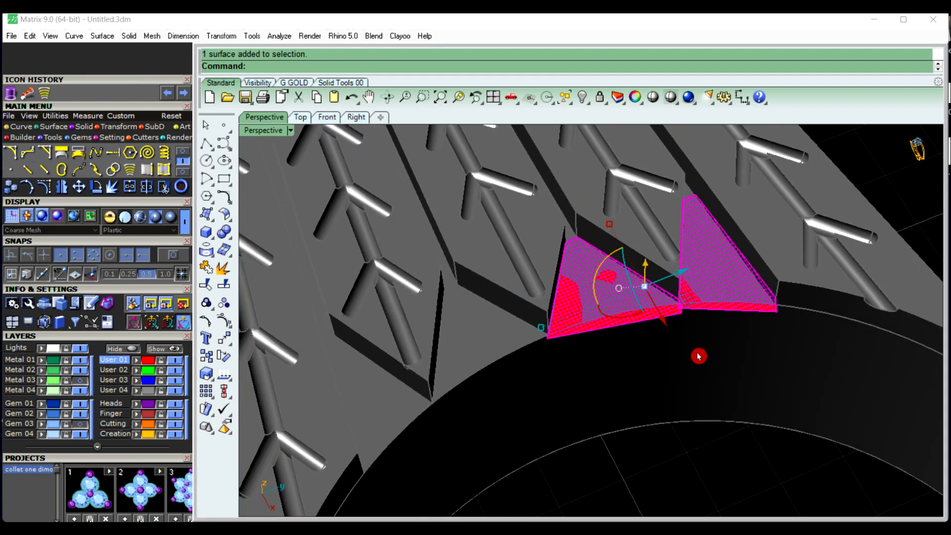
{"action": "type", "text": "Offset"}
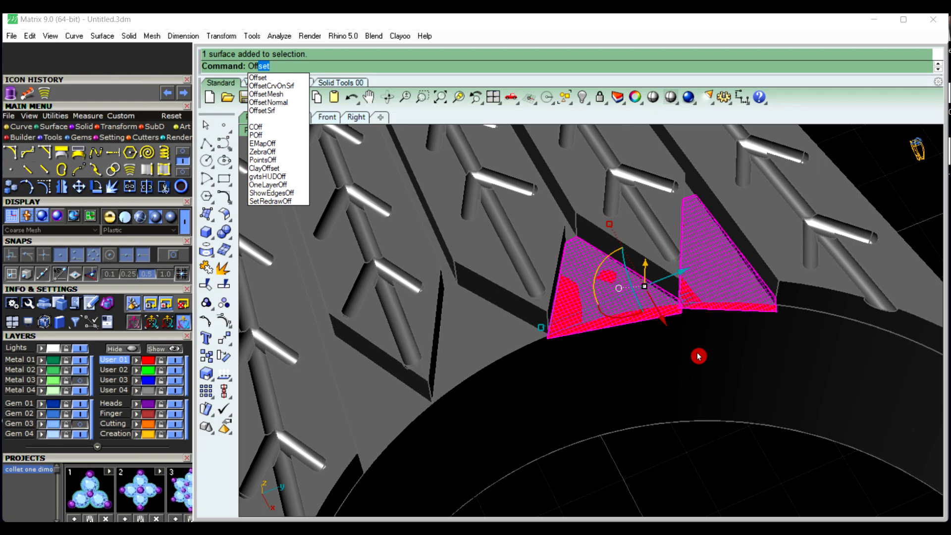
{"action": "left_click", "coordinate": [262, 108]}
{"action": "left_click", "coordinate": [808, 97]}
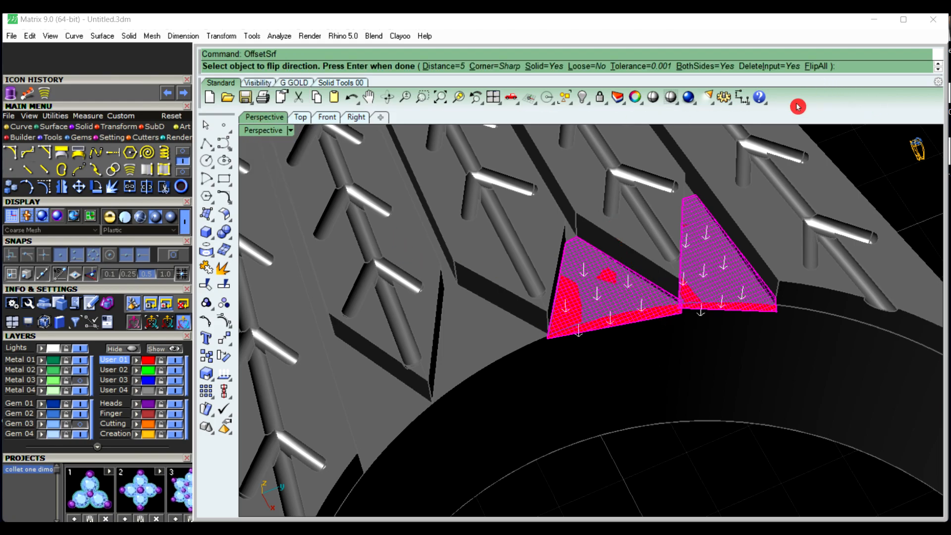
{"action": "type", "text": "5"}
{"action": "key", "text": "Return"}
{"action": "key", "text": "Return"}
{"action": "scroll", "coordinate": [720, 368], "scroll_direction": "down", "scroll_amount": 7}
{"action": "right_click_drag", "start_coordinate": [720, 368], "coordinate": [671, 398]}
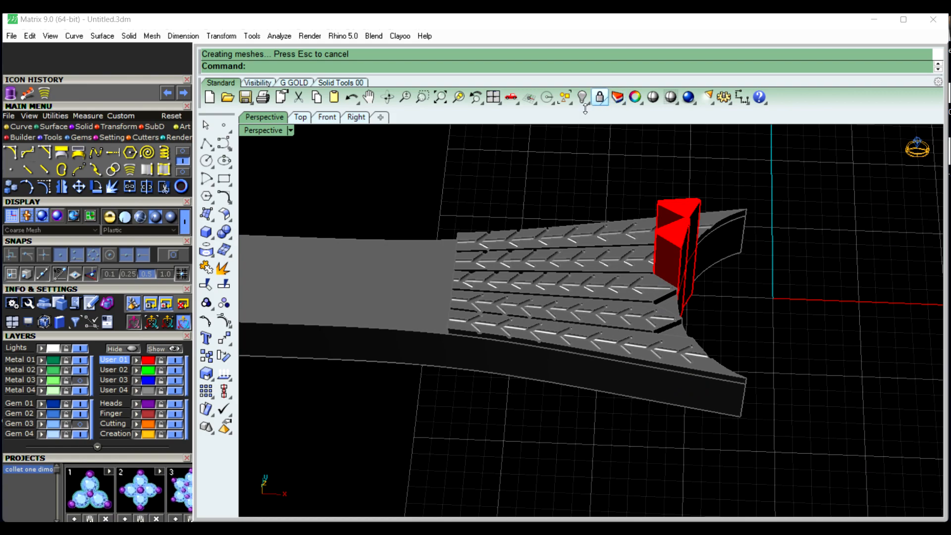
Unlock the locked shank and leaf-grooved strips, and select the shank body
{"action": "left_click", "coordinate": [589, 103]}
{"action": "left_click", "coordinate": [605, 106]}
{"action": "left_click", "coordinate": [619, 121]}
{"action": "right_click_drag", "start_coordinate": [738, 253], "coordinate": [726, 303]}
{"action": "left_click", "coordinate": [737, 277]}
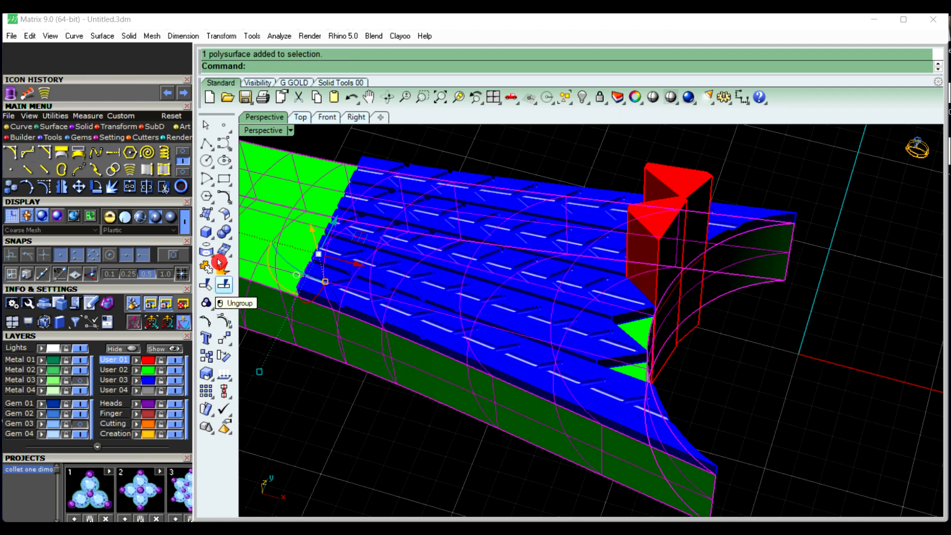
Try to subtract the two red triangular cutters from the forked end of the green band with Boolean Difference
{"action": "left_click", "coordinate": [224, 232]}
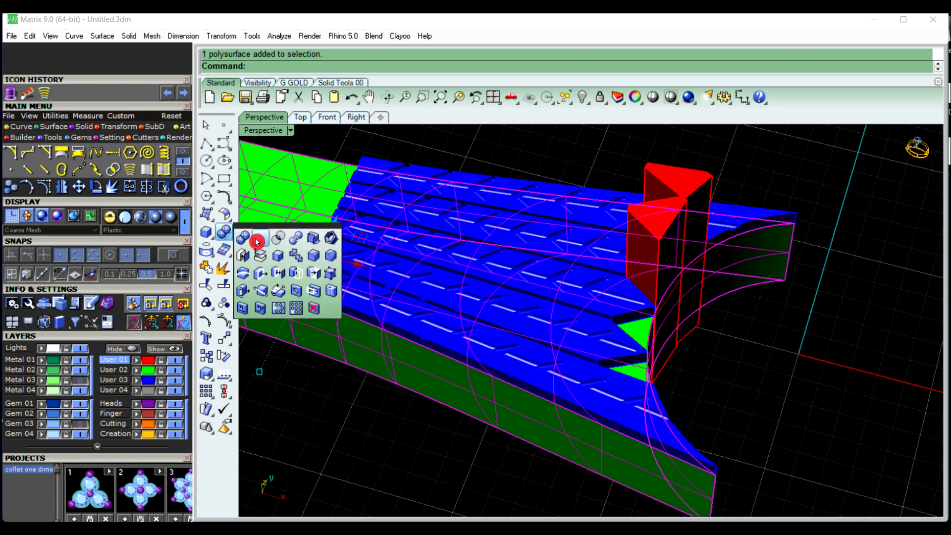
{"action": "left_click", "coordinate": [257, 241]}
{"action": "left_click", "coordinate": [658, 232]}
{"action": "left_click", "coordinate": [688, 199]}
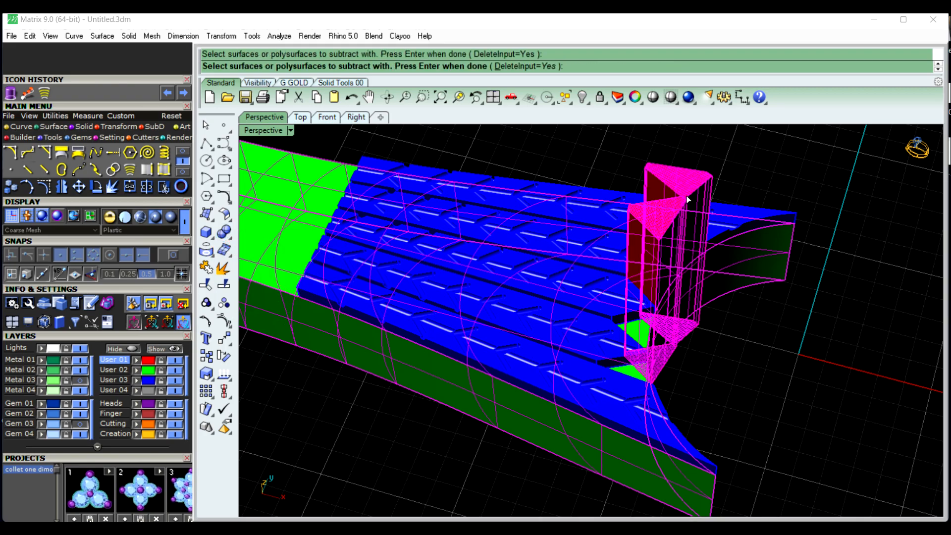
{"action": "key", "text": "Return"}
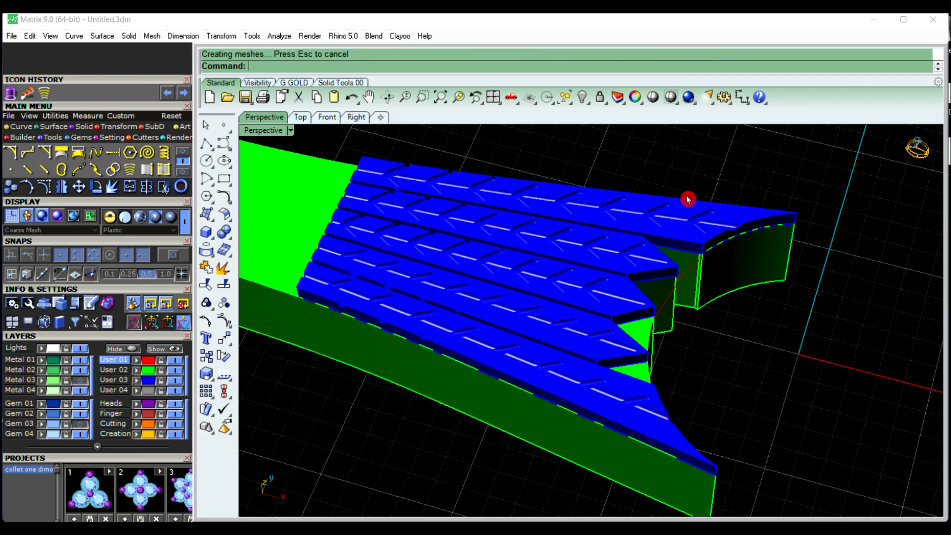
{"action": "right_click_drag", "start_coordinate": [648, 270], "coordinate": [644, 313]}
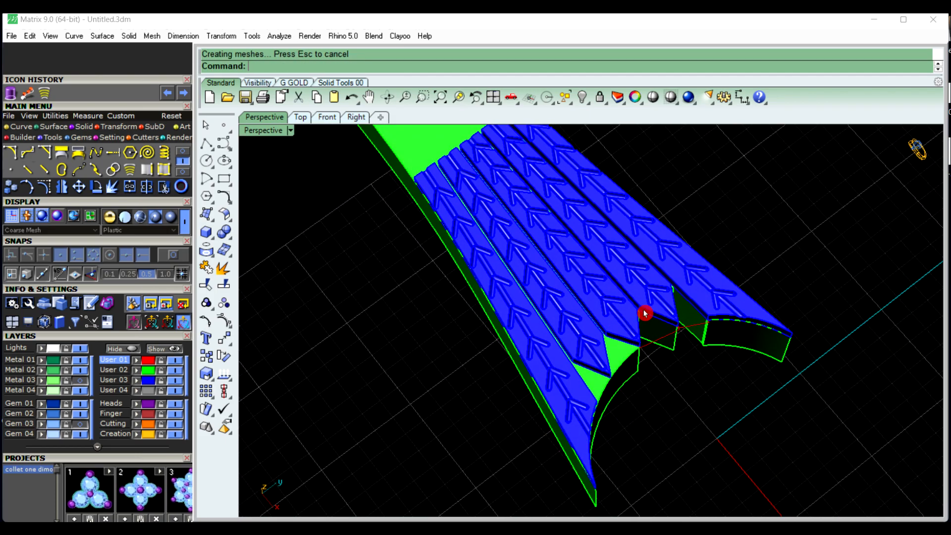
{"action": "key", "text": "ctrl+z"}
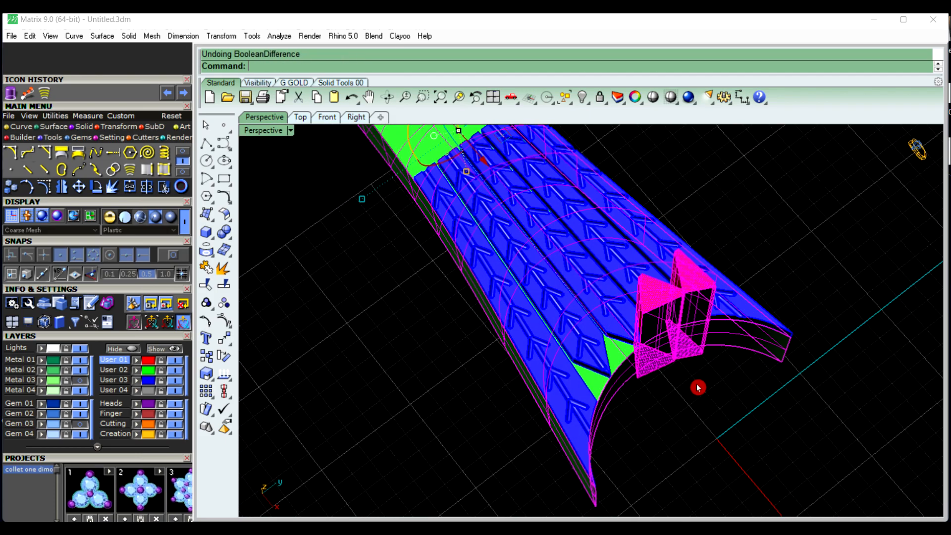
Mirror the two red triangular cutters onto the opposite half of the band's forked end
{"action": "left_click", "coordinate": [696, 383]}
{"action": "scroll", "coordinate": [663, 329], "scroll_direction": "up", "scroll_amount": 1}
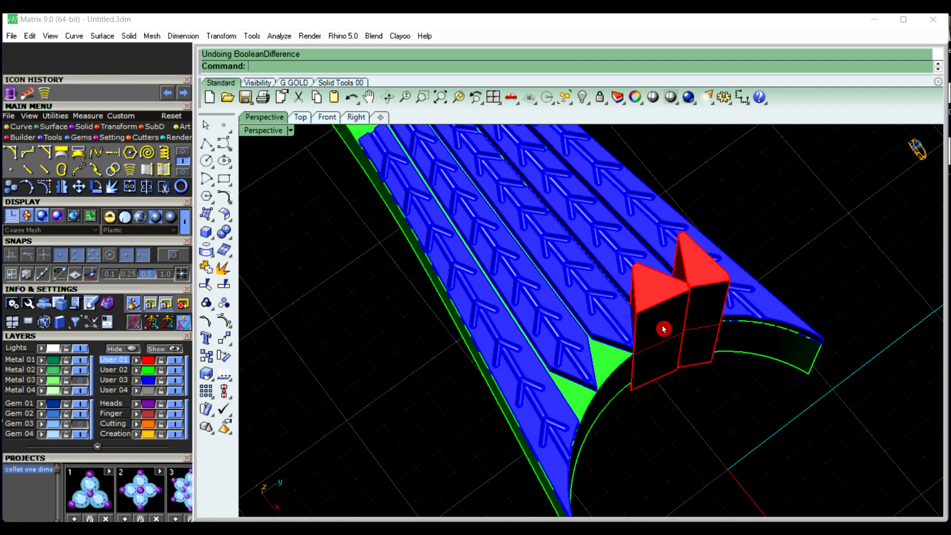
{"action": "left_click", "coordinate": [664, 327]}
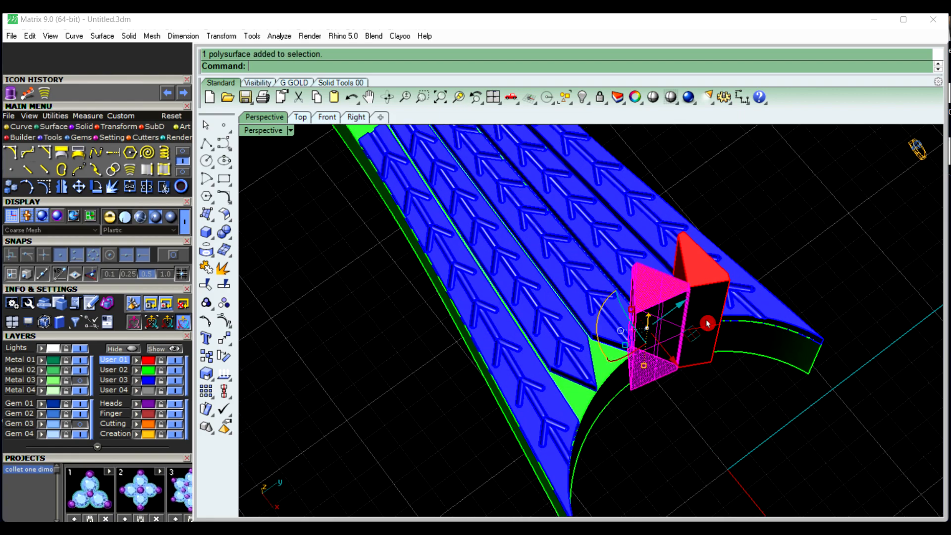
{"action": "left_click", "coordinate": [293, 84]}
{"action": "left_click", "coordinate": [318, 98]}
{"action": "left_click", "coordinate": [289, 369]}
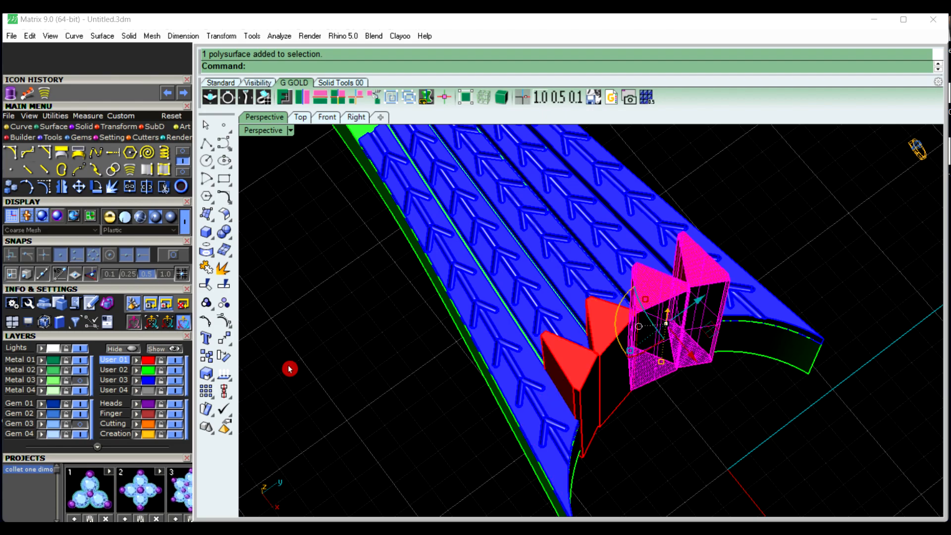
Subtract all four red triangular cutters from the green band with Boolean Difference
{"action": "right_click_drag", "start_coordinate": [478, 329], "coordinate": [712, 358]}
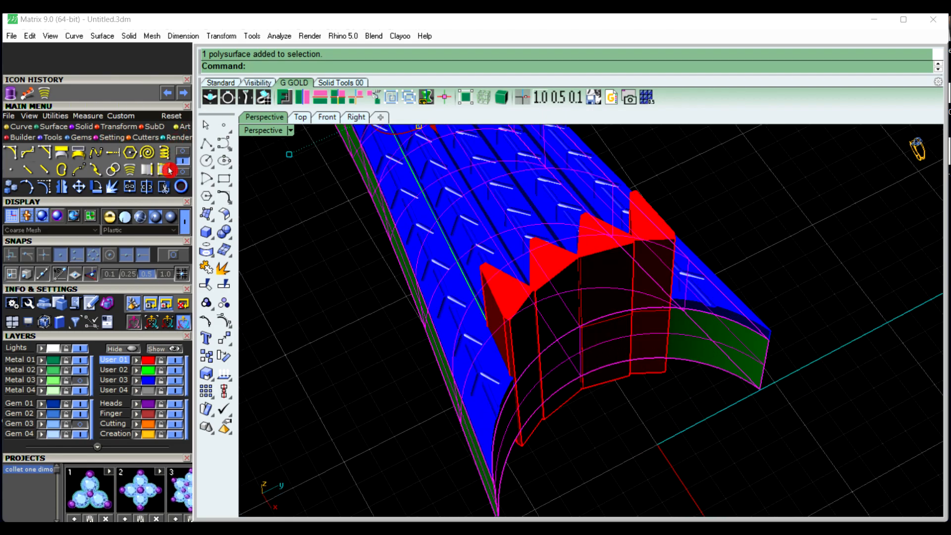
{"action": "left_click", "coordinate": [231, 240]}
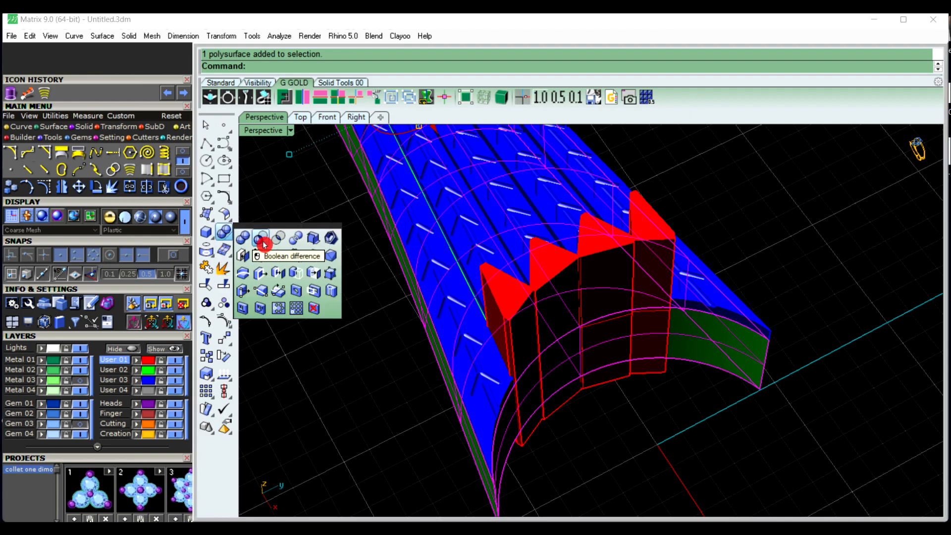
{"action": "left_click", "coordinate": [261, 239]}
{"action": "left_click", "coordinate": [500, 297]}
{"action": "left_click", "coordinate": [554, 268]}
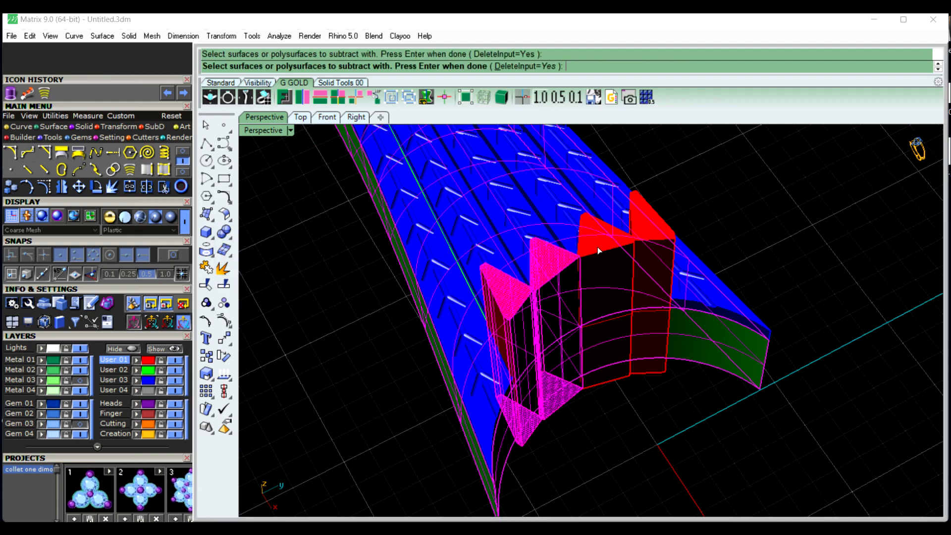
{"action": "left_click", "coordinate": [598, 248]}
{"action": "left_click", "coordinate": [657, 233]}
{"action": "key", "text": "Return"}
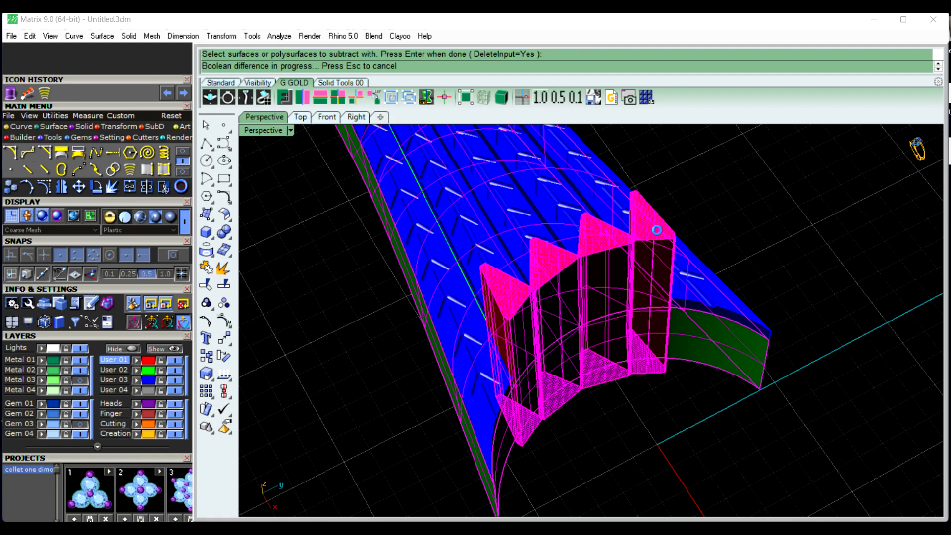
Examine the notches at the forked end of the green band and their fit beneath the blue feather strips
{"action": "right_click_drag", "start_coordinate": [510, 306], "coordinate": [591, 349]}
{"action": "scroll", "coordinate": [591, 348], "scroll_direction": "up", "scroll_amount": 5}
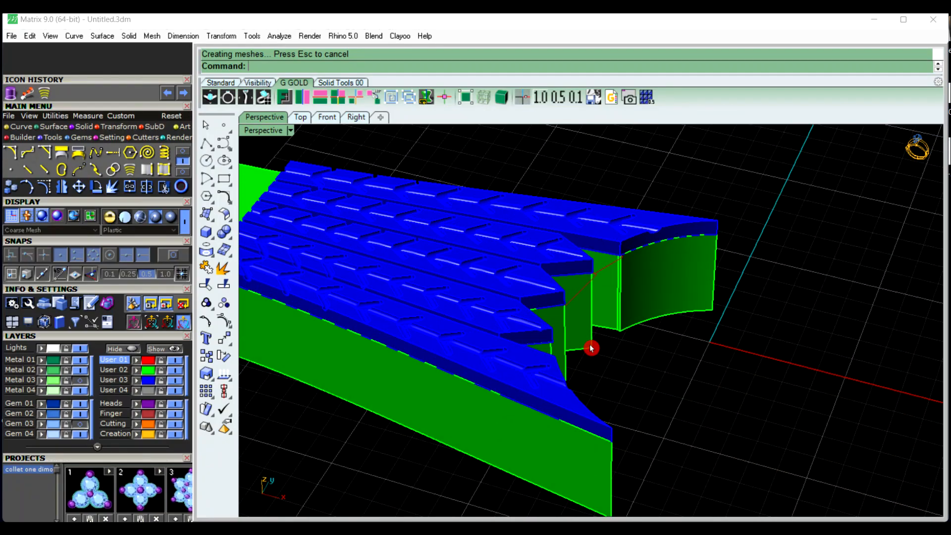
{"action": "scroll", "coordinate": [525, 271], "scroll_direction": "down", "scroll_amount": 9}
{"action": "right_click_drag", "start_coordinate": [463, 292], "coordinate": [488, 337]}
{"action": "scroll", "coordinate": [393, 327], "scroll_direction": "up", "scroll_amount": 4}
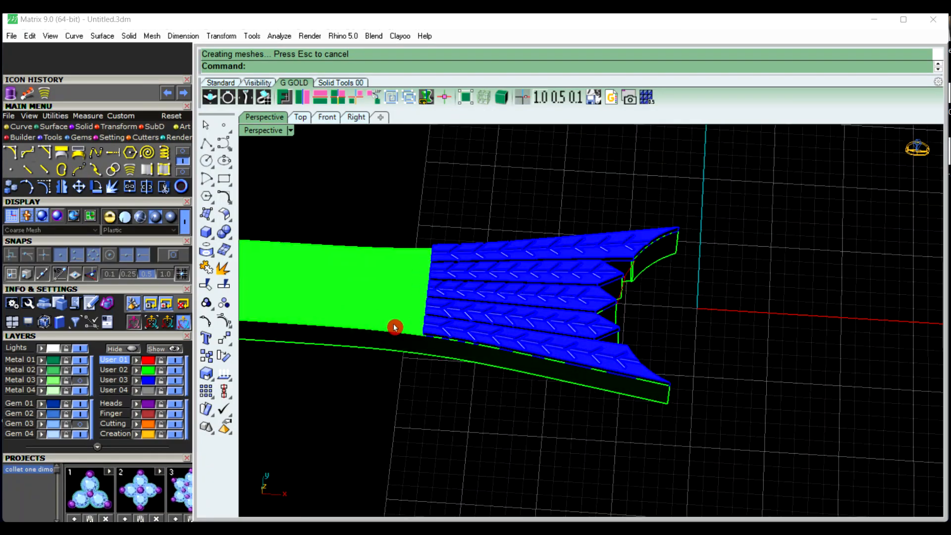
{"action": "scroll", "coordinate": [434, 357], "scroll_direction": "up", "scroll_amount": 4}
{"action": "right_click_drag", "start_coordinate": [434, 357], "coordinate": [456, 322]}
{"action": "scroll", "coordinate": [455, 321], "scroll_direction": "down", "scroll_amount": 2}
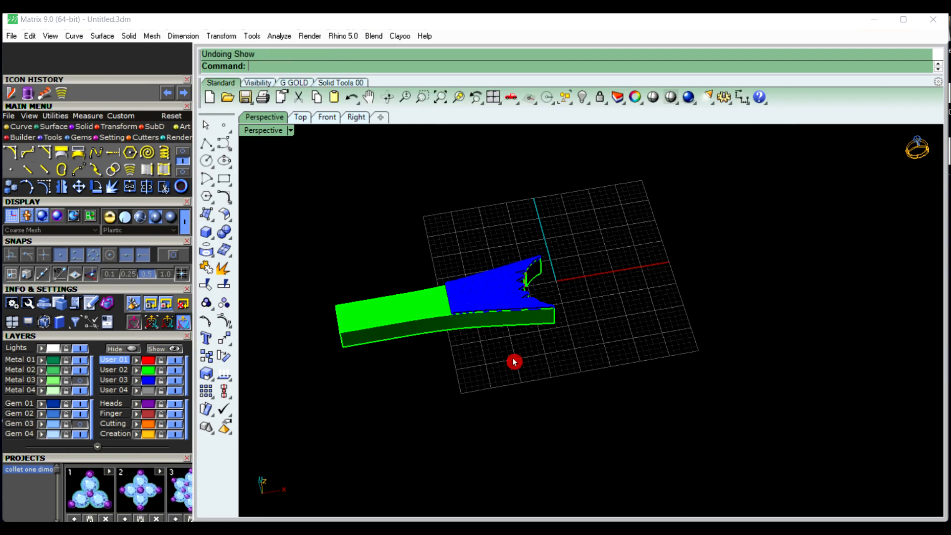
Examine the junction where the wide ends of the blue feather strips meet the plain part of the green band
{"action": "right_click_drag", "start_coordinate": [514, 361], "coordinate": [505, 373]}
{"action": "scroll", "coordinate": [497, 313], "scroll_direction": "up", "scroll_amount": 2}
{"action": "scroll", "coordinate": [496, 314], "scroll_direction": "up", "scroll_amount": 1}
{"action": "right_click_drag", "start_coordinate": [540, 314], "coordinate": [588, 286]}
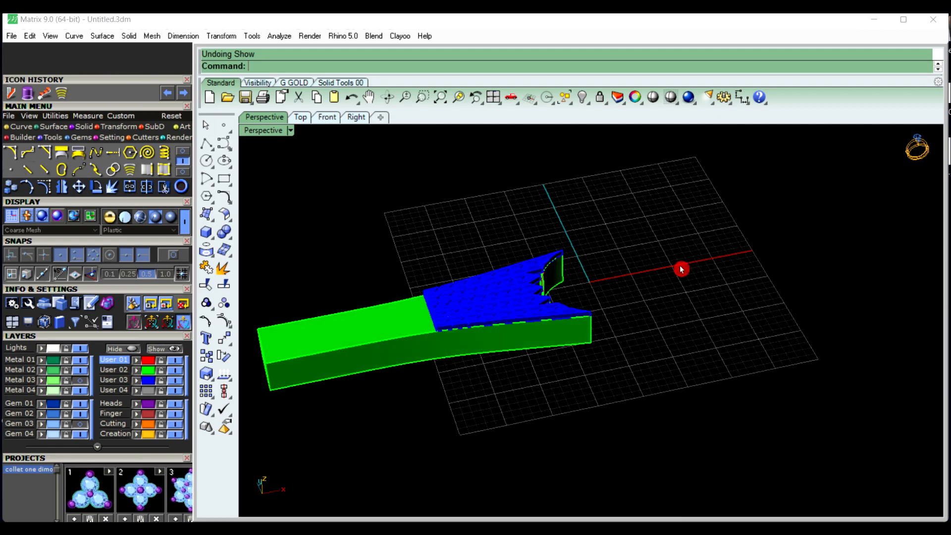
{"action": "scroll", "coordinate": [652, 288], "scroll_direction": "down", "scroll_amount": 2}
{"action": "scroll", "coordinate": [548, 318], "scroll_direction": "up", "scroll_amount": 2}
{"action": "scroll", "coordinate": [584, 318], "scroll_direction": "down", "scroll_amount": 2}
{"action": "scroll", "coordinate": [544, 290], "scroll_direction": "up", "scroll_amount": 3}
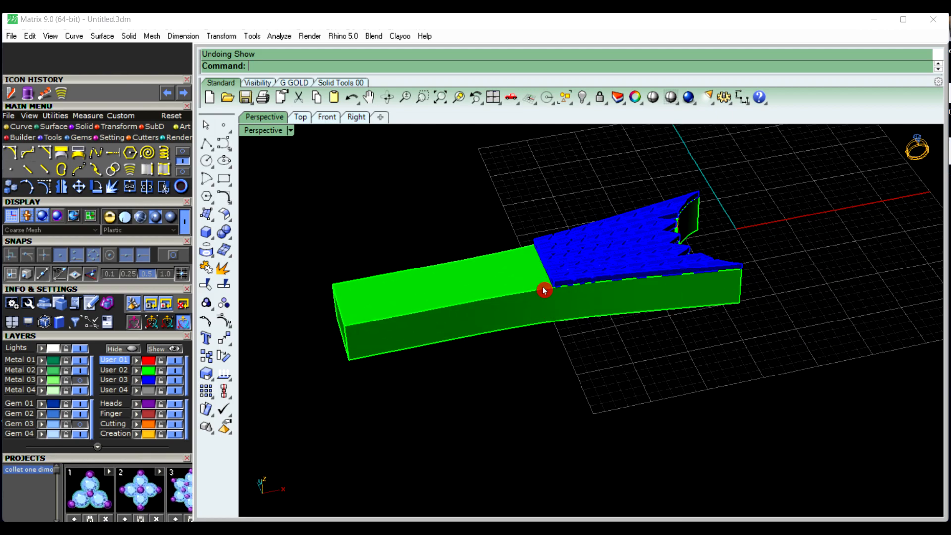
{"action": "right_click_drag", "start_coordinate": [544, 290], "coordinate": [510, 280]}
{"action": "scroll", "coordinate": [507, 278], "scroll_direction": "up", "scroll_amount": 4}
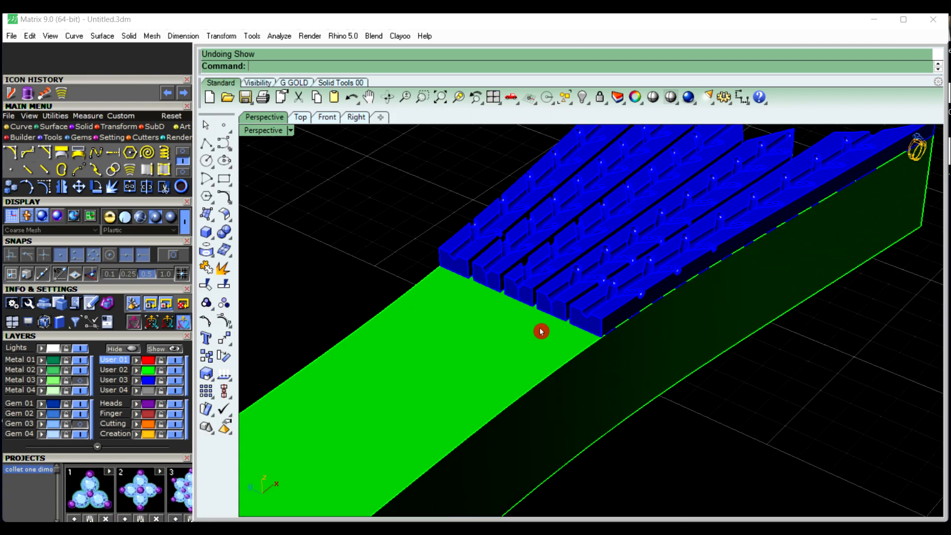
{"action": "scroll", "coordinate": [665, 376], "scroll_direction": "down", "scroll_amount": 4}
{"action": "right_click_drag", "start_coordinate": [667, 379], "coordinate": [648, 398]}
{"action": "scroll", "coordinate": [609, 327], "scroll_direction": "up", "scroll_amount": 4}
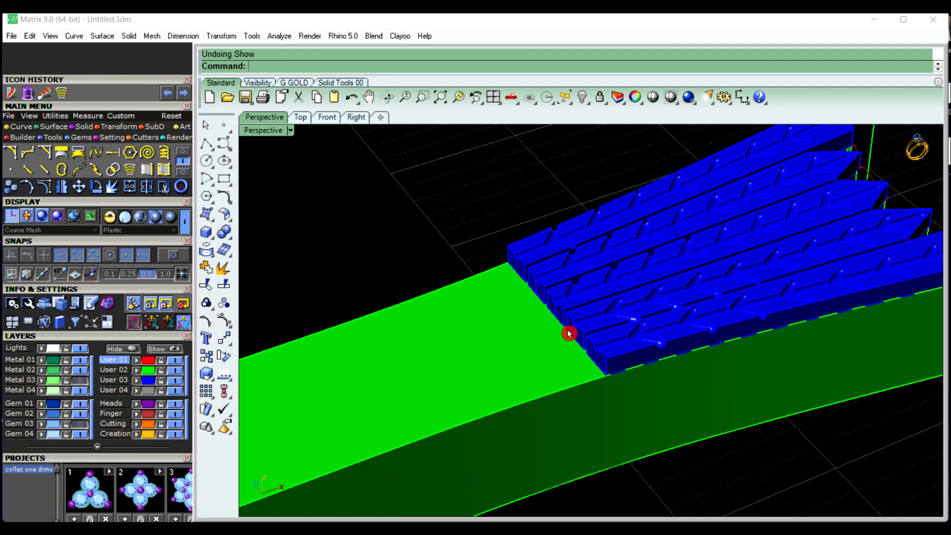
{"action": "scroll", "coordinate": [569, 334], "scroll_direction": "down", "scroll_amount": 2}
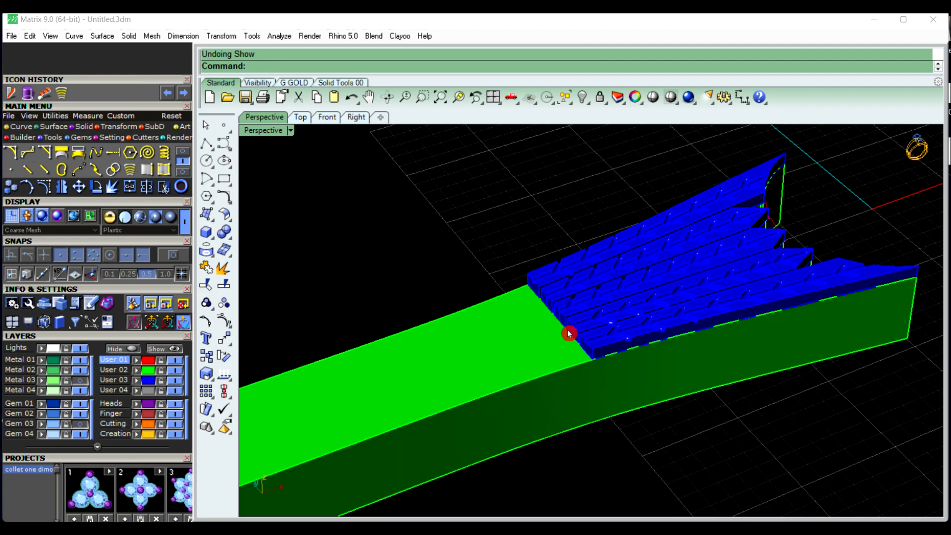
Apply CageEdit to the five blue feather strips with a bounding box, 3Point coordinates, 4×4×4 points, degree 3 and the global region
{"action": "left_click", "coordinate": [146, 386]}
{"action": "right_click_drag", "start_coordinate": [420, 314], "coordinate": [573, 347]}
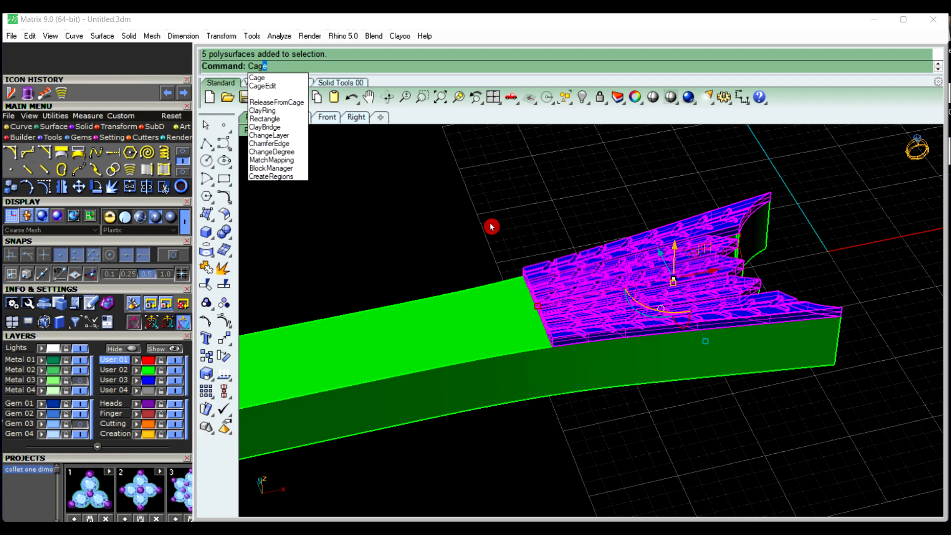
{"action": "left_click", "coordinate": [283, 87]}
{"action": "left_click", "coordinate": [323, 66]}
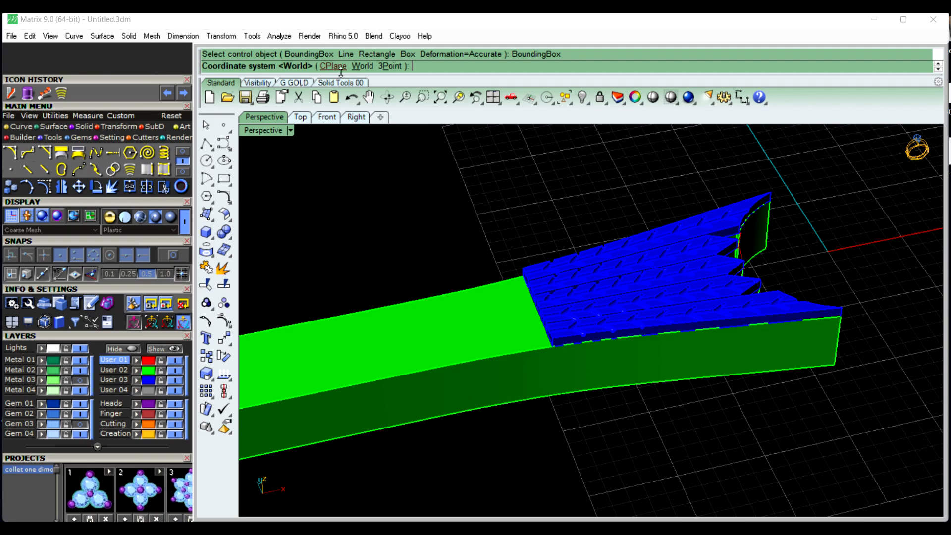
{"action": "left_click", "coordinate": [389, 67]}
{"action": "right_click", "coordinate": [432, 149]}
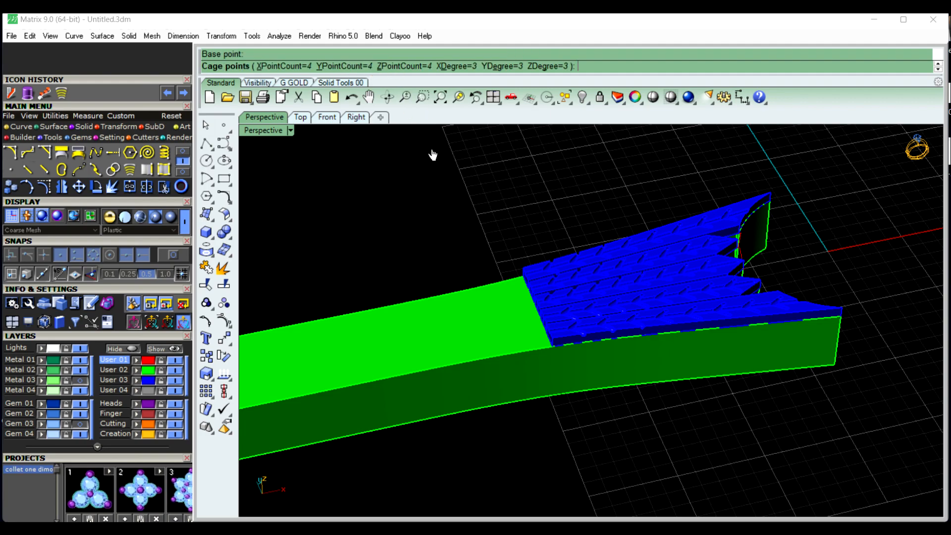
{"action": "right_click", "coordinate": [432, 148]}
{"action": "right_click", "coordinate": [432, 149]}
{"action": "scroll", "coordinate": [432, 149], "scroll_direction": "down", "scroll_amount": 6}
{"action": "scroll", "coordinate": [470, 186], "scroll_direction": "up", "scroll_amount": 3}
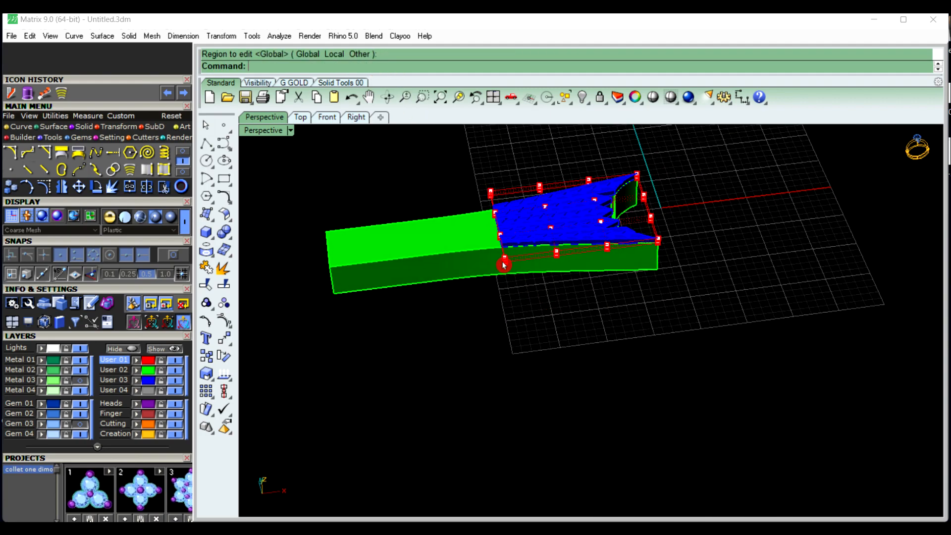
Lower the 16 cage points at the feather strips' end beside the plain green band, moving them along Z toward the surface
{"action": "left_click_drag", "start_coordinate": [477, 164], "coordinate": [547, 313]}
{"action": "right_click_drag", "start_coordinate": [528, 335], "coordinate": [496, 245]}
{"action": "scroll", "coordinate": [497, 245], "scroll_direction": "up", "scroll_amount": 5}
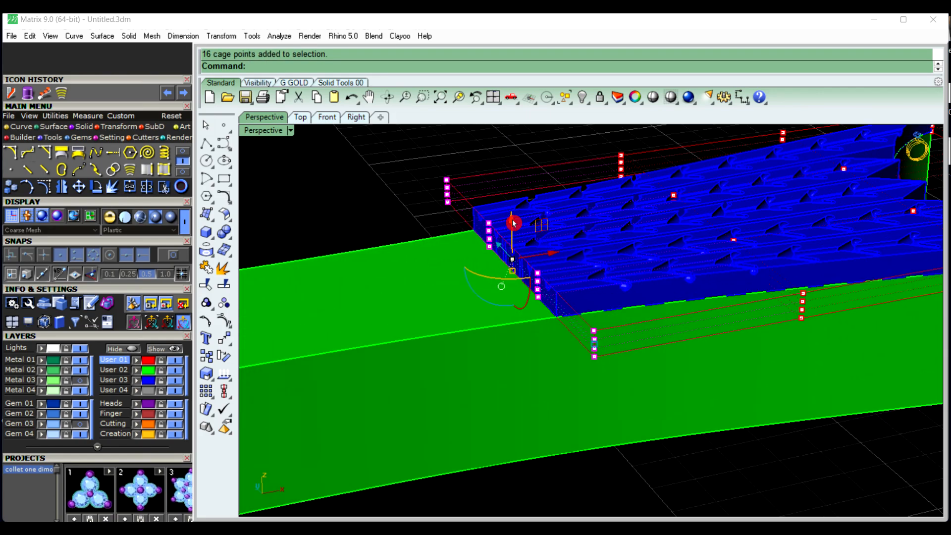
{"action": "left_click", "coordinate": [512, 221]}
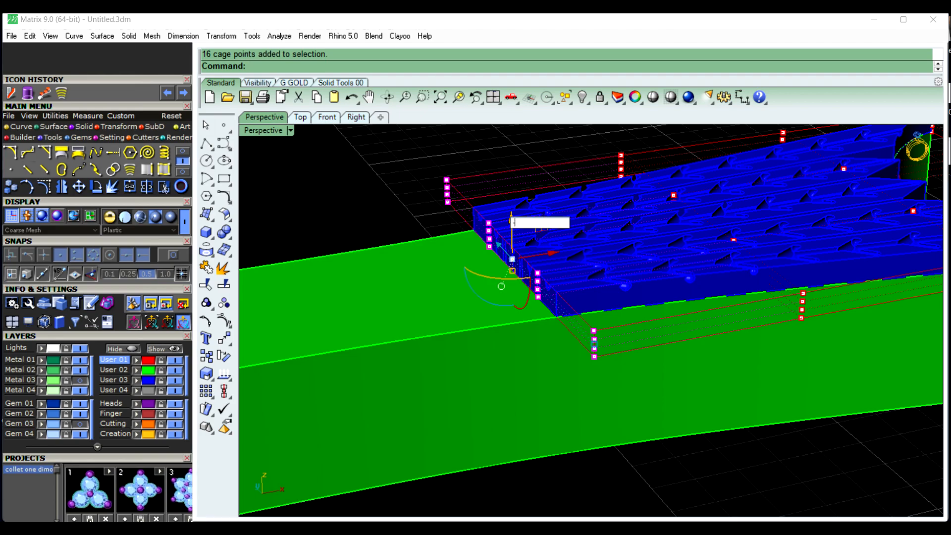
{"action": "key", "text": "Return"}
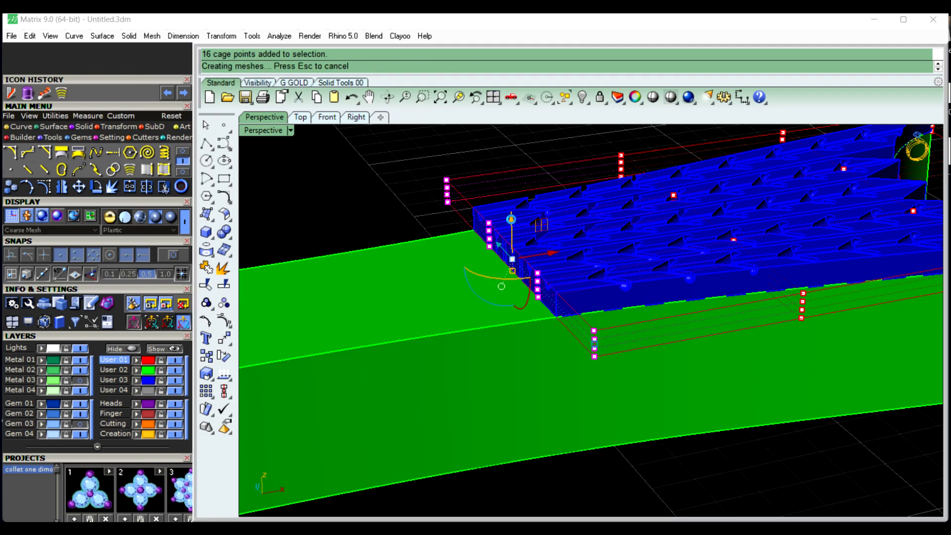
{"action": "right_click_drag", "start_coordinate": [530, 344], "coordinate": [536, 274]}
{"action": "scroll", "coordinate": [584, 316], "scroll_direction": "up", "scroll_amount": 3}
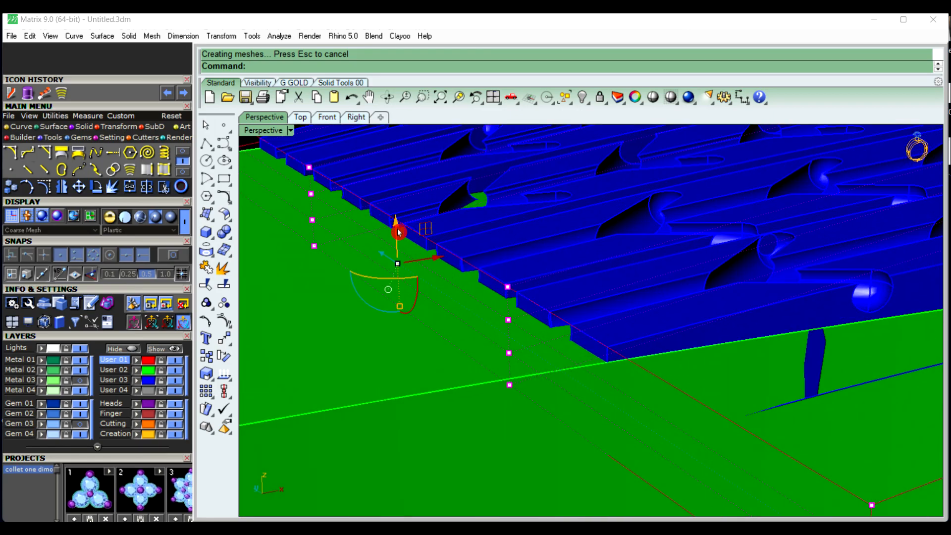
Try to lower the same 16 cage points further into the green band along Z
{"action": "right_click_drag", "start_coordinate": [429, 273], "coordinate": [475, 267]}
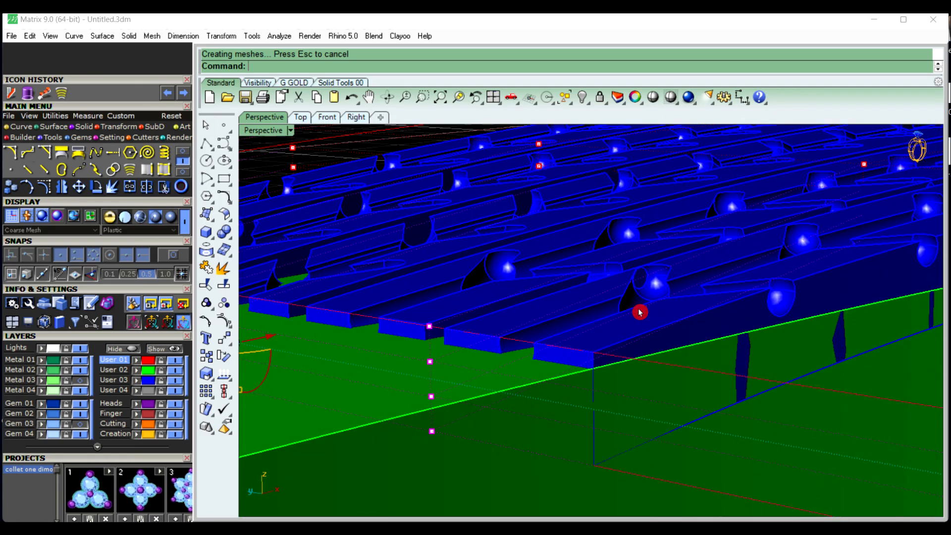
{"action": "scroll", "coordinate": [639, 312], "scroll_direction": "down", "scroll_amount": 3}
{"action": "scroll", "coordinate": [404, 298], "scroll_direction": "up", "scroll_amount": 2}
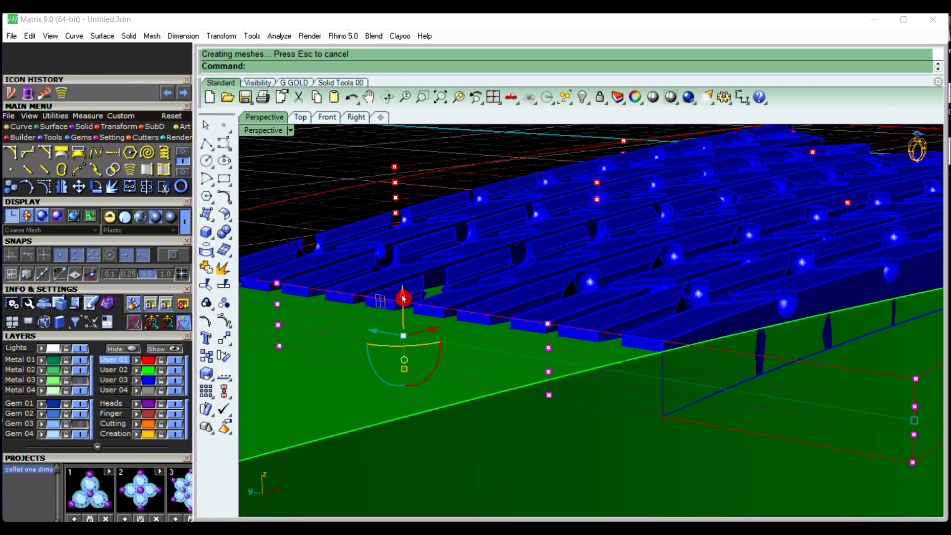
{"action": "left_click", "coordinate": [402, 292]}
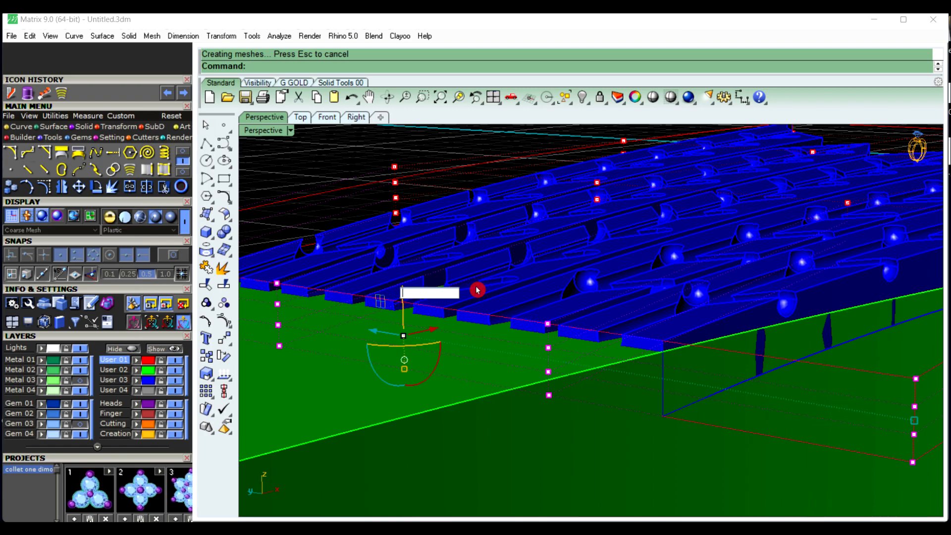
{"action": "key", "text": "Return"}
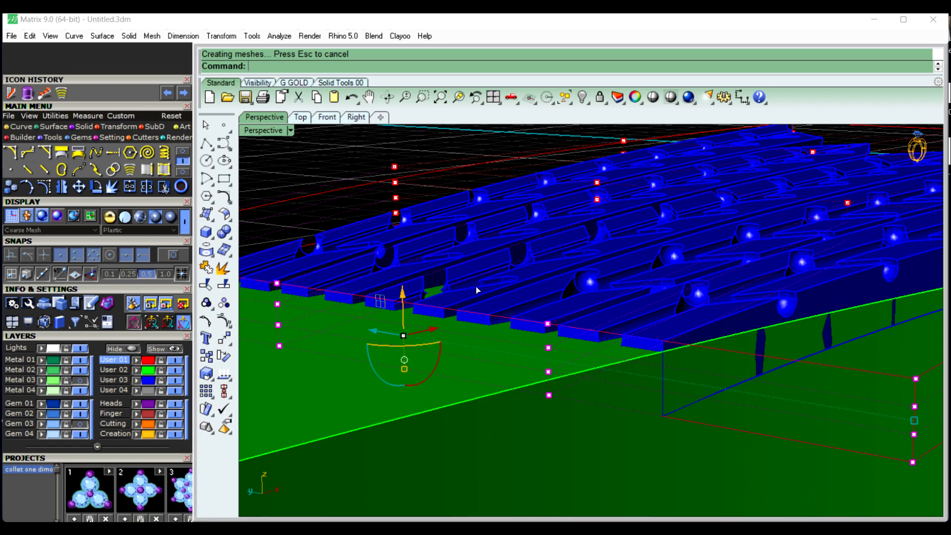
{"action": "right_click_drag", "start_coordinate": [493, 306], "coordinate": [574, 361]}
{"action": "scroll", "coordinate": [574, 361], "scroll_direction": "down", "scroll_amount": 4}
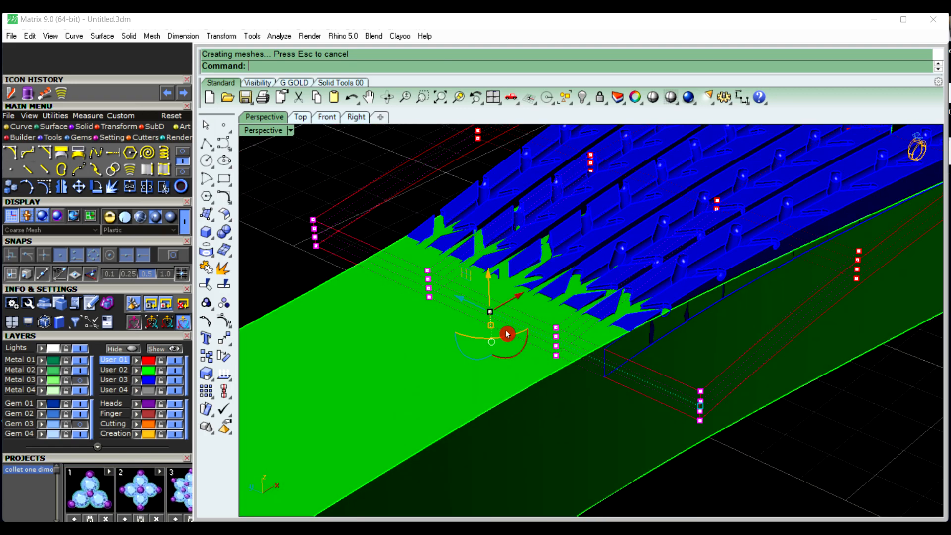
{"action": "right_click_drag", "start_coordinate": [495, 316], "coordinate": [489, 306]}
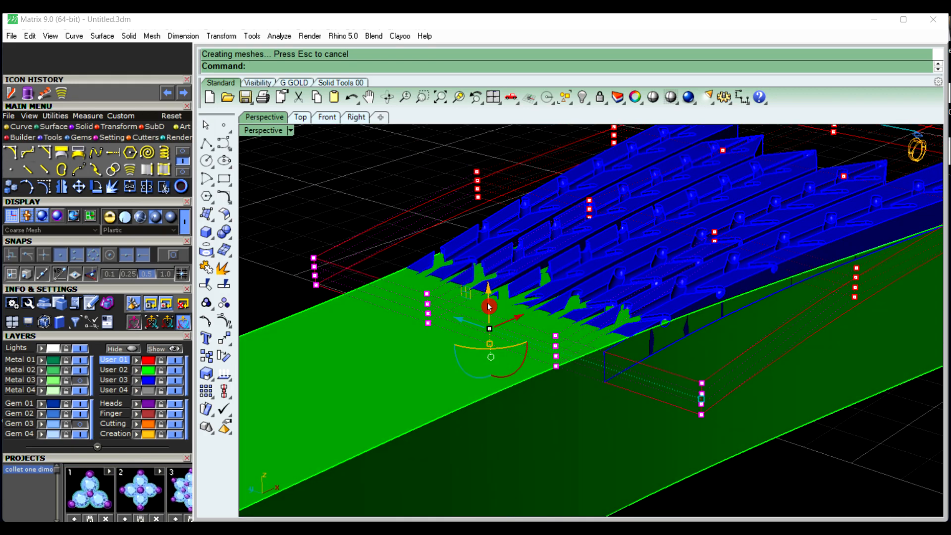
{"action": "key", "text": "ctrl+z"}
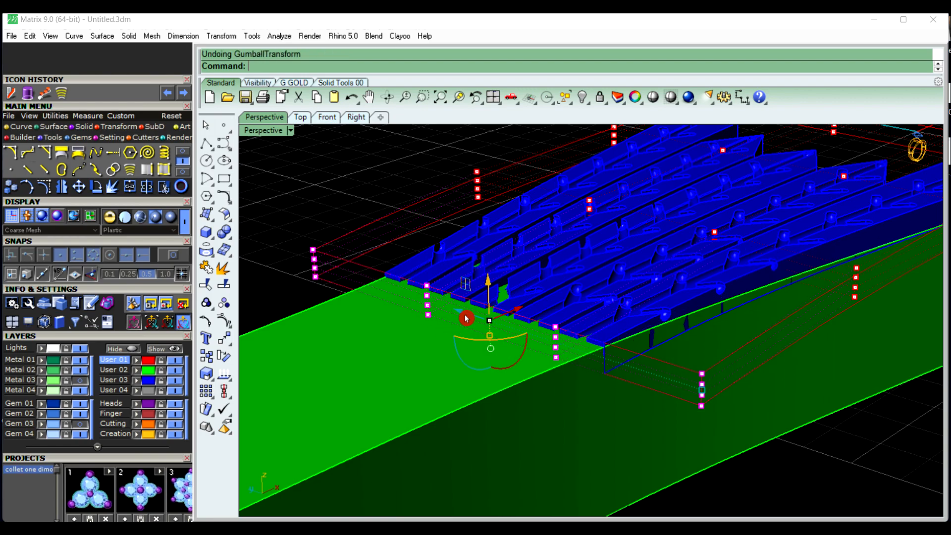
Turn off the cage's control points and delete the cage around the blue feather strips
{"action": "right_click_drag", "start_coordinate": [684, 330], "coordinate": [420, 314]}
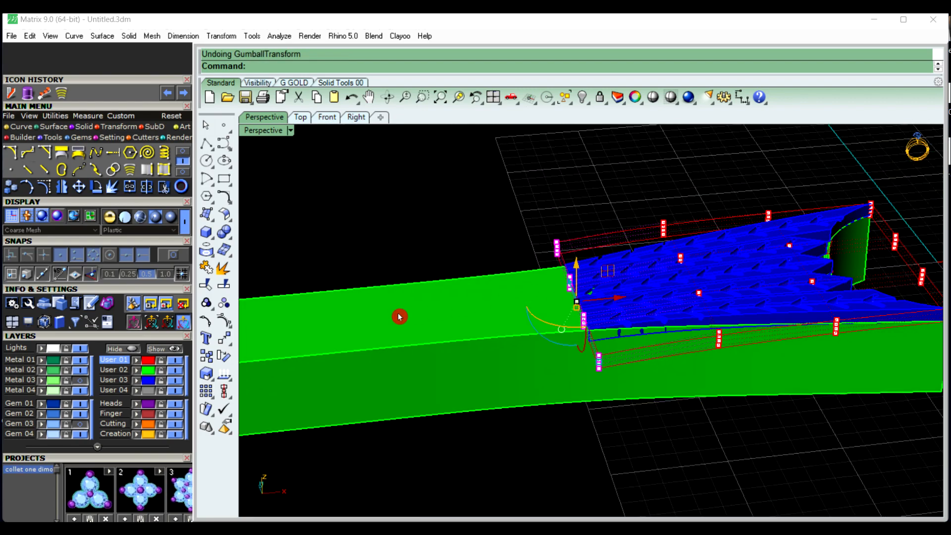
{"action": "key", "text": "F11"}
{"action": "left_click", "coordinate": [572, 240]}
{"action": "key", "text": "Delete"}
{"action": "scroll", "coordinate": [486, 250], "scroll_direction": "down", "scroll_amount": 7}
{"action": "right_click_drag", "start_coordinate": [486, 250], "coordinate": [559, 322]}
{"action": "scroll", "coordinate": [567, 238], "scroll_direction": "up", "scroll_amount": 4}
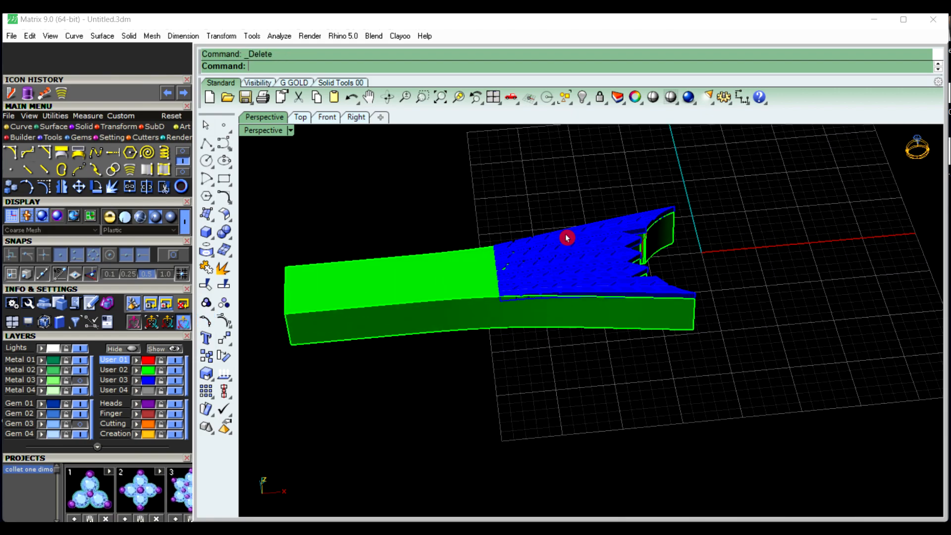
Unhide the guide curves and flow a stretched copy of the band and feather strips from the straight line onto the outer circle
{"action": "left_click", "coordinate": [590, 106]}
{"action": "left_click", "coordinate": [603, 124]}
{"action": "right_click_drag", "start_coordinate": [614, 144], "coordinate": [440, 217]}
{"action": "left_click_drag", "start_coordinate": [397, 186], "coordinate": [673, 332]}
{"action": "right_click_drag", "start_coordinate": [682, 331], "coordinate": [586, 354]}
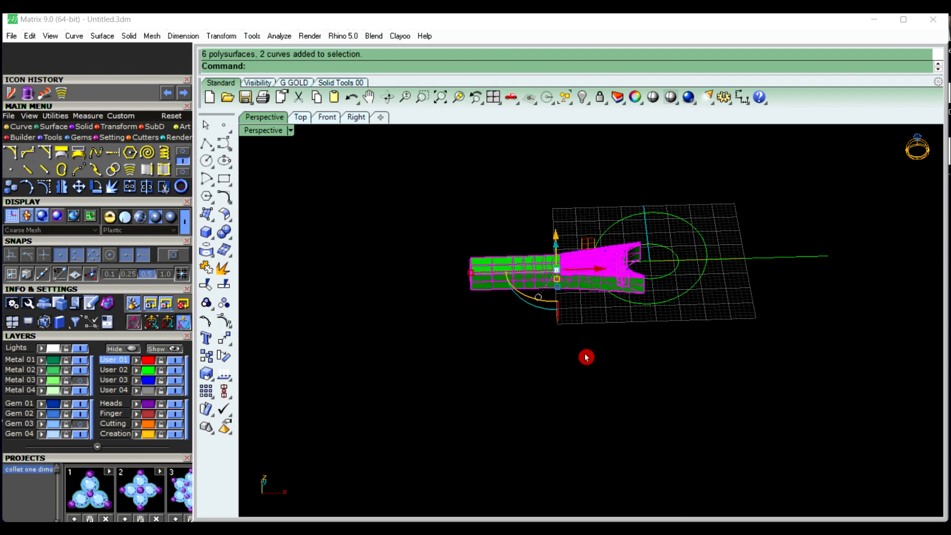
{"action": "left_click", "coordinate": [221, 38]}
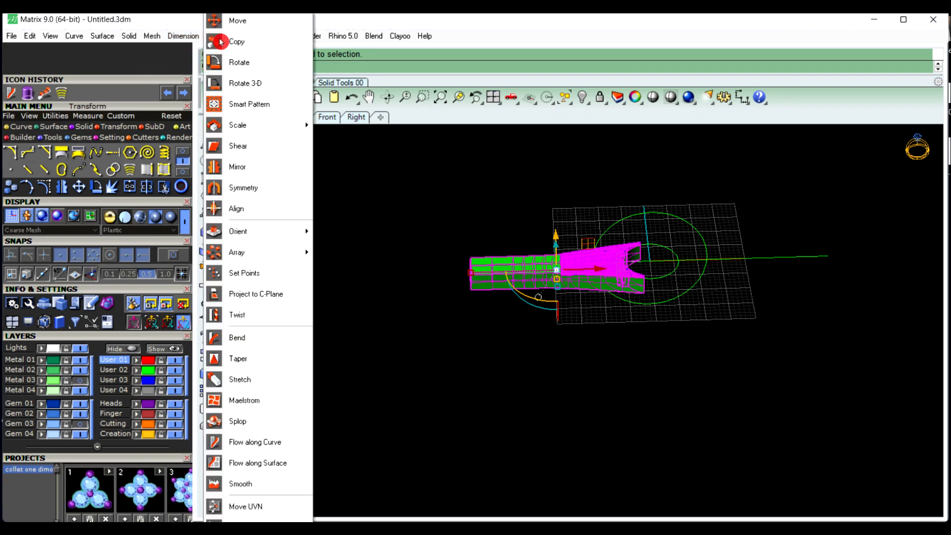
{"action": "left_click", "coordinate": [280, 444]}
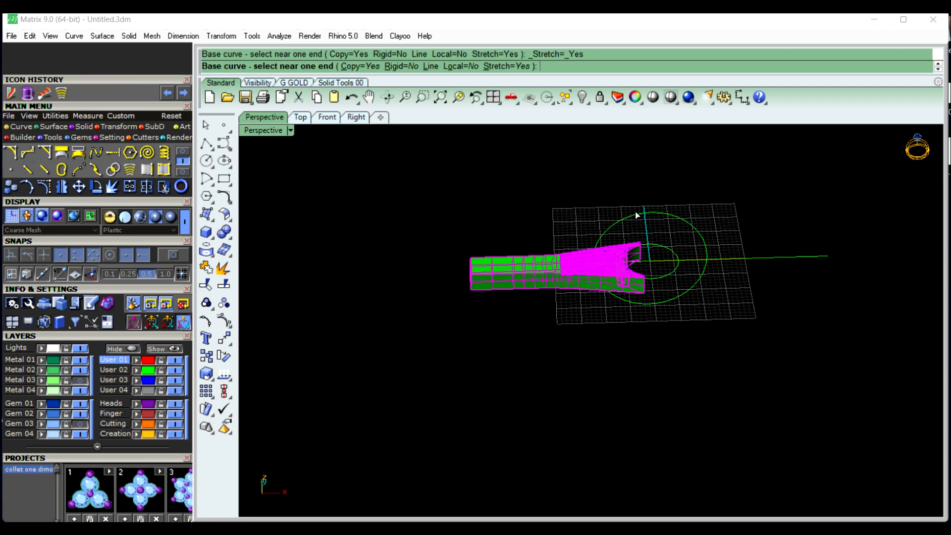
{"action": "scroll", "coordinate": [684, 291], "scroll_direction": "up", "scroll_amount": 2}
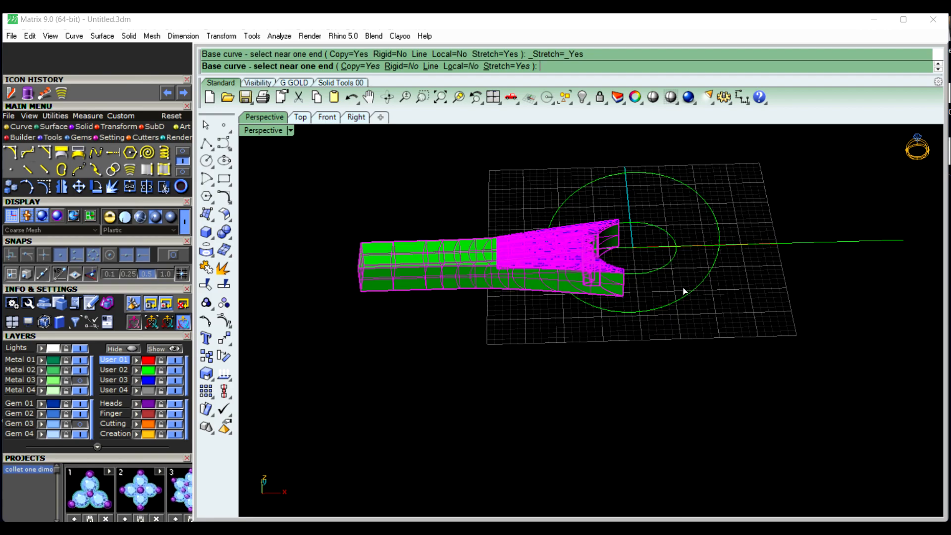
{"action": "left_click", "coordinate": [817, 244]}
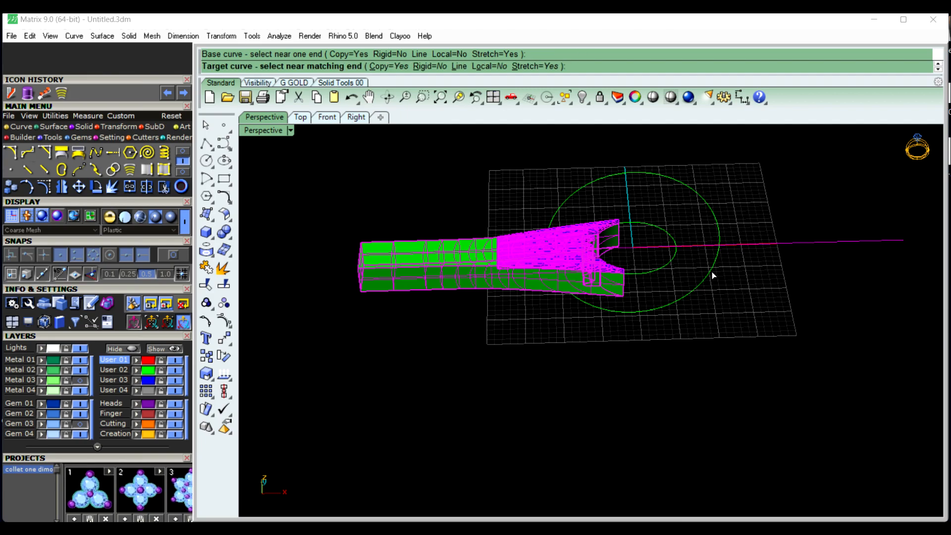
{"action": "left_click", "coordinate": [707, 273]}
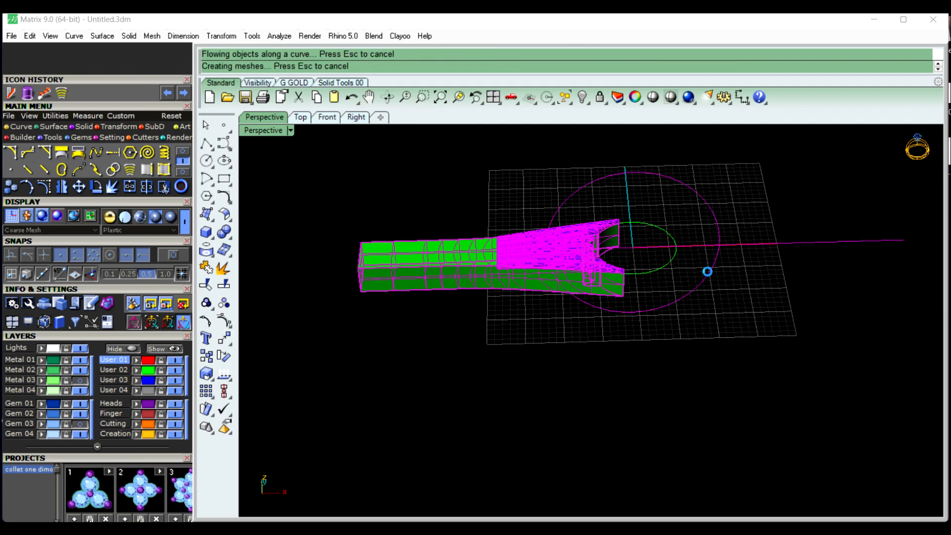
Assign the original flat band and its feather strips to the Cutting layer and hide that layer
{"action": "left_click", "coordinate": [591, 252]}
{"action": "right_click_drag", "start_coordinate": [583, 263], "coordinate": [482, 281]}
{"action": "left_click", "coordinate": [733, 303]}
{"action": "left_click_drag", "start_coordinate": [330, 239], "coordinate": [631, 323]}
{"action": "left_click", "coordinate": [449, 397]}
{"action": "right_click_drag", "start_coordinate": [448, 394], "coordinate": [451, 318]}
{"action": "left_click_drag", "start_coordinate": [332, 250], "coordinate": [643, 336]}
{"action": "right_click_drag", "start_coordinate": [590, 335], "coordinate": [582, 397]}
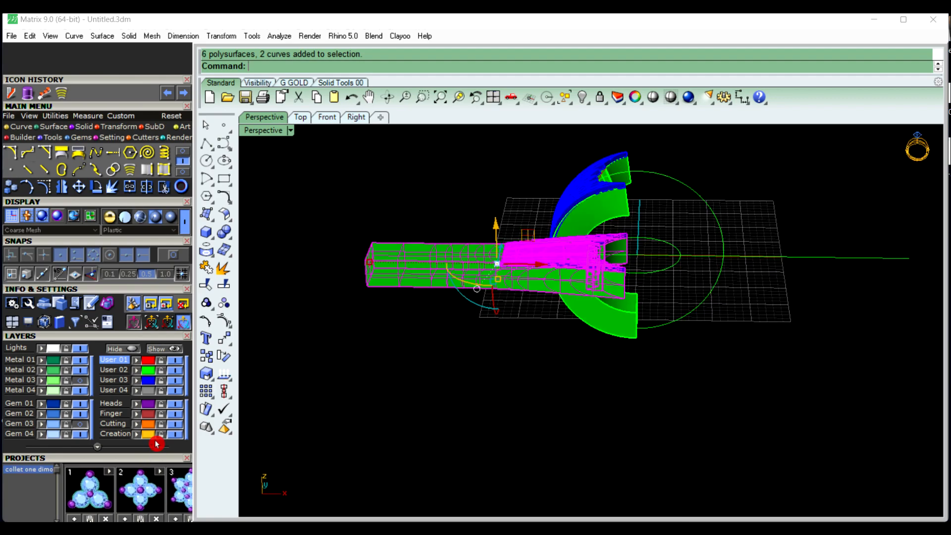
{"action": "left_click", "coordinate": [138, 429]}
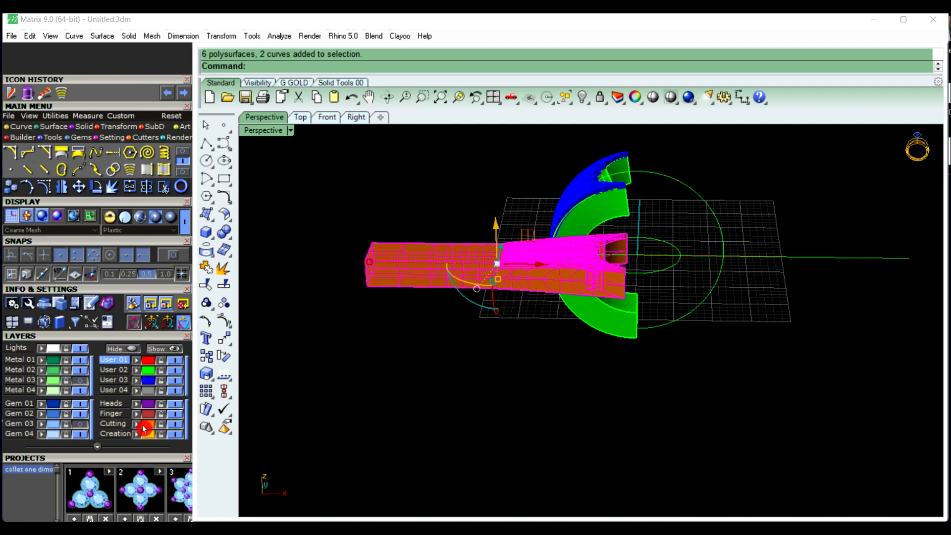
{"action": "left_click", "coordinate": [176, 424]}
Delete the straight base line that runs through the ring's centre
{"action": "right_click_drag", "start_coordinate": [559, 383], "coordinate": [766, 278]}
{"action": "left_click", "coordinate": [767, 274]}
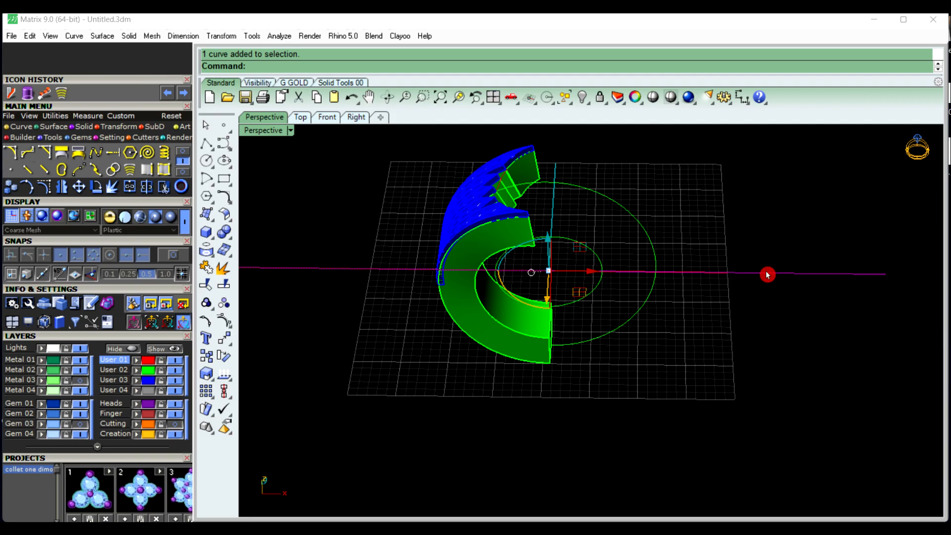
{"action": "key", "text": "Delete"}
Compare the curved feathered band with the reference picture of the gold ring
{"action": "right_click_drag", "start_coordinate": [767, 274], "coordinate": [546, 323]}
{"action": "scroll", "coordinate": [581, 209], "scroll_direction": "up", "scroll_amount": 7}
{"action": "scroll", "coordinate": [537, 325], "scroll_direction": "down", "scroll_amount": 5}
{"action": "scroll", "coordinate": [487, 331], "scroll_direction": "down", "scroll_amount": 4}
{"action": "scroll", "coordinate": [714, 319], "scroll_direction": "up", "scroll_amount": 11}
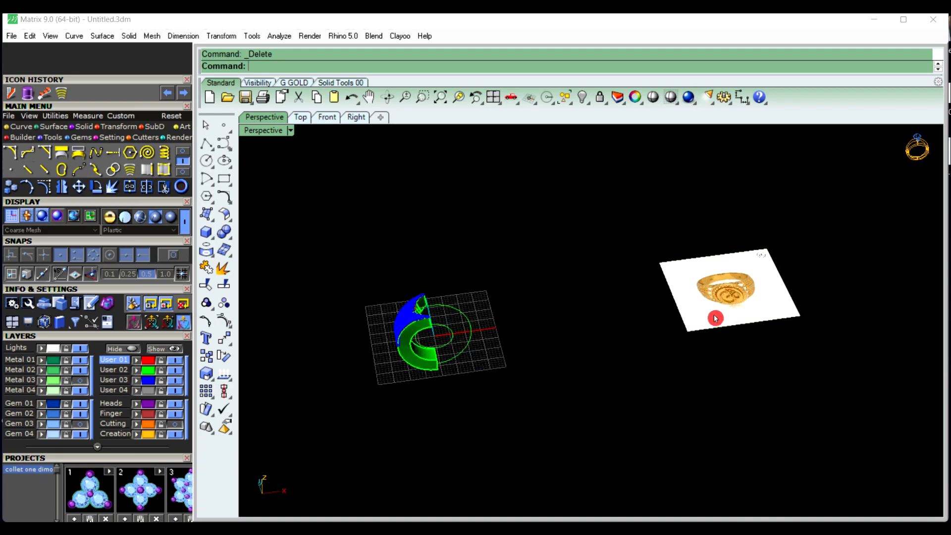
{"action": "scroll", "coordinate": [821, 282], "scroll_direction": "down", "scroll_amount": 6}
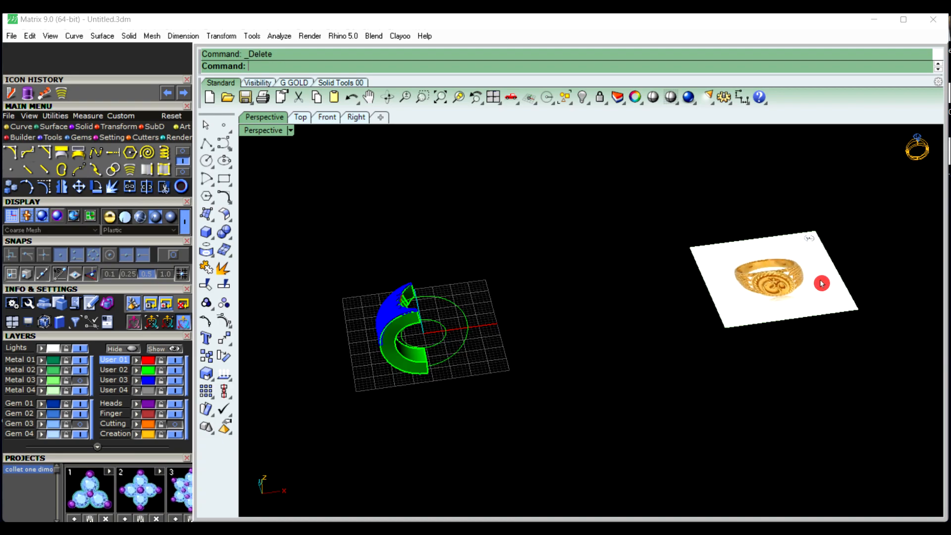
{"action": "scroll", "coordinate": [510, 333], "scroll_direction": "up", "scroll_amount": 6}
{"action": "left_click", "coordinate": [575, 323]}
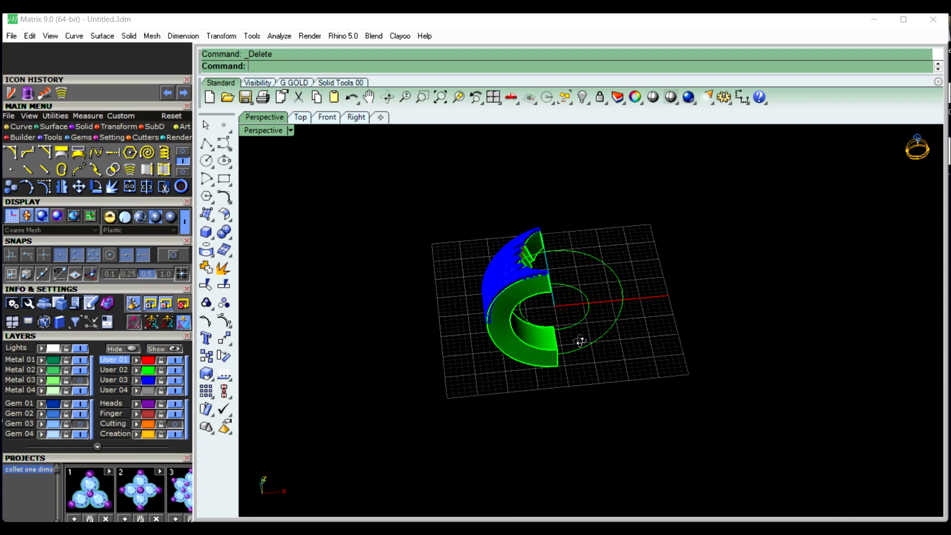
{"action": "scroll", "coordinate": [575, 326], "scroll_direction": "up", "scroll_amount": 3}
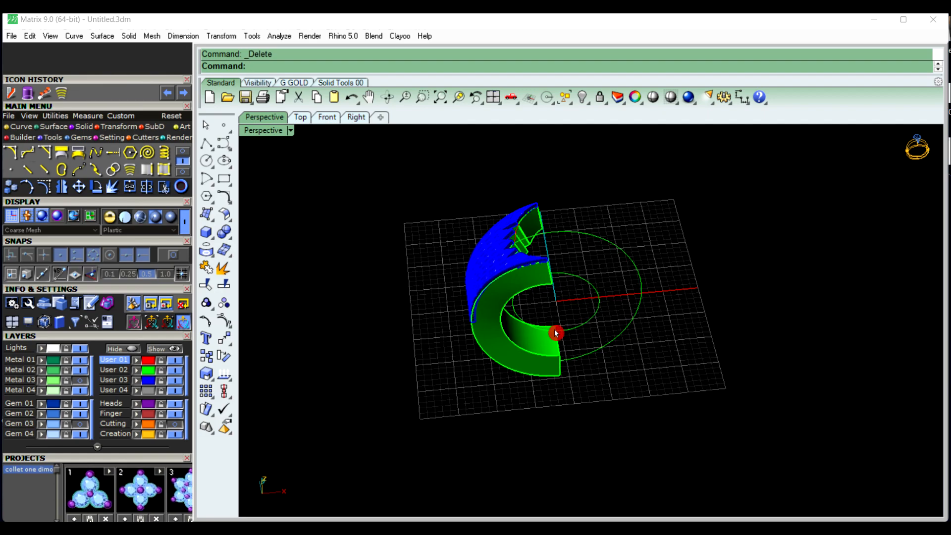
Raise the small horizontal circle along Z from the ring's centre to the top edge of the feather strips' end
{"action": "left_click", "coordinate": [326, 117]}
{"action": "scroll", "coordinate": [480, 297], "scroll_direction": "down", "scroll_amount": 3}
{"action": "scroll", "coordinate": [514, 329], "scroll_direction": "down", "scroll_amount": 4}
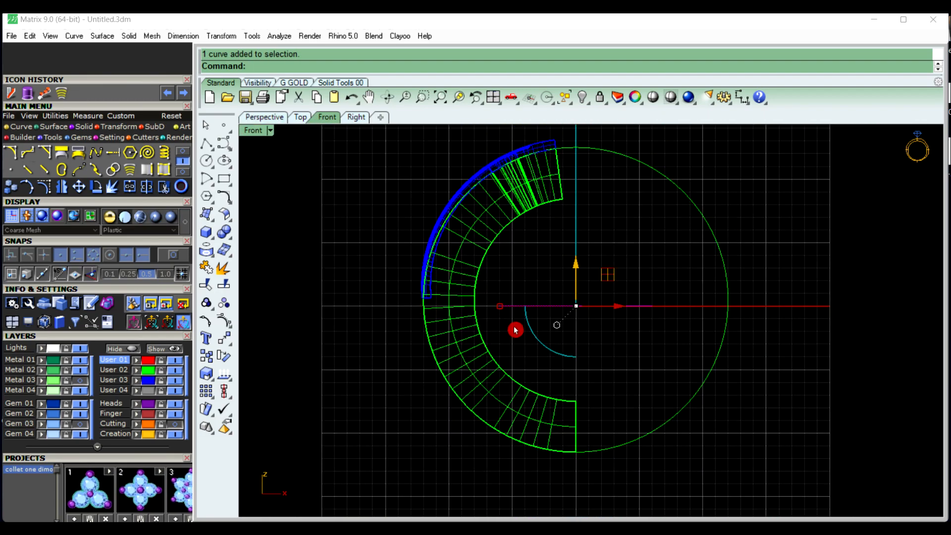
{"action": "scroll", "coordinate": [563, 322], "scroll_direction": "up", "scroll_amount": 4}
{"action": "left_click_drag", "start_coordinate": [565, 322], "coordinate": [573, 148]}
{"action": "right_click_drag", "start_coordinate": [602, 233], "coordinate": [603, 331]}
{"action": "scroll", "coordinate": [577, 253], "scroll_direction": "up", "scroll_amount": 4}
{"action": "left_click_drag", "start_coordinate": [568, 261], "coordinate": [568, 163]}
{"action": "right_click_drag", "start_coordinate": [573, 252], "coordinate": [569, 272]}
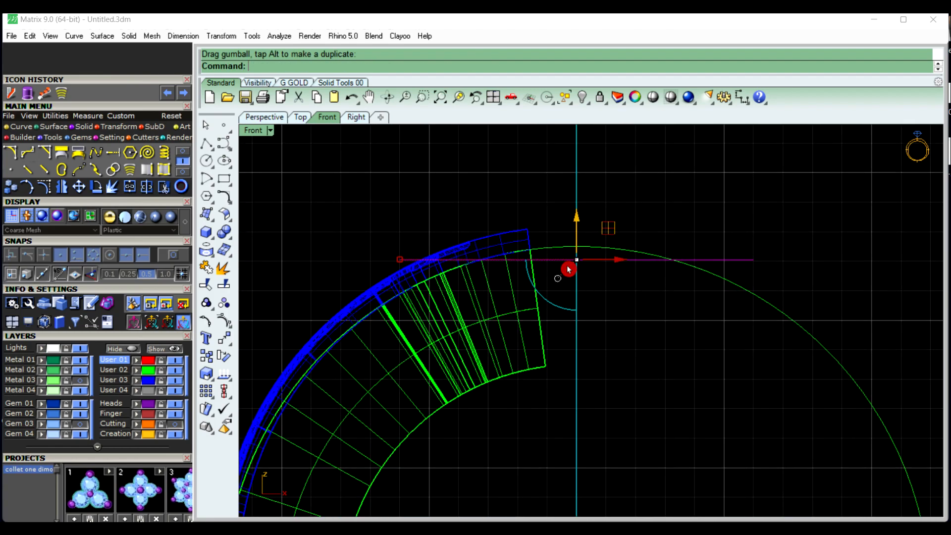
{"action": "scroll", "coordinate": [569, 272], "scroll_direction": "up", "scroll_amount": 4}
{"action": "left_click_drag", "start_coordinate": [584, 224], "coordinate": [584, 181]}
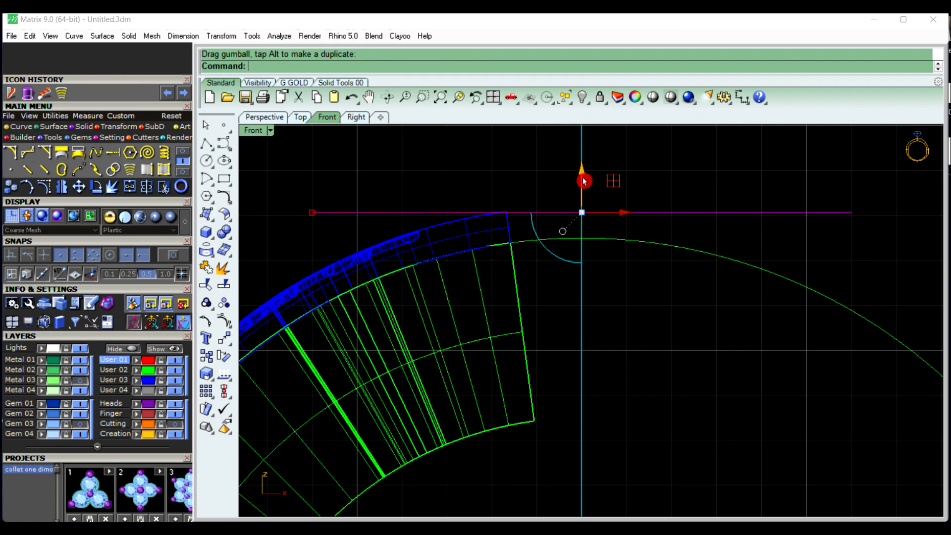
{"action": "left_click", "coordinate": [300, 123]}
{"action": "scroll", "coordinate": [474, 315], "scroll_direction": "down", "scroll_amount": 5}
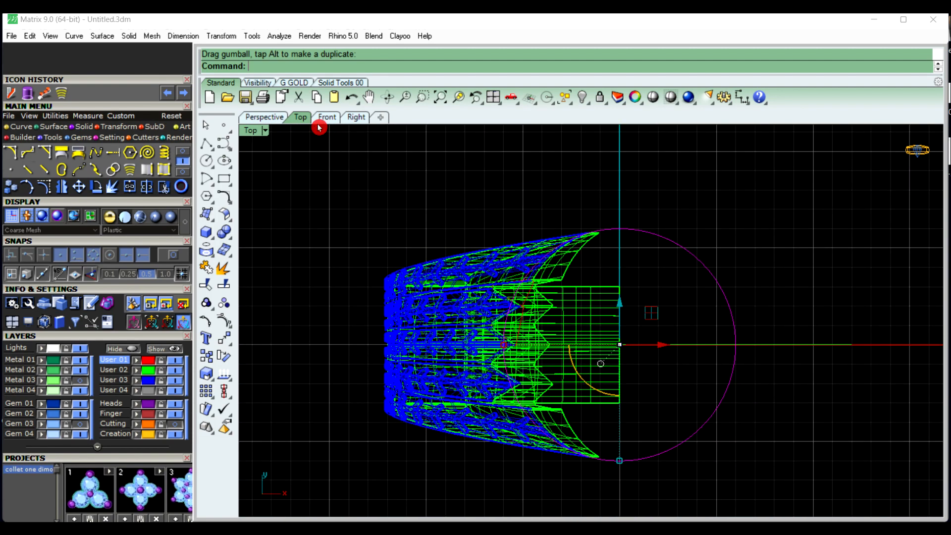
Extrude the raised circle straight down into a solid disc with BothSides=No and DeleteInput=Yes
{"action": "left_click", "coordinate": [267, 118]}
{"action": "right_click_drag", "start_coordinate": [672, 259], "coordinate": [573, 215]}
{"action": "left_click", "coordinate": [579, 222]}
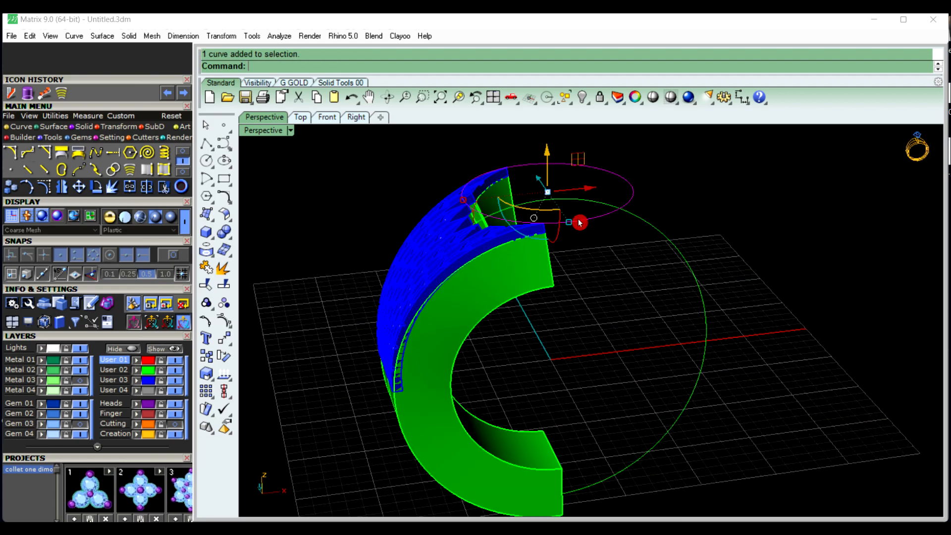
{"action": "right_click_drag", "start_coordinate": [598, 273], "coordinate": [578, 267]}
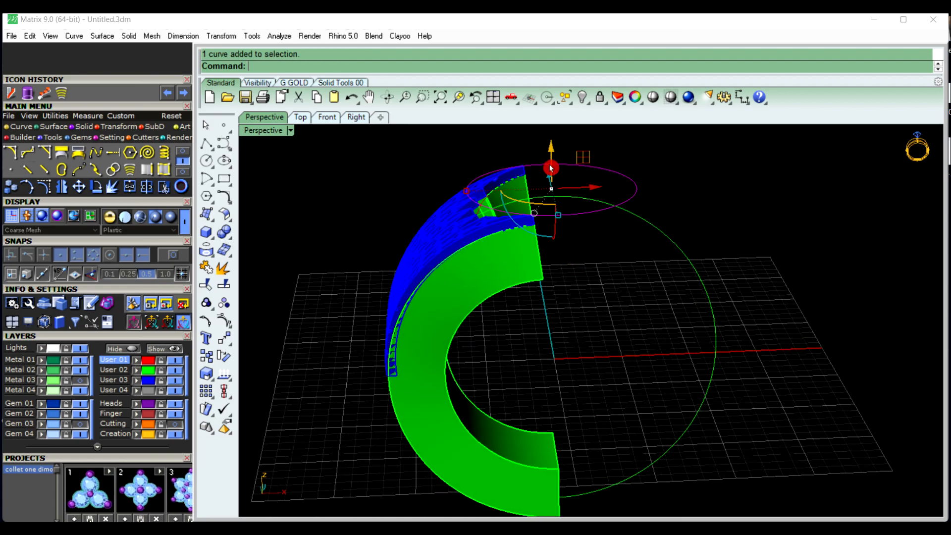
{"action": "left_click", "coordinate": [129, 36]}
{"action": "mouse_move", "coordinate": [212, 318]}
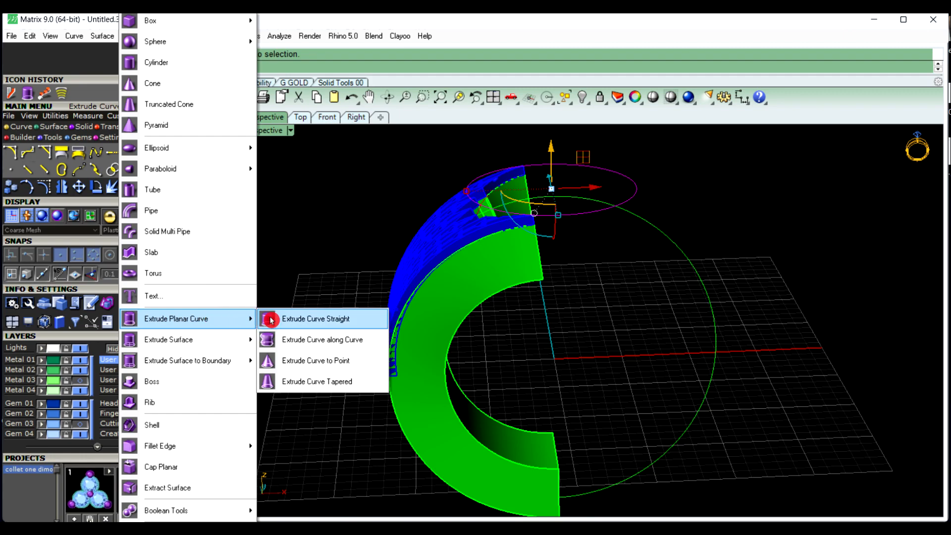
{"action": "left_click", "coordinate": [343, 319]}
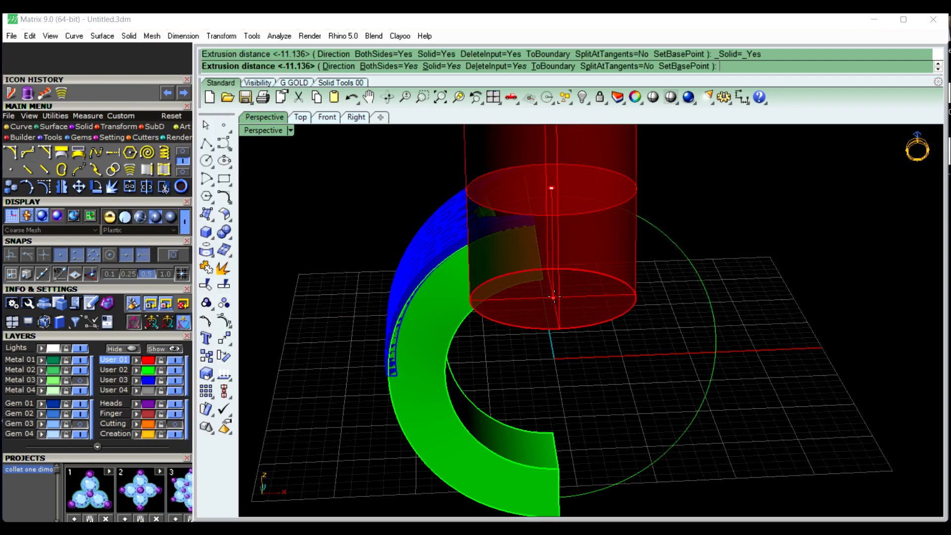
{"action": "left_click", "coordinate": [404, 67]}
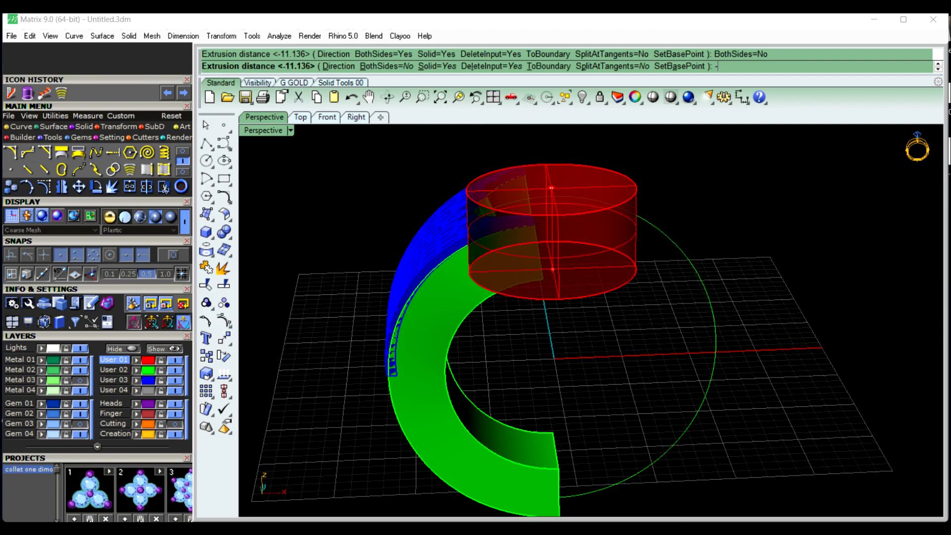
{"action": "key", "text": "Return"}
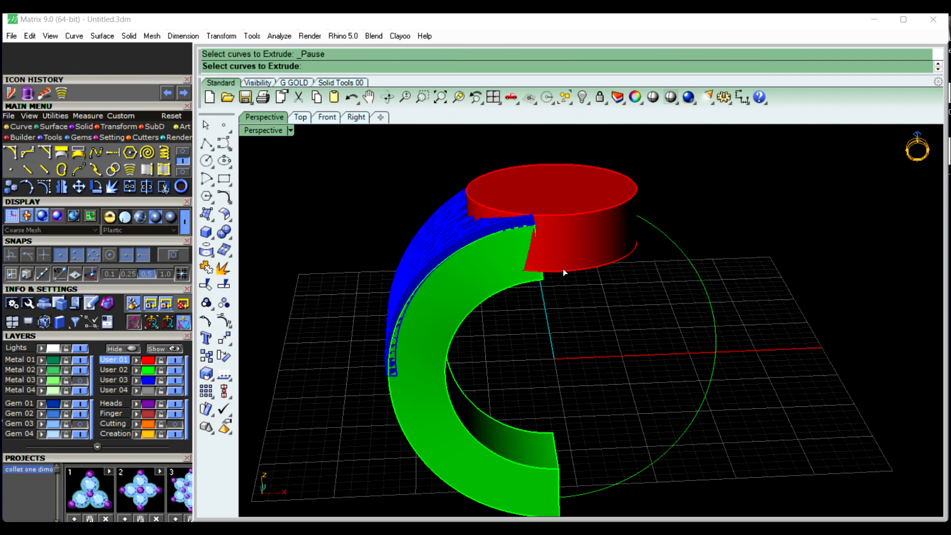
{"action": "right_click", "coordinate": [581, 357]}
Inspect how the red disc meets the forked band end and show the Metal 03 layer with the Om symbol curves
{"action": "right_click_drag", "start_coordinate": [581, 358], "coordinate": [530, 321]}
{"action": "scroll", "coordinate": [449, 374], "scroll_direction": "down", "scroll_amount": 3}
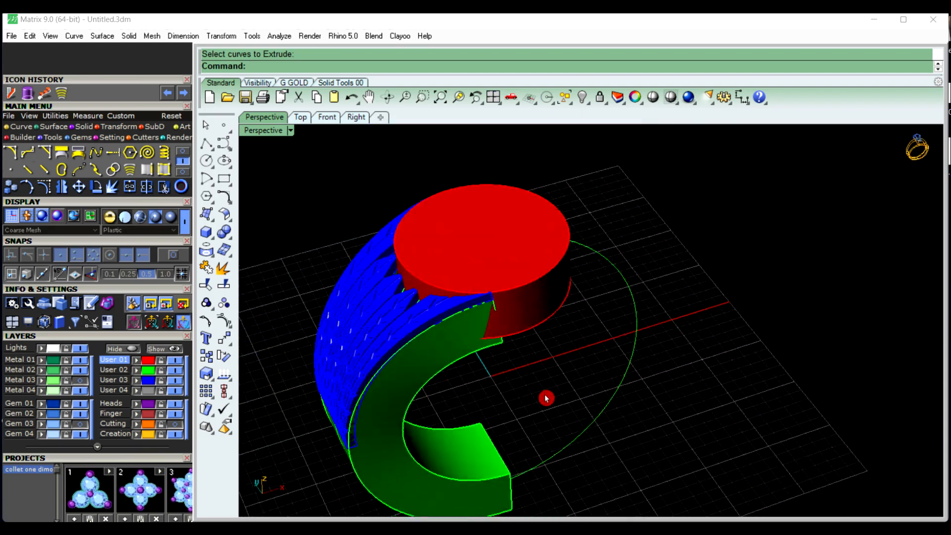
{"action": "scroll", "coordinate": [484, 238], "scroll_direction": "up", "scroll_amount": 5}
{"action": "right_click_drag", "start_coordinate": [534, 277], "coordinate": [569, 234]}
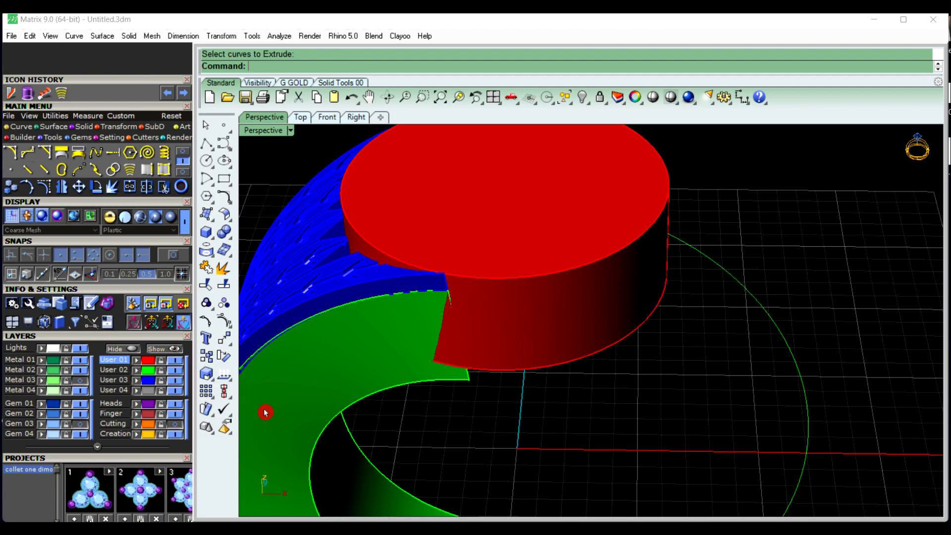
{"action": "scroll", "coordinate": [643, 318], "scroll_direction": "down", "scroll_amount": 3}
{"action": "right_click_drag", "start_coordinate": [643, 318], "coordinate": [618, 333]}
{"action": "scroll", "coordinate": [475, 232], "scroll_direction": "up", "scroll_amount": 3}
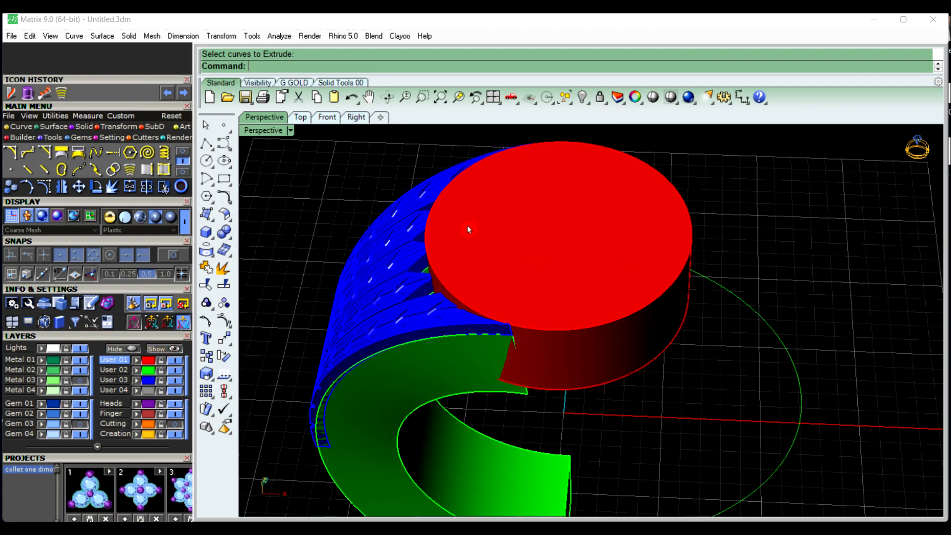
{"action": "left_click", "coordinate": [81, 381]}
{"action": "scroll", "coordinate": [446, 391], "scroll_direction": "down", "scroll_amount": 2}
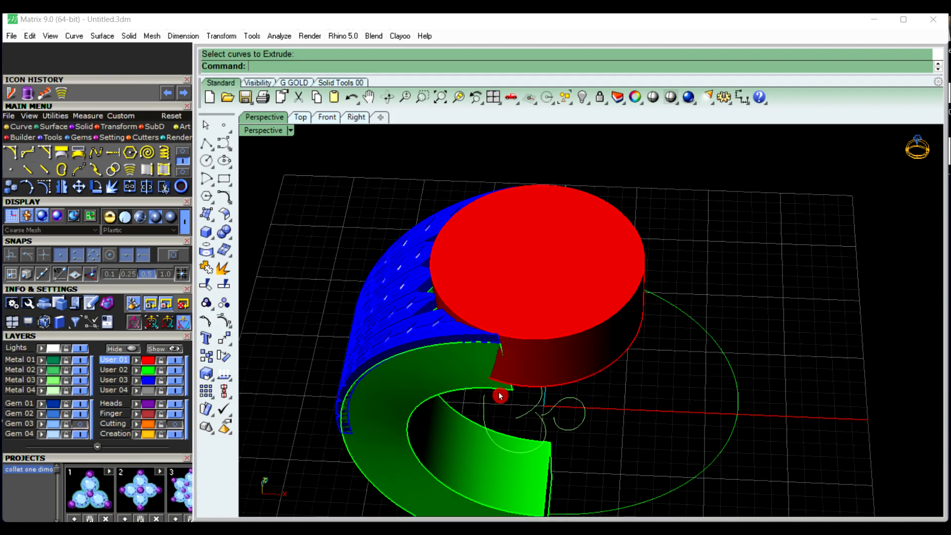
{"action": "right_click_drag", "start_coordinate": [484, 389], "coordinate": [569, 372]}
{"action": "scroll", "coordinate": [558, 435], "scroll_direction": "up", "scroll_amount": 3}
{"action": "scroll", "coordinate": [559, 435], "scroll_direction": "up", "scroll_amount": 1}
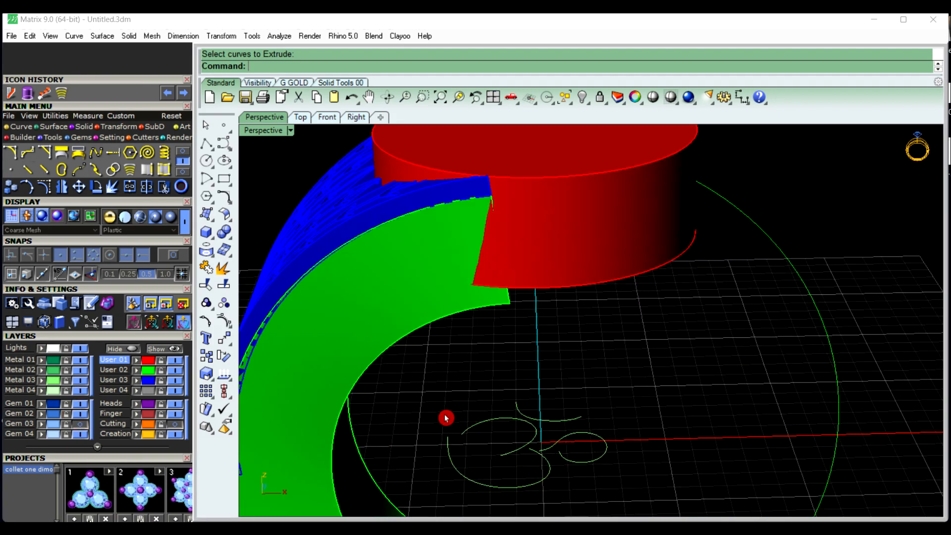
Move the four Om symbol curves up along Z to the level of the disc's top face
{"action": "left_click_drag", "start_coordinate": [428, 375], "coordinate": [635, 504]}
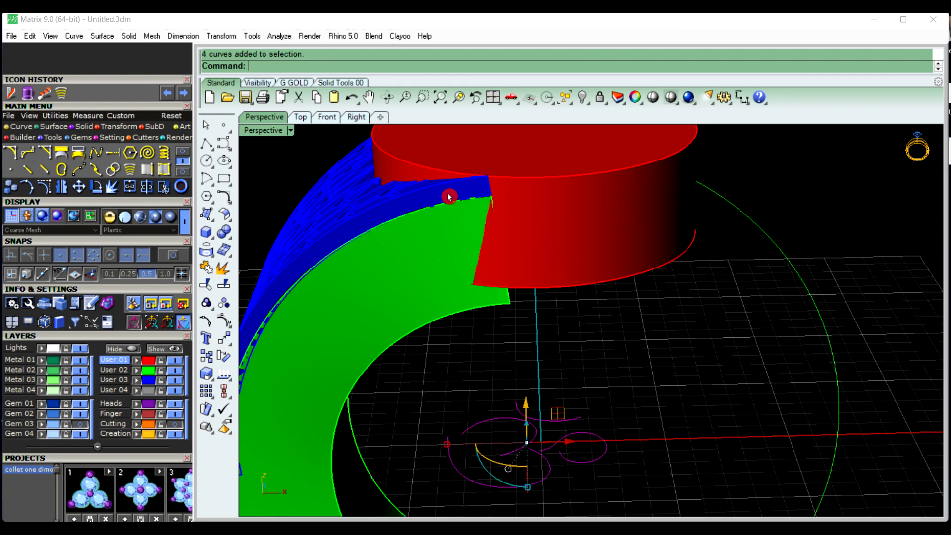
{"action": "left_click", "coordinate": [327, 118]}
{"action": "scroll", "coordinate": [449, 241], "scroll_direction": "down", "scroll_amount": 3}
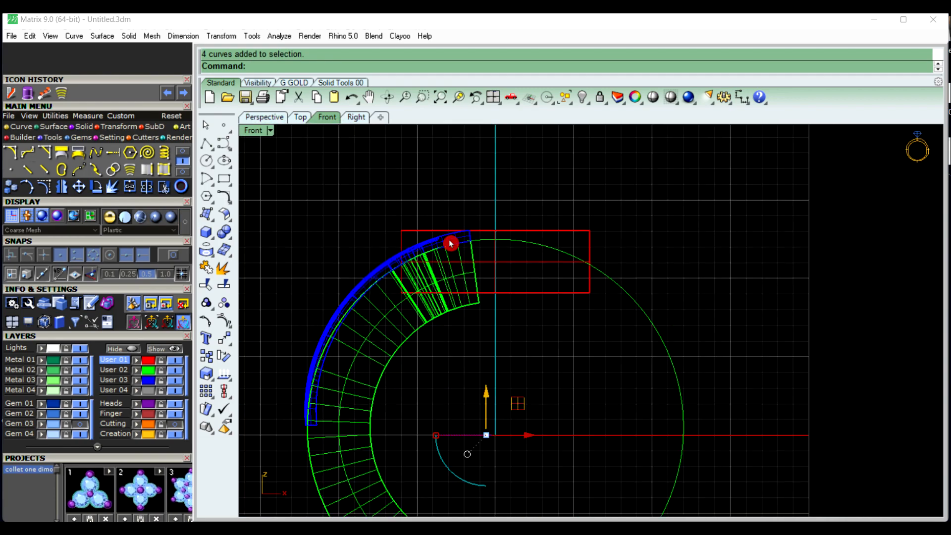
{"action": "left_click_drag", "start_coordinate": [485, 394], "coordinate": [492, 192]}
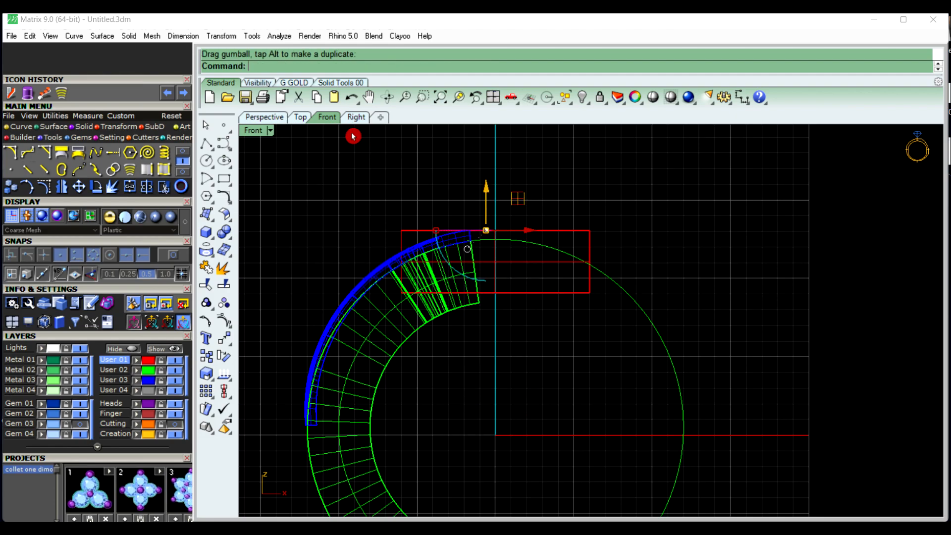
Shift the four Om symbol curves along X to centre them on the disc
{"action": "left_click", "coordinate": [300, 117]}
{"action": "scroll", "coordinate": [520, 312], "scroll_direction": "down", "scroll_amount": 1}
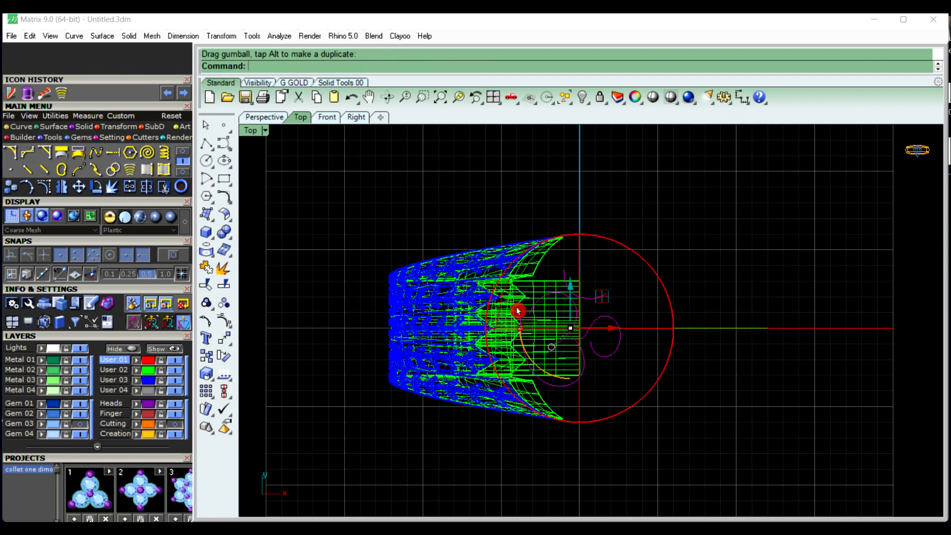
{"action": "scroll", "coordinate": [492, 291], "scroll_direction": "up", "scroll_amount": 4}
{"action": "left_click_drag", "start_coordinate": [568, 308], "coordinate": [584, 306]}
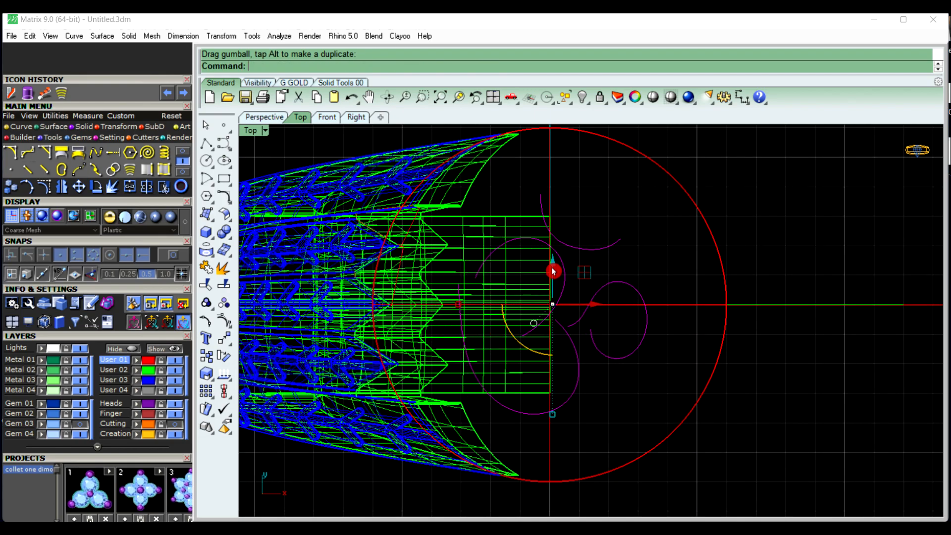
Shift the four Om symbol curves along Y to centre them on the disc and check their placement in perspective
{"action": "left_click_drag", "start_coordinate": [553, 271], "coordinate": [552, 249]}
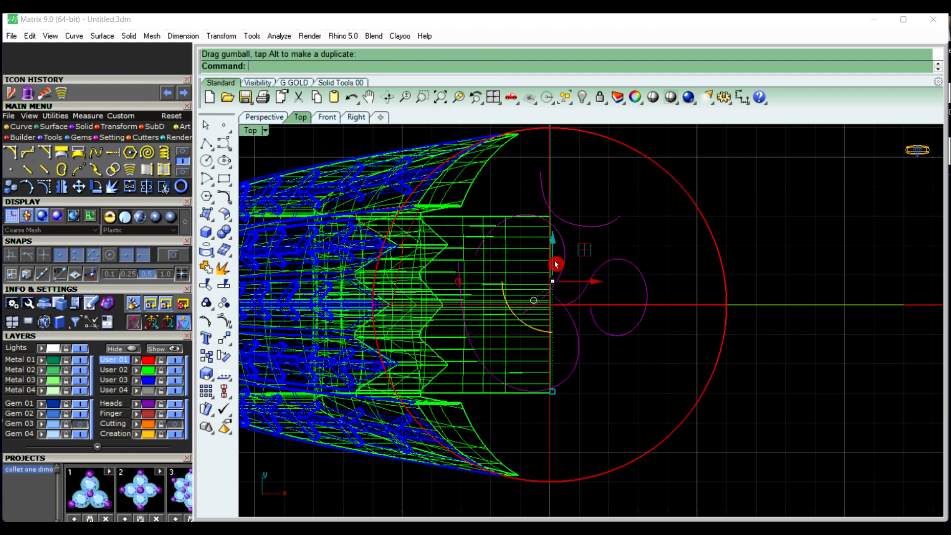
{"action": "left_click", "coordinate": [683, 259]}
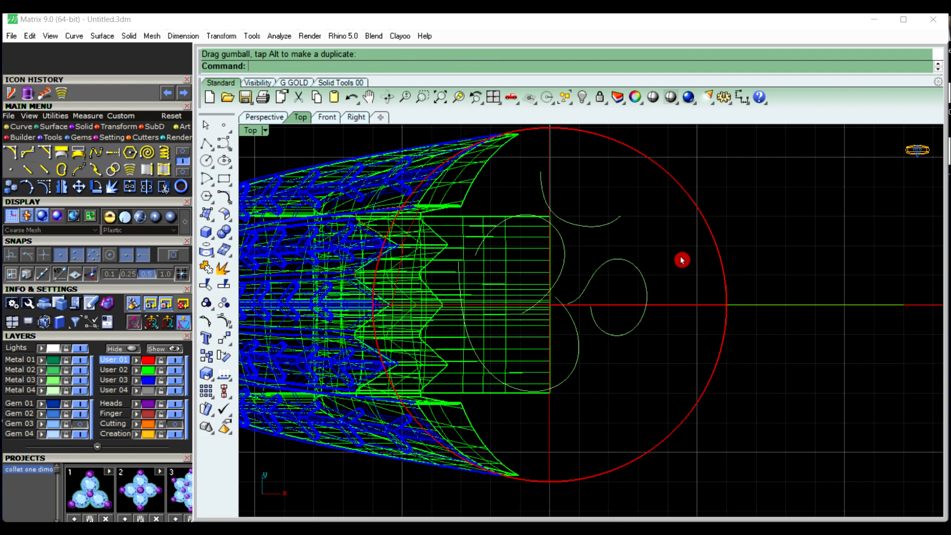
{"action": "left_click", "coordinate": [268, 117]}
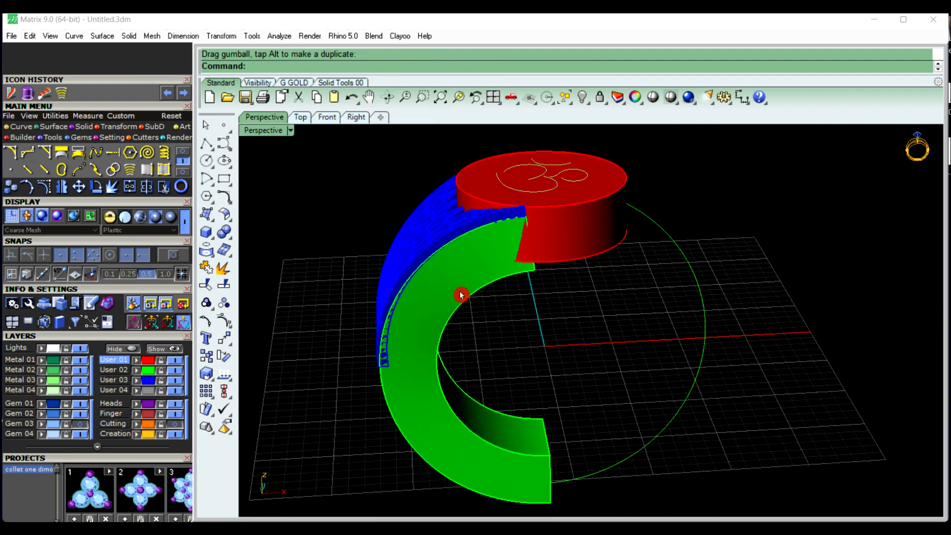
{"action": "right_click_drag", "start_coordinate": [429, 296], "coordinate": [518, 295]}
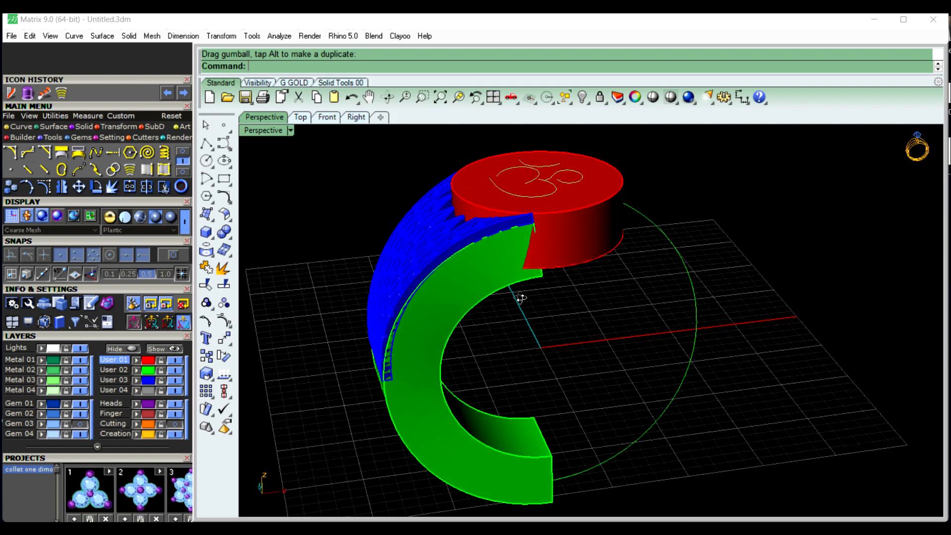
Hide the User 03 and User 02 layers so that only the disc and the Om curves remain
{"action": "left_click", "coordinate": [176, 379]}
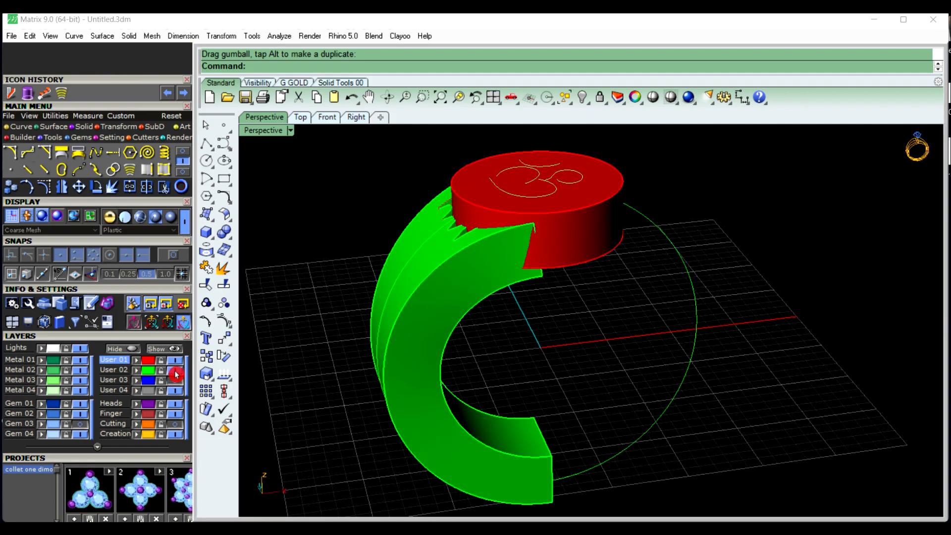
{"action": "left_click", "coordinate": [175, 371]}
{"action": "right_click_drag", "start_coordinate": [403, 378], "coordinate": [528, 334]}
Delete the leftover red zigzag outline curves at the disc's left edge in the Top view
{"action": "left_click", "coordinate": [303, 118]}
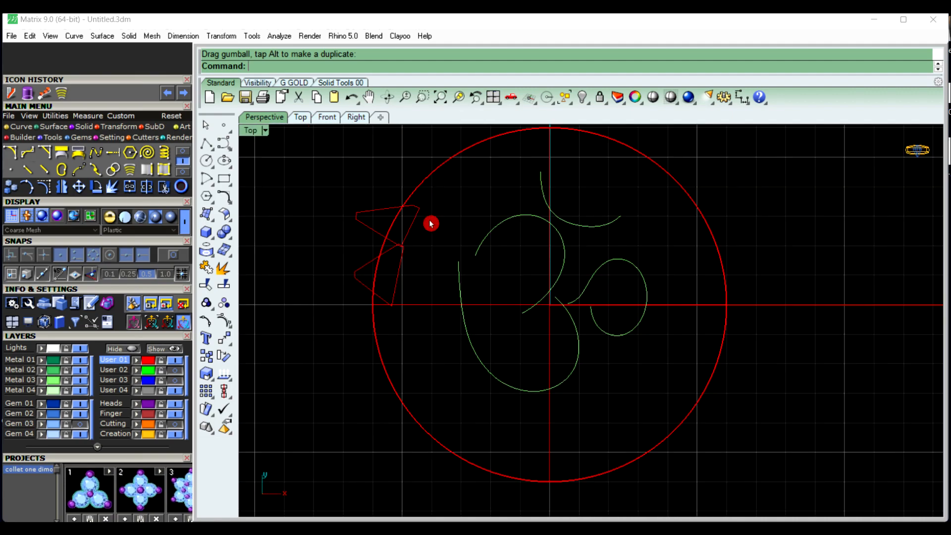
{"action": "left_click_drag", "start_coordinate": [323, 189], "coordinate": [429, 328]}
{"action": "key", "text": "Delete"}
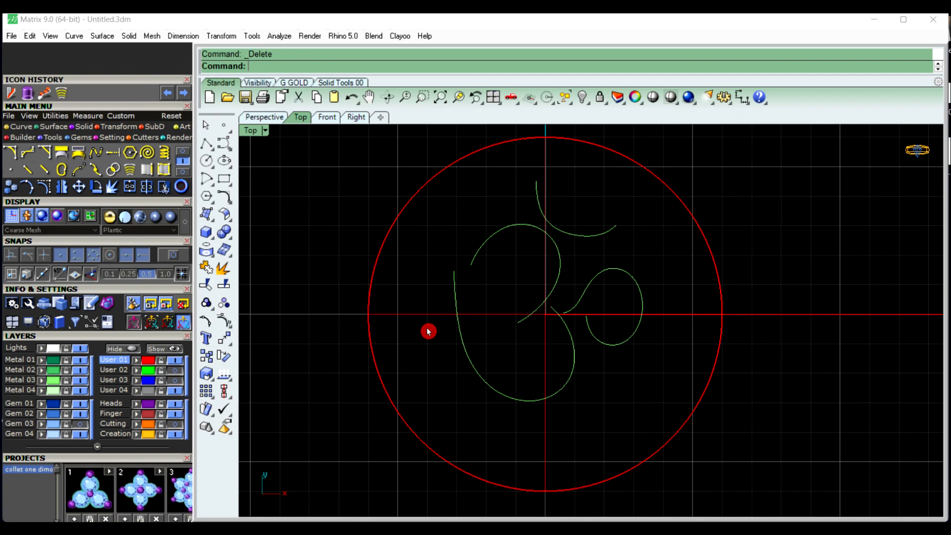
Examine the Om symbol's stroke thickness and shape on the reference ring image and compare it with the curves
{"action": "scroll", "coordinate": [428, 329], "scroll_direction": "down", "scroll_amount": 4}
{"action": "right_click_drag", "start_coordinate": [452, 351], "coordinate": [452, 342]}
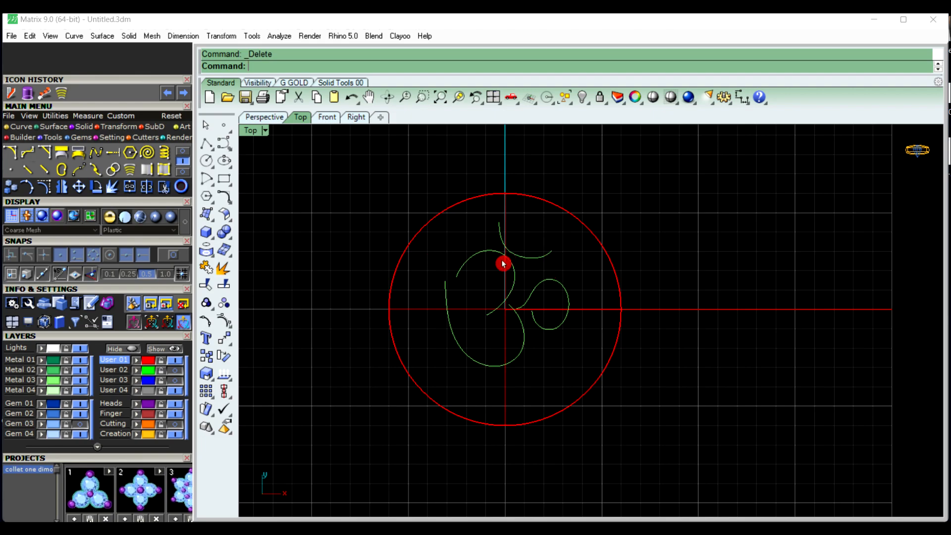
{"action": "scroll", "coordinate": [407, 276], "scroll_direction": "down", "scroll_amount": 7}
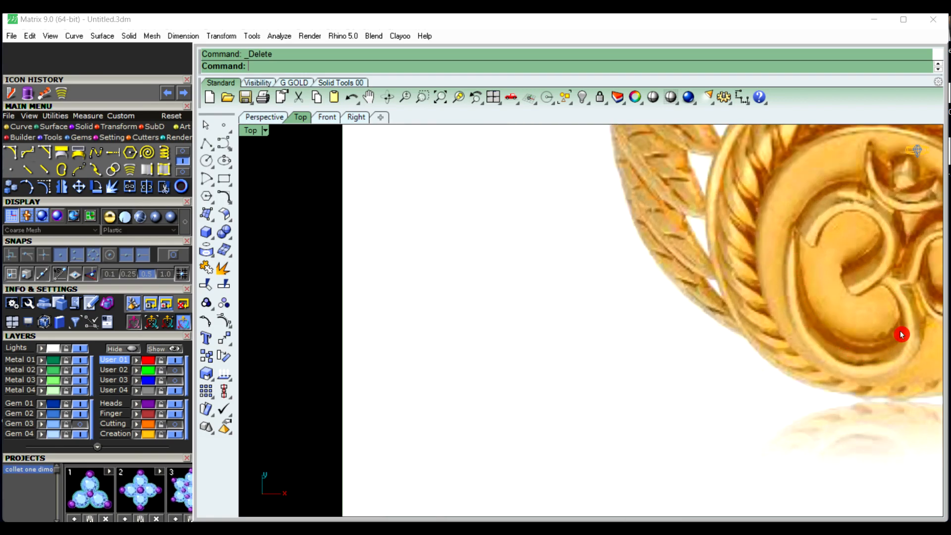
{"action": "scroll", "coordinate": [666, 278], "scroll_direction": "down", "scroll_amount": 6}
{"action": "scroll", "coordinate": [376, 276], "scroll_direction": "up", "scroll_amount": 6}
{"action": "scroll", "coordinate": [471, 267], "scroll_direction": "up", "scroll_amount": 10}
{"action": "right_click_drag", "start_coordinate": [517, 268], "coordinate": [492, 287]}
{"action": "scroll", "coordinate": [491, 262], "scroll_direction": "up", "scroll_amount": 3}
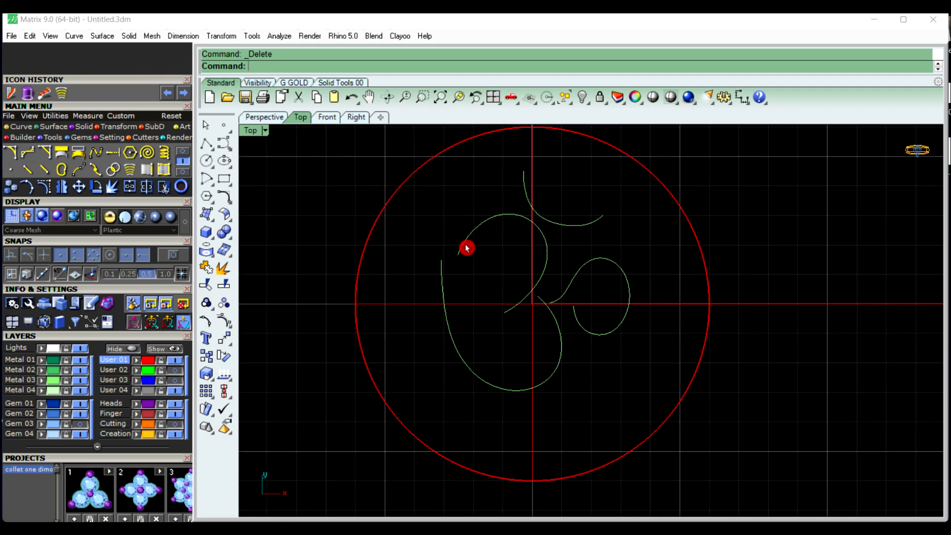
Pipe the upper curve of the Om's 3-shaped part with start and end diameters of 0.7 and round caps
{"action": "left_click", "coordinate": [474, 283]}
{"action": "type", "text": "Pipe"}
{"action": "key", "text": "Return"}
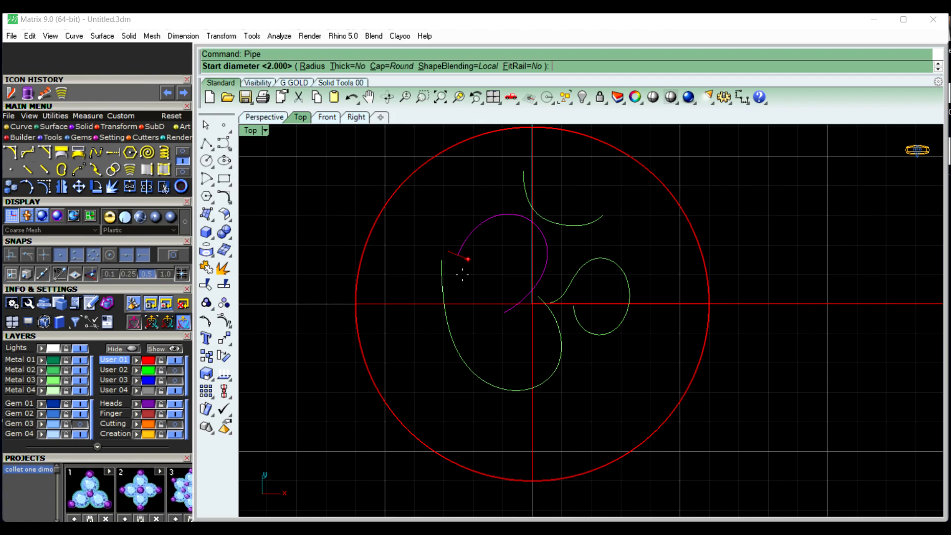
{"action": "type", "text": ".7"}
{"action": "key", "text": "Return"}
{"action": "key", "text": "Return"}
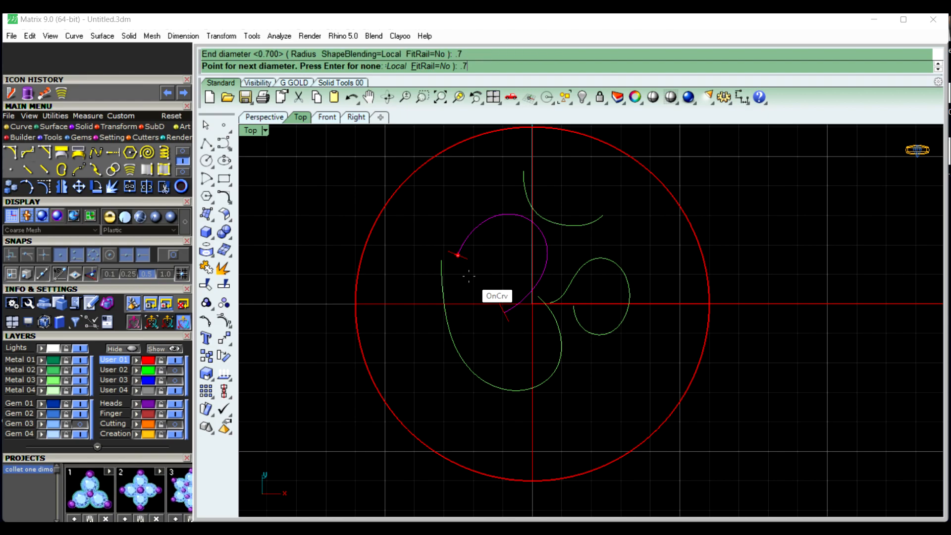
{"action": "right_click", "coordinate": [470, 280]}
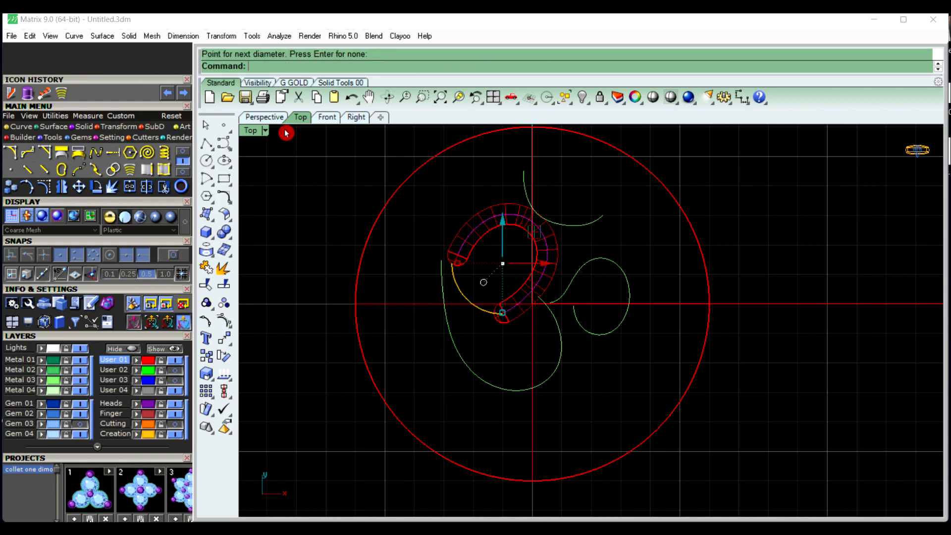
Set the Top viewport's display mode to Shaded
{"action": "left_click", "coordinate": [266, 133]}
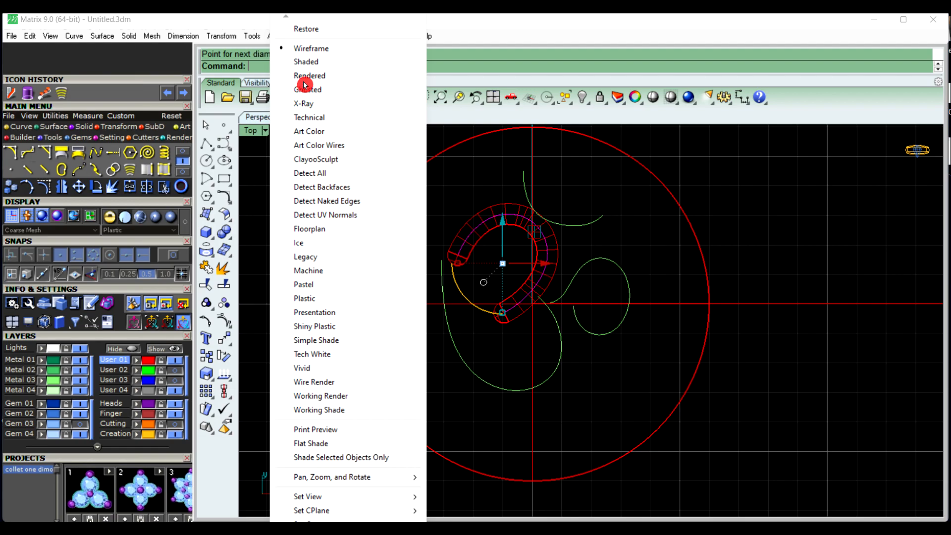
{"action": "left_click", "coordinate": [311, 63]}
{"action": "left_click", "coordinate": [340, 155]}
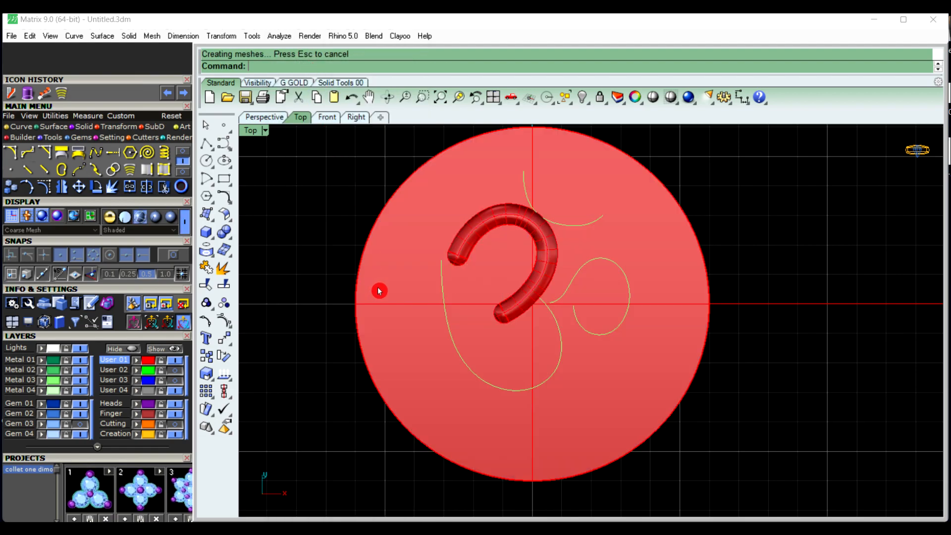
{"action": "scroll", "coordinate": [445, 302], "scroll_direction": "up", "scroll_amount": 2}
{"action": "left_click", "coordinate": [569, 370]}
{"action": "left_click", "coordinate": [820, 417]}
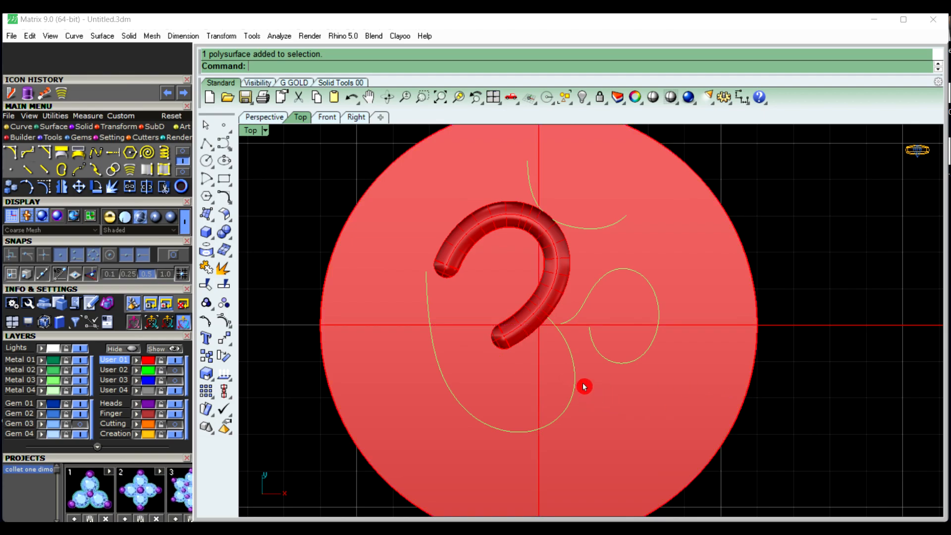
{"action": "left_click", "coordinate": [576, 383]}
{"action": "right_click", "coordinate": [576, 382]}
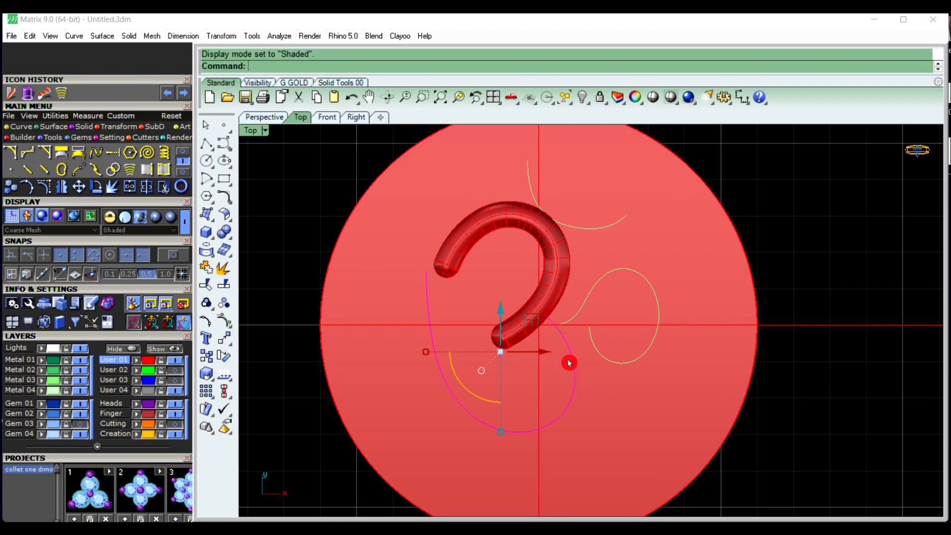
{"action": "left_click", "coordinate": [828, 429]}
Pipe the lower curve of the Om's 3-shaped part with a start diameter of 0.7 and round caps
{"action": "left_click", "coordinate": [568, 408]}
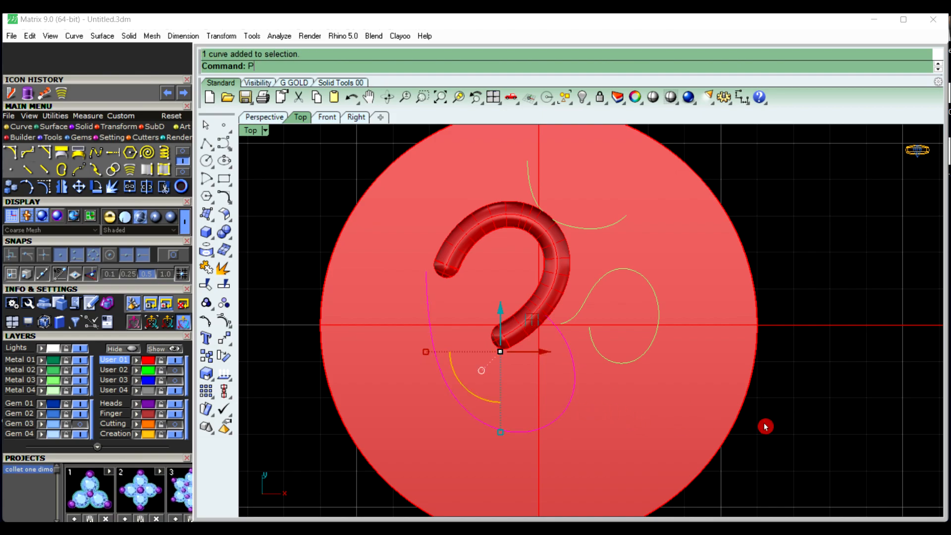
{"action": "type", "text": "Pipe"}
{"action": "key", "text": "Return"}
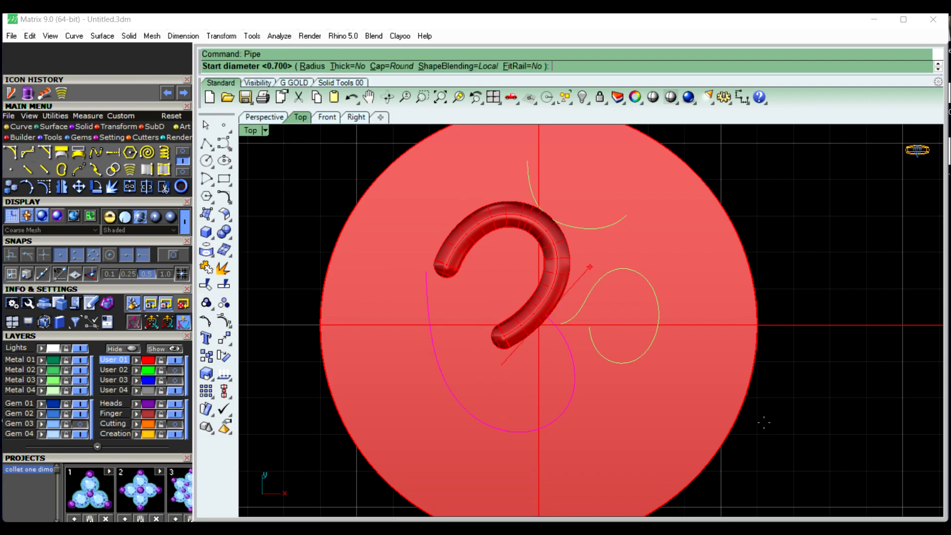
{"action": "type", "text": ".7"}
{"action": "key", "text": "Return"}
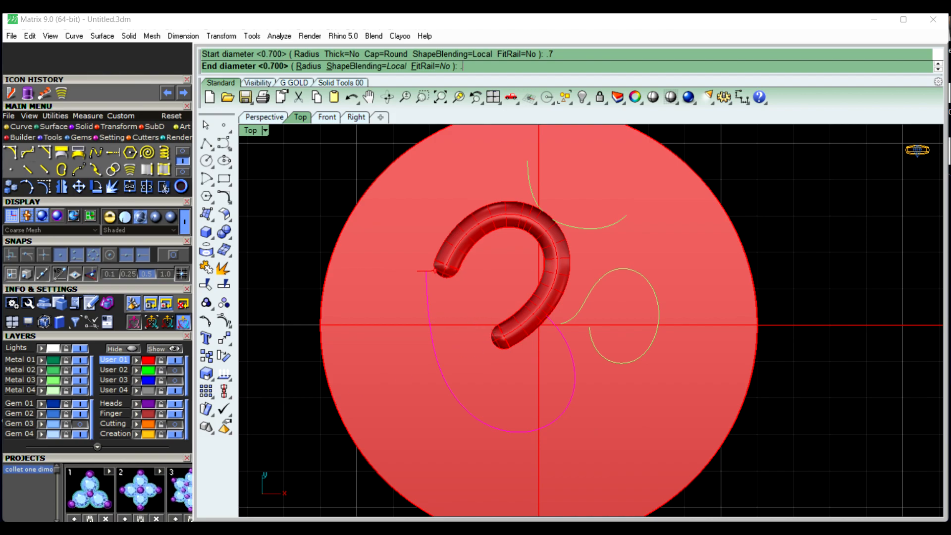
{"action": "key", "text": "Return"}
{"action": "key", "text": "Return"}
{"action": "left_click", "coordinate": [342, 289]}
{"action": "left_click", "coordinate": [299, 276]}
{"action": "scroll", "coordinate": [346, 303], "scroll_direction": "down", "scroll_amount": 2}
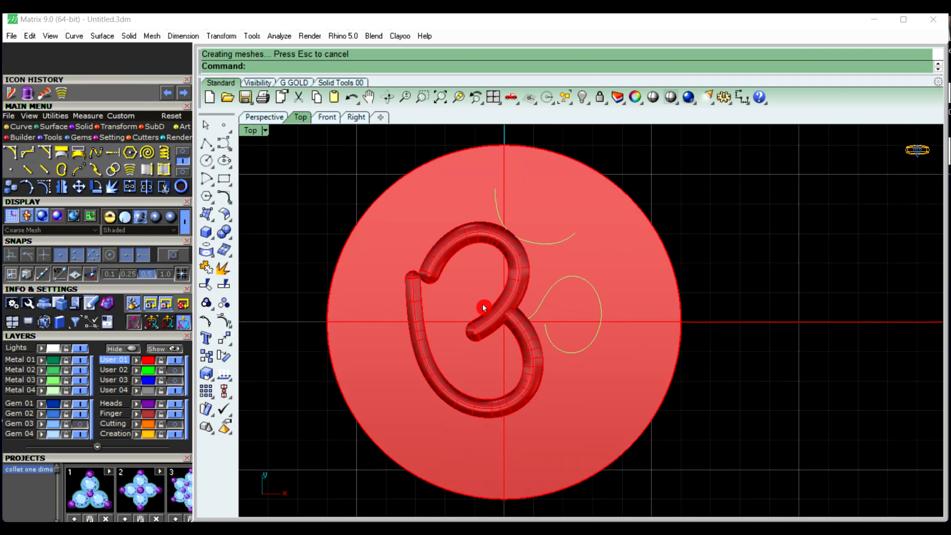
Pipe the Om's right loop curve with a diameter of 0.5 and round caps
{"action": "left_click", "coordinate": [552, 307]}
{"action": "key", "text": "Return"}
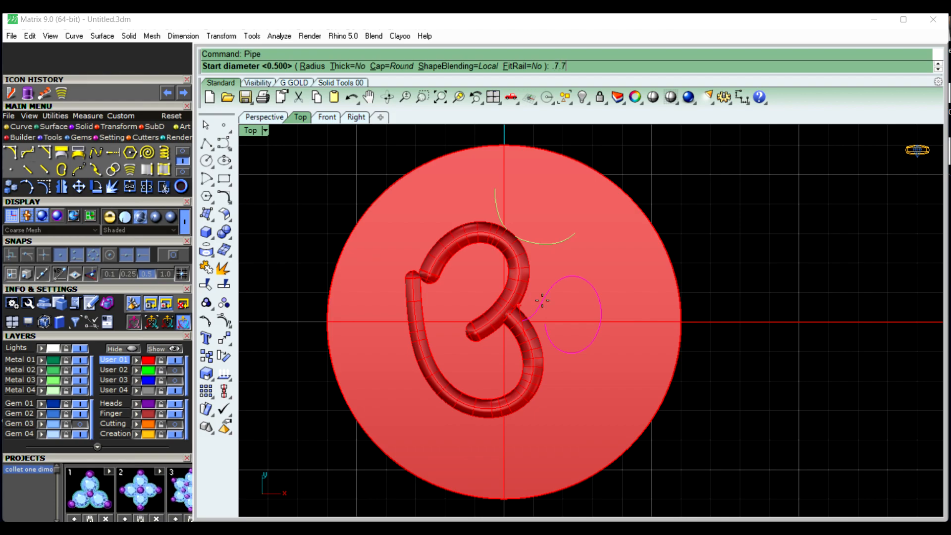
{"action": "key", "text": "Return"}
{"action": "key", "text": "Return"}
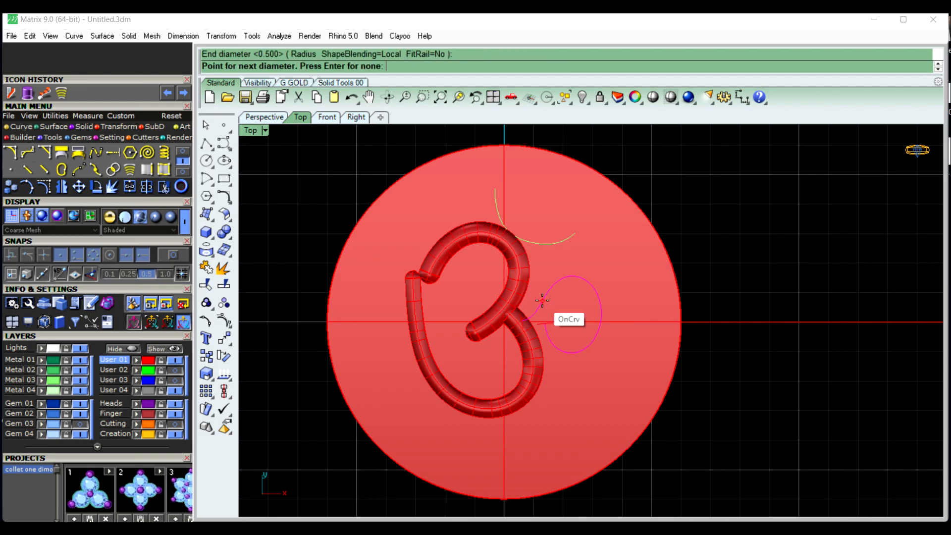
{"action": "key", "text": "Return"}
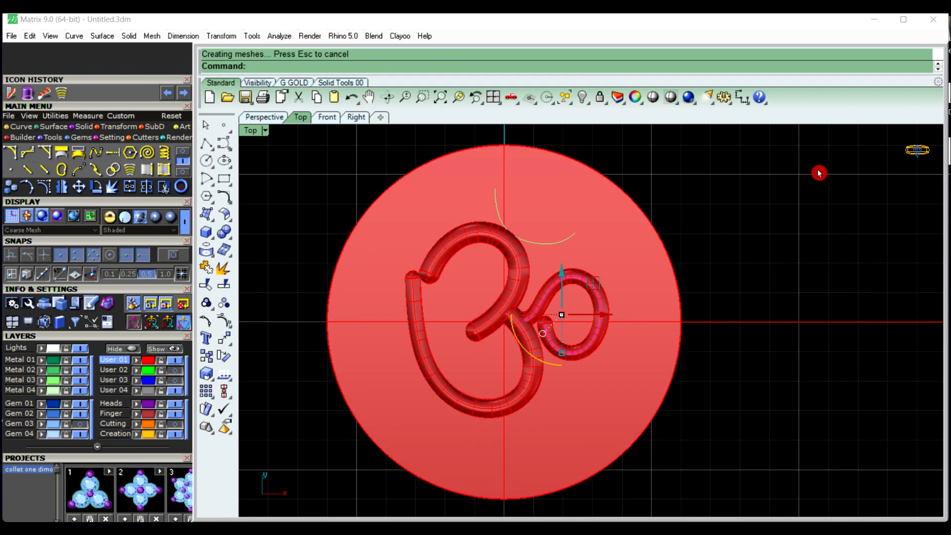
Check the reference ring, and pipe the Om's crescent curve from a 0.5 start diameter to a 0.7 end diameter
{"action": "scroll", "coordinate": [499, 302], "scroll_direction": "down", "scroll_amount": 6}
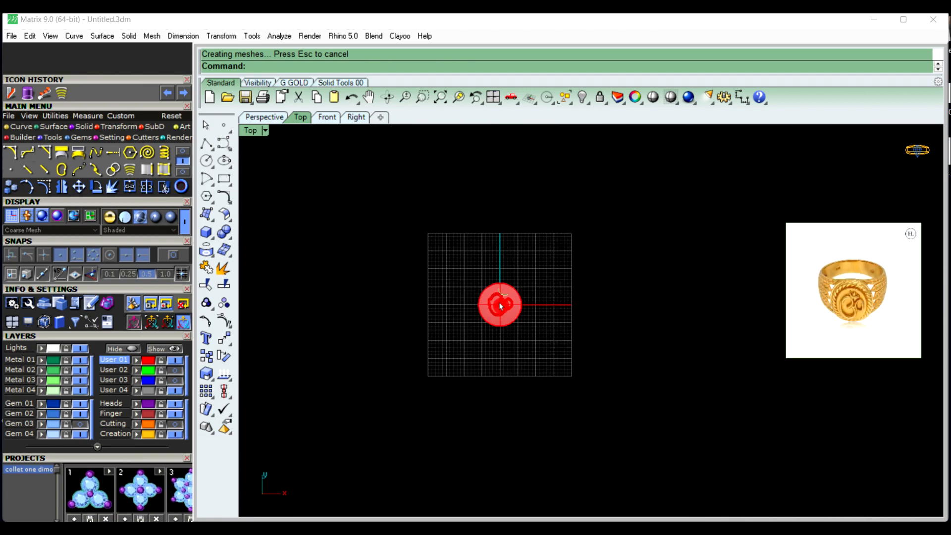
{"action": "scroll", "coordinate": [832, 311], "scroll_direction": "up", "scroll_amount": 8}
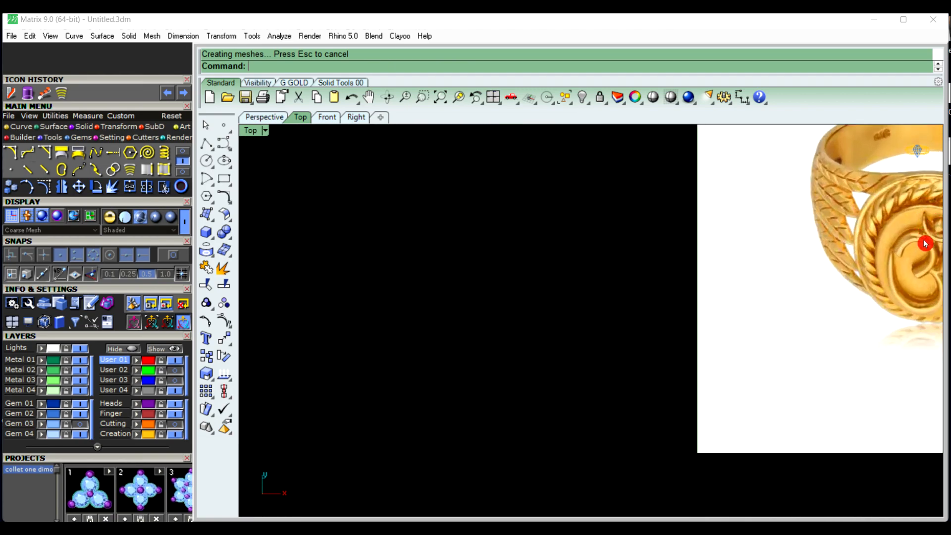
{"action": "scroll", "coordinate": [721, 312], "scroll_direction": "down", "scroll_amount": 6}
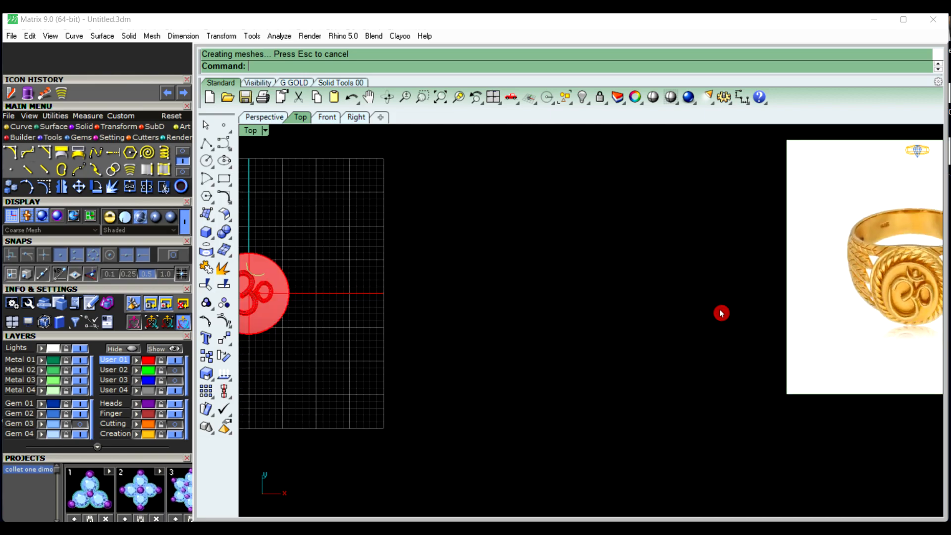
{"action": "scroll", "coordinate": [452, 304], "scroll_direction": "up", "scroll_amount": 6}
{"action": "left_click", "coordinate": [520, 283]}
{"action": "right_click", "coordinate": [518, 279]}
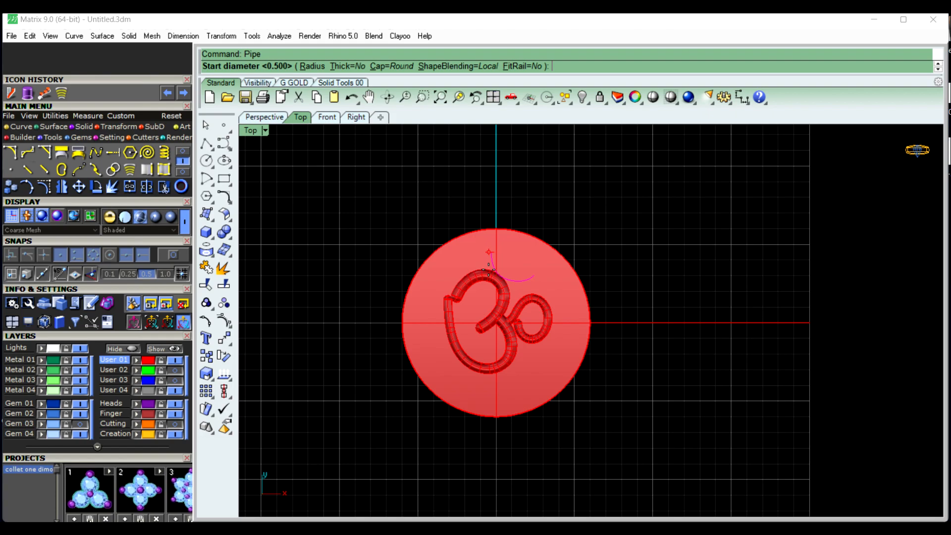
{"action": "scroll", "coordinate": [488, 267], "scroll_direction": "up", "scroll_amount": 3}
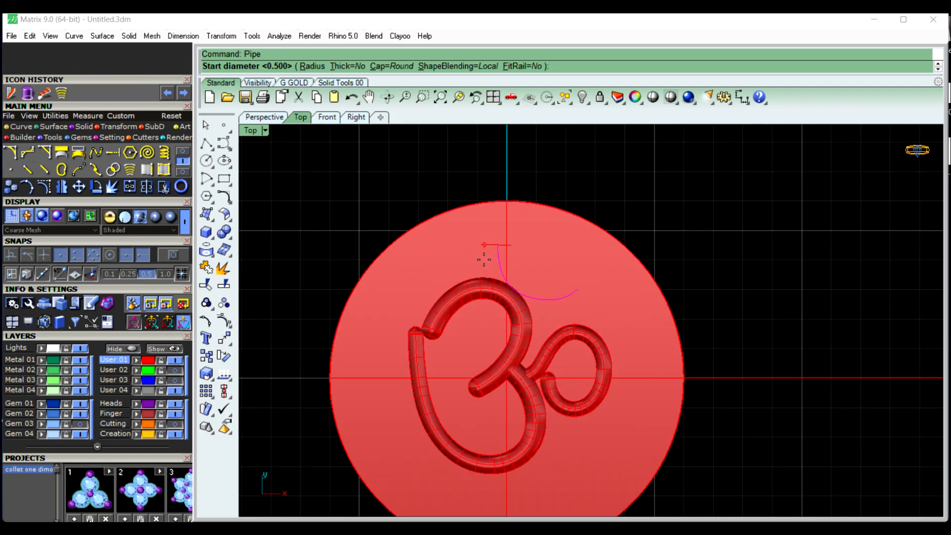
{"action": "key", "text": "Return"}
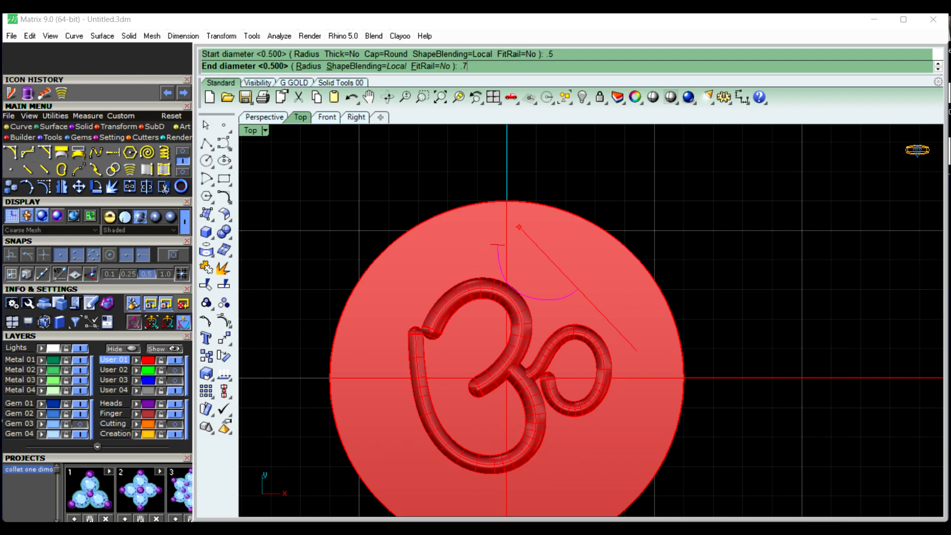
{"action": "type", "text": ".7"}
{"action": "key", "text": "Return"}
{"action": "key", "text": "Return"}
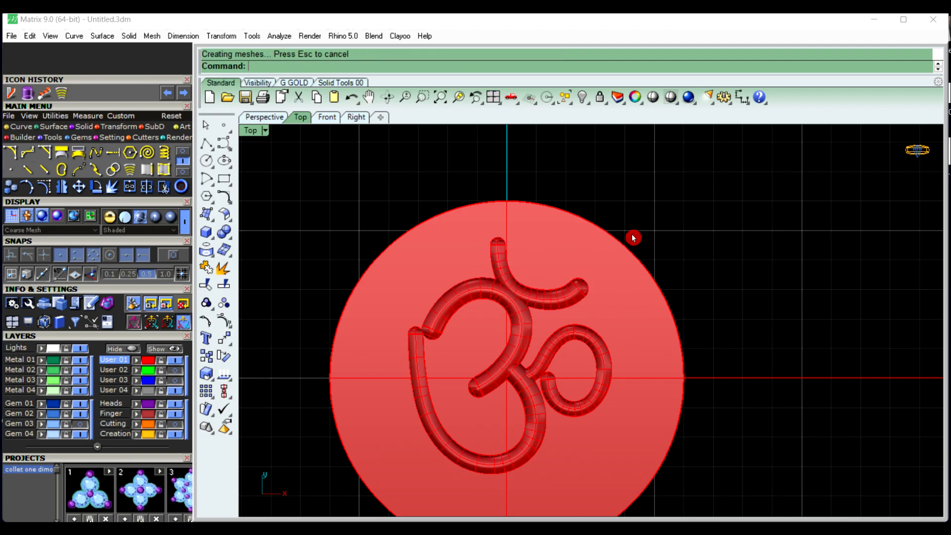
Assign all four piped parts of the Om symbol to the Metal 04 layer
{"action": "scroll", "coordinate": [632, 235], "scroll_direction": "down", "scroll_amount": 4}
{"action": "right_click_drag", "start_coordinate": [632, 288], "coordinate": [624, 280]}
{"action": "scroll", "coordinate": [563, 269], "scroll_direction": "up", "scroll_amount": 4}
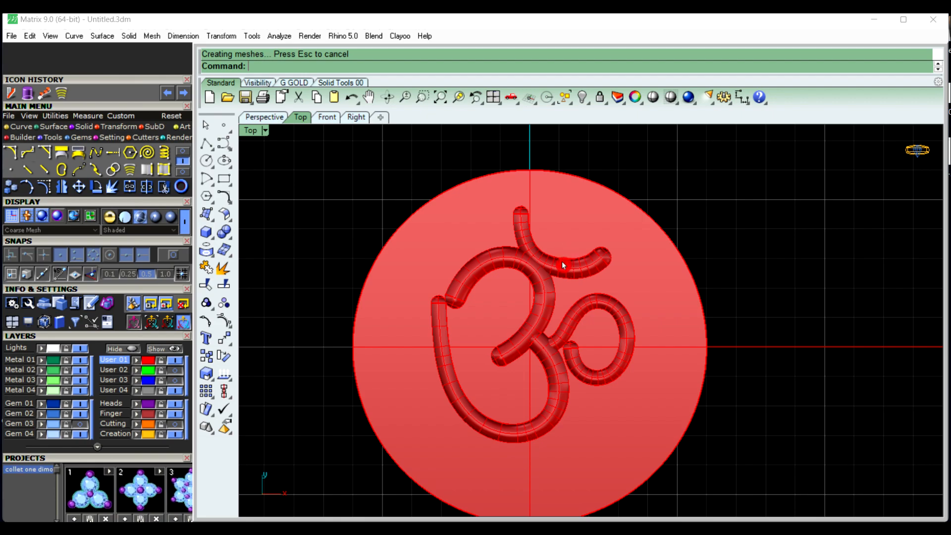
{"action": "scroll", "coordinate": [528, 239], "scroll_direction": "down", "scroll_amount": 3}
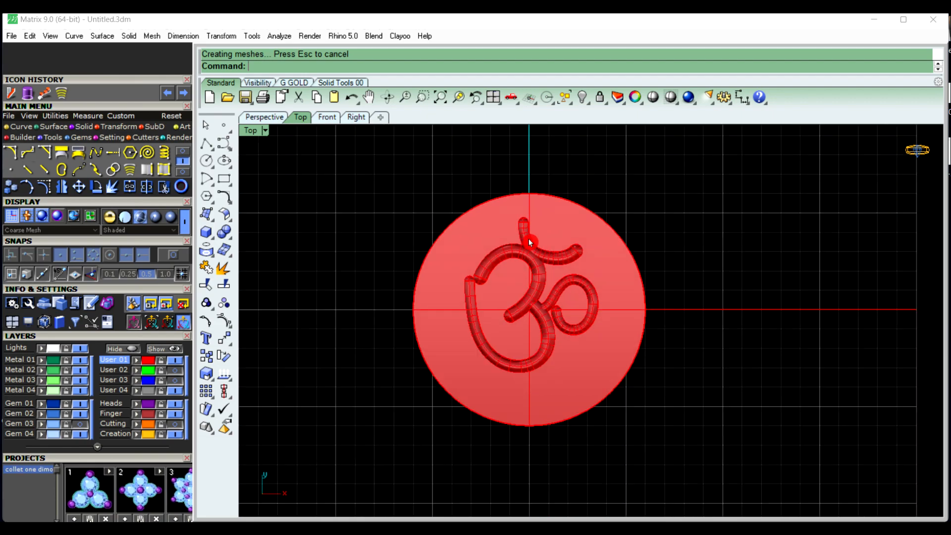
{"action": "left_click", "coordinate": [281, 120]}
{"action": "right_click_drag", "start_coordinate": [418, 244], "coordinate": [485, 261]}
{"action": "scroll", "coordinate": [486, 251], "scroll_direction": "up", "scroll_amount": 3}
{"action": "left_click", "coordinate": [492, 218]}
{"action": "scroll", "coordinate": [468, 275], "scroll_direction": "up", "scroll_amount": 3}
{"action": "left_click", "coordinate": [469, 275], "text": "shift"}
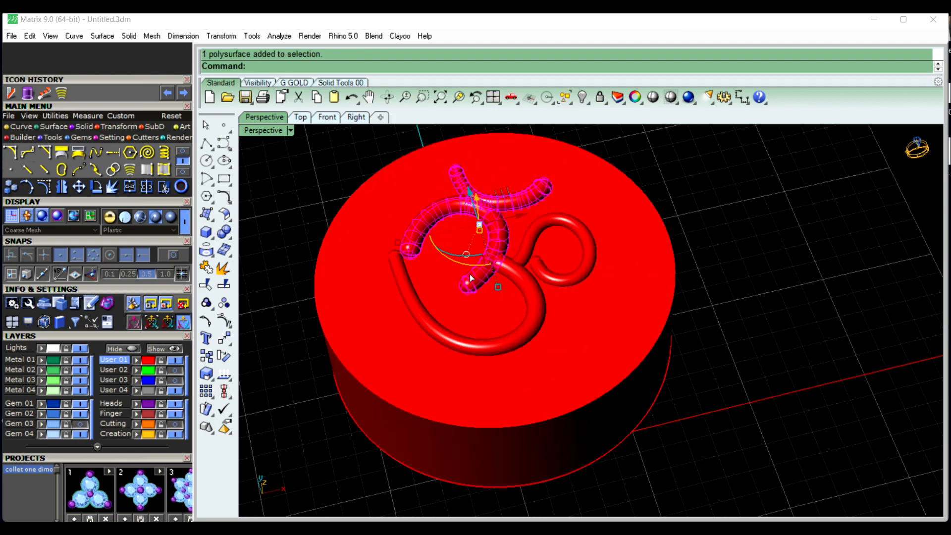
{"action": "left_click", "coordinate": [525, 288], "text": "shift"}
{"action": "left_click", "coordinate": [560, 275], "text": "shift"}
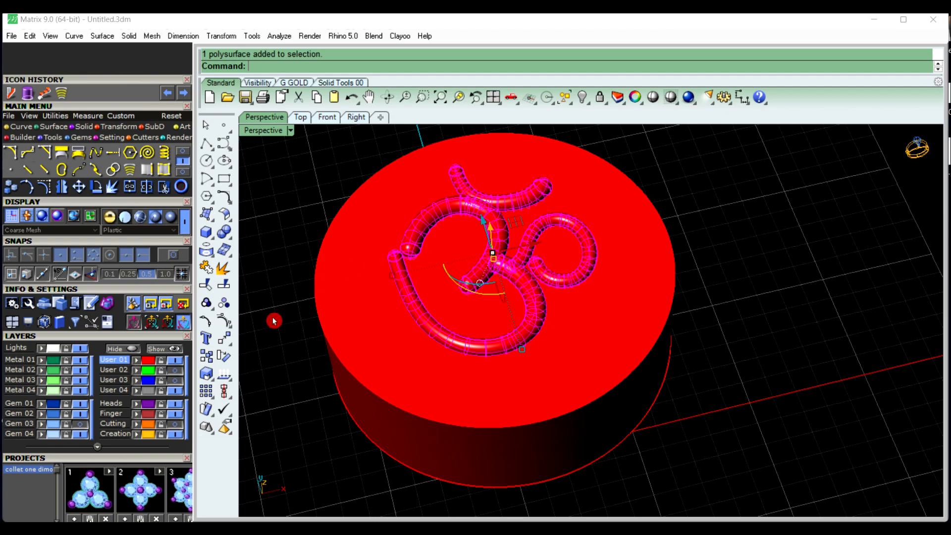
{"action": "left_click", "coordinate": [43, 386]}
{"action": "key", "text": "Escape"}
Check the reference ring, duplicate the disc's upper rim edge as a curve, and make Metal 04 the current layer
{"action": "scroll", "coordinate": [539, 354], "scroll_direction": "down", "scroll_amount": 2}
{"action": "right_click_drag", "start_coordinate": [538, 350], "coordinate": [433, 397]}
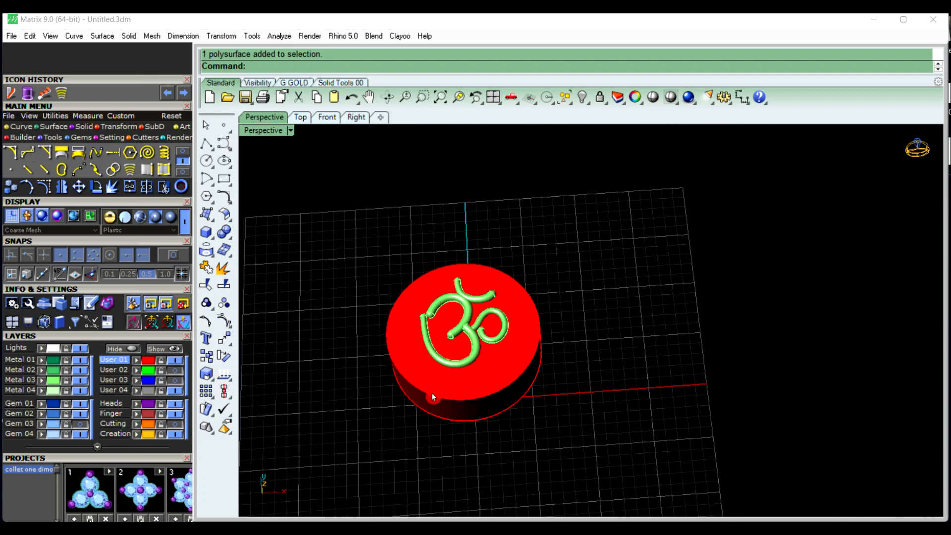
{"action": "scroll", "coordinate": [435, 393], "scroll_direction": "down", "scroll_amount": 3}
{"action": "scroll", "coordinate": [728, 372], "scroll_direction": "up", "scroll_amount": 5}
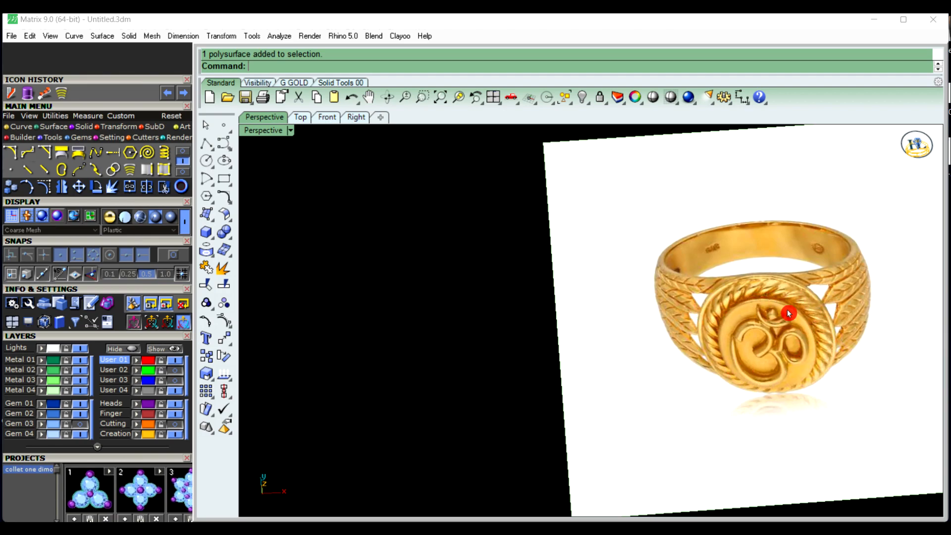
{"action": "scroll", "coordinate": [801, 299], "scroll_direction": "down", "scroll_amount": 5}
{"action": "scroll", "coordinate": [542, 302], "scroll_direction": "up", "scroll_amount": 6}
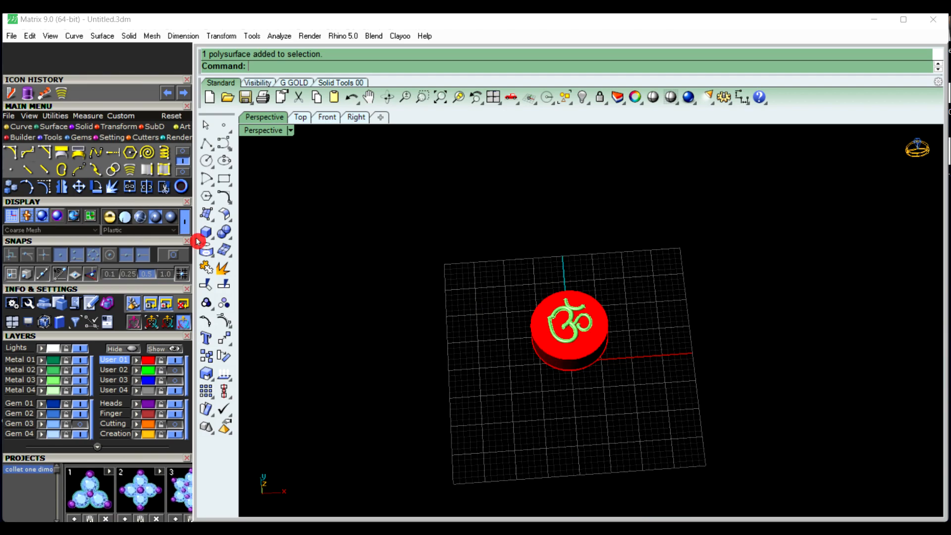
{"action": "left_click", "coordinate": [150, 171]}
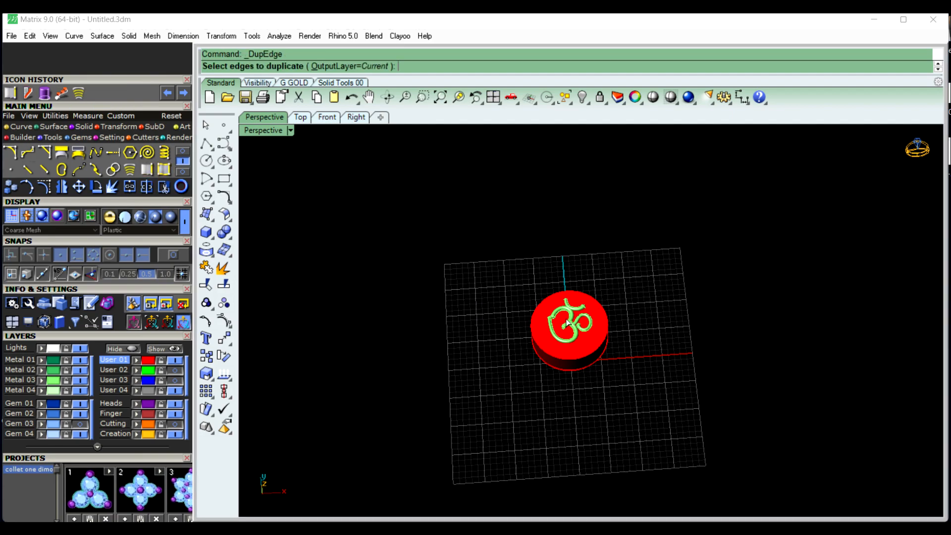
{"action": "scroll", "coordinate": [574, 337], "scroll_direction": "up", "scroll_amount": 4}
{"action": "left_click", "coordinate": [590, 411]}
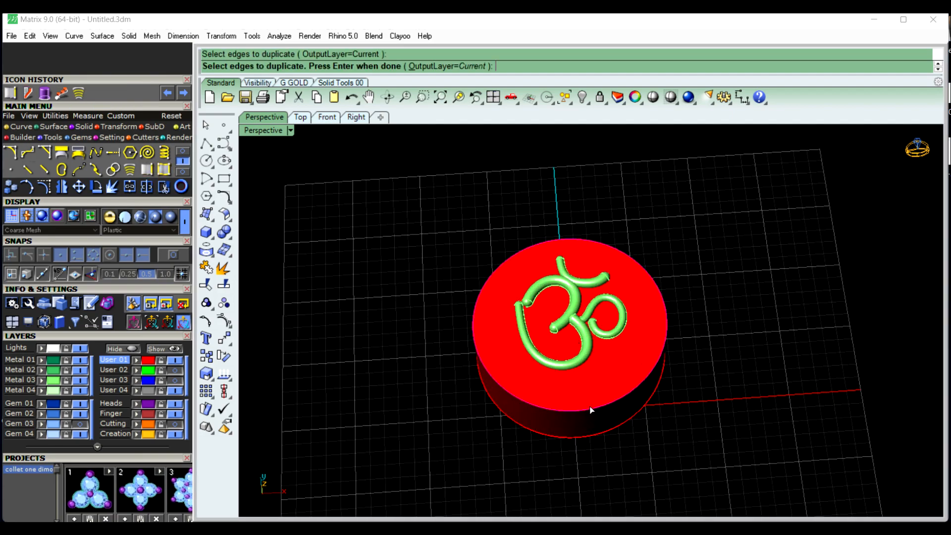
{"action": "right_click", "coordinate": [673, 423]}
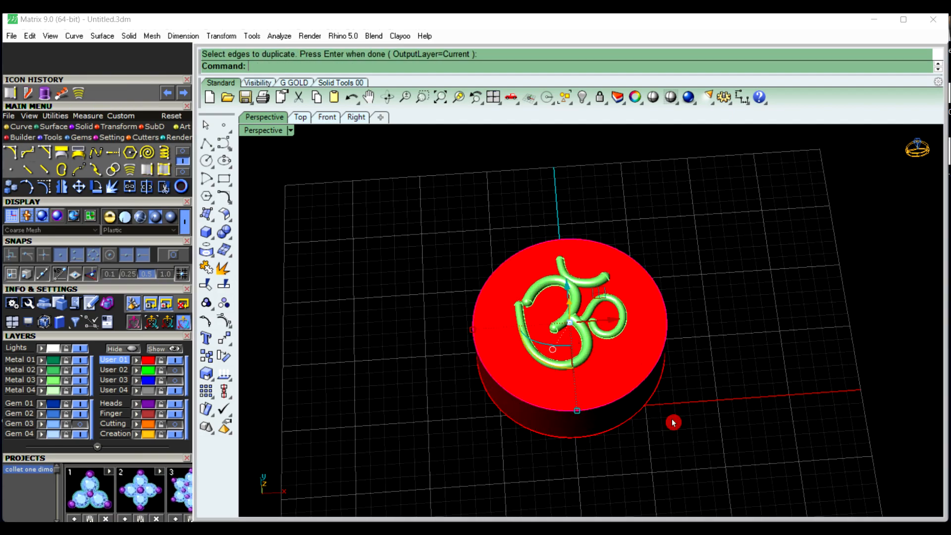
{"action": "left_click", "coordinate": [33, 393]}
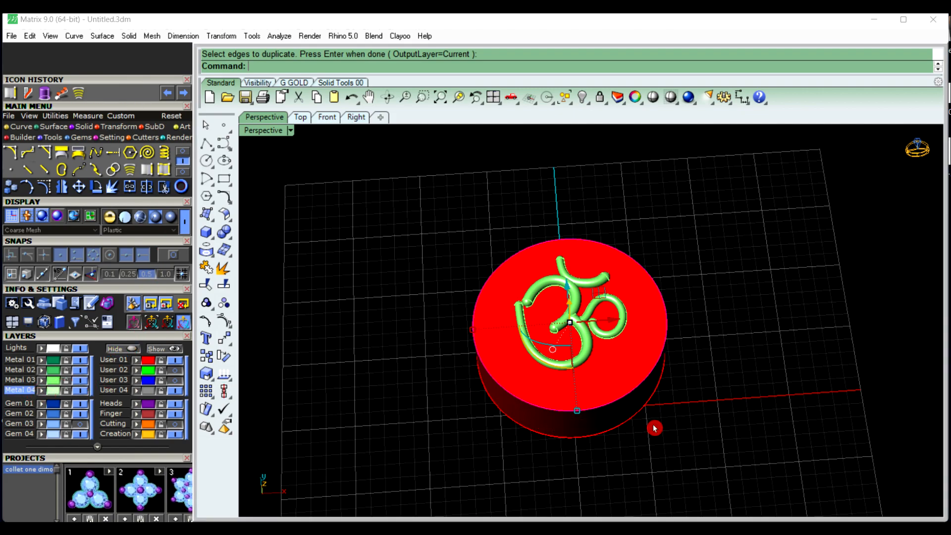
Try to offset the duplicated rim curve outward by 0.1 in the Top view
{"action": "left_click", "coordinate": [302, 119]}
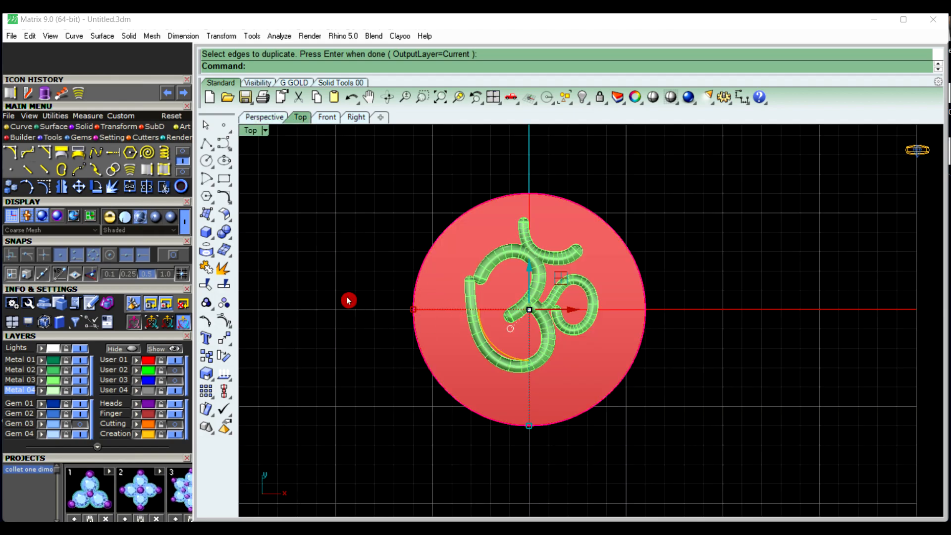
{"action": "key", "text": "Return"}
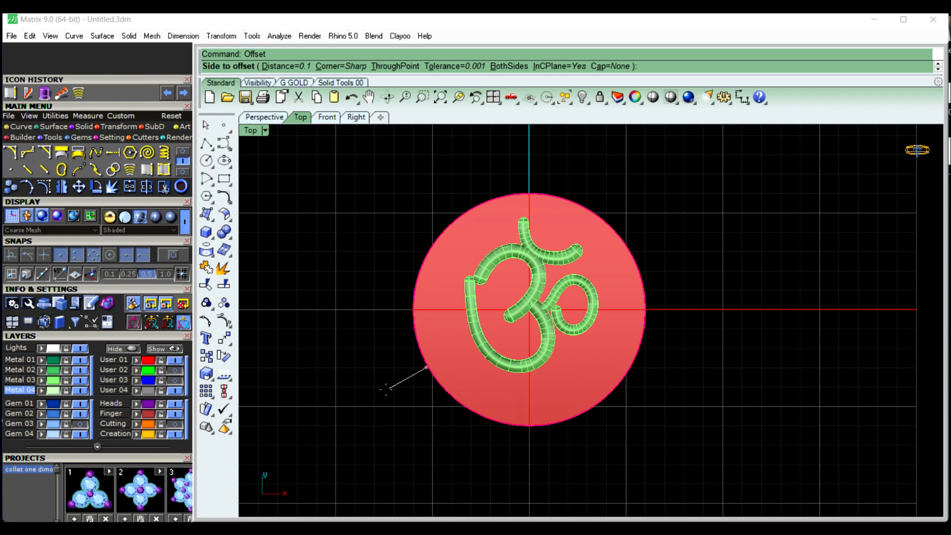
{"action": "left_click", "coordinate": [368, 397]}
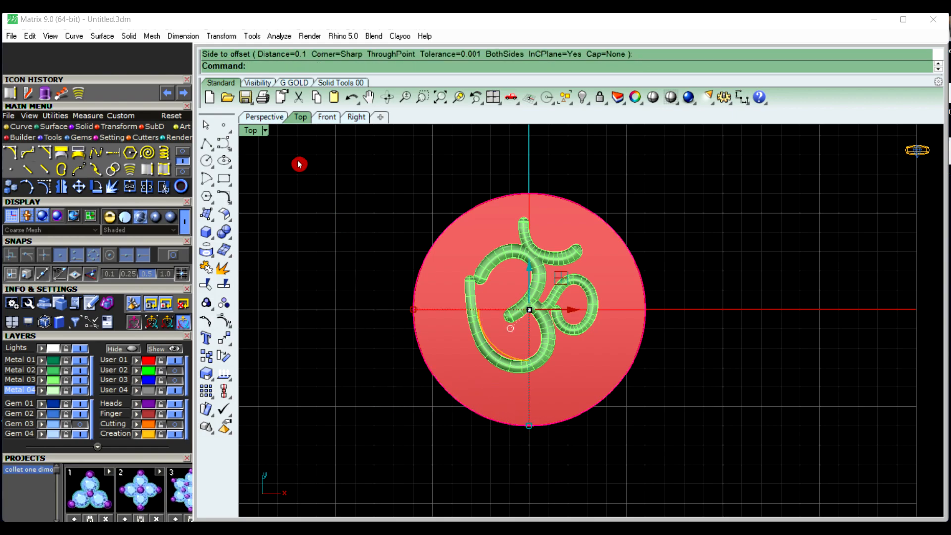
{"action": "left_click", "coordinate": [269, 122]}
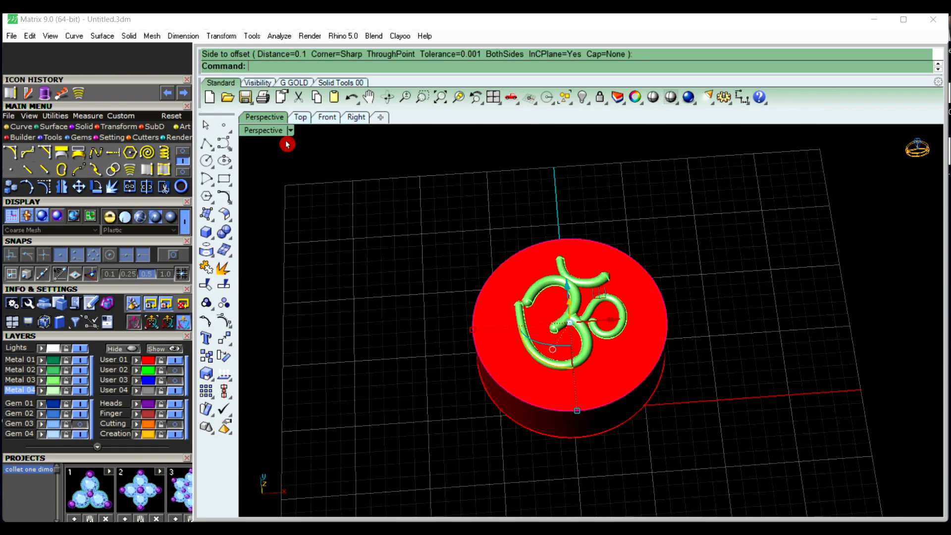
Offset the duplicated rim curve inward by 1 on the disc's top face with OffsetCrvOnSrf
{"action": "left_click", "coordinate": [510, 392]}
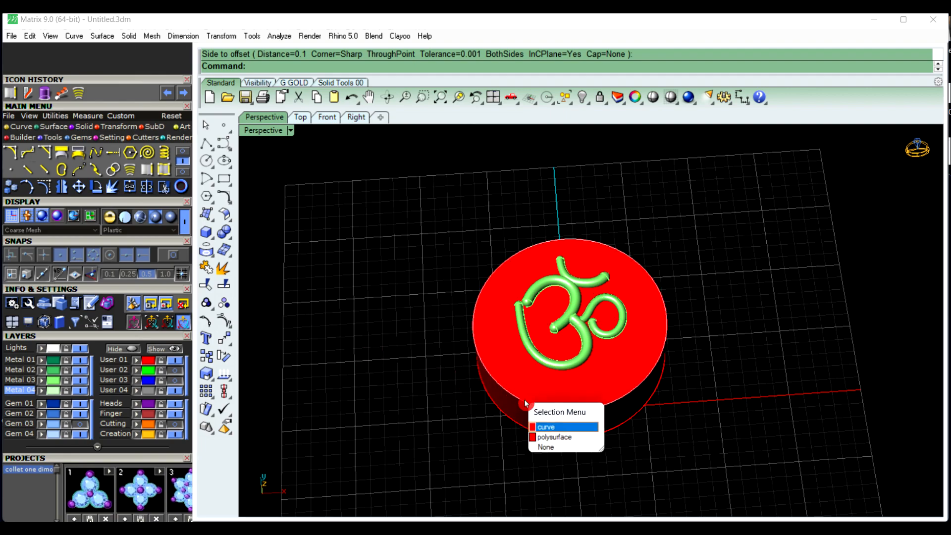
{"action": "left_click", "coordinate": [560, 429]}
{"action": "left_click", "coordinate": [301, 118]}
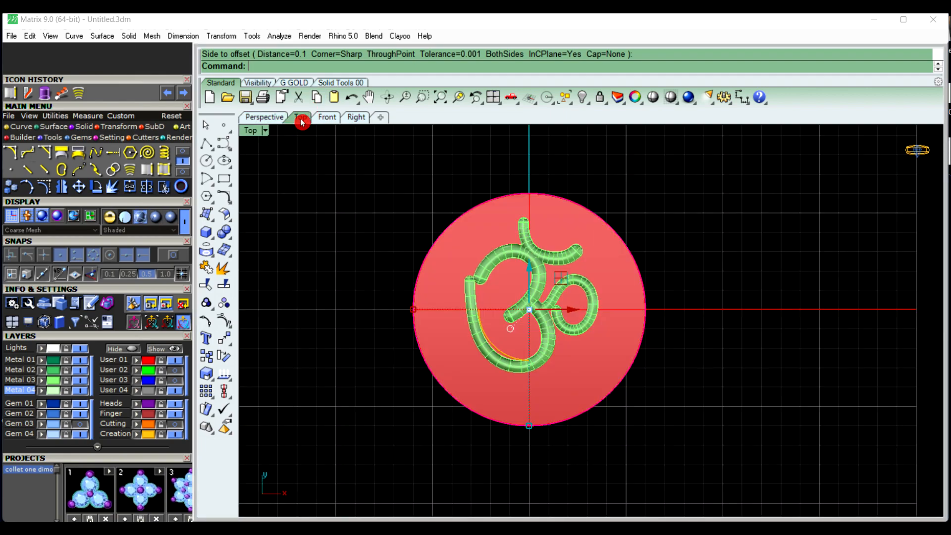
{"action": "left_click", "coordinate": [269, 118]}
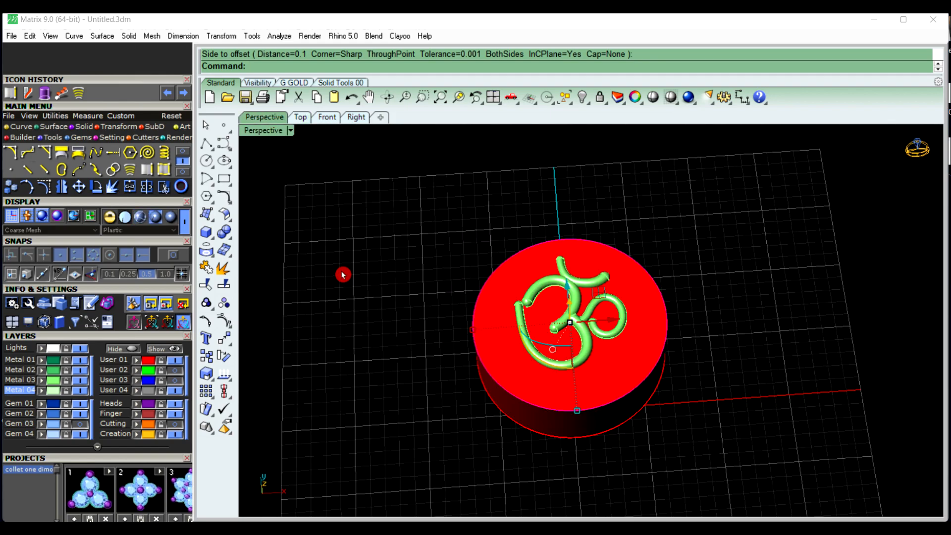
{"action": "type", "text": "ffset"}
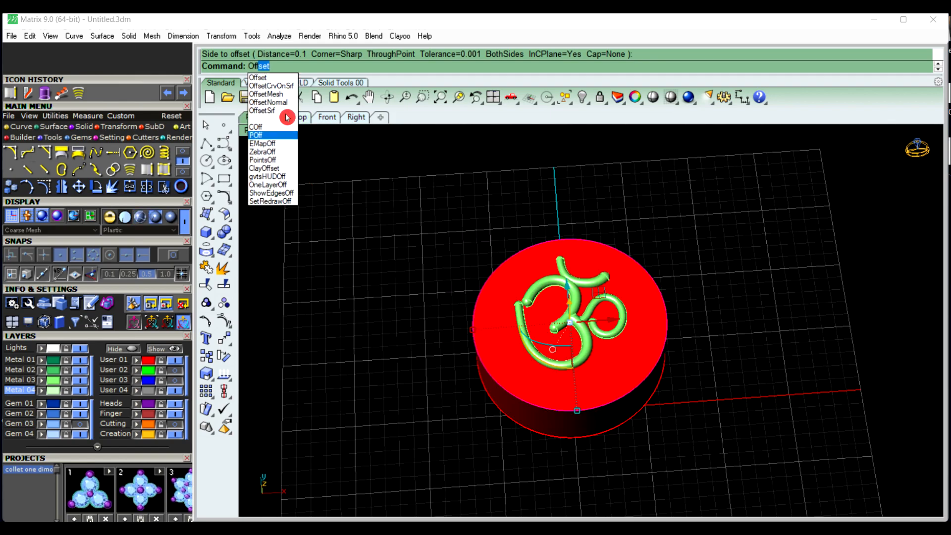
{"action": "left_click", "coordinate": [284, 87]}
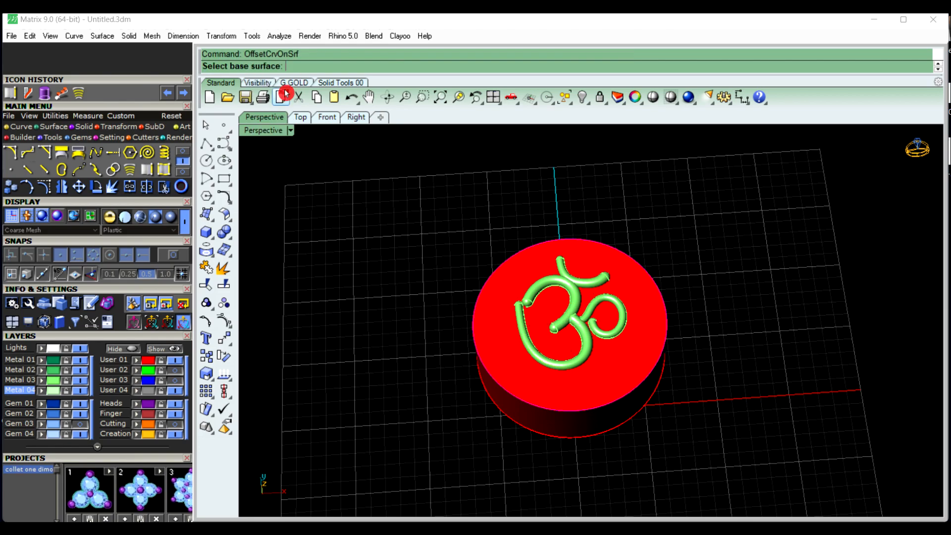
{"action": "left_click", "coordinate": [512, 364]}
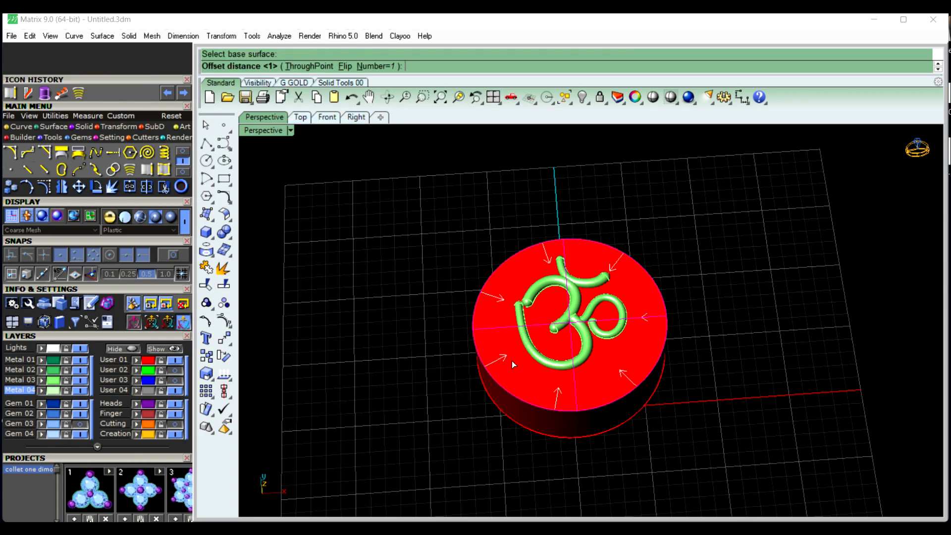
{"action": "right_click", "coordinate": [473, 387]}
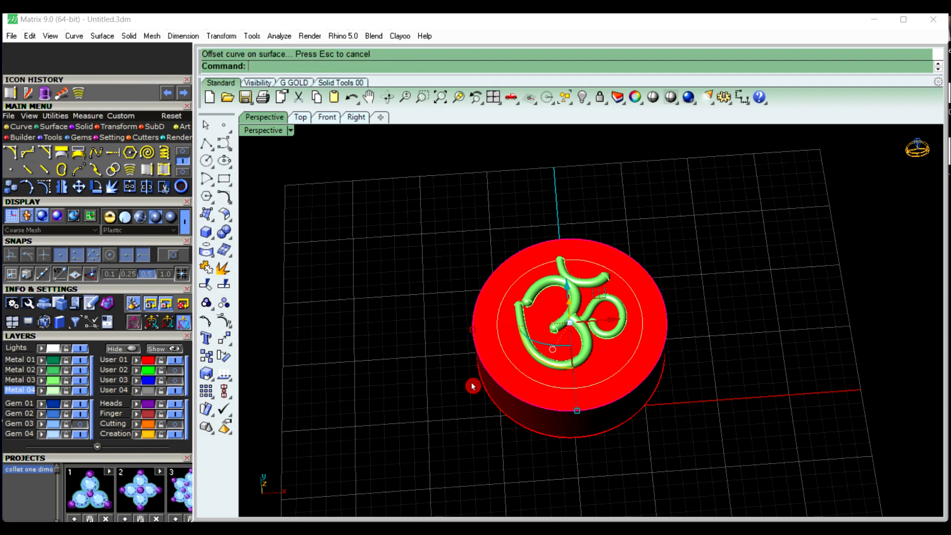
Move the four Om pipes together slightly down in the Top view so they sit inside the inner circle
{"action": "scroll", "coordinate": [752, 247], "scroll_direction": "up", "scroll_amount": 2}
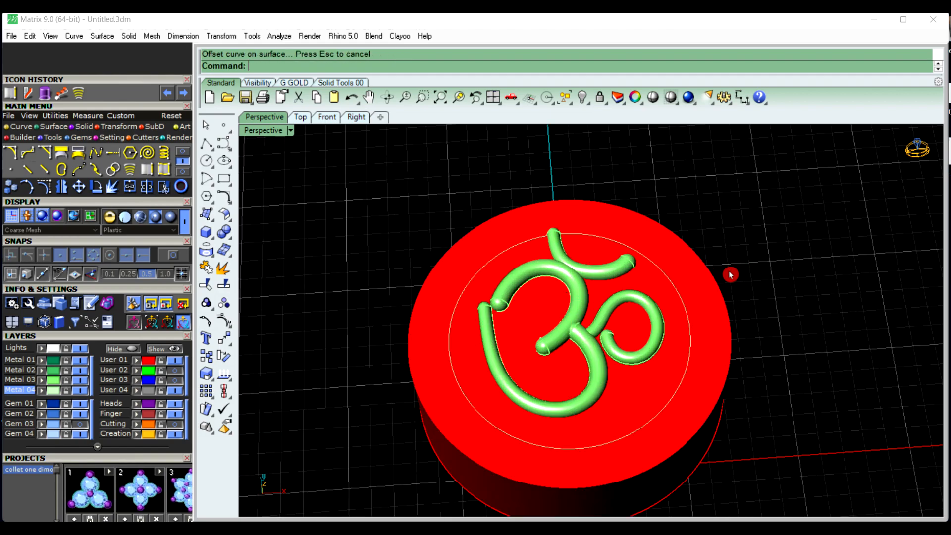
{"action": "scroll", "coordinate": [718, 335], "scroll_direction": "up", "scroll_amount": 2}
{"action": "scroll", "coordinate": [718, 334], "scroll_direction": "down", "scroll_amount": 4}
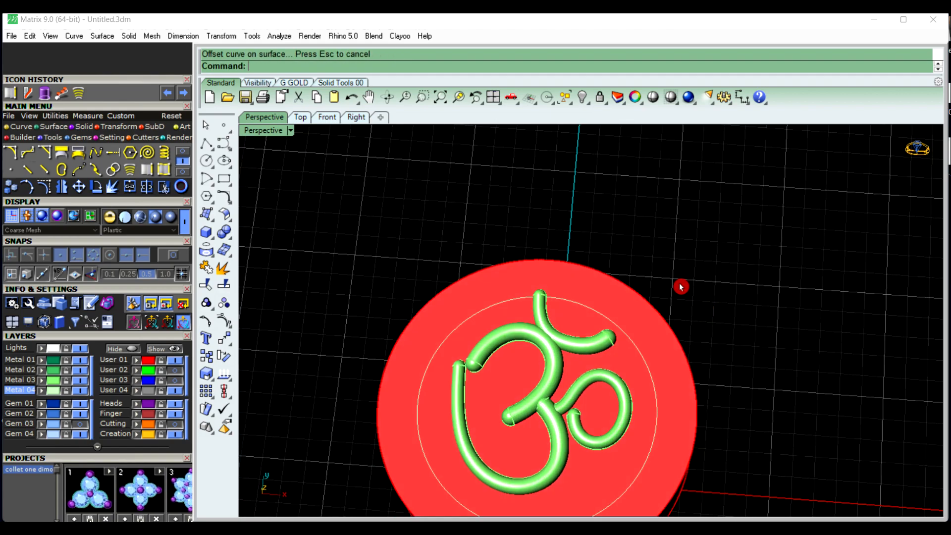
{"action": "left_click", "coordinate": [301, 117]}
{"action": "scroll", "coordinate": [421, 194], "scroll_direction": "down", "scroll_amount": 1}
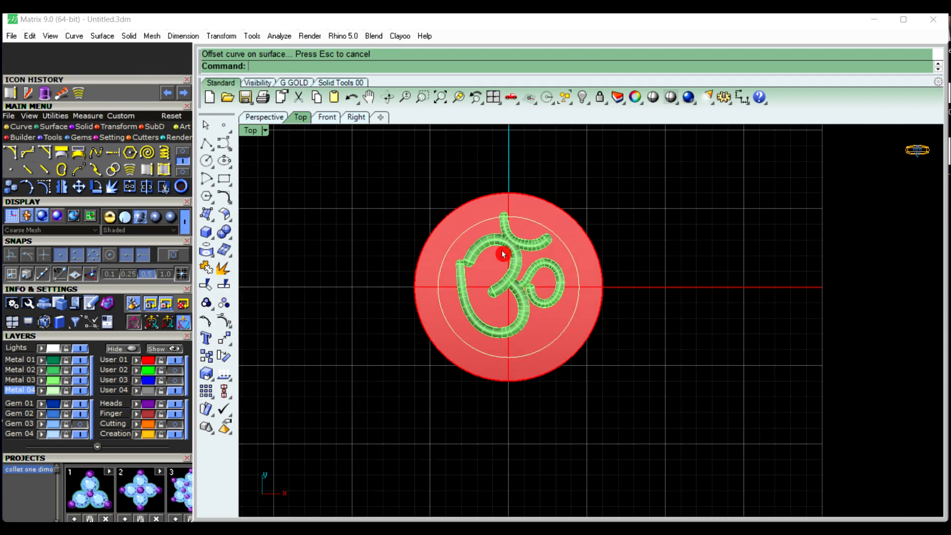
{"action": "left_click", "coordinate": [518, 268]}
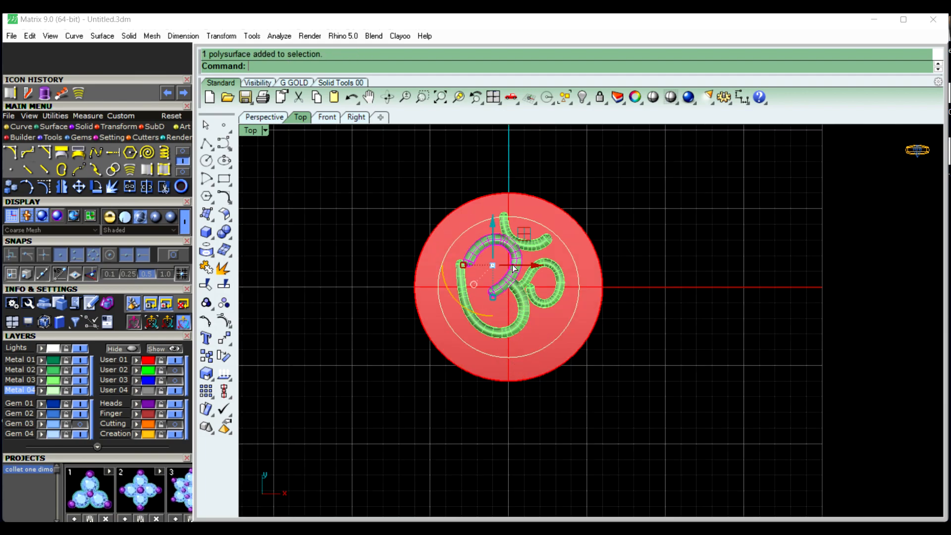
{"action": "left_click", "coordinate": [524, 311], "text": "shift"}
{"action": "left_click", "coordinate": [550, 296], "text": "shift"}
{"action": "left_click", "coordinate": [541, 245], "text": "shift"}
{"action": "scroll", "coordinate": [515, 256], "scroll_direction": "up", "scroll_amount": 2}
{"action": "left_click_drag", "start_coordinate": [510, 251], "coordinate": [512, 266]}
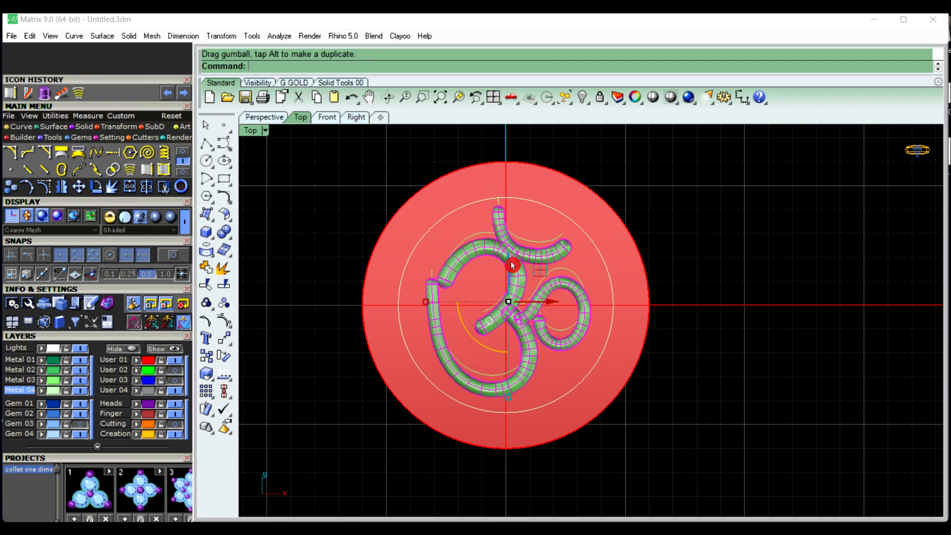
{"action": "left_click", "coordinate": [678, 239]}
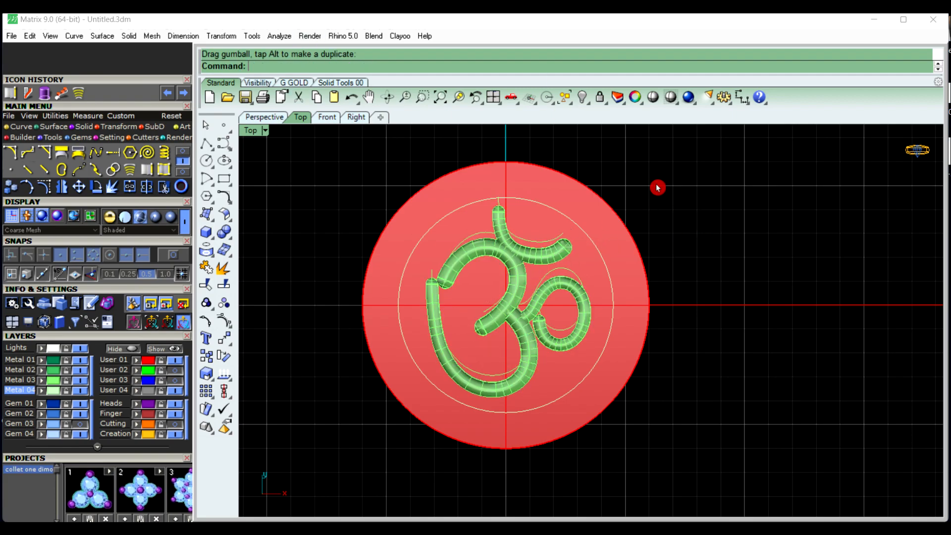
Create one tween curve between the disc's rim curve and the inner offset circle, using the Refit match method
{"action": "left_click", "coordinate": [527, 201]}
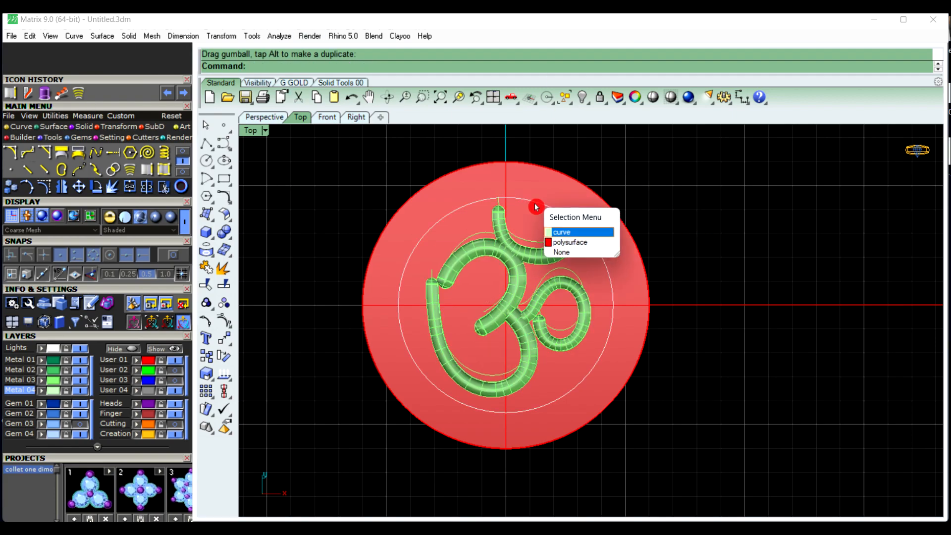
{"action": "left_click", "coordinate": [563, 231]}
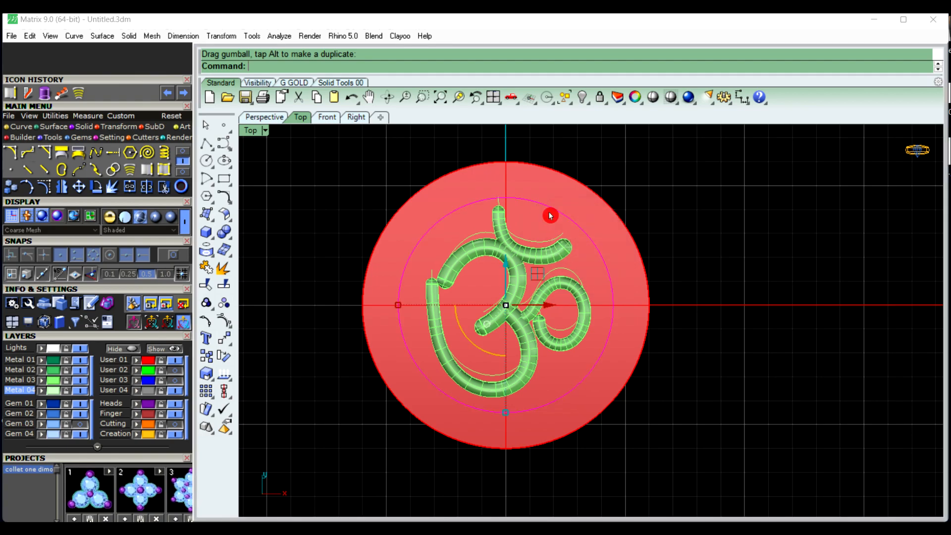
{"action": "left_click", "coordinate": [434, 184], "text": "shift"}
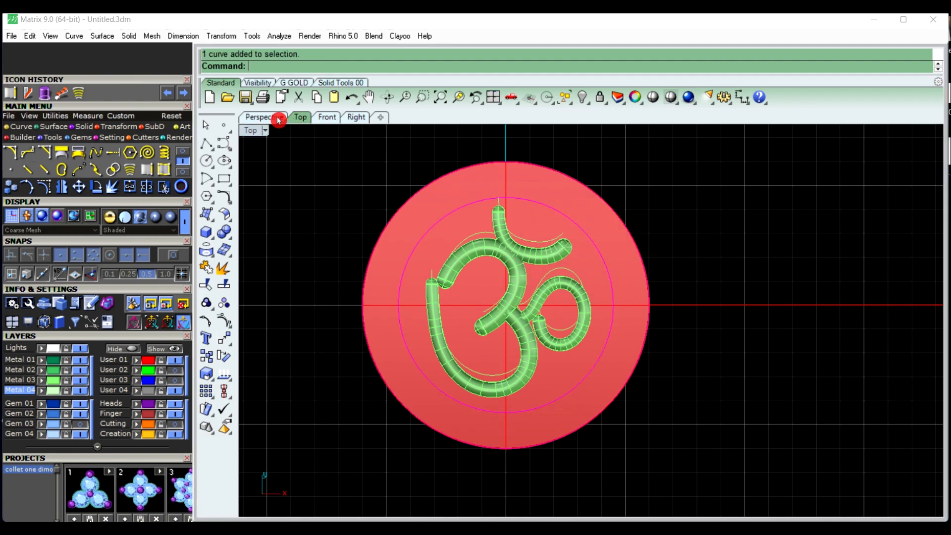
{"action": "left_click", "coordinate": [276, 118]}
{"action": "scroll", "coordinate": [440, 337], "scroll_direction": "up", "scroll_amount": 8}
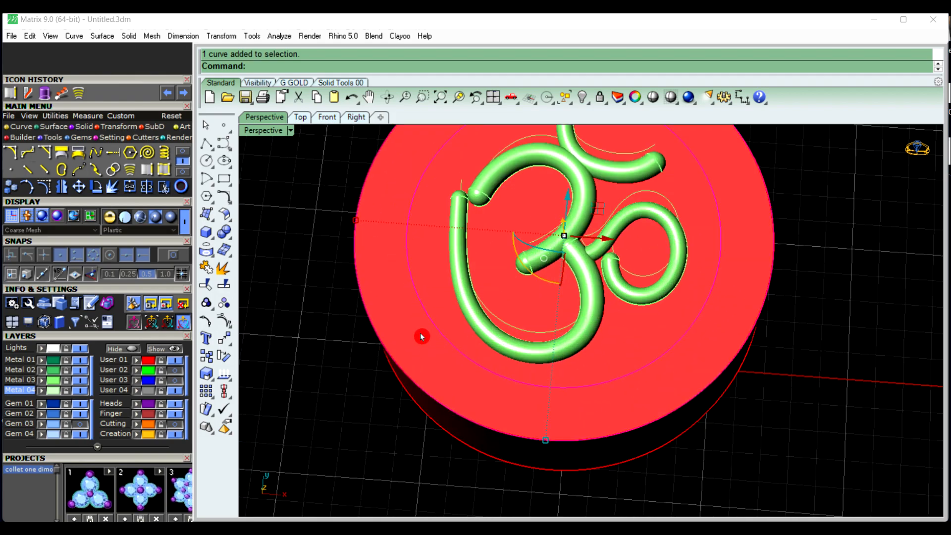
{"action": "left_click", "coordinate": [129, 171]}
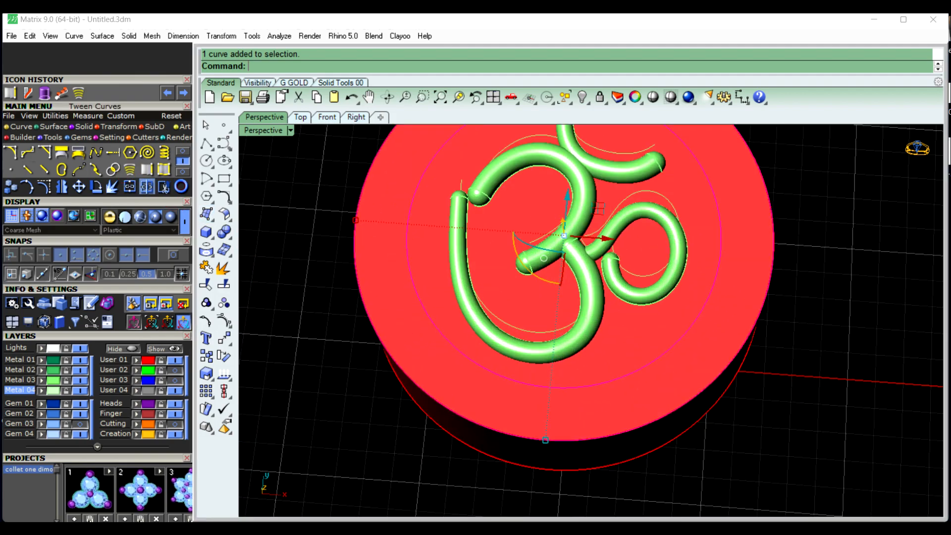
{"action": "right_click", "coordinate": [317, 292]}
{"action": "left_click", "coordinate": [318, 292]}
{"action": "scroll", "coordinate": [374, 338], "scroll_direction": "down", "scroll_amount": 6}
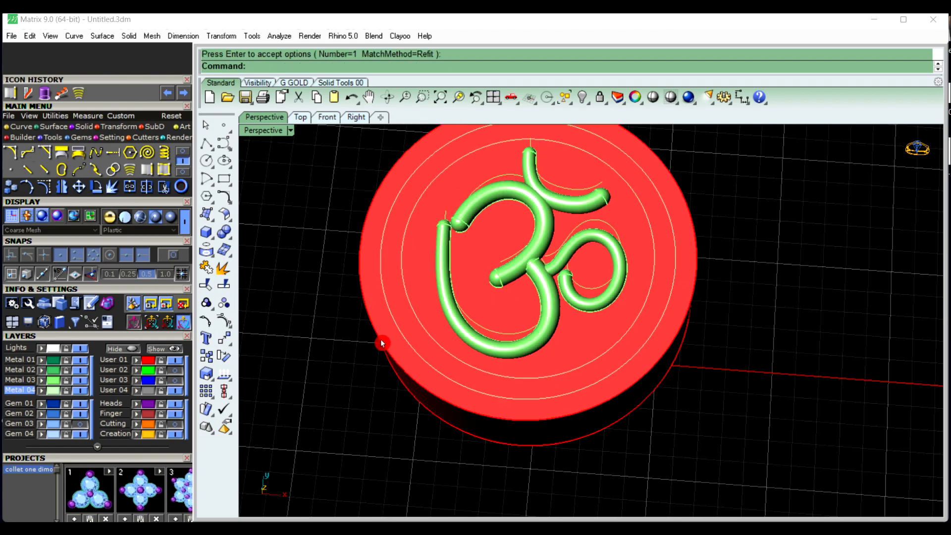
{"action": "scroll", "coordinate": [419, 246], "scroll_direction": "up", "scroll_amount": 4}
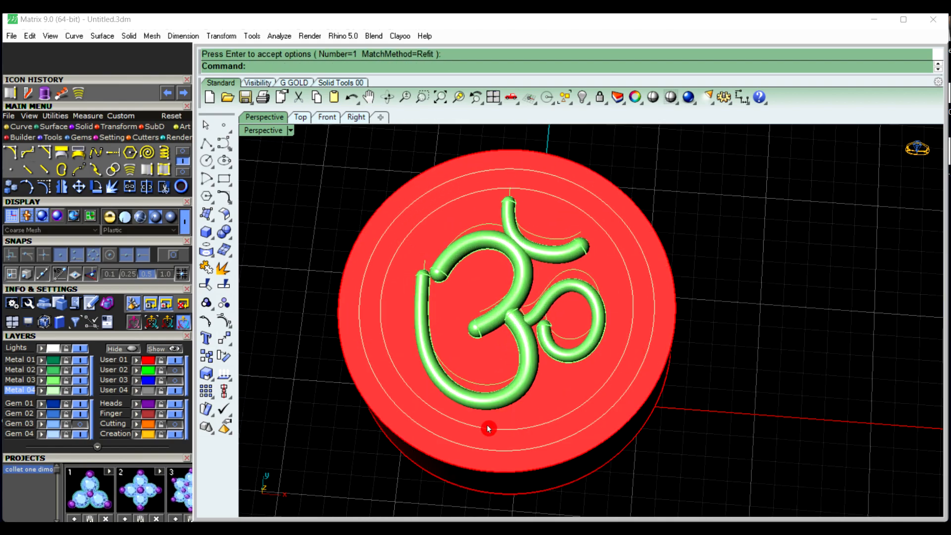
Start a Rope Builder rope along the middle tween curve on the disc's top face, with a thread size of 0.5
{"action": "left_click", "coordinate": [365, 287]}
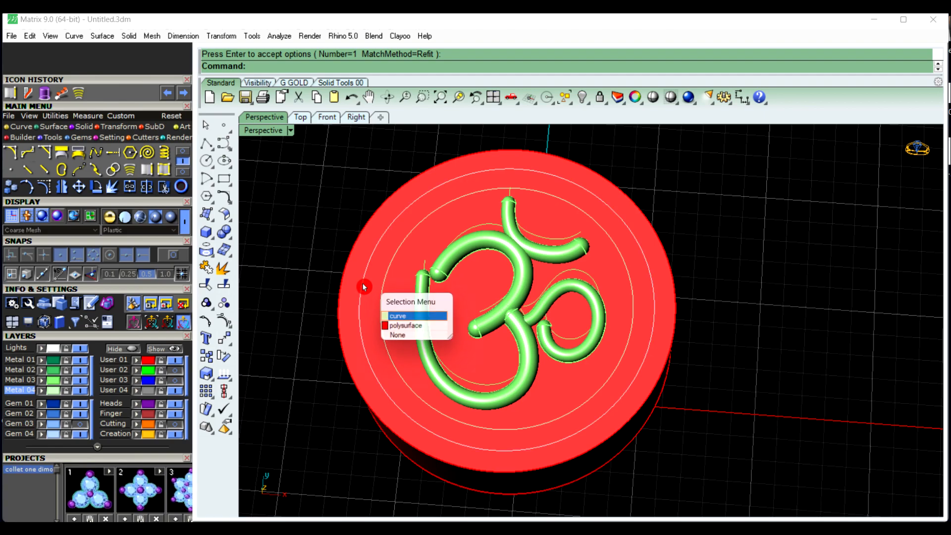
{"action": "left_click", "coordinate": [395, 318]}
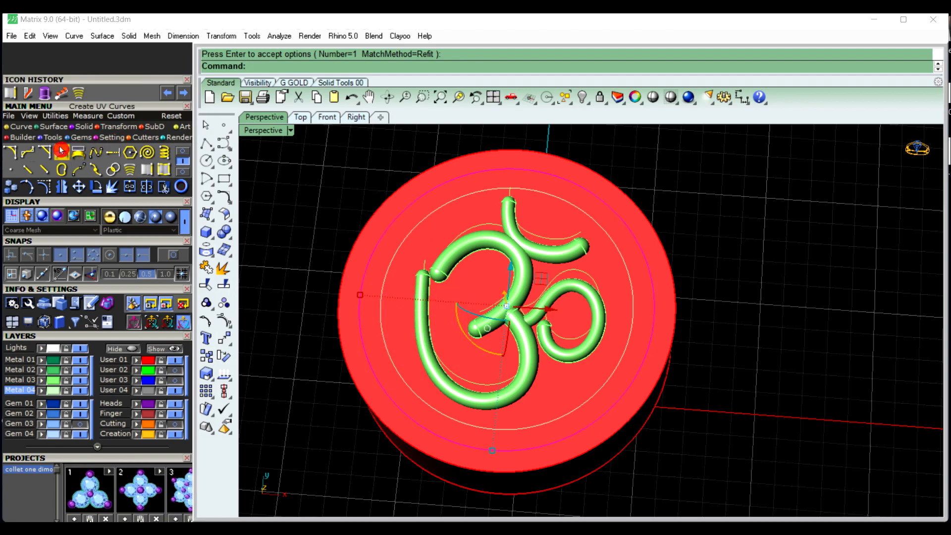
{"action": "left_click", "coordinate": [22, 138]}
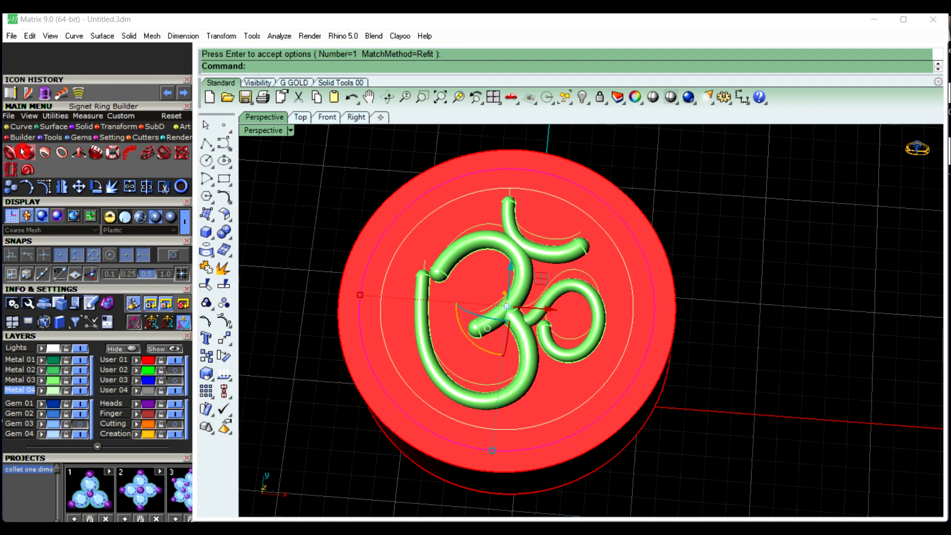
{"action": "left_click", "coordinate": [128, 155]}
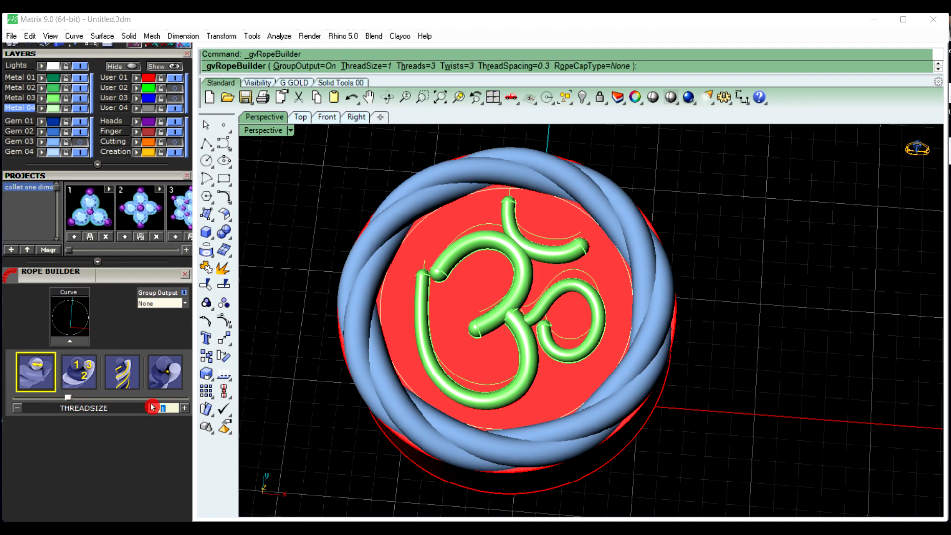
{"action": "left_click", "coordinate": [152, 407]}
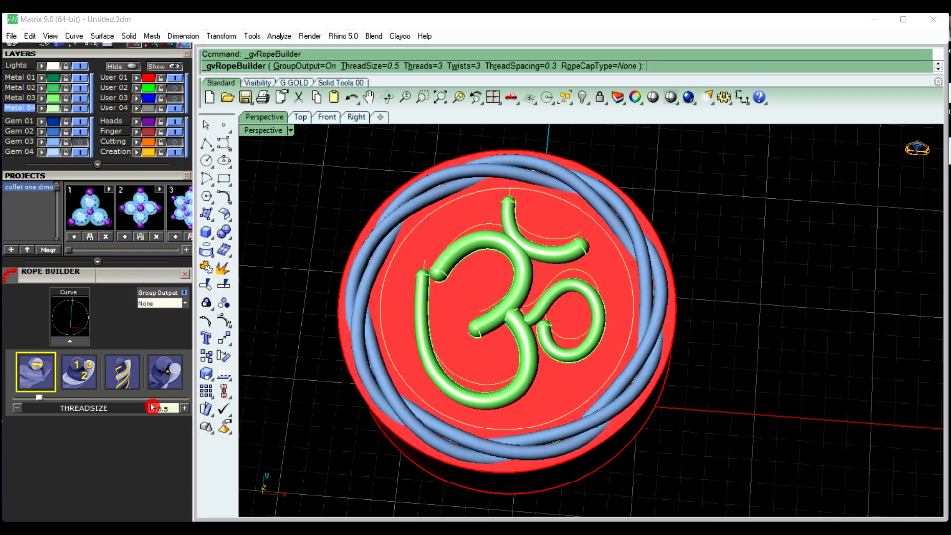
Set the rope's number of twists to 10
{"action": "left_click", "coordinate": [94, 379]}
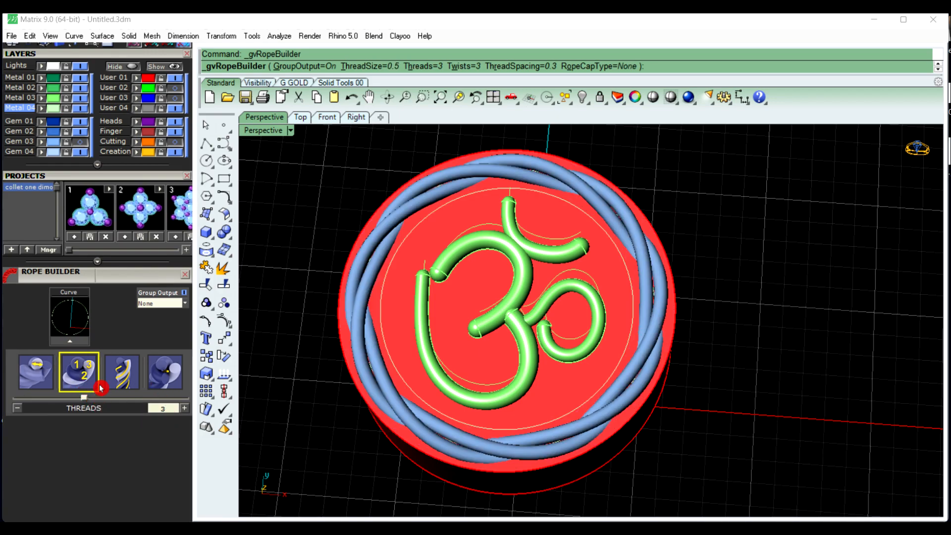
{"action": "left_click", "coordinate": [124, 379]}
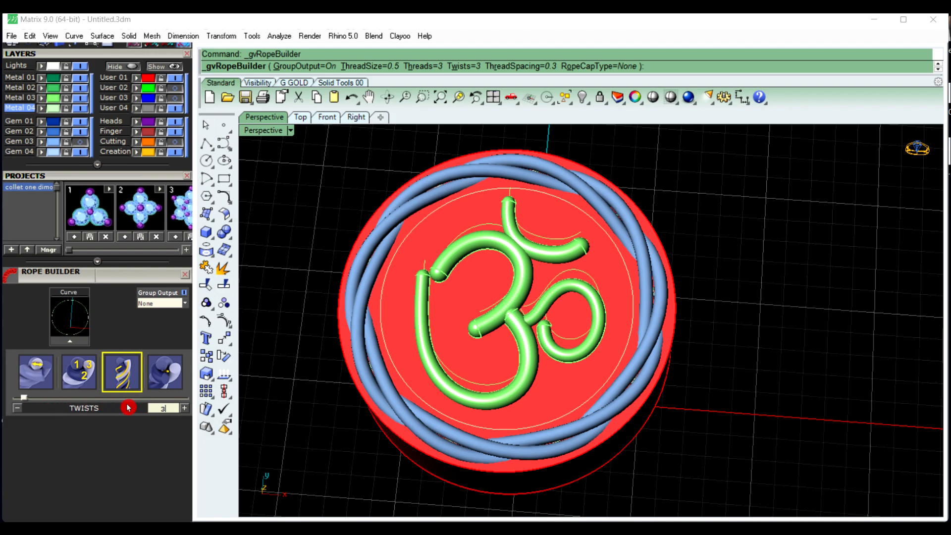
{"action": "left_click_drag", "start_coordinate": [108, 399], "coordinate": [160, 413]}
{"action": "left_click", "coordinate": [167, 410]}
{"action": "left_click", "coordinate": [148, 409]}
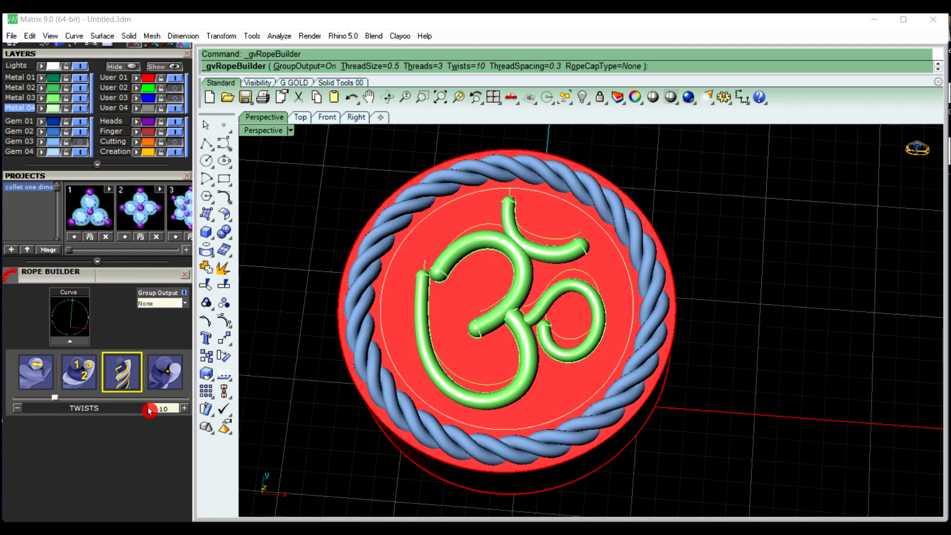
Compare the rope with the border in the reference ring picture and set its twists to 20
{"action": "scroll", "coordinate": [429, 425], "scroll_direction": "up", "scroll_amount": 6}
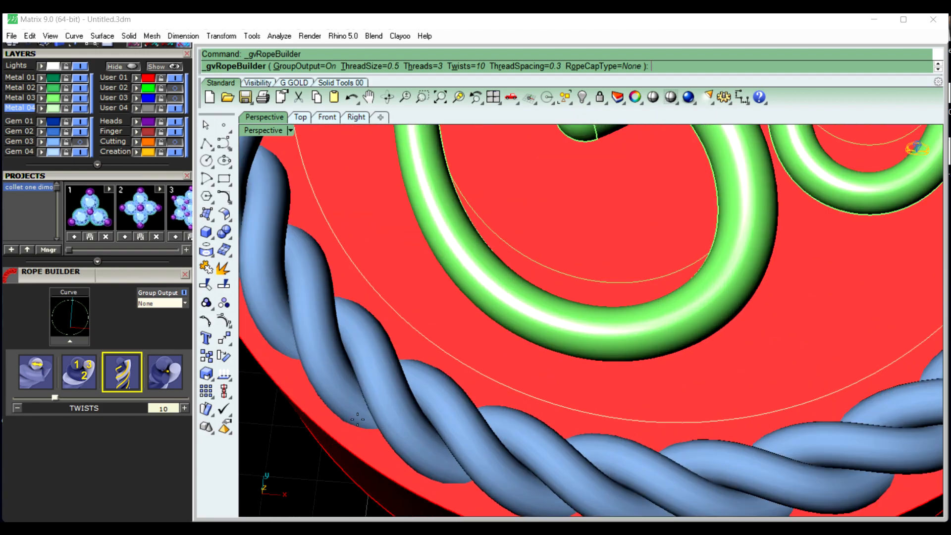
{"action": "scroll", "coordinate": [357, 420], "scroll_direction": "down", "scroll_amount": 10}
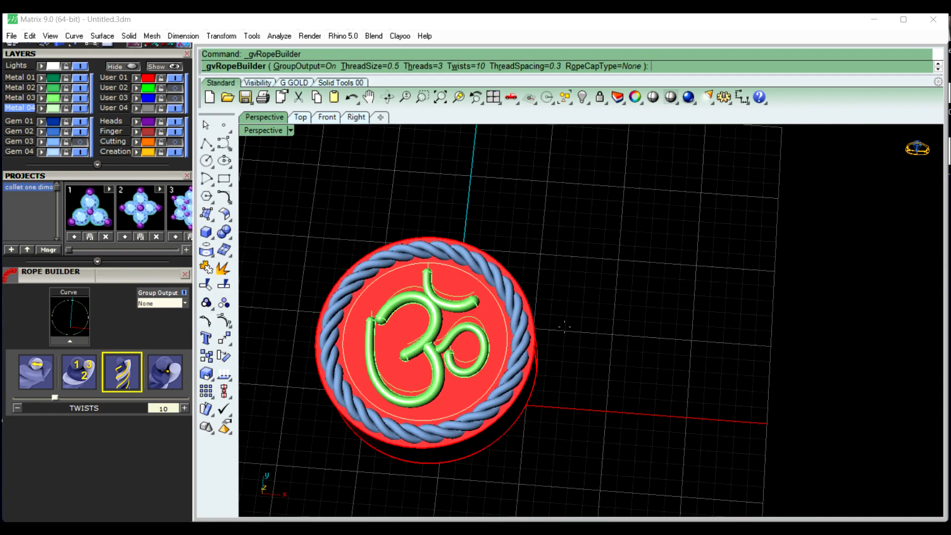
{"action": "scroll", "coordinate": [565, 325], "scroll_direction": "down", "scroll_amount": 8}
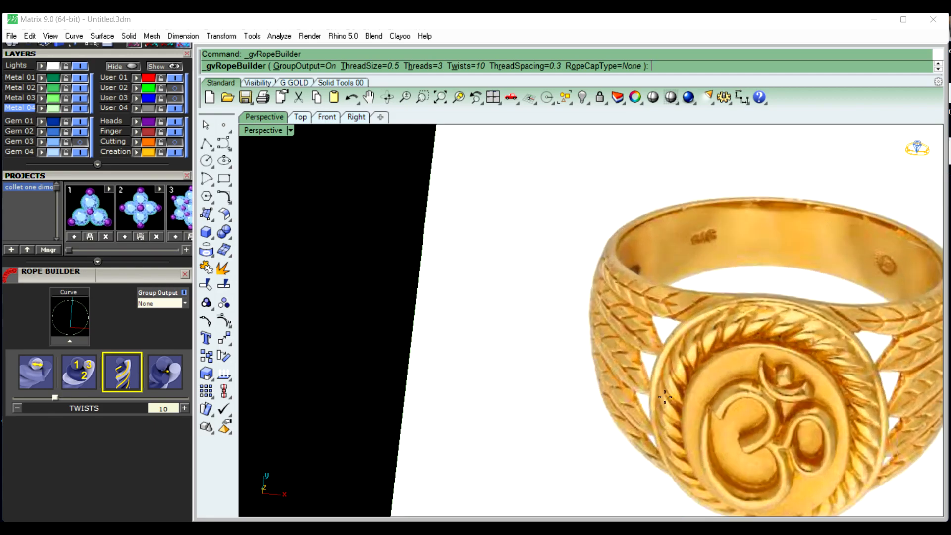
{"action": "scroll", "coordinate": [744, 308], "scroll_direction": "down", "scroll_amount": 15}
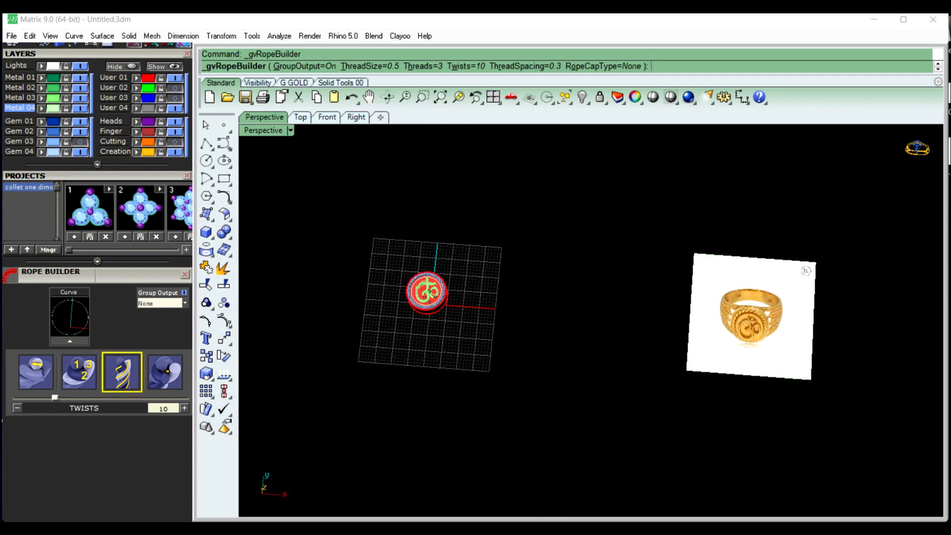
{"action": "scroll", "coordinate": [430, 292], "scroll_direction": "up", "scroll_amount": 12}
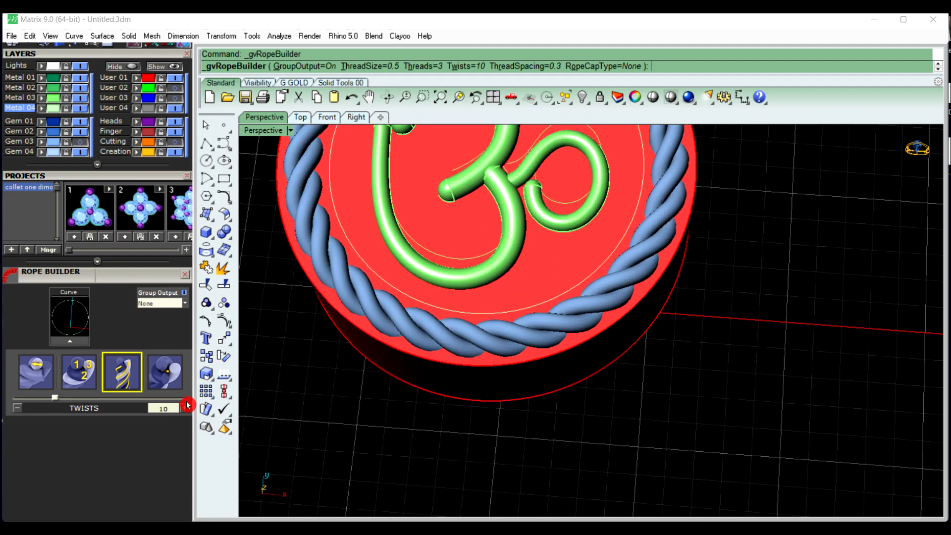
{"action": "left_click_drag", "start_coordinate": [173, 411], "coordinate": [158, 411]}
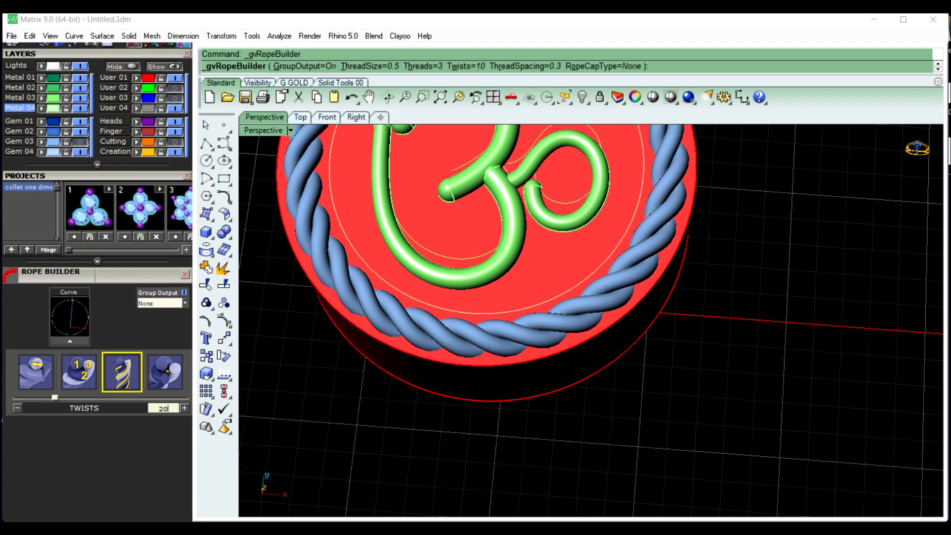
{"action": "type", "text": "20"}
{"action": "key", "text": "Return"}
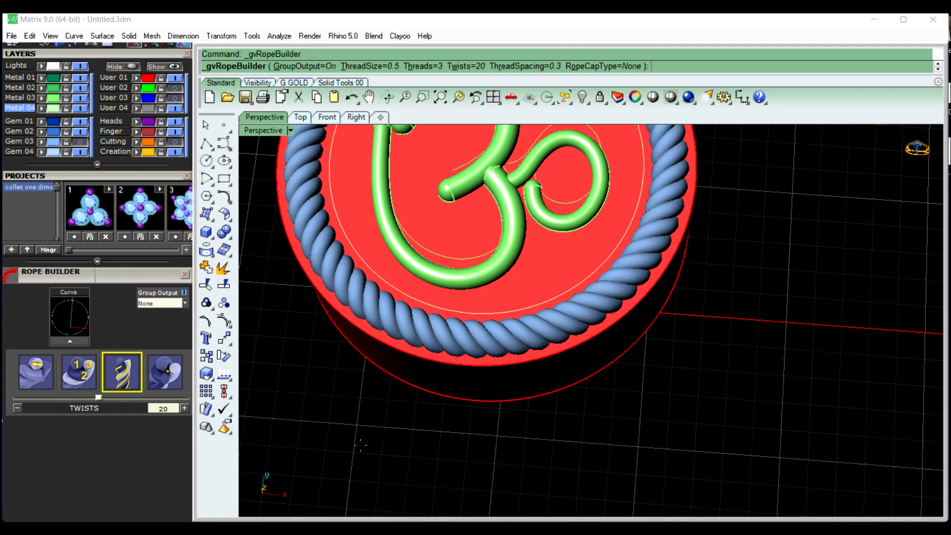
{"action": "scroll", "coordinate": [364, 445], "scroll_direction": "down", "scroll_amount": 5}
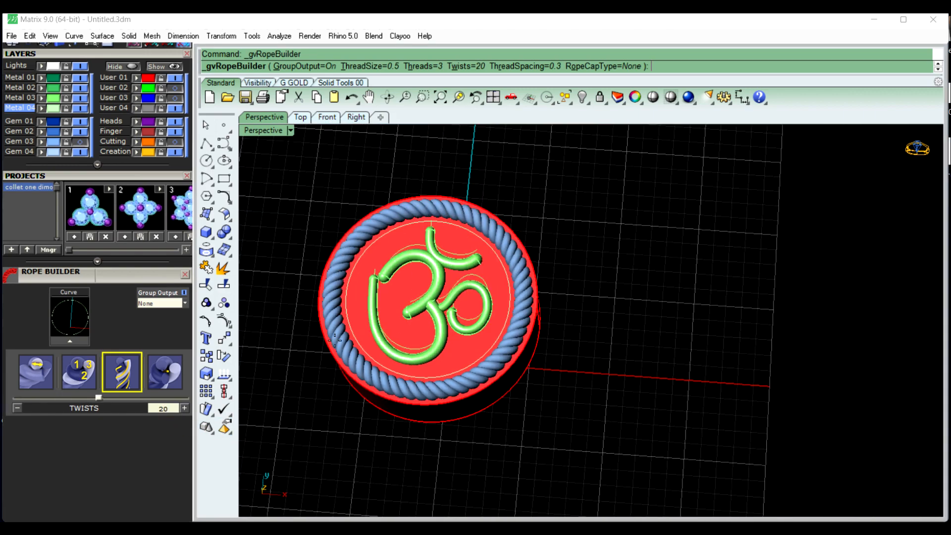
{"action": "scroll", "coordinate": [406, 318], "scroll_direction": "up", "scroll_amount": 8}
{"action": "scroll", "coordinate": [520, 298], "scroll_direction": "down", "scroll_amount": 4}
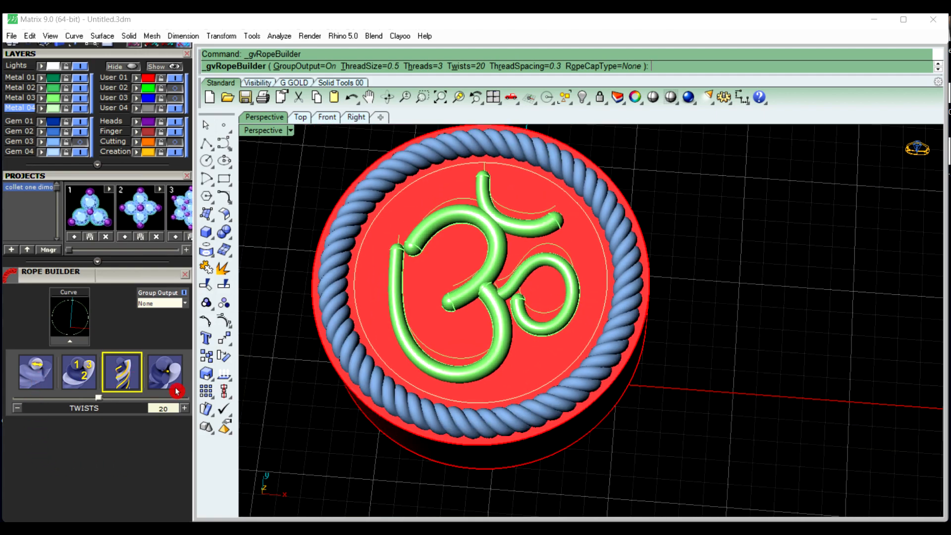
Set the rope's thread size to 0.7 and create the rope border
{"action": "left_click", "coordinate": [168, 387]}
{"action": "left_click", "coordinate": [28, 386]}
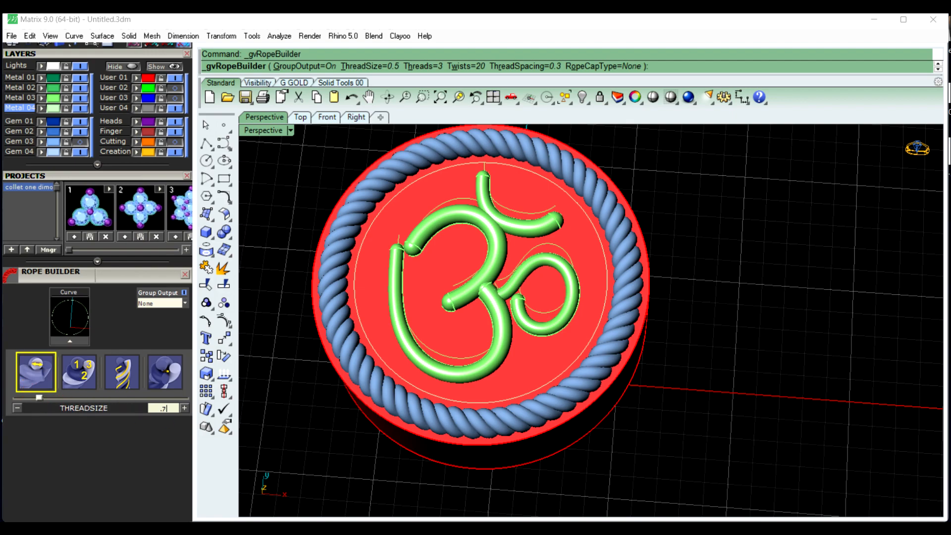
{"action": "key", "text": "Return"}
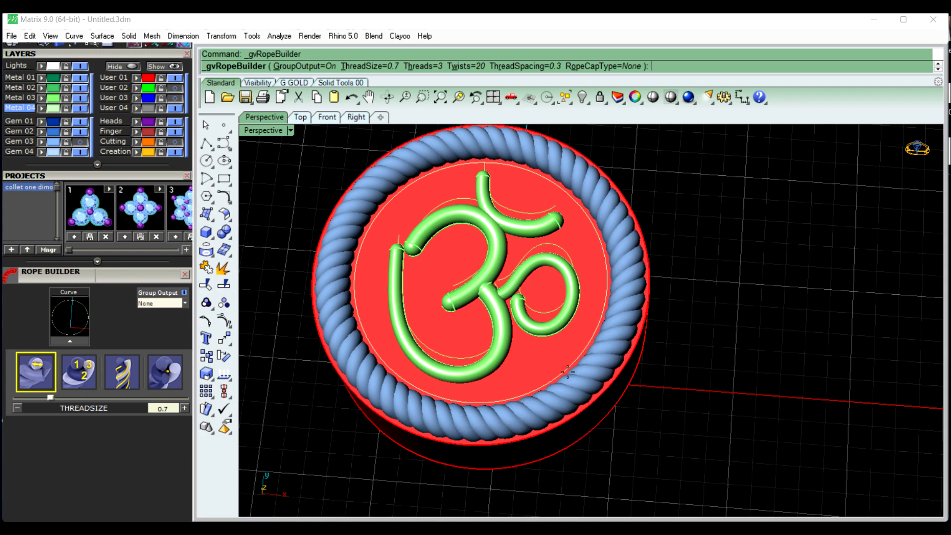
{"action": "right_click", "coordinate": [609, 376]}
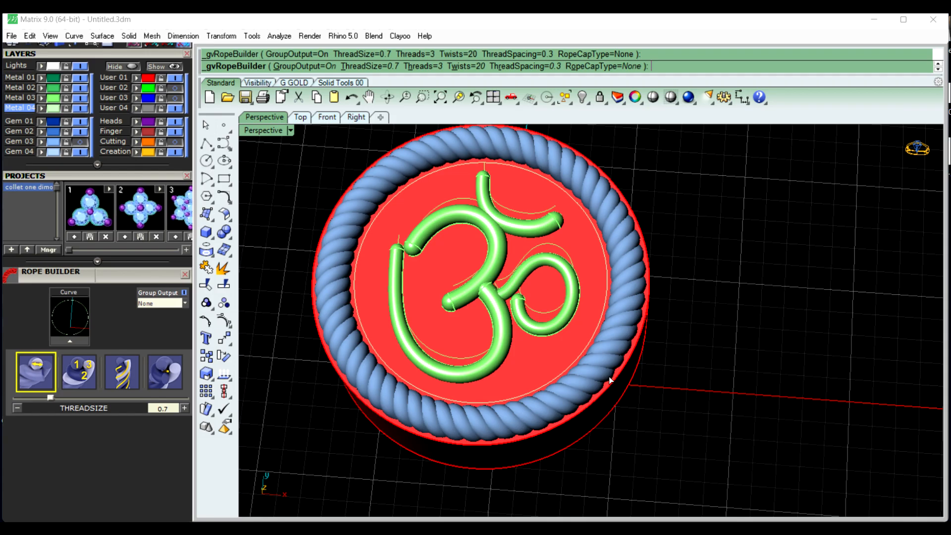
{"action": "right_click", "coordinate": [608, 377]}
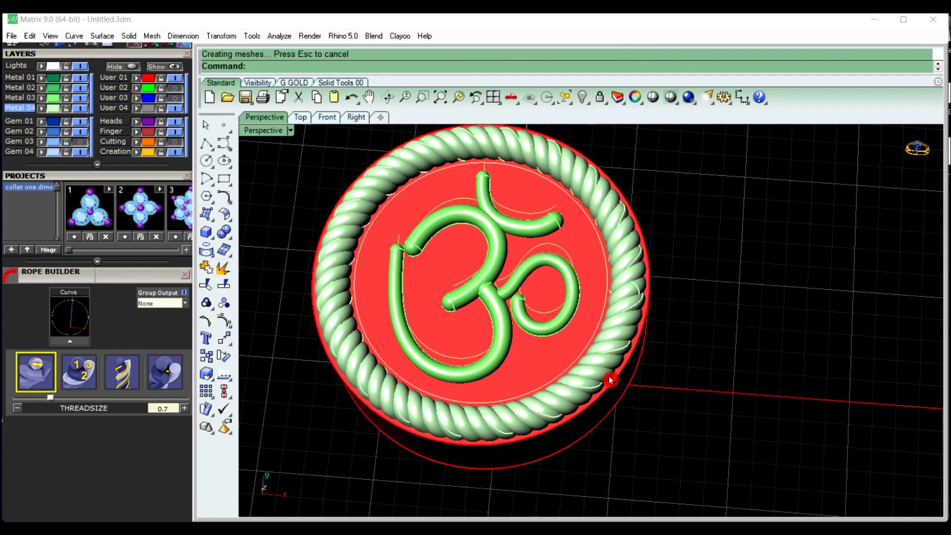
Compare the finished rope border around the Om symbol with the border on the reference ring picture
{"action": "right_click_drag", "start_coordinate": [535, 416], "coordinate": [510, 379]}
{"action": "scroll", "coordinate": [398, 348], "scroll_direction": "down", "scroll_amount": 6}
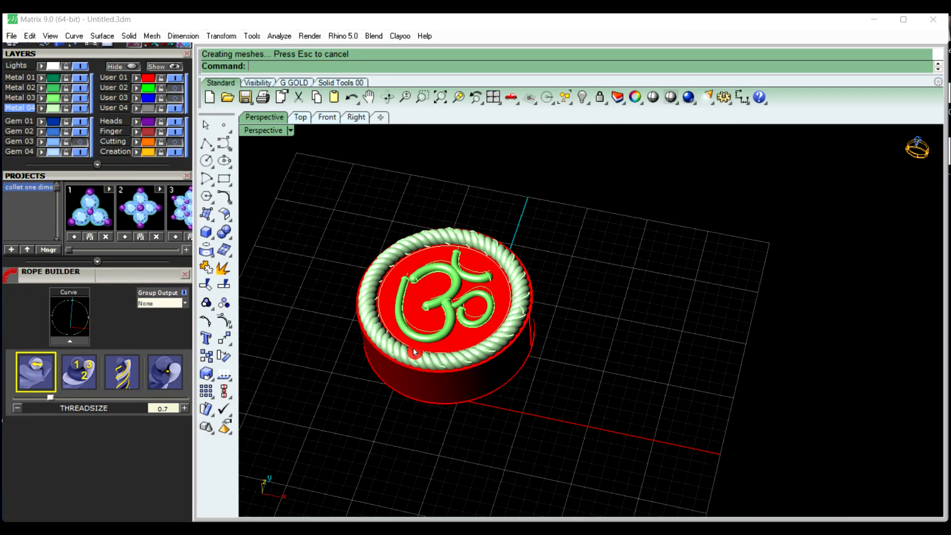
{"action": "right_click_drag", "start_coordinate": [403, 351], "coordinate": [424, 383]}
{"action": "scroll", "coordinate": [424, 383], "scroll_direction": "up", "scroll_amount": 3}
{"action": "scroll", "coordinate": [424, 382], "scroll_direction": "down", "scroll_amount": 12}
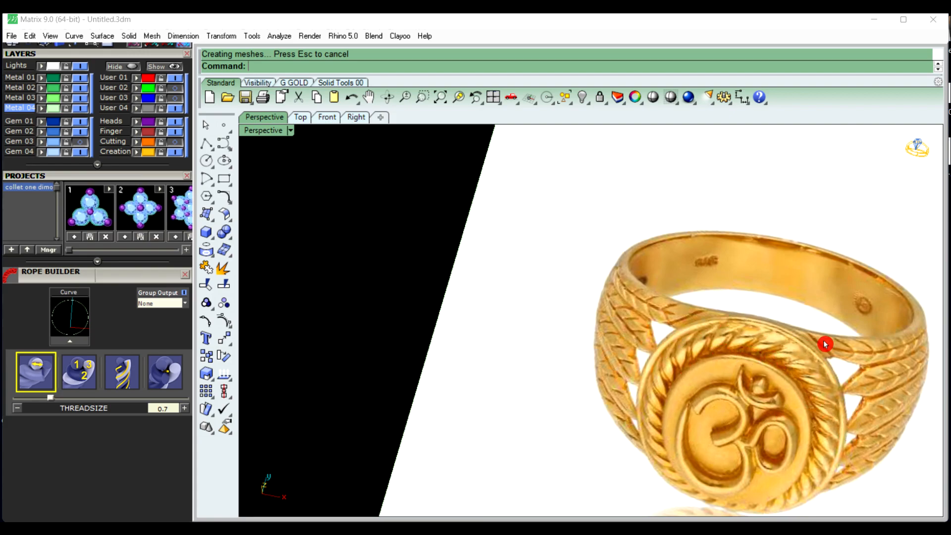
{"action": "scroll", "coordinate": [824, 344], "scroll_direction": "down", "scroll_amount": 5}
{"action": "scroll", "coordinate": [507, 284], "scroll_direction": "up", "scroll_amount": 18}
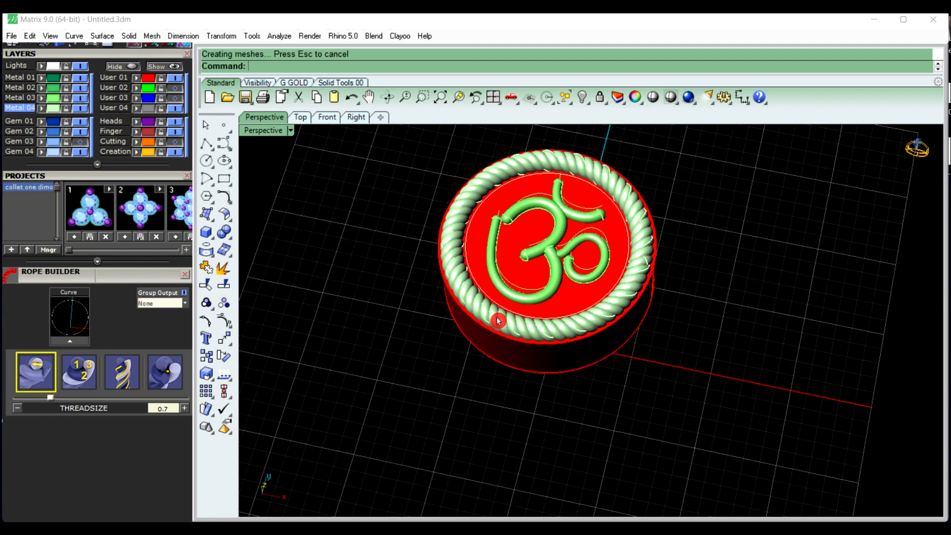
Create a closed pipe with a 0.7 diameter around the disc's outer rim curve
{"action": "left_click", "coordinate": [520, 342]}
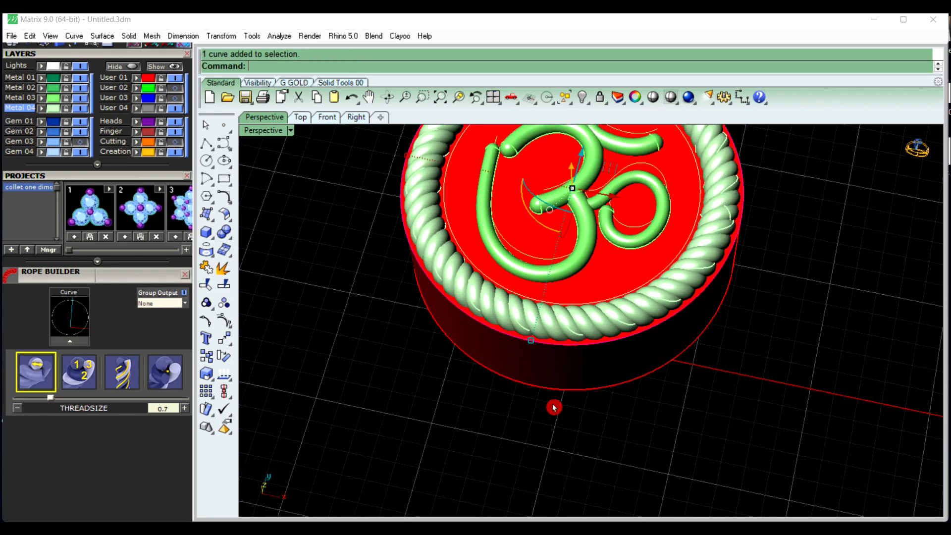
{"action": "scroll", "coordinate": [560, 426], "scroll_direction": "down", "scroll_amount": 2}
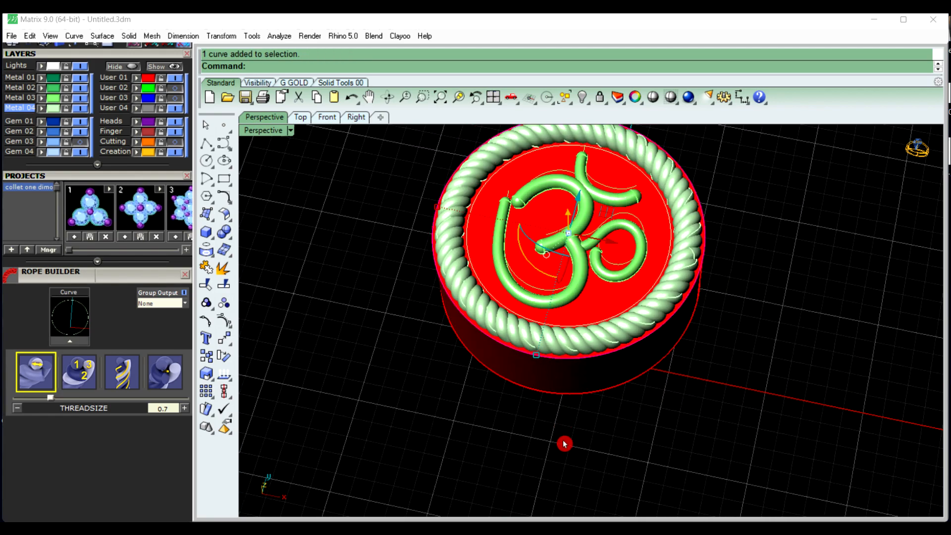
{"action": "key", "text": "Return"}
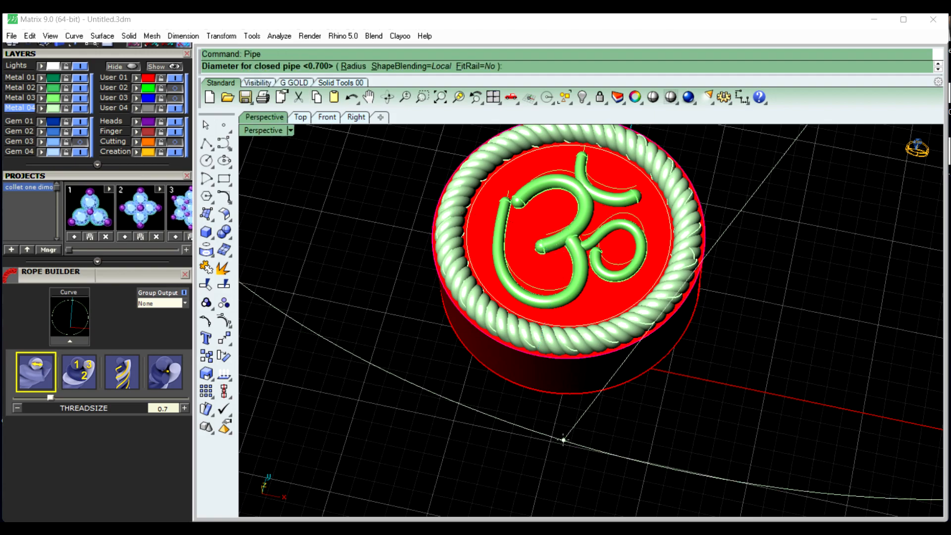
{"action": "scroll", "coordinate": [564, 439], "scroll_direction": "down", "scroll_amount": 5}
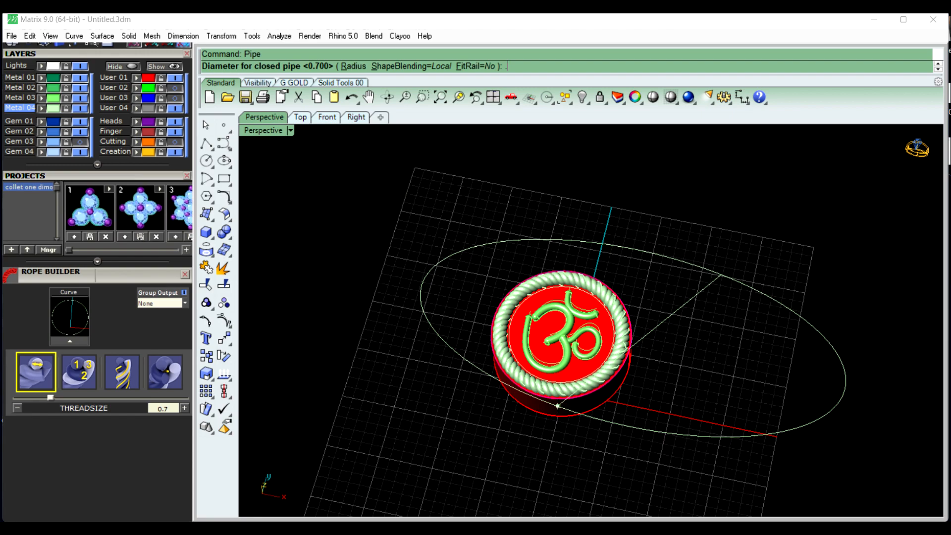
{"action": "type", "text": ".7"}
{"action": "key", "text": "Return"}
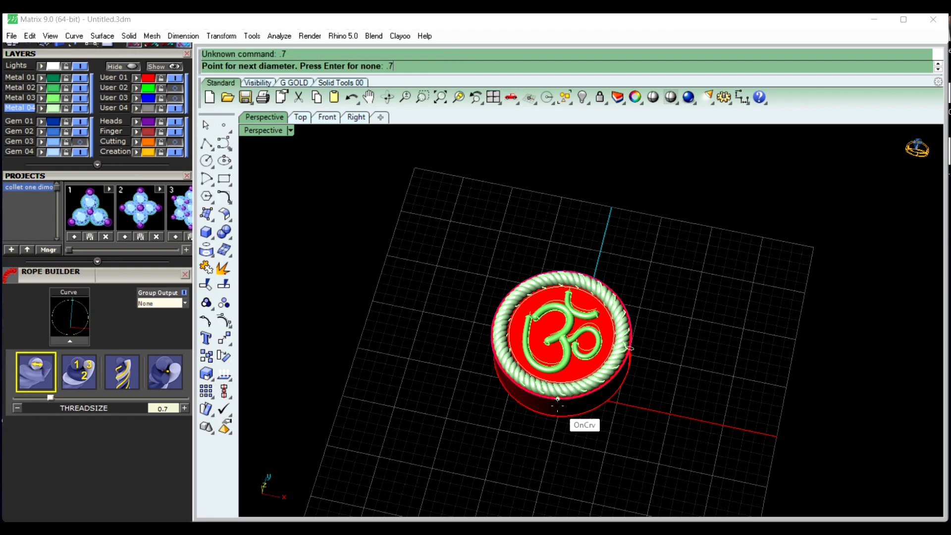
{"action": "key", "text": "Return"}
{"action": "left_click", "coordinate": [483, 436]}
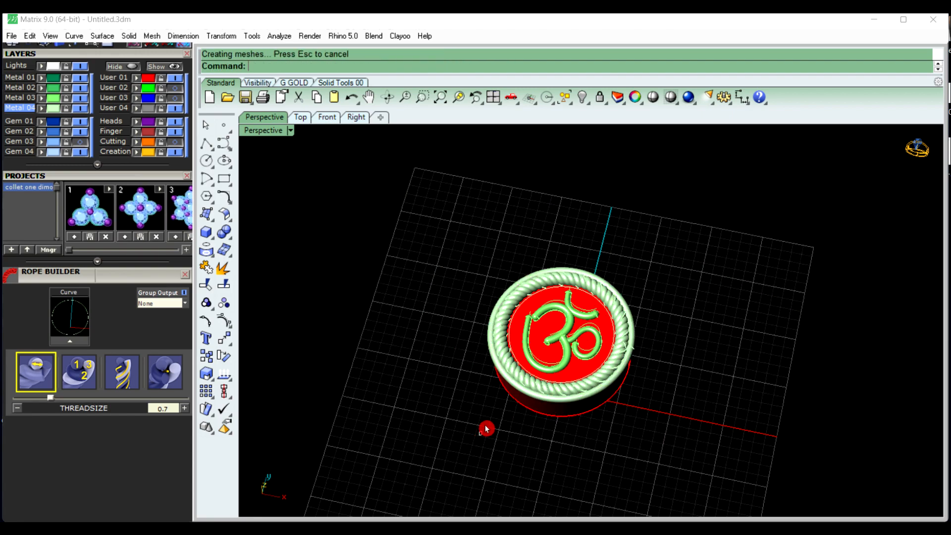
Inspect the rim pipe beside the rope border and undo it
{"action": "scroll", "coordinate": [518, 337], "scroll_direction": "up", "scroll_amount": 4}
{"action": "right_click_drag", "start_coordinate": [486, 396], "coordinate": [441, 357]}
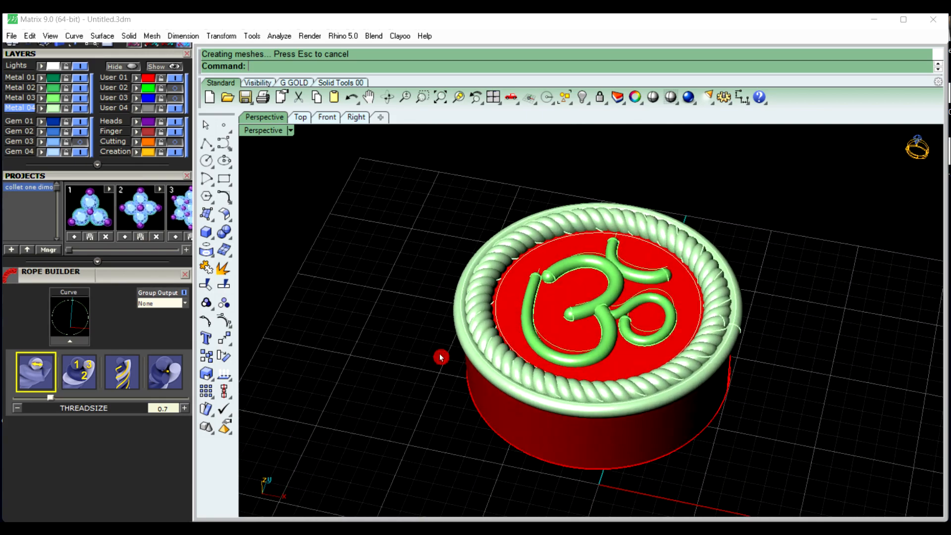
{"action": "scroll", "coordinate": [489, 311], "scroll_direction": "up", "scroll_amount": 2}
{"action": "mouse_move", "coordinate": [489, 310]}
{"action": "right_mouse_down"}
{"action": "mouse_move", "coordinate": [558, 323]}
{"action": "mouse_move", "coordinate": [483, 324]}
{"action": "right_mouse_up"}
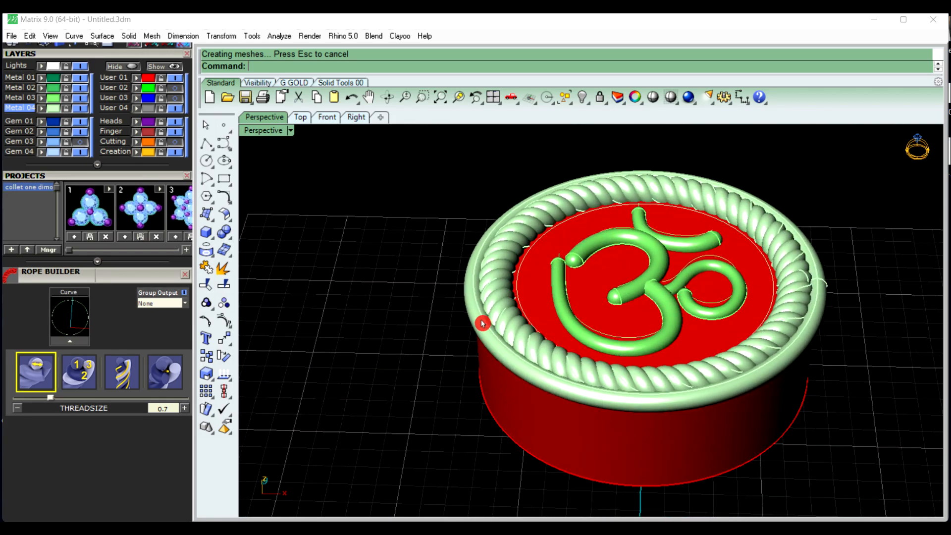
{"action": "key", "text": "ctrl+z"}
Create a closed pipe with a 0.6 diameter around the disc's outer rim curve
{"action": "right_click", "coordinate": [451, 336]}
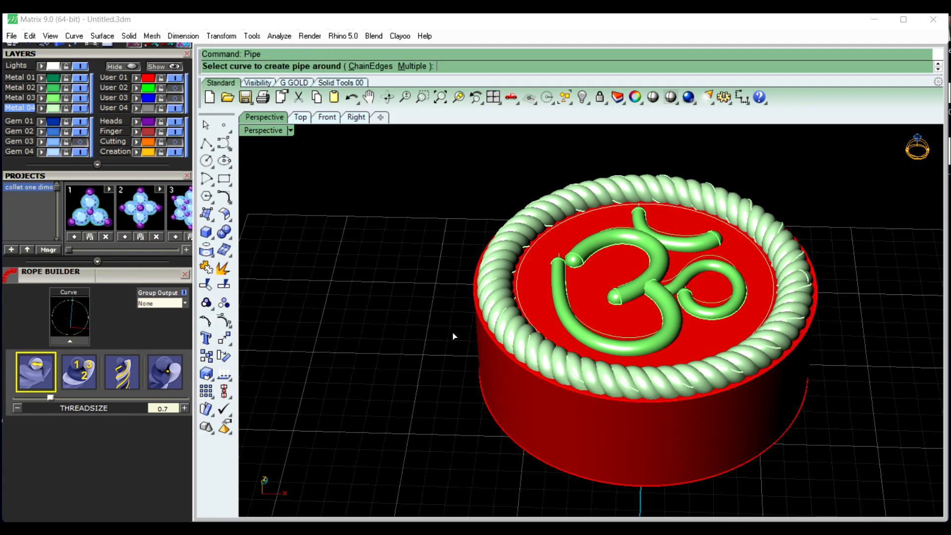
{"action": "right_click", "coordinate": [498, 339]}
{"action": "left_click", "coordinate": [493, 344]}
{"action": "right_click", "coordinate": [493, 341]}
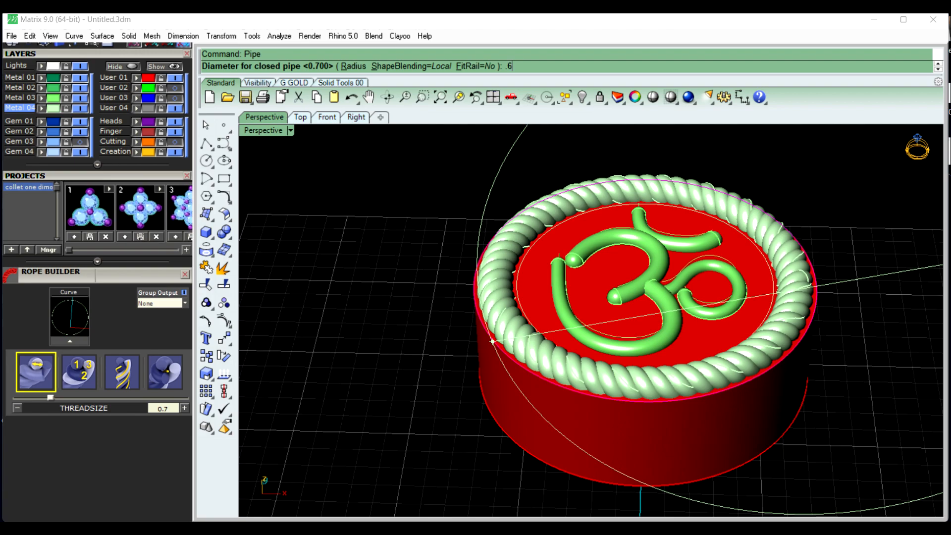
{"action": "key", "text": "Return"}
{"action": "right_click", "coordinate": [493, 340]}
Inspect the outer rim pipe against the rope border from several angles
{"action": "right_click_drag", "start_coordinate": [421, 354], "coordinate": [497, 311]}
{"action": "scroll", "coordinate": [506, 292], "scroll_direction": "up", "scroll_amount": 4}
{"action": "left_click", "coordinate": [506, 291]}
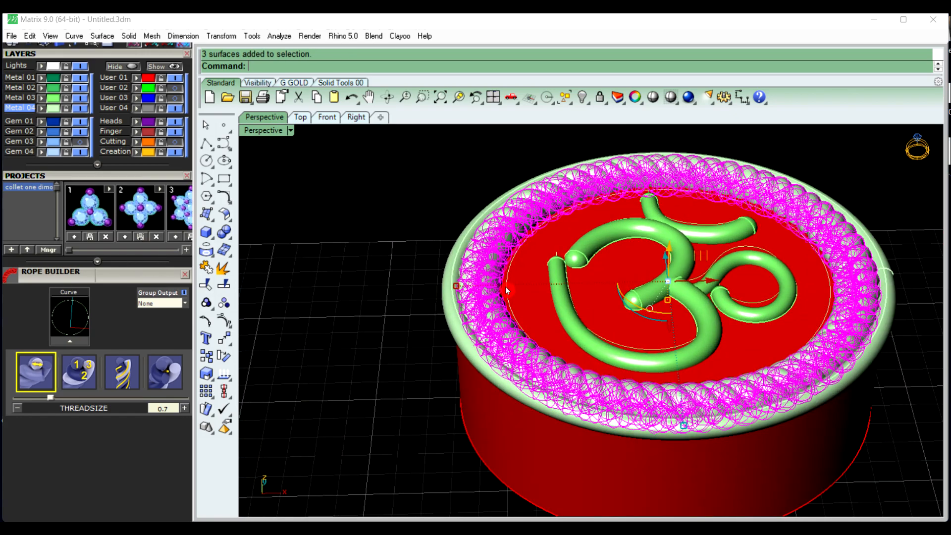
{"action": "left_click", "coordinate": [357, 301]}
{"action": "scroll", "coordinate": [337, 322], "scroll_direction": "down", "scroll_amount": 4}
{"action": "right_click_drag", "start_coordinate": [436, 322], "coordinate": [488, 357]}
{"action": "scroll", "coordinate": [436, 303], "scroll_direction": "up", "scroll_amount": 5}
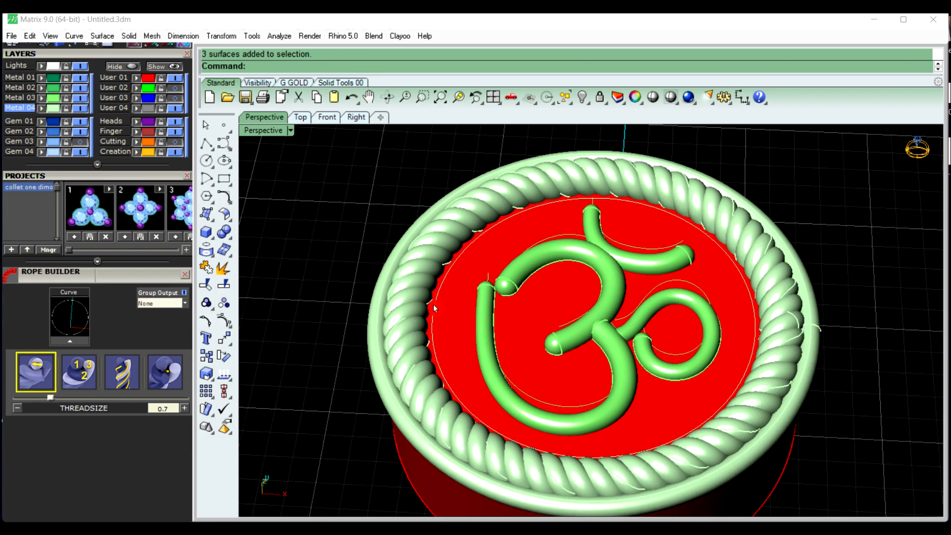
Create a closed pipe with a 0.3 diameter around the circle curve at the rope border's inner edge
{"action": "left_click", "coordinate": [438, 301]}
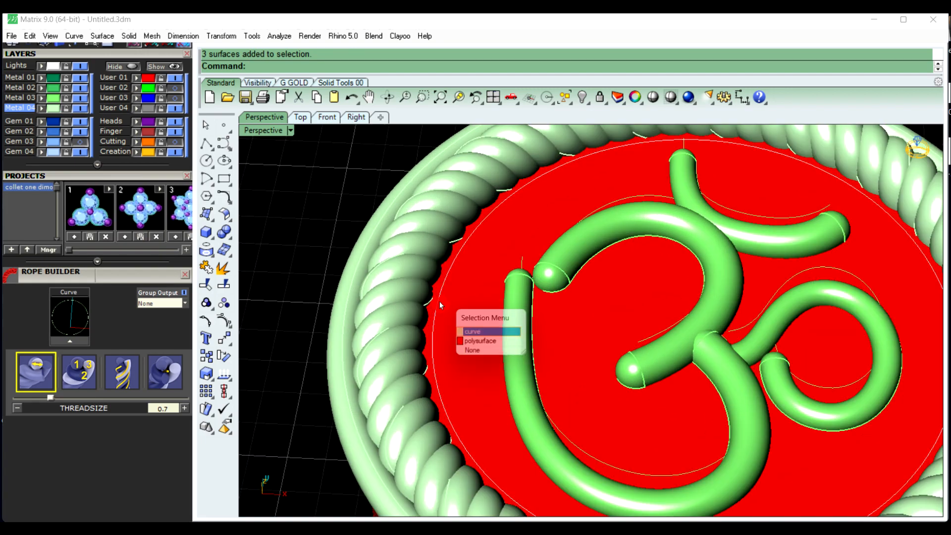
{"action": "left_click", "coordinate": [465, 331]}
{"action": "scroll", "coordinate": [443, 334], "scroll_direction": "down", "scroll_amount": 2}
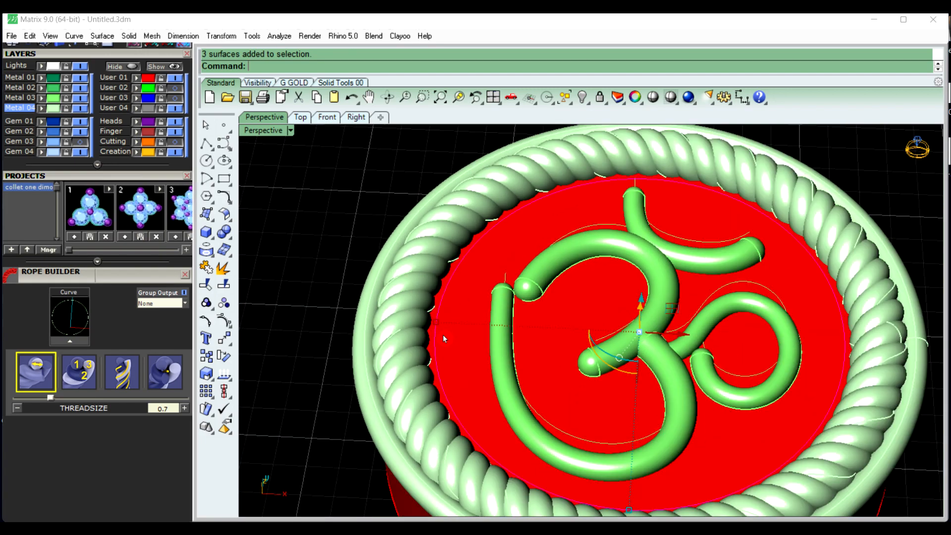
{"action": "type", "text": "e"}
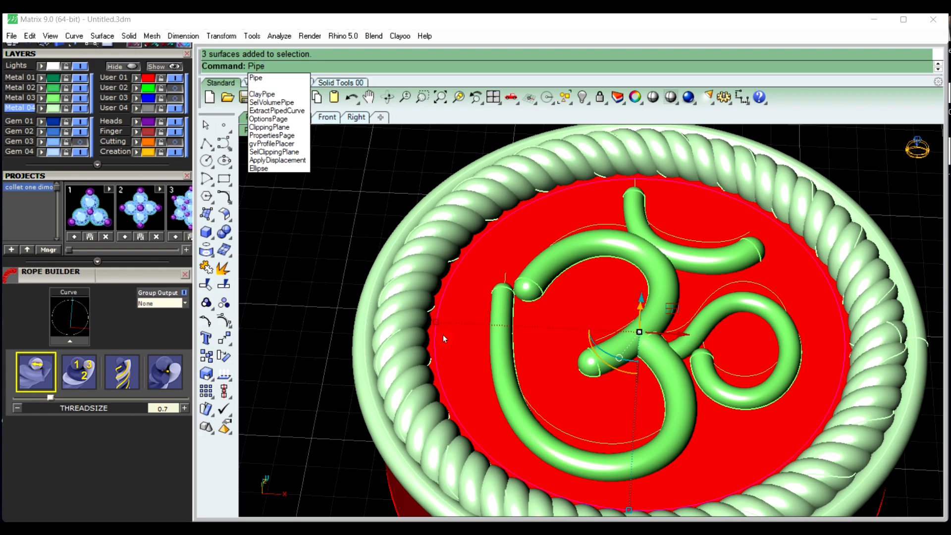
{"action": "key", "text": "Return"}
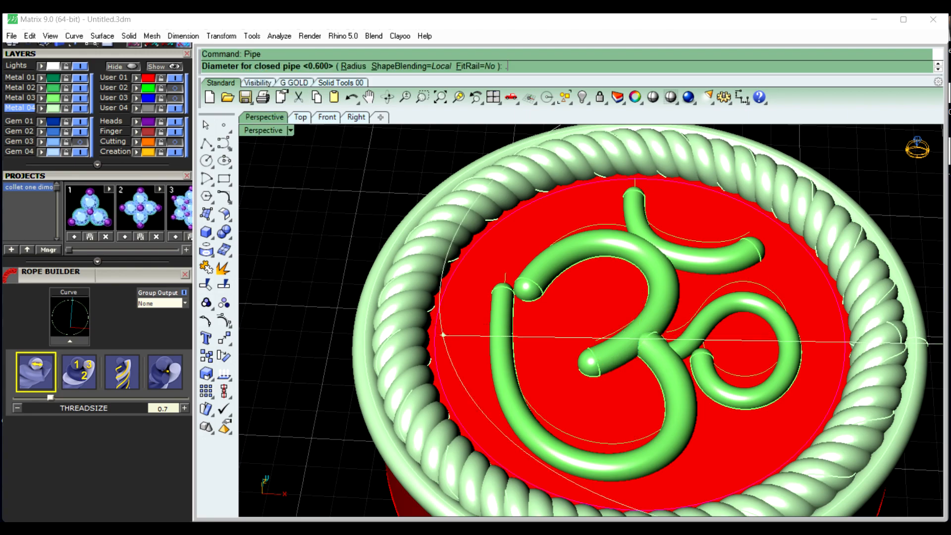
{"action": "key", "text": "Return"}
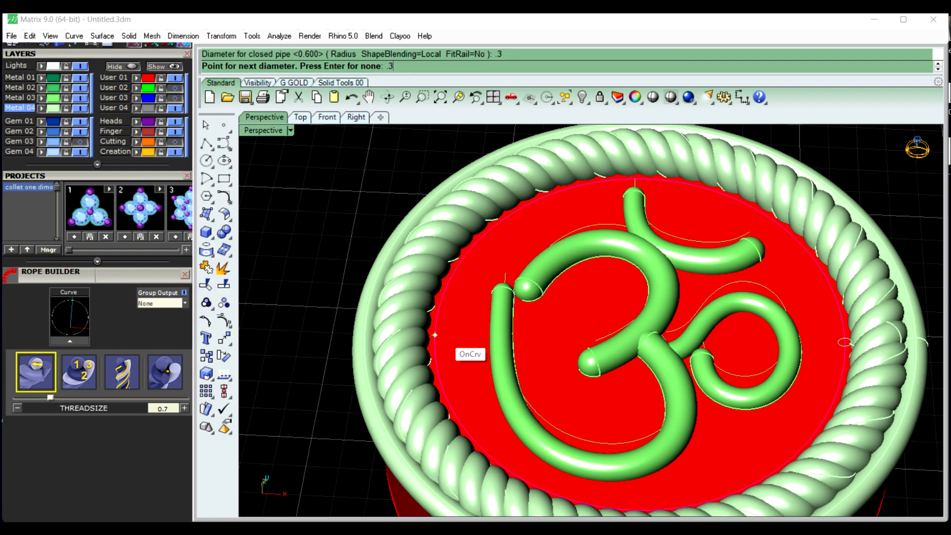
{"action": "type", "text": ".3"}
{"action": "key", "text": "Return"}
{"action": "key", "text": "Return"}
{"action": "left_click", "coordinate": [332, 274]}
Select all curves in the model with SelCrv and delete them
{"action": "scroll", "coordinate": [333, 275], "scroll_direction": "down", "scroll_amount": 2}
{"action": "right_click_drag", "start_coordinate": [428, 279], "coordinate": [446, 362]}
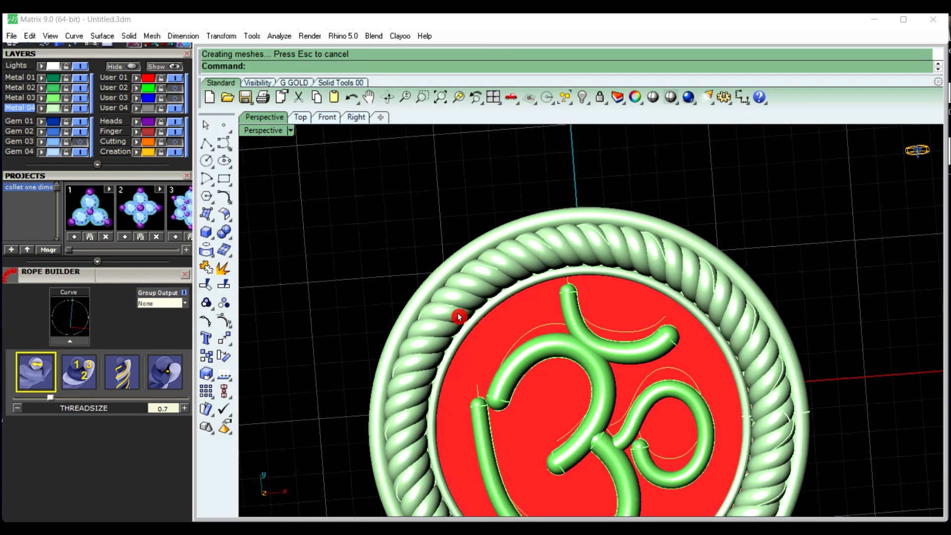
{"action": "scroll", "coordinate": [458, 317], "scroll_direction": "down", "scroll_amount": 2}
{"action": "right_click_drag", "start_coordinate": [458, 317], "coordinate": [546, 298]}
{"action": "scroll", "coordinate": [546, 276], "scroll_direction": "down", "scroll_amount": 4}
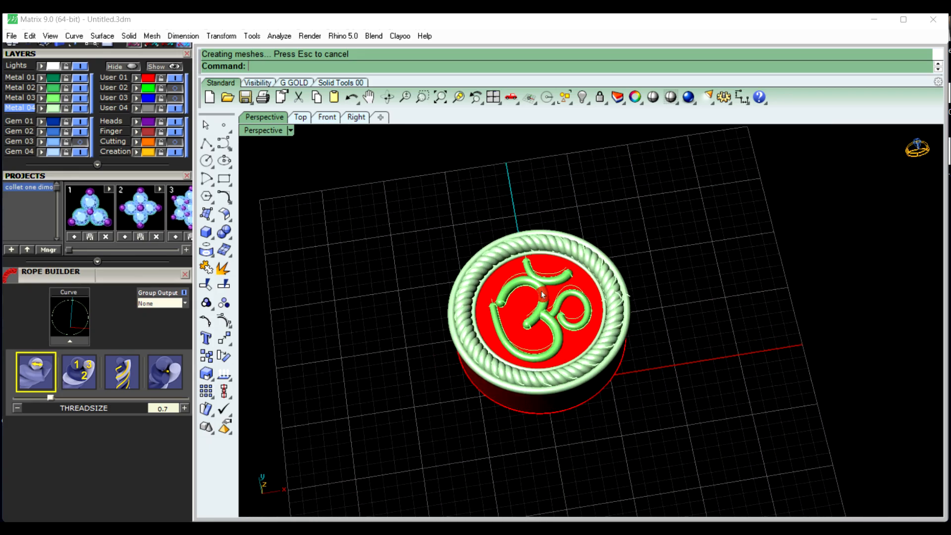
{"action": "scroll", "coordinate": [546, 297], "scroll_direction": "up", "scroll_amount": 3}
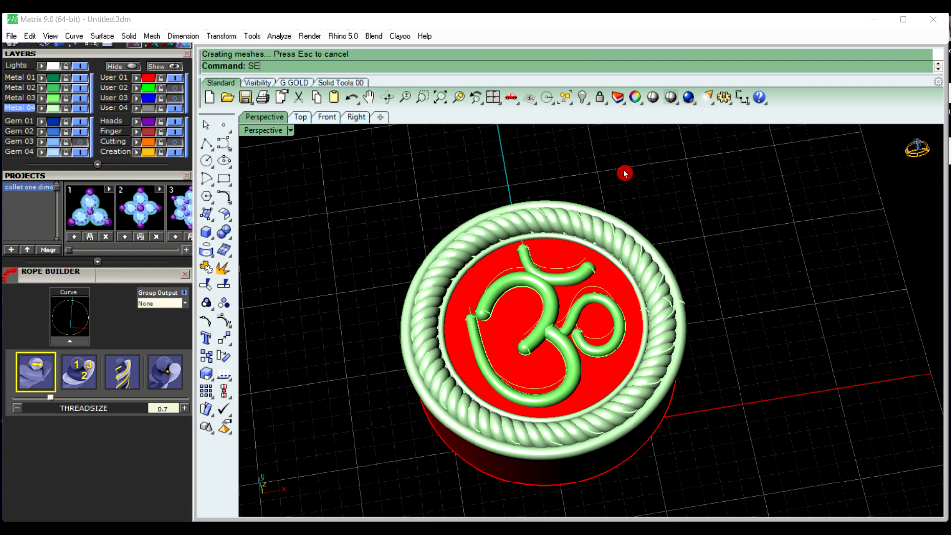
{"action": "type", "text": "lCrv"}
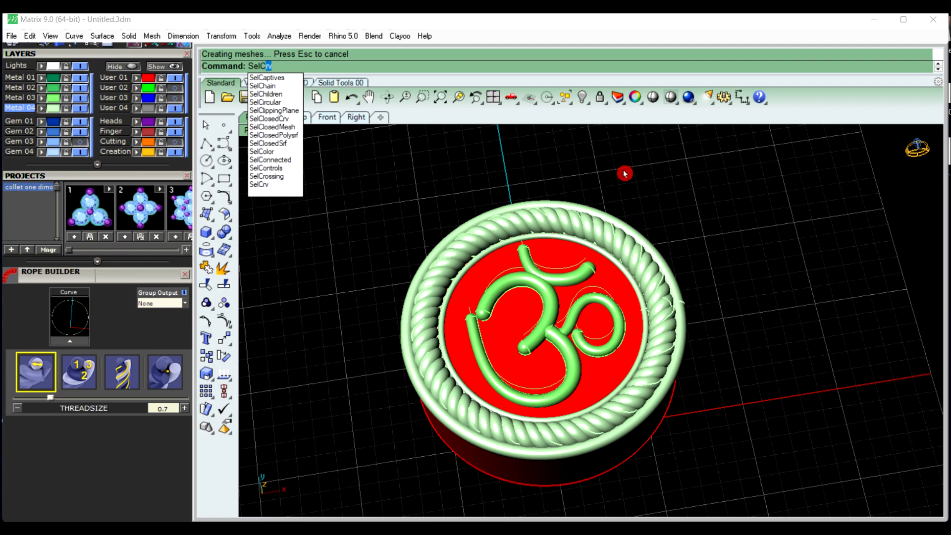
{"action": "key", "text": "Return"}
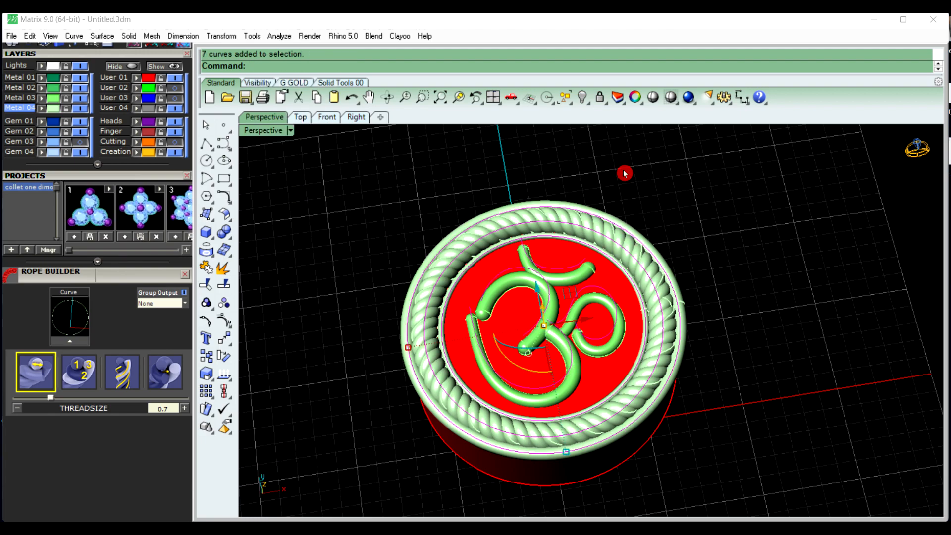
{"action": "key", "text": "Delete"}
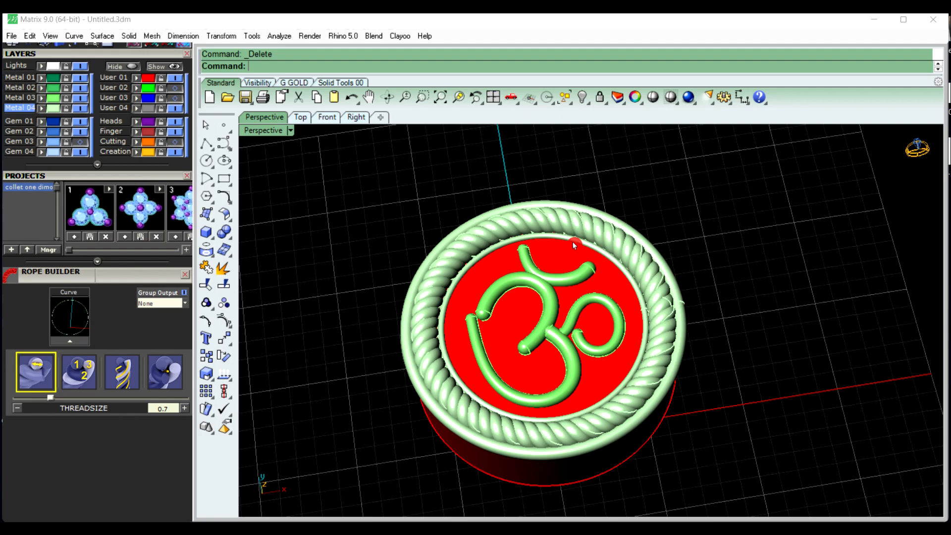
Create a solid sphere with a diameter of 1 on the ground plane beside the disc
{"action": "scroll", "coordinate": [574, 242], "scroll_direction": "down", "scroll_amount": 6}
{"action": "mouse_move", "coordinate": [573, 260]}
{"action": "right_mouse_down"}
{"action": "mouse_move", "coordinate": [589, 200]}
{"action": "mouse_move", "coordinate": [515, 203]}
{"action": "mouse_move", "coordinate": [536, 287]}
{"action": "mouse_move", "coordinate": [553, 250]}
{"action": "mouse_move", "coordinate": [570, 304]}
{"action": "mouse_move", "coordinate": [602, 194]}
{"action": "right_mouse_up"}
{"action": "scroll", "coordinate": [532, 274], "scroll_direction": "up", "scroll_amount": 4}
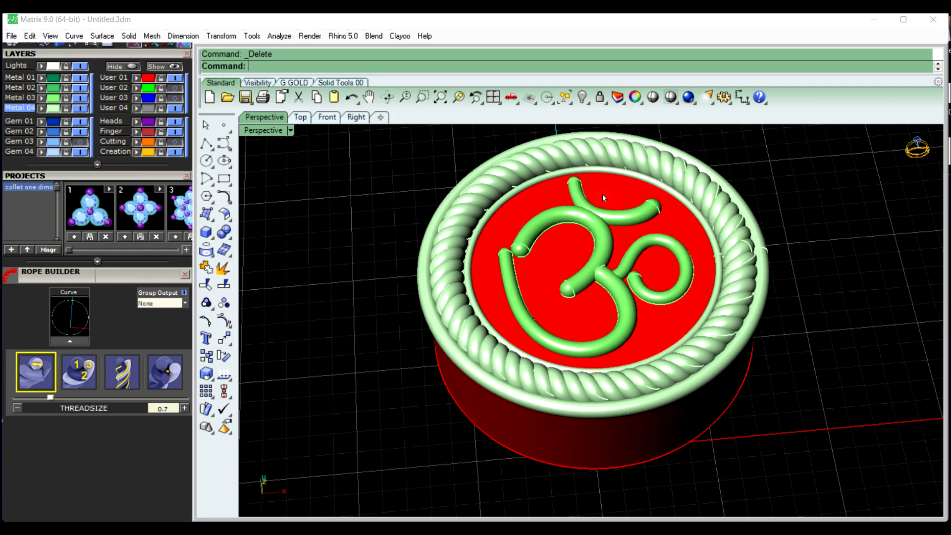
{"action": "scroll", "coordinate": [603, 192], "scroll_direction": "up", "scroll_amount": 4}
{"action": "left_click", "coordinate": [226, 156]}
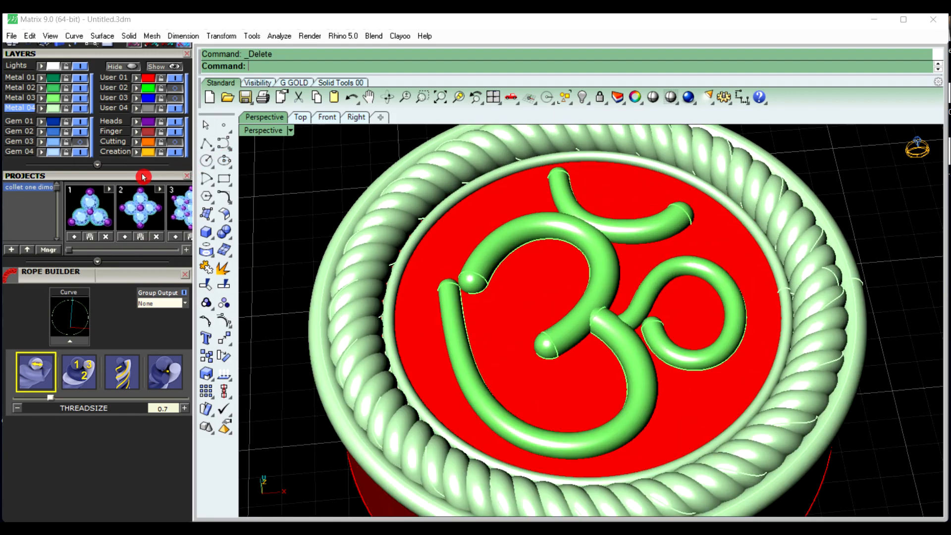
{"action": "scroll", "coordinate": [143, 177], "scroll_direction": "up", "scroll_amount": 5}
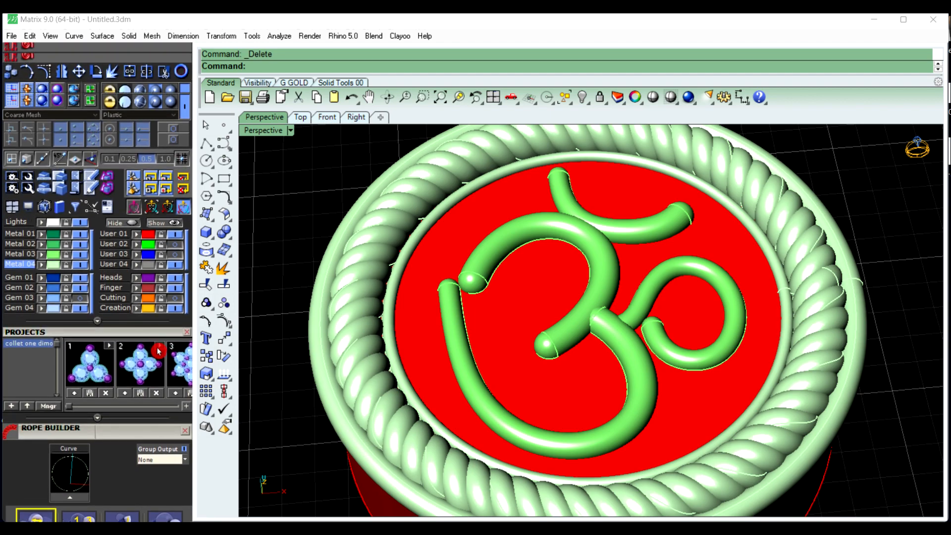
{"action": "scroll", "coordinate": [157, 351], "scroll_direction": "up", "scroll_amount": 3}
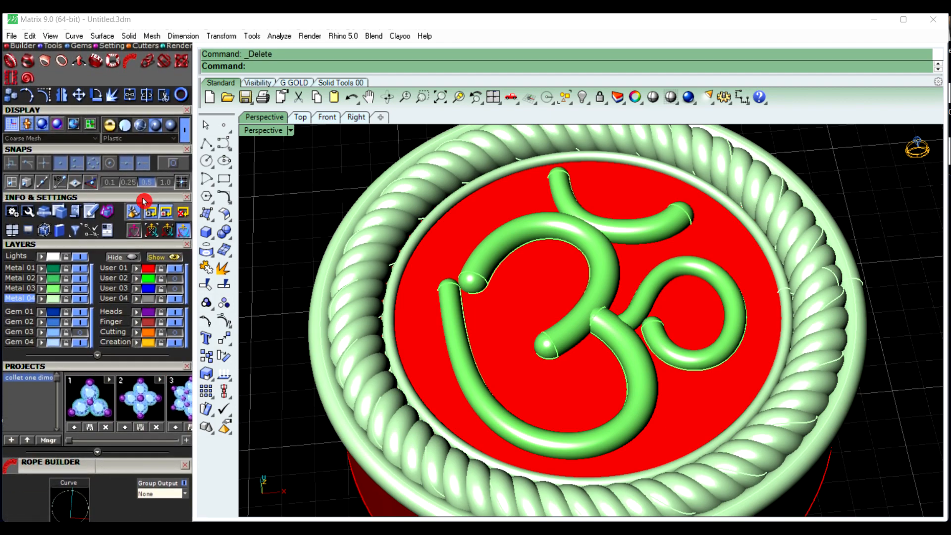
{"action": "scroll", "coordinate": [86, 119], "scroll_direction": "up", "scroll_amount": 2}
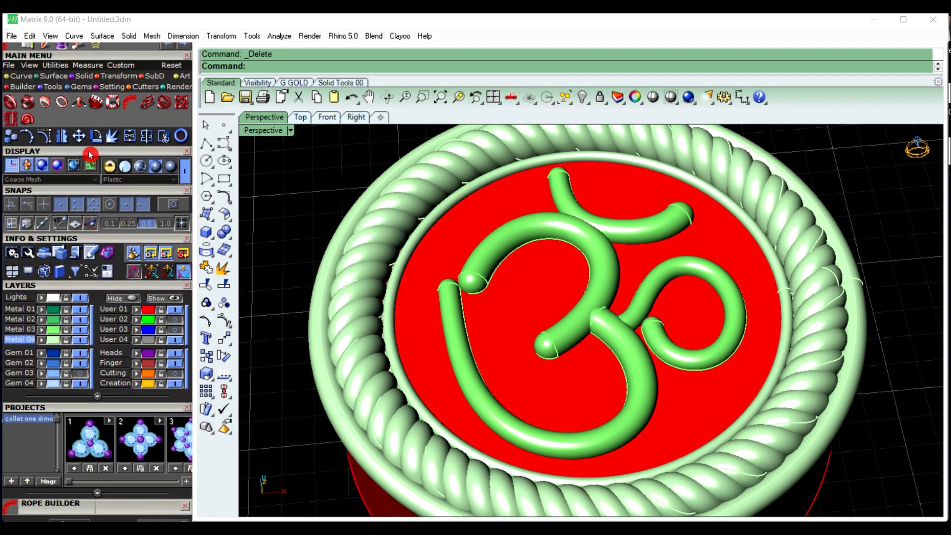
{"action": "left_click", "coordinate": [87, 76]}
{"action": "left_click", "coordinate": [44, 119]}
{"action": "scroll", "coordinate": [398, 234], "scroll_direction": "down", "scroll_amount": 4}
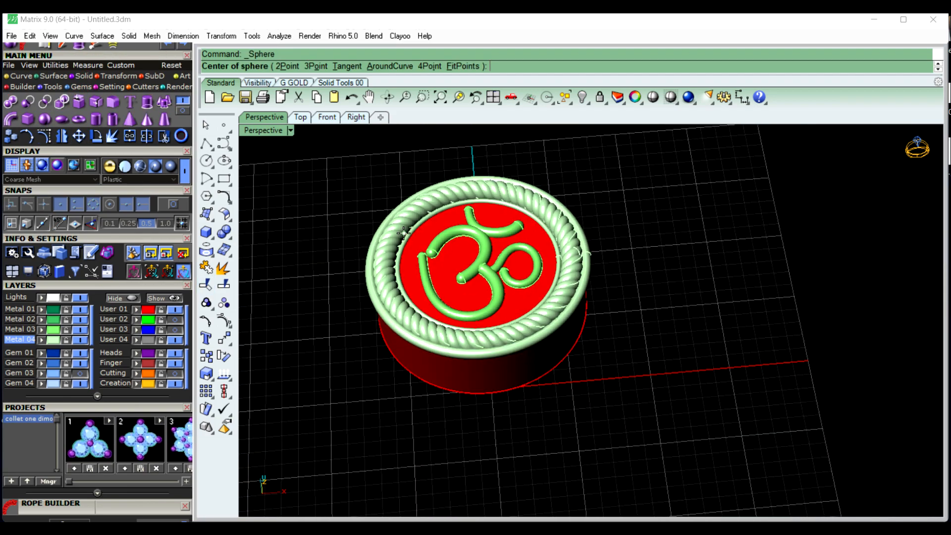
{"action": "left_click", "coordinate": [648, 321]}
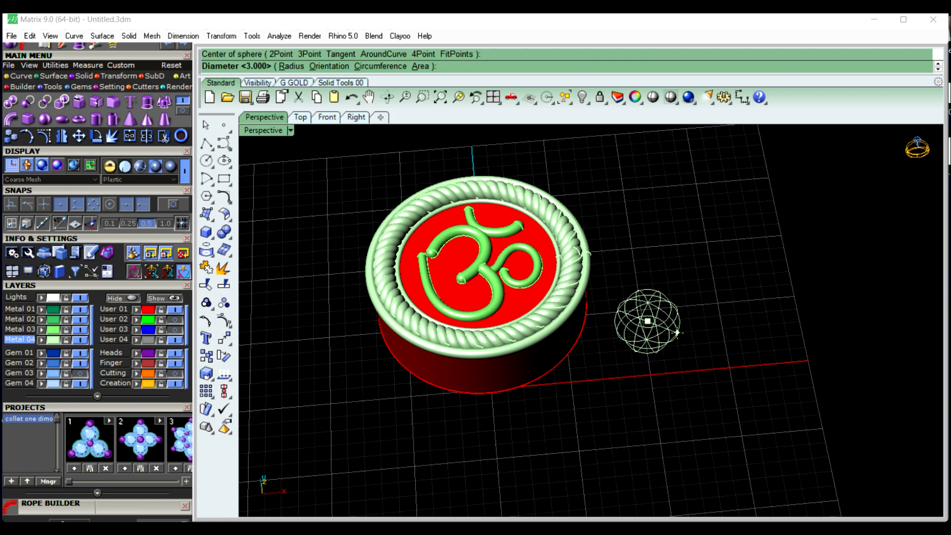
{"action": "type", "text": "1"}
{"action": "right_click", "coordinate": [677, 334]}
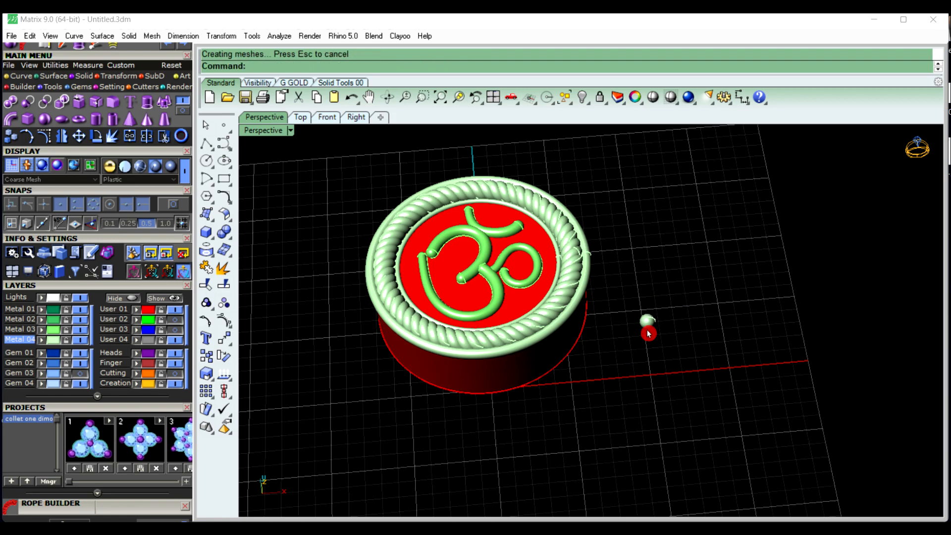
Move the sphere in the top view so it sits inside the Om symbol's crescent
{"action": "left_click", "coordinate": [649, 325]}
{"action": "left_click", "coordinate": [300, 117]}
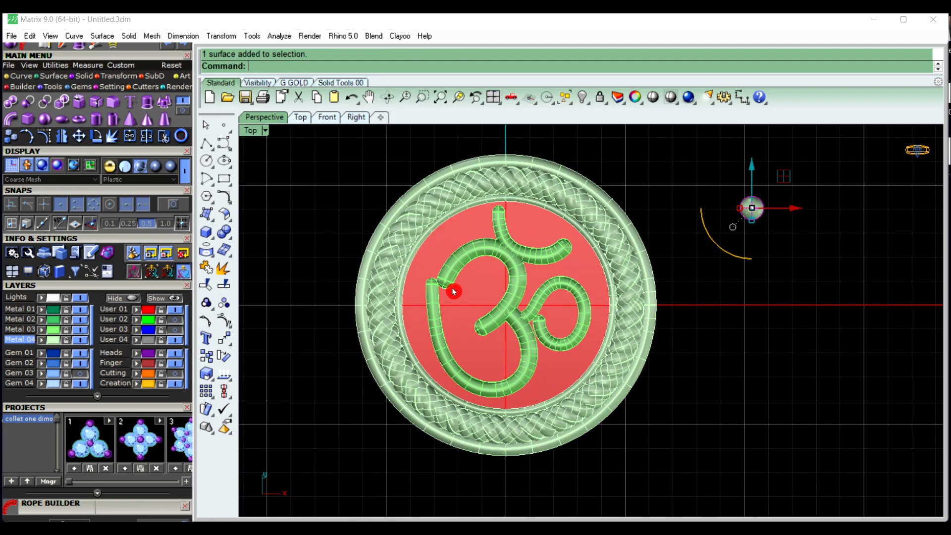
{"action": "left_click_drag", "start_coordinate": [692, 237], "coordinate": [544, 237]}
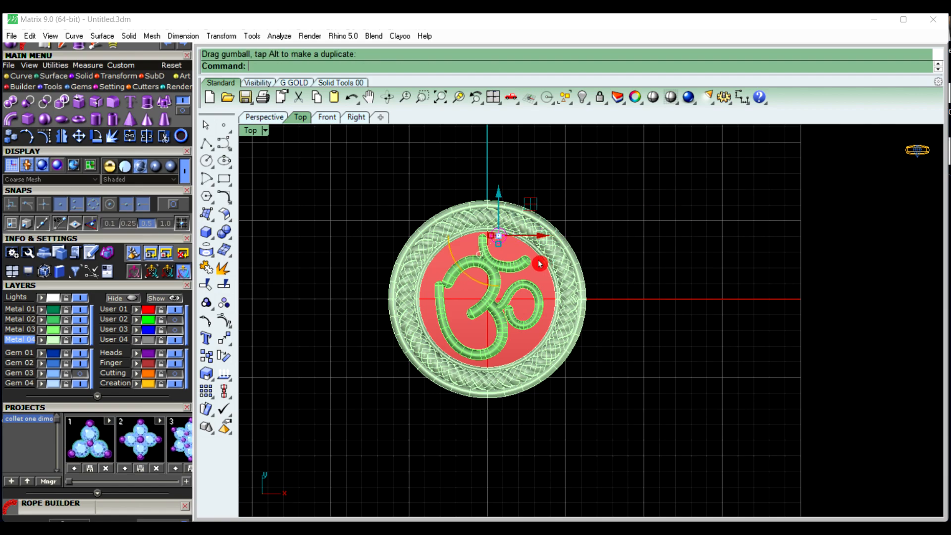
{"action": "scroll", "coordinate": [512, 233], "scroll_direction": "up", "scroll_amount": 2}
{"action": "left_click_drag", "start_coordinate": [499, 205], "coordinate": [536, 242]}
{"action": "scroll", "coordinate": [496, 266], "scroll_direction": "up", "scroll_amount": 4}
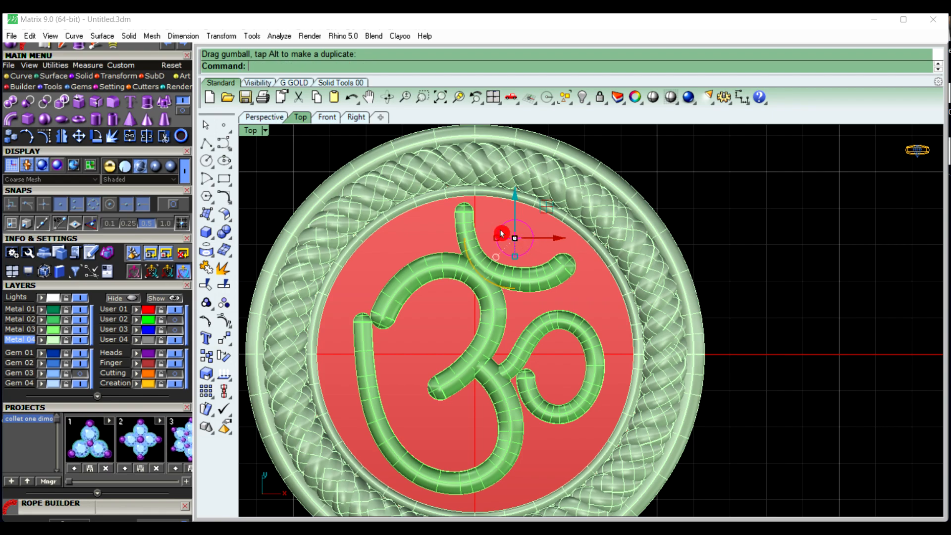
Raise the sphere in the front view up to the height of the disc's top face
{"action": "left_click", "coordinate": [330, 121]}
{"action": "scroll", "coordinate": [462, 244], "scroll_direction": "down", "scroll_amount": 1}
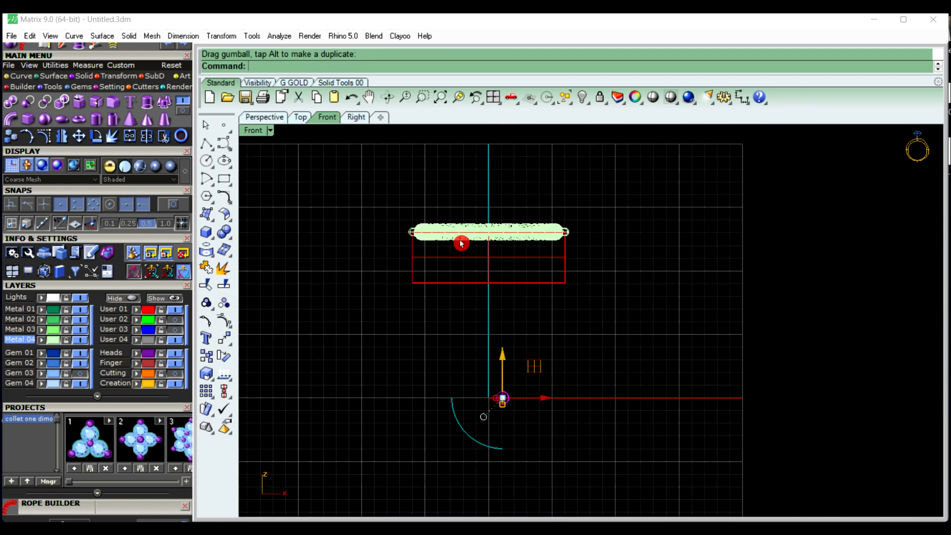
{"action": "left_click", "coordinate": [498, 369]}
{"action": "left_click", "coordinate": [498, 234]}
{"action": "left_click", "coordinate": [479, 367]}
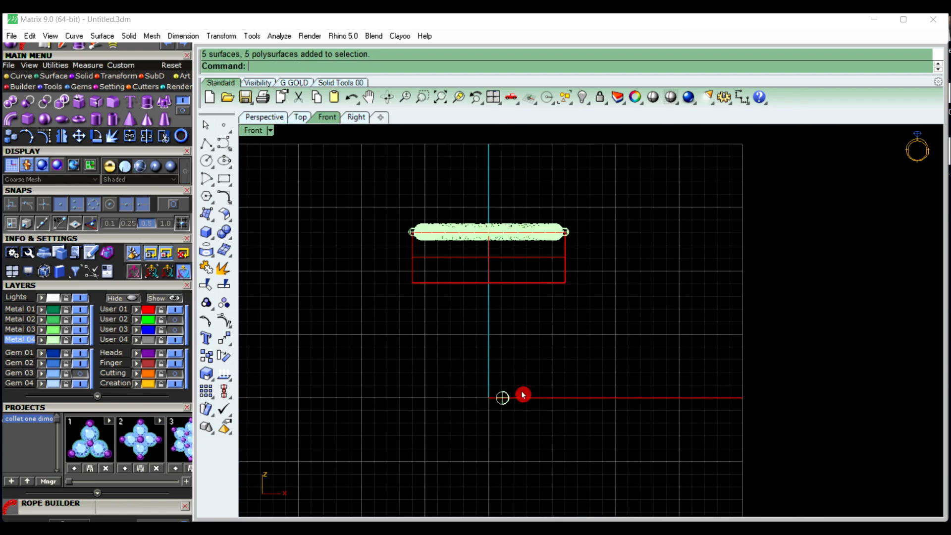
{"action": "left_click", "coordinate": [506, 400]}
{"action": "scroll", "coordinate": [509, 392], "scroll_direction": "up", "scroll_amount": 4}
{"action": "left_click_drag", "start_coordinate": [502, 377], "coordinate": [502, 249]}
{"action": "right_click_drag", "start_coordinate": [548, 298], "coordinate": [551, 386]}
{"action": "left_click_drag", "start_coordinate": [508, 335], "coordinate": [509, 201]}
Lower the sphere slightly so it sits in the disc's top face above the Om crescent
{"action": "left_click", "coordinate": [272, 118]}
{"action": "left_click", "coordinate": [701, 243]}
{"action": "right_click_drag", "start_coordinate": [485, 244], "coordinate": [507, 183]}
{"action": "scroll", "coordinate": [479, 278], "scroll_direction": "up", "scroll_amount": 7}
{"action": "left_click", "coordinate": [484, 182]}
{"action": "left_click_drag", "start_coordinate": [478, 156], "coordinate": [478, 165]}
{"action": "right_click_drag", "start_coordinate": [542, 245], "coordinate": [526, 292]}
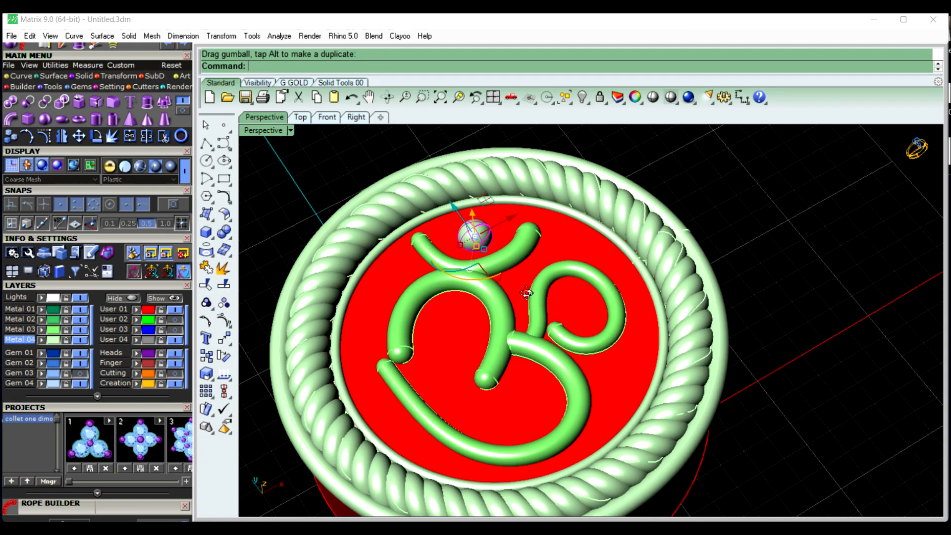
Scale the sphere up slightly in all directions so it fills more of the Om crescent
{"action": "scroll", "coordinate": [447, 278], "scroll_direction": "up", "scroll_amount": 6}
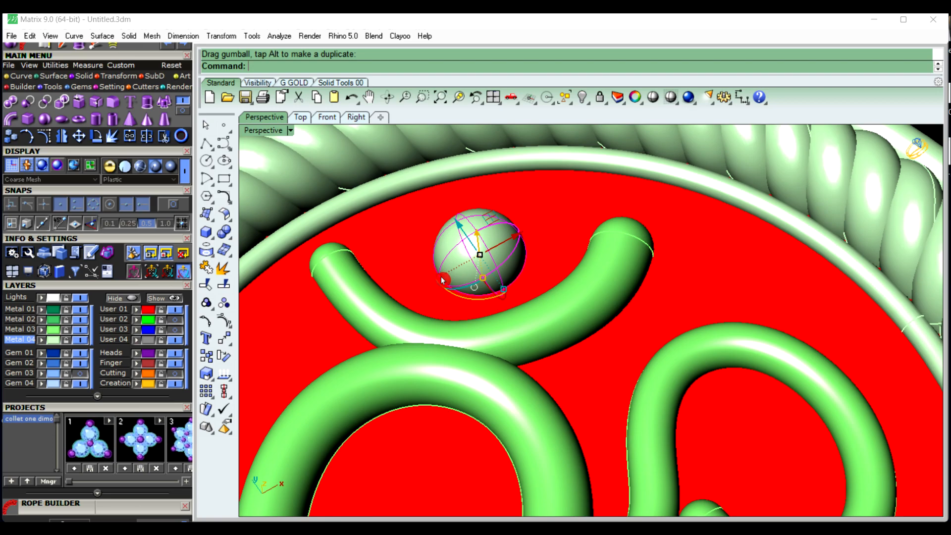
{"action": "left_click_drag", "start_coordinate": [441, 281], "coordinate": [420, 281]}
{"action": "scroll", "coordinate": [447, 297], "scroll_direction": "down", "scroll_amount": 6}
{"action": "left_click", "coordinate": [778, 252]}
{"action": "scroll", "coordinate": [516, 289], "scroll_direction": "down", "scroll_amount": 5}
{"action": "mouse_move", "coordinate": [516, 288]}
{"action": "right_mouse_down"}
{"action": "mouse_move", "coordinate": [497, 387]}
{"action": "mouse_move", "coordinate": [496, 322]}
{"action": "mouse_move", "coordinate": [516, 284]}
{"action": "right_mouse_up"}
{"action": "scroll", "coordinate": [481, 300], "scroll_direction": "up", "scroll_amount": 2}
{"action": "left_click", "coordinate": [484, 289]}
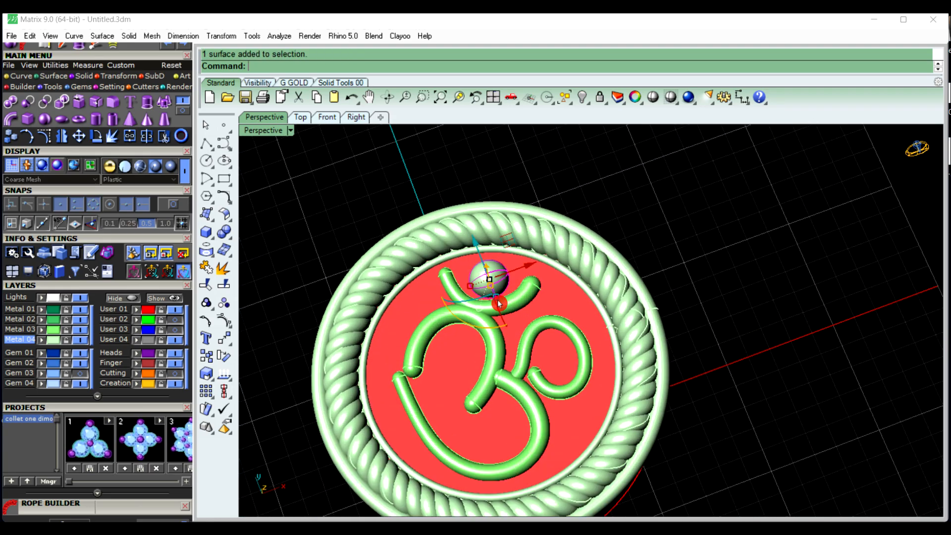
{"action": "left_click", "coordinate": [518, 307], "text": "shift"}
{"action": "left_click", "coordinate": [491, 379], "text": "shift"}
{"action": "left_click", "coordinate": [525, 406], "text": "shift"}
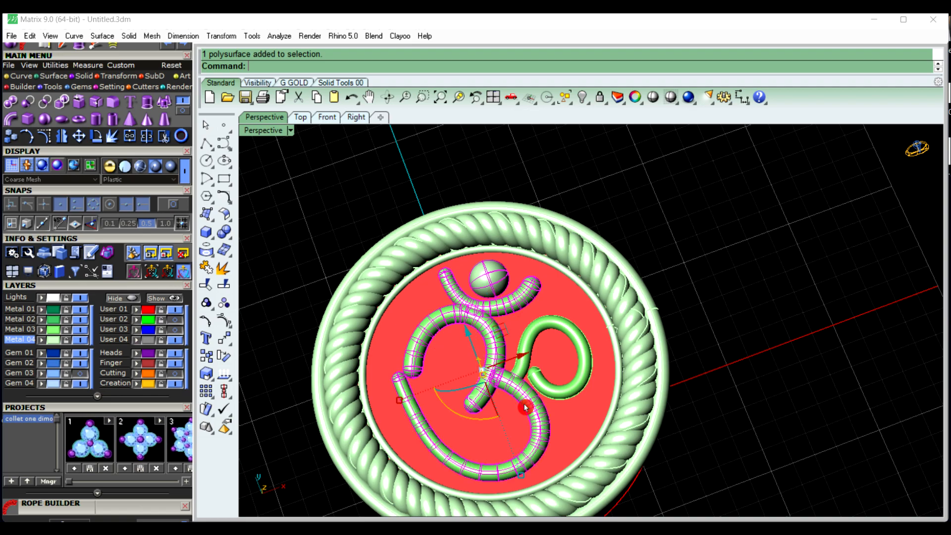
{"action": "left_click", "coordinate": [564, 396], "text": "shift"}
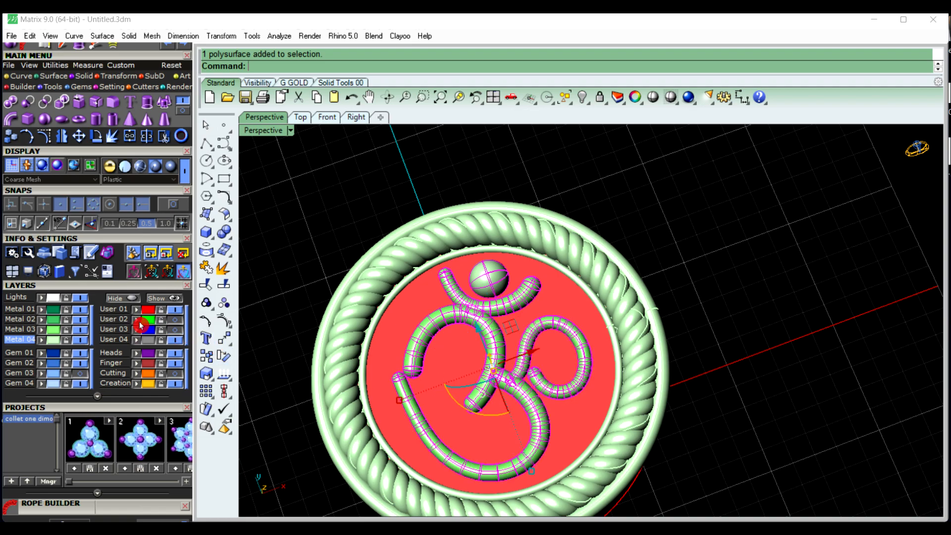
{"action": "left_click", "coordinate": [357, 235]}
Select the Om symbol's pipe pieces without the sphere and adjust their height relative to the disc's top face
{"action": "right_click_drag", "start_coordinate": [510, 254], "coordinate": [521, 327]}
{"action": "scroll", "coordinate": [521, 327], "scroll_direction": "up", "scroll_amount": 4}
{"action": "scroll", "coordinate": [449, 276], "scroll_direction": "down", "scroll_amount": 2}
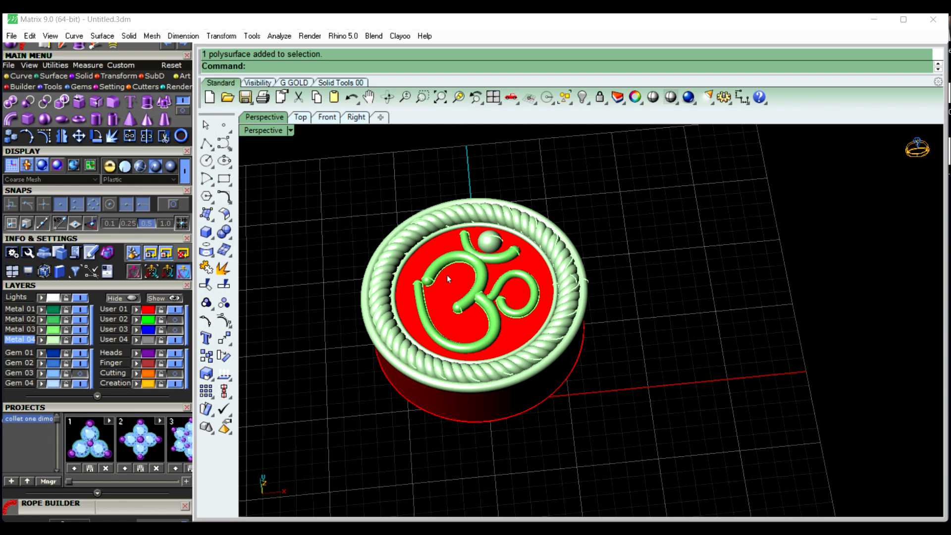
{"action": "scroll", "coordinate": [467, 317], "scroll_direction": "up", "scroll_amount": 2}
{"action": "left_click", "coordinate": [466, 300]}
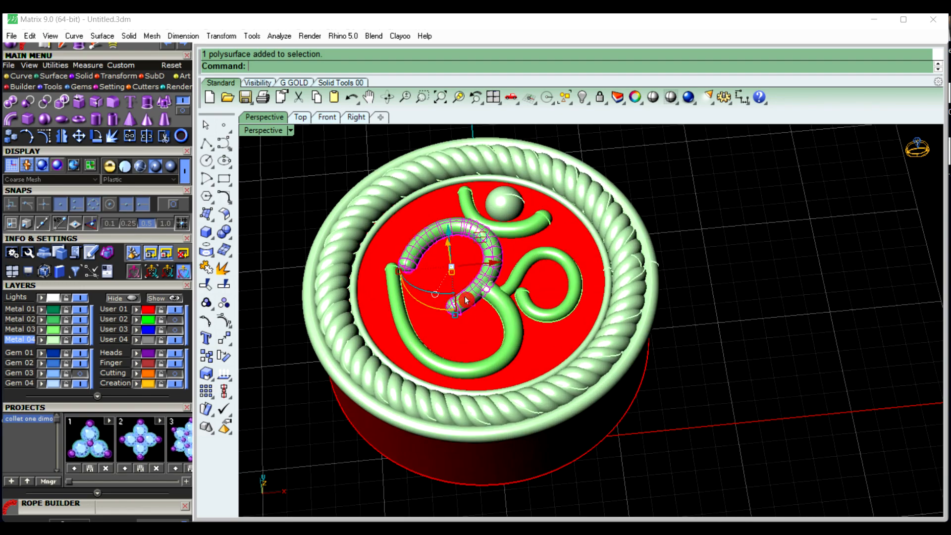
{"action": "left_click", "coordinate": [503, 316], "text": "shift"}
{"action": "left_click", "coordinate": [523, 269], "text": "shift"}
{"action": "left_click", "coordinate": [526, 230], "text": "shift"}
{"action": "mouse_move", "coordinate": [507, 357]}
{"action": "right_mouse_down"}
{"action": "mouse_move", "coordinate": [513, 347]}
{"action": "mouse_move", "coordinate": [497, 399]}
{"action": "mouse_move", "coordinate": [511, 354]}
{"action": "right_mouse_up"}
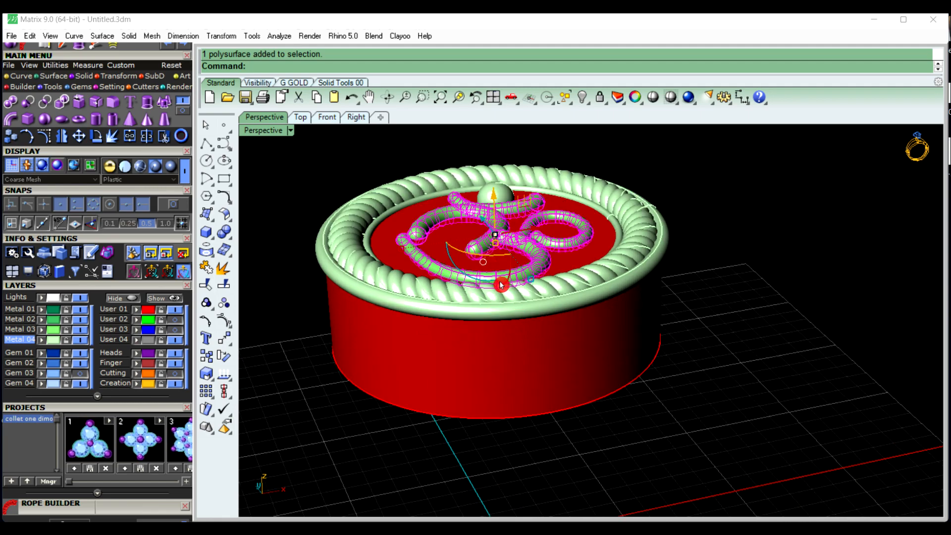
{"action": "right_click_drag", "start_coordinate": [494, 300], "coordinate": [513, 355]}
{"action": "scroll", "coordinate": [515, 353], "scroll_direction": "down", "scroll_amount": 2}
{"action": "scroll", "coordinate": [531, 244], "scroll_direction": "up", "scroll_amount": 4}
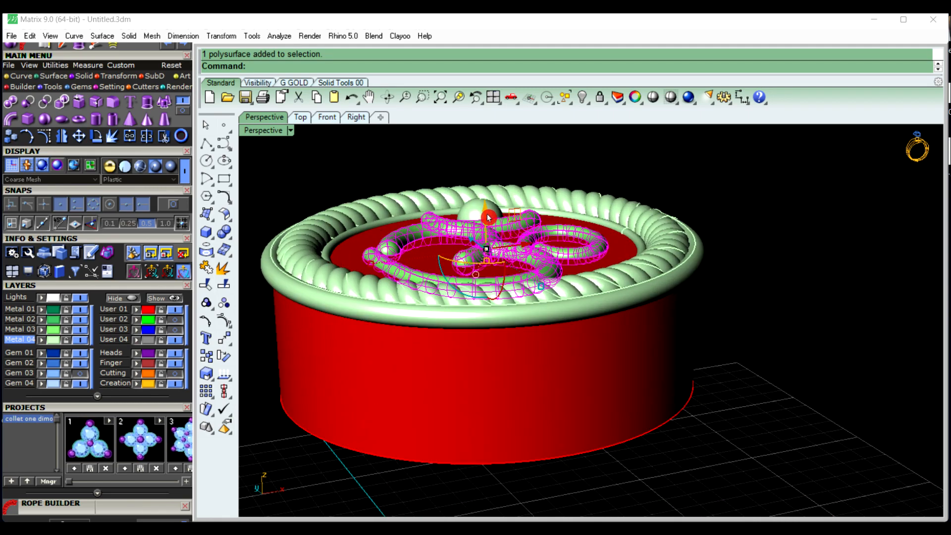
{"action": "left_click", "coordinate": [488, 217]}
{"action": "left_click", "coordinate": [761, 303]}
Lower the rope border together with its inner and outer rim pipes slightly onto the top disc
{"action": "right_click_drag", "start_coordinate": [760, 302], "coordinate": [552, 348]}
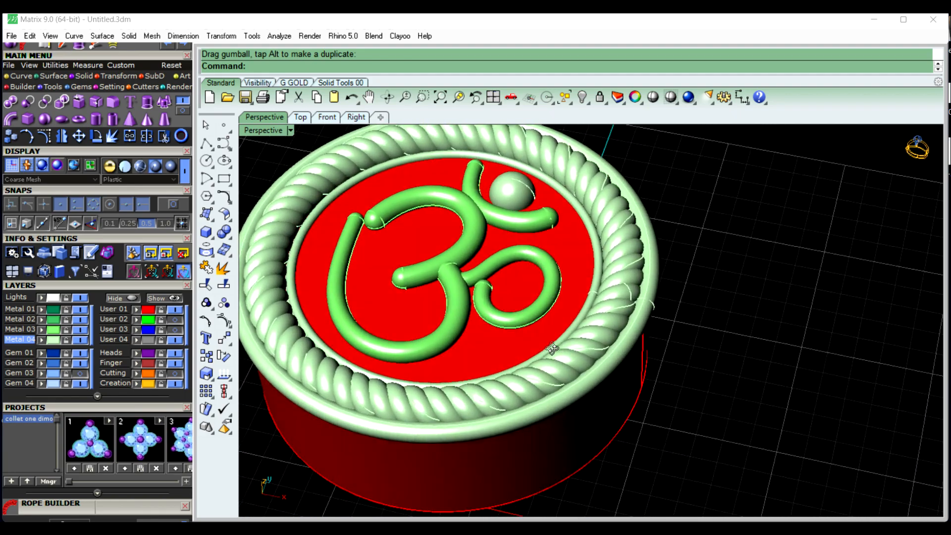
{"action": "scroll", "coordinate": [563, 314], "scroll_direction": "down", "scroll_amount": 1}
{"action": "scroll", "coordinate": [565, 316], "scroll_direction": "up", "scroll_amount": 3}
{"action": "left_click", "coordinate": [565, 317]}
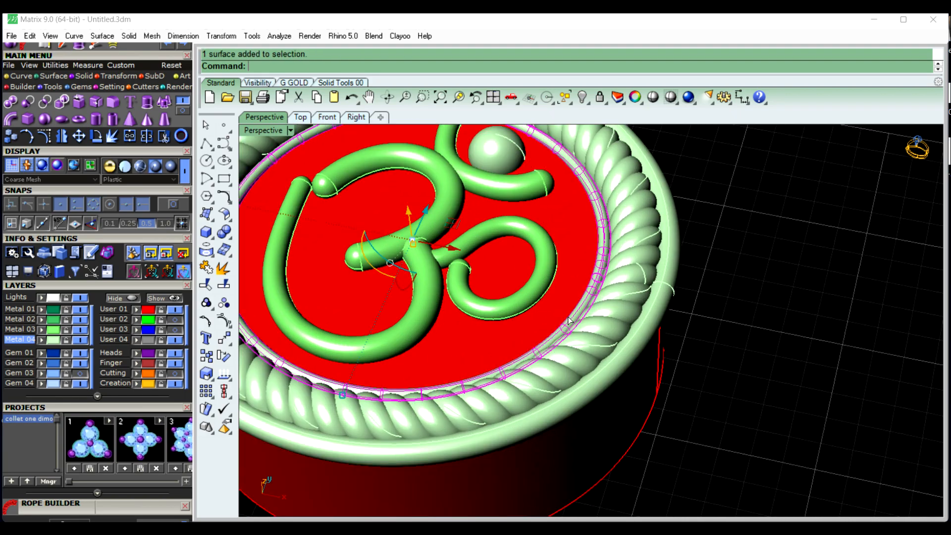
{"action": "left_click", "coordinate": [606, 342], "text": "shift"}
{"action": "left_click", "coordinate": [623, 363], "text": "shift"}
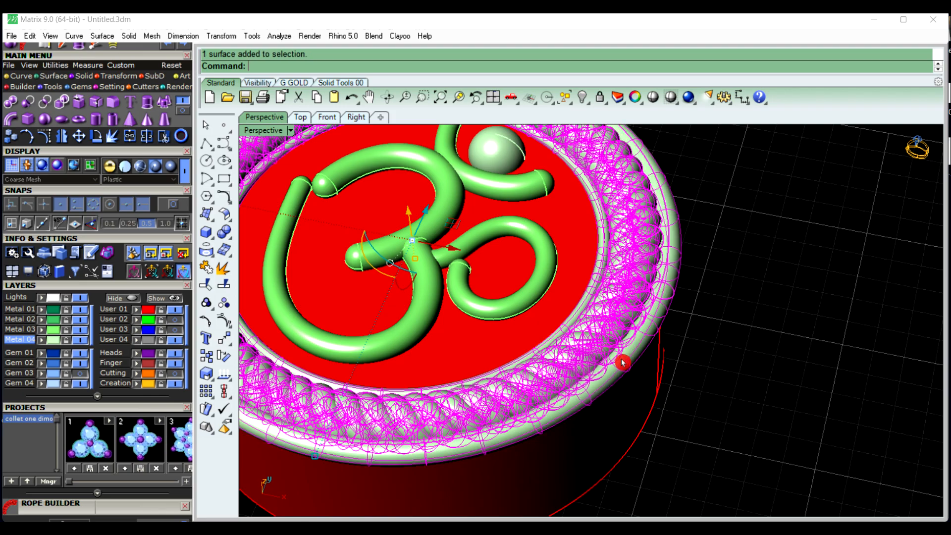
{"action": "scroll", "coordinate": [622, 342], "scroll_direction": "down", "scroll_amount": 5}
{"action": "scroll", "coordinate": [507, 258], "scroll_direction": "up", "scroll_amount": 2}
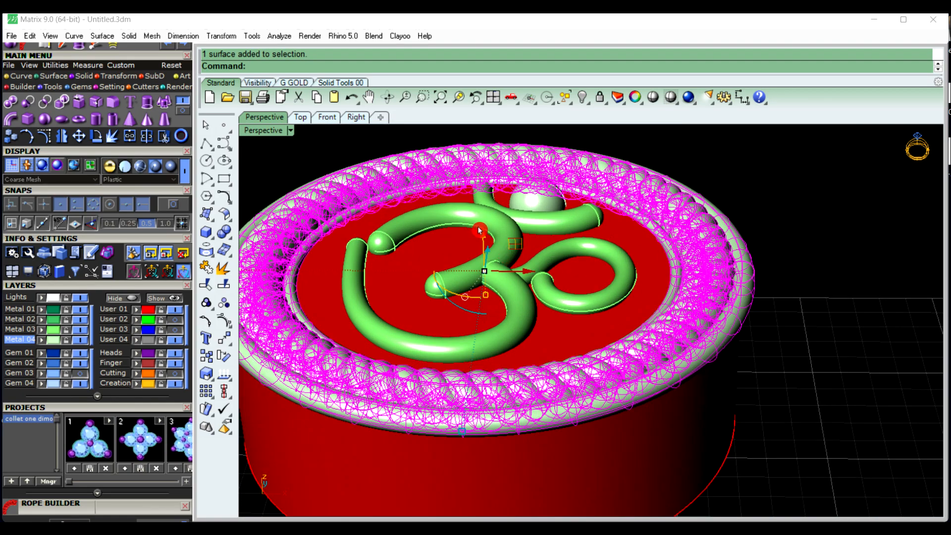
{"action": "left_click_drag", "start_coordinate": [486, 242], "coordinate": [486, 250]}
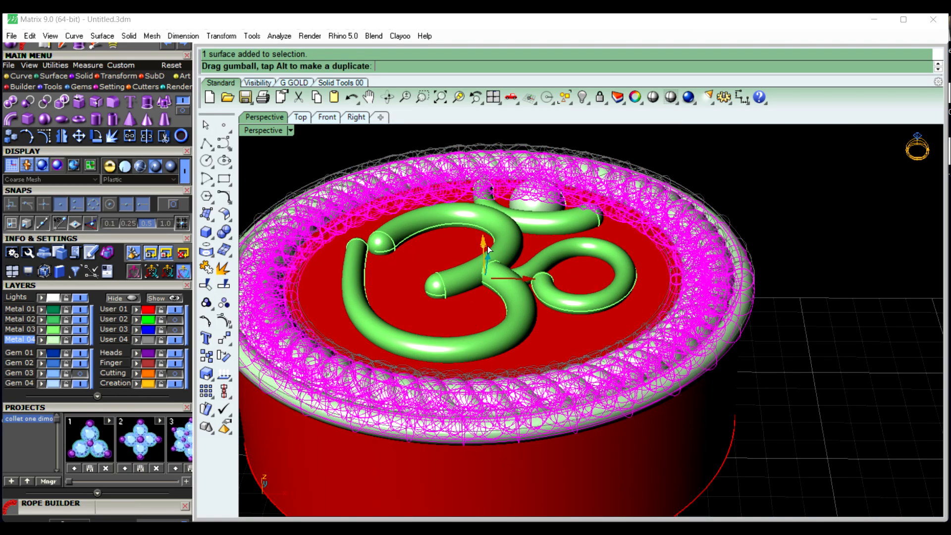
{"action": "left_click", "coordinate": [801, 248]}
{"action": "right_click_drag", "start_coordinate": [537, 256], "coordinate": [553, 301]}
{"action": "scroll", "coordinate": [549, 271], "scroll_direction": "down", "scroll_amount": 2}
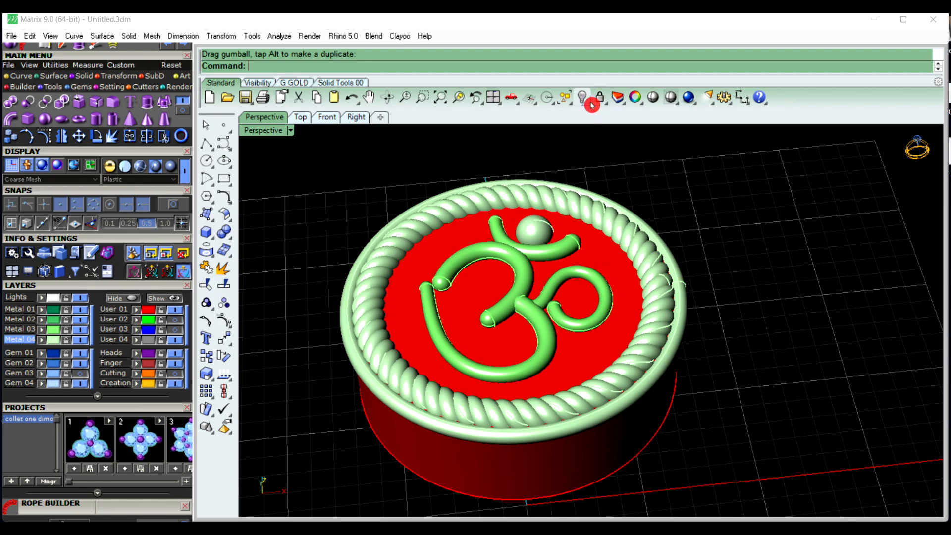
Show the User 02 and User 03 layers holding the shank and its feathered pieces
{"action": "left_click", "coordinate": [590, 103]}
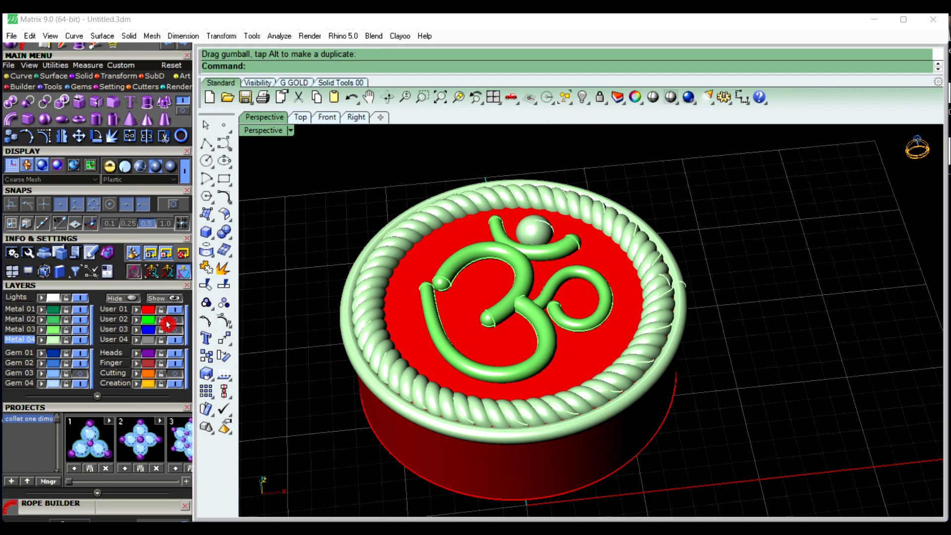
{"action": "left_click", "coordinate": [182, 321]}
{"action": "left_click", "coordinate": [182, 332]}
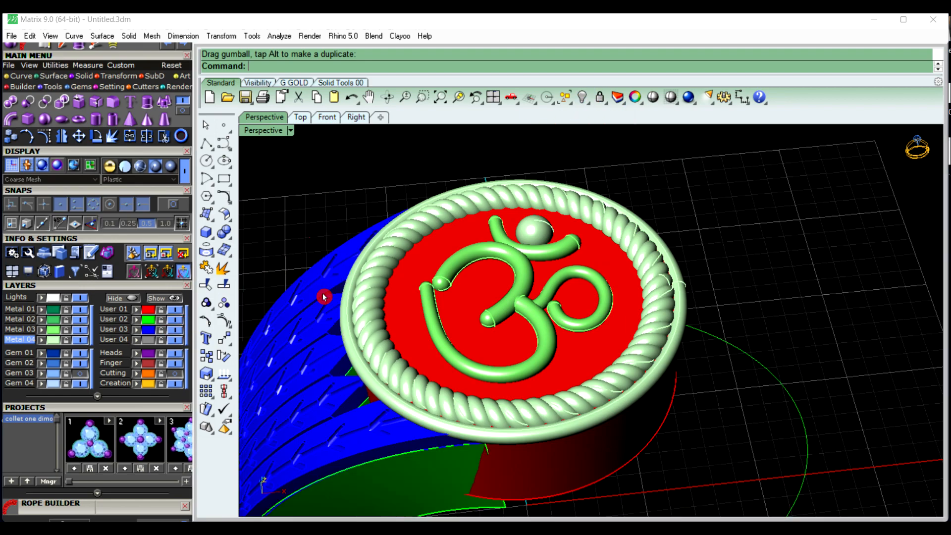
Switch the Top viewport's display mode to Plastic
{"action": "scroll", "coordinate": [627, 204], "scroll_direction": "down", "scroll_amount": 6}
{"action": "right_click_drag", "start_coordinate": [627, 281], "coordinate": [368, 153]}
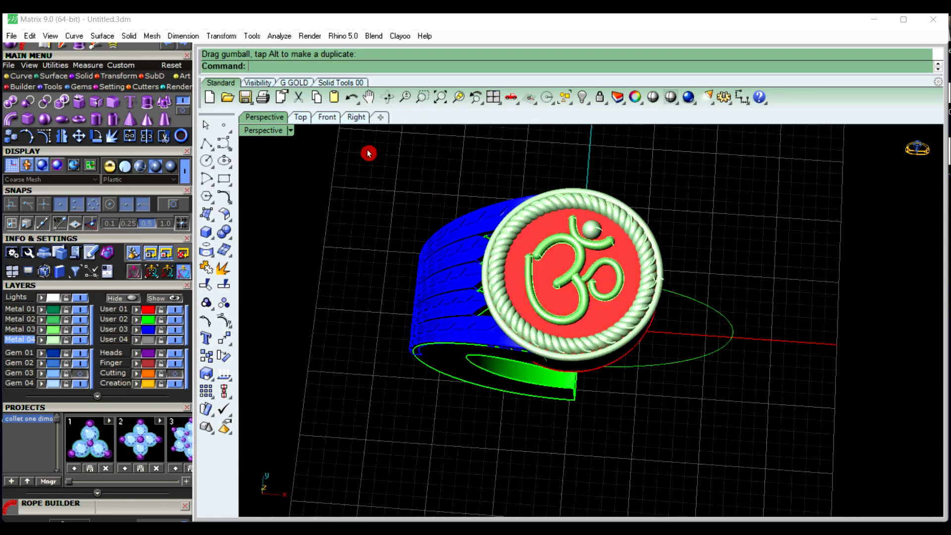
{"action": "left_click", "coordinate": [307, 124]}
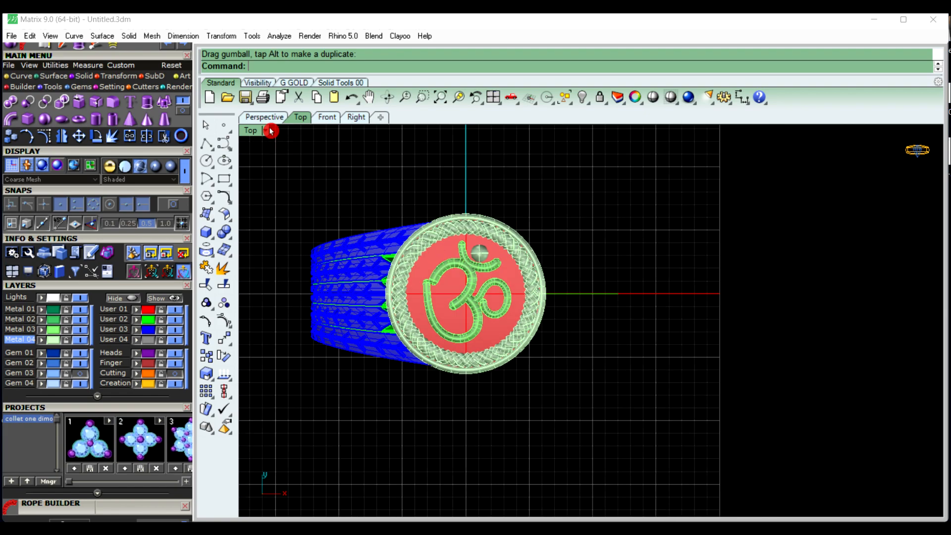
{"action": "left_click", "coordinate": [267, 134]}
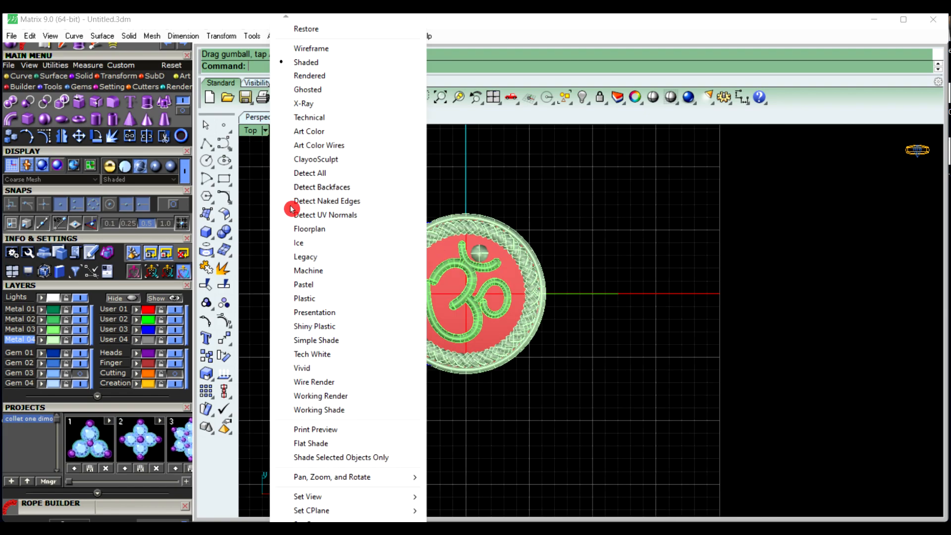
{"action": "left_click", "coordinate": [326, 299]}
Compare the Om disc with the reference ring photo and examine the ring's top and shank from several angles
{"action": "scroll", "coordinate": [397, 239], "scroll_direction": "up", "scroll_amount": 5}
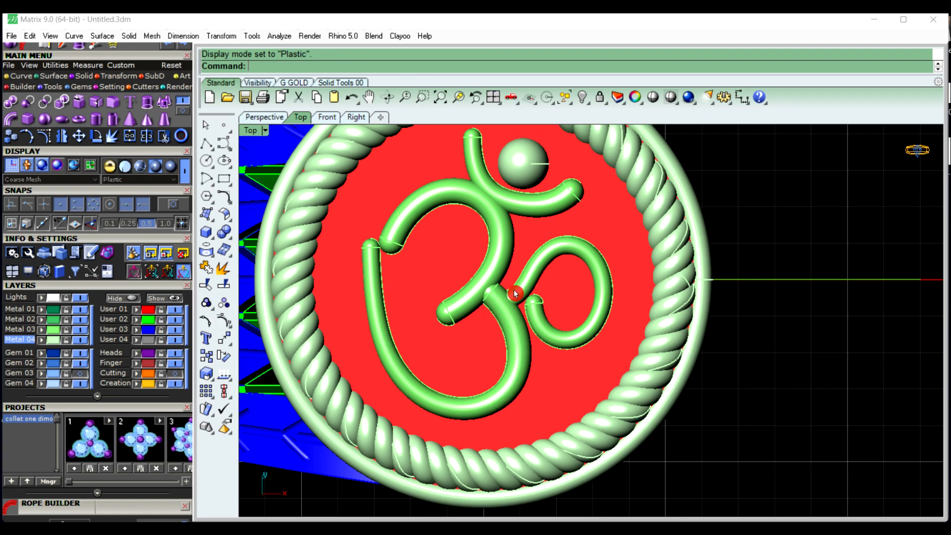
{"action": "scroll", "coordinate": [515, 293], "scroll_direction": "down", "scroll_amount": 5}
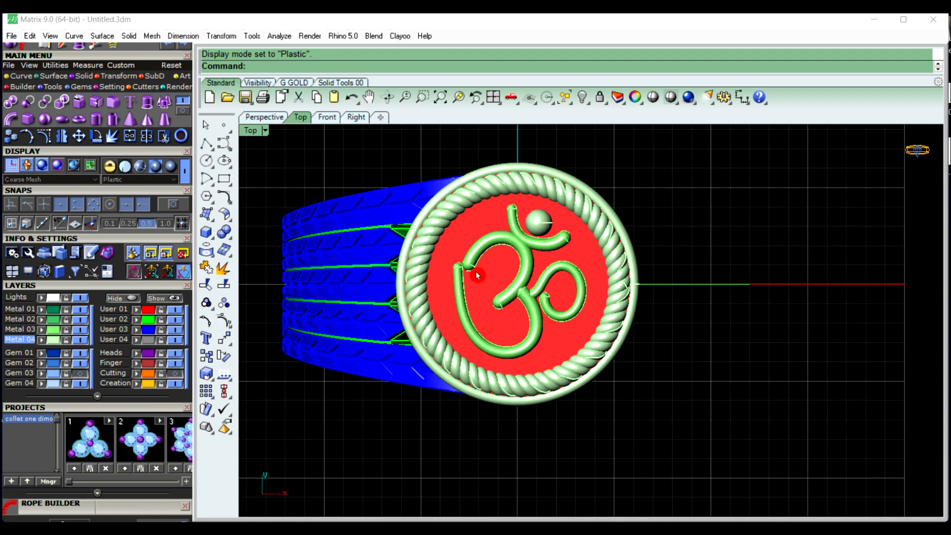
{"action": "scroll", "coordinate": [476, 271], "scroll_direction": "down", "scroll_amount": 6}
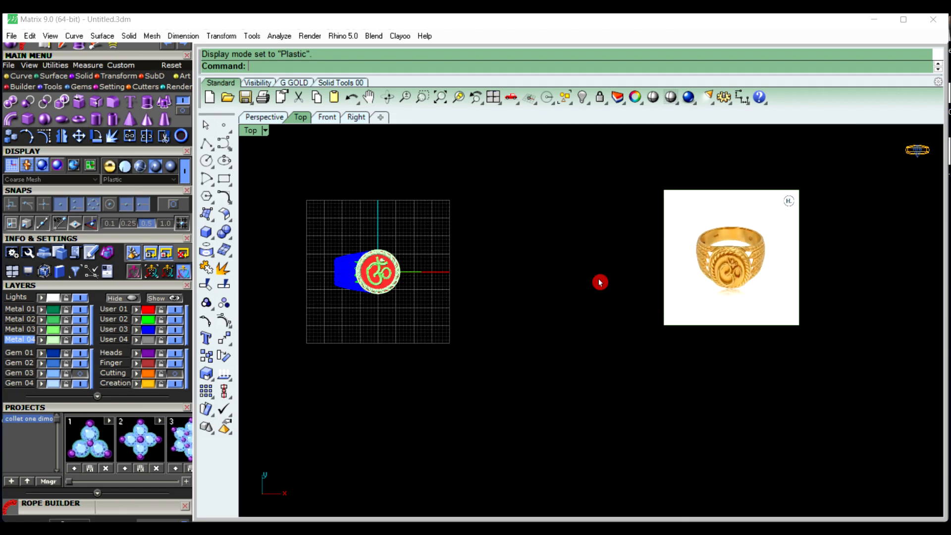
{"action": "scroll", "coordinate": [371, 268], "scroll_direction": "up", "scroll_amount": 3}
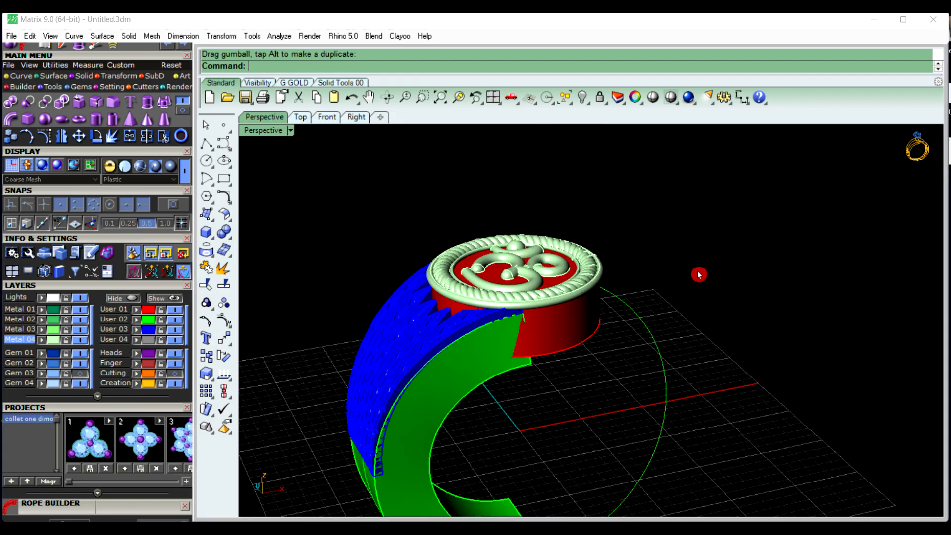
{"action": "right_click_drag", "start_coordinate": [700, 274], "coordinate": [483, 248]}
{"action": "scroll", "coordinate": [550, 305], "scroll_direction": "up", "scroll_amount": 5}
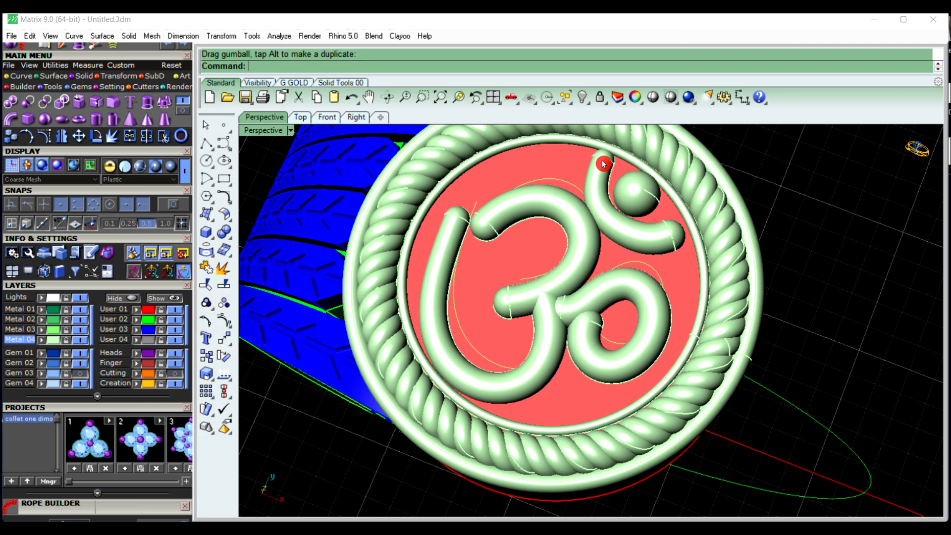
{"action": "scroll", "coordinate": [714, 213], "scroll_direction": "down", "scroll_amount": 6}
{"action": "right_click_drag", "start_coordinate": [685, 257], "coordinate": [712, 283]}
{"action": "right_click_drag", "start_coordinate": [783, 283], "coordinate": [767, 228]}
{"action": "scroll", "coordinate": [618, 247], "scroll_direction": "down", "scroll_amount": 5}
{"action": "mouse_move", "coordinate": [672, 316]}
{"action": "right_mouse_down"}
{"action": "mouse_move", "coordinate": [673, 324]}
{"action": "mouse_move", "coordinate": [680, 319]}
{"action": "right_mouse_up"}
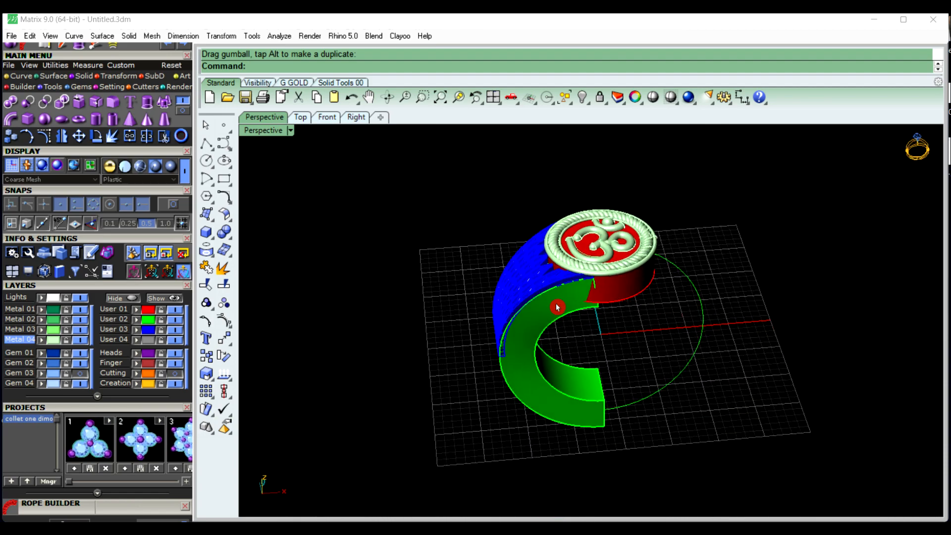
{"action": "scroll", "coordinate": [557, 307], "scroll_direction": "up", "scroll_amount": 3}
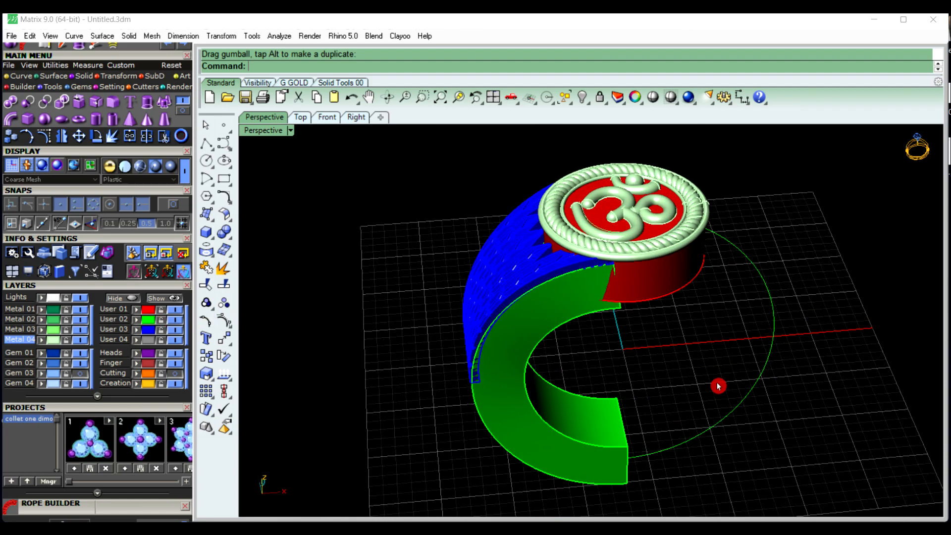
{"action": "scroll", "coordinate": [630, 357], "scroll_direction": "down", "scroll_amount": 2}
{"action": "mouse_move", "coordinate": [663, 377]}
{"action": "right_mouse_down"}
{"action": "mouse_move", "coordinate": [655, 369]}
{"action": "mouse_move", "coordinate": [652, 378]}
{"action": "right_mouse_up"}
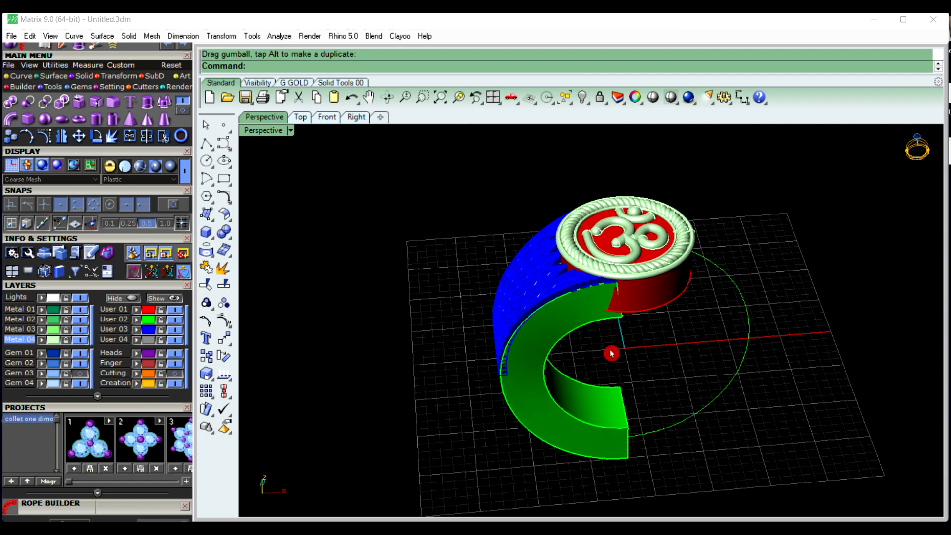
Show the Gem 03 layer and wire-cut fully through the shank and disc base with its inner circle, keeping all pieces
{"action": "left_click", "coordinate": [81, 374]}
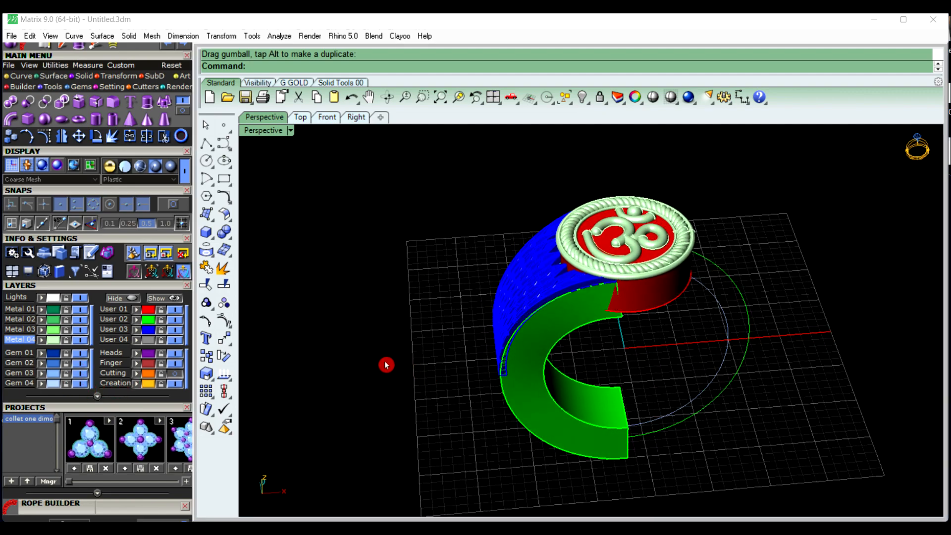
{"action": "right_click_drag", "start_coordinate": [387, 365], "coordinate": [659, 372]}
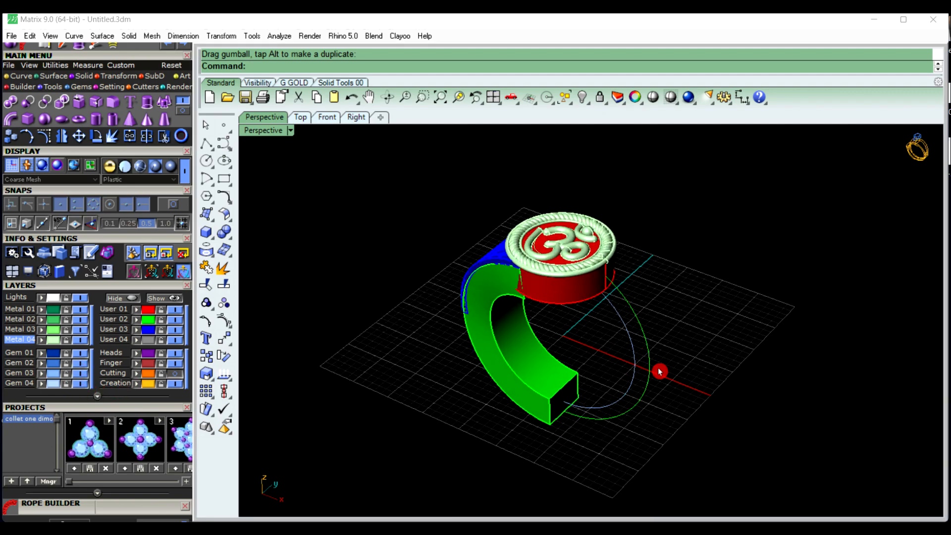
{"action": "left_click", "coordinate": [632, 369]}
{"action": "right_click_drag", "start_coordinate": [738, 382], "coordinate": [704, 336]}
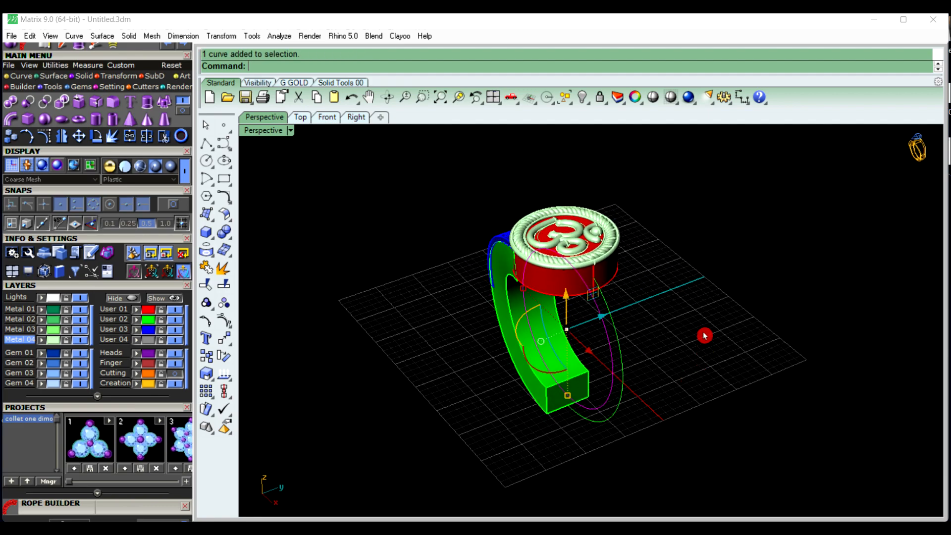
{"action": "type", "text": "r"}
{"action": "key", "text": "Return"}
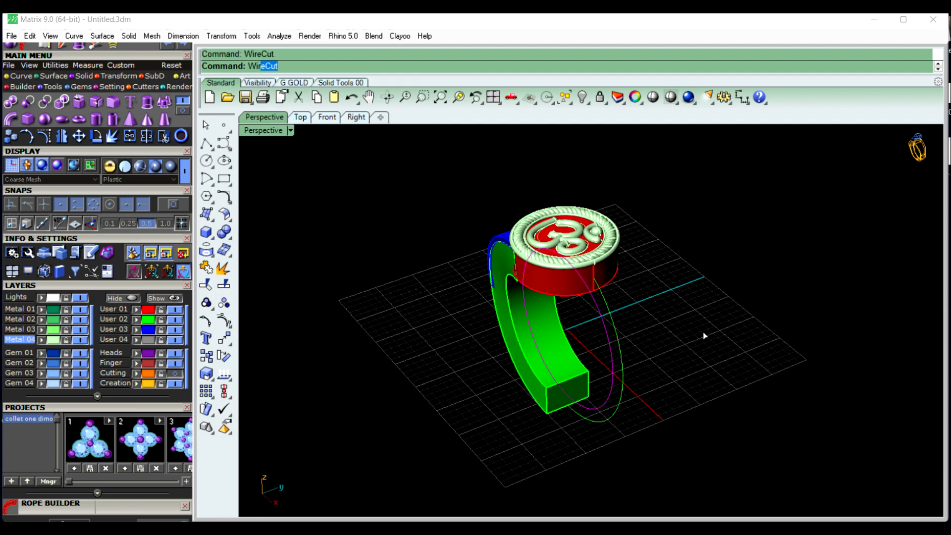
{"action": "scroll", "coordinate": [703, 332], "scroll_direction": "up", "scroll_amount": 1}
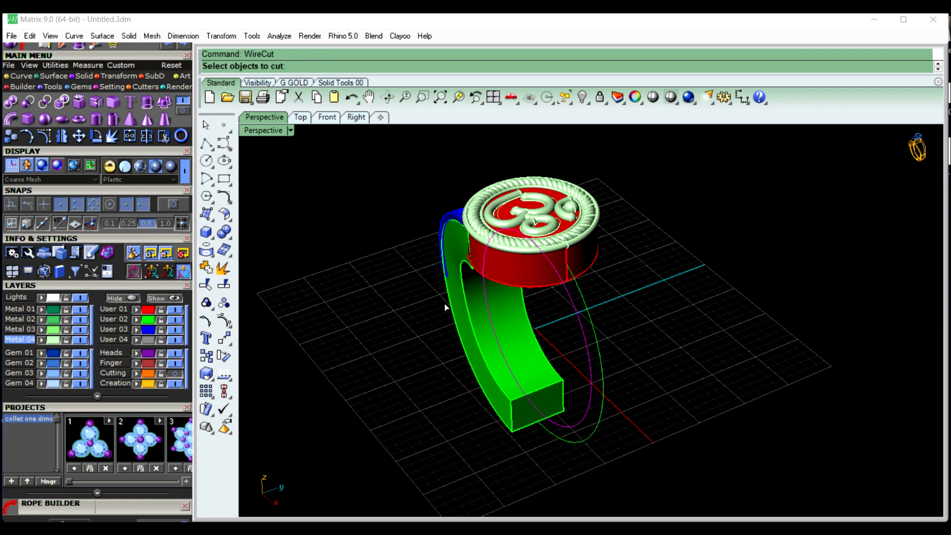
{"action": "scroll", "coordinate": [444, 304], "scroll_direction": "up", "scroll_amount": 1}
{"action": "left_click", "coordinate": [471, 322]}
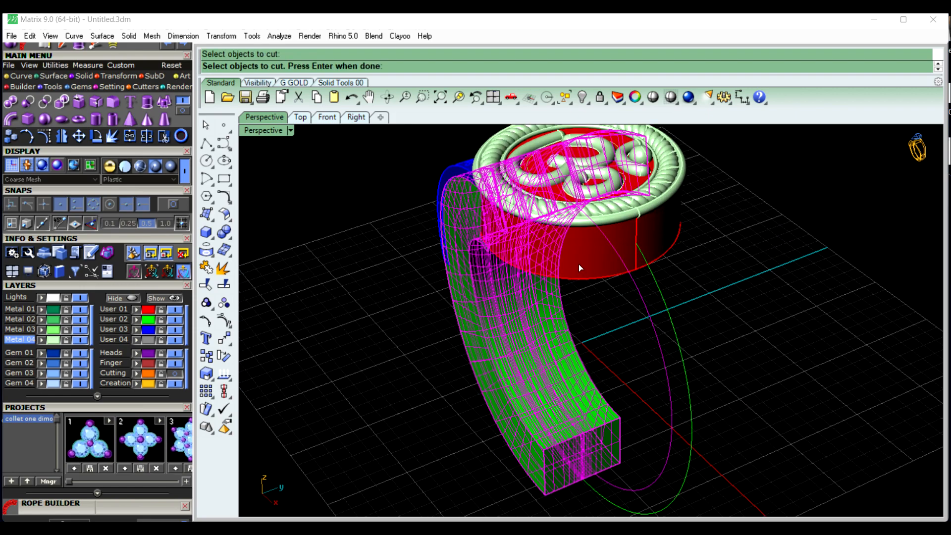
{"action": "key", "text": "Return"}
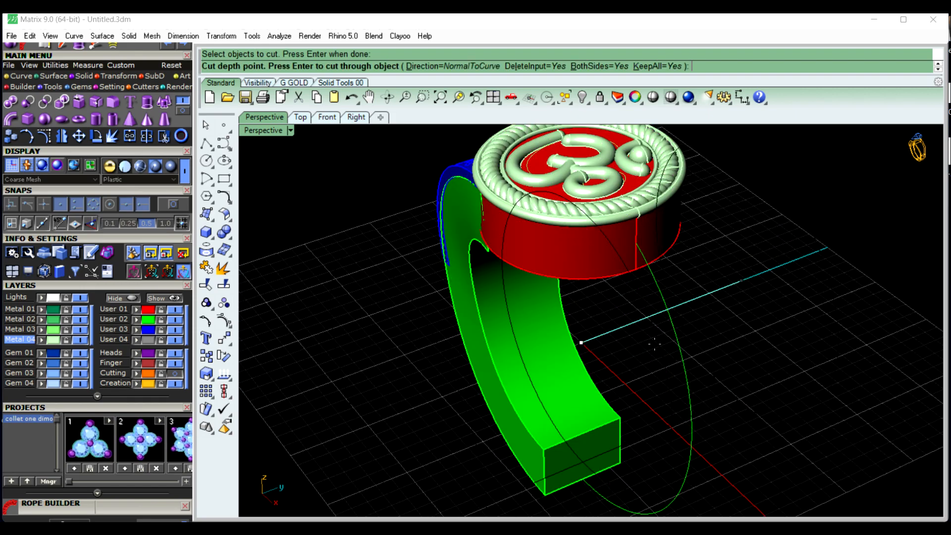
{"action": "key", "text": "Return"}
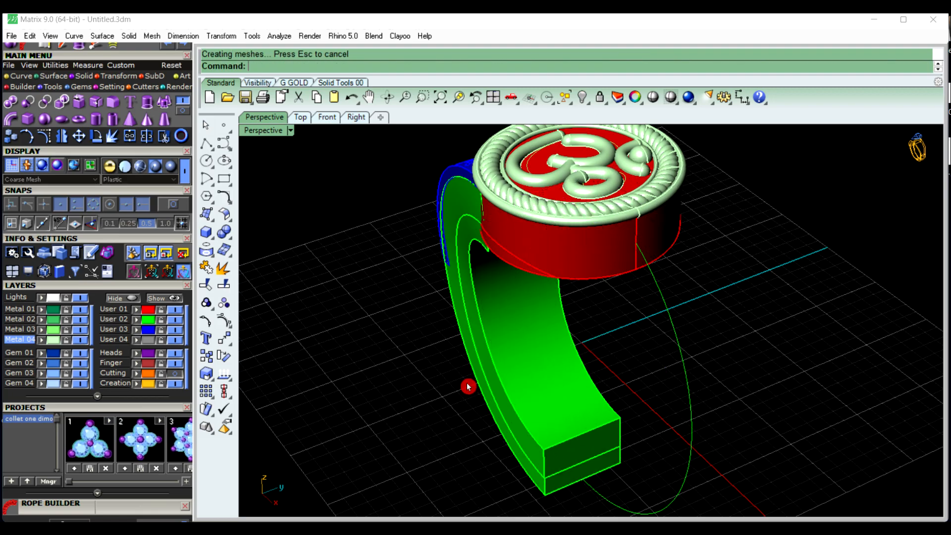
Delete the cut-off inner pieces of the shank and the disc base inside the finger opening
{"action": "right_click_drag", "start_coordinate": [431, 391], "coordinate": [558, 372]}
{"action": "scroll", "coordinate": [582, 277], "scroll_direction": "up", "scroll_amount": 3}
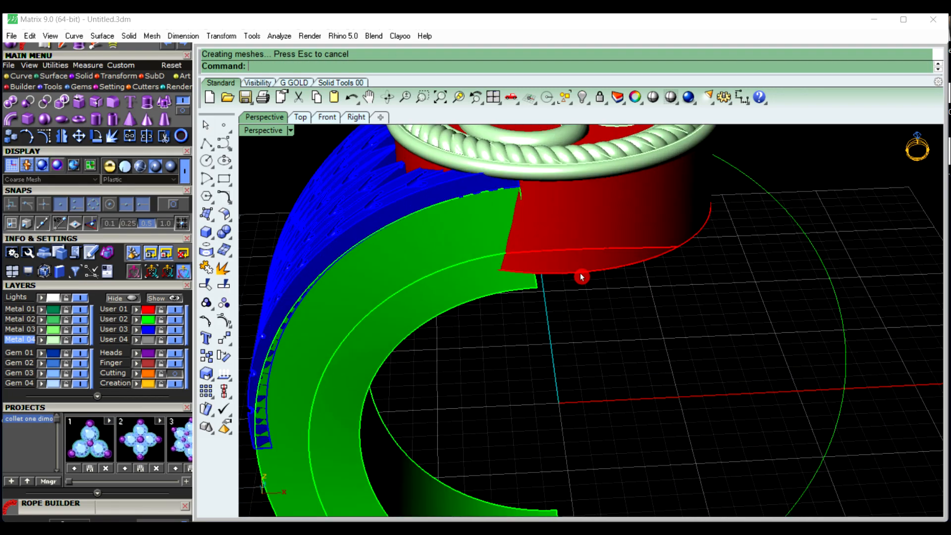
{"action": "left_click", "coordinate": [582, 272]}
{"action": "left_click", "coordinate": [563, 283]}
{"action": "left_click", "coordinate": [518, 288]}
{"action": "key", "text": "Delete"}
{"action": "scroll", "coordinate": [515, 292], "scroll_direction": "down", "scroll_amount": 2}
{"action": "right_click_drag", "start_coordinate": [515, 292], "coordinate": [555, 356]}
{"action": "scroll", "coordinate": [554, 356], "scroll_direction": "down", "scroll_amount": 4}
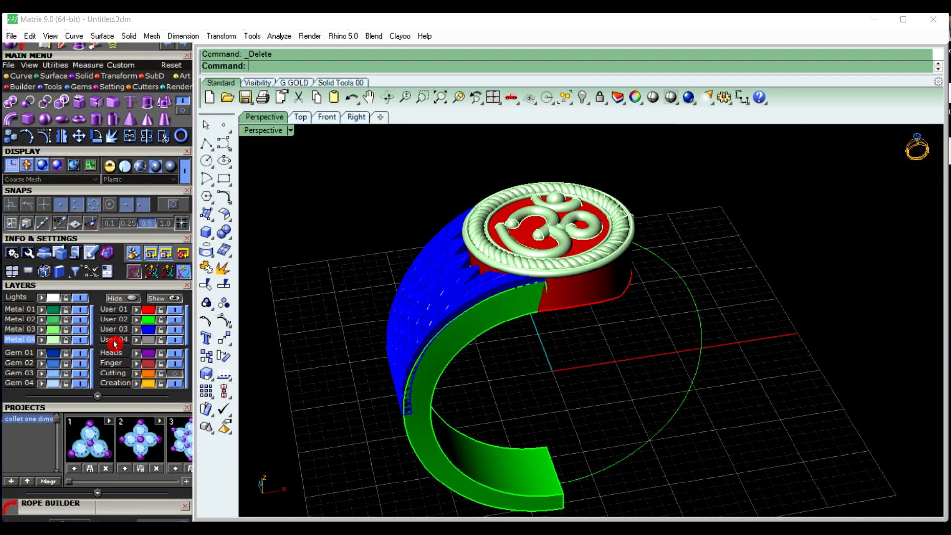
Mirror the User 02 and User 03 shank half with its feathered pieces to the opposite side of the disc
{"action": "left_click", "coordinate": [149, 325]}
{"action": "left_click", "coordinate": [153, 336]}
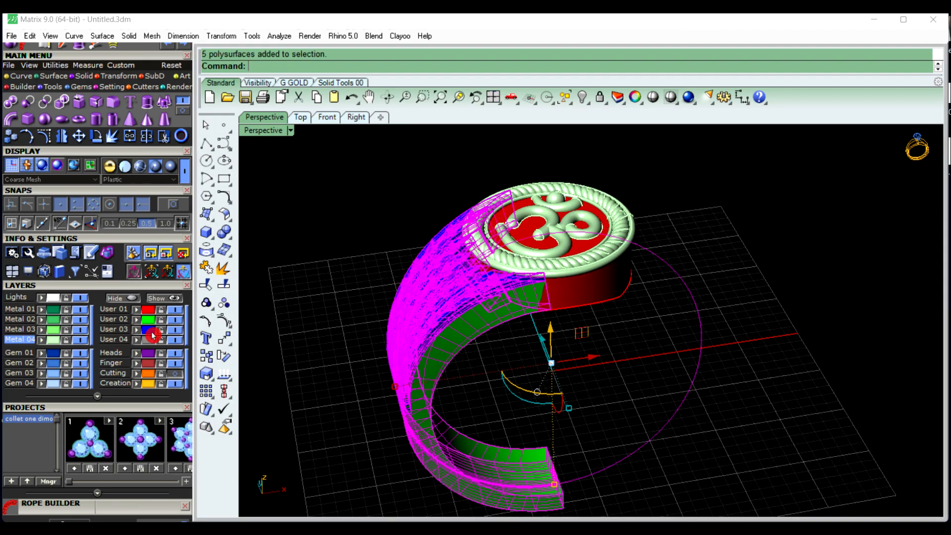
{"action": "left_click", "coordinate": [295, 83]}
{"action": "left_click", "coordinate": [303, 99]}
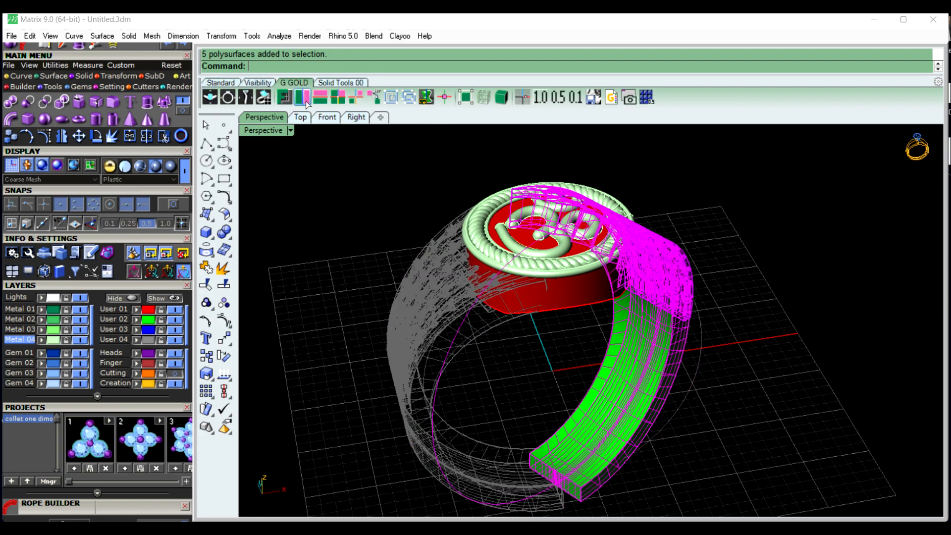
Select all the leftover construction curves in the model and delete them
{"action": "left_click", "coordinate": [386, 298]}
{"action": "right_click_drag", "start_coordinate": [535, 325], "coordinate": [527, 363]}
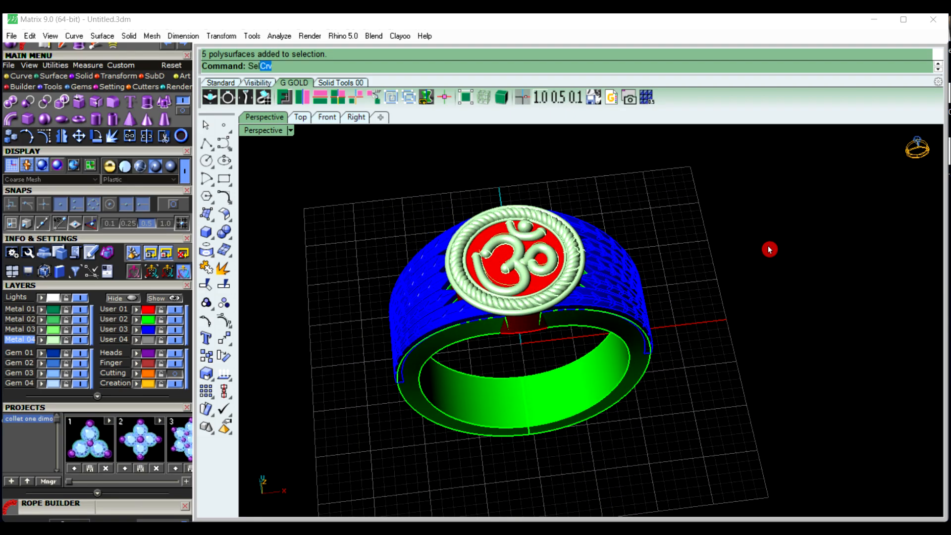
{"action": "key", "text": "Return"}
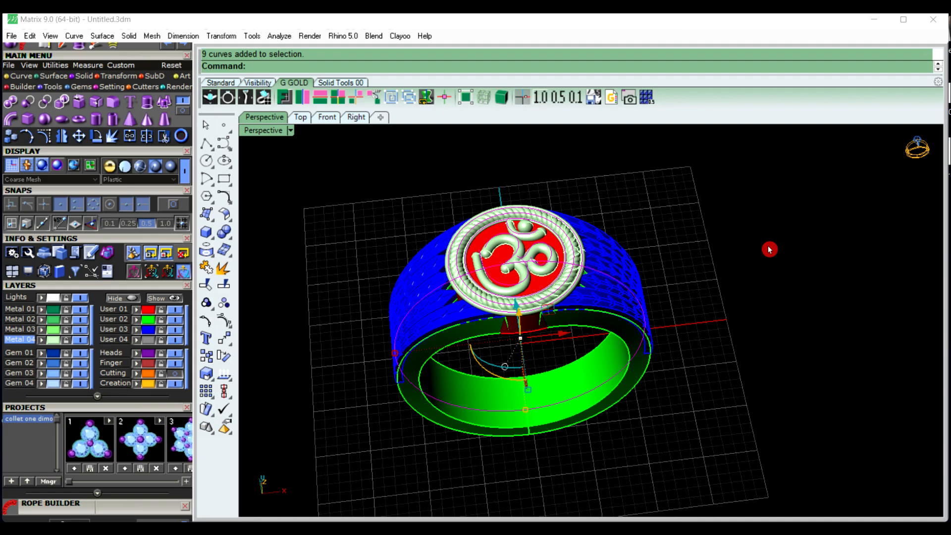
{"action": "key", "text": "Delete"}
Examine the ring's feathered sides, top disc and inner band from several angles
{"action": "right_click_drag", "start_coordinate": [723, 268], "coordinate": [500, 357]}
{"action": "scroll", "coordinate": [548, 337], "scroll_direction": "up", "scroll_amount": 3}
{"action": "scroll", "coordinate": [560, 369], "scroll_direction": "up", "scroll_amount": 3}
{"action": "right_click_drag", "start_coordinate": [559, 369], "coordinate": [560, 407]}
{"action": "scroll", "coordinate": [560, 408], "scroll_direction": "up", "scroll_amount": 1}
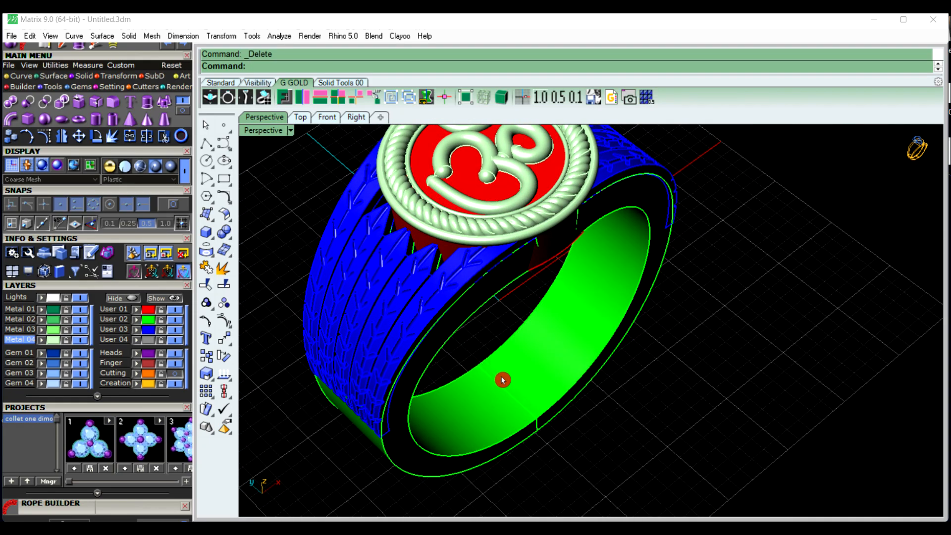
{"action": "scroll", "coordinate": [497, 372], "scroll_direction": "down", "scroll_amount": 3}
{"action": "right_click_drag", "start_coordinate": [571, 356], "coordinate": [442, 362]}
{"action": "scroll", "coordinate": [441, 361], "scroll_direction": "down", "scroll_amount": 3}
{"action": "right_click_drag", "start_coordinate": [548, 365], "coordinate": [515, 350]}
Apply a bounding-box control cage to the entire ring in the Right view, using the Global edit region
{"action": "left_click_drag", "start_coordinate": [388, 169], "coordinate": [625, 393]}
{"action": "left_click", "coordinate": [356, 119]}
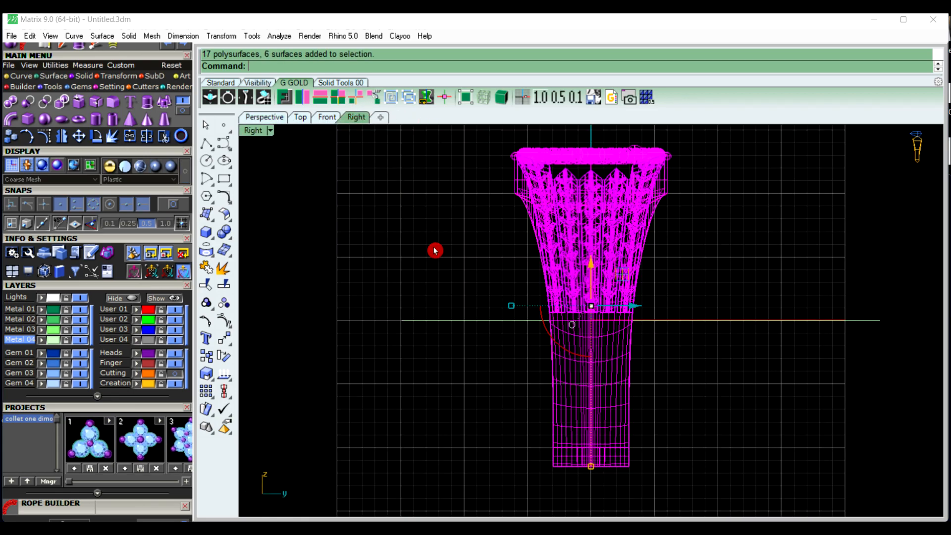
{"action": "left_click", "coordinate": [465, 98]}
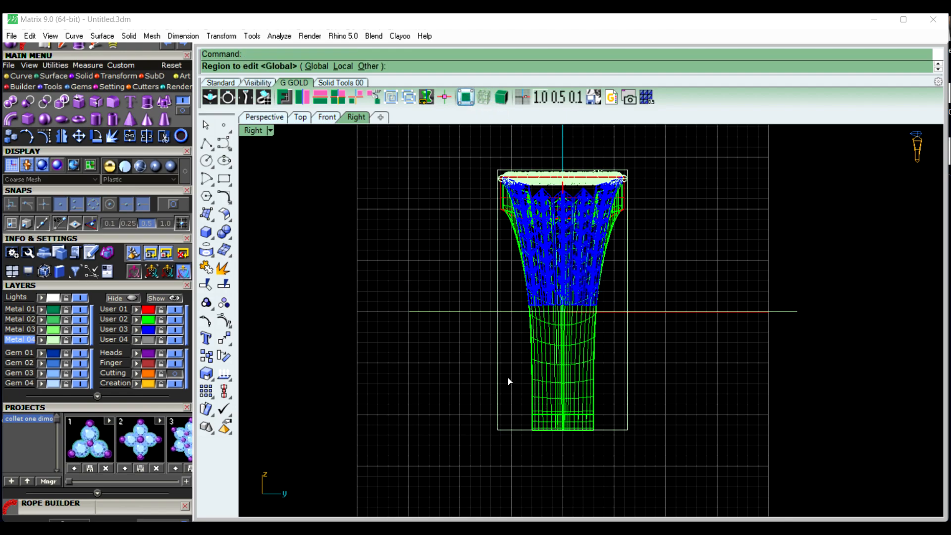
{"action": "right_click", "coordinate": [459, 378]}
Taper the shank toward its base by scaling the lowest row of cage points inward across the ring's width in two passes
{"action": "scroll", "coordinate": [474, 411], "scroll_direction": "up", "scroll_amount": 4}
{"action": "left_click_drag", "start_coordinate": [462, 392], "coordinate": [765, 464]}
{"action": "scroll", "coordinate": [551, 452], "scroll_direction": "up", "scroll_amount": 4}
{"action": "left_click_drag", "start_coordinate": [490, 443], "coordinate": [521, 458]}
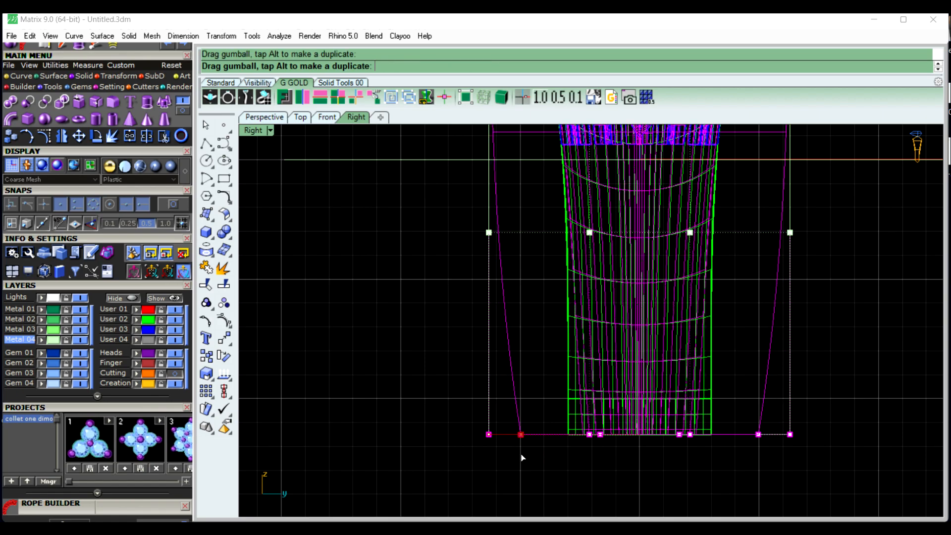
{"action": "left_click", "coordinate": [509, 435]}
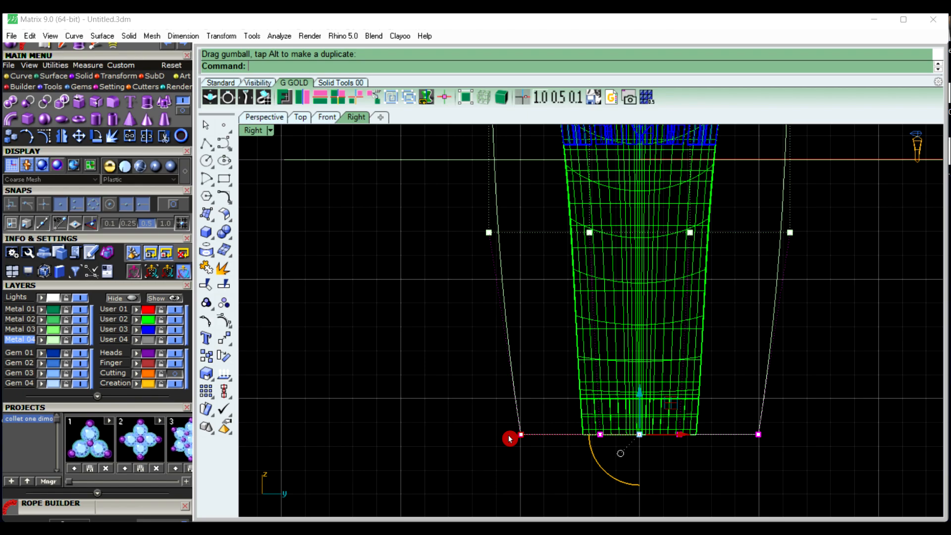
{"action": "scroll", "coordinate": [467, 411], "scroll_direction": "down", "scroll_amount": 4}
{"action": "scroll", "coordinate": [515, 399], "scroll_direction": "up", "scroll_amount": 5}
{"action": "left_click_drag", "start_coordinate": [395, 408], "coordinate": [804, 490]}
{"action": "left_click_drag", "start_coordinate": [462, 445], "coordinate": [477, 456]}
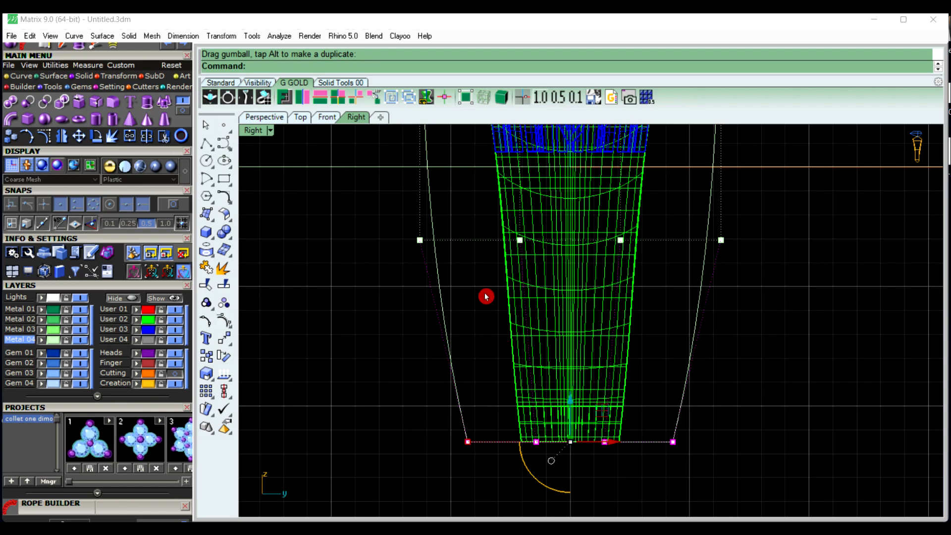
Scale the second-lowest row of cage points slightly inward to smooth the shank's taper
{"action": "right_click_drag", "start_coordinate": [485, 296], "coordinate": [461, 352]}
{"action": "left_click_drag", "start_coordinate": [361, 265], "coordinate": [763, 349]}
{"action": "left_click_drag", "start_coordinate": [398, 296], "coordinate": [404, 301]}
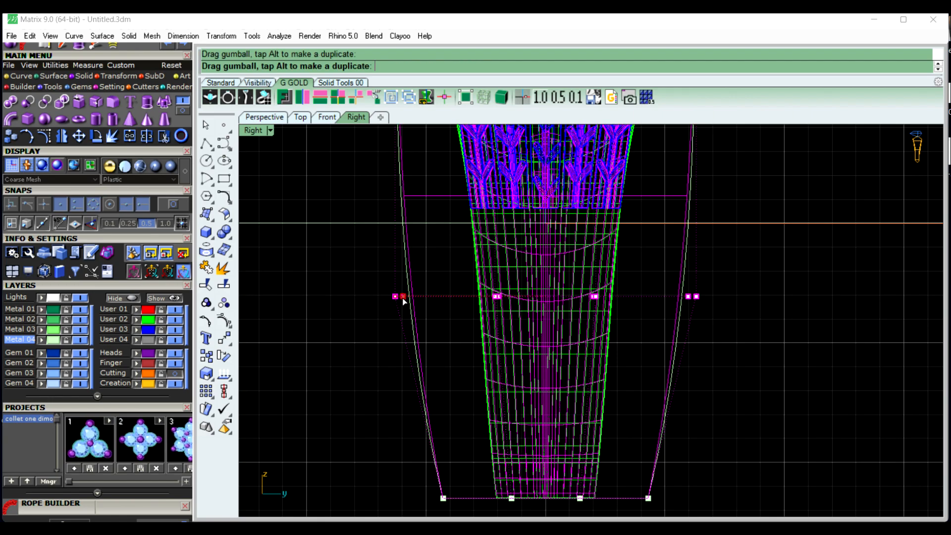
{"action": "left_click_drag", "start_coordinate": [469, 329], "coordinate": [466, 332]}
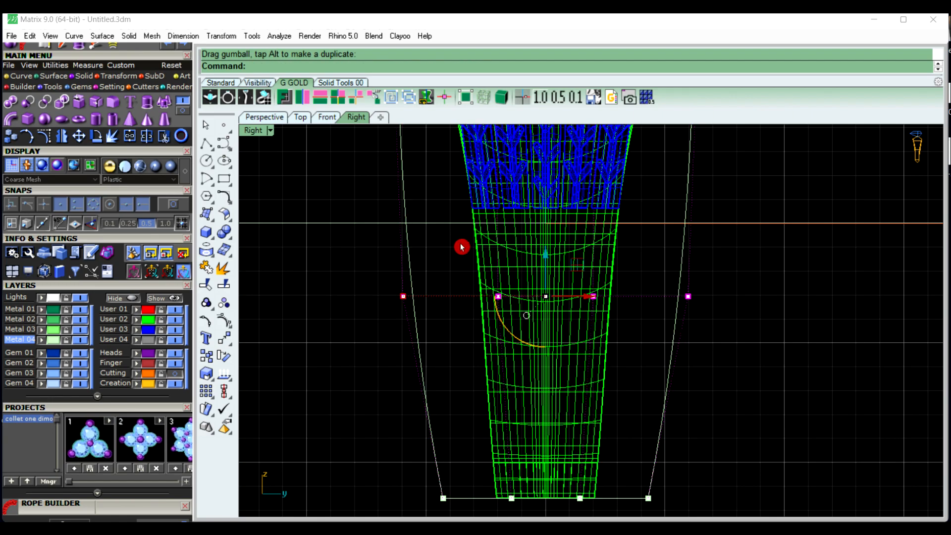
Turn off the cage's control points in the Perspective view and delete the control cage around the ring
{"action": "left_click", "coordinate": [274, 117]}
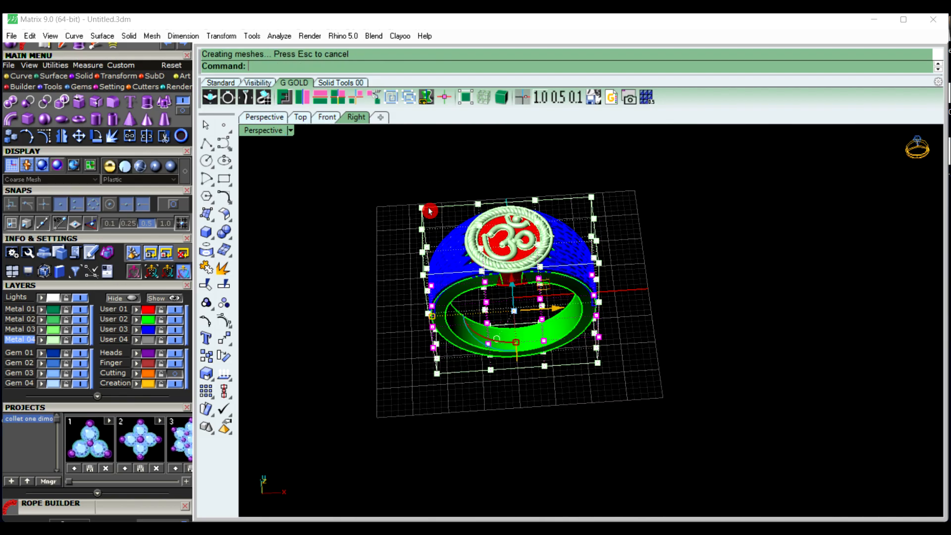
{"action": "scroll", "coordinate": [514, 368], "scroll_direction": "up", "scroll_amount": 4}
{"action": "right_click_drag", "start_coordinate": [464, 362], "coordinate": [477, 333]}
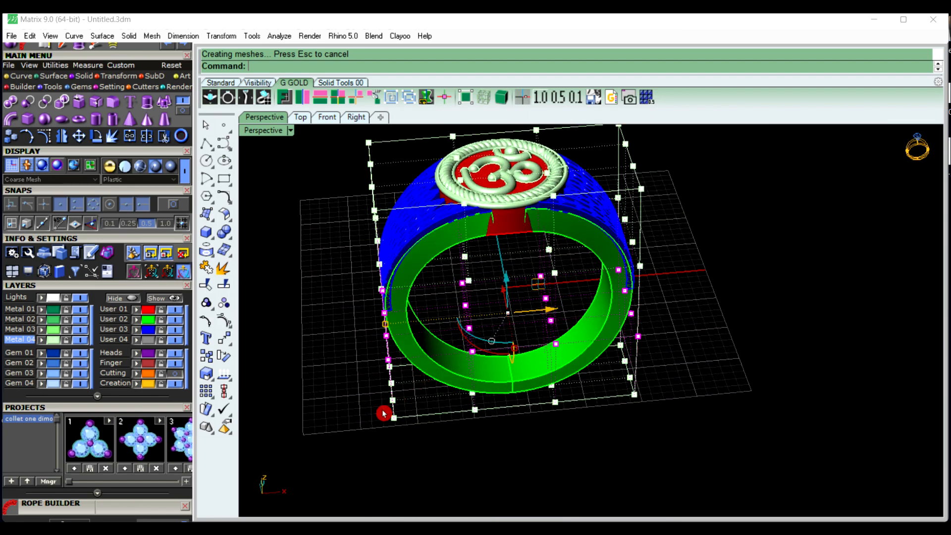
{"action": "right_click", "coordinate": [209, 321]}
{"action": "left_click", "coordinate": [412, 418]}
{"action": "key", "text": "Delete"}
{"action": "scroll", "coordinate": [492, 215], "scroll_direction": "up", "scroll_amount": 3}
{"action": "mouse_move", "coordinate": [491, 215]}
{"action": "right_mouse_down"}
{"action": "mouse_move", "coordinate": [494, 183]}
{"action": "mouse_move", "coordinate": [505, 213]}
{"action": "right_mouse_up"}
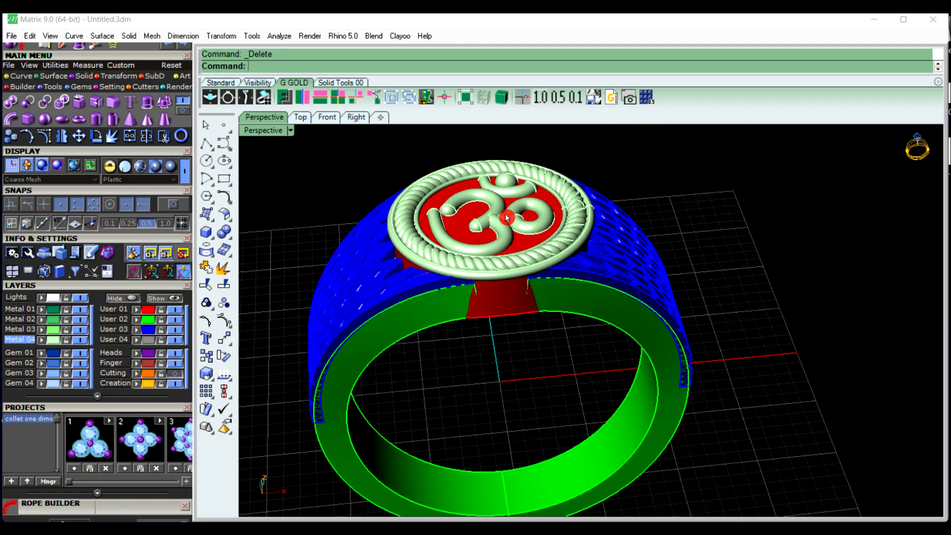
Move all parts of the ring to the Metal 01 layer
{"action": "scroll", "coordinate": [505, 213], "scroll_direction": "down", "scroll_amount": 4}
{"action": "left_click_drag", "start_coordinate": [313, 148], "coordinate": [686, 445]}
{"action": "left_click", "coordinate": [43, 311]}
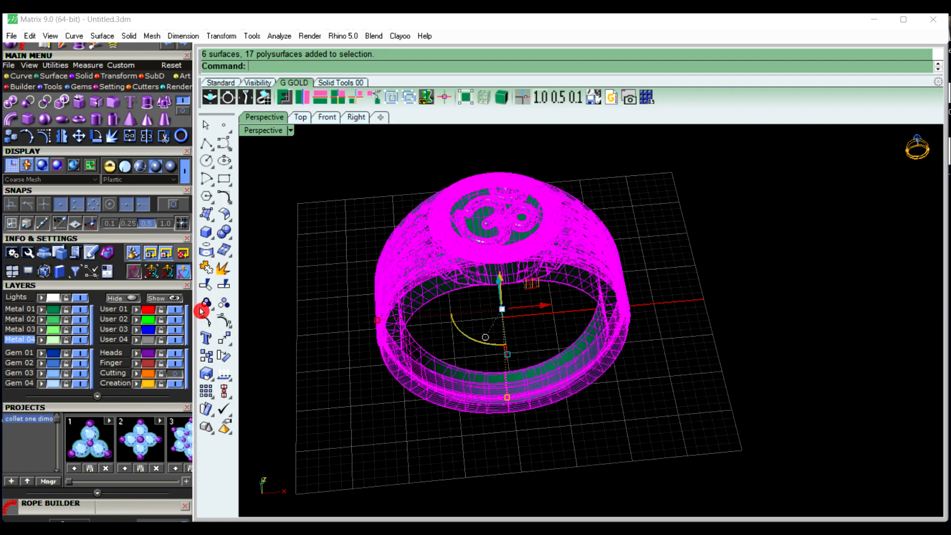
{"action": "left_click", "coordinate": [312, 306]}
{"action": "right_click_drag", "start_coordinate": [421, 322], "coordinate": [474, 364]}
{"action": "scroll", "coordinate": [474, 364], "scroll_direction": "up", "scroll_amount": 3}
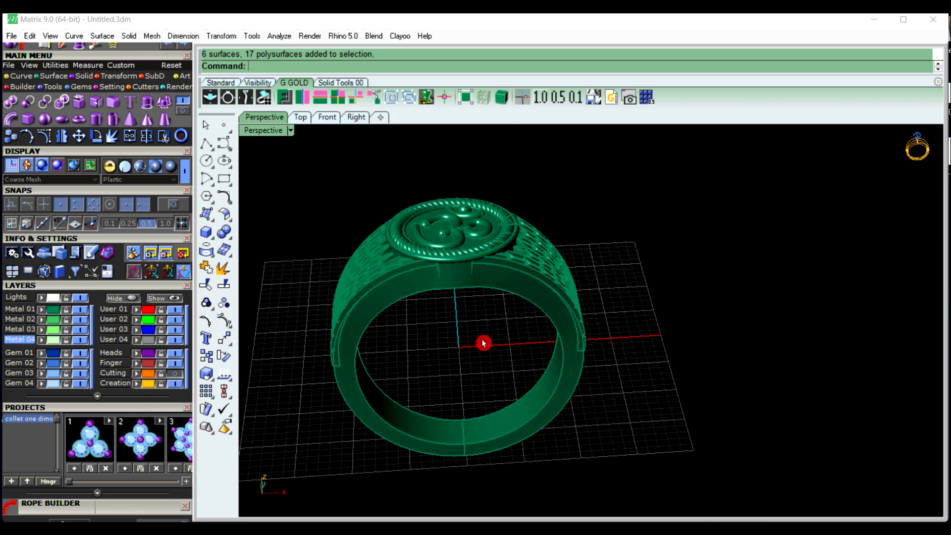
In the Front view, draw a diagonal line from the origin (0) past the lower shank and mirror it across the vertical axis
{"action": "left_click", "coordinate": [328, 119]}
{"action": "scroll", "coordinate": [466, 304], "scroll_direction": "down", "scroll_amount": 3}
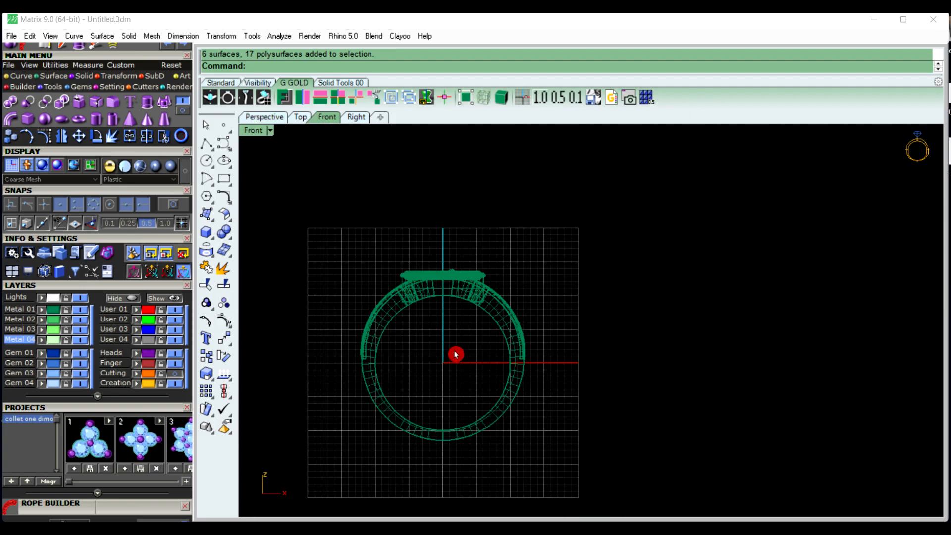
{"action": "left_click", "coordinate": [205, 147]}
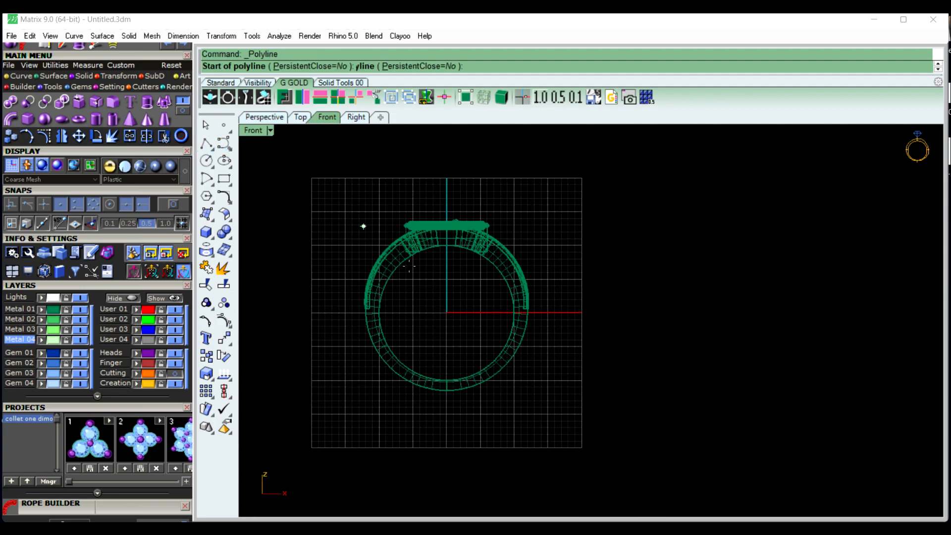
{"action": "type", "text": "0"}
{"action": "key", "text": "Return"}
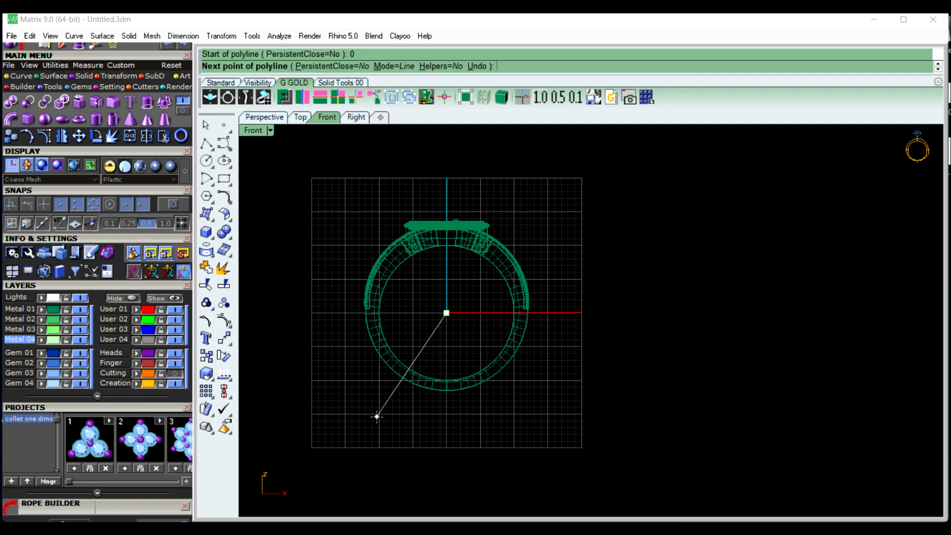
{"action": "scroll", "coordinate": [361, 401], "scroll_direction": "up", "scroll_amount": 1}
{"action": "left_click", "coordinate": [362, 403]}
{"action": "right_click", "coordinate": [393, 414]}
{"action": "left_click", "coordinate": [378, 387]}
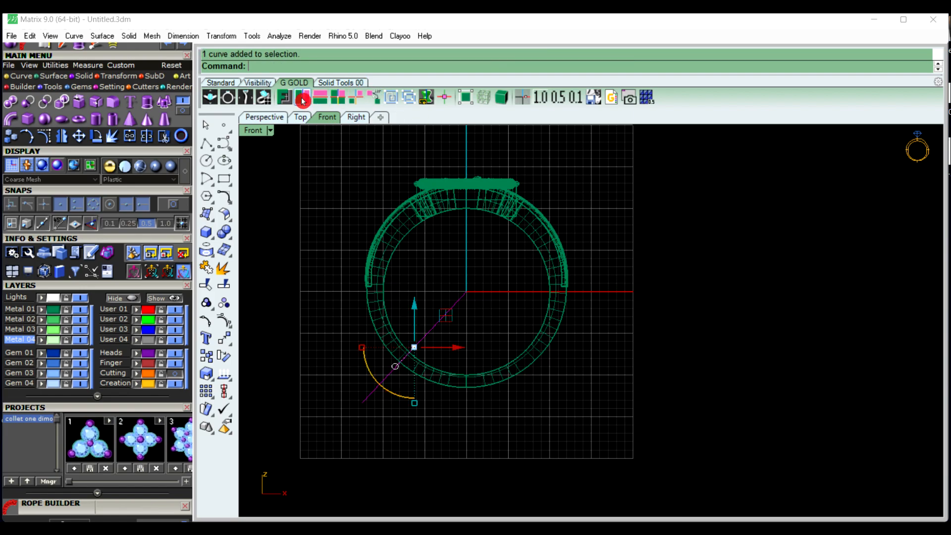
{"action": "left_click", "coordinate": [378, 398]}
Split both shank halves with the two diagonal lines and check the resulting pieces
{"action": "left_click", "coordinate": [435, 374]}
{"action": "left_click", "coordinate": [495, 380], "text": "shift"}
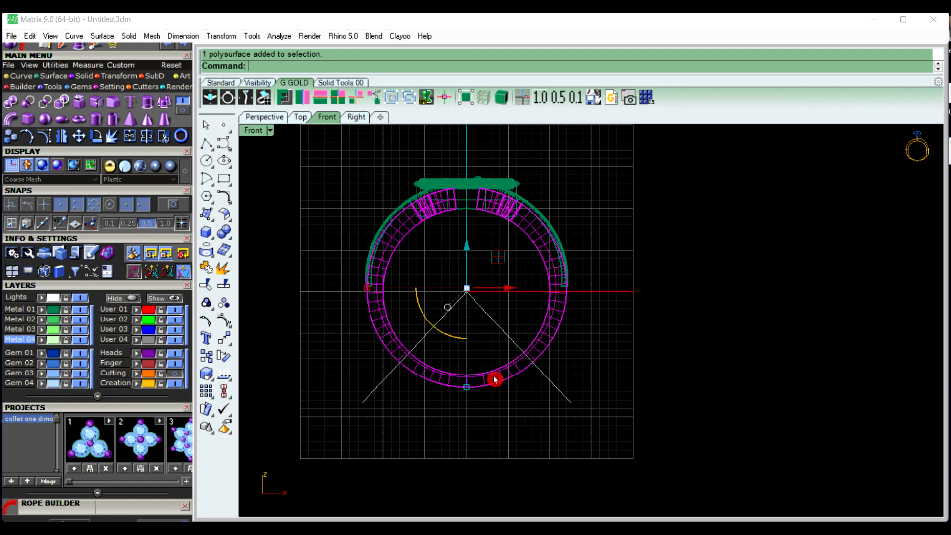
{"action": "left_click", "coordinate": [220, 286]}
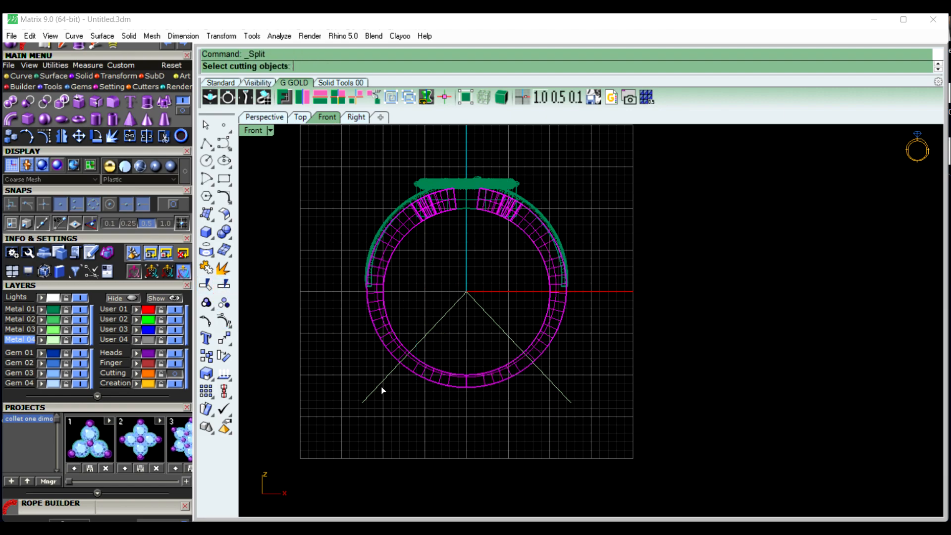
{"action": "left_click", "coordinate": [559, 391]}
{"action": "right_click", "coordinate": [617, 391]}
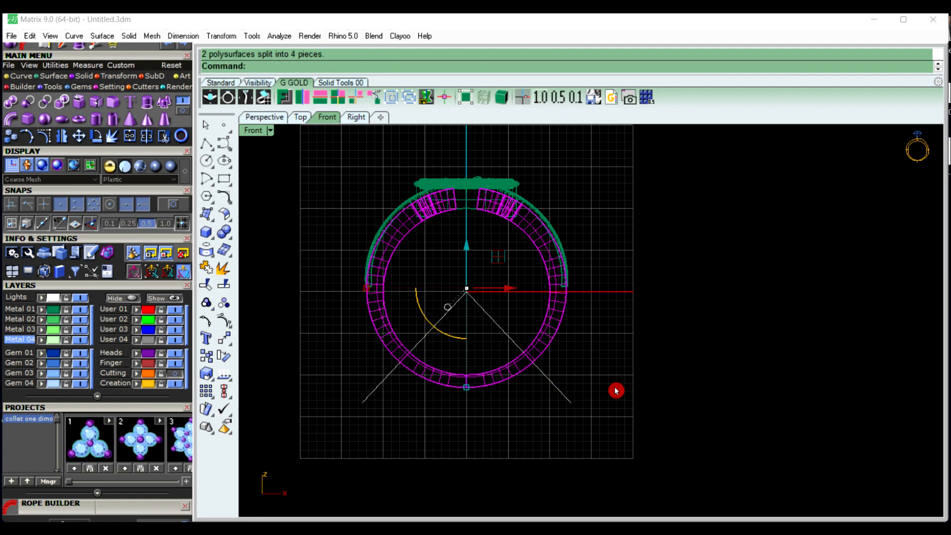
{"action": "left_click", "coordinate": [615, 391]}
{"action": "left_click", "coordinate": [513, 378]}
{"action": "left_click", "coordinate": [438, 380]}
{"action": "left_click", "coordinate": [380, 399]}
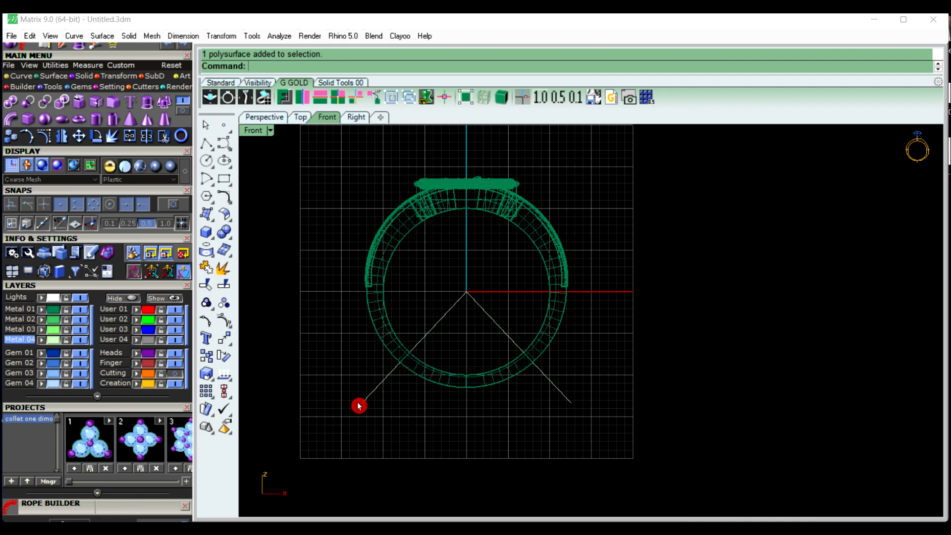
Delete the two diagonal cutting lines below the ring
{"action": "left_click", "coordinate": [360, 402]}
{"action": "key", "text": "Delete"}
{"action": "left_click", "coordinate": [550, 392]}
{"action": "key", "text": "Delete"}
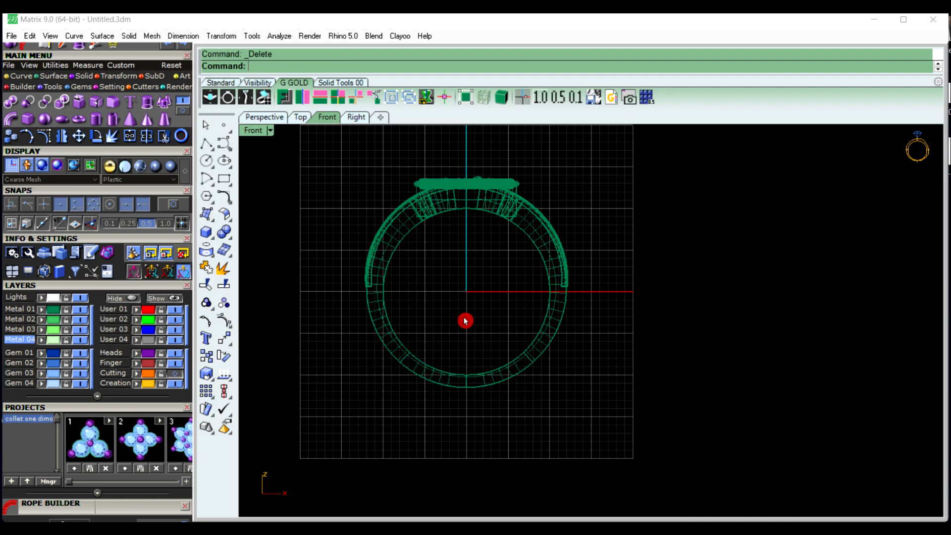
{"action": "left_click", "coordinate": [544, 337]}
{"action": "left_click", "coordinate": [614, 369]}
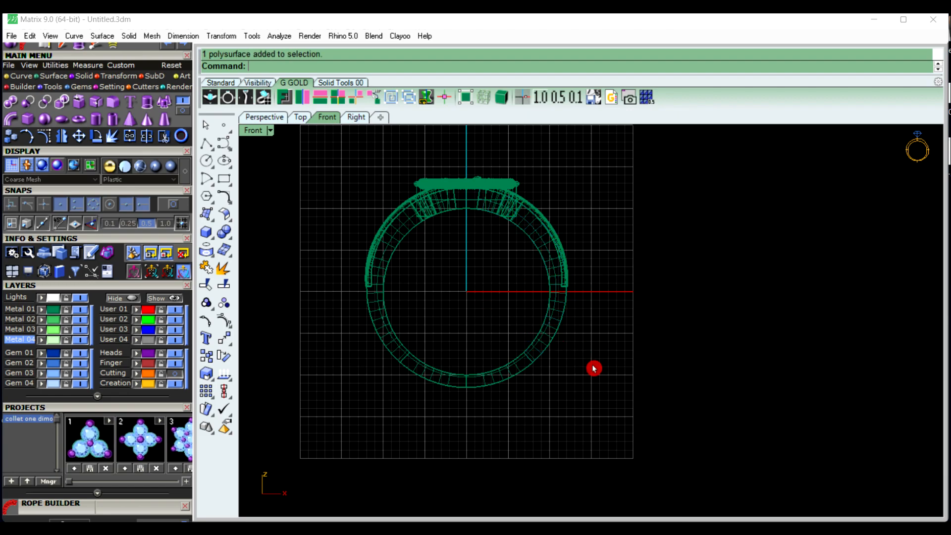
Cap the open ends of the split shank pieces and check the lower pieces
{"action": "scroll", "coordinate": [595, 367], "scroll_direction": "down", "scroll_amount": 2}
{"action": "left_click_drag", "start_coordinate": [384, 178], "coordinate": [630, 416]}
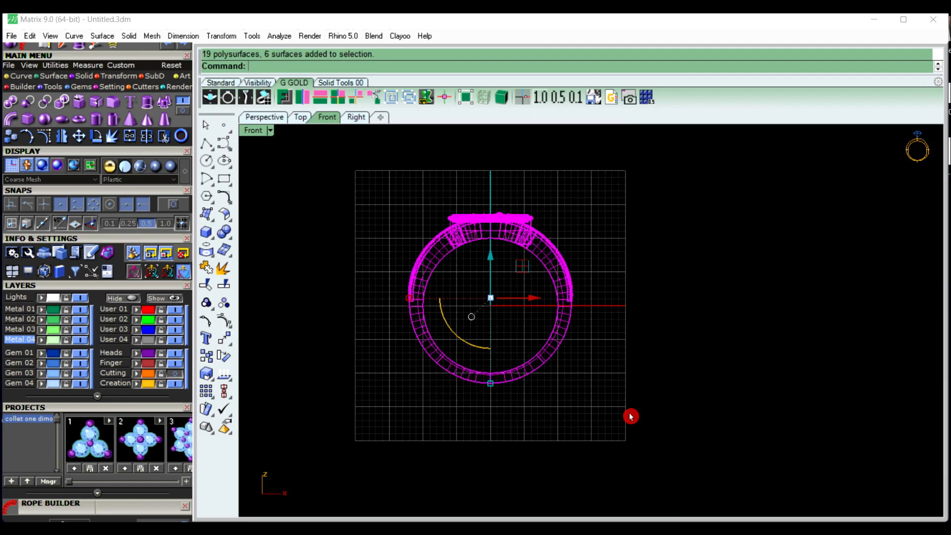
{"action": "right_click", "coordinate": [631, 416]}
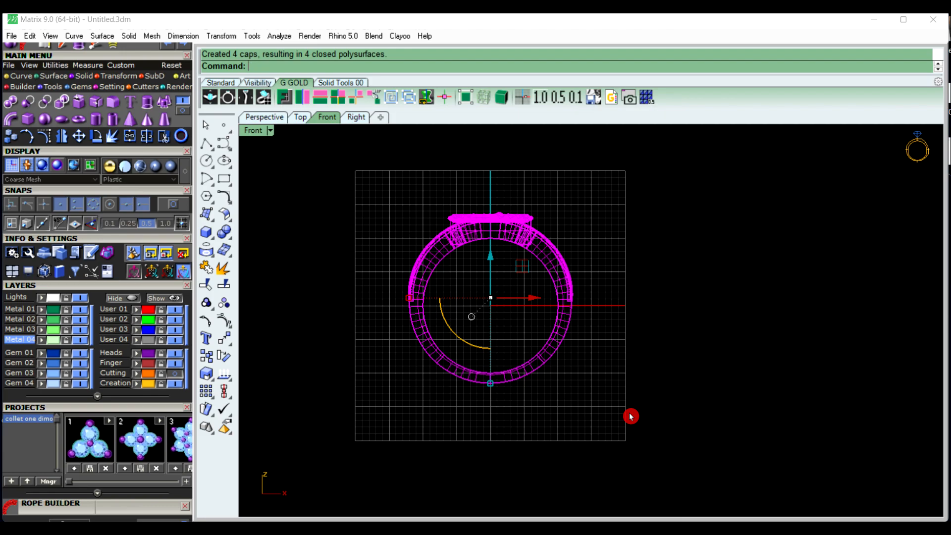
{"action": "left_click", "coordinate": [631, 416]}
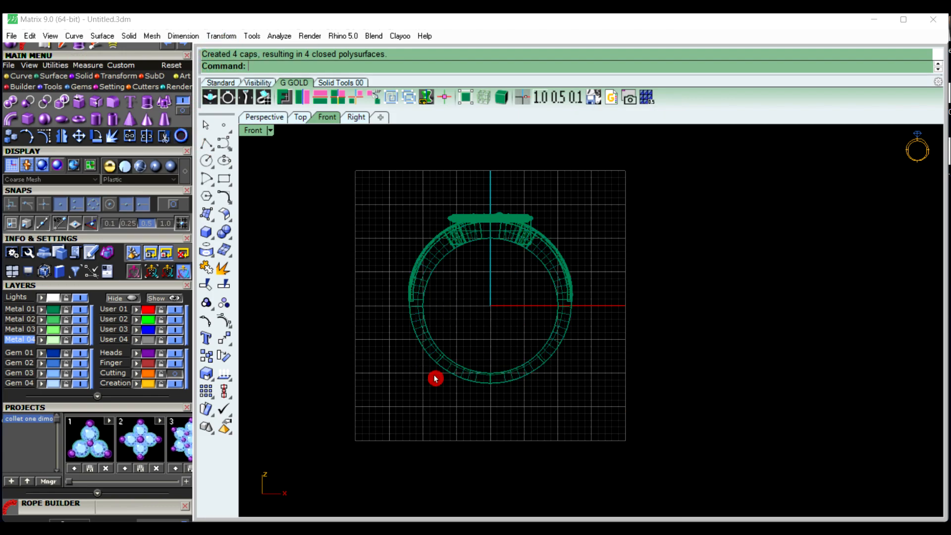
{"action": "scroll", "coordinate": [435, 378], "scroll_direction": "up", "scroll_amount": 4}
{"action": "left_click", "coordinate": [462, 365]}
{"action": "left_click", "coordinate": [561, 379]}
{"action": "left_click", "coordinate": [729, 350]}
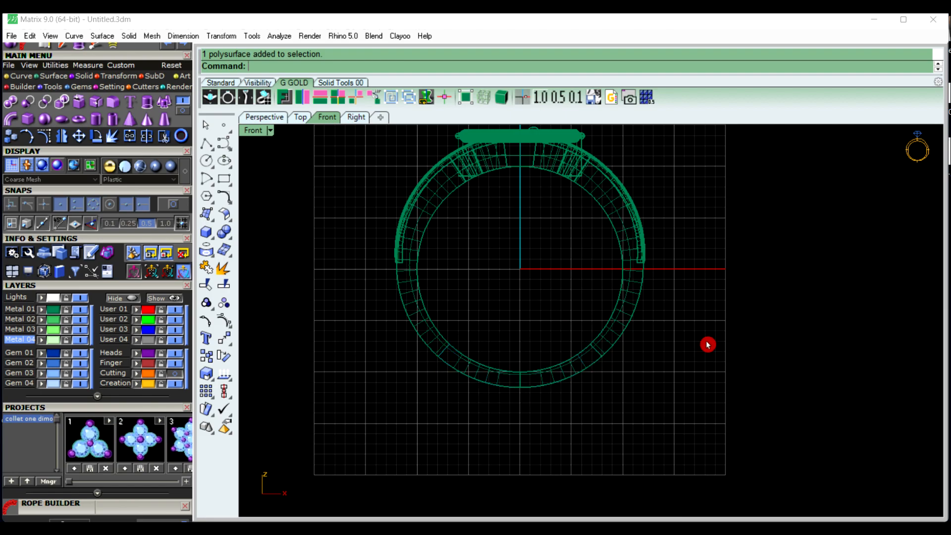
Shell one upper shank piece with a thickness of 0.6, removing its inner finger-side face
{"action": "left_click", "coordinate": [277, 119]}
{"action": "mouse_move", "coordinate": [375, 325]}
{"action": "right_mouse_down"}
{"action": "mouse_move", "coordinate": [451, 361]}
{"action": "mouse_move", "coordinate": [403, 342]}
{"action": "mouse_move", "coordinate": [384, 317]}
{"action": "right_mouse_up"}
{"action": "scroll", "coordinate": [475, 348], "scroll_direction": "up", "scroll_amount": 2}
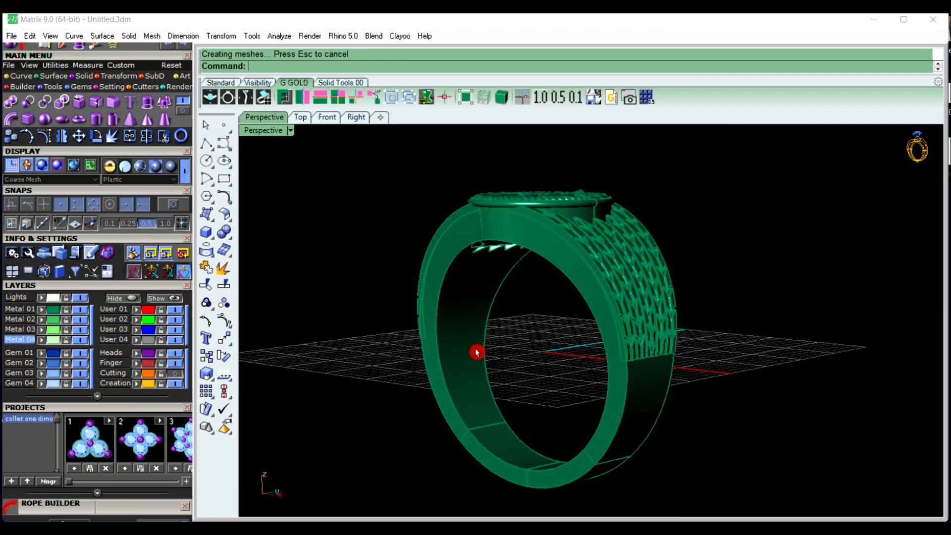
{"action": "right_click_drag", "start_coordinate": [500, 386], "coordinate": [489, 363]}
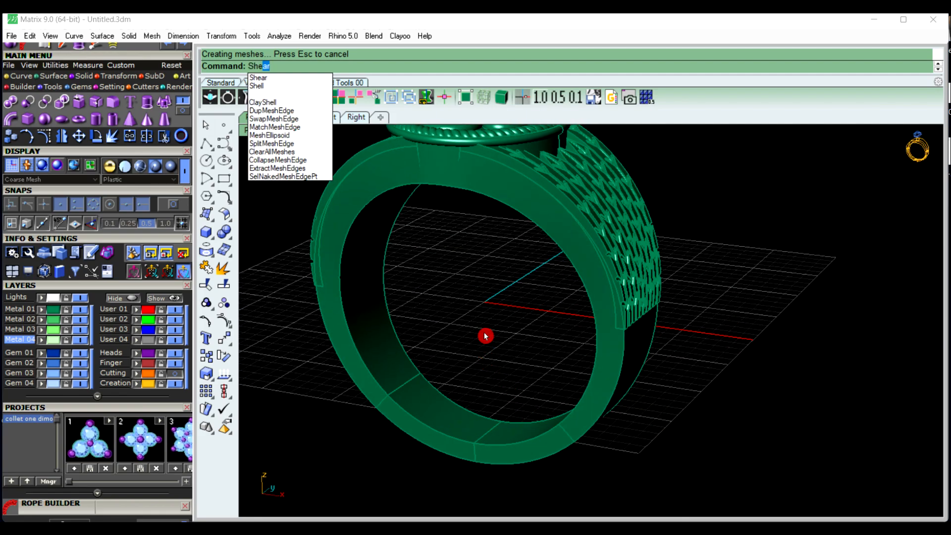
{"action": "type", "text": "ll"}
{"action": "key", "text": "Return"}
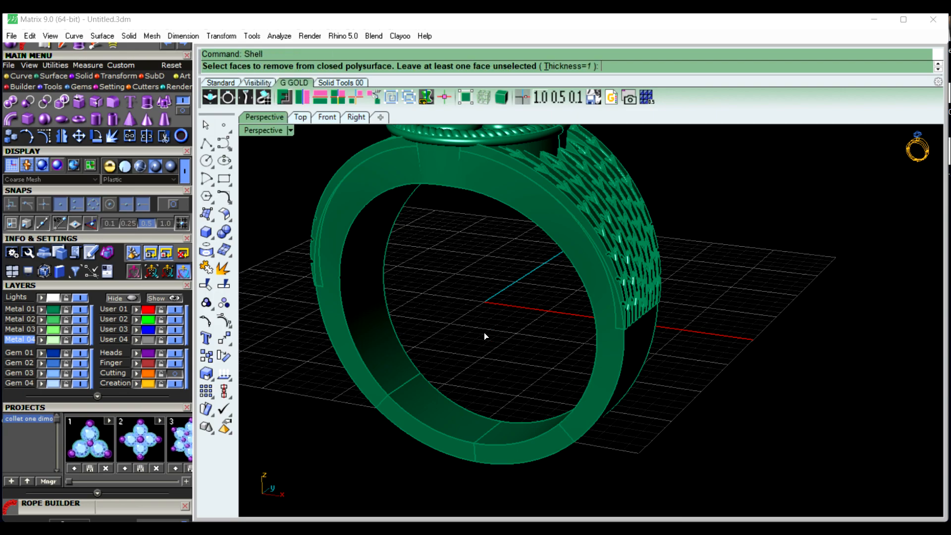
{"action": "scroll", "coordinate": [403, 341], "scroll_direction": "up", "scroll_amount": 4}
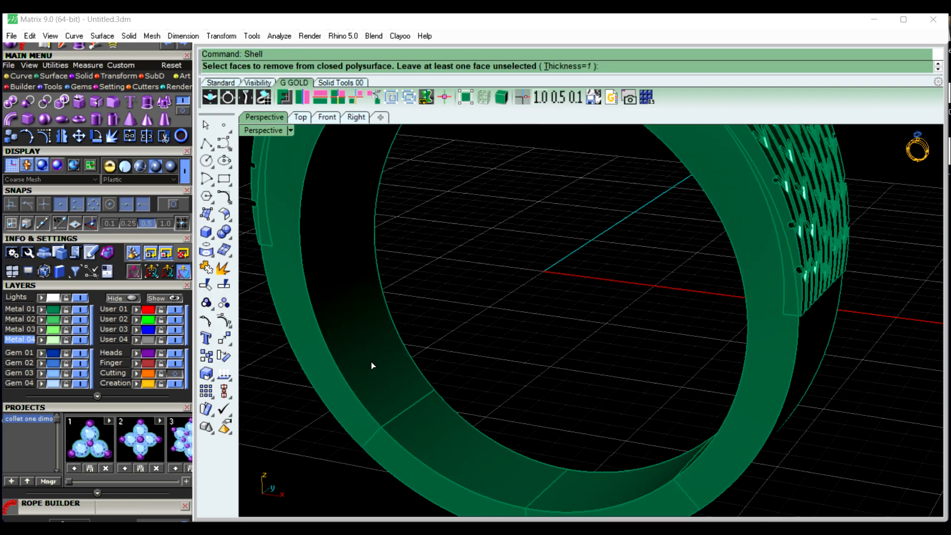
{"action": "key", "text": "Return"}
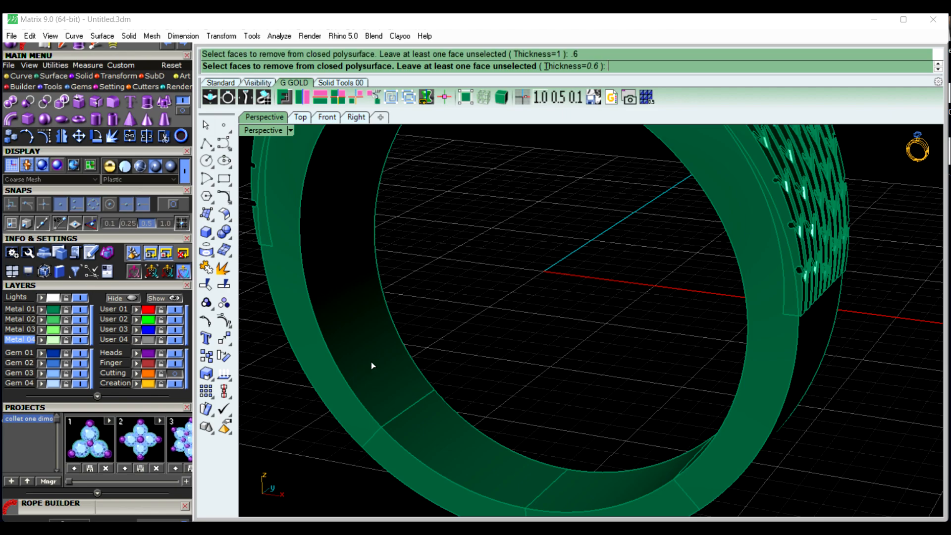
{"action": "left_click", "coordinate": [371, 362]}
{"action": "key", "text": "Return"}
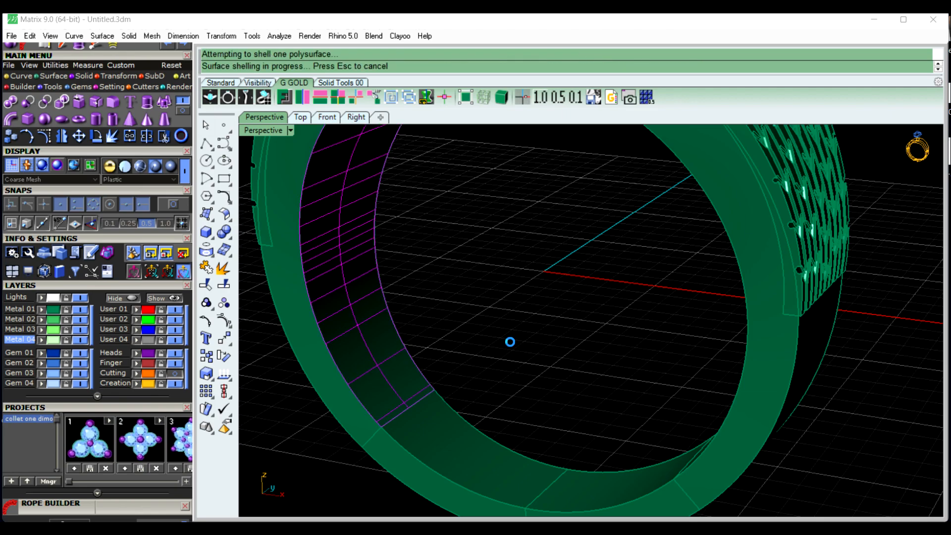
Shell the opposite upper shank piece with a thickness of 0.6, removing its inner finger-side face, and check the hollow
{"action": "right_click_drag", "start_coordinate": [512, 344], "coordinate": [490, 389]}
{"action": "right_click", "coordinate": [491, 396]}
{"action": "left_click", "coordinate": [473, 388]}
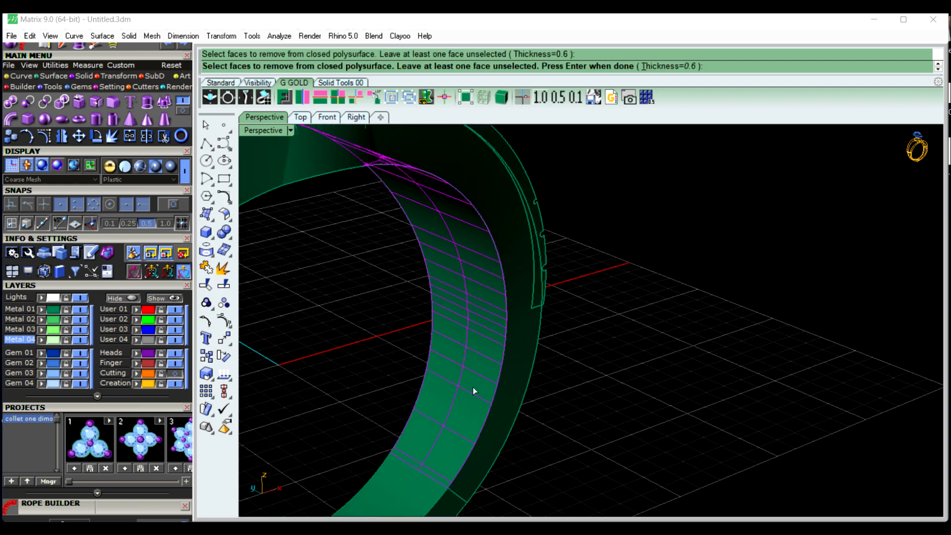
{"action": "right_click", "coordinate": [472, 387]}
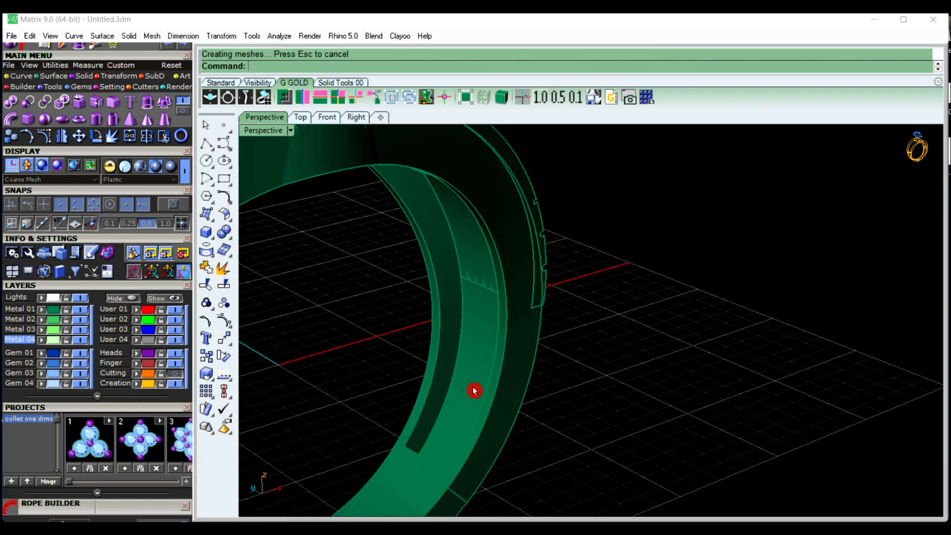
{"action": "right_click_drag", "start_coordinate": [530, 367], "coordinate": [440, 354]}
{"action": "right_click_drag", "start_coordinate": [436, 404], "coordinate": [471, 416]}
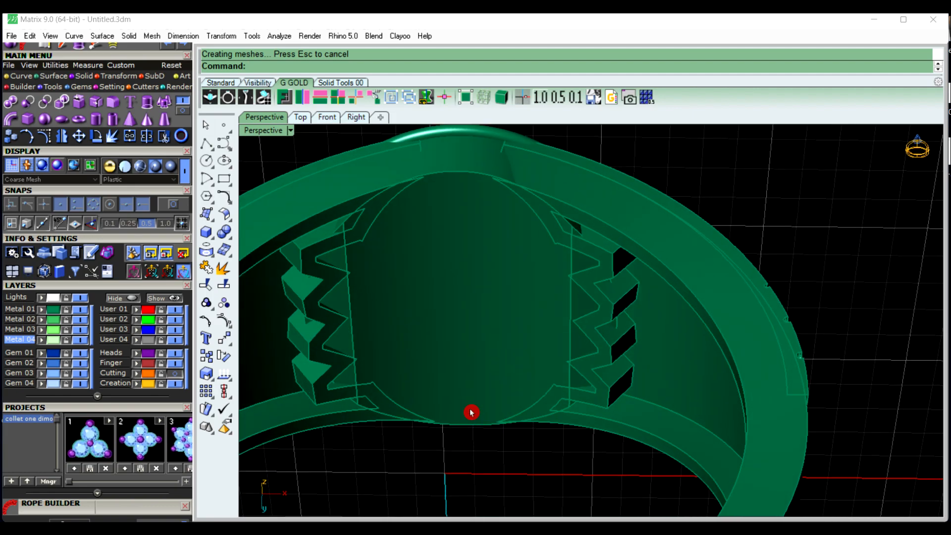
{"action": "scroll", "coordinate": [456, 365], "scroll_direction": "down", "scroll_amount": 7}
{"action": "right_click_drag", "start_coordinate": [491, 339], "coordinate": [543, 445]}
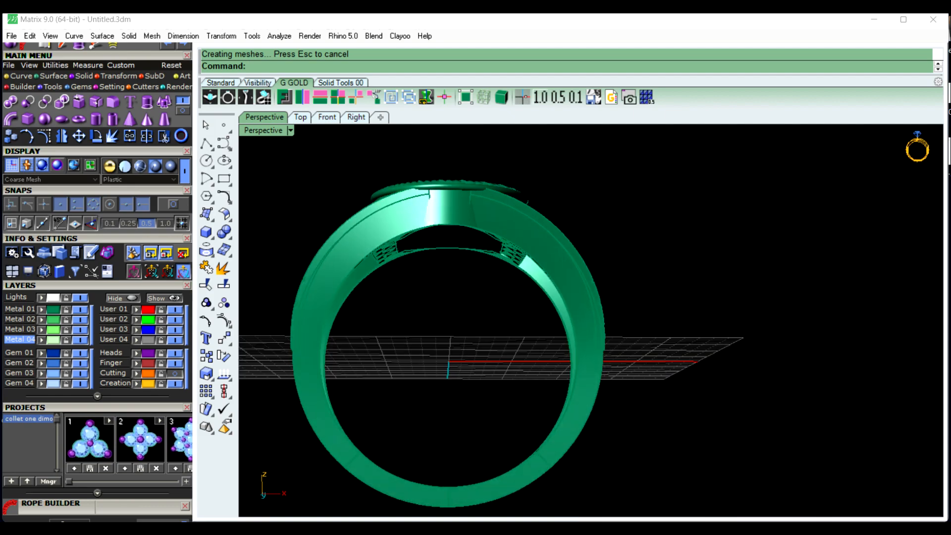
Undo the last shell, and shell the central piece under the Om head with thickness 0.6, removing its inner finger-side face
{"action": "key", "text": "ctrl+z"}
{"action": "scroll", "coordinate": [478, 297], "scroll_direction": "up", "scroll_amount": 5}
{"action": "right_click_drag", "start_coordinate": [539, 381], "coordinate": [521, 307]}
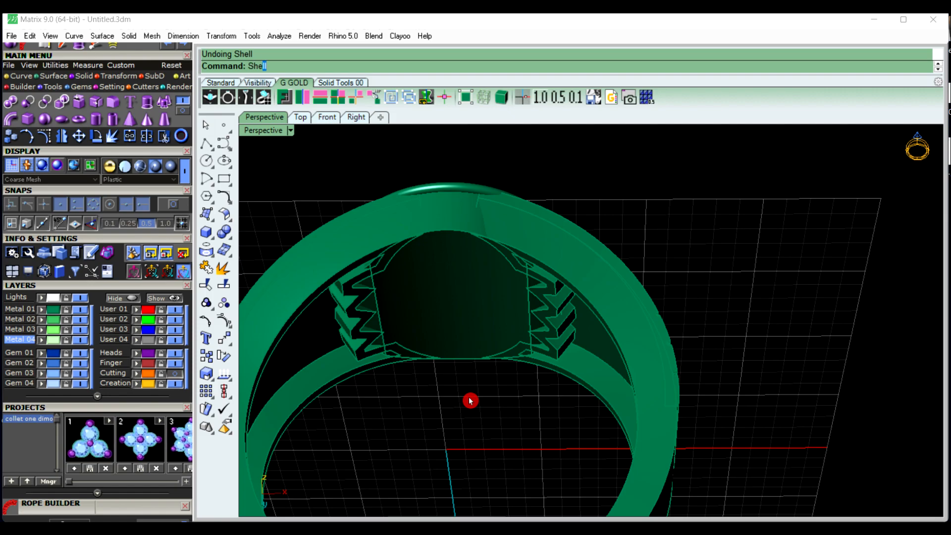
{"action": "type", "text": "ll"}
{"action": "key", "text": "Return"}
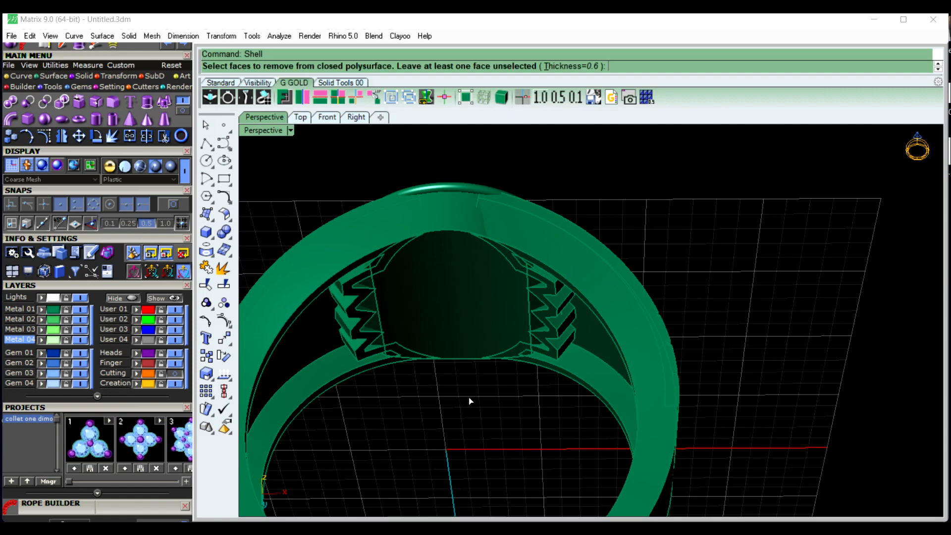
{"action": "left_click", "coordinate": [464, 320]}
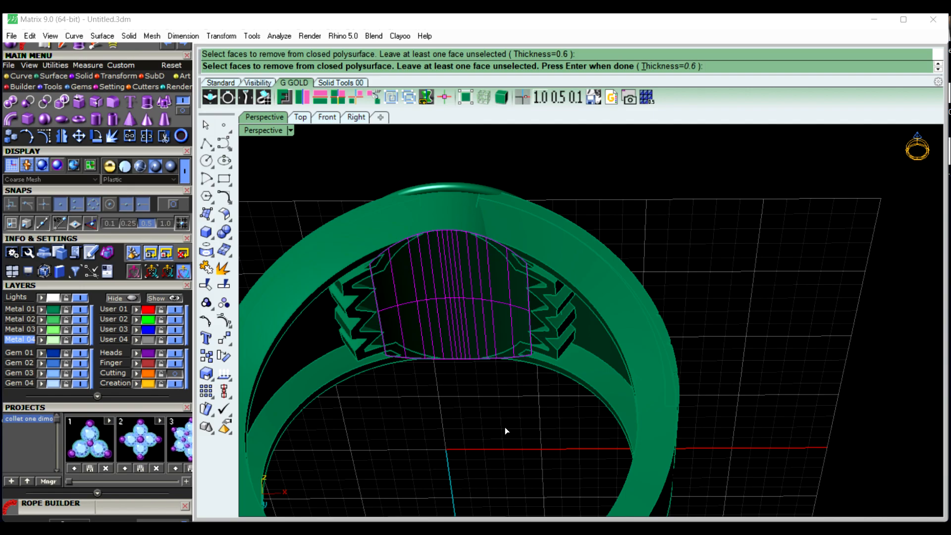
{"action": "right_click", "coordinate": [504, 427]}
Examine the hollowed head and shank pieces from below, from the side and from above
{"action": "right_click_drag", "start_coordinate": [504, 427], "coordinate": [571, 321]}
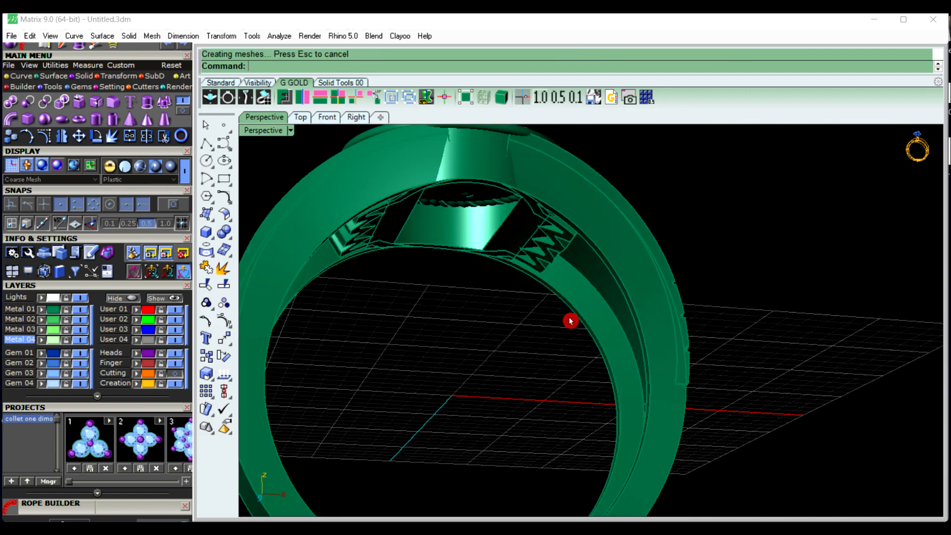
{"action": "scroll", "coordinate": [571, 321], "scroll_direction": "down", "scroll_amount": 4}
{"action": "right_click_drag", "start_coordinate": [618, 355], "coordinate": [515, 418]}
{"action": "scroll", "coordinate": [516, 418], "scroll_direction": "down", "scroll_amount": 3}
{"action": "right_click_drag", "start_coordinate": [490, 341], "coordinate": [557, 396]}
{"action": "scroll", "coordinate": [488, 273], "scroll_direction": "up", "scroll_amount": 6}
{"action": "right_click_drag", "start_coordinate": [478, 326], "coordinate": [505, 326]}
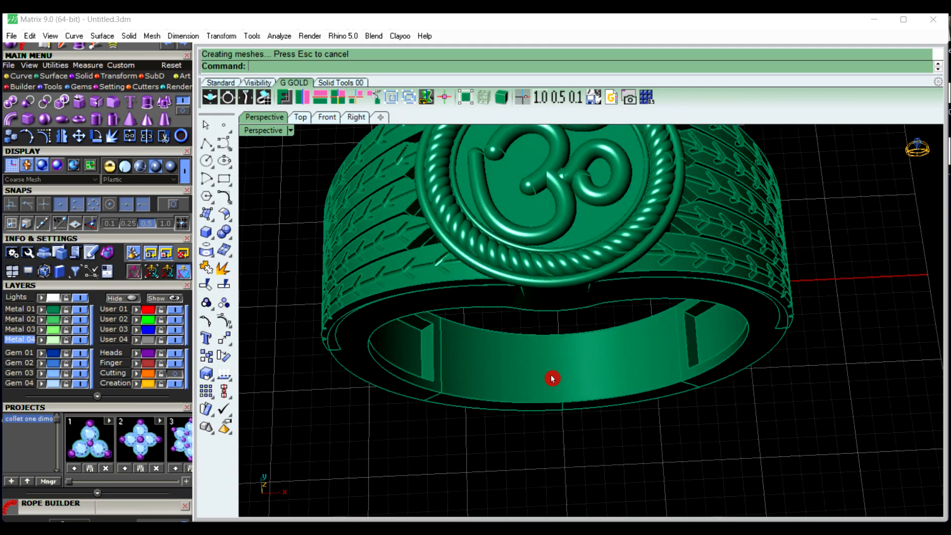